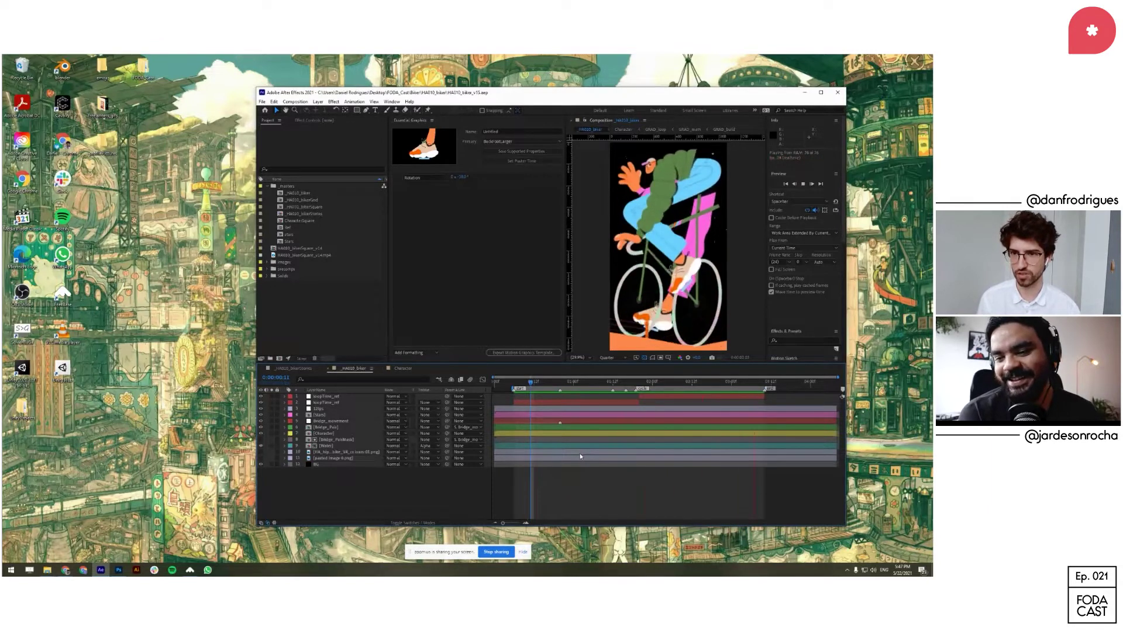
# Step: Switch to File Explorer, go to FODA_Cast > Google_Square > _Main_AE, and open the RigBreakdown project in After Effects
pyautogui.hotkey('alt', 'Tab')
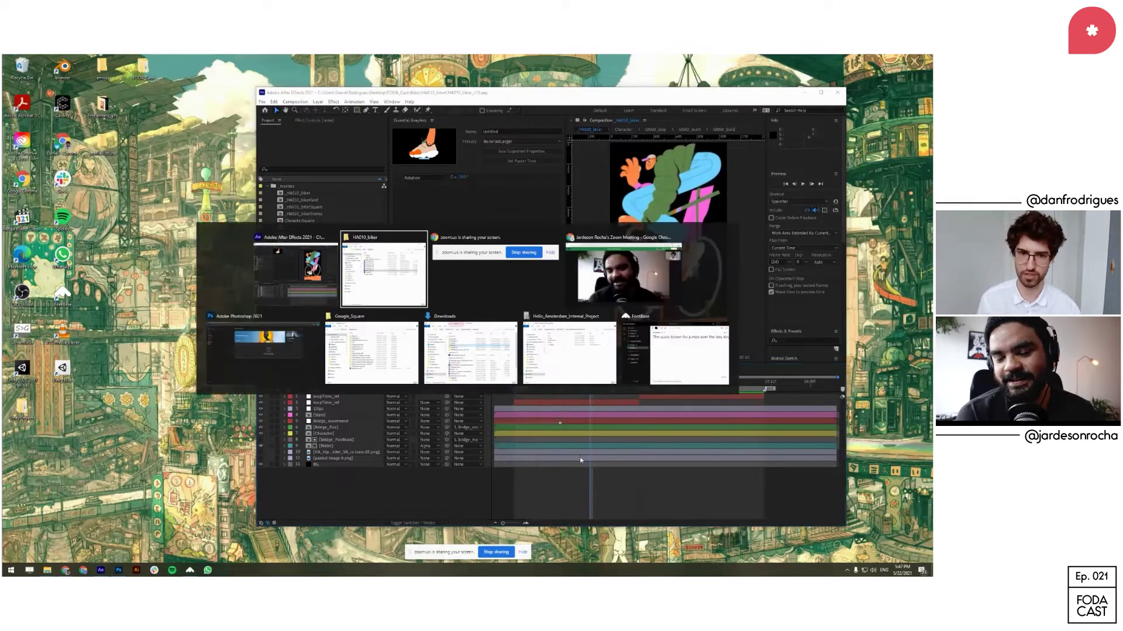
pyautogui.click(598, 367)
pyautogui.click(393, 159)
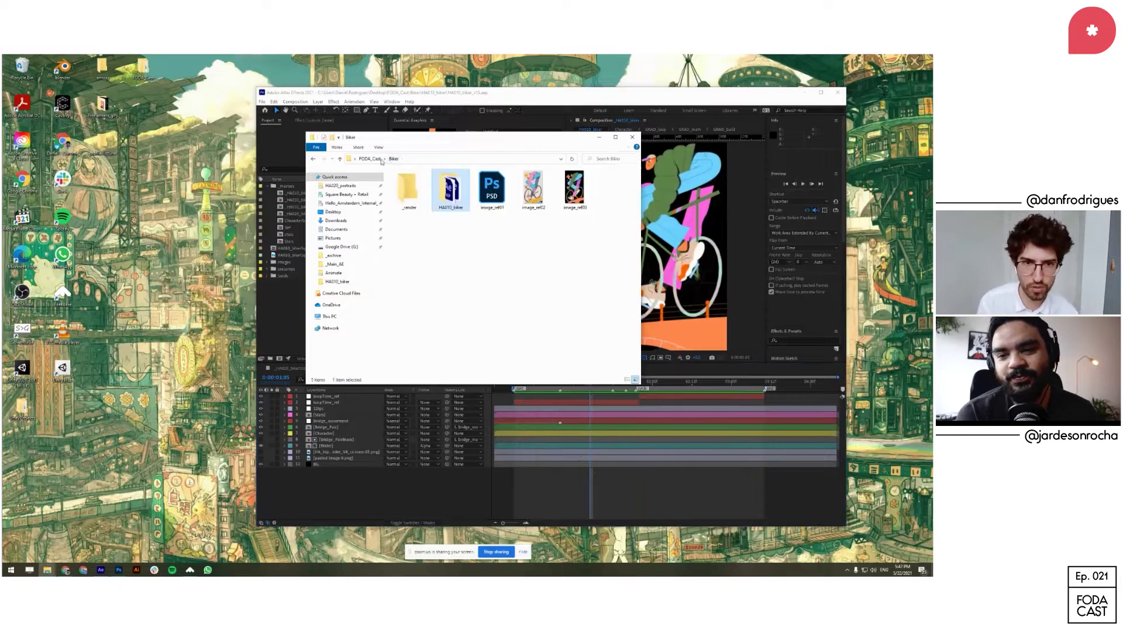
pyautogui.click(369, 159)
pyautogui.doubleClick(418, 190)
pyautogui.click(433, 214)
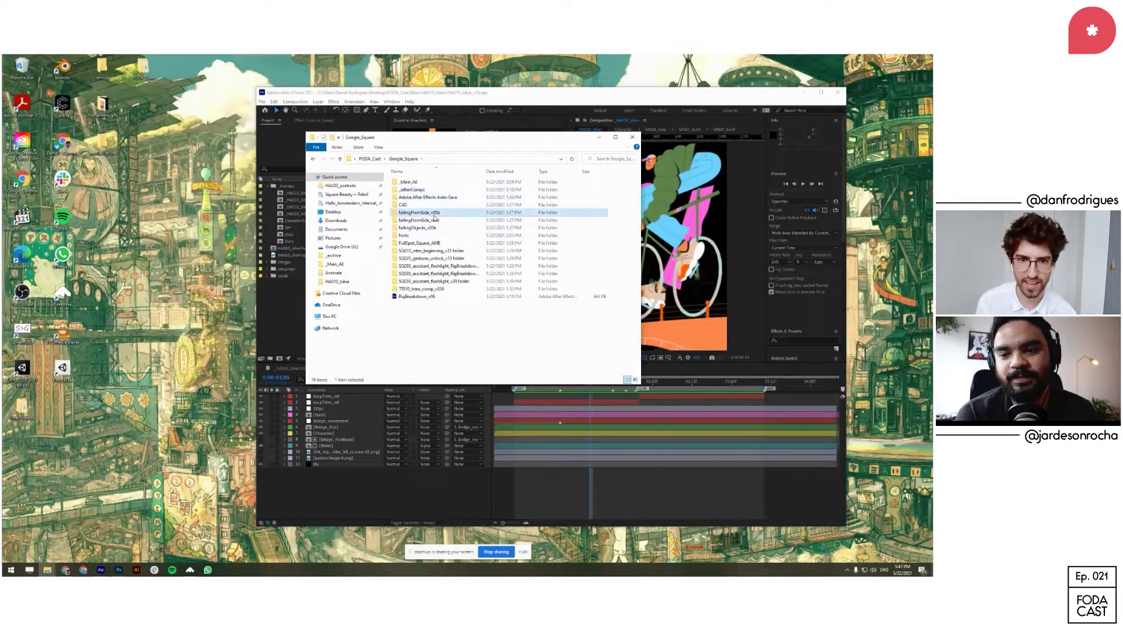
pyautogui.doubleClick(444, 184)
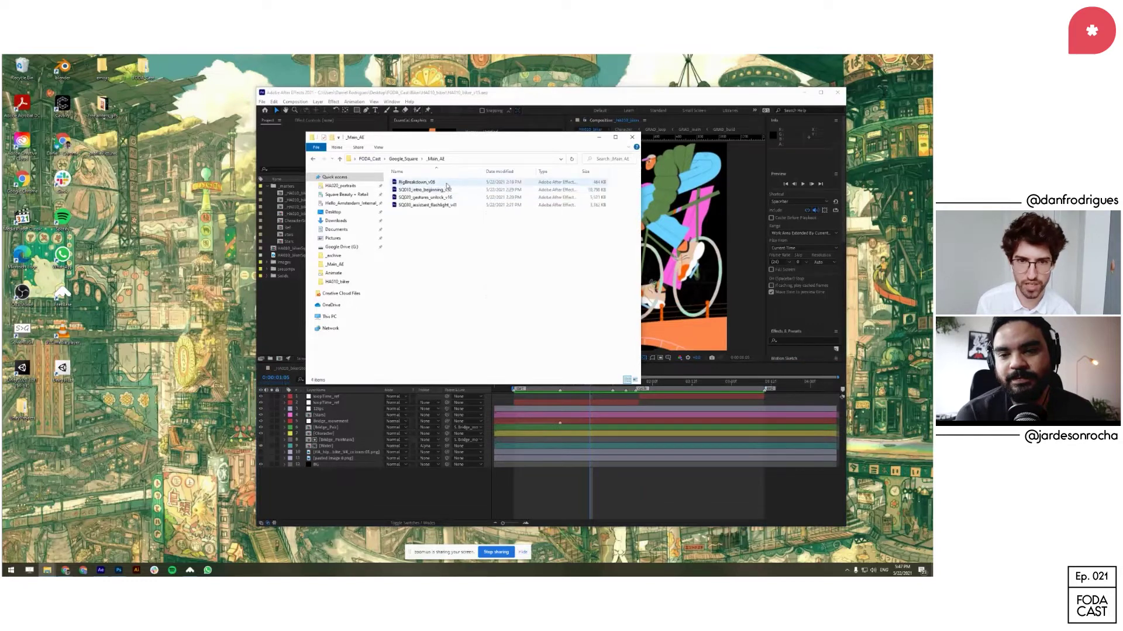
pyautogui.click(448, 184)
pyautogui.doubleClick(421, 183)
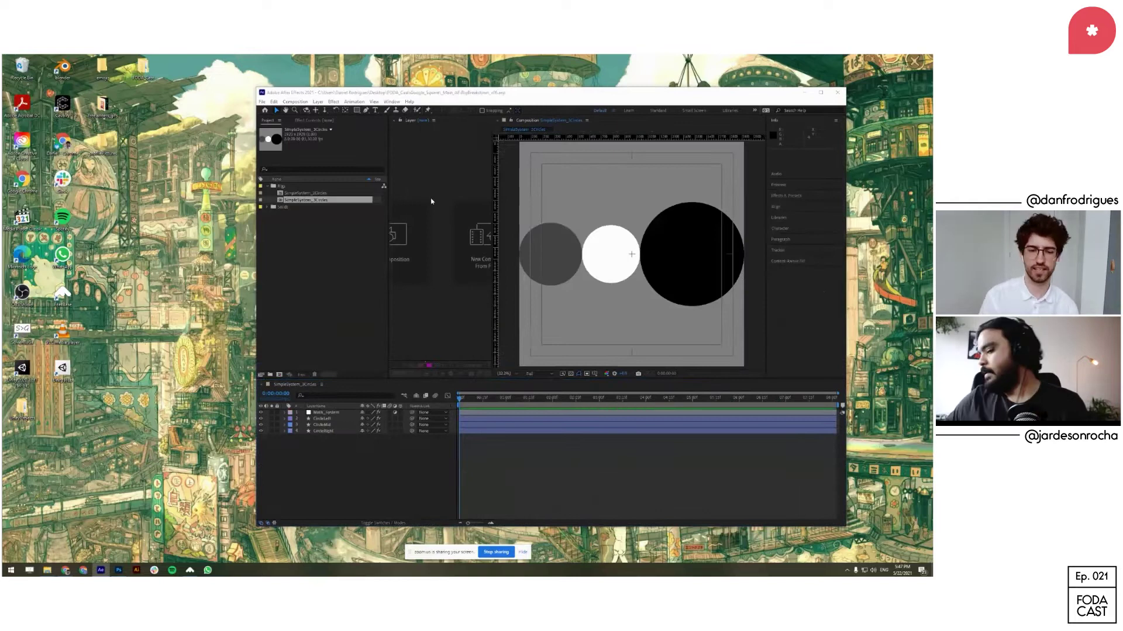
# Step: Open the SQ010_intro_beginning_v32 project from the _Main_AE folder in After Effects
pyautogui.hotkey('alt', 'Tab')
pyautogui.doubleClick(444, 190)
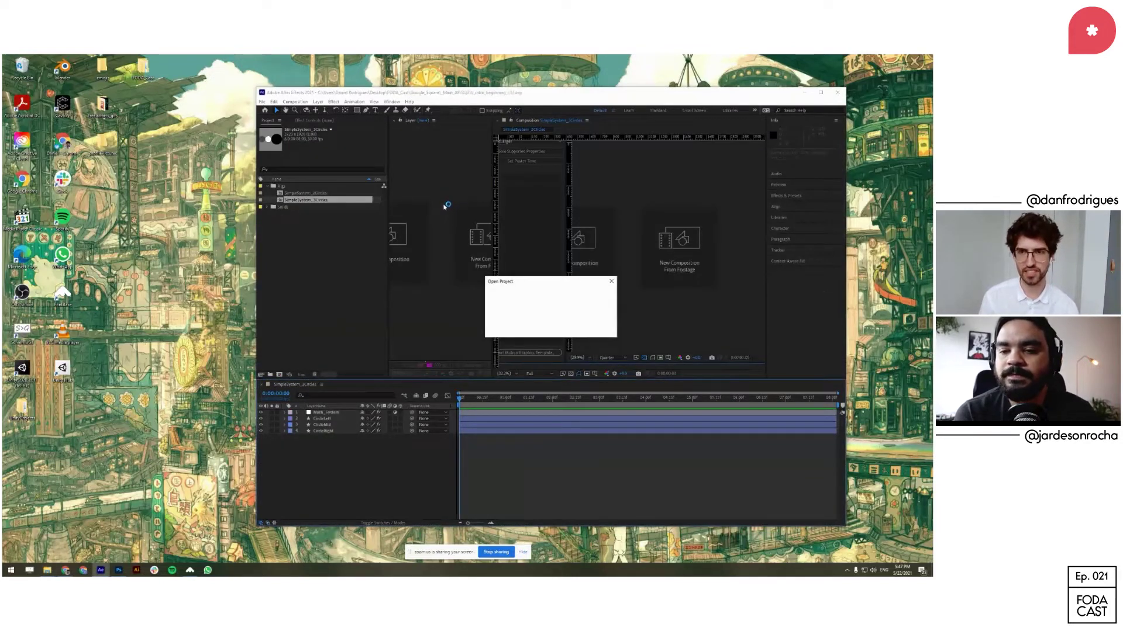
pyautogui.moveTo(551, 95); pyautogui.dragTo(466, 98)
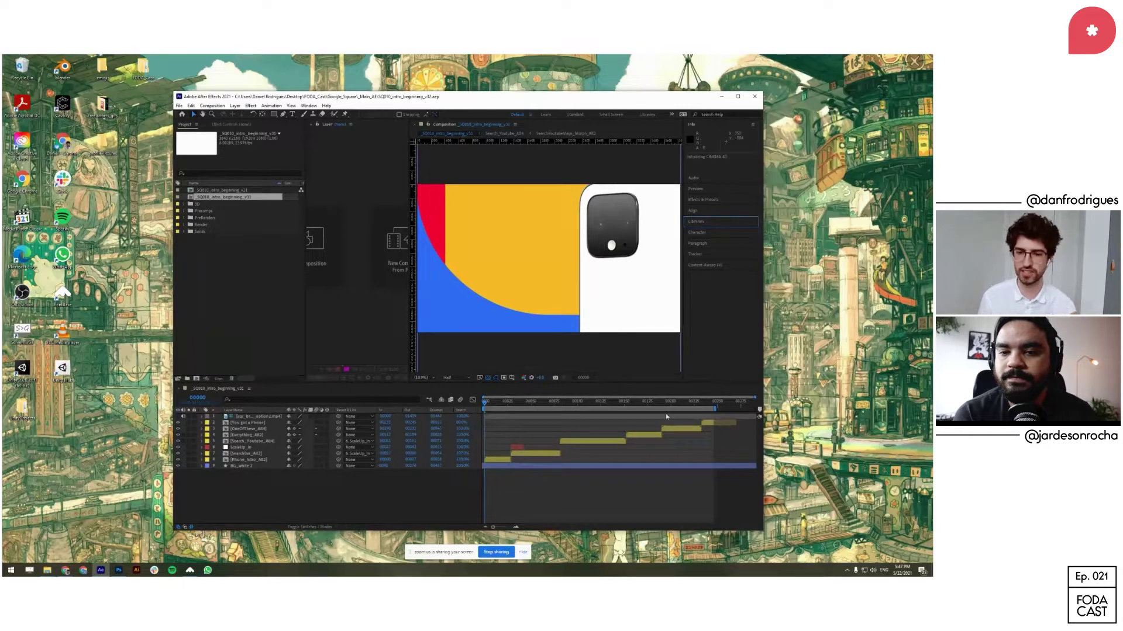
# Step: Examine the SQ010 intro composition, playing it and scrubbing between the opening Google phone shot and the "put everything they know" grid
pyautogui.click(603, 402)
pyautogui.moveTo(625, 404); pyautogui.dragTo(650, 404)
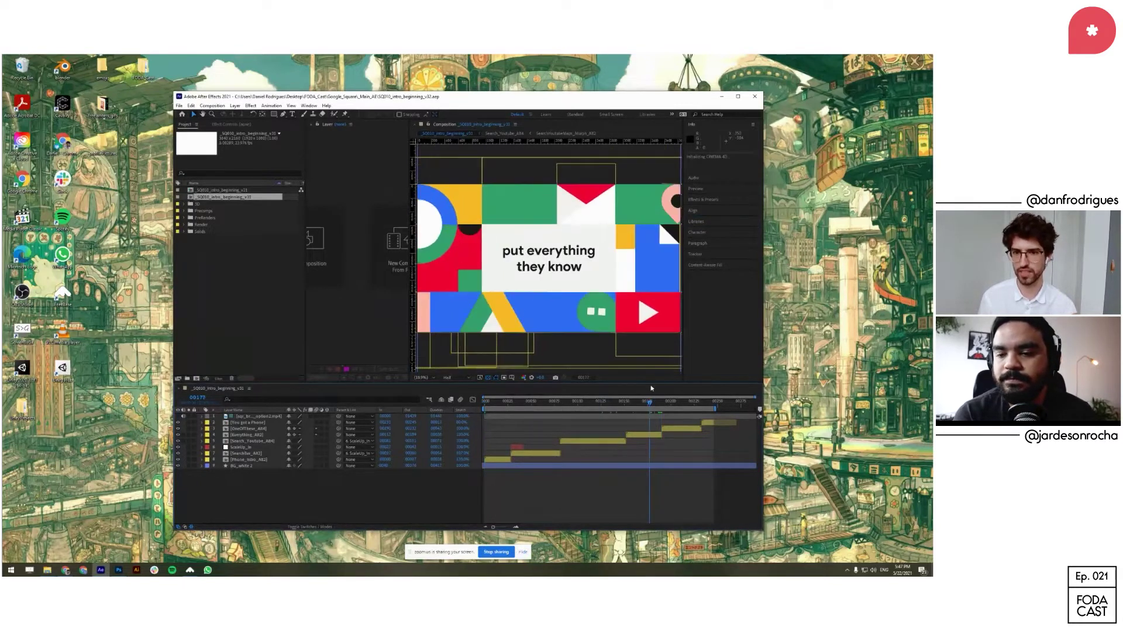
pyautogui.click(681, 405)
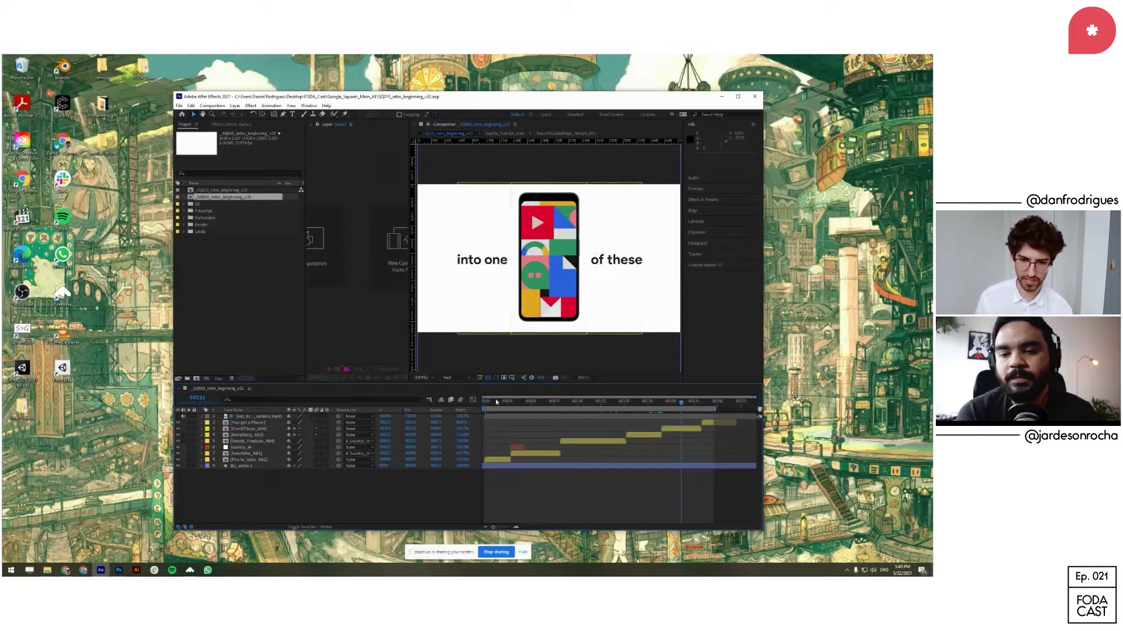
pyautogui.press('space')
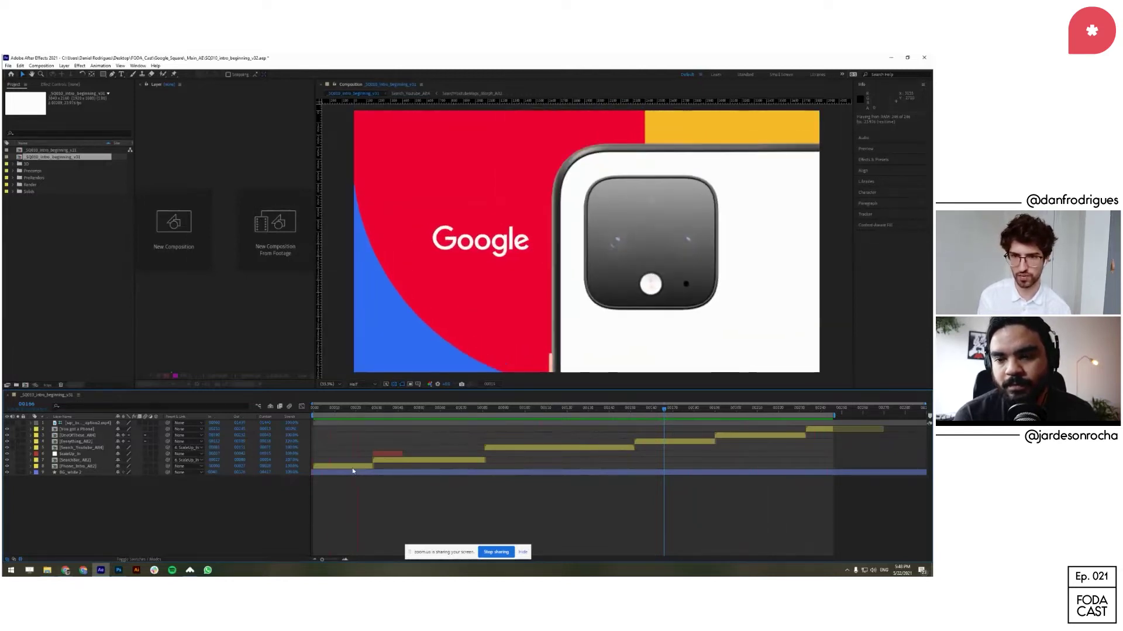
pyautogui.press('space')
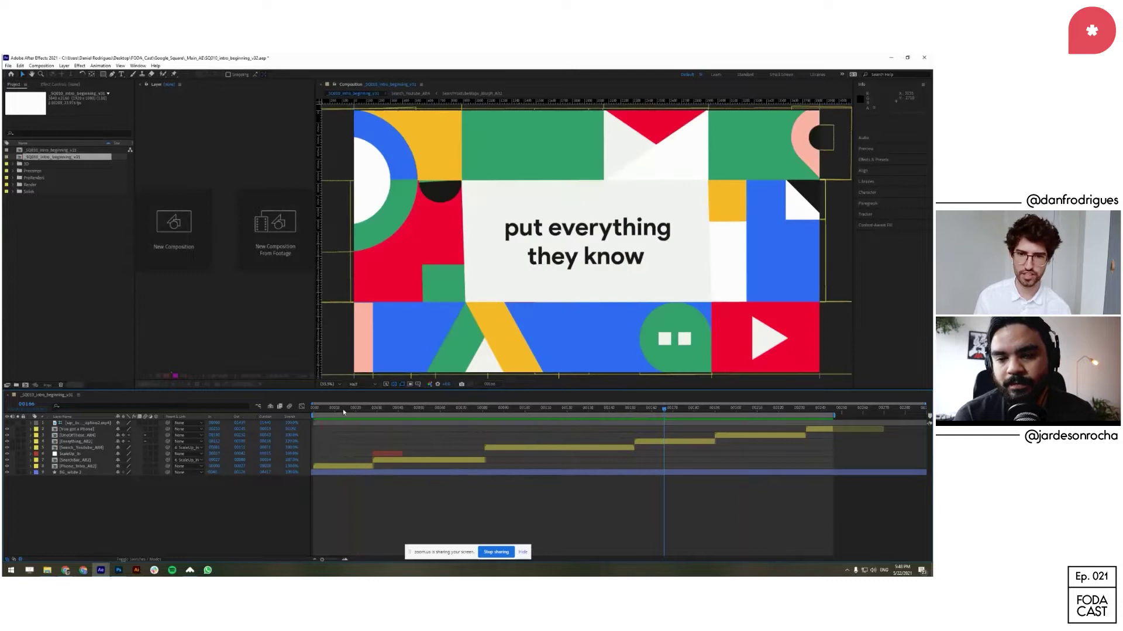
pyautogui.click(338, 413)
pyautogui.moveTo(591, 411); pyautogui.dragTo(675, 408)
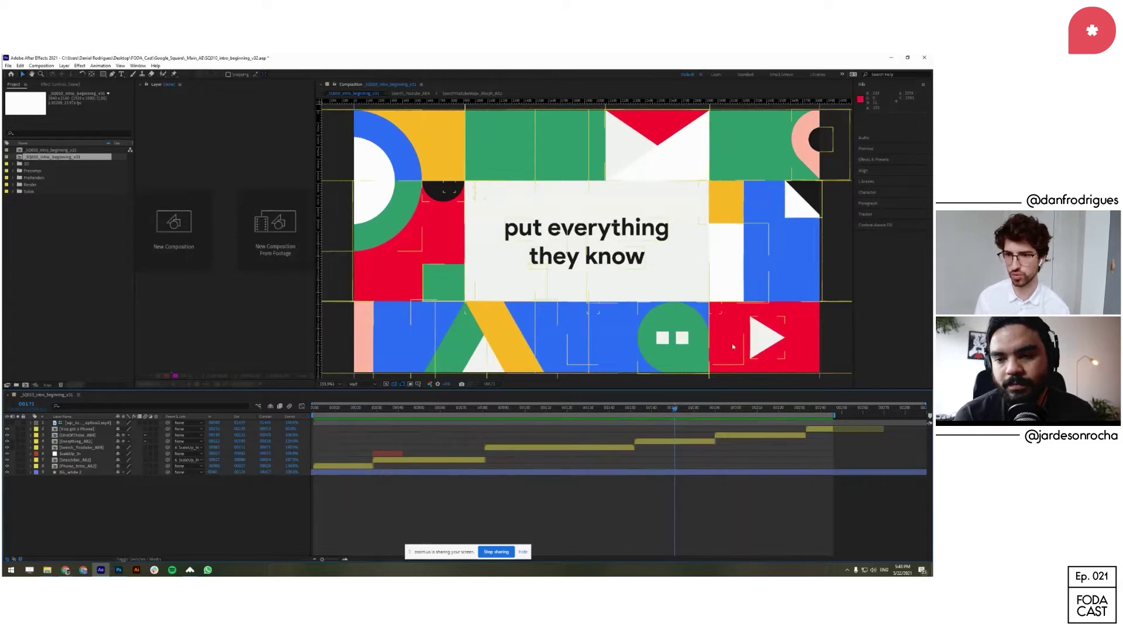
pyautogui.click(436, 416)
pyautogui.moveTo(403, 411); pyautogui.dragTo(353, 425)
pyautogui.click(341, 410)
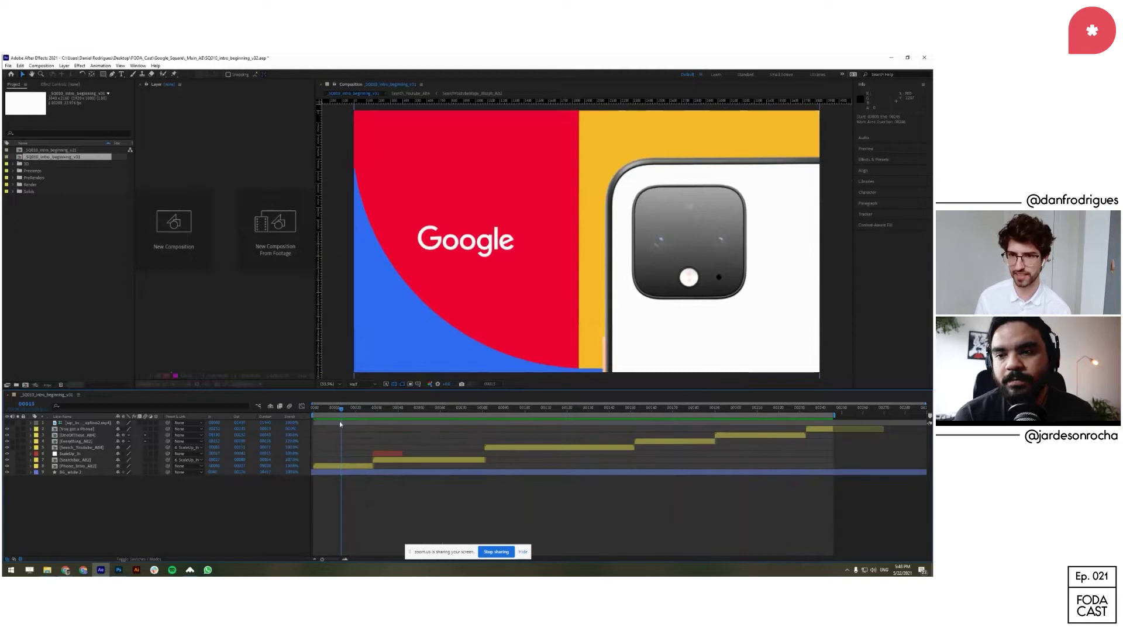
pyautogui.moveTo(357, 413); pyautogui.dragTo(345, 441)
# Step: Open the phone intro precomp and its nested white phone comp, and scrub through the phone's rotation to the last frame
pyautogui.doubleClick(345, 465)
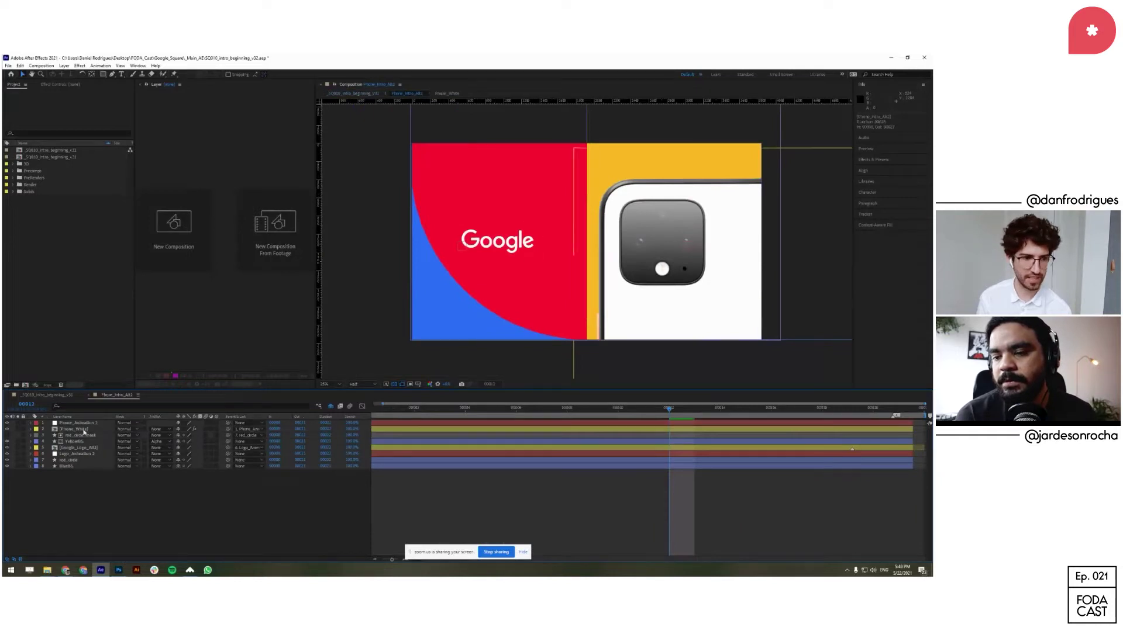
pyautogui.doubleClick(85, 430)
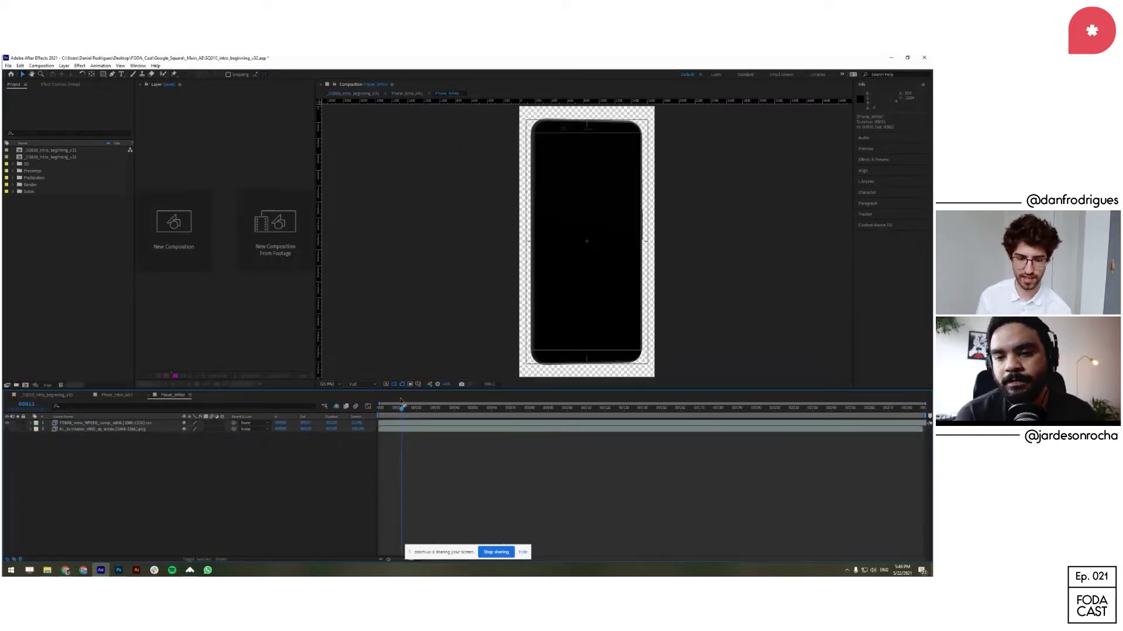
pyautogui.moveTo(401, 402); pyautogui.dragTo(925, 414)
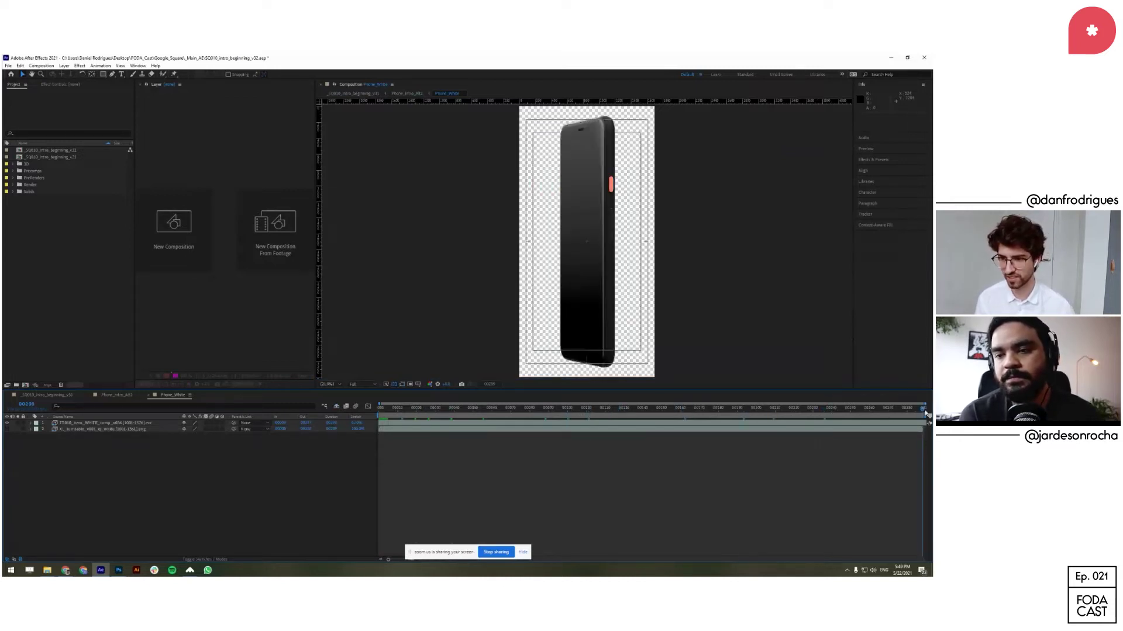
# Step: Try enabling time remapping on the white phone render layer, and undo it
pyautogui.click(812, 432)
pyautogui.click(814, 423)
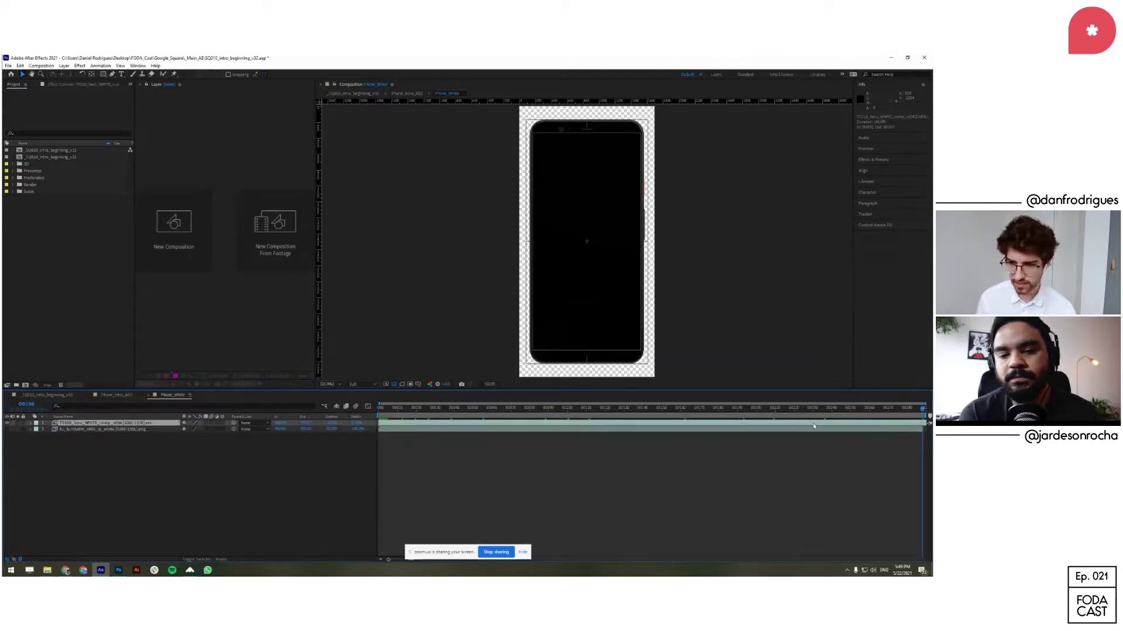
pyautogui.hotkey('ctrl', 'alt', 't')
pyautogui.press('u')
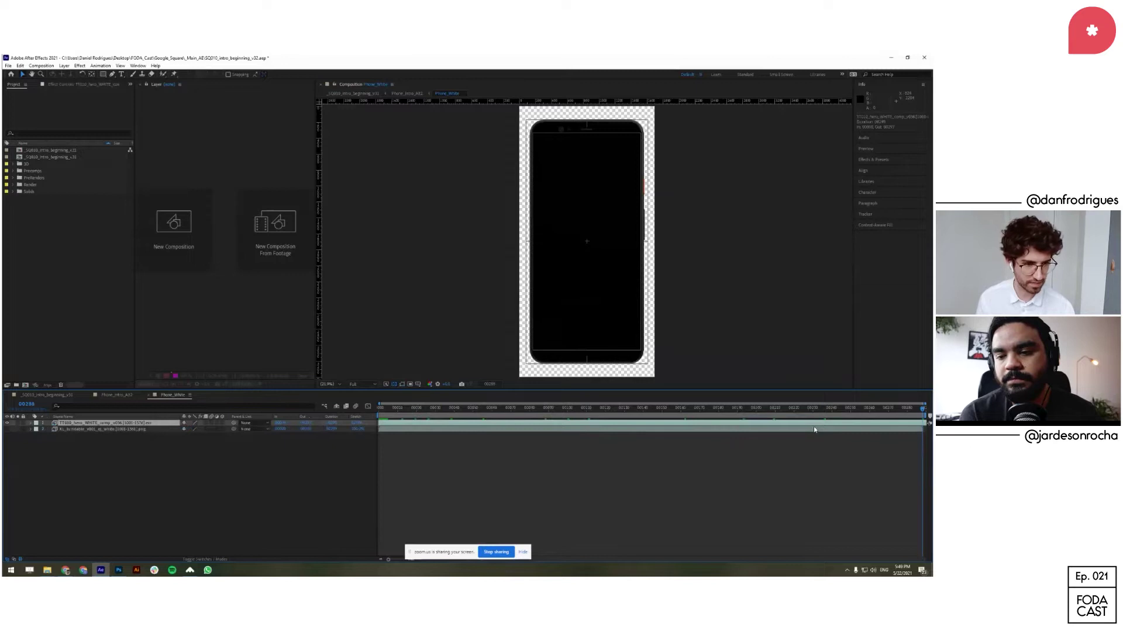
pyautogui.hotkey('ctrl', 'shift', 'z')
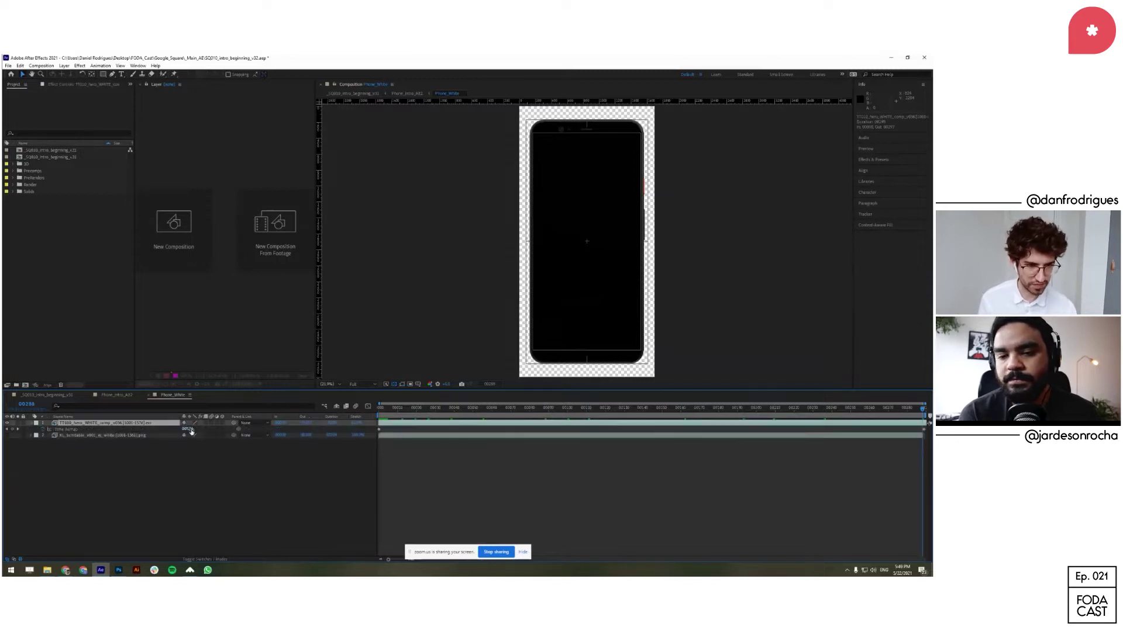
pyautogui.hotkey('ctrl', 'z')
# Step: Examine the phone render sequence at several frames to compare the front, side and back angles of the turn
pyautogui.click(411, 408)
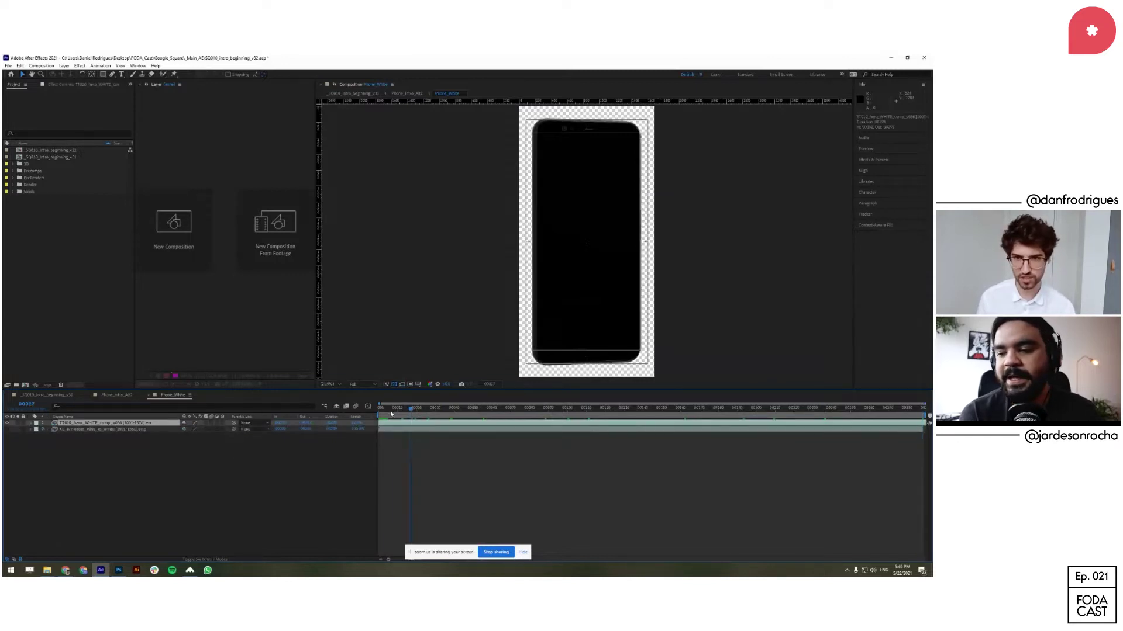
pyautogui.click(560, 413)
pyautogui.hotkey('ctrl', 'k')
pyautogui.press('Escape')
pyautogui.click(602, 410)
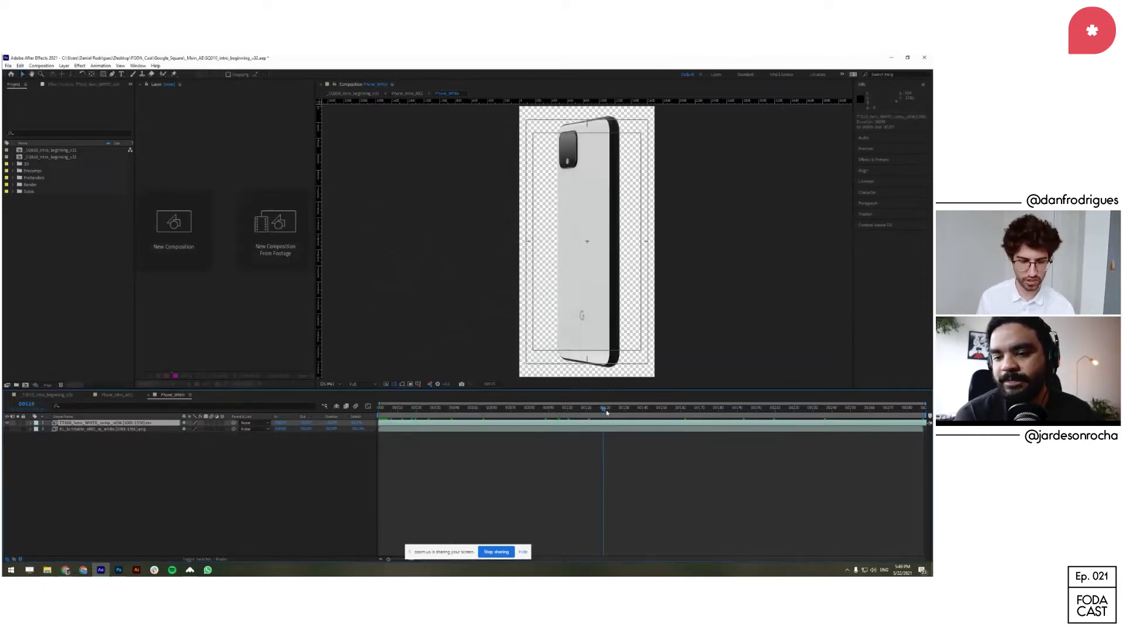
pyautogui.click(612, 411)
pyautogui.click(520, 411)
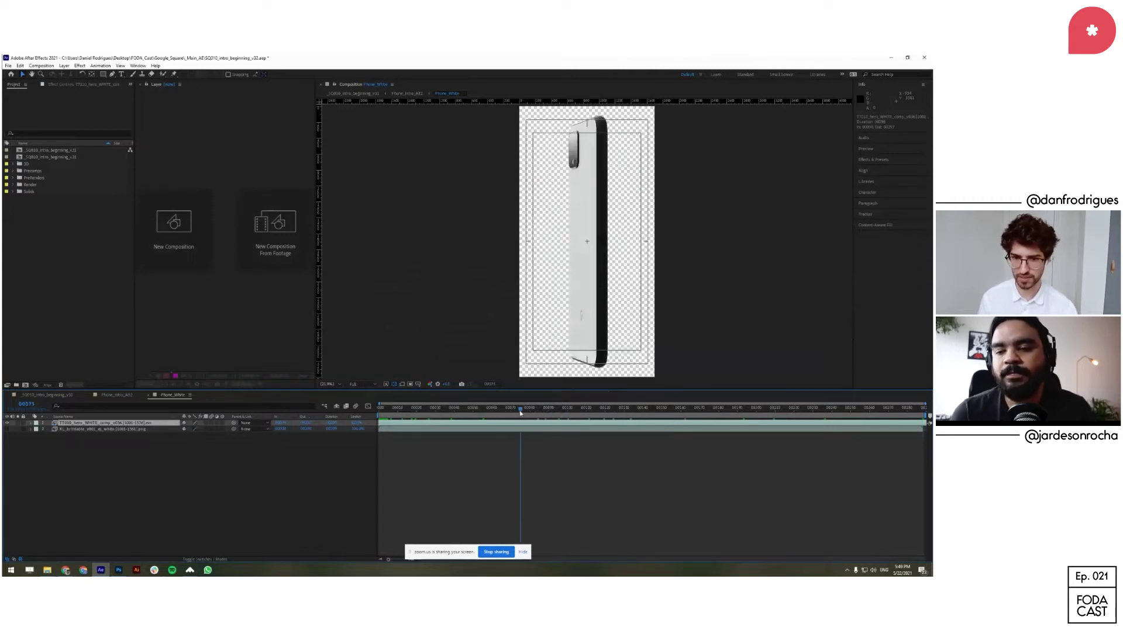
pyautogui.click(497, 411)
pyautogui.click(460, 411)
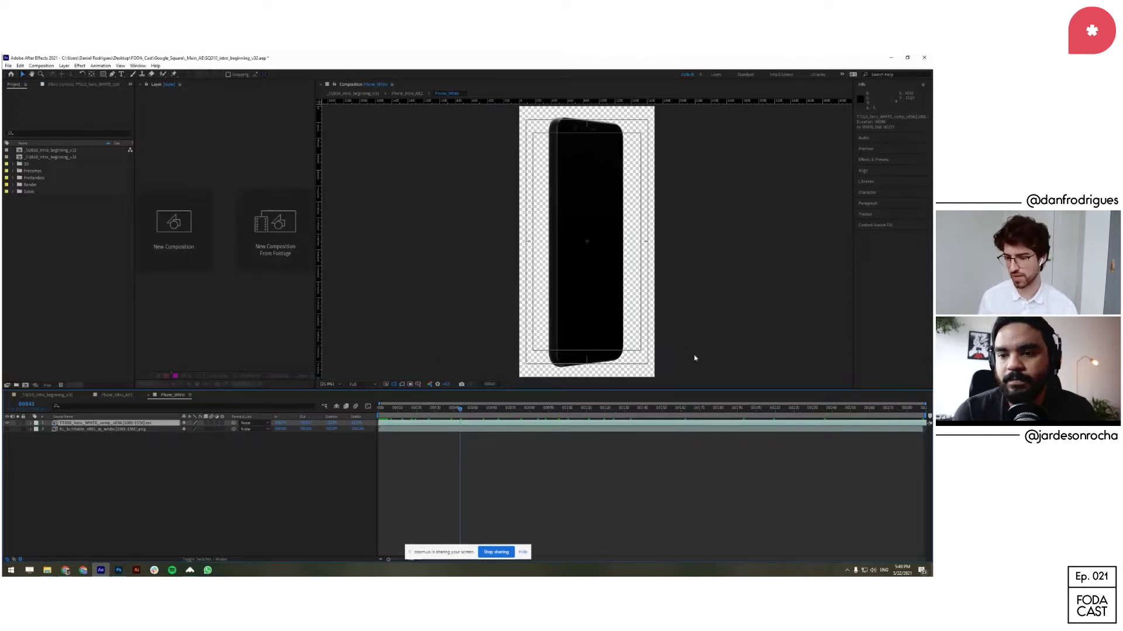
# Step: Close the white phone comp, check the phone move in the intro precomp, and return to the main SQ010 composition
pyautogui.hotkey('ctrl', 'w')
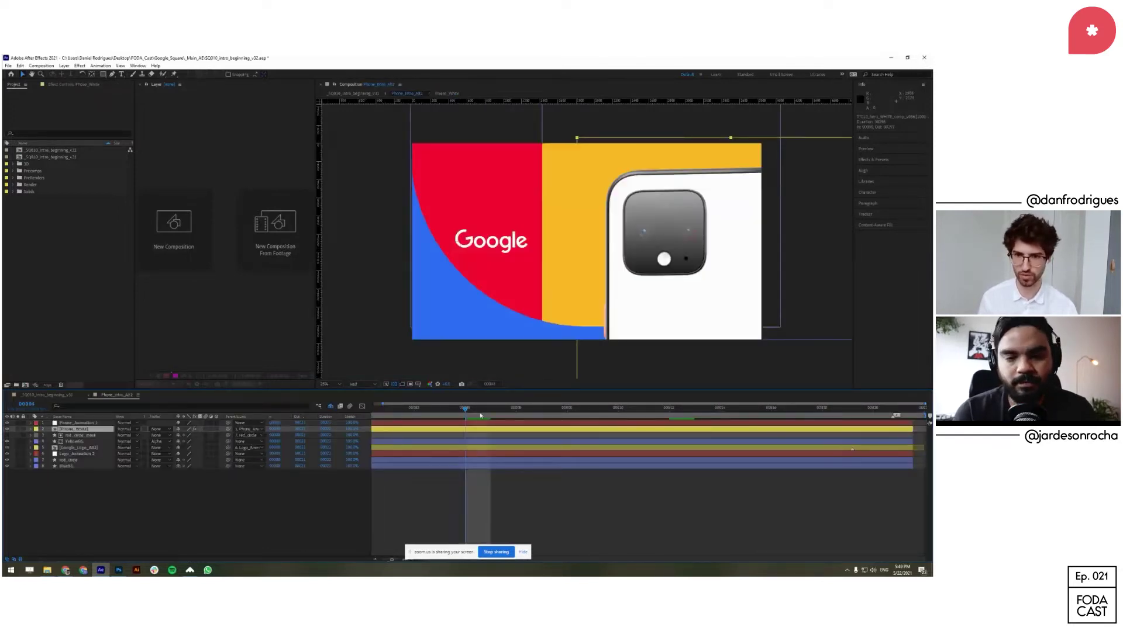
pyautogui.moveTo(509, 414); pyautogui.dragTo(543, 411)
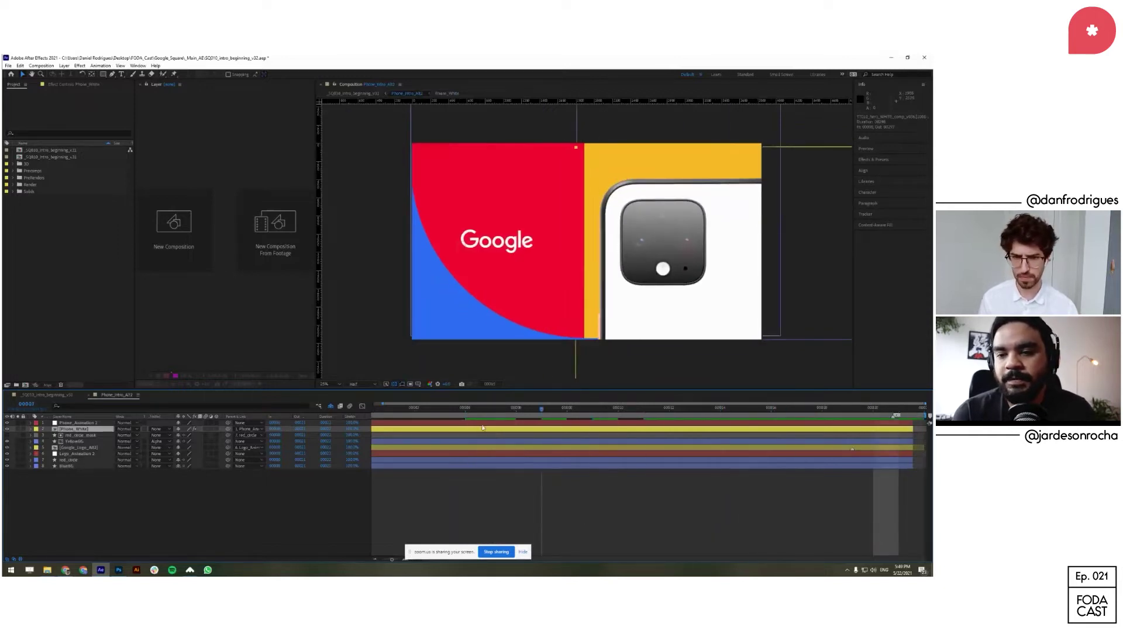
pyautogui.hotkey('ctrl', 'w')
pyautogui.hotkey('ctrl', 'w')
# Step: Play a looped preview of the transition from the YouTube icon to the Maps icon in the main composition
pyautogui.moveTo(385, 412); pyautogui.dragTo(558, 418)
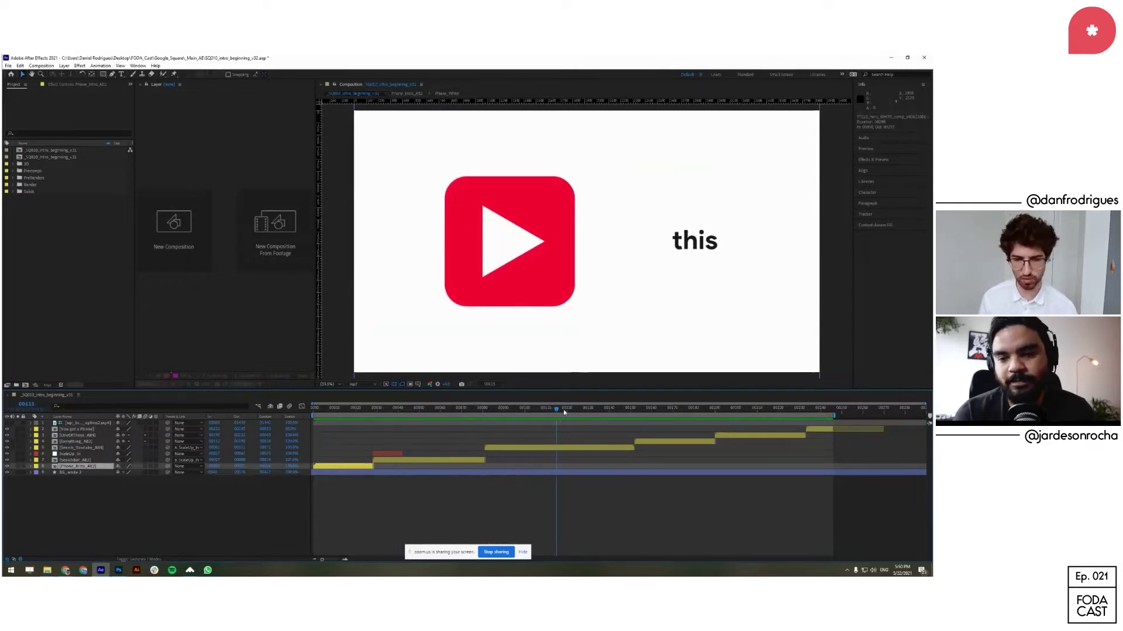
pyautogui.press('space')
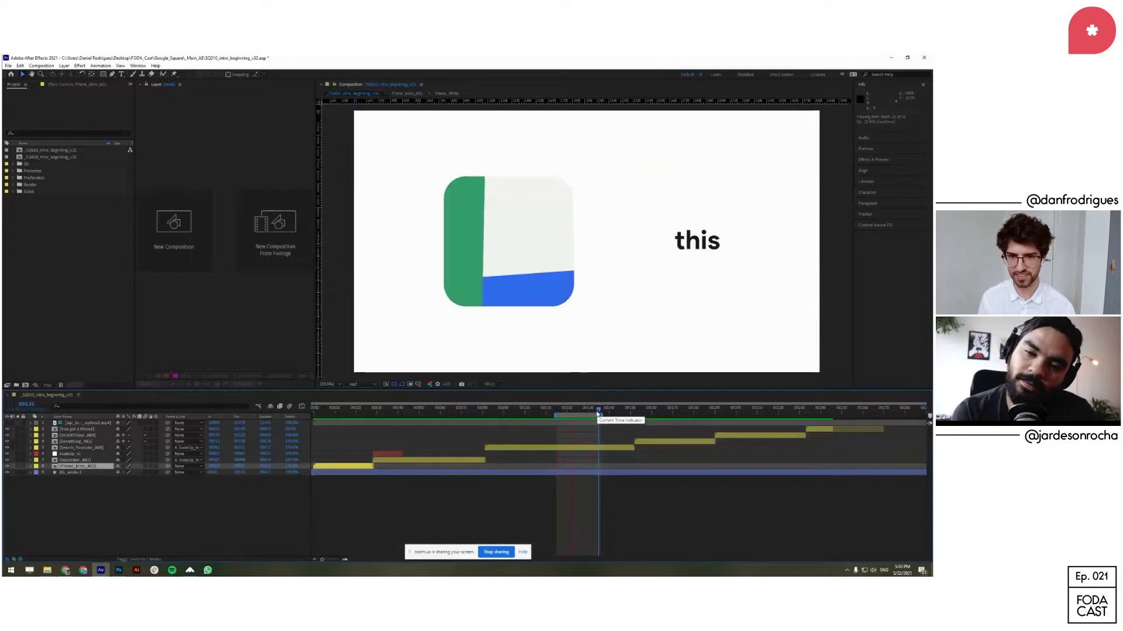
pyautogui.click(560, 413)
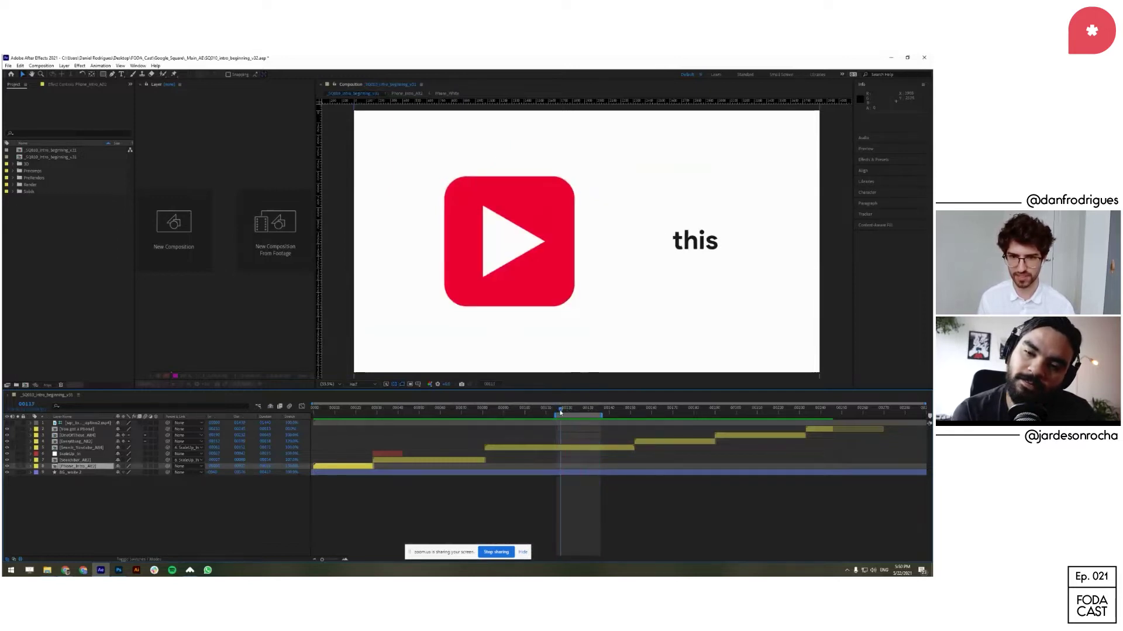
# Step: Start the work area slightly earlier in the YouTube icon shot and preview the range through the "and this" Maps icon
pyautogui.moveTo(560, 413)
pyautogui.mouseDown()
pyautogui.moveTo(594, 416)
pyautogui.moveTo(566, 417)
pyautogui.moveTo(588, 419)
pyautogui.moveTo(587, 431)
pyautogui.moveTo(559, 415)
pyautogui.moveTo(578, 414)
pyautogui.mouseUp()
pyautogui.moveTo(576, 414); pyautogui.dragTo(549, 417)
pyautogui.press('b')
pyautogui.click(609, 412)
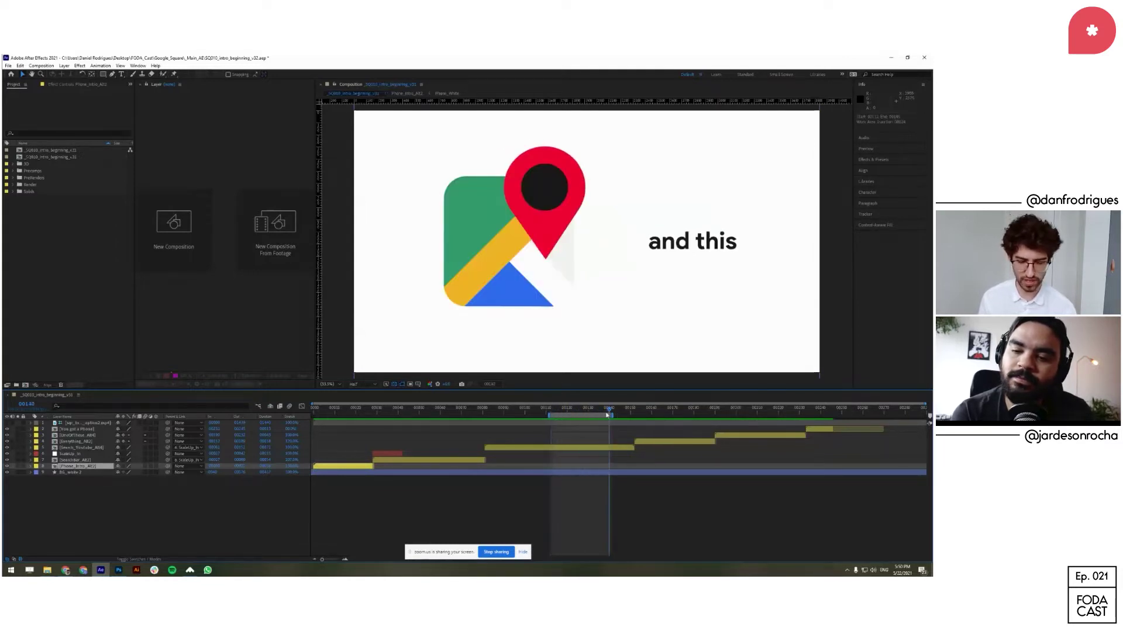
pyautogui.press('space')
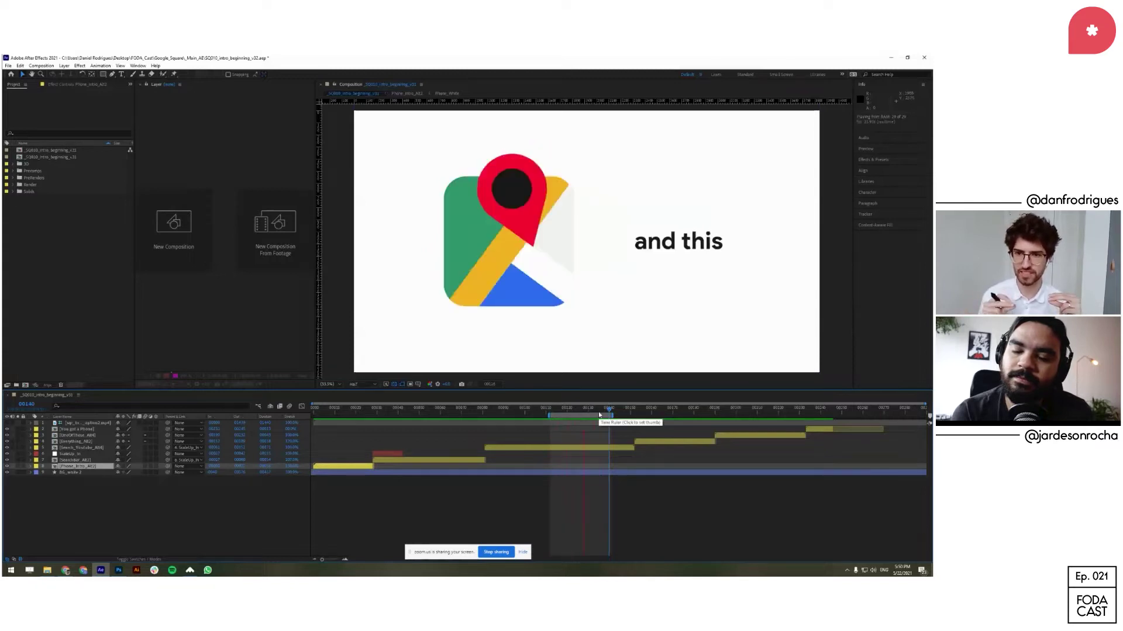
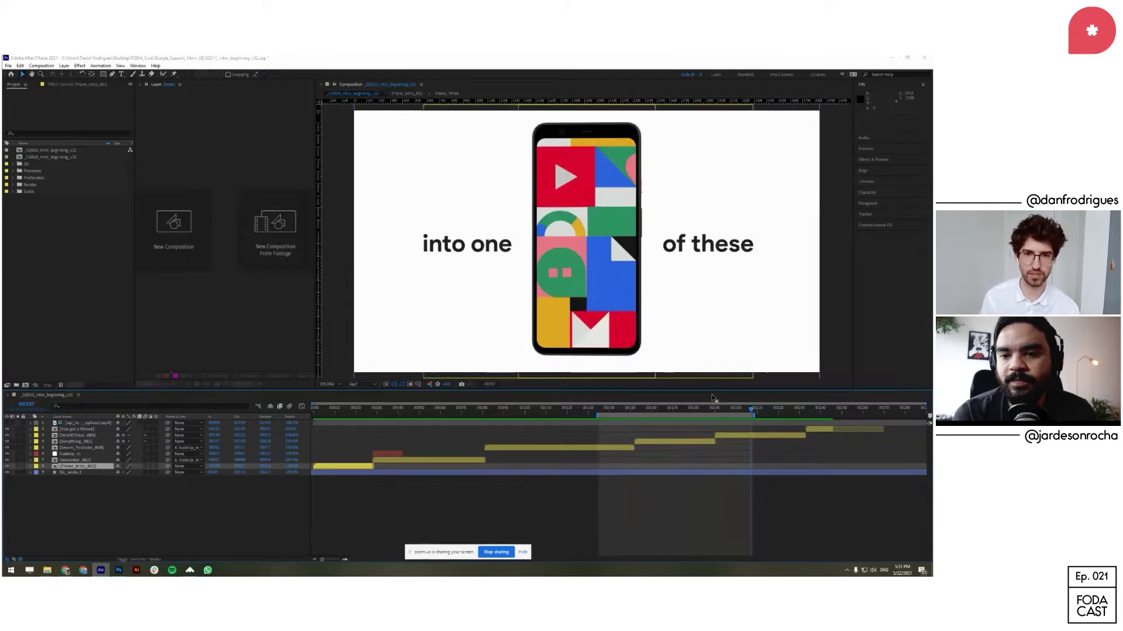
# Step: Open the SQ020_gestures_unlock_v16 project and preview its composition from the padlock animation to the hand gesture shot
pyautogui.click(425, 198)
pyautogui.doubleClick(425, 198)
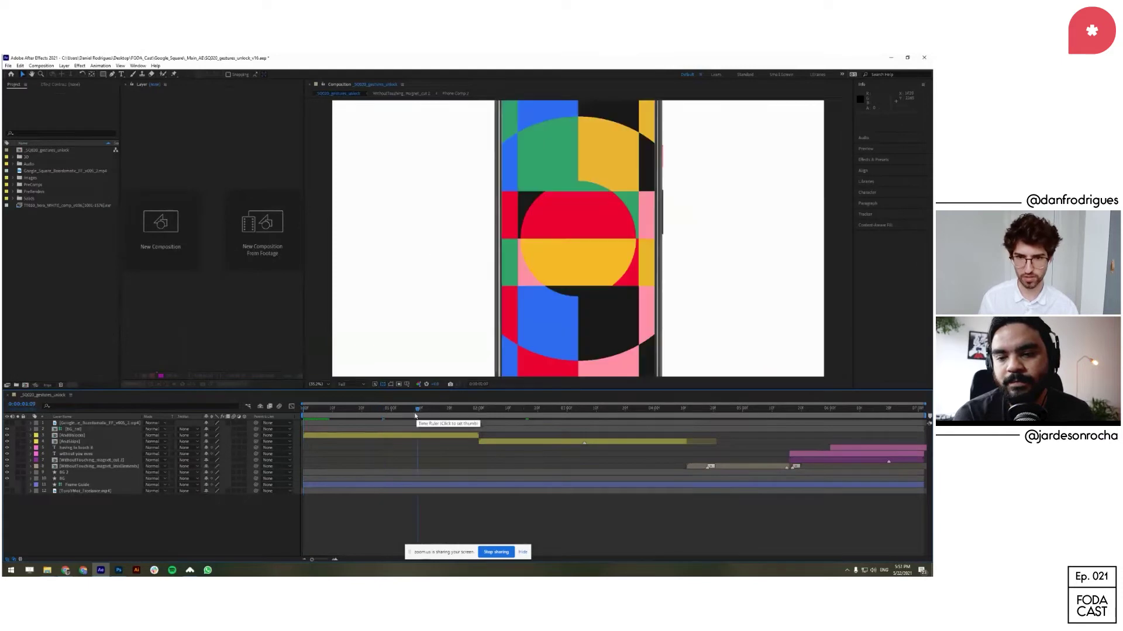
pyautogui.moveTo(415, 415); pyautogui.dragTo(451, 417)
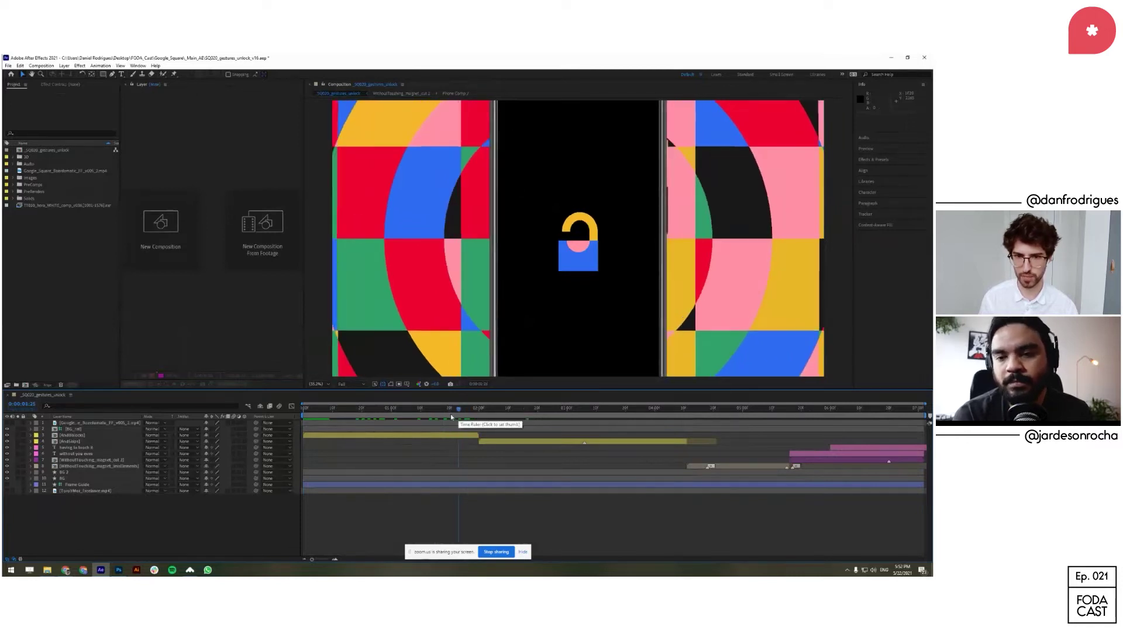
pyautogui.press('space')
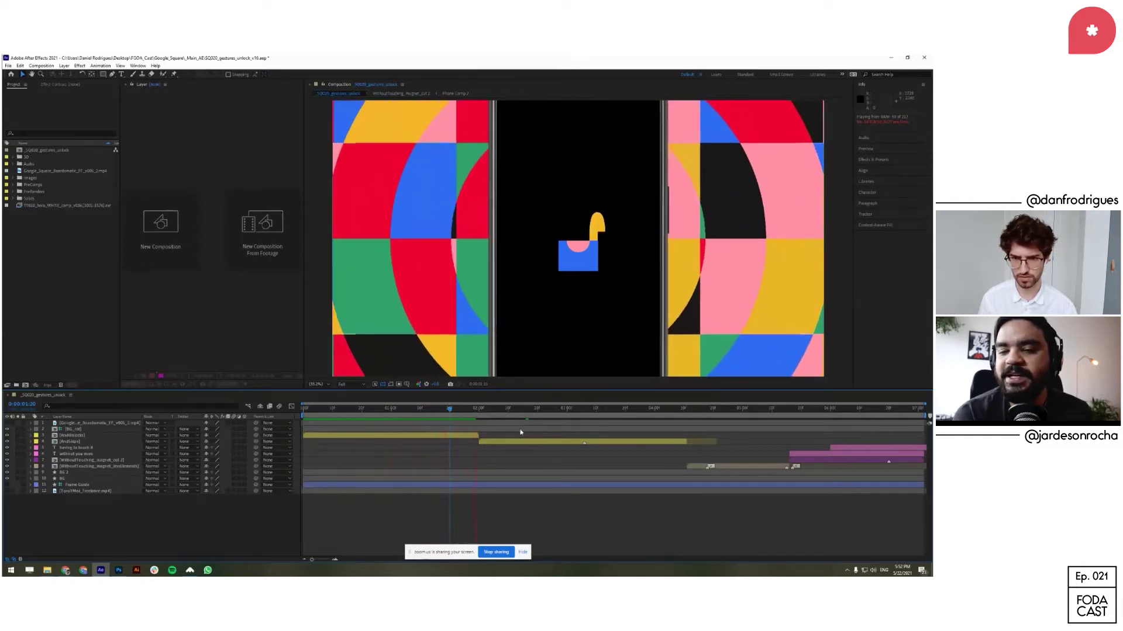
pyautogui.click(541, 413)
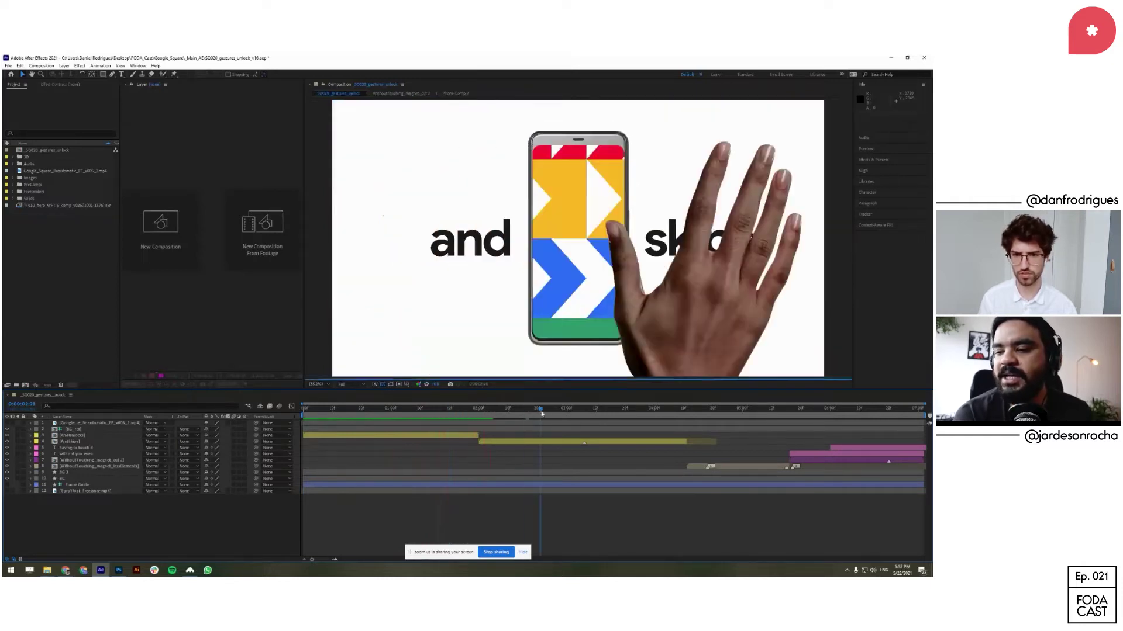
# Step: Scrub through the hand gesture shot, return to the unlock shot, and open its AndUnlocks precomp
pyautogui.click(570, 411)
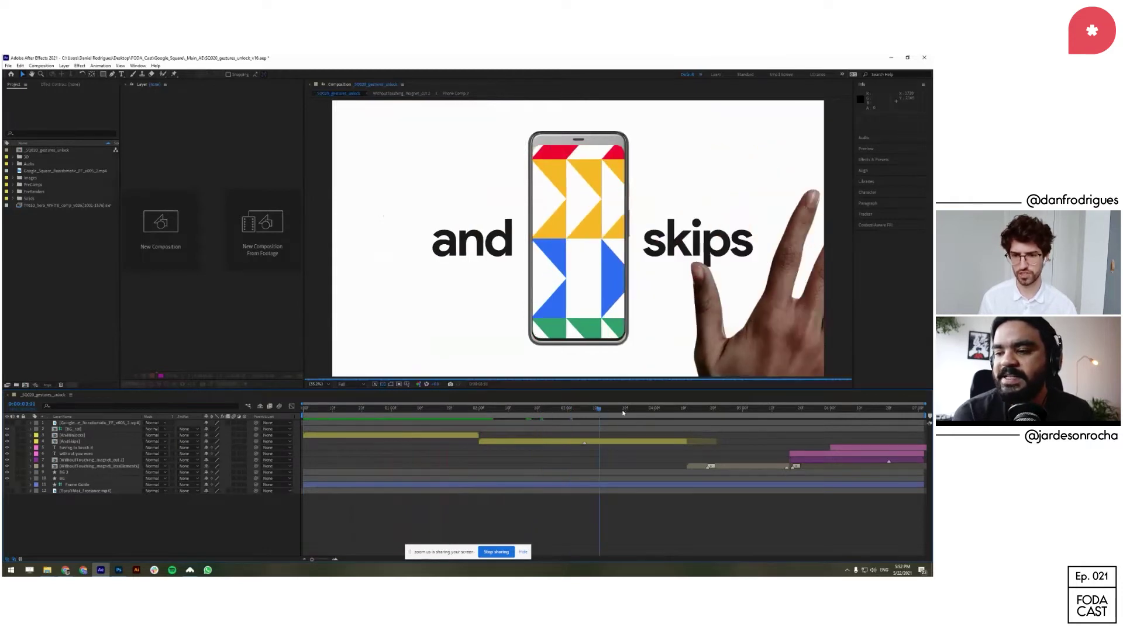
pyautogui.click(458, 411)
pyautogui.doubleClick(461, 436)
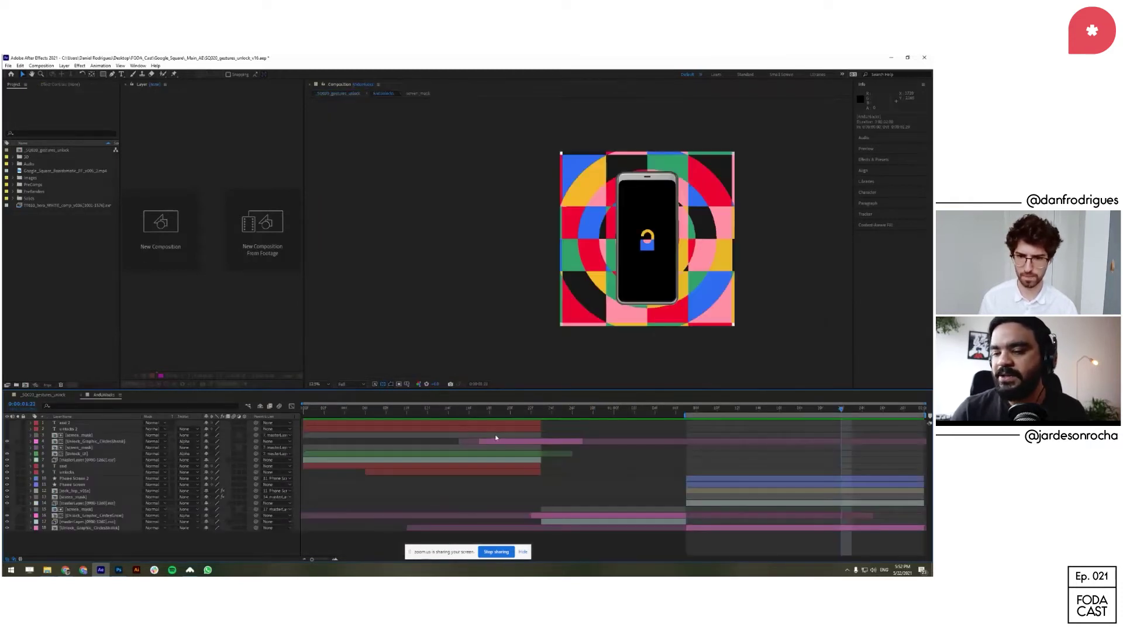
# Step: Check the lock top precomp inside AndUnlocks, close it, and open the unlock graphic precomp with the concentric circles
pyautogui.doubleClick(716, 496)
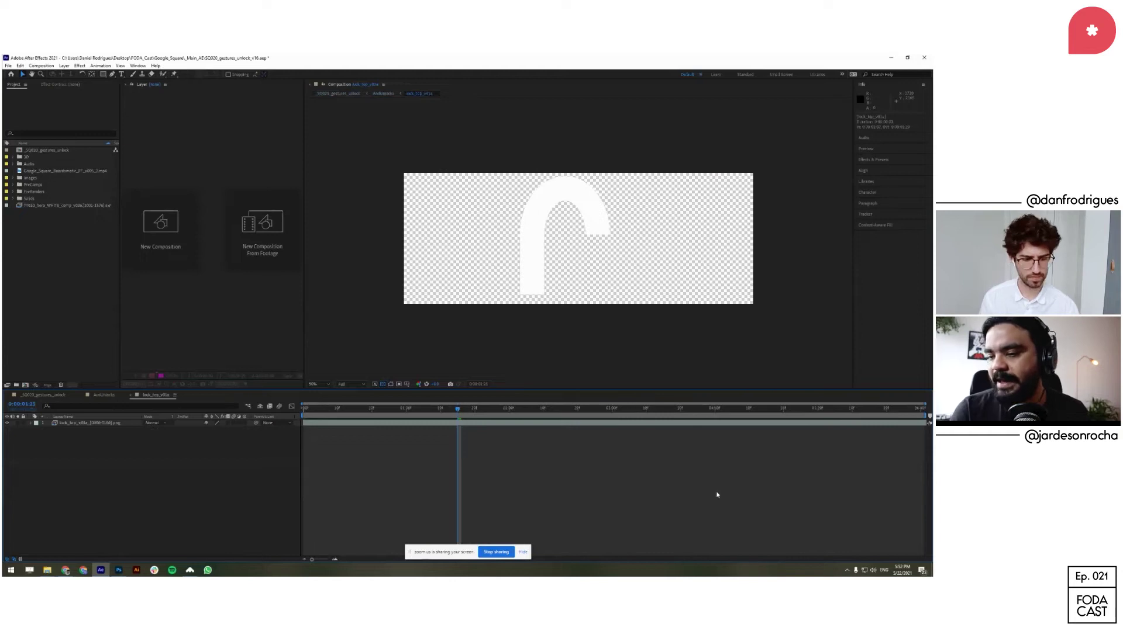
pyautogui.hotkey('ctrl', 'w')
pyautogui.doubleClick(713, 528)
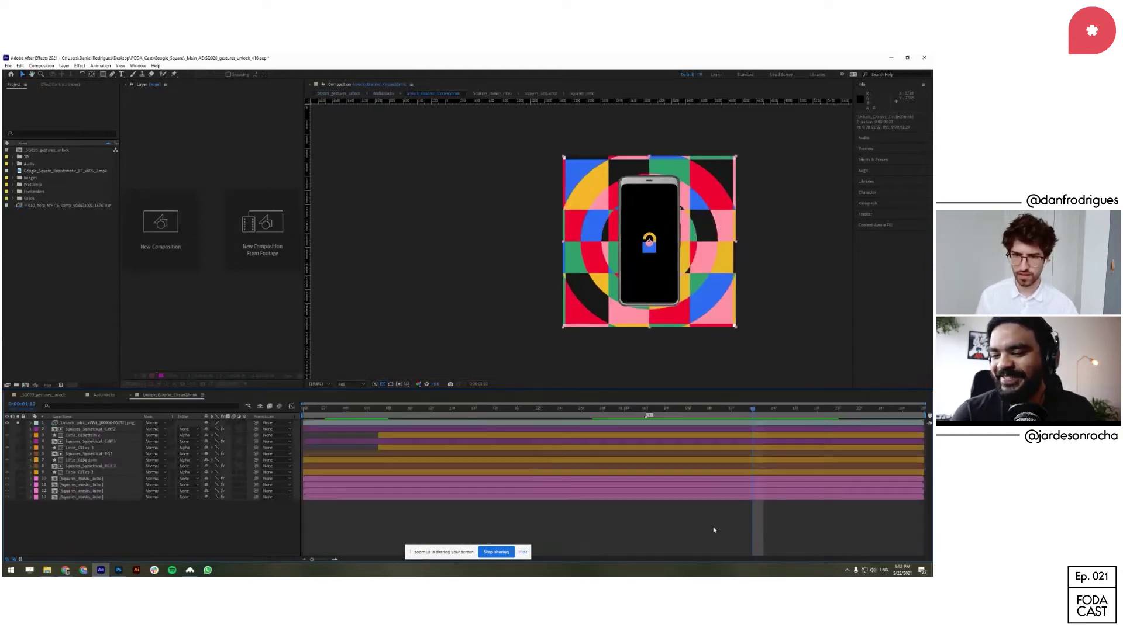
# Step: Open the first Squares_masks_intro precomp and examine its coloured symmetrical square layers at different times
pyautogui.click(113, 479)
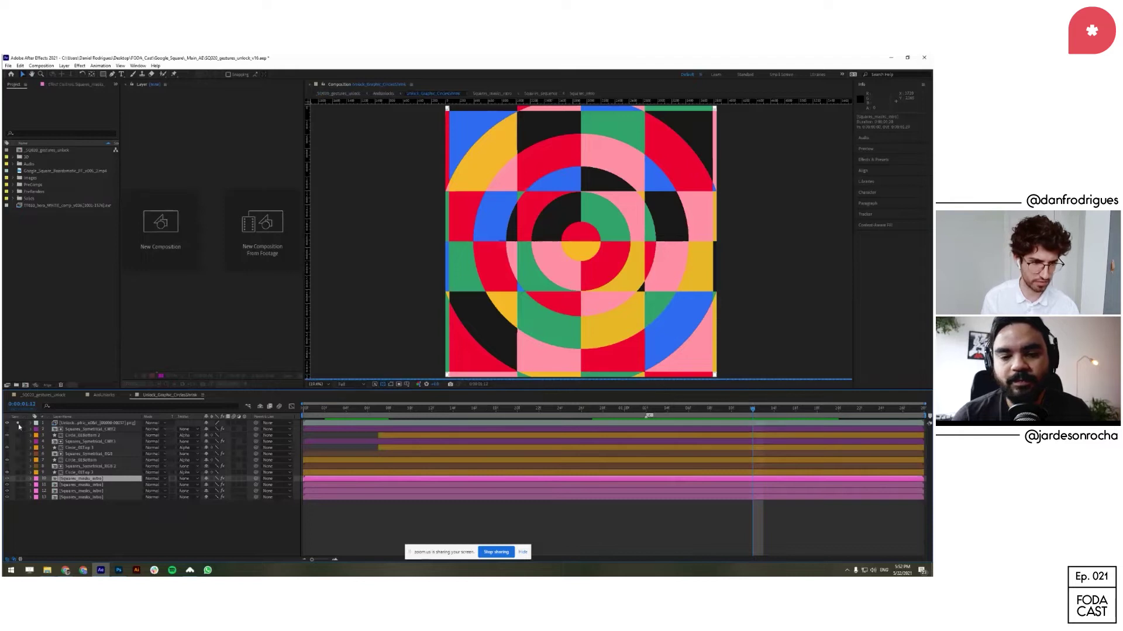
pyautogui.doubleClick(90, 479)
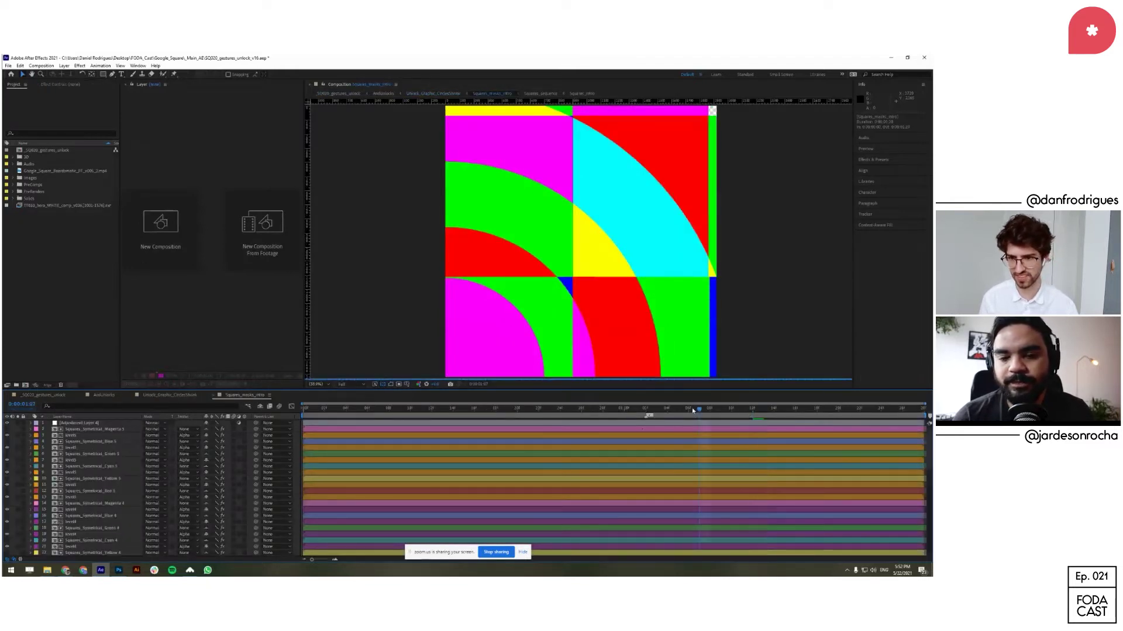
pyautogui.click(802, 413)
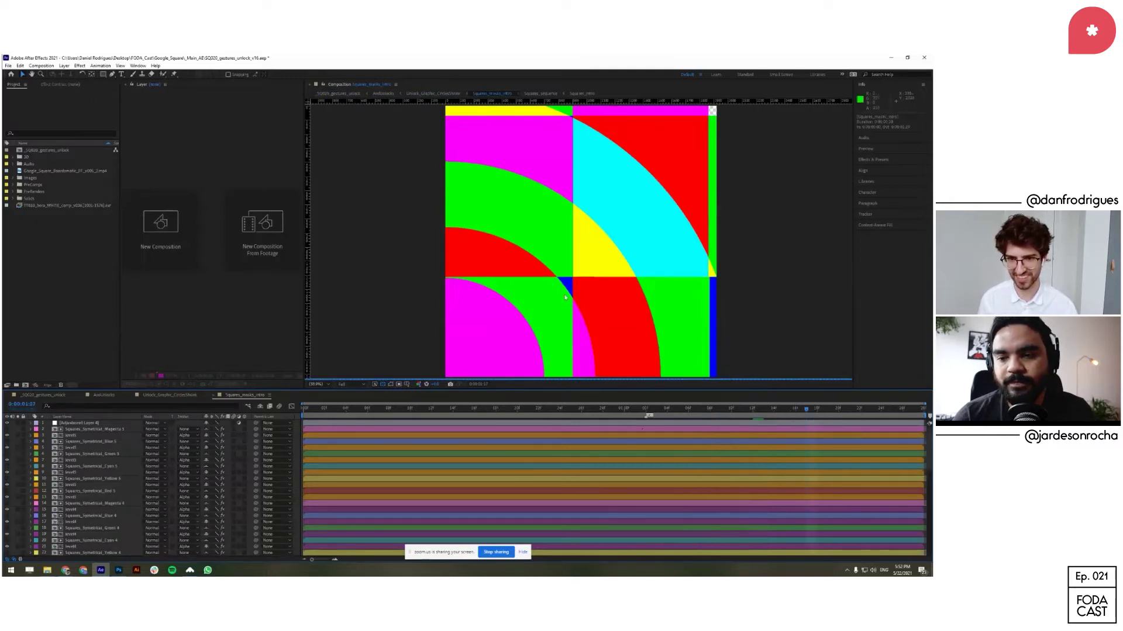
pyautogui.scroll(-10, 680, 482)
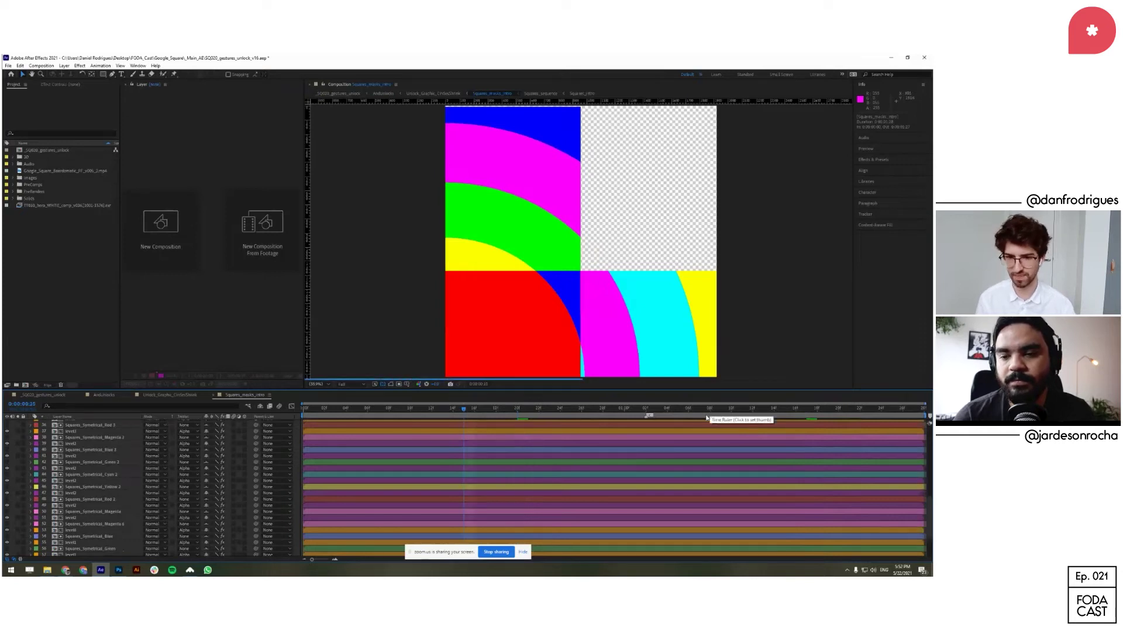
# Step: Return to the unlock graphic comp and compare the Change to Color effects on the four Squares_masks_intro layers
pyautogui.click(213, 396)
pyautogui.click(72, 86)
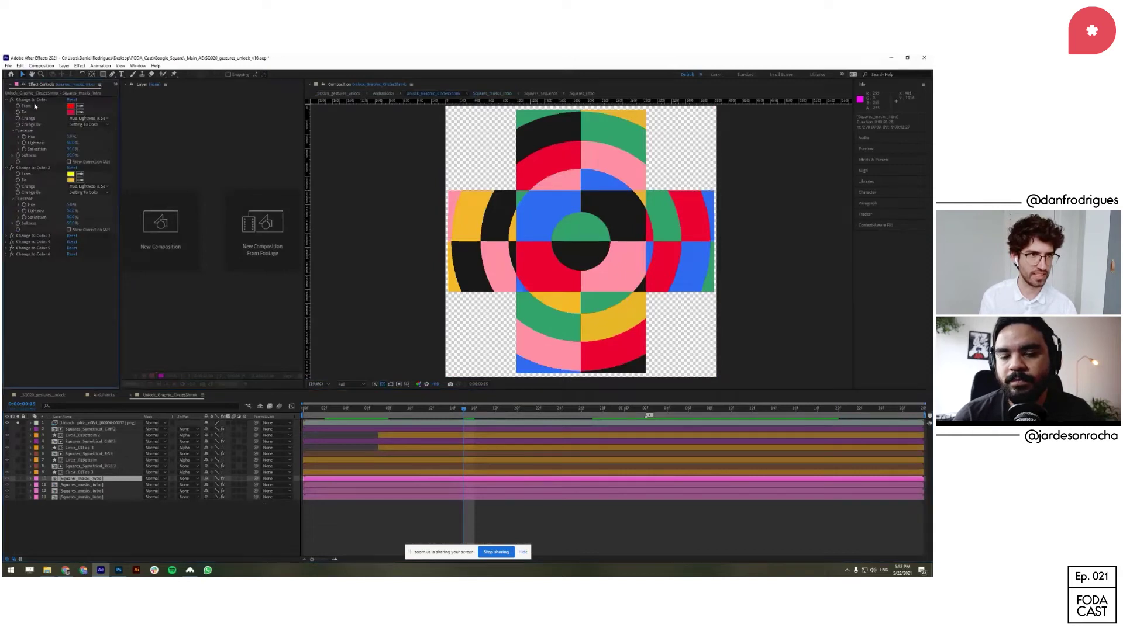
pyautogui.click(100, 487)
pyautogui.click(100, 493)
pyautogui.click(99, 498)
pyautogui.click(102, 520)
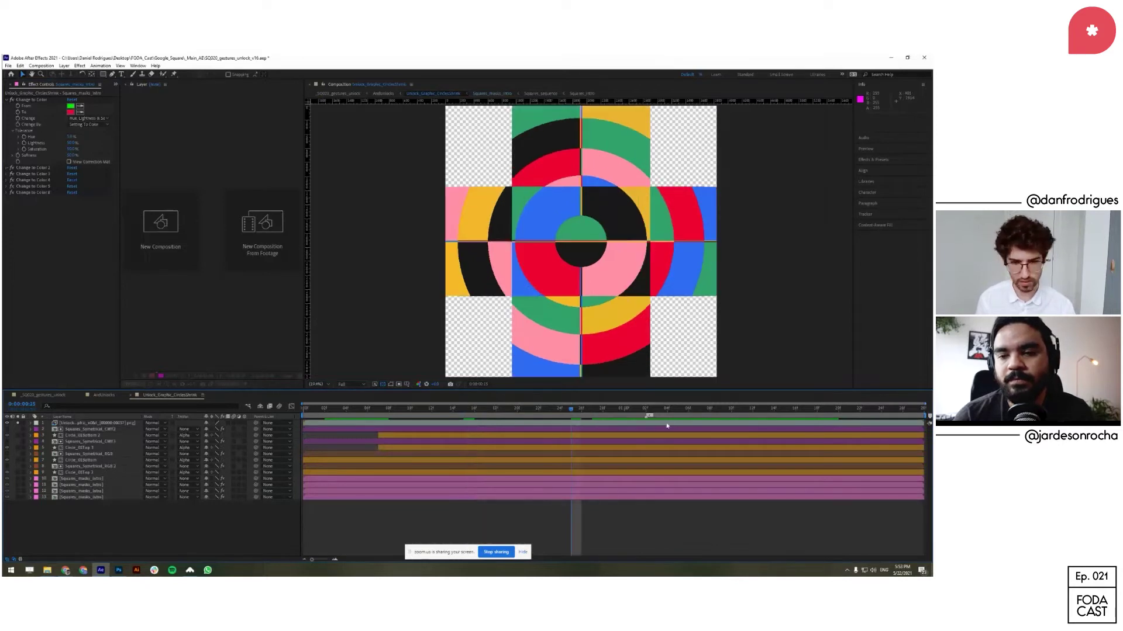
# Step: Return to the main gestures comp, start the work area just before the floating shapes shot, and preview it
pyautogui.hotkey('ctrl', 'w')
pyautogui.hotkey('ctrl', 'w')
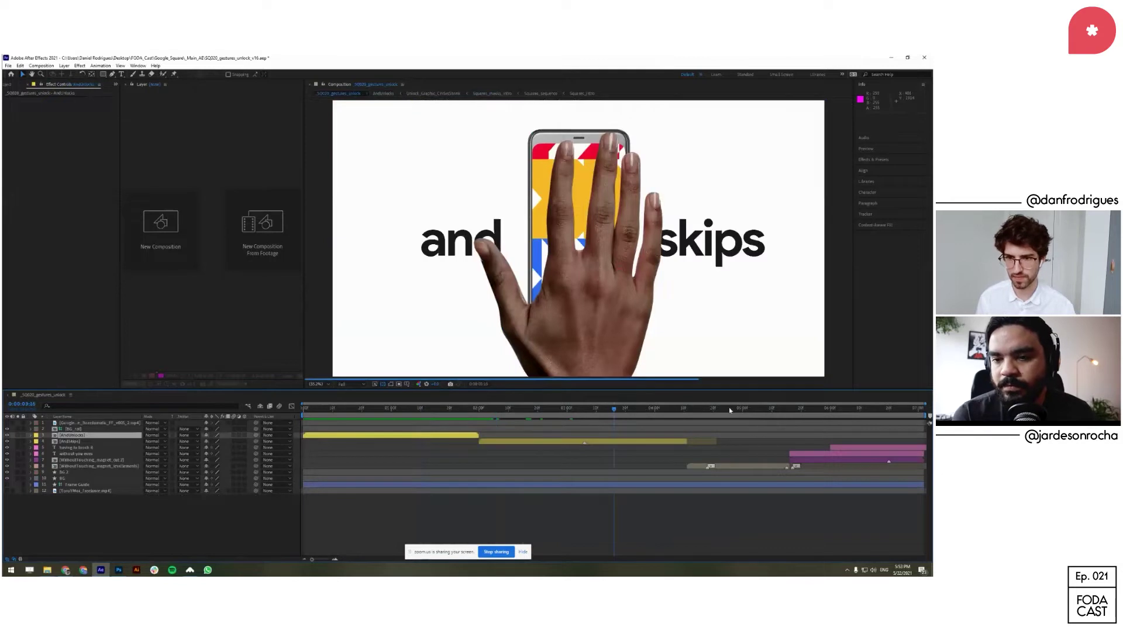
pyautogui.moveTo(733, 412); pyautogui.dragTo(680, 417)
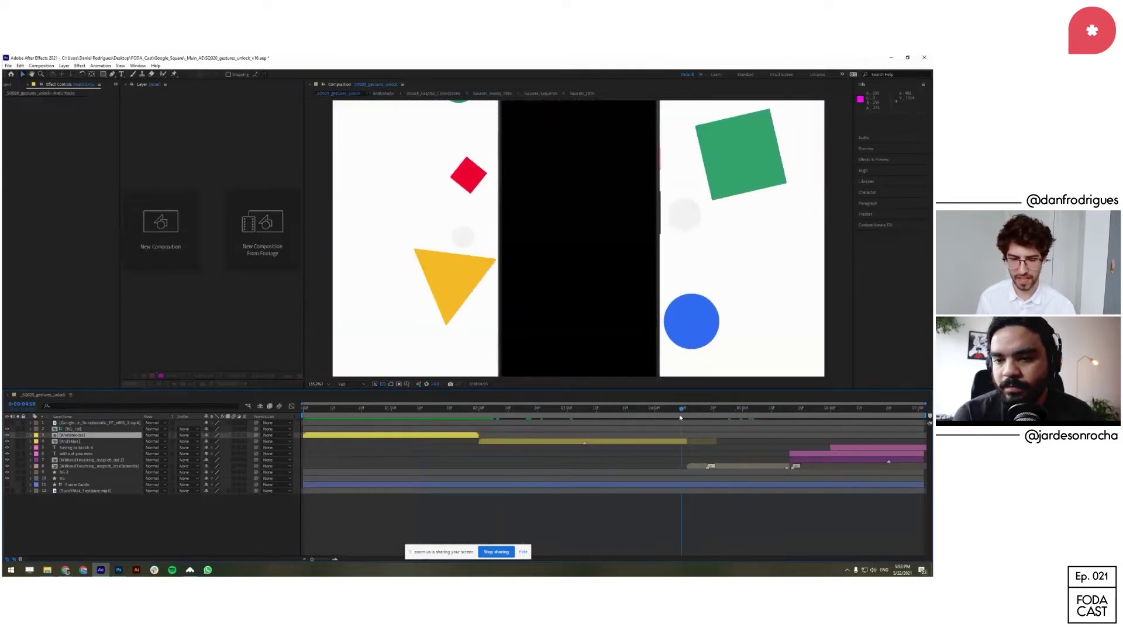
pyautogui.press('b')
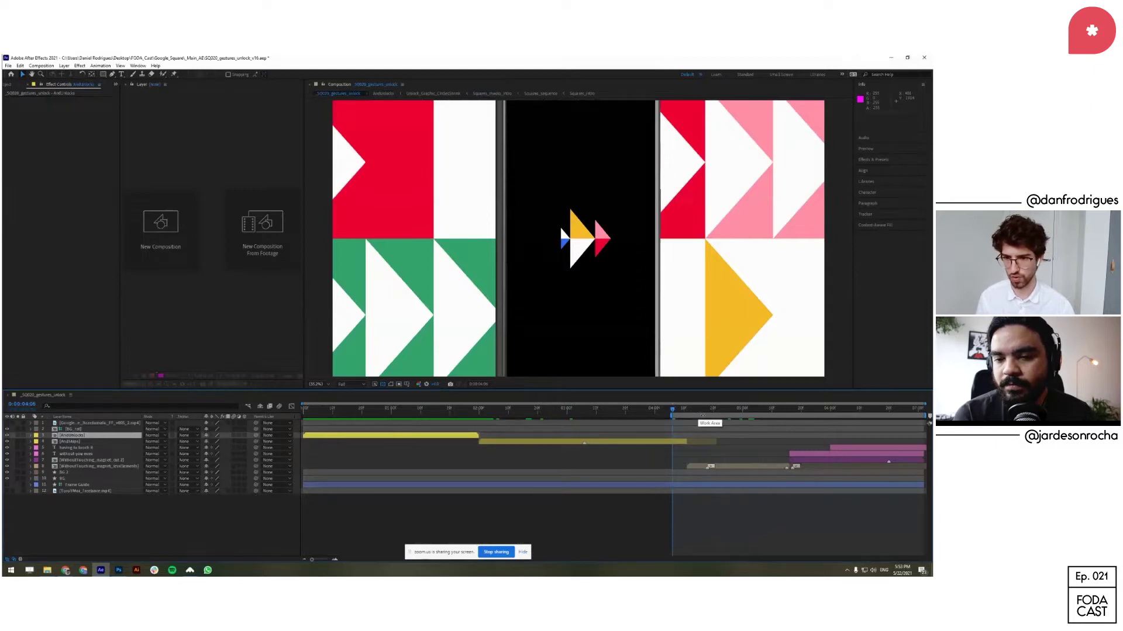
pyautogui.press('space')
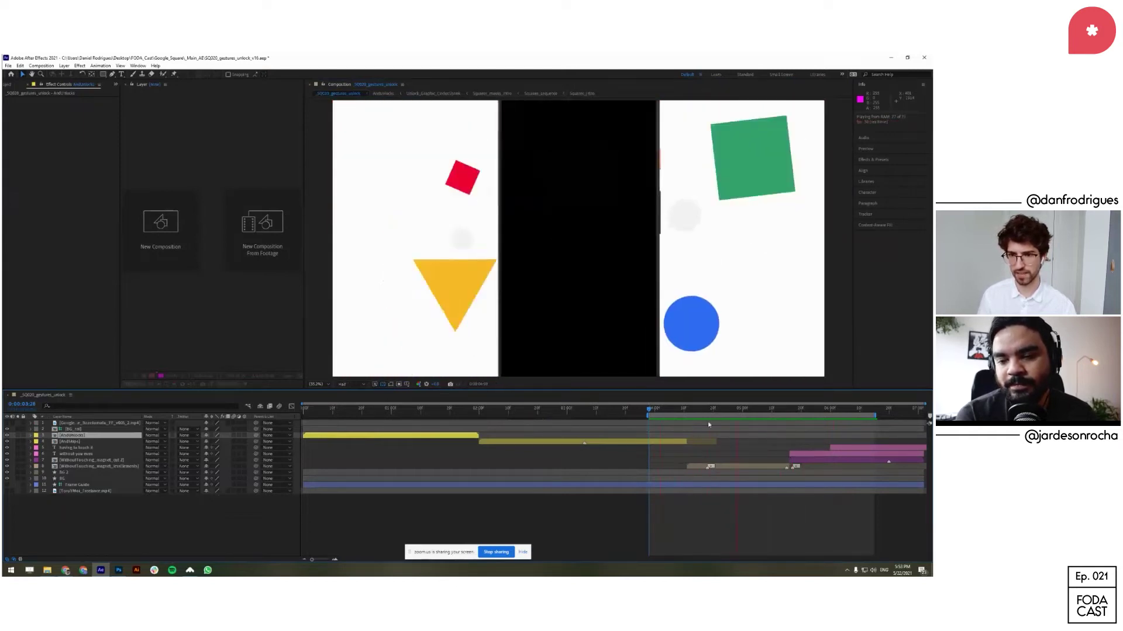
# Step: Review the floating shapes animation around the phone through to the "without you even" text
pyautogui.moveTo(658, 410); pyautogui.dragTo(745, 425)
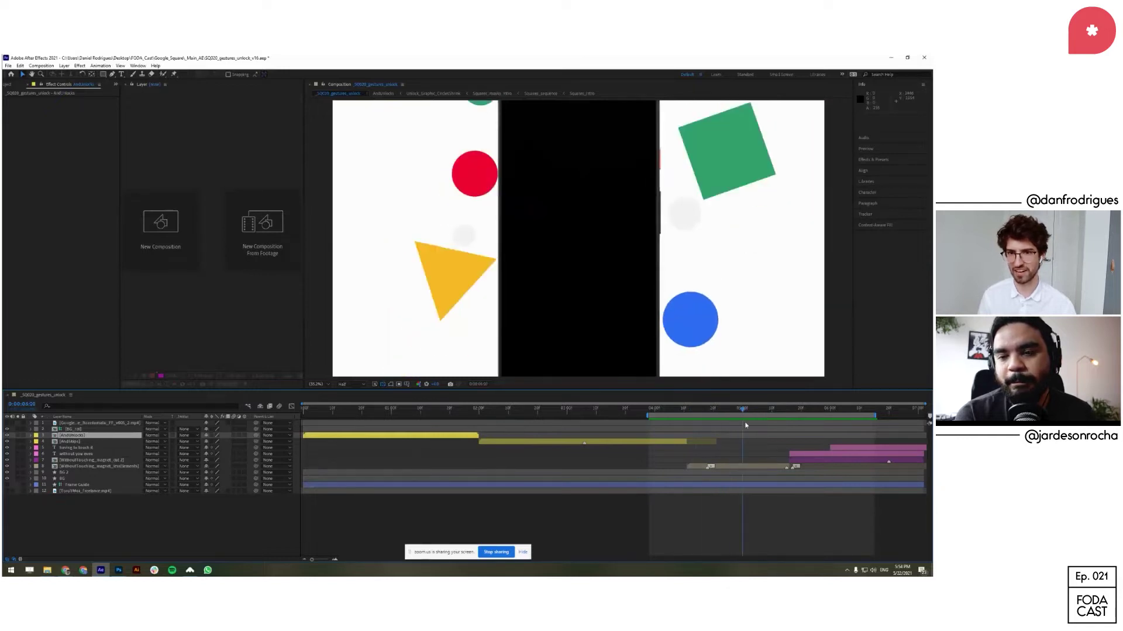
pyautogui.press('space')
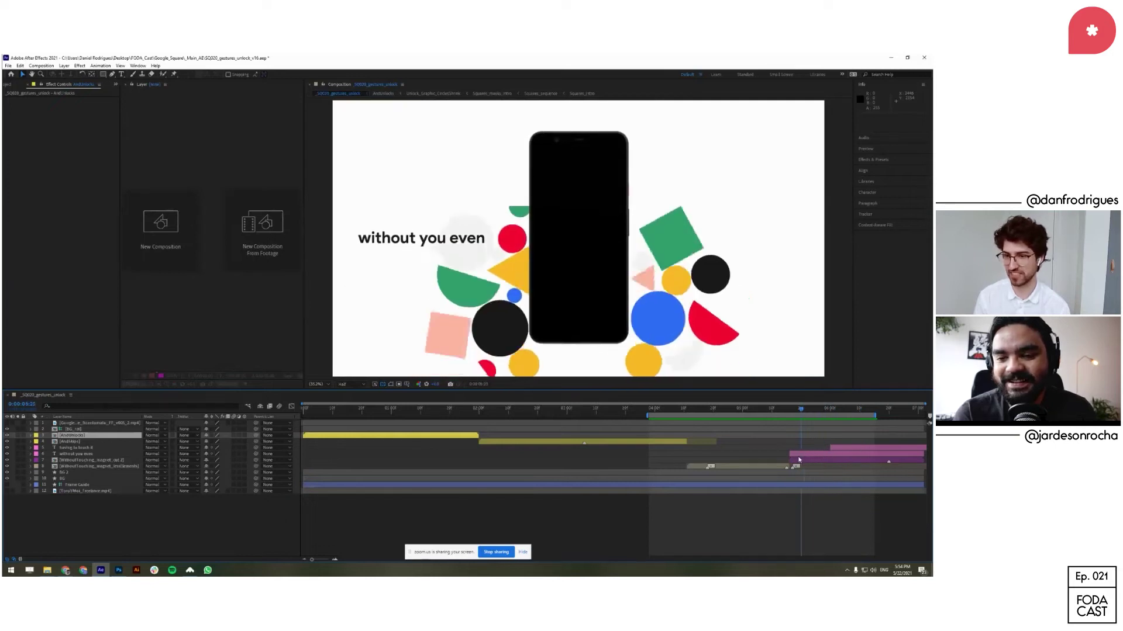
pyautogui.press('pageup')
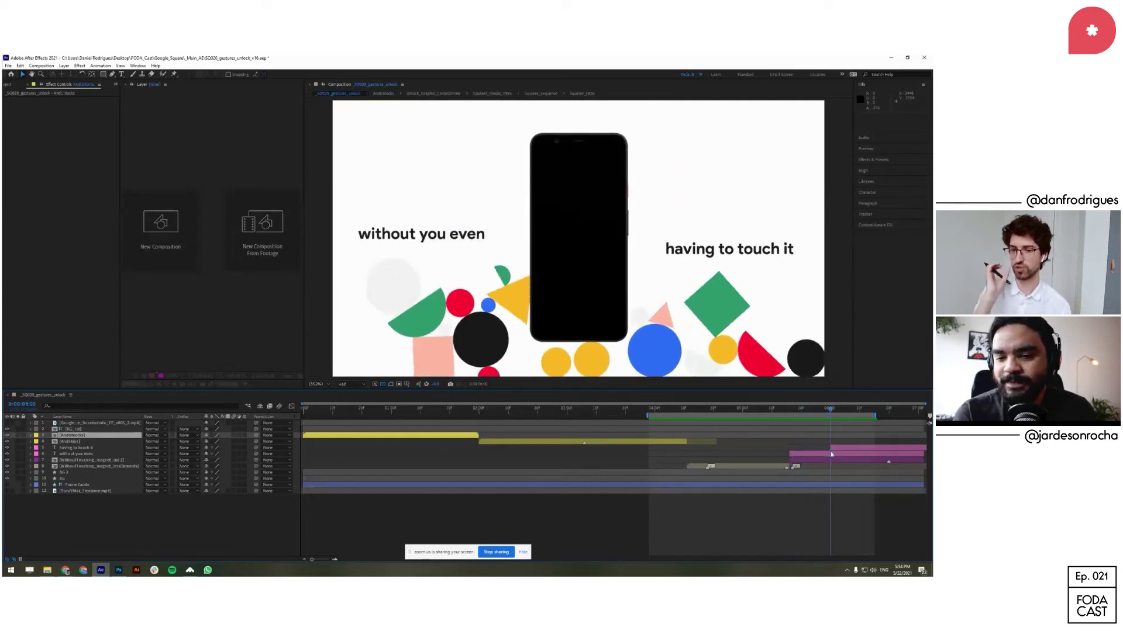
pyautogui.moveTo(800, 414)
pyautogui.mouseDown()
pyautogui.moveTo(860, 411)
pyautogui.moveTo(770, 436)
pyautogui.moveTo(794, 451)
pyautogui.moveTo(784, 451)
pyautogui.moveTo(799, 413)
pyautogui.moveTo(780, 413)
pyautogui.moveTo(808, 415)
pyautogui.mouseUp()
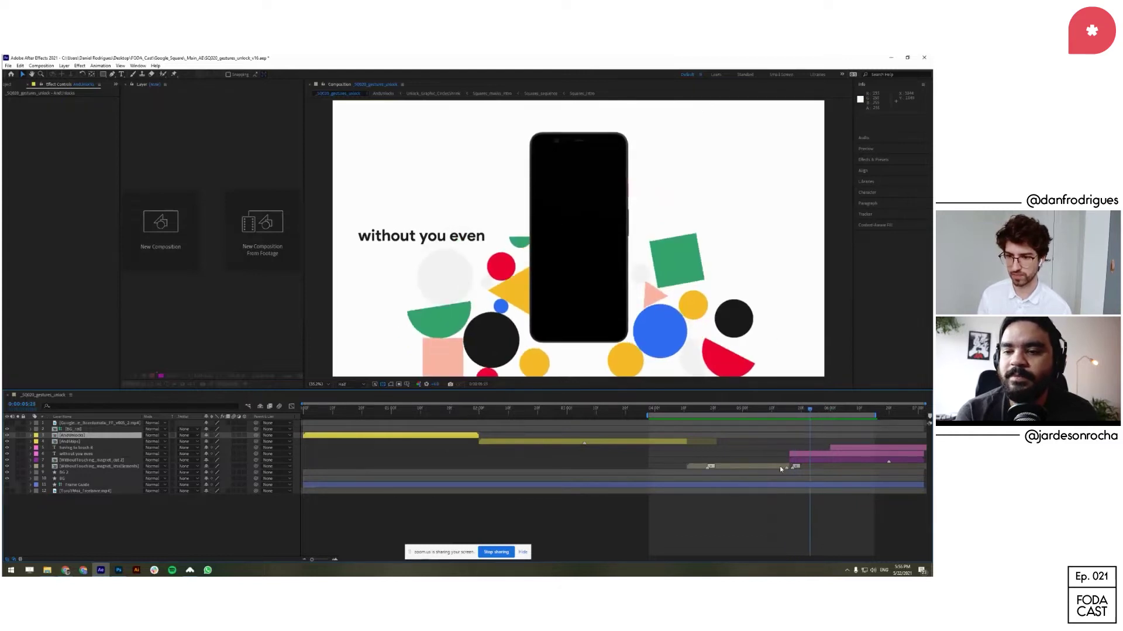
# Step: Open the magnet elements precomp behind the floating shapes, extend its work area slightly, and preview it
pyautogui.doubleClick(781, 468)
pyautogui.press('space')
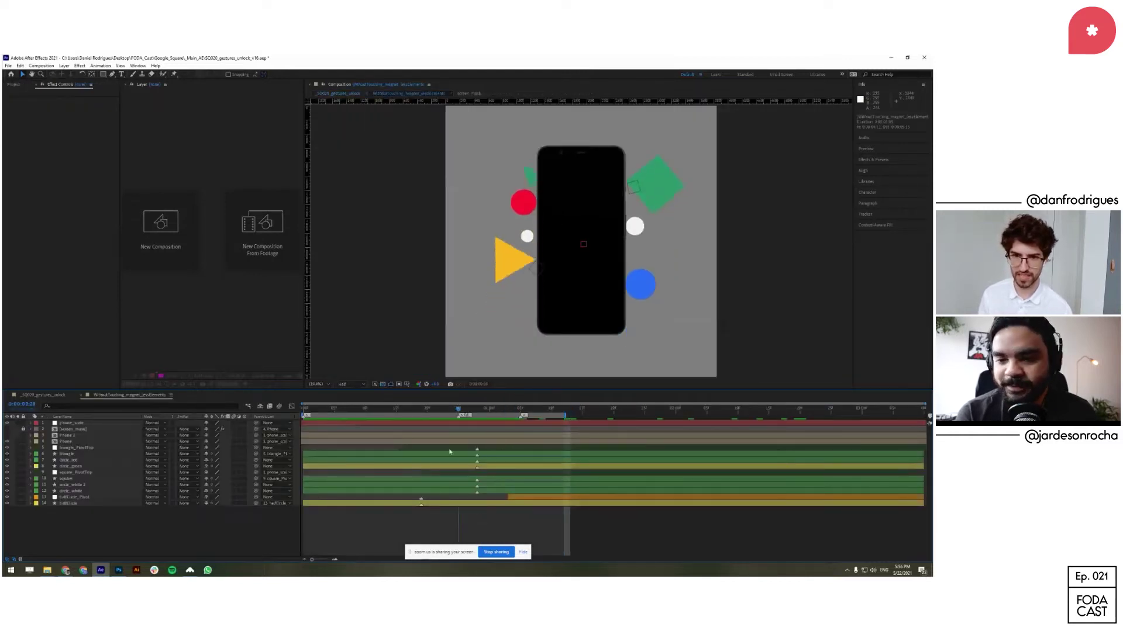
pyautogui.moveTo(582, 409); pyautogui.dragTo(596, 408)
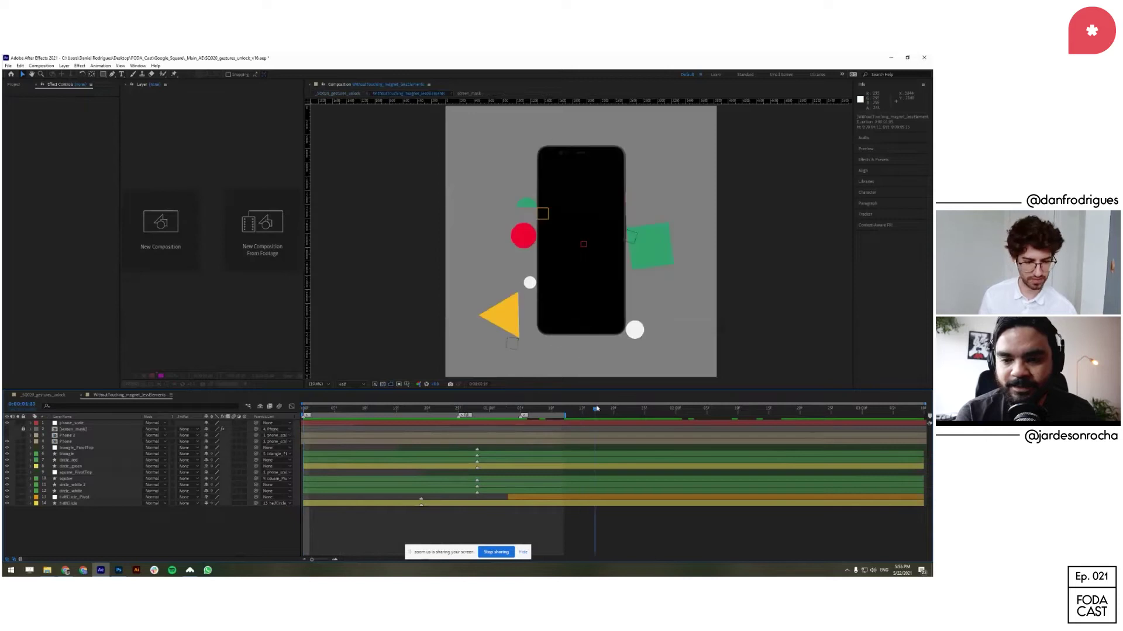
pyautogui.press('space')
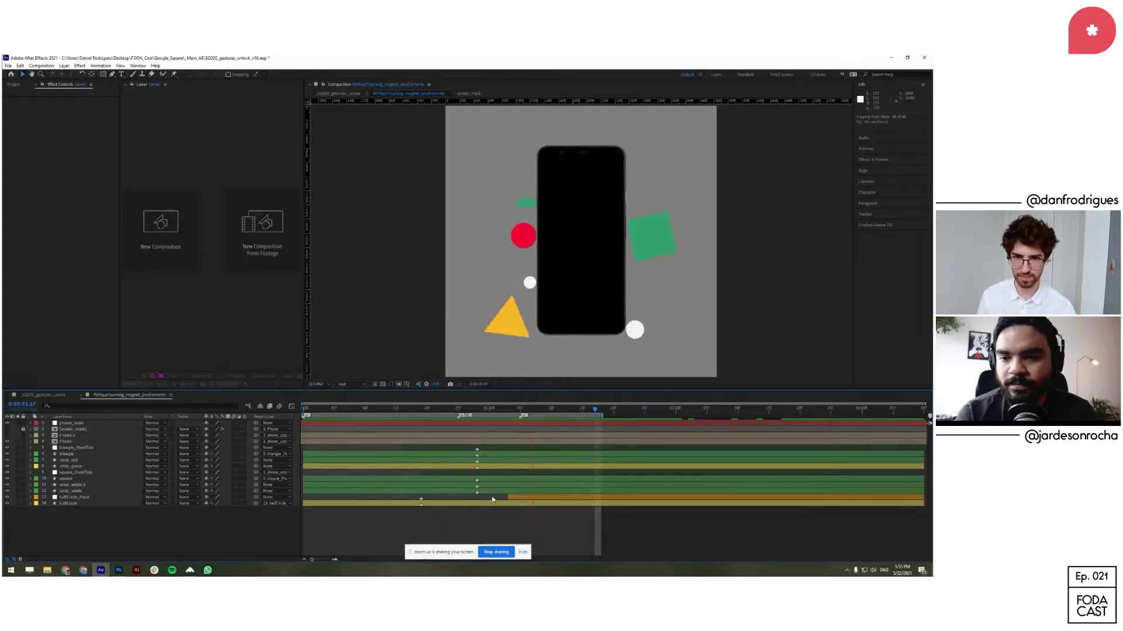
# Step: Reveal the keyframes of all layers in the magnet precomp and preview the motion with circle_red selected
pyautogui.press('space')
pyautogui.hotkey('ctrl', 'a')
pyautogui.press('u')
pyautogui.scroll(-4, 502, 459)
pyautogui.click(453, 430)
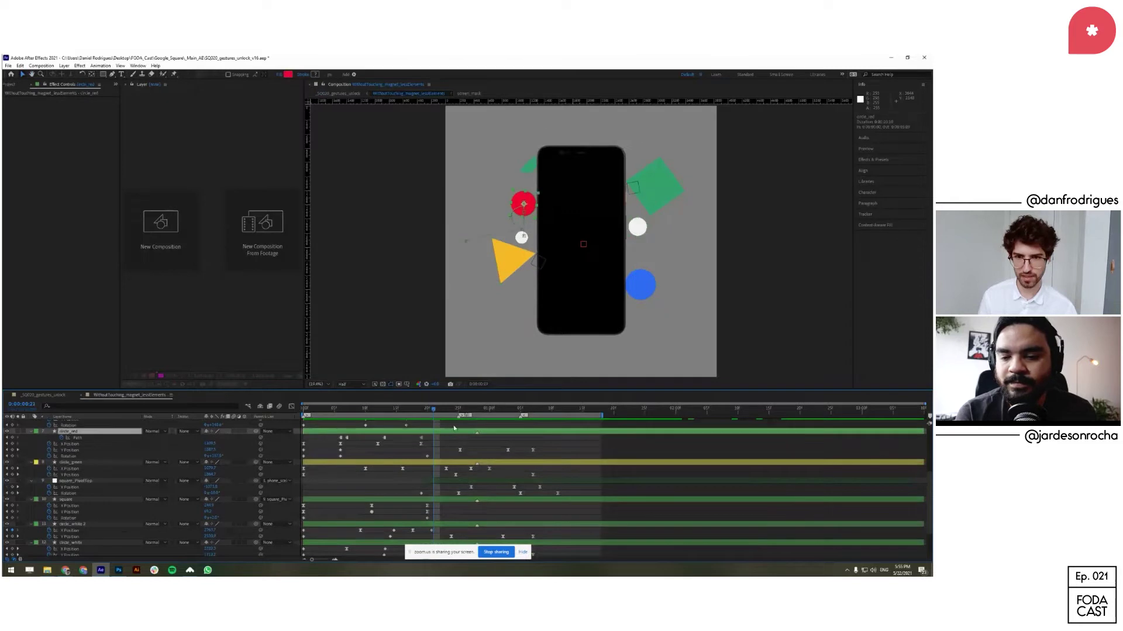
pyautogui.press('space')
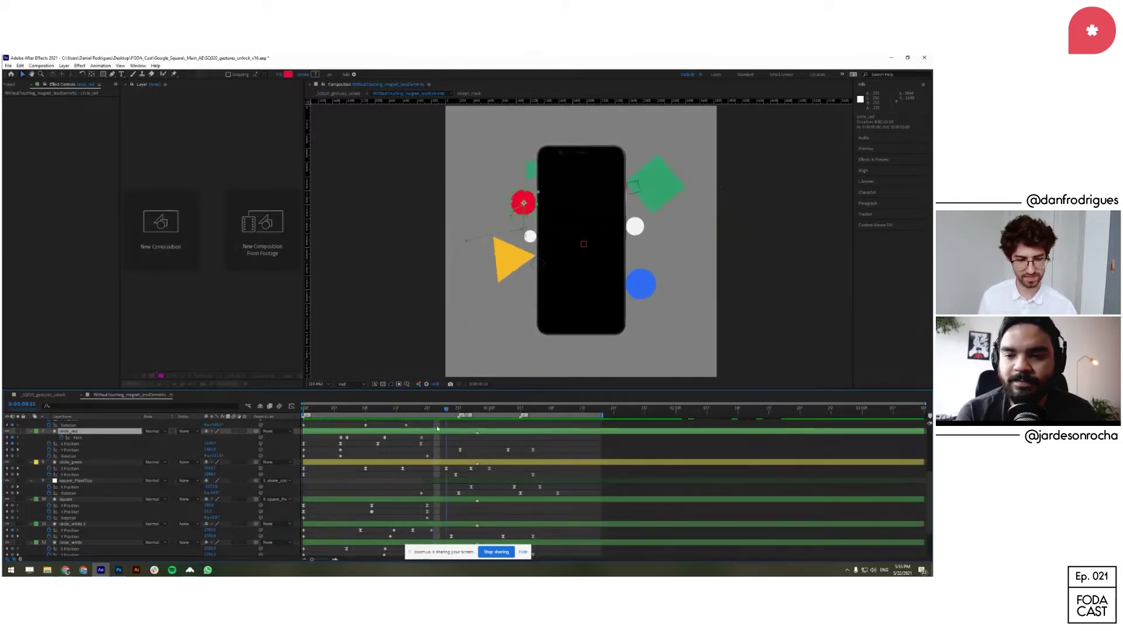
# Step: Examine up close how the red square morphs into a circle and attaches to the phone
pyautogui.scroll(3, 623, 342)
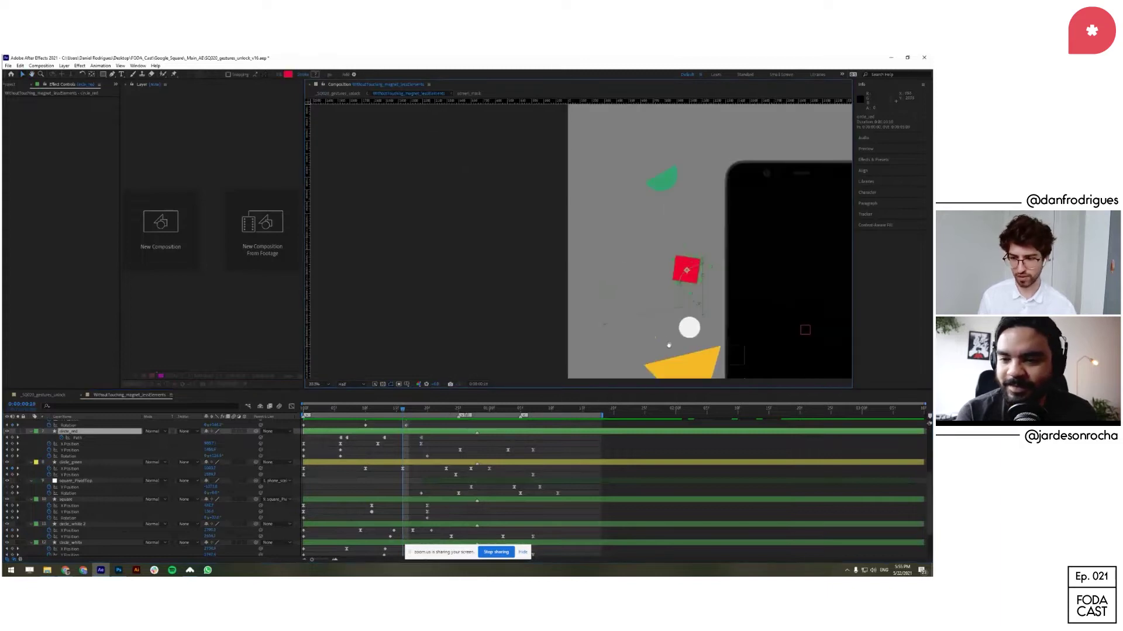
pyautogui.moveTo(669, 345); pyautogui.dragTo(594, 307)
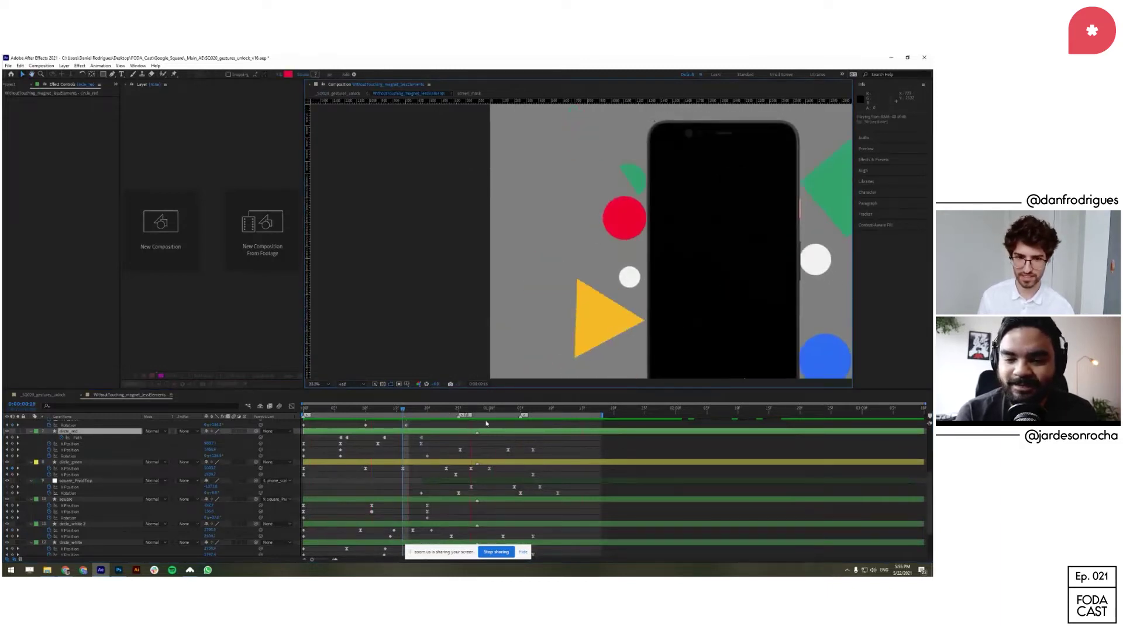
pyautogui.press('space')
pyautogui.press('space')
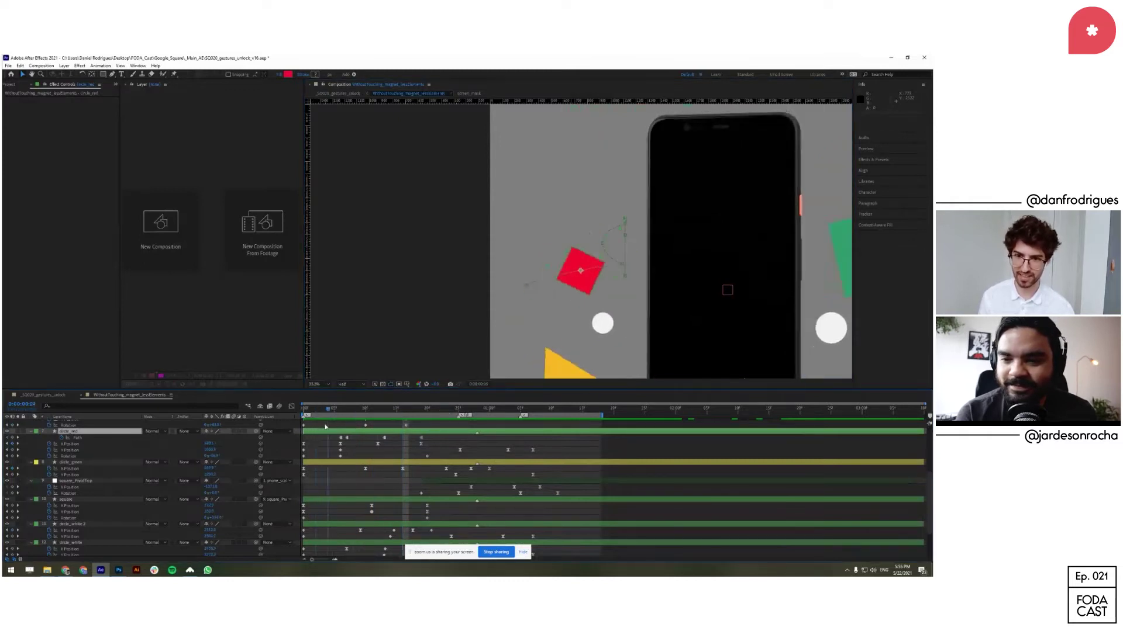
pyautogui.moveTo(318, 432); pyautogui.dragTo(339, 431)
pyautogui.moveTo(349, 428); pyautogui.dragTo(550, 407)
pyautogui.press('space')
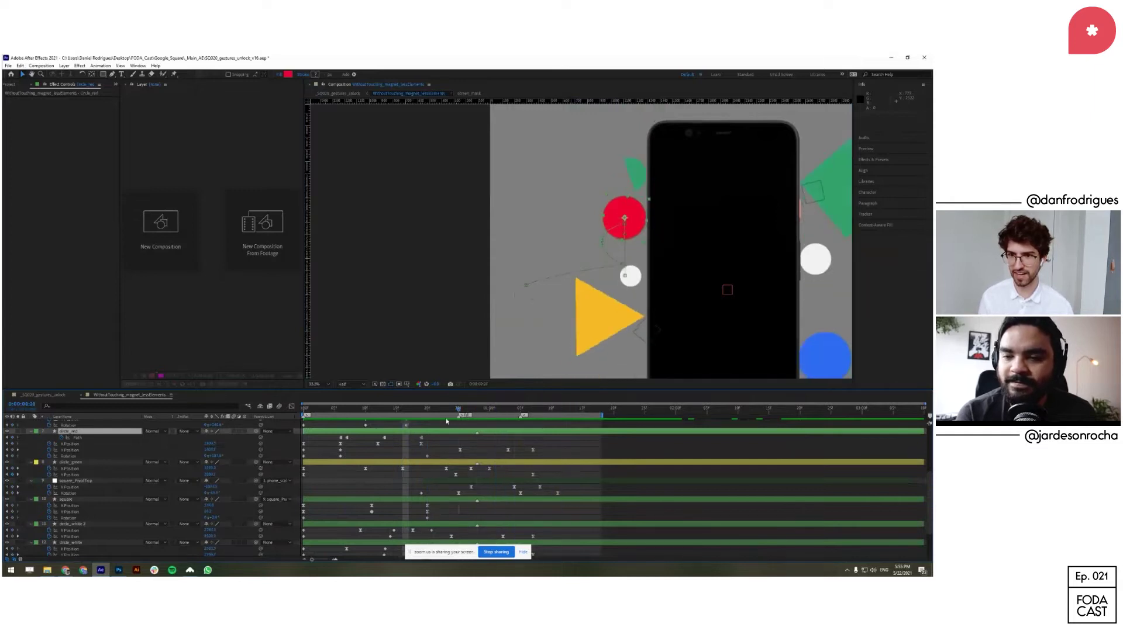
# Step: Select the circle_green layer and scrub through the motion path of the small white circle beside the phone
pyautogui.click(436, 464)
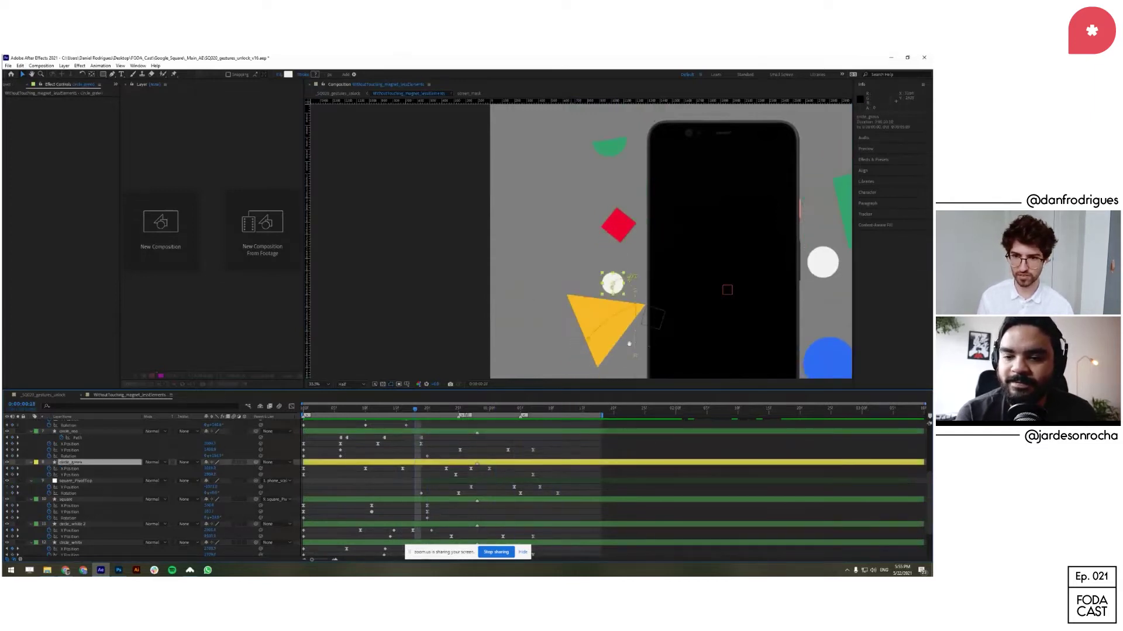
pyautogui.moveTo(630, 344); pyautogui.dragTo(594, 299)
pyautogui.moveTo(396, 413); pyautogui.dragTo(461, 425)
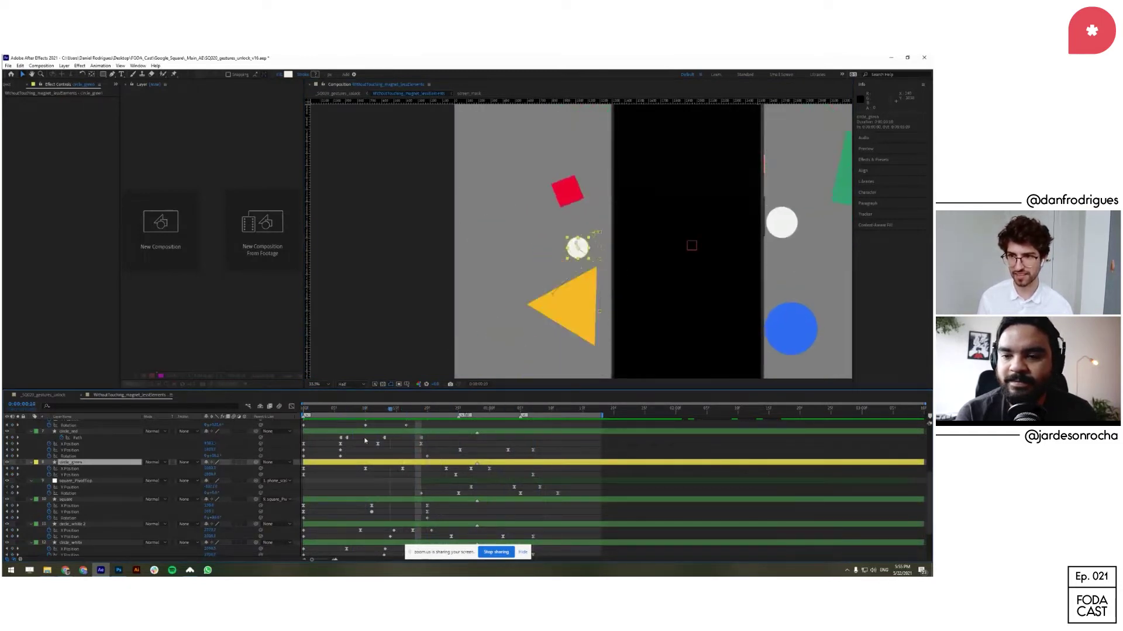
pyautogui.scroll(-2, 764, 280)
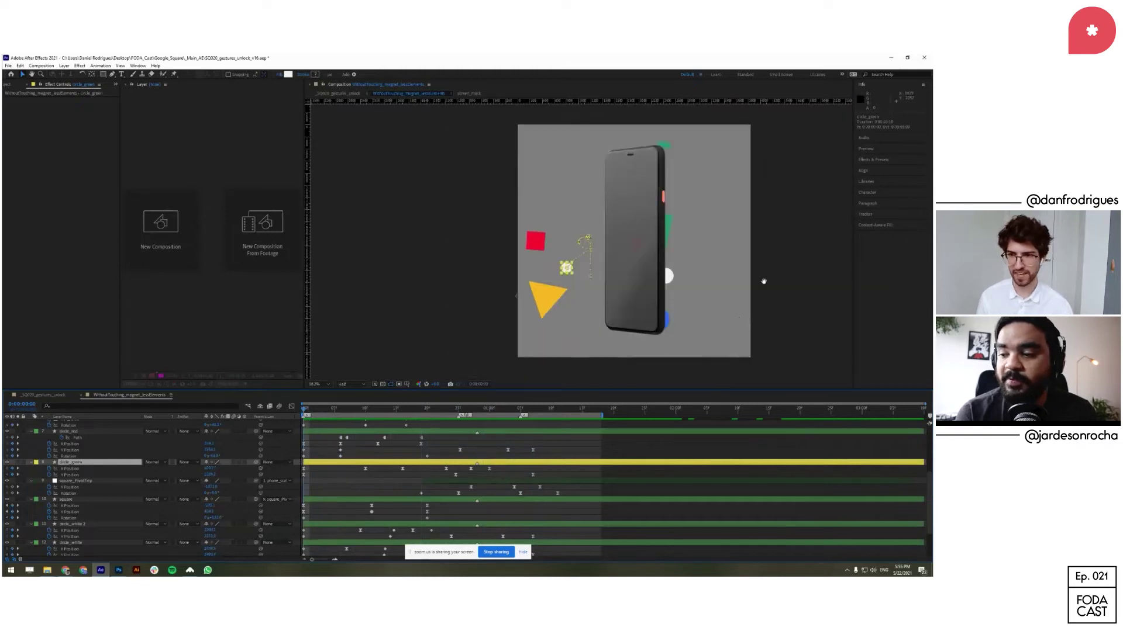
# Step: Select the circle_white layer on the phone's other side and review its motion from the first frame
pyautogui.moveTo(764, 281); pyautogui.dragTo(729, 286)
pyautogui.moveTo(315, 415); pyautogui.dragTo(396, 417)
pyautogui.click(656, 257)
pyautogui.click(300, 411)
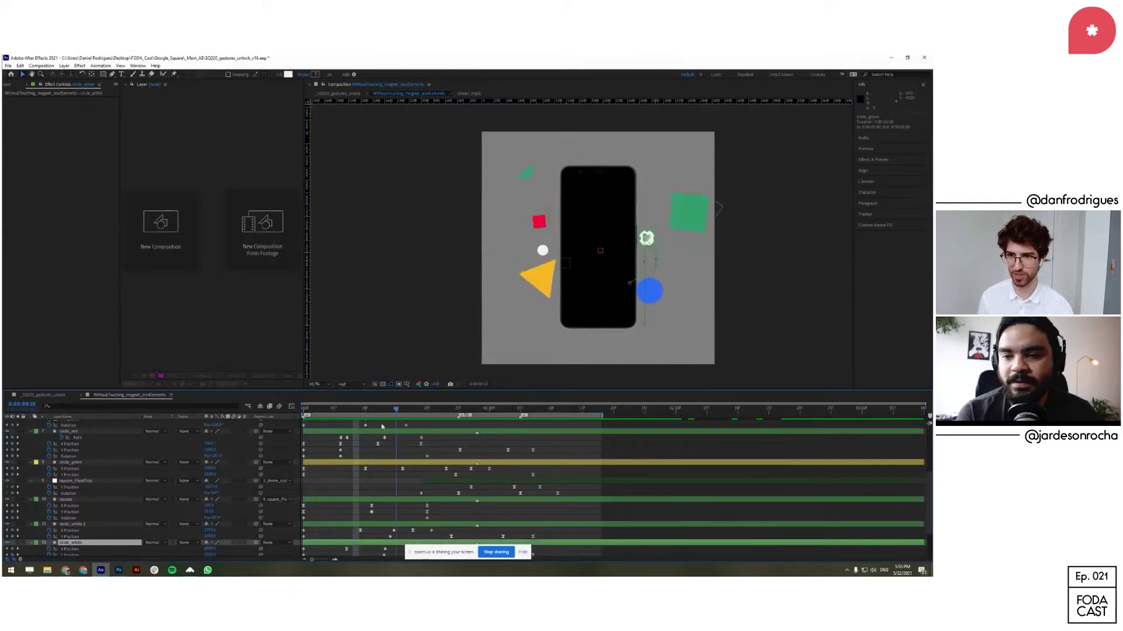
pyautogui.press('space')
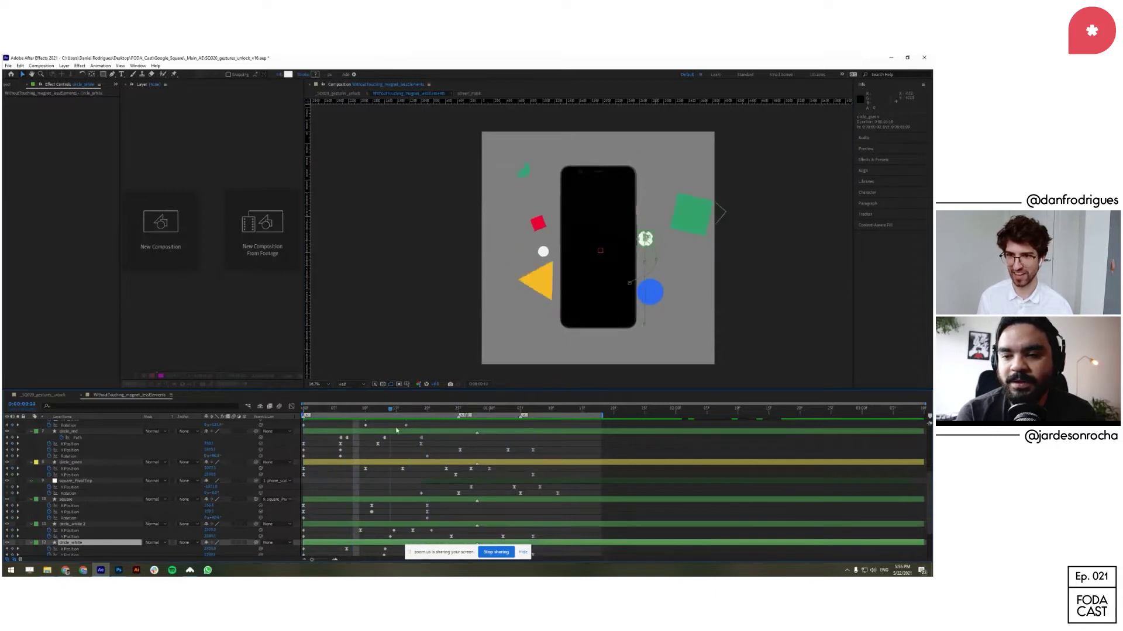
pyautogui.moveTo(490, 426); pyautogui.dragTo(370, 415)
# Step: Select the green square's pivot null and preview the square's movement from near the start of the comp
pyautogui.click(646, 203)
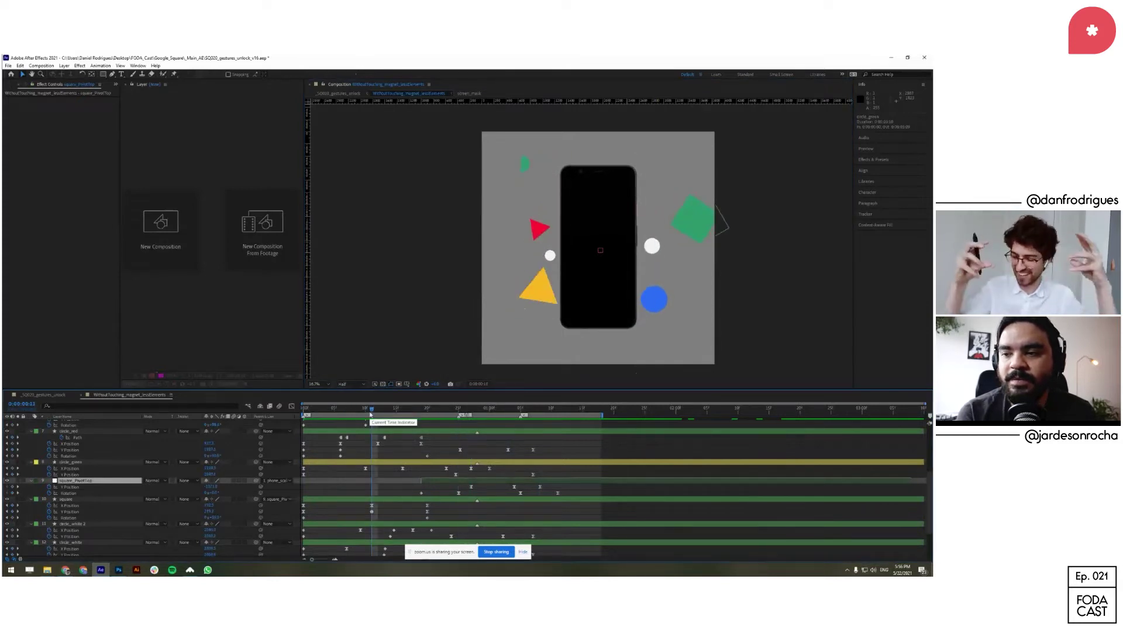
pyautogui.moveTo(378, 409); pyautogui.dragTo(316, 425)
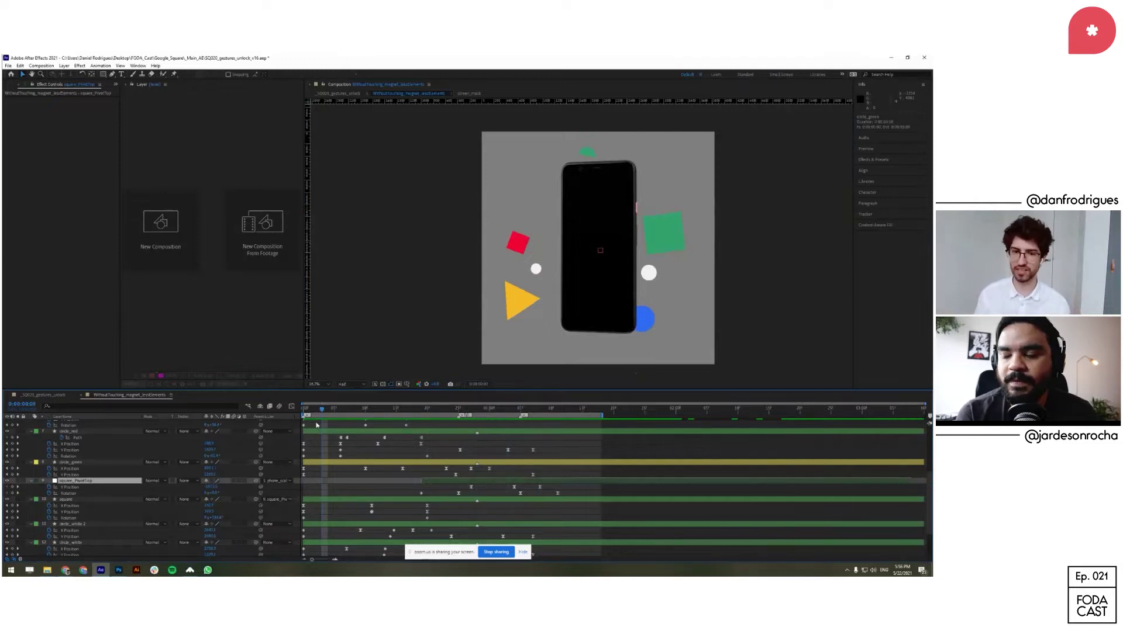
pyautogui.press('space')
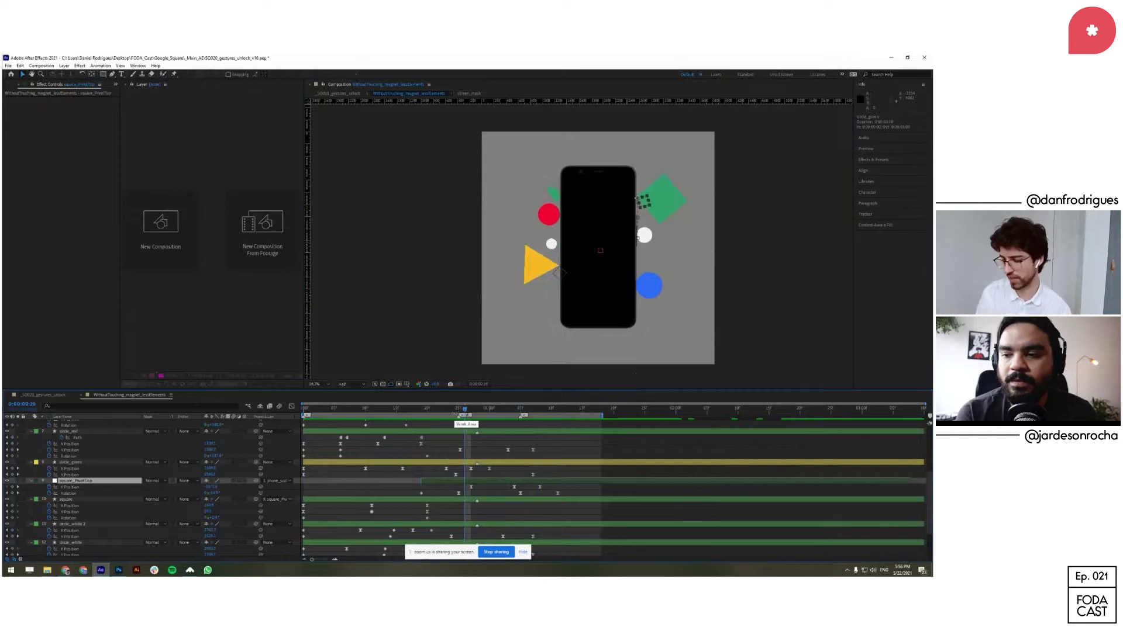
# Step: Select the red square's circle_red layer, reveal its animated properties and pick a Path keyframe for closer inspection
pyautogui.moveTo(466, 411); pyautogui.dragTo(384, 441)
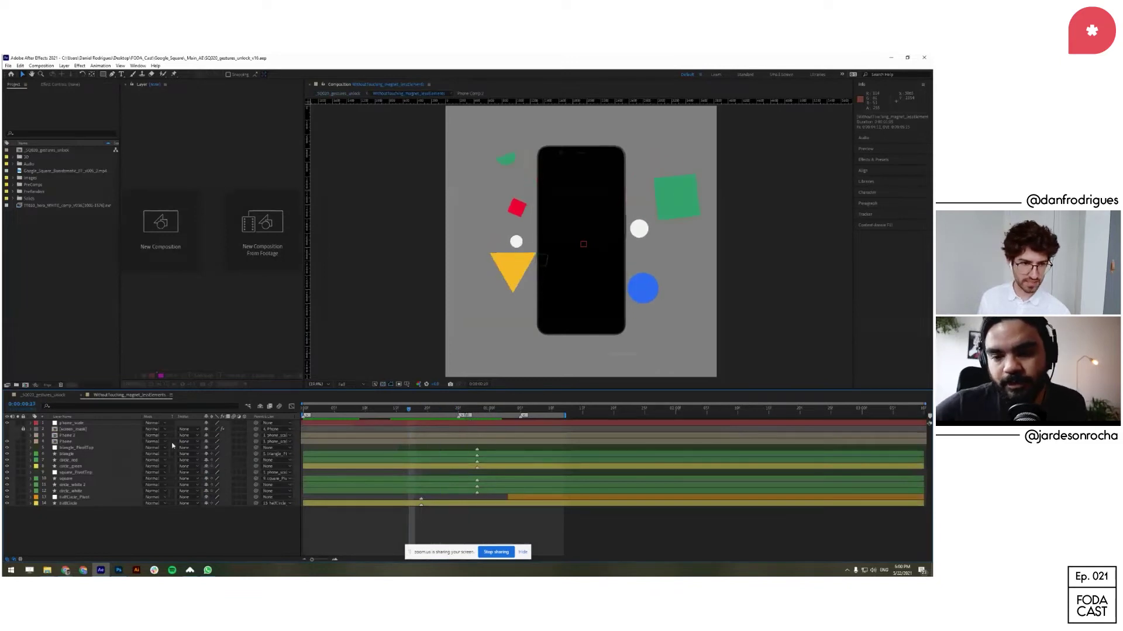
pyautogui.click(441, 456)
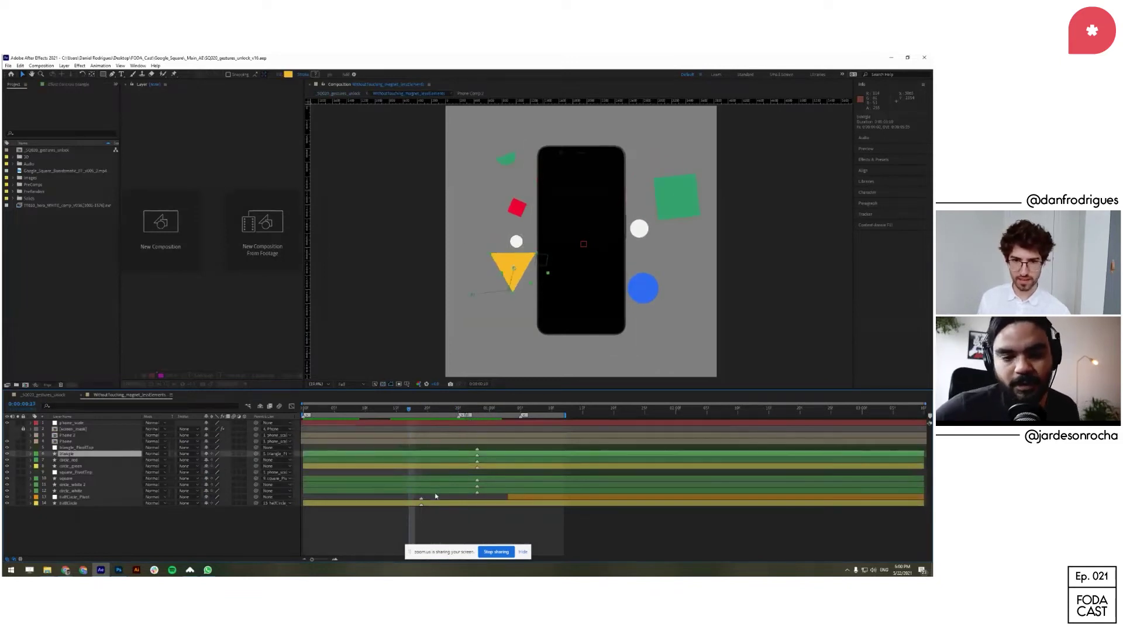
pyautogui.click(517, 211)
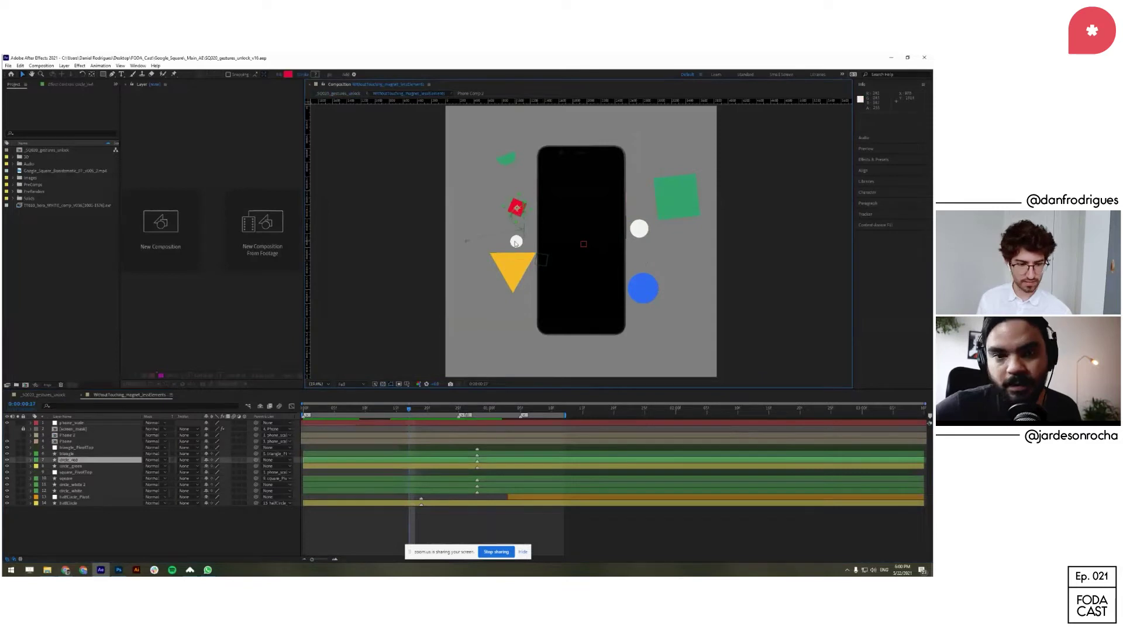
pyautogui.press('u')
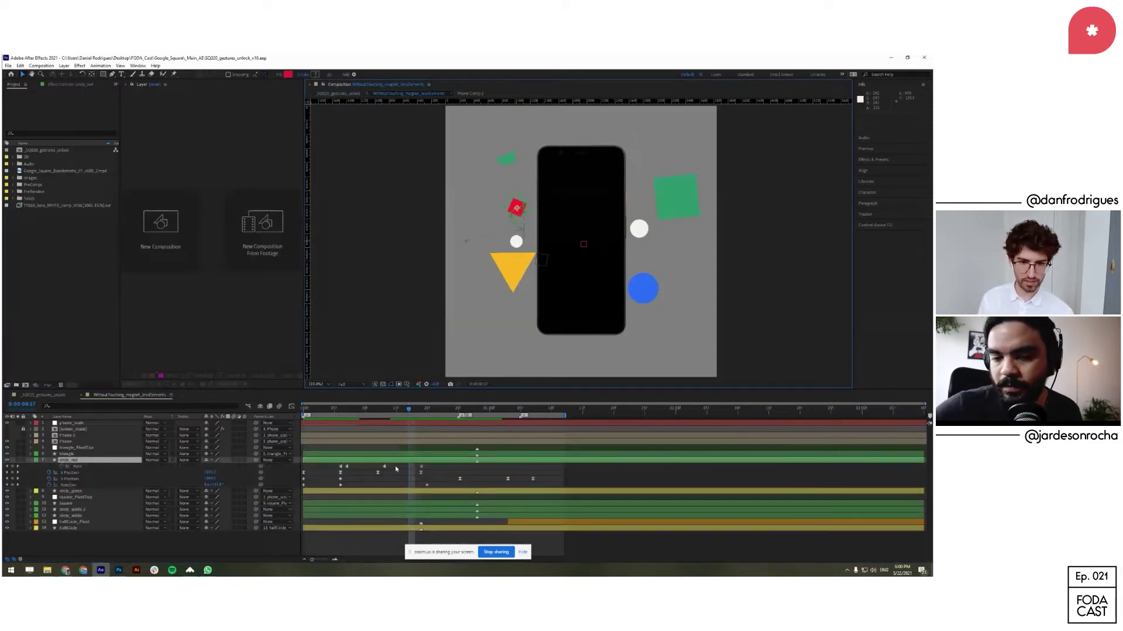
pyautogui.click(381, 467)
pyautogui.press('.')
pyautogui.press('.')
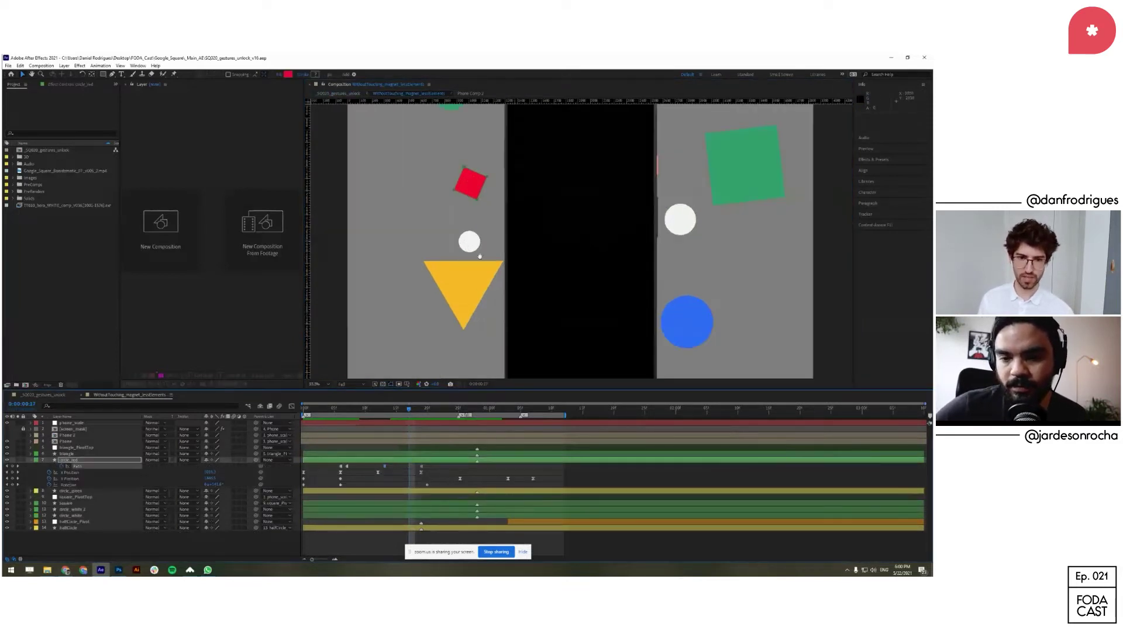
# Step: Scrub the red square's animation from near the start of the comp and select the Path keyframe where its shape starts changing
pyautogui.moveTo(480, 256); pyautogui.dragTo(532, 312)
pyautogui.press('space')
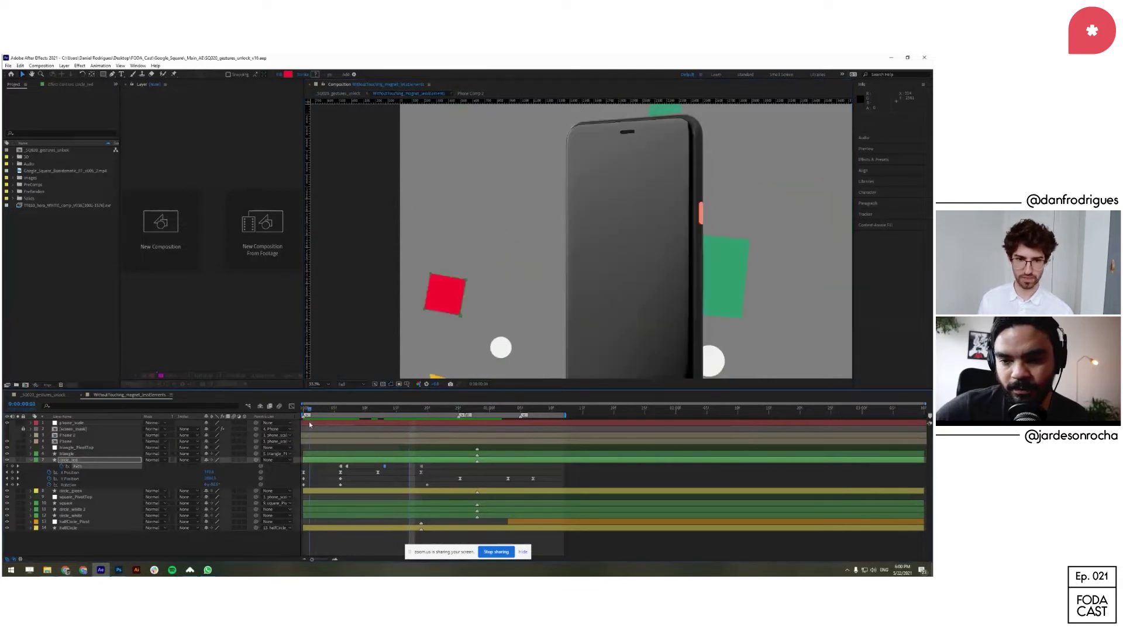
pyautogui.click(338, 466)
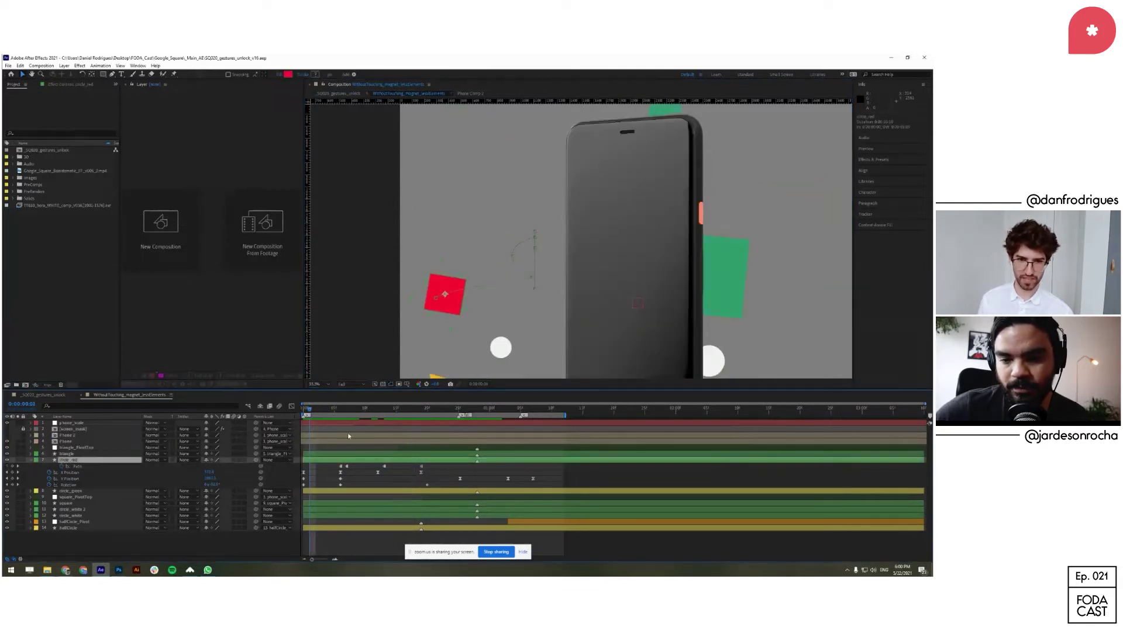
pyautogui.moveTo(325, 410); pyautogui.dragTo(396, 427)
pyautogui.click(384, 467)
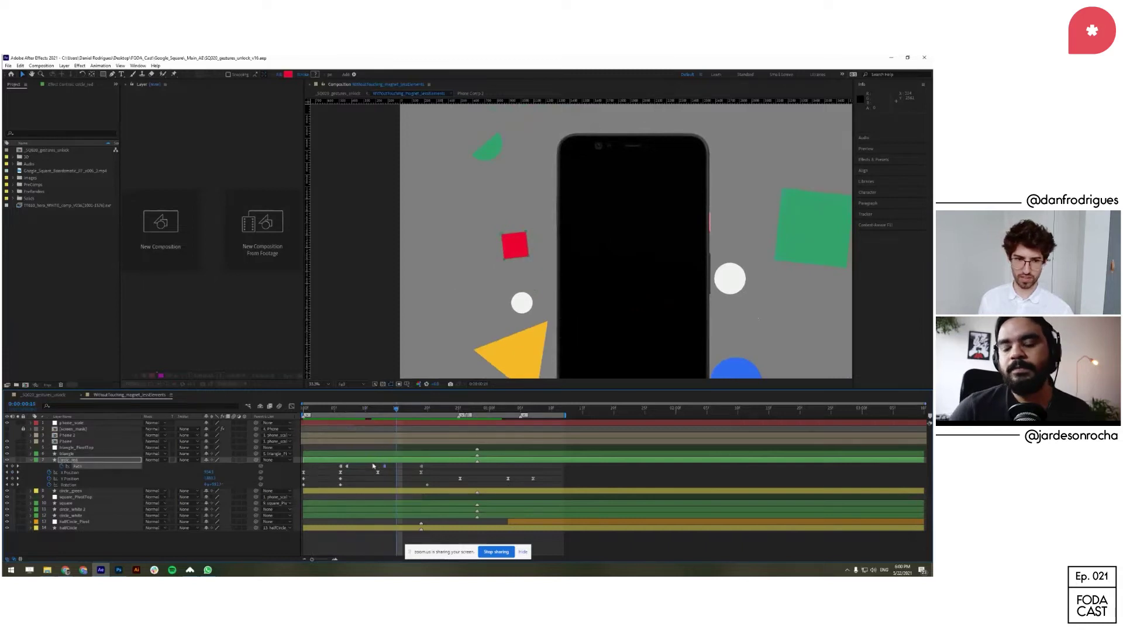
pyautogui.click(292, 406)
pyautogui.click(292, 407)
pyautogui.click(98, 473)
pyautogui.click(112, 541)
# Step: Create a new red rectangle shape layer, reveal its properties and reduce its Size to a small square over the phone
pyautogui.doubleClick(104, 74)
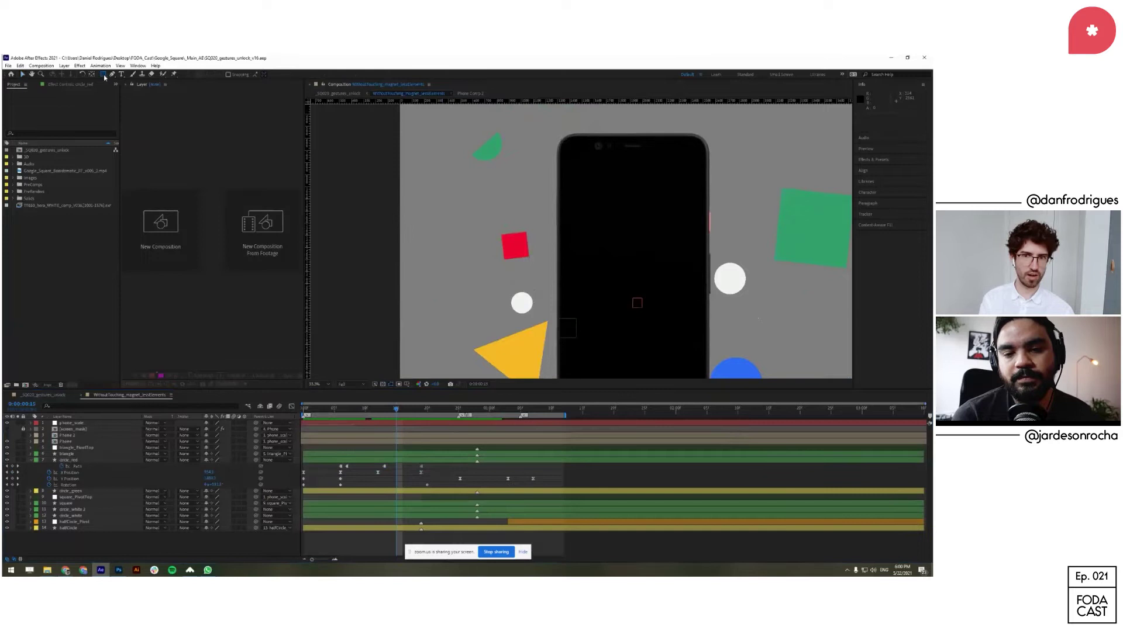
pyautogui.press('u')
pyautogui.press('u')
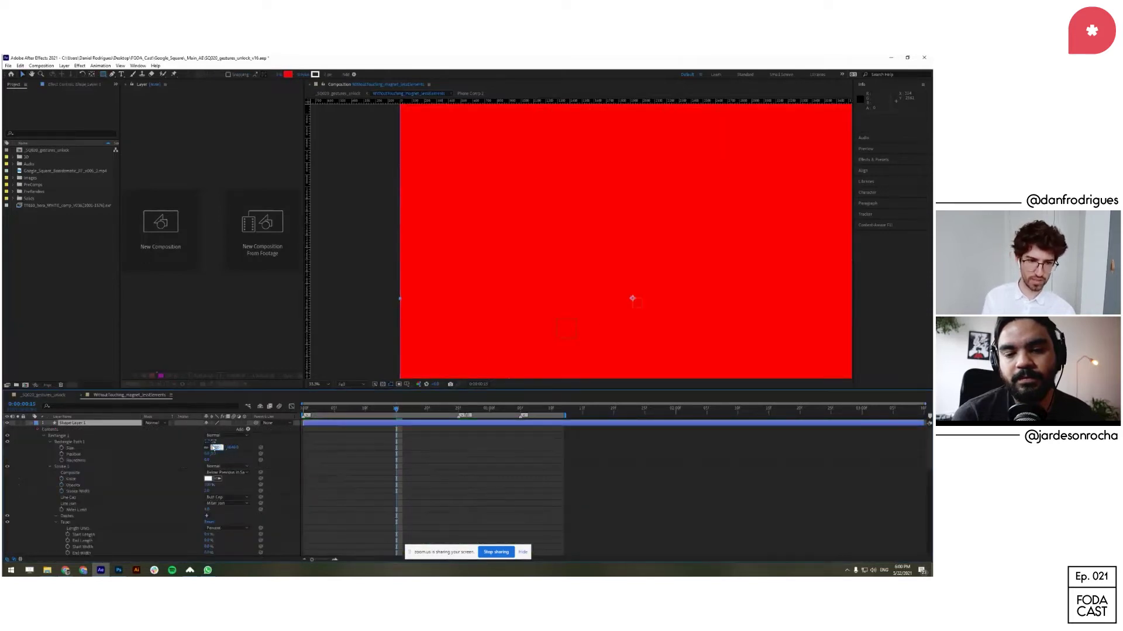
pyautogui.press('Tab')
pyautogui.write('50')
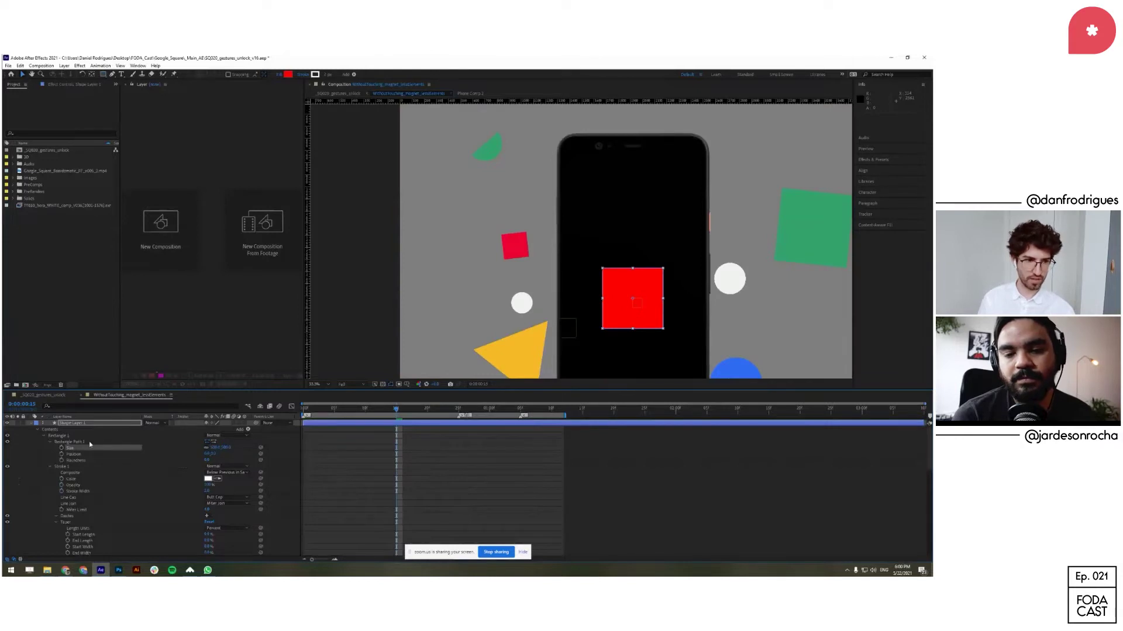
# Step: Convert the new shape layer's parametric rectangle path to an editable Bezier path
pyautogui.rightClick(89, 444)
pyautogui.click(99, 466)
pyautogui.click(66, 442)
pyautogui.click(51, 442)
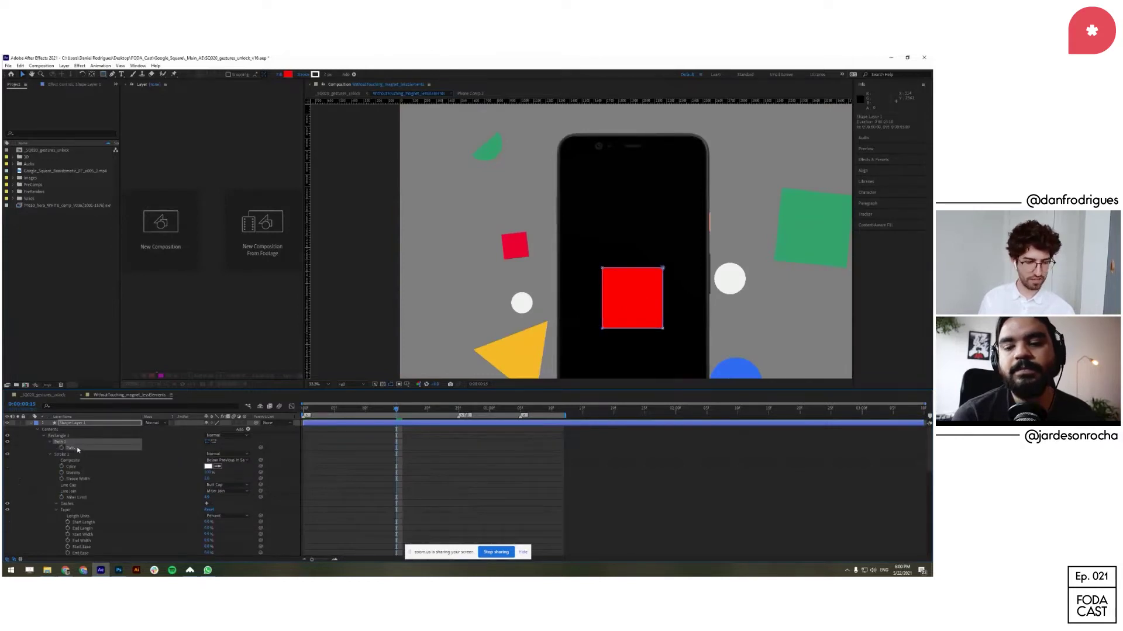
pyautogui.click(416, 433)
# Step: Create a comp-sized star shape layer and set its Points to 3 so it forms a triangle
pyautogui.moveTo(103, 75); pyautogui.dragTo(124, 107)
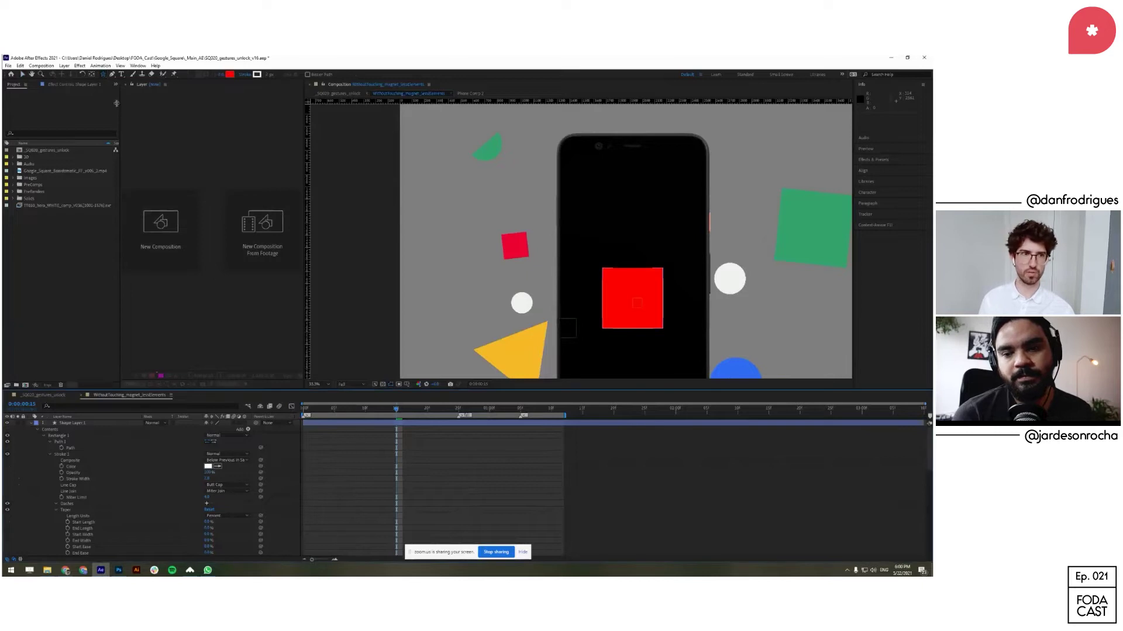
pyautogui.doubleClick(103, 74)
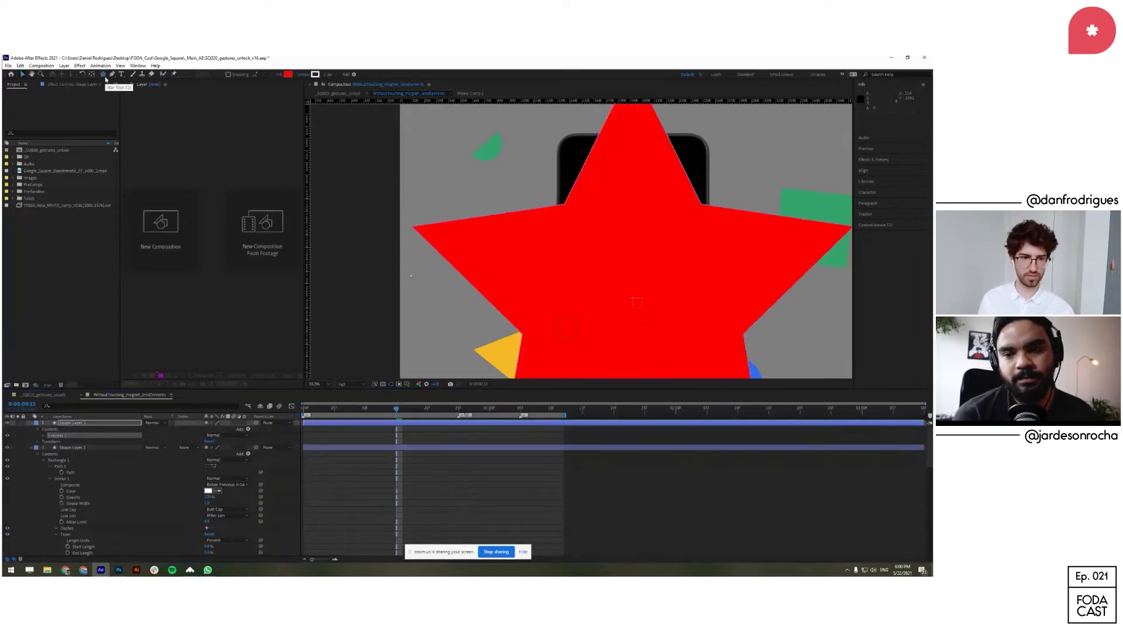
pyautogui.click(206, 453)
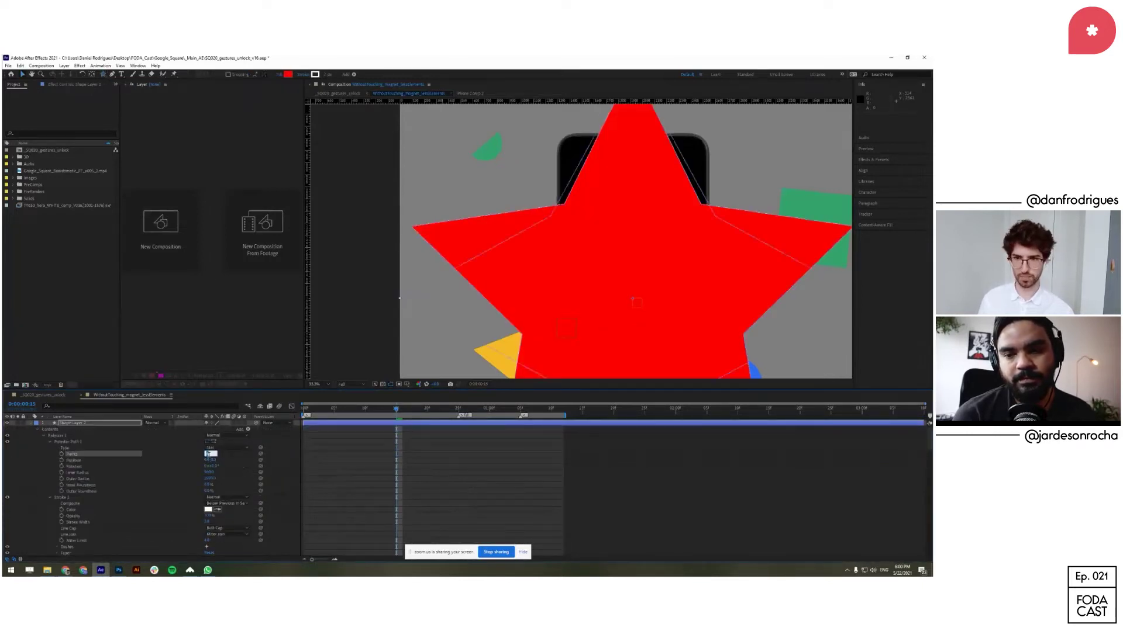
pyautogui.press('Down')
pyautogui.press('Down')
pyautogui.click(432, 462)
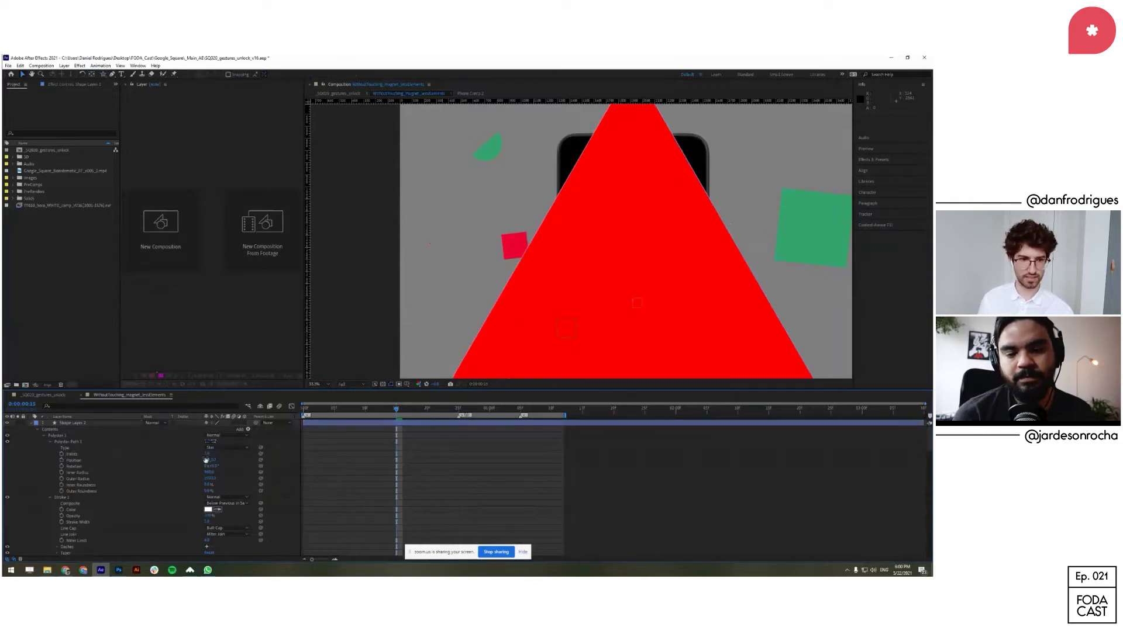
pyautogui.press(',')
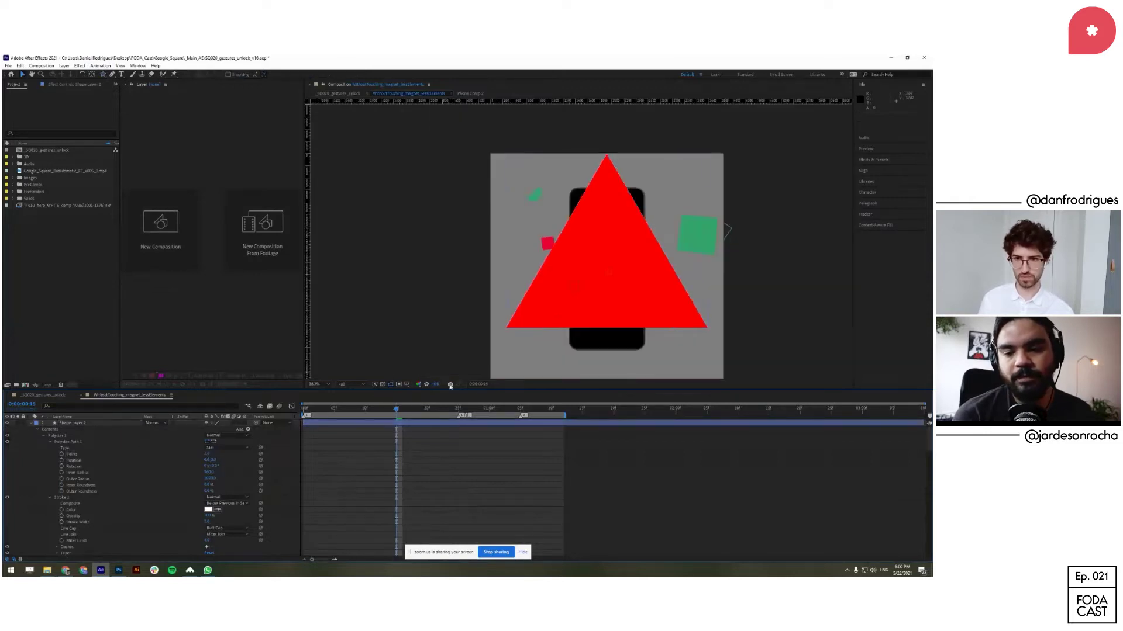
# Step: Delete the star-based triangle layer and the red rectangle shape layer from the comp
pyautogui.click(438, 424)
pyautogui.press('Delete')
pyautogui.click(439, 424)
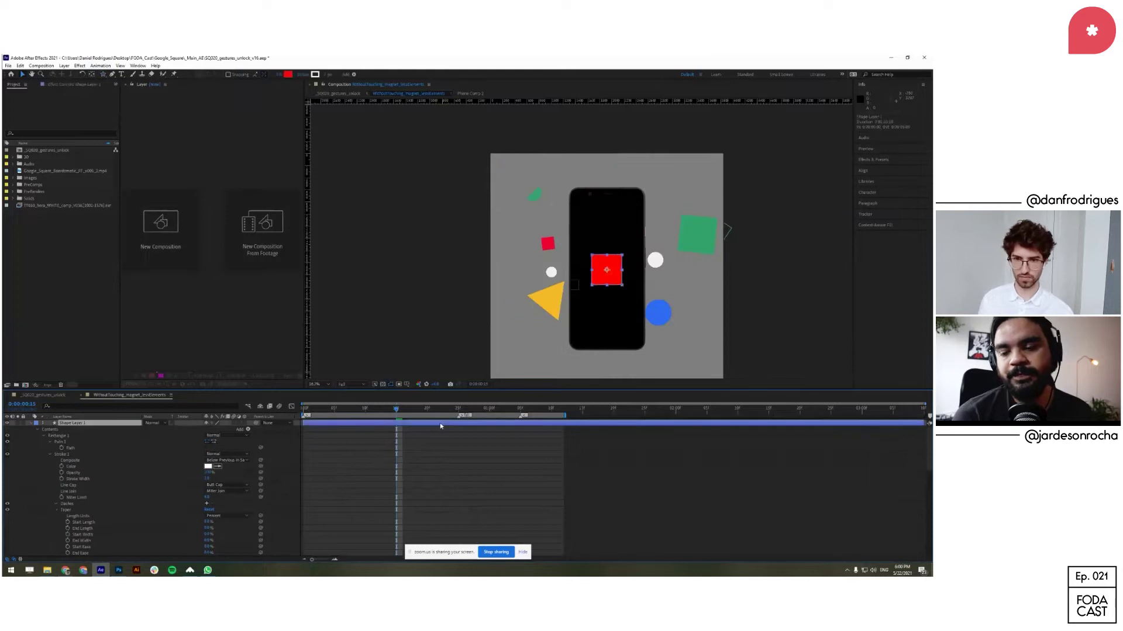
pyautogui.press('Delete')
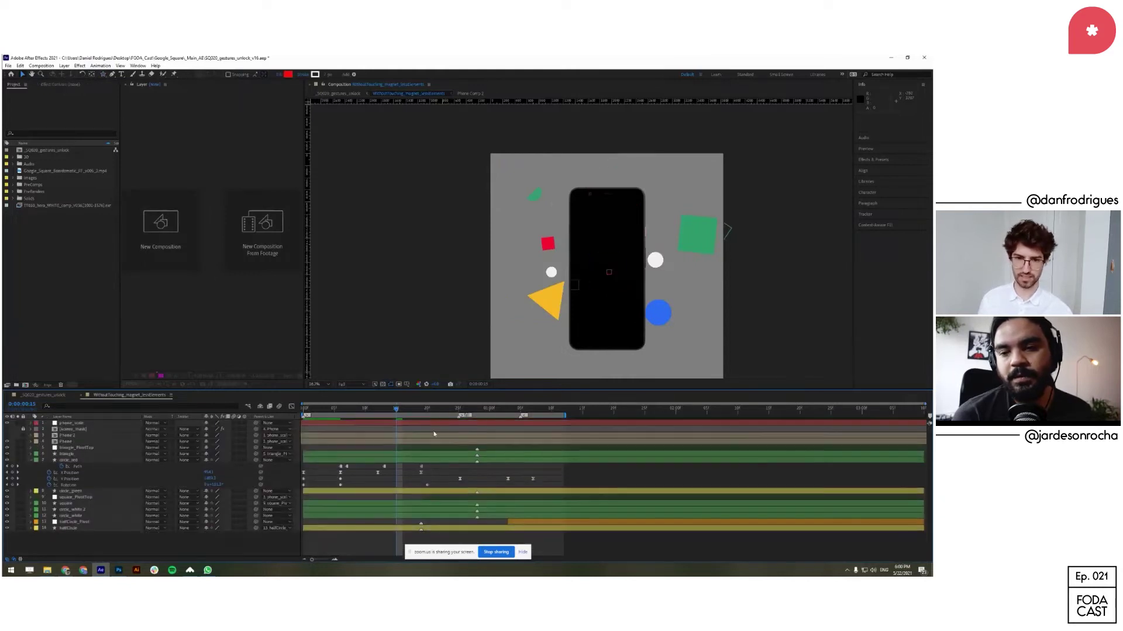
# Step: Inspect the circle_red layer's Path and position keyframes, scrub through the square-to-circle morph, and collapse the layer's properties
pyautogui.press('.')
pyautogui.click(386, 465)
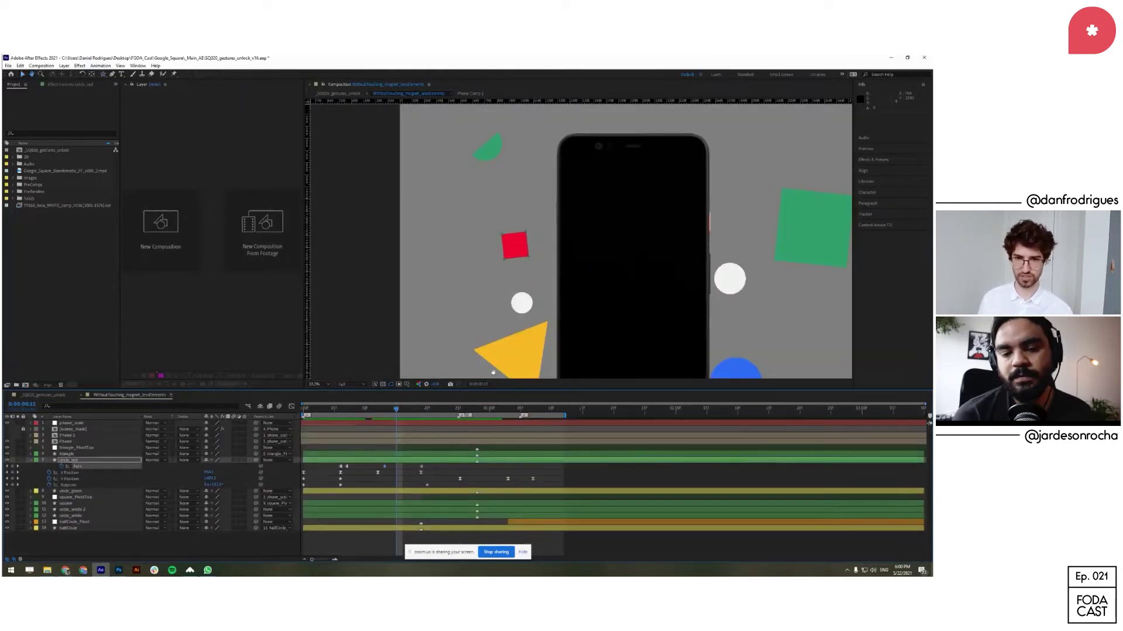
pyautogui.moveTo(493, 373); pyautogui.dragTo(503, 343)
pyautogui.click(412, 465)
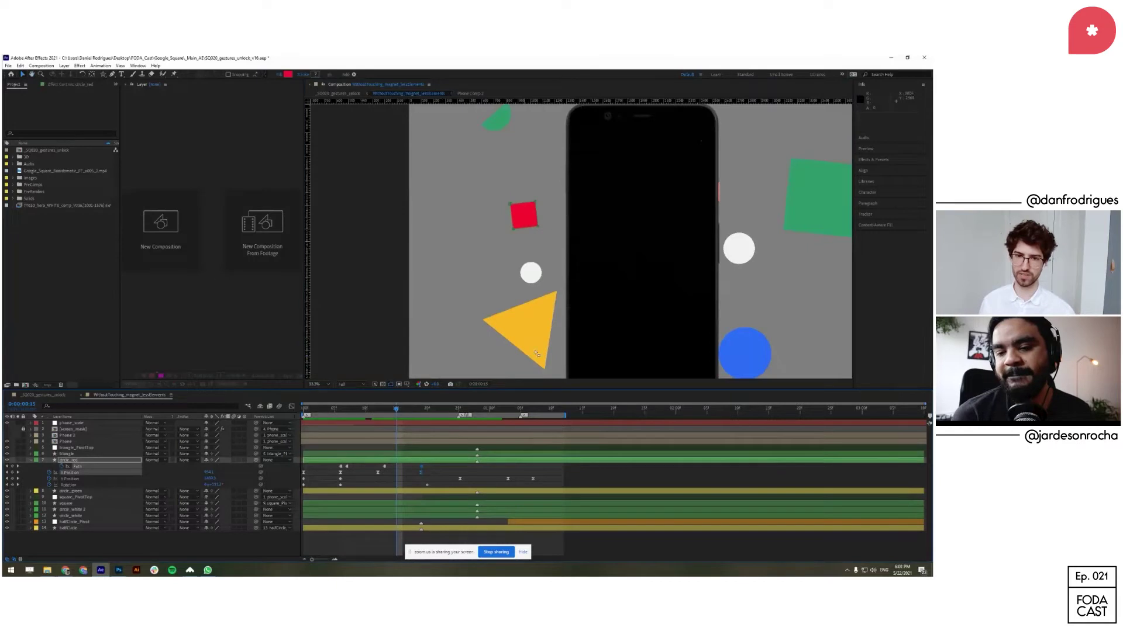
pyautogui.click(532, 323)
pyautogui.moveTo(396, 410); pyautogui.dragTo(433, 458)
pyautogui.click(438, 472)
pyautogui.click(433, 459)
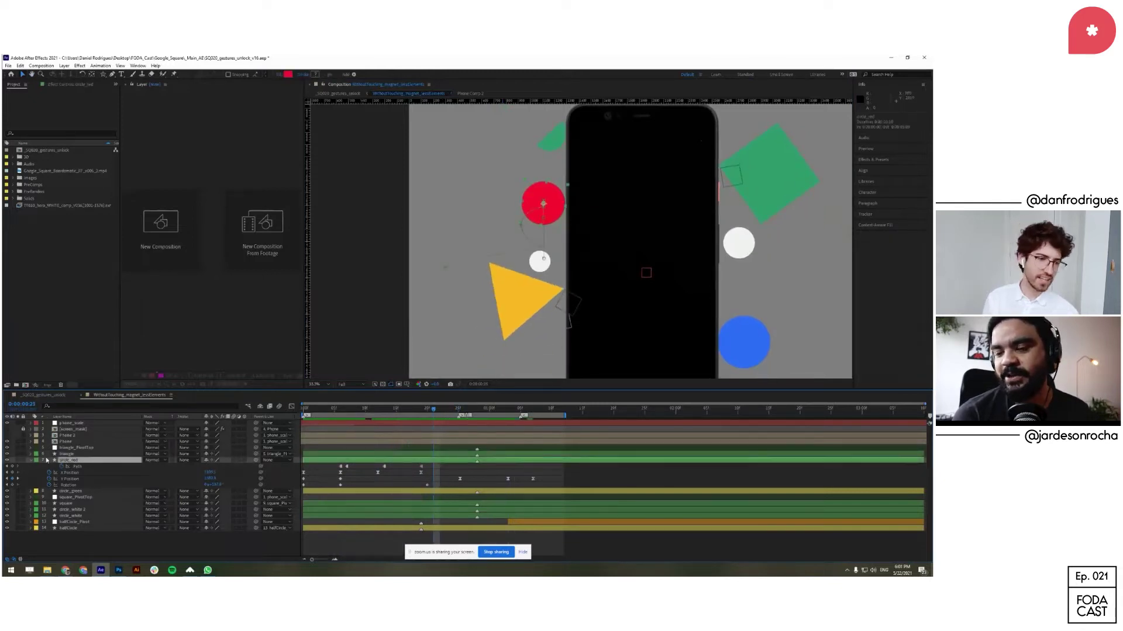
pyautogui.click(33, 461)
pyautogui.click(427, 519)
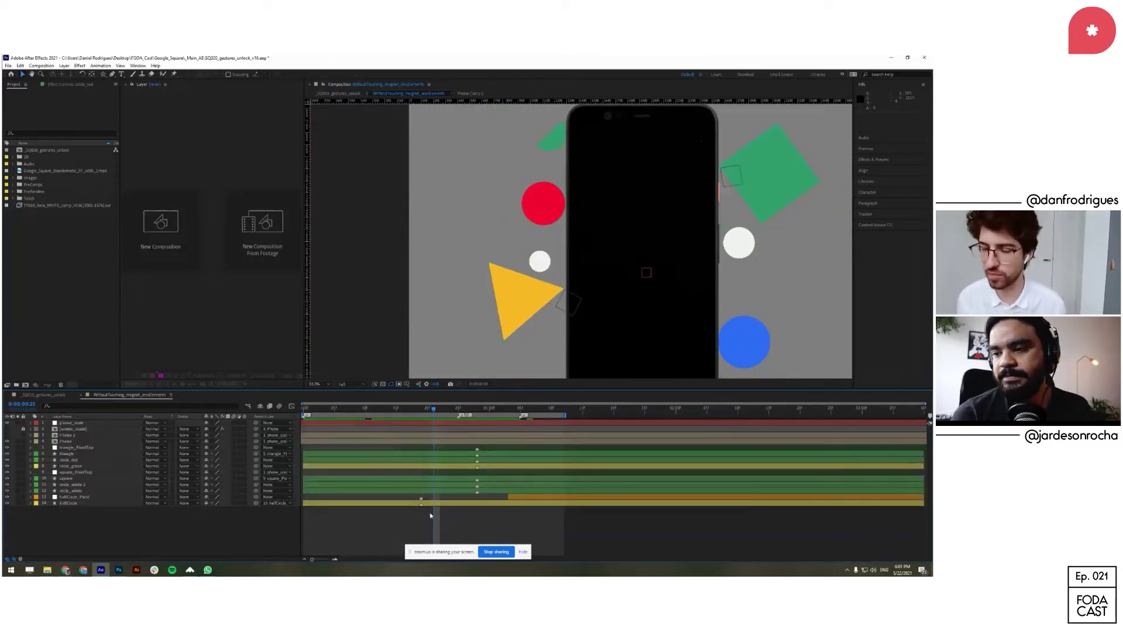
# Step: Select the green square beside the phone and scrub through the frames where it attaches to the edge
pyautogui.moveTo(438, 411)
pyautogui.mouseDown()
pyautogui.moveTo(360, 415)
pyautogui.moveTo(437, 417)
pyautogui.moveTo(410, 423)
pyautogui.moveTo(421, 420)
pyautogui.mouseUp()
pyautogui.scroll(-1, 477, 361)
pyautogui.moveTo(628, 302); pyautogui.dragTo(569, 303)
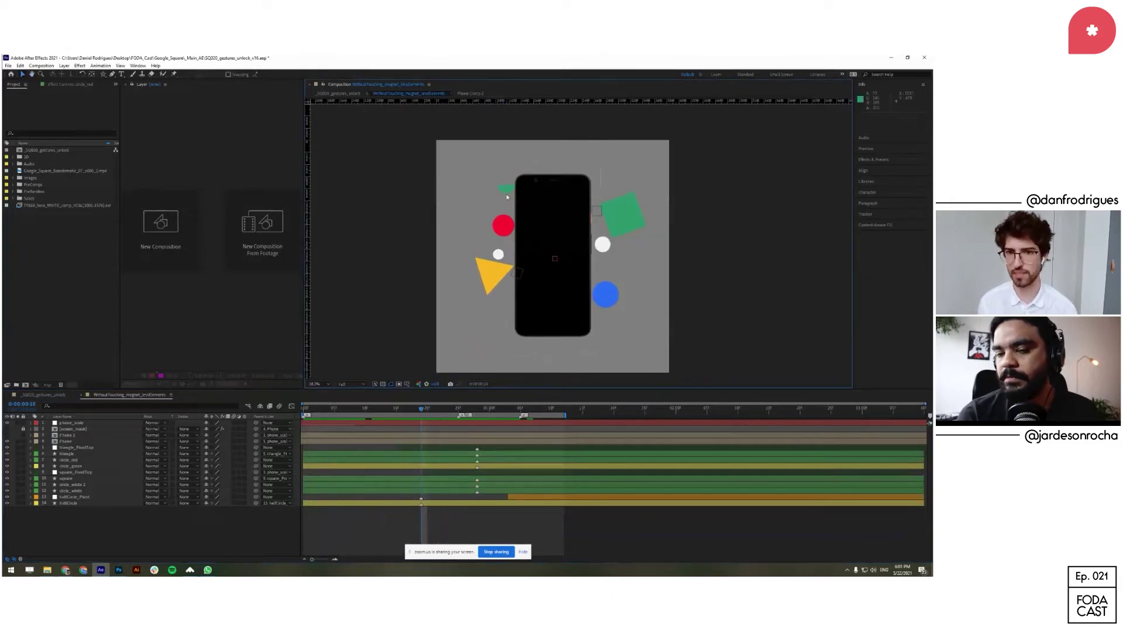
pyautogui.click(615, 226)
pyautogui.moveTo(440, 414)
pyautogui.mouseDown()
pyautogui.moveTo(409, 421)
pyautogui.moveTo(437, 400)
pyautogui.mouseUp()
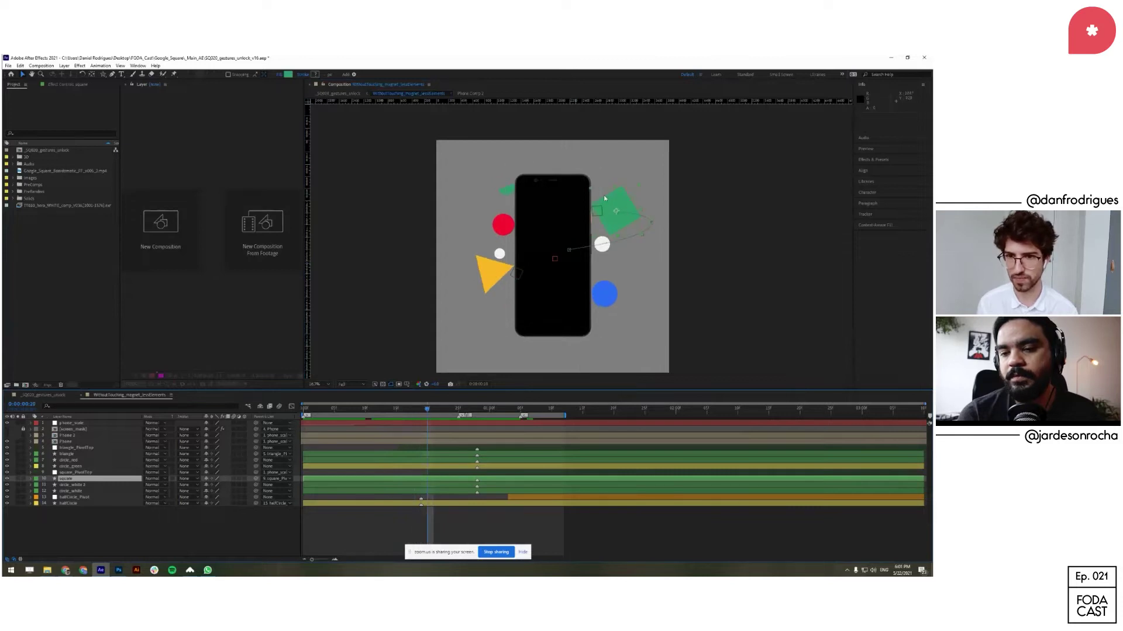
pyautogui.moveTo(427, 411)
pyautogui.mouseDown()
pyautogui.moveTo(390, 414)
pyautogui.moveTo(428, 412)
pyautogui.mouseUp()
pyautogui.press('.')
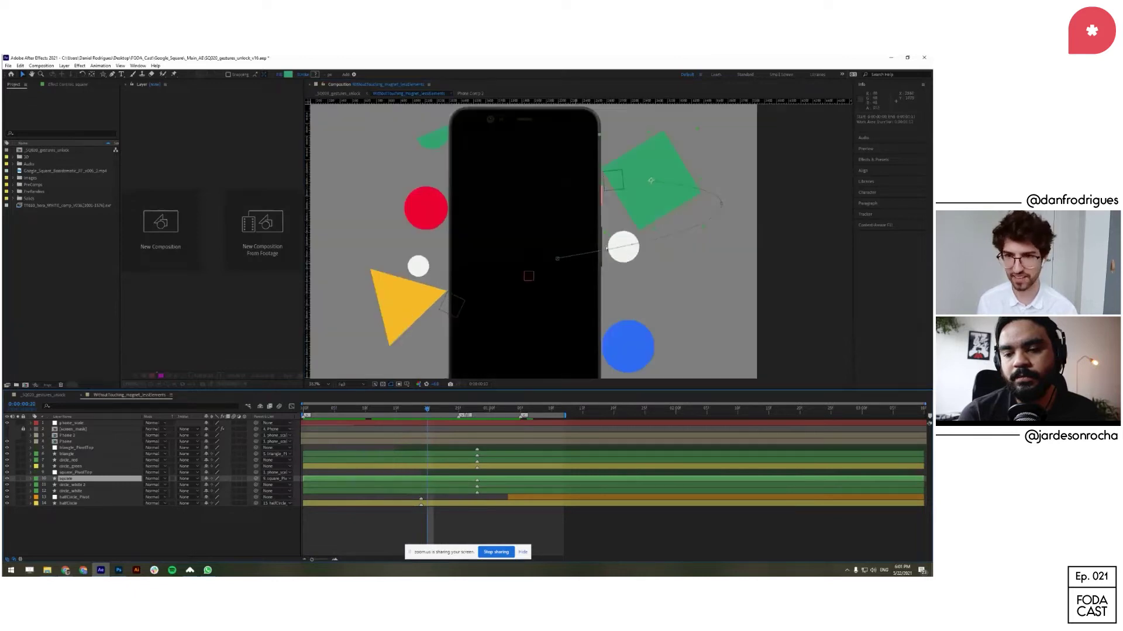
# Step: Reveal the keyframes of the yellow triangle and its pivot null, and scrub through the triangle's movement from the start
pyautogui.click(425, 307)
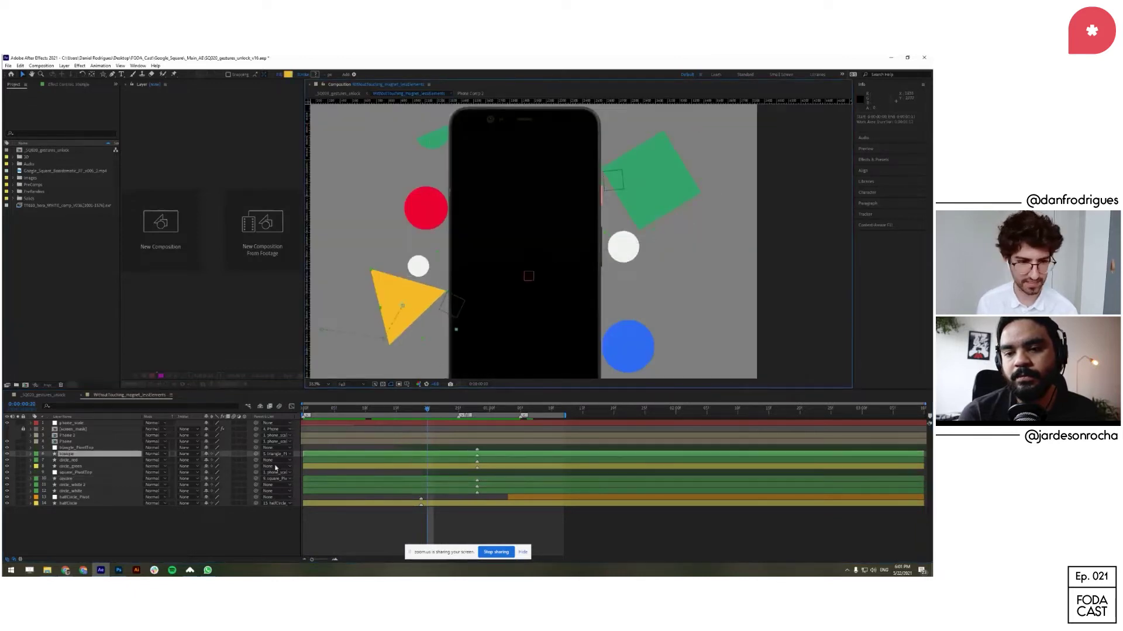
pyautogui.click(93, 449)
pyautogui.moveTo(469, 316); pyautogui.dragTo(527, 279)
pyautogui.press('u')
pyautogui.moveTo(426, 411)
pyautogui.mouseDown()
pyautogui.moveTo(409, 412)
pyautogui.moveTo(435, 412)
pyautogui.moveTo(390, 420)
pyautogui.moveTo(490, 416)
pyautogui.moveTo(440, 417)
pyautogui.mouseUp()
pyautogui.click(436, 473)
pyautogui.press('u')
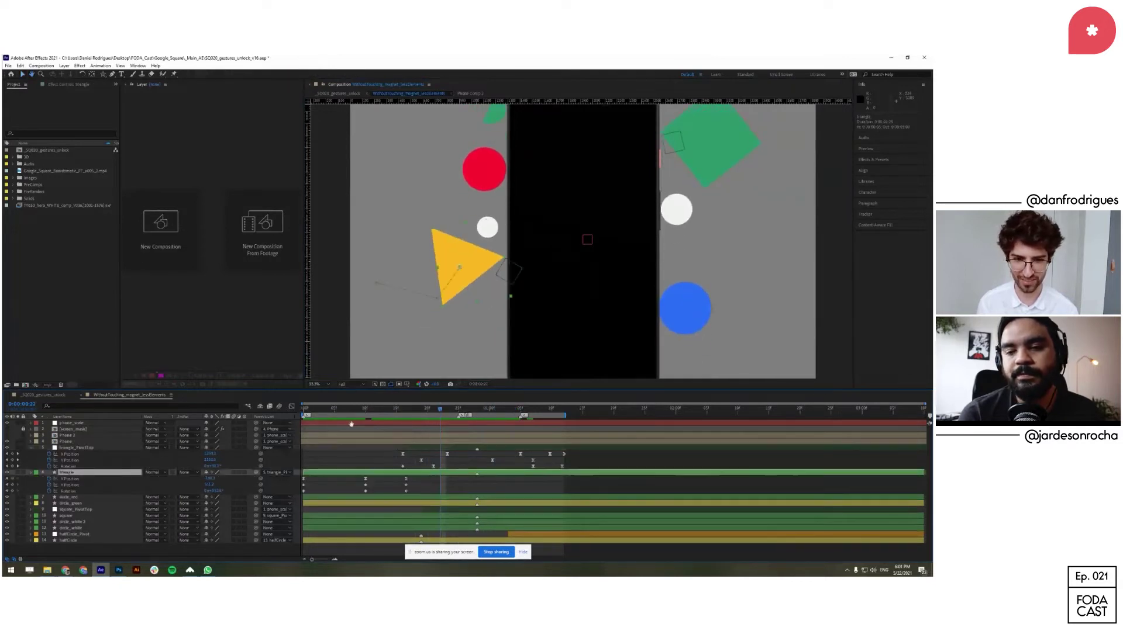
pyautogui.moveTo(311, 411); pyautogui.dragTo(470, 420)
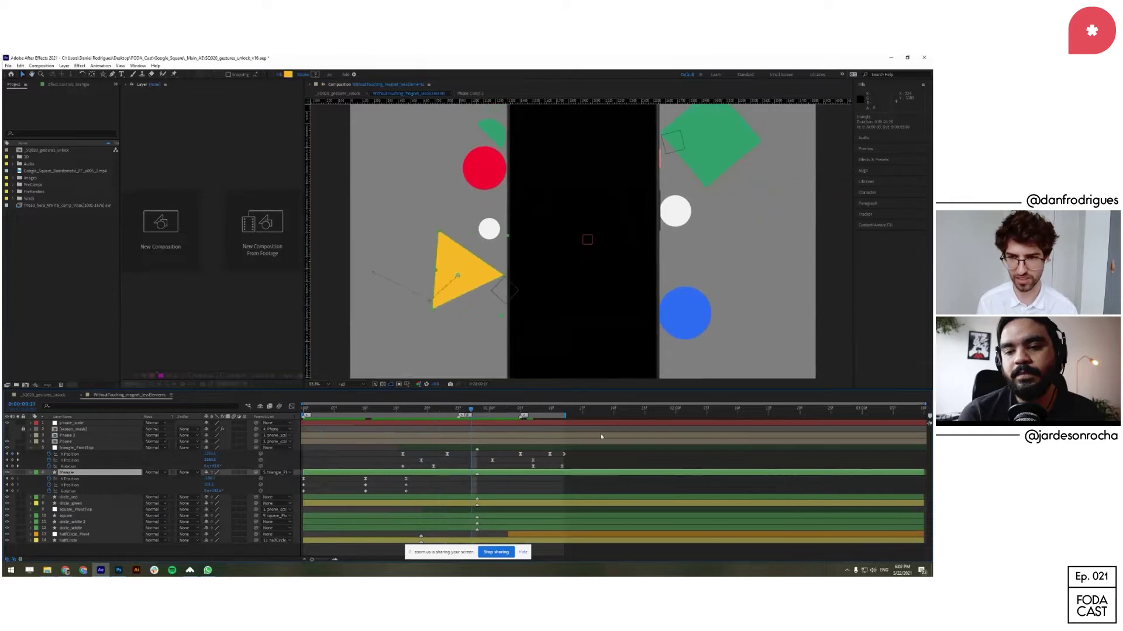
# Step: Select the green square's pivot null, reveal its keyframes and scrub through the pivoting motion against the phone
pyautogui.moveTo(698, 226); pyautogui.dragTo(606, 355)
pyautogui.click(609, 269)
pyautogui.press('space')
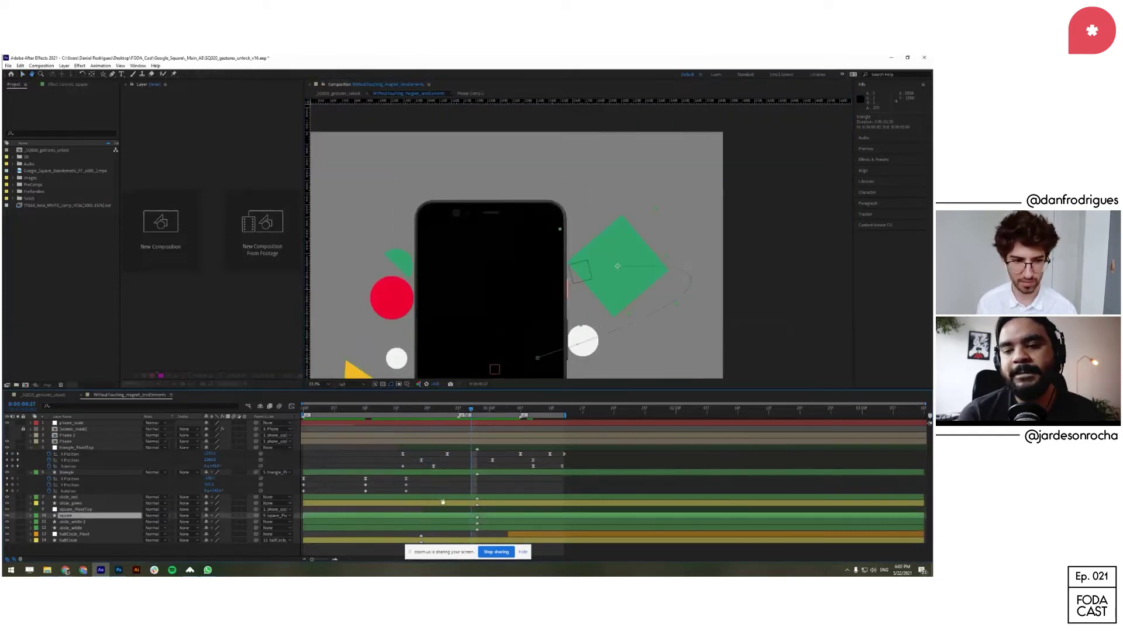
pyautogui.click(338, 513)
pyautogui.click(494, 510)
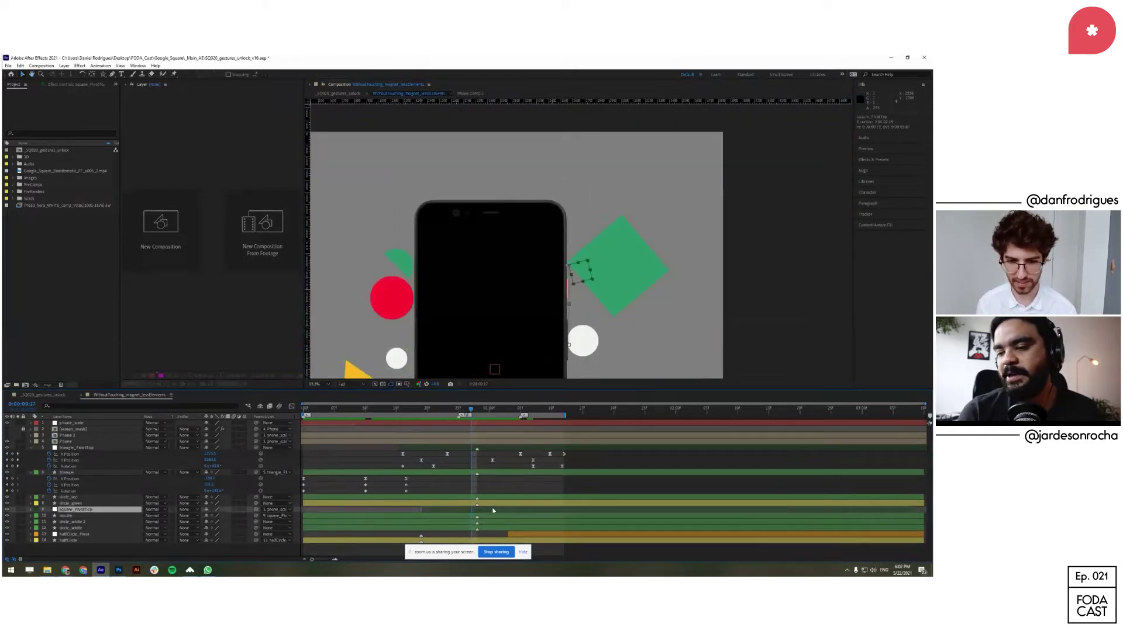
pyautogui.press('u')
pyautogui.press('space')
pyautogui.moveTo(427, 413); pyautogui.dragTo(452, 413)
# Step: Reveal the square layer's own keyframes and scrub the handover from its movement to the pivot null's rotation
pyautogui.click(442, 530)
pyautogui.press('u')
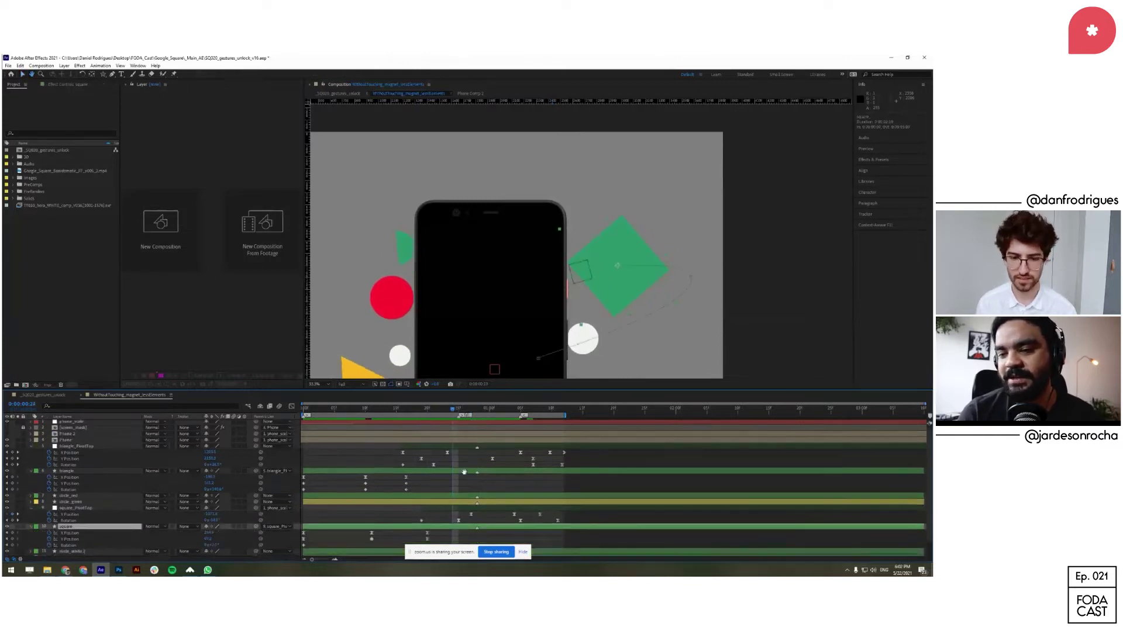
pyautogui.scroll(-1, 433, 479)
pyautogui.click(417, 412)
pyautogui.moveTo(416, 412); pyautogui.dragTo(466, 408)
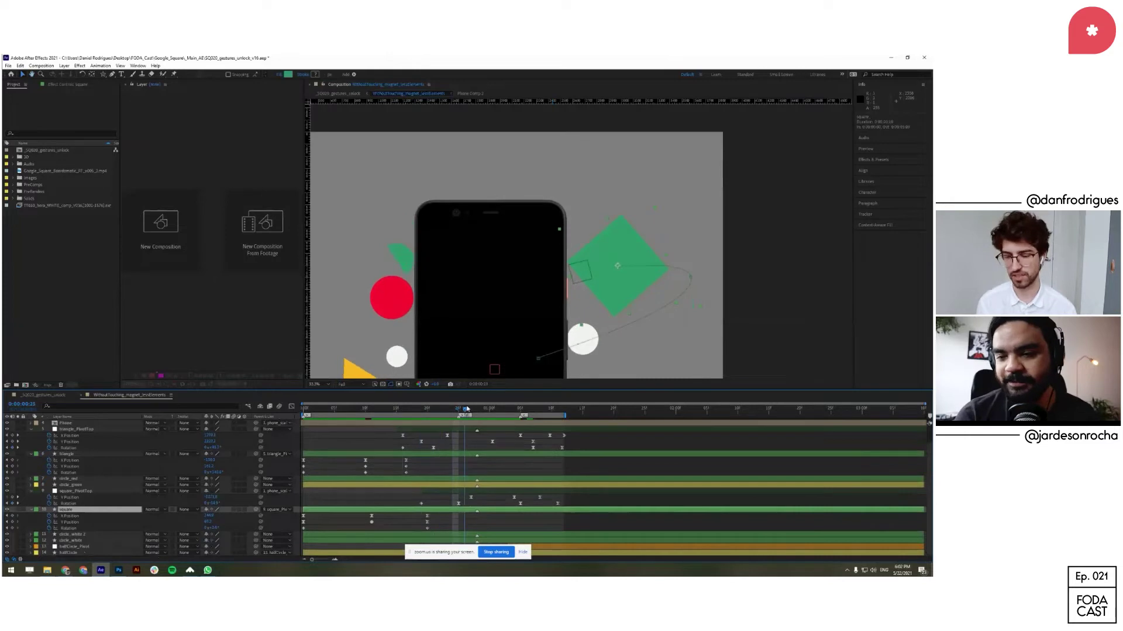
pyautogui.click(453, 447)
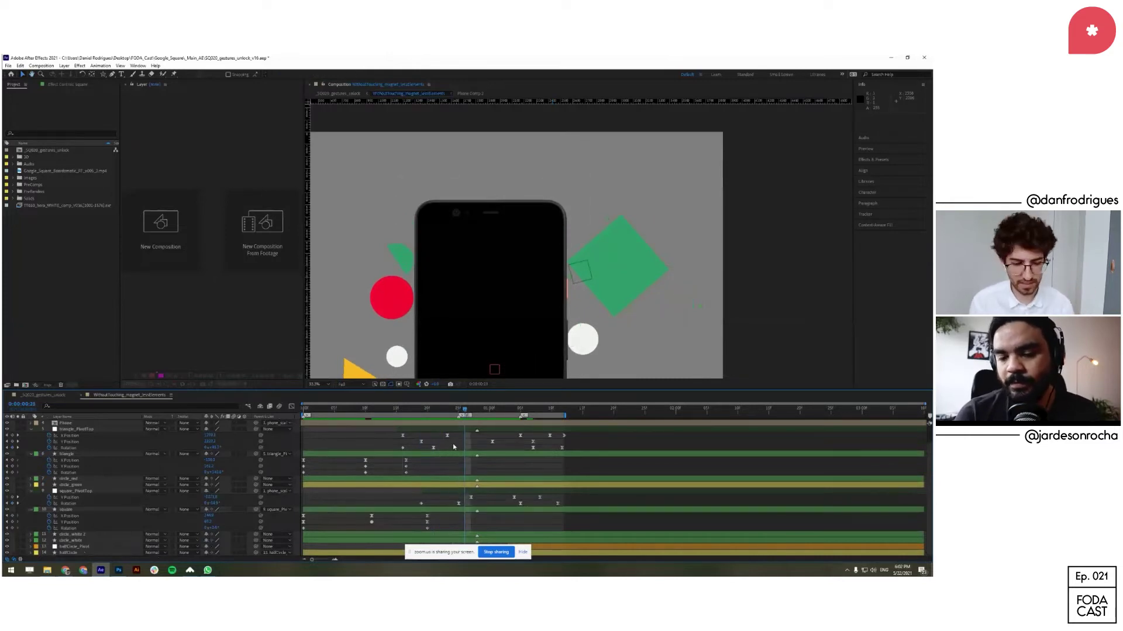
# Step: Collapse the revealed keyframes of all layers in the magnetic shapes composition and fit the composition in view
pyautogui.press(',')
pyautogui.hotkey('ctrl', 'a')
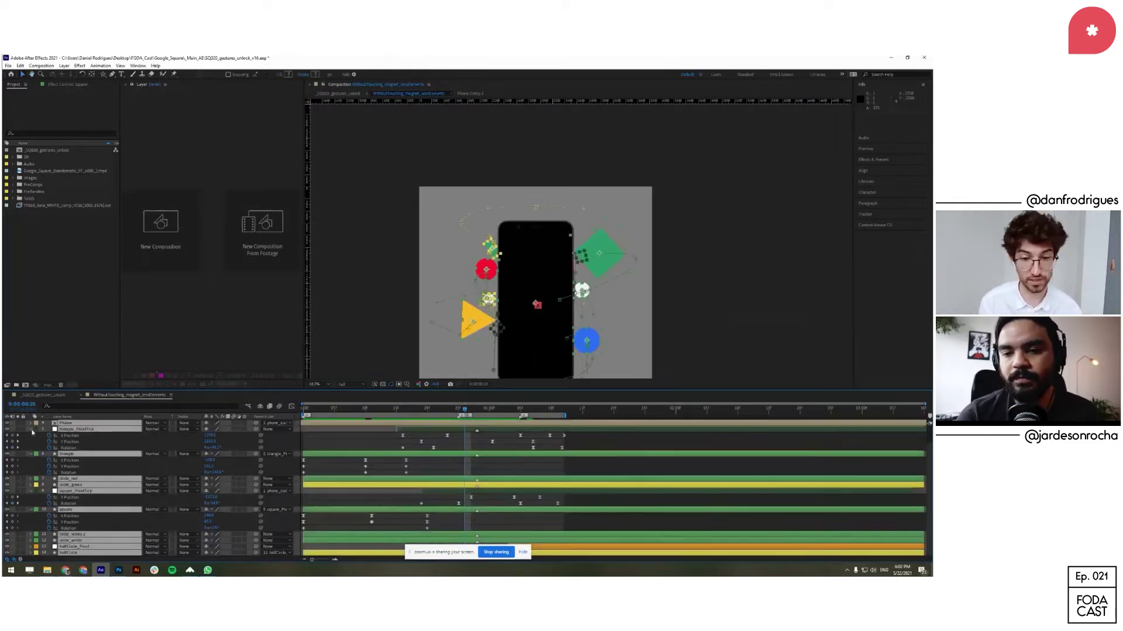
pyautogui.press('u')
pyautogui.click(414, 518)
pyautogui.hotkey('shift', '/')
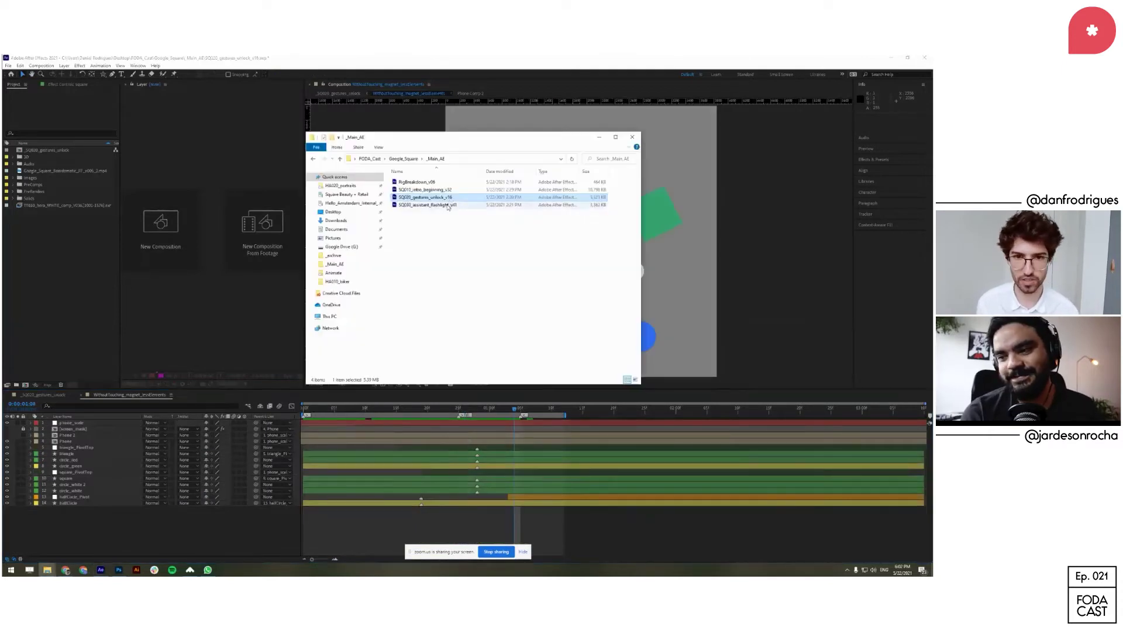
# Step: Open the SQ030_assistant_flashlight_v41 project and go to the start of the work area with the coloured dots
pyautogui.doubleClick(448, 207)
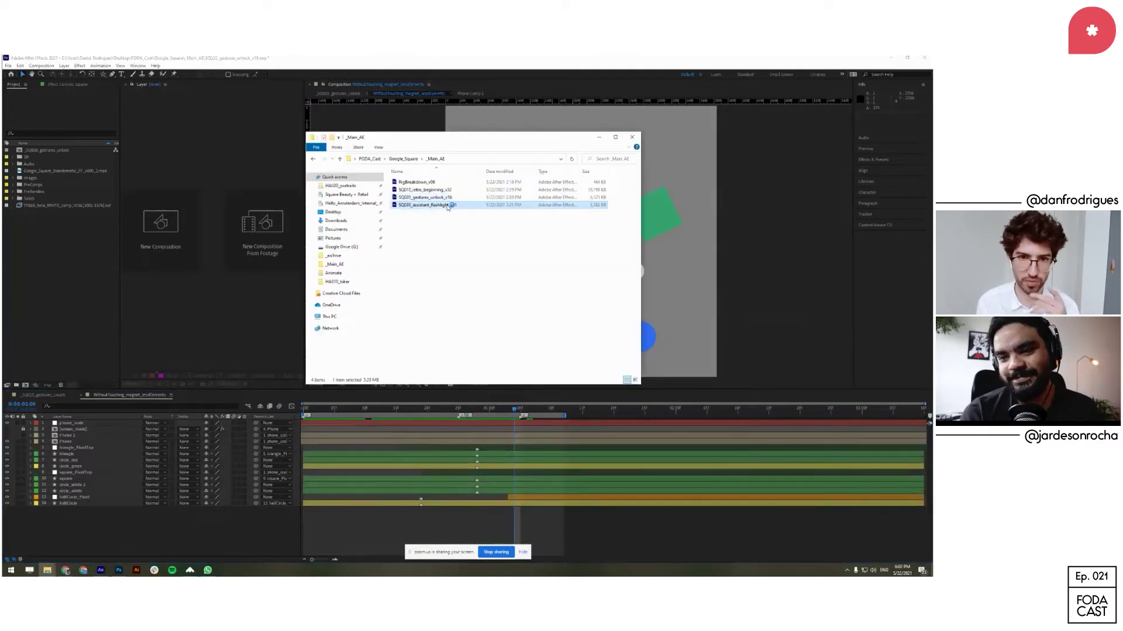
pyautogui.doubleClick(448, 205)
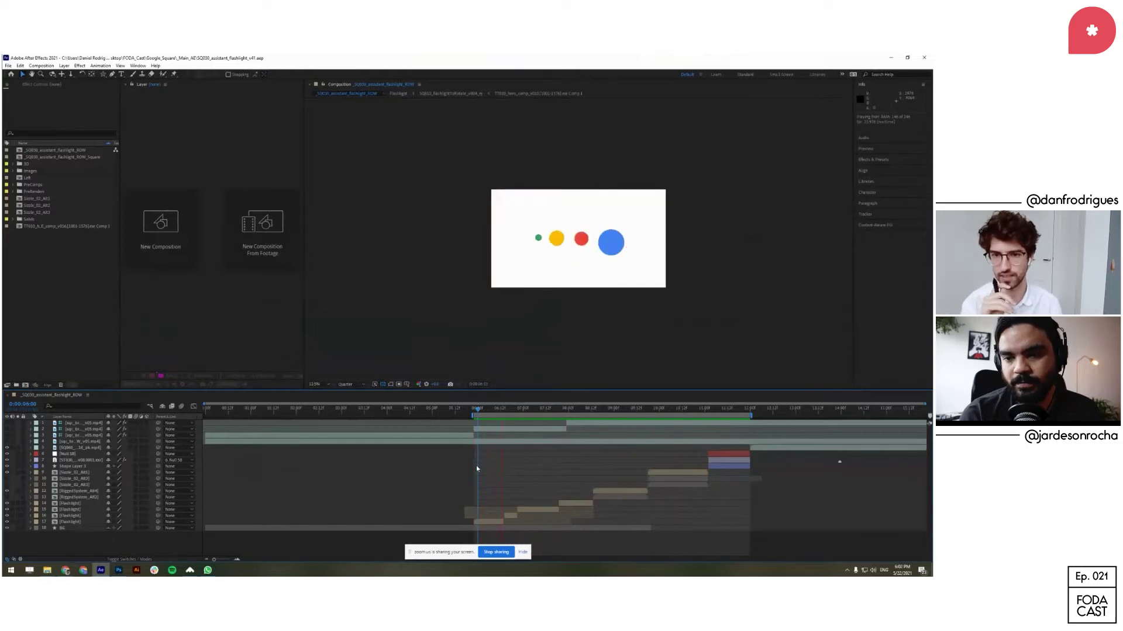
pyautogui.click(479, 411)
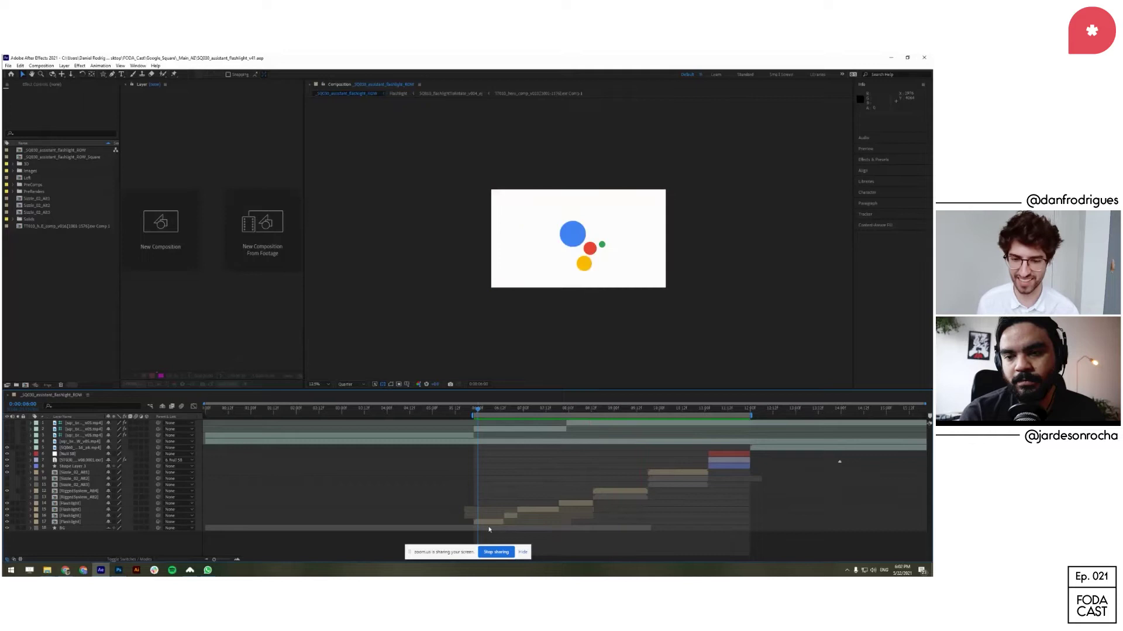
# Step: Select the first Flashlight precomp layer, scrub its opening frames and preview the full assistant flashlight sequence
pyautogui.click(490, 523)
pyautogui.moveTo(484, 412); pyautogui.dragTo(497, 415)
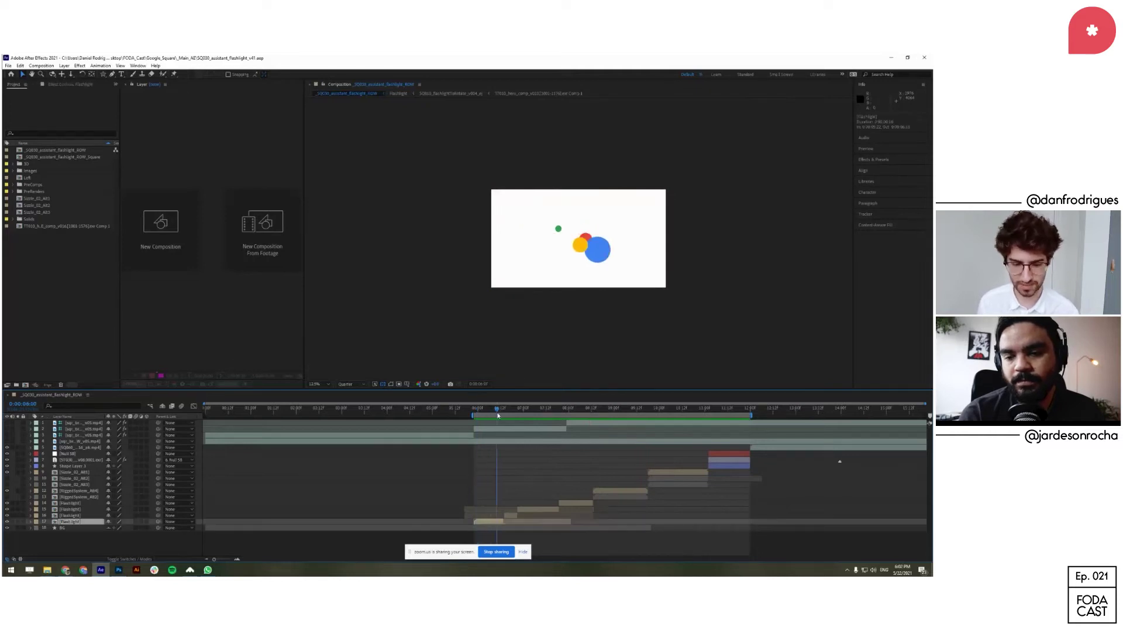
pyautogui.hotkey('shift', '/')
pyautogui.press('space')
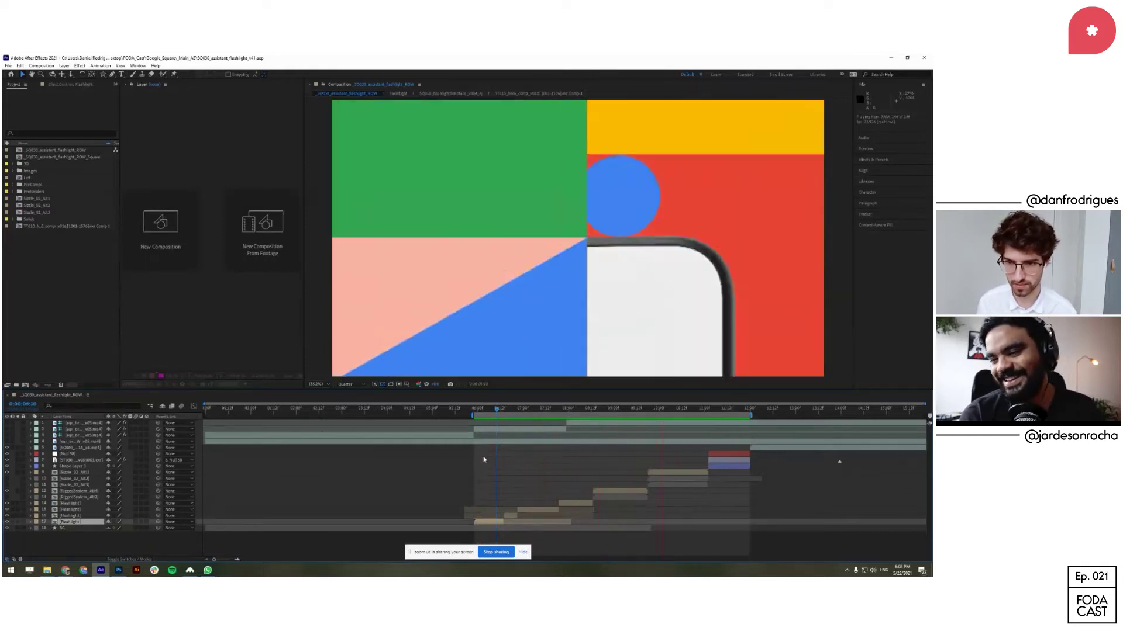
pyautogui.press('space')
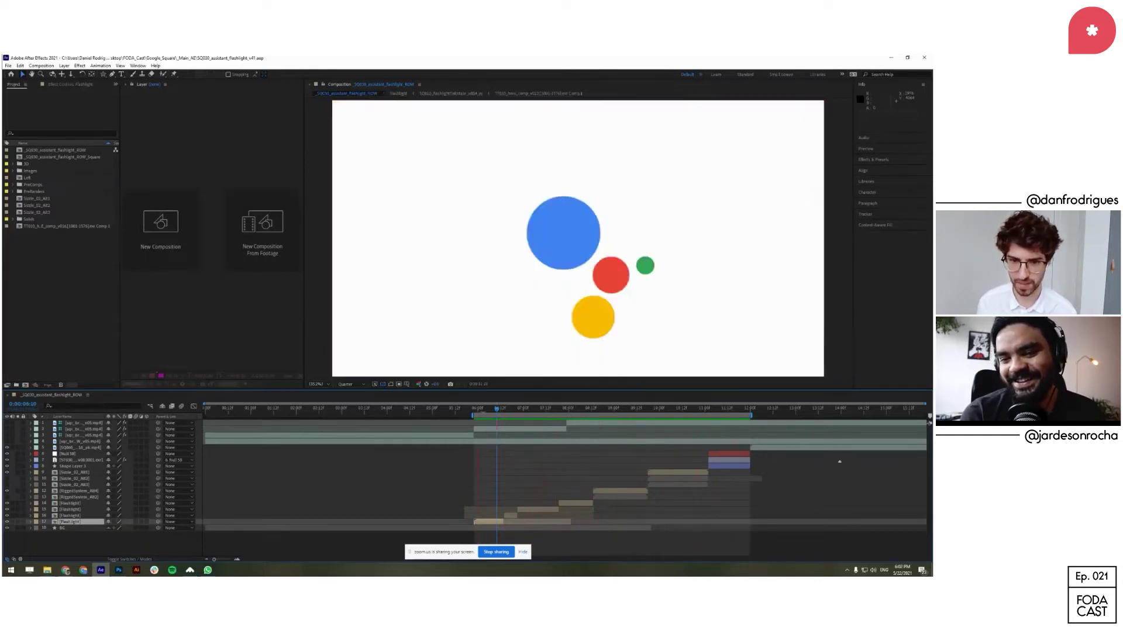
# Step: Open the first Flashlight precomp and go to its early frames with the clustered dots
pyautogui.moveTo(482, 410); pyautogui.dragTo(495, 410)
pyautogui.doubleClick(492, 523)
pyautogui.click(332, 414)
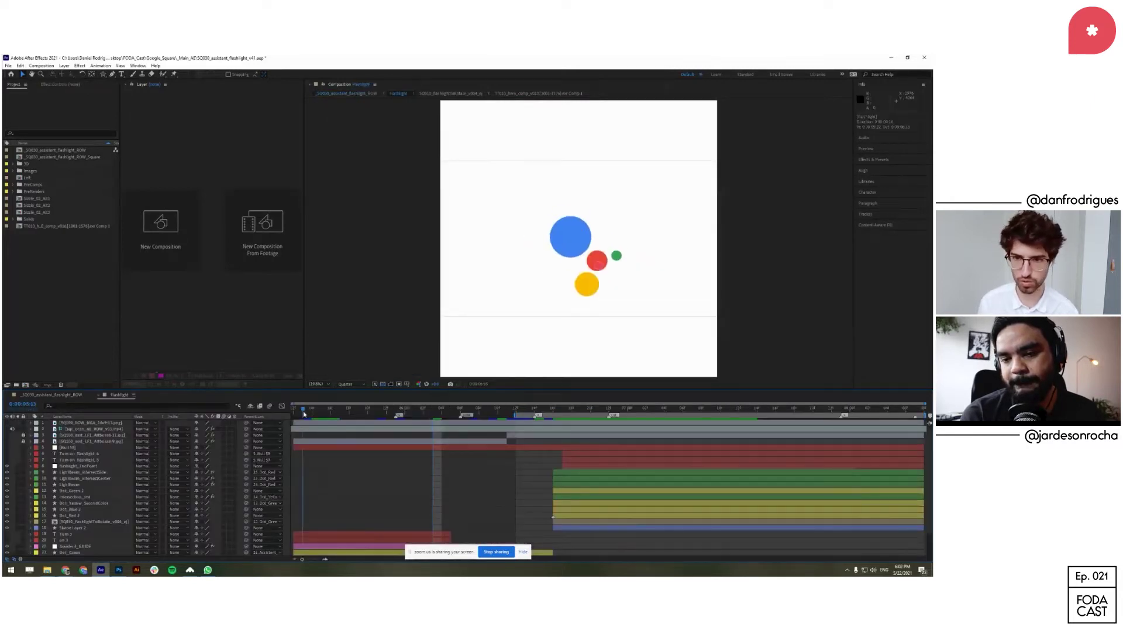
# Step: Show the "Turn on" storyboard image layer over the dots and isolate it for comparison
pyautogui.click(7, 442)
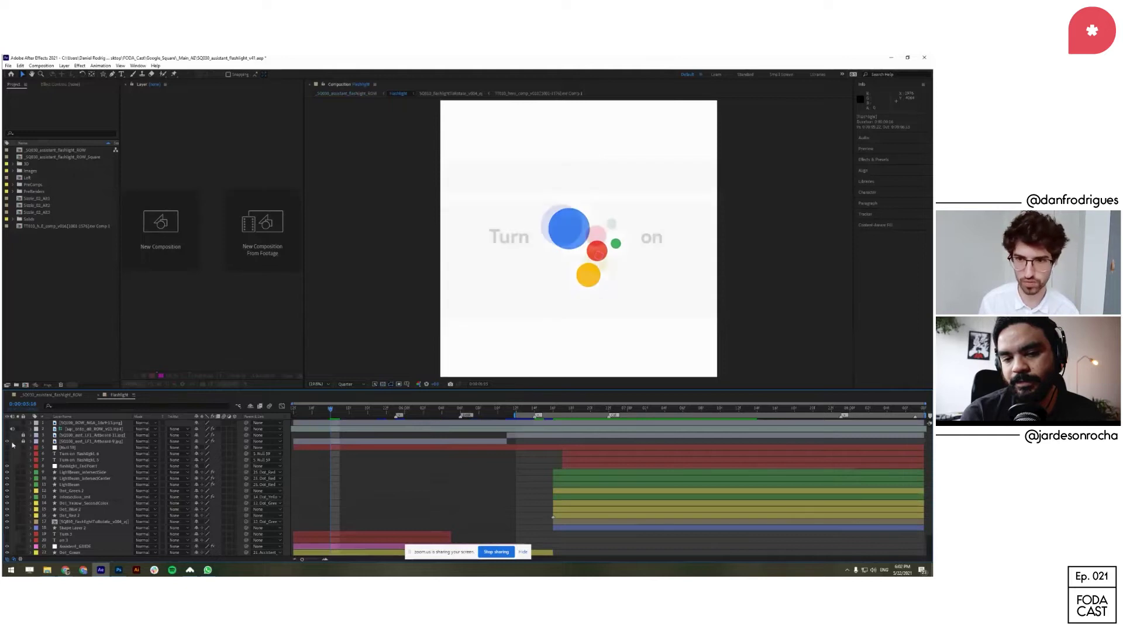
pyautogui.click(16, 443)
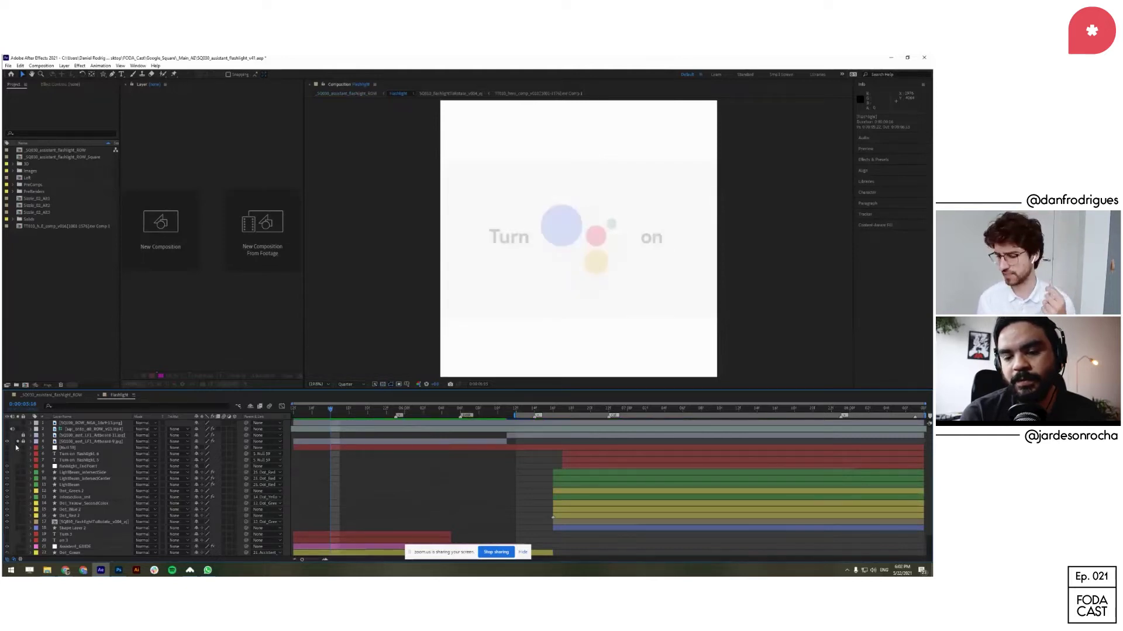
pyautogui.click(16, 443)
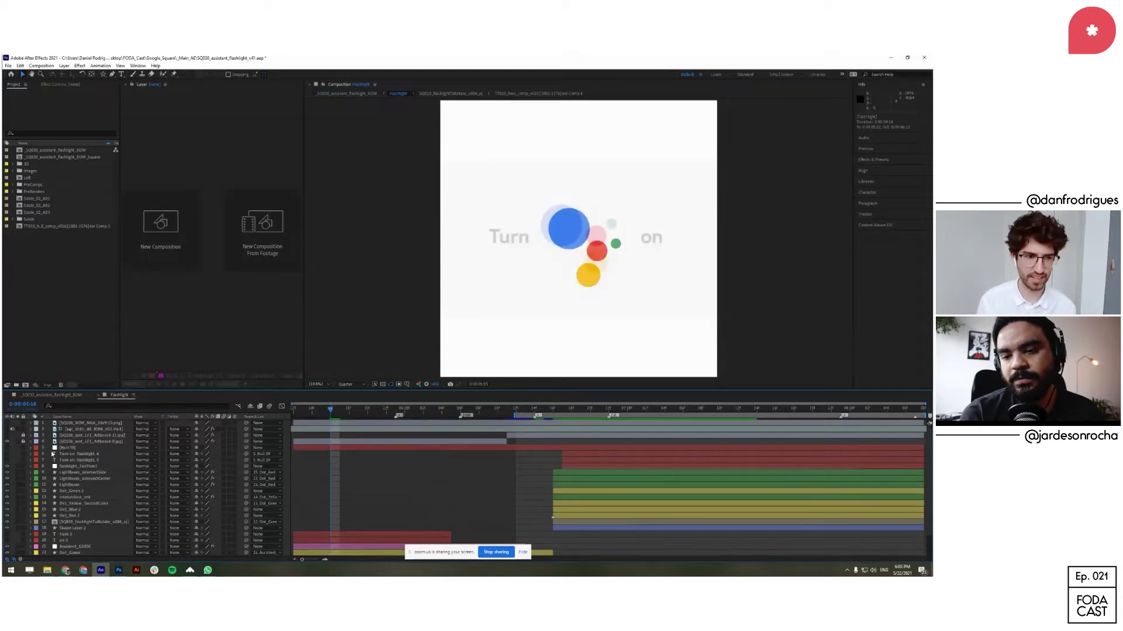
pyautogui.click(16, 443)
# Step: Raise the isolated storyboard image layer to full opacity
pyautogui.click(64, 442)
pyautogui.press('t')
pyautogui.moveTo(194, 448); pyautogui.dragTo(263, 450)
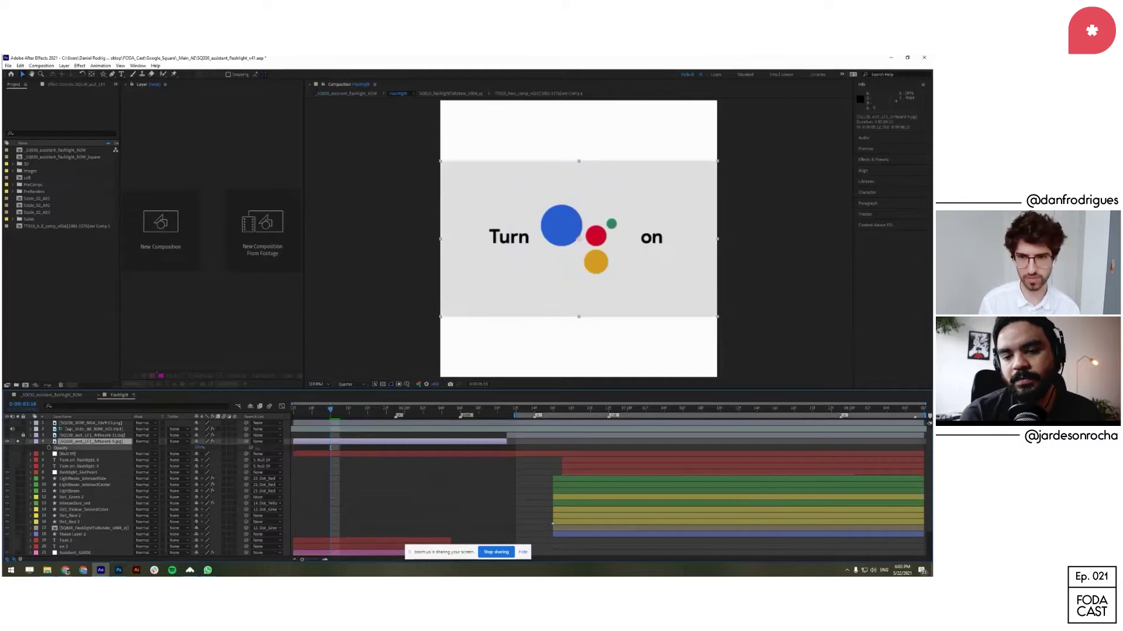
pyautogui.click(408, 488)
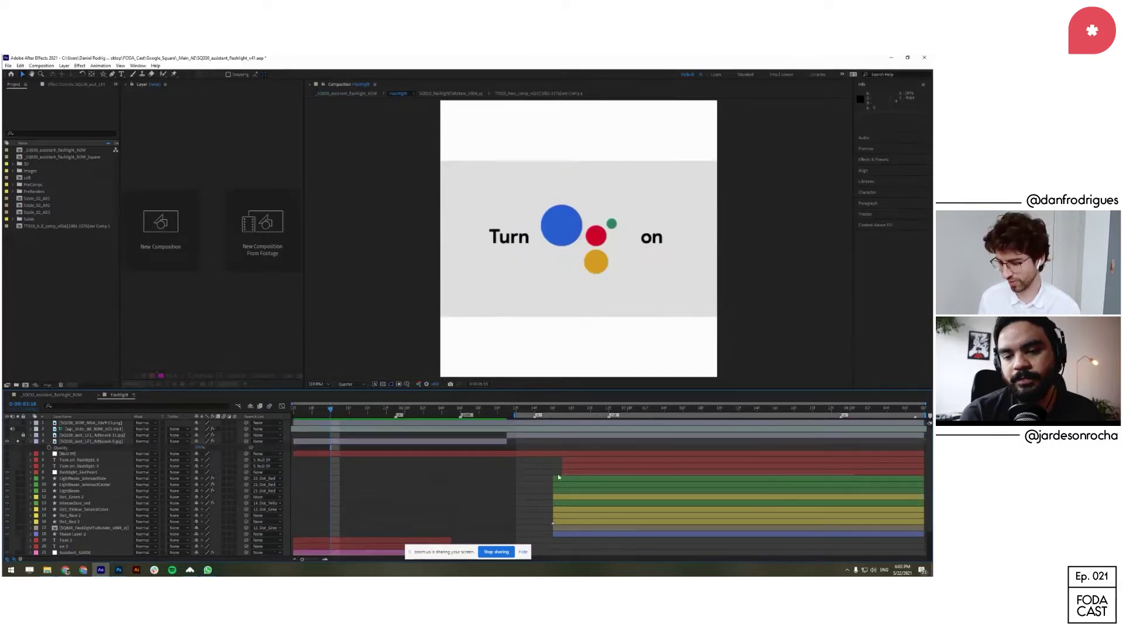
# Step: Undo the storyboard image's opacity change, stop isolating the layer and hide it
pyautogui.click(18, 442)
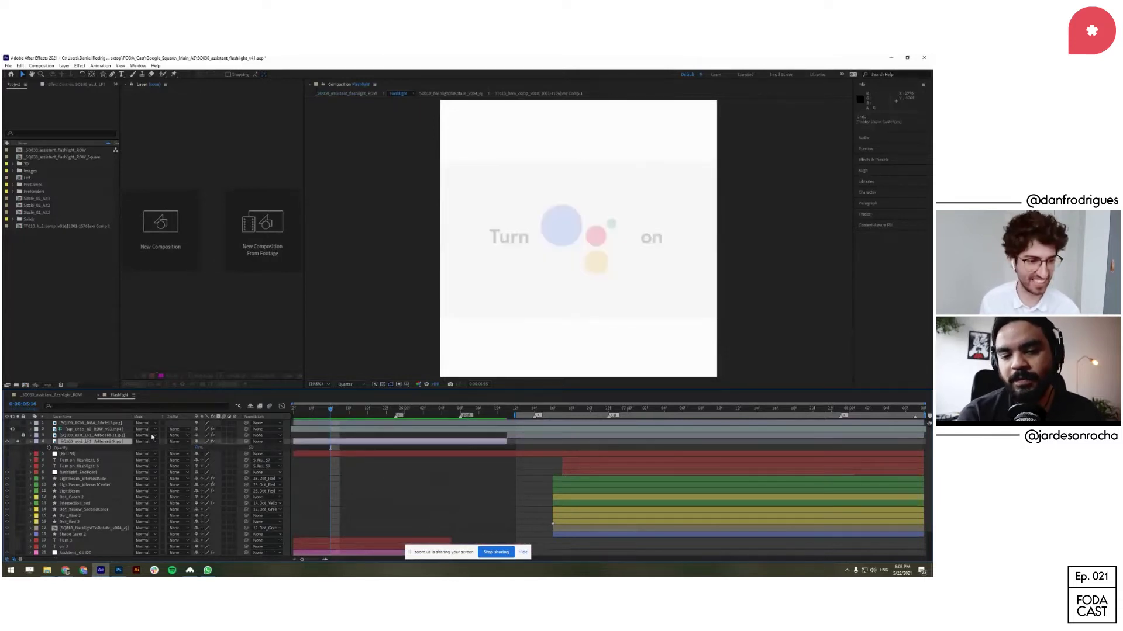
pyautogui.click(8, 443)
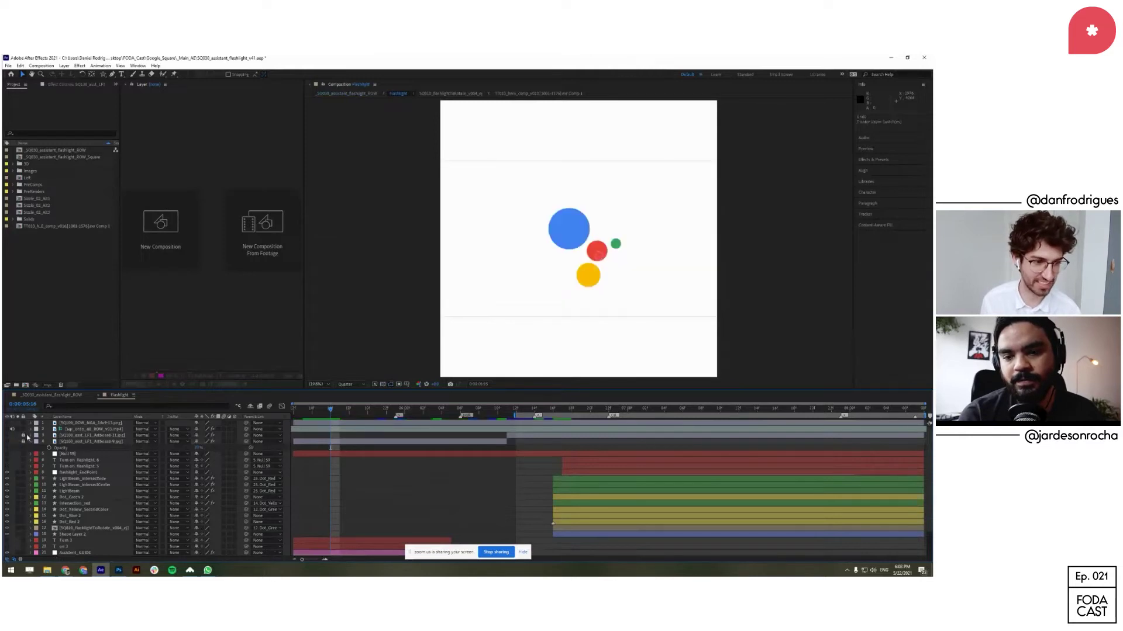
pyautogui.click(9, 439)
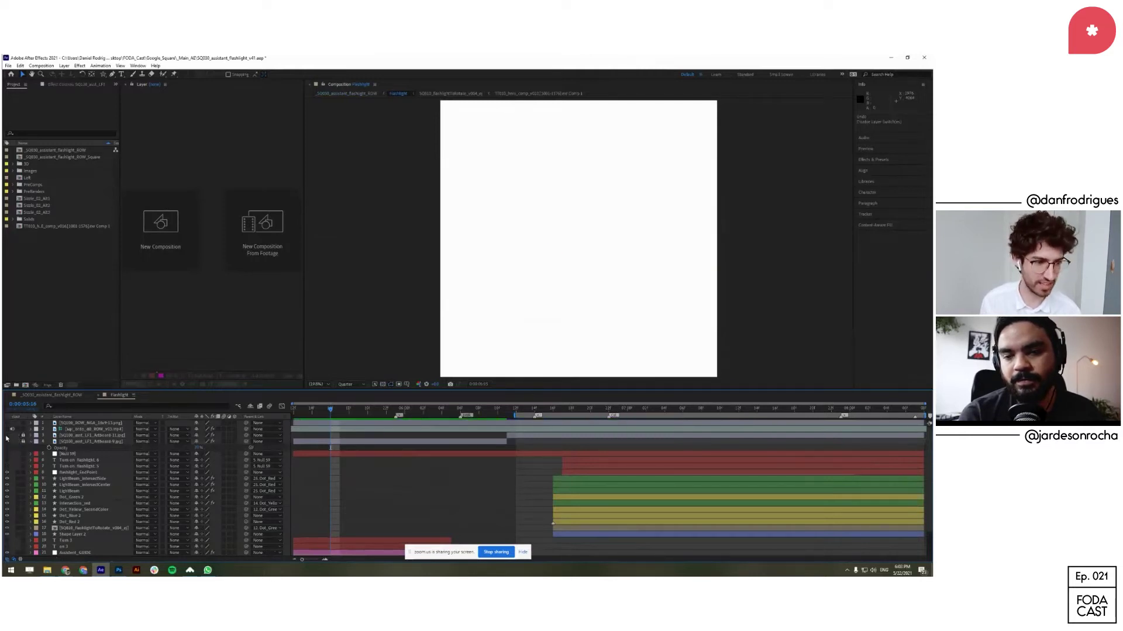
pyautogui.click(7, 440)
# Step: Scrub through the four dots' movement from the cluster to the horizontal row and back over the opening
pyautogui.moveTo(331, 411); pyautogui.dragTo(467, 419)
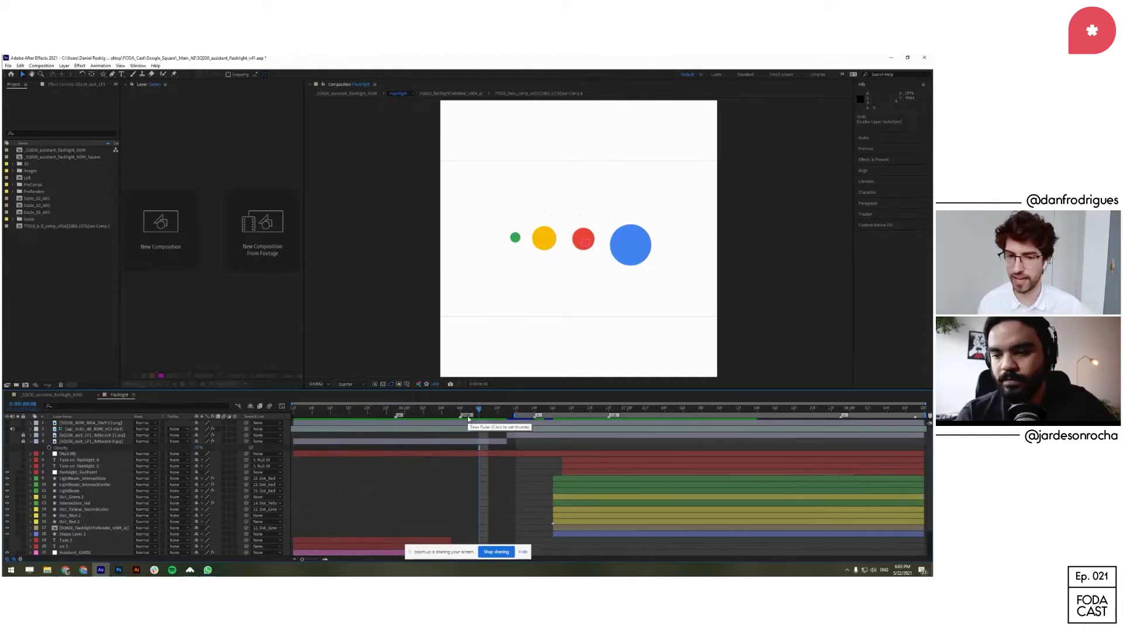
pyautogui.click(338, 413)
pyautogui.moveTo(336, 416); pyautogui.dragTo(406, 426)
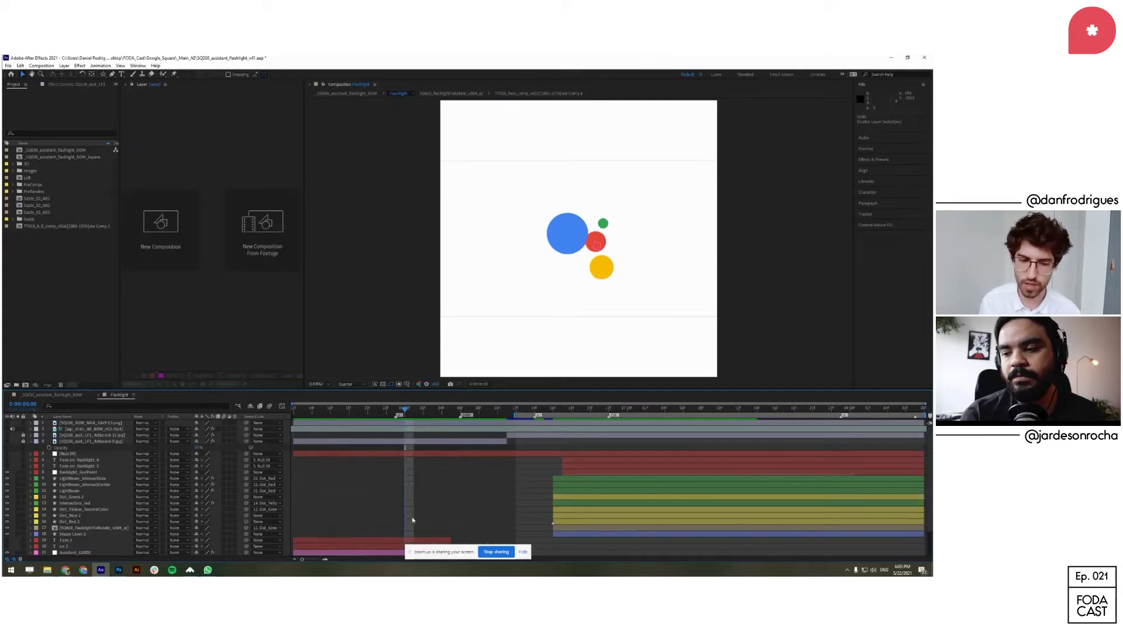
# Step: Select the green, yellow, blue and red dot layers and reveal their keyframes
pyautogui.scroll(-2, 410, 517)
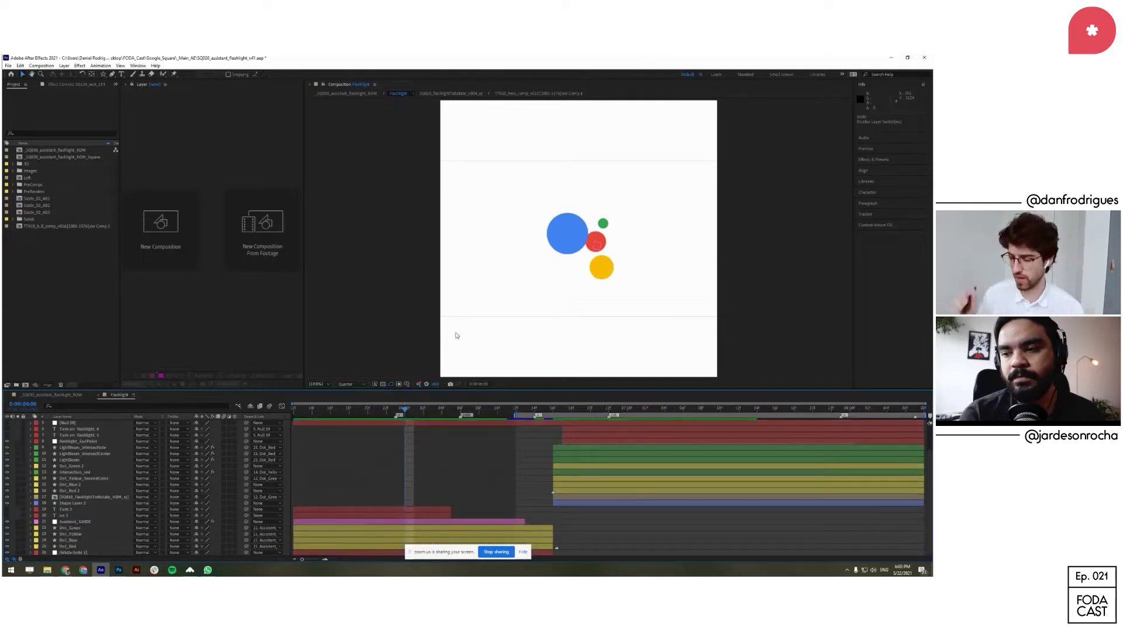
pyautogui.click(403, 529)
pyautogui.keyDown('shift'); pyautogui.click(402, 546); pyautogui.keyUp('shift')
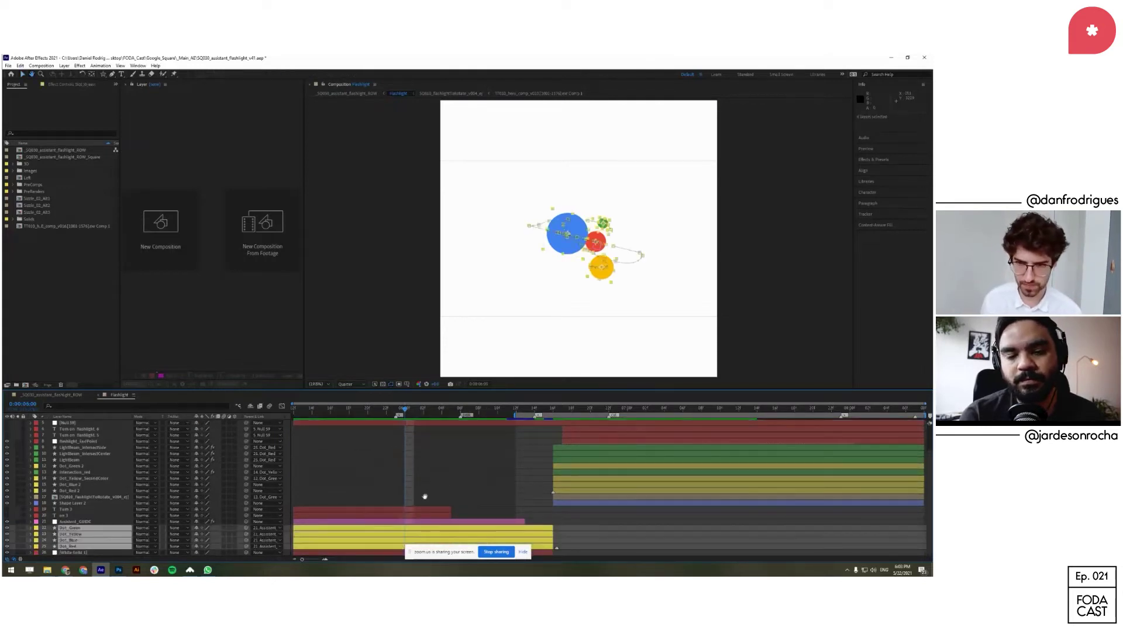
pyautogui.moveTo(402, 429); pyautogui.dragTo(351, 426)
pyautogui.press('u')
pyautogui.scroll(-4, 377, 468)
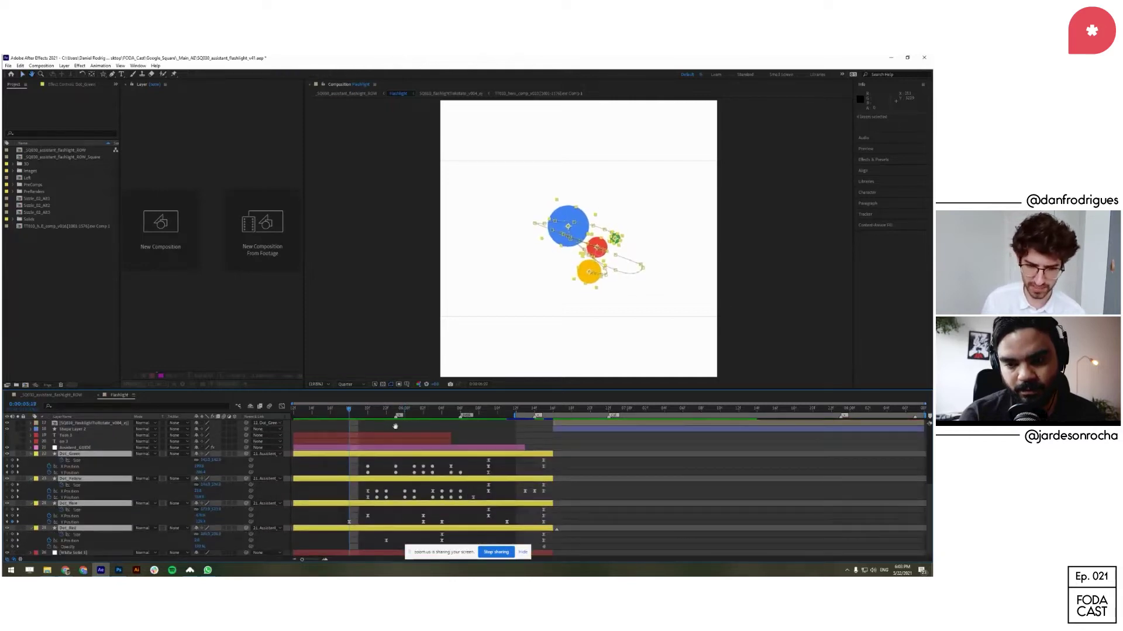
# Step: Select the green dot layer alone and scrub through its orbit around the other dots
pyautogui.click(432, 465)
pyautogui.moveTo(353, 414); pyautogui.dragTo(413, 453)
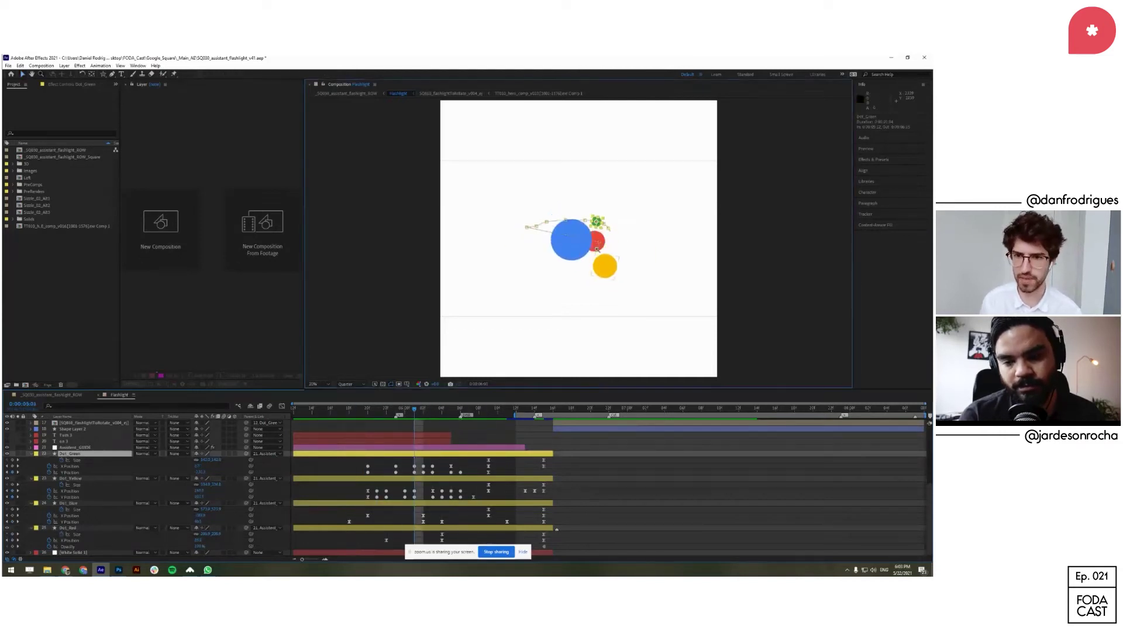
pyautogui.scroll(2, 599, 273)
pyautogui.click(445, 428)
pyautogui.moveTo(413, 410)
pyautogui.mouseDown()
pyautogui.moveTo(383, 413)
pyautogui.moveTo(437, 410)
pyautogui.moveTo(408, 419)
pyautogui.moveTo(479, 428)
pyautogui.moveTo(431, 443)
pyautogui.moveTo(405, 409)
pyautogui.mouseUp()
# Step: Reveal the Assistant_GUIDE null's keyframes, try changing its rotation and undo that change
pyautogui.click(438, 449)
pyautogui.press('u')
pyautogui.moveTo(206, 454)
pyautogui.mouseDown()
pyautogui.moveTo(222, 454)
pyautogui.moveTo(199, 458)
pyautogui.mouseUp()
pyautogui.hotkey('ctrl', 'z')
# Step: Scrub through the dots' motion from the cluster until they line up in a row
pyautogui.moveTo(410, 413); pyautogui.dragTo(458, 421)
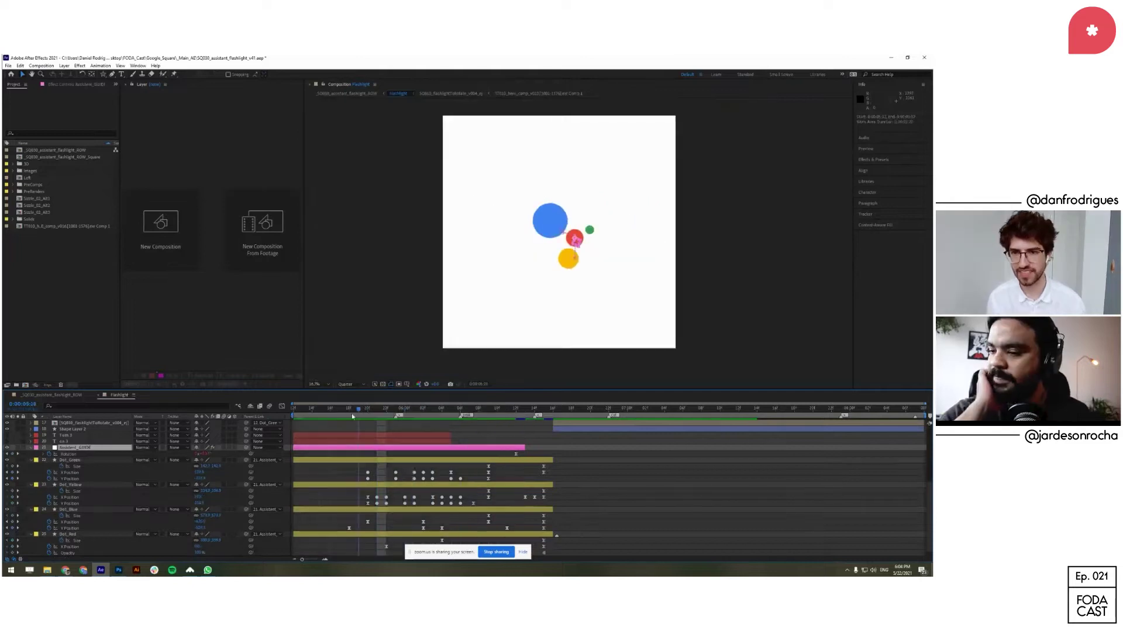
pyautogui.moveTo(352, 413); pyautogui.dragTo(492, 408)
pyautogui.click(333, 421)
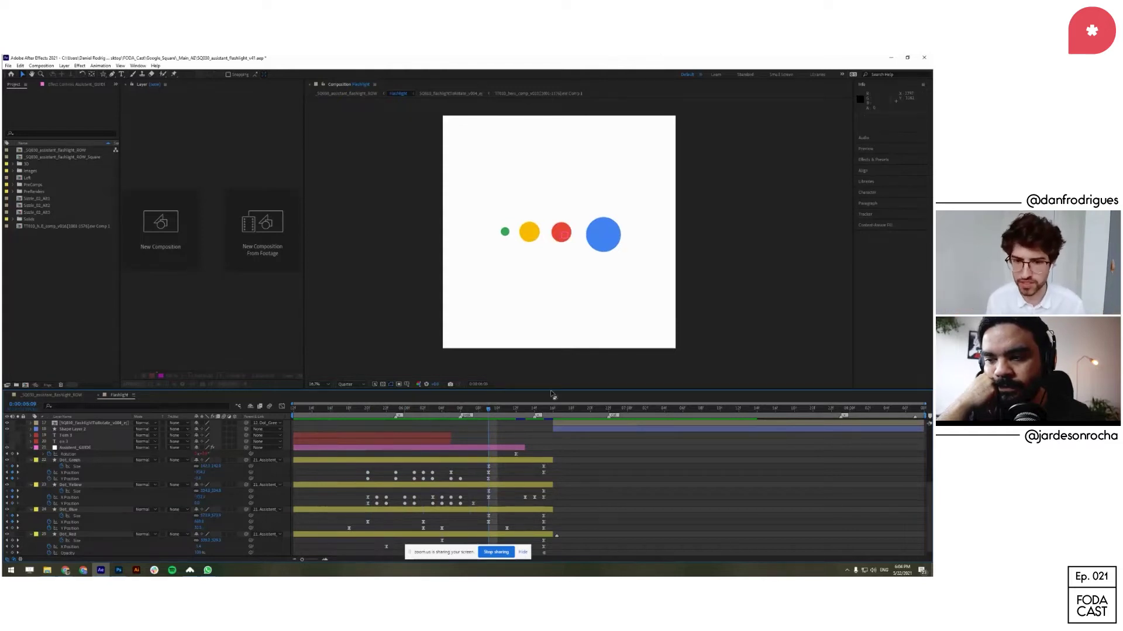
# Step: Scrub from the dots into the flashlight beam, select the rotating phone precomp layer, and preview from the clustered dots
pyautogui.moveTo(510, 413); pyautogui.dragTo(608, 409)
pyautogui.click(585, 424)
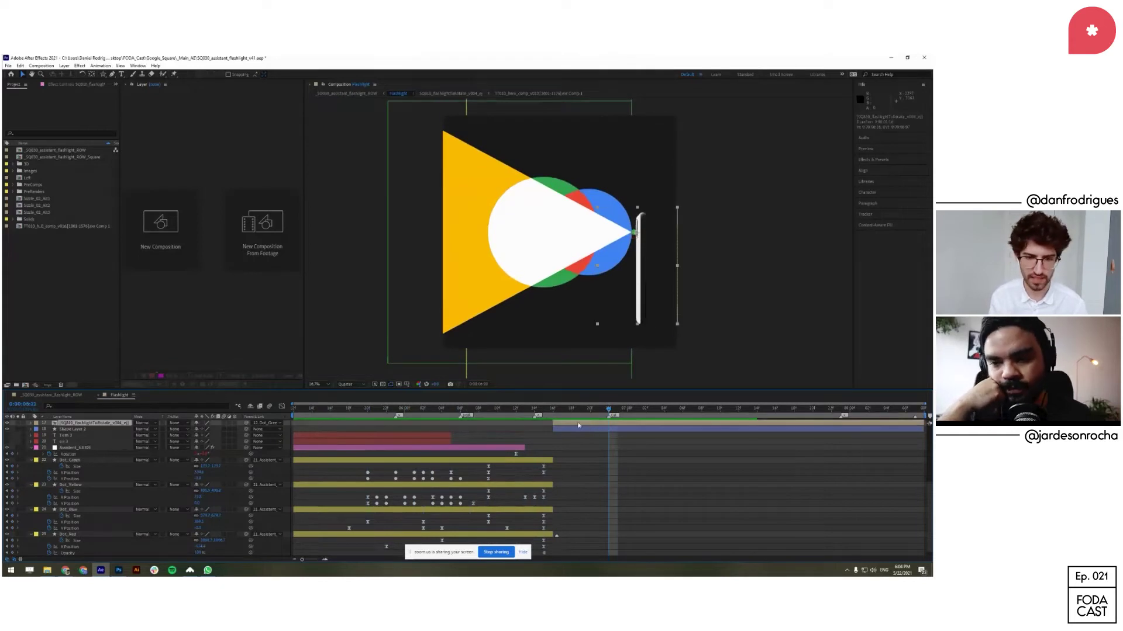
pyautogui.click(410, 430)
pyautogui.click(349, 410)
pyautogui.press('space')
pyautogui.press('space')
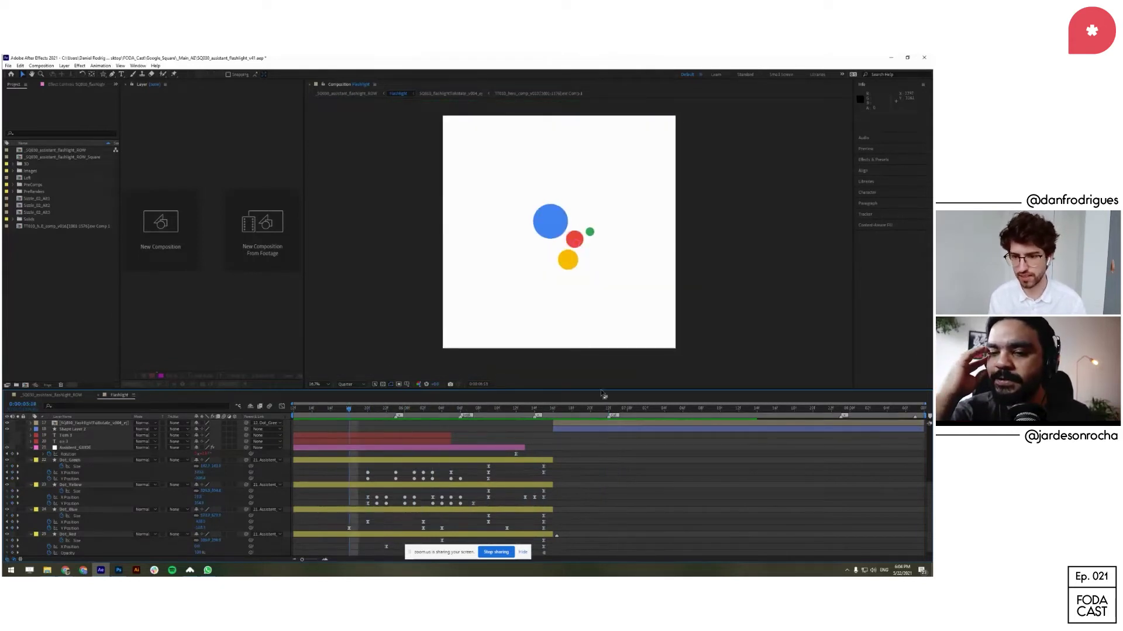
# Step: Compare the clustered dots with the flashlight beam frame, jumping between both and scrubbing through the transition
pyautogui.click(624, 411)
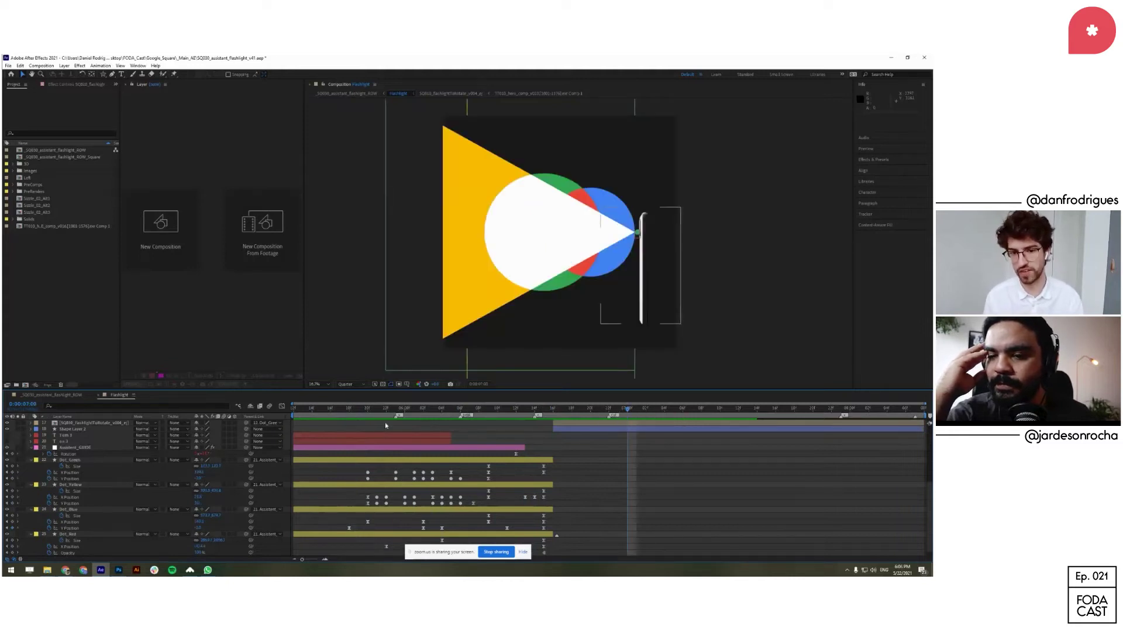
pyautogui.click(335, 412)
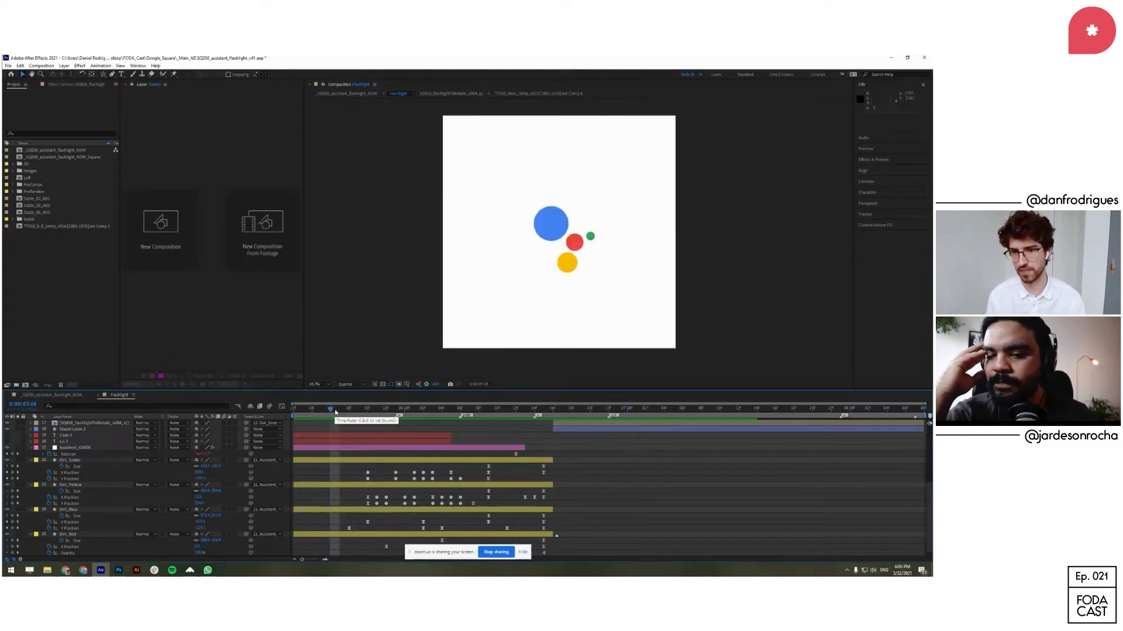
pyautogui.click(673, 411)
pyautogui.click(340, 411)
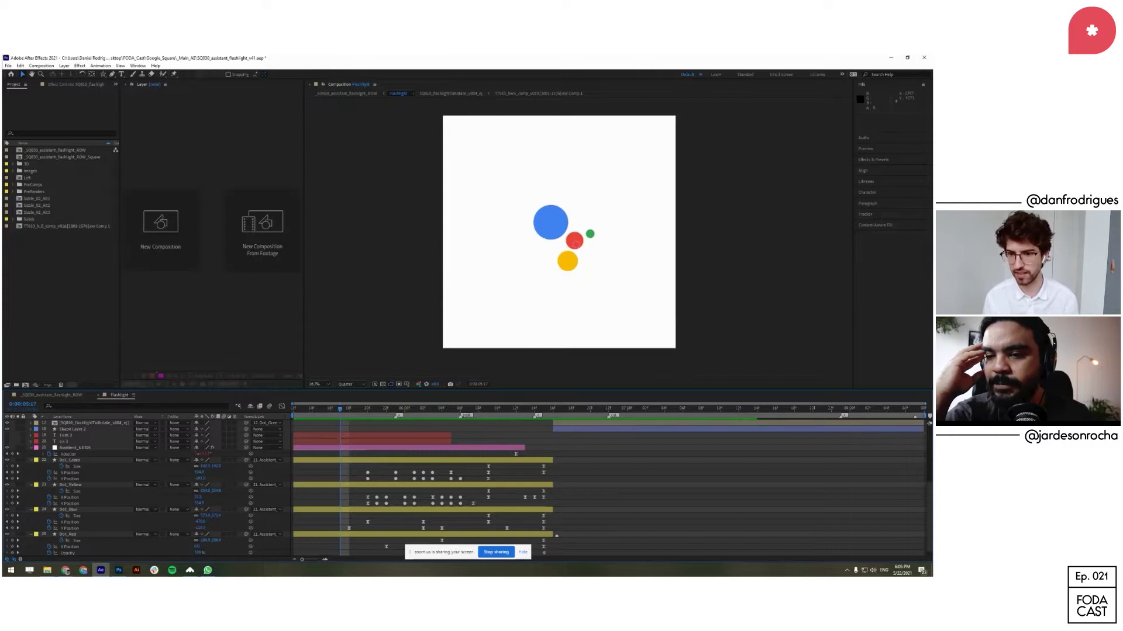
pyautogui.click(663, 409)
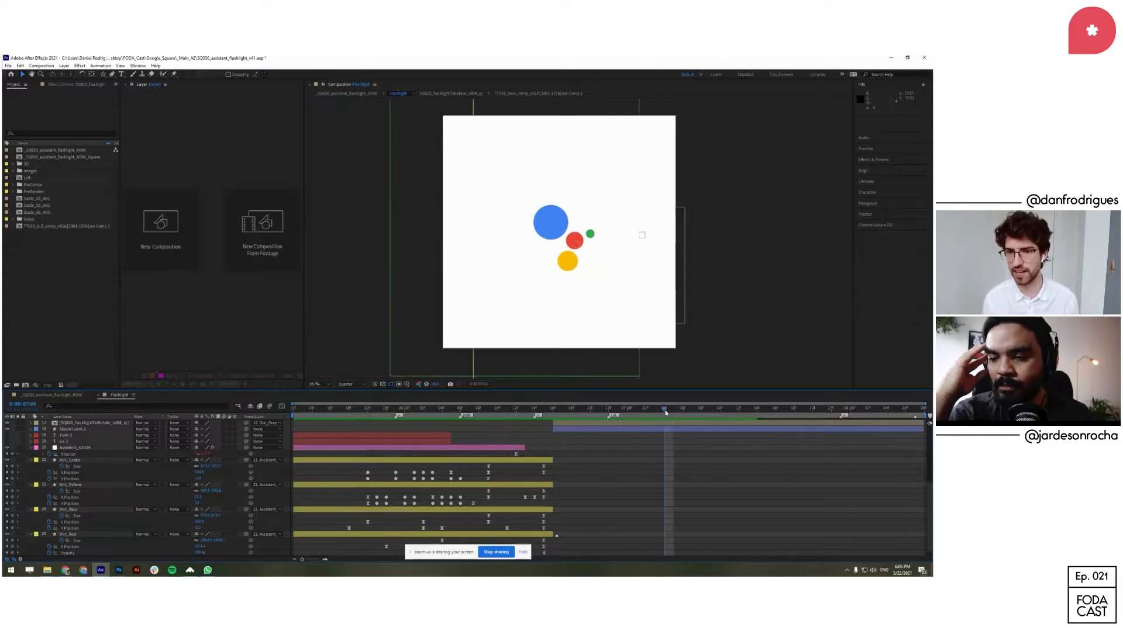
pyautogui.click(323, 410)
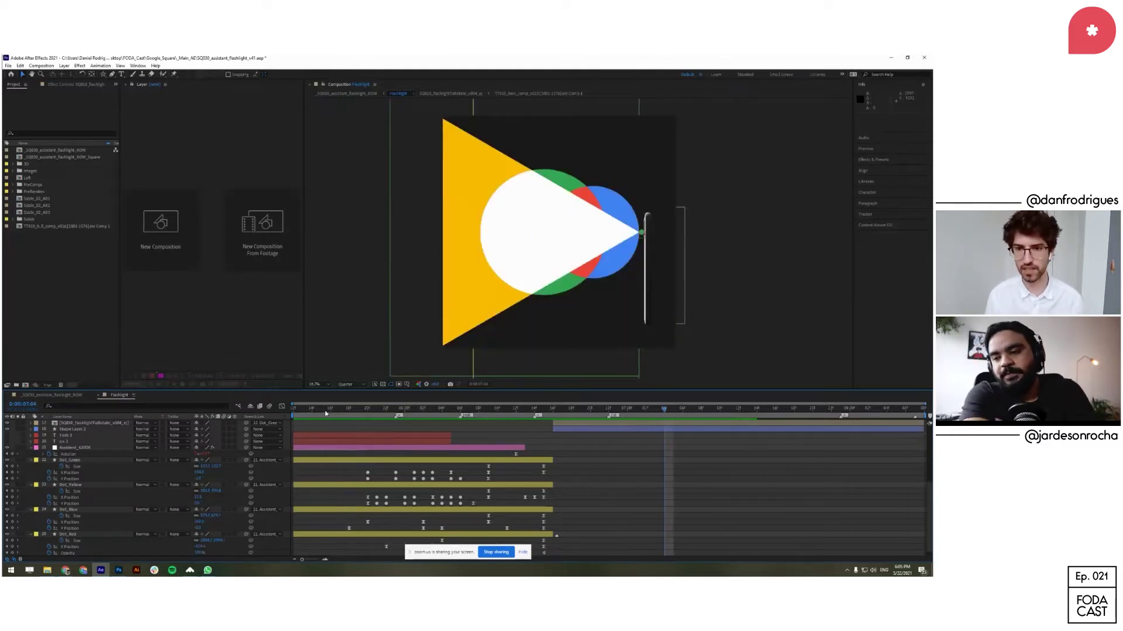
pyautogui.click(660, 414)
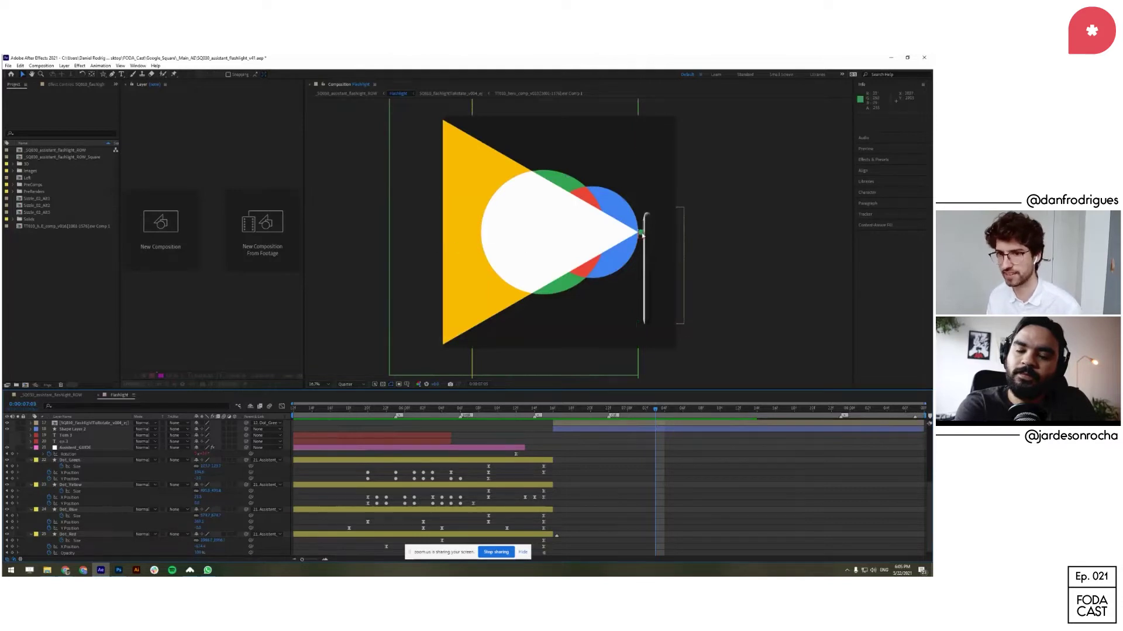
pyautogui.click(331, 409)
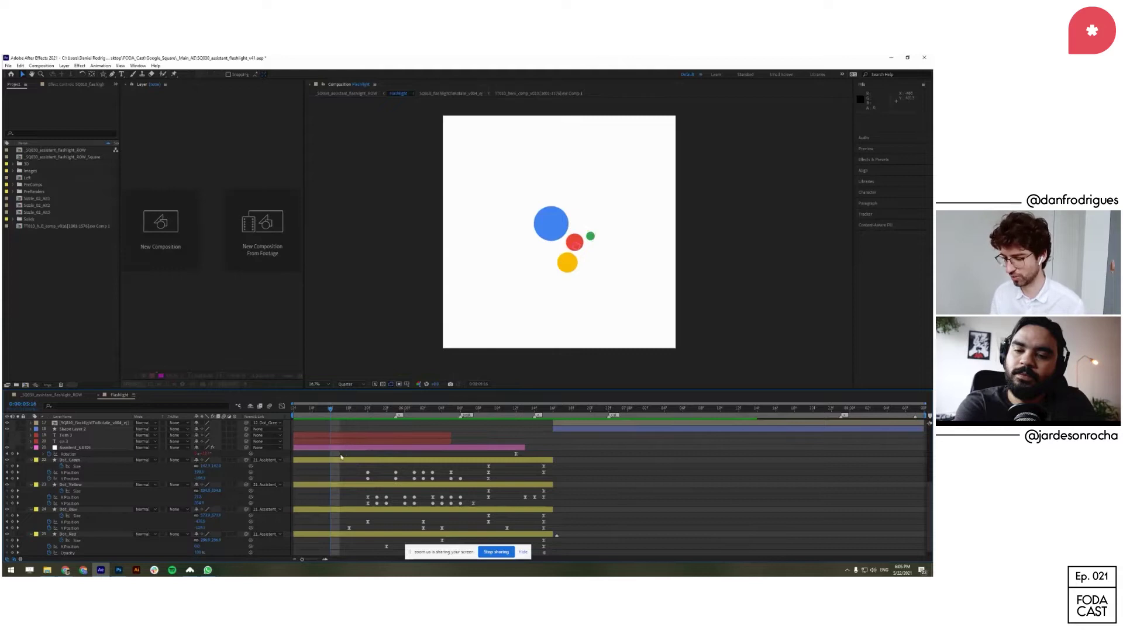
pyautogui.moveTo(352, 413); pyautogui.dragTo(651, 408)
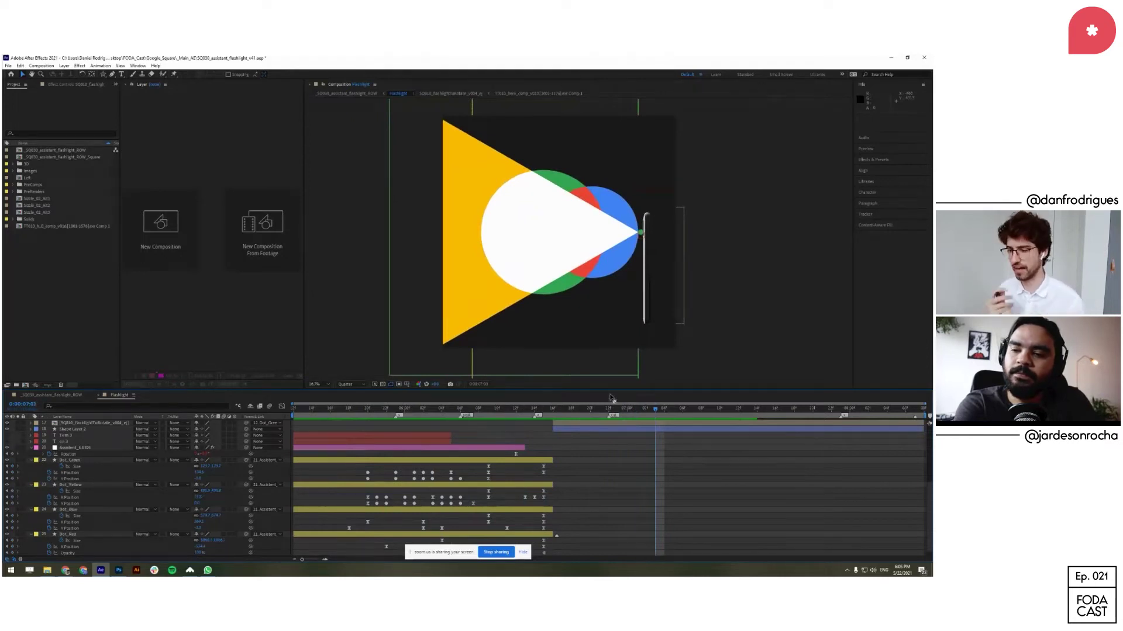
# Step: Check the green dot and the phone in the beam frame, and compare that frame with the clustered dots
pyautogui.click(641, 233)
pyautogui.click(642, 465)
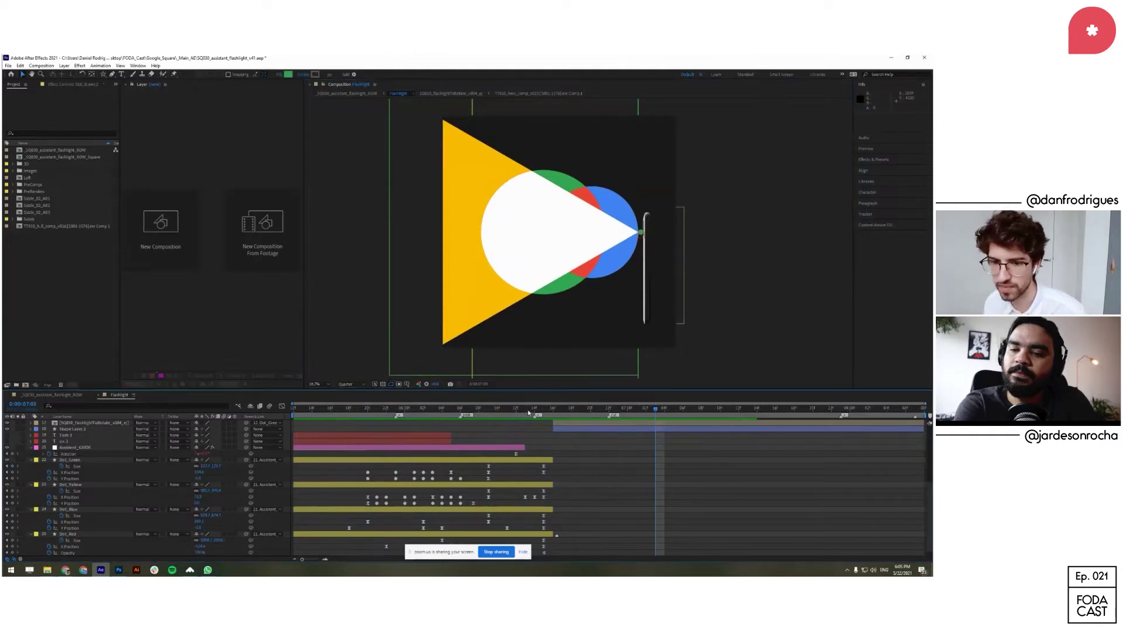
pyautogui.click(358, 409)
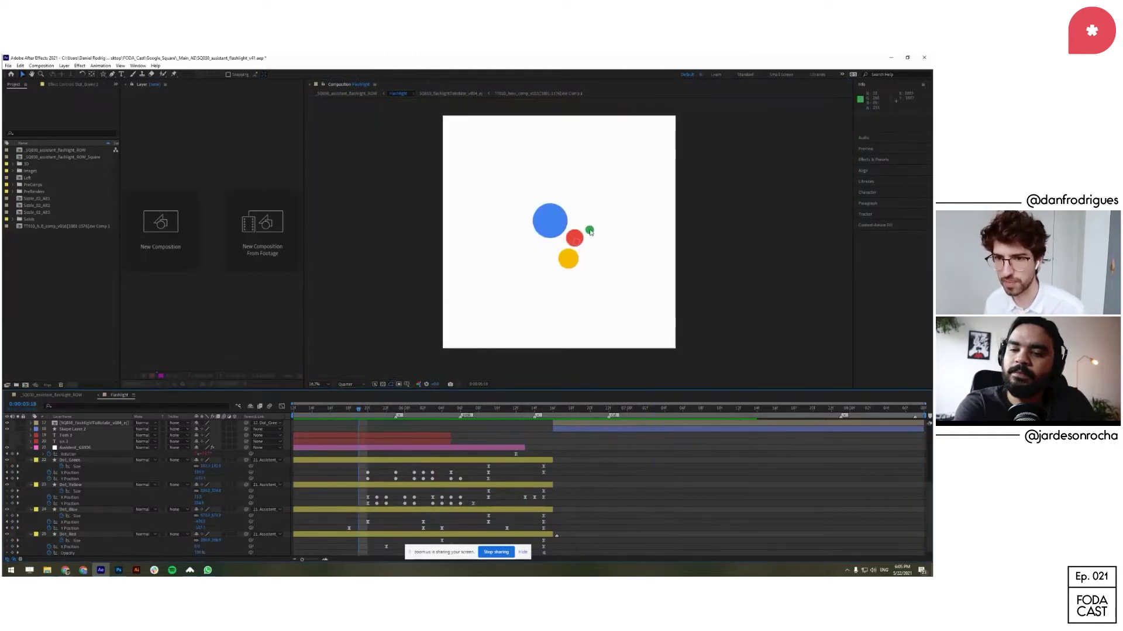
pyautogui.moveTo(664, 413); pyautogui.dragTo(704, 381)
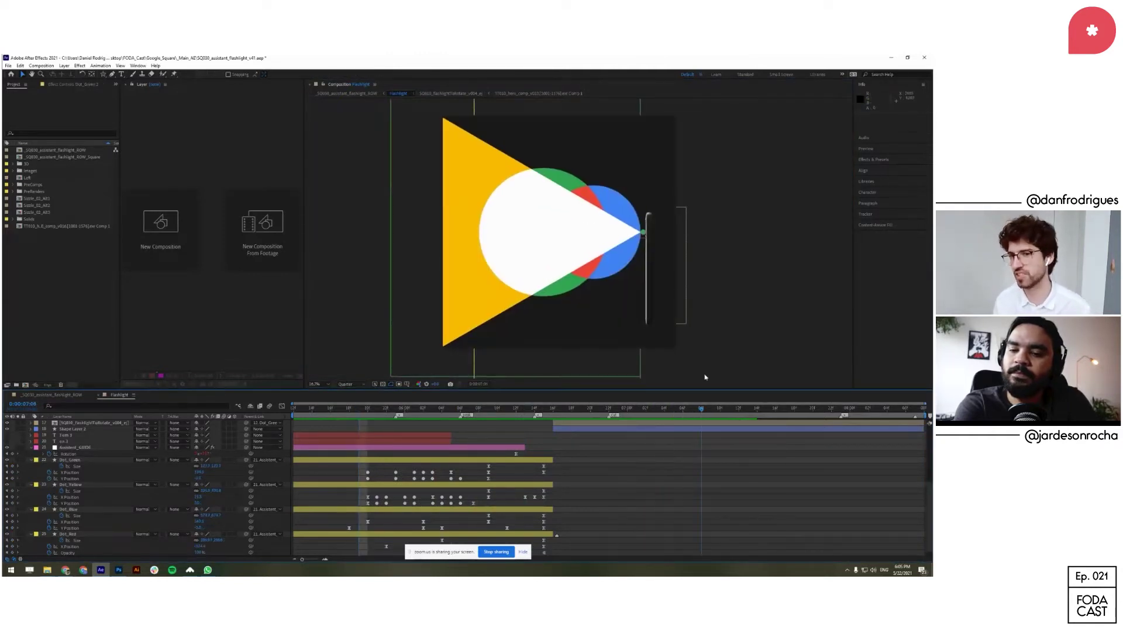
pyautogui.click(649, 235)
pyautogui.click(685, 456)
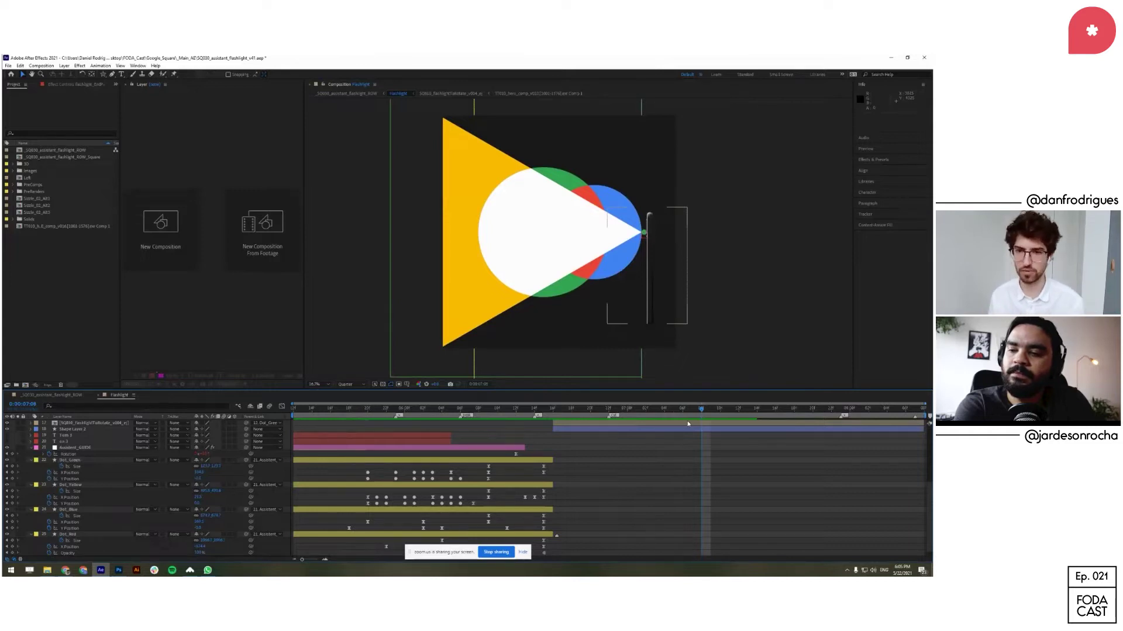
# Step: Scrub from the clustered dots to the first flashlight beam frame and locate the beam's layer in the timeline
pyautogui.moveTo(366, 413); pyautogui.dragTo(553, 420)
pyautogui.click(640, 304)
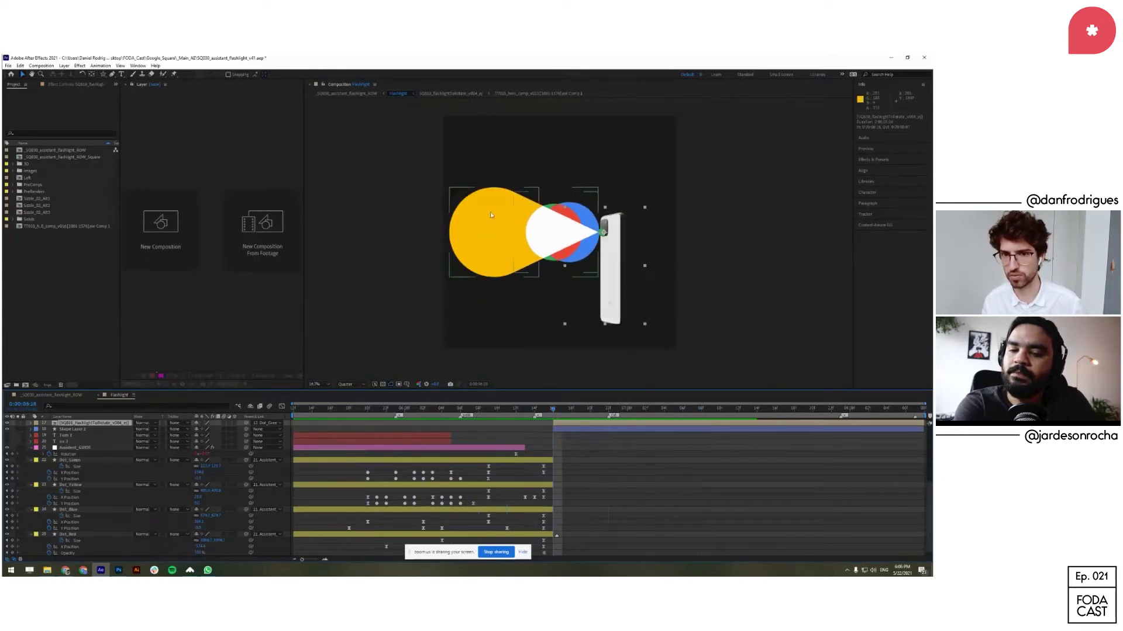
pyautogui.click(492, 230)
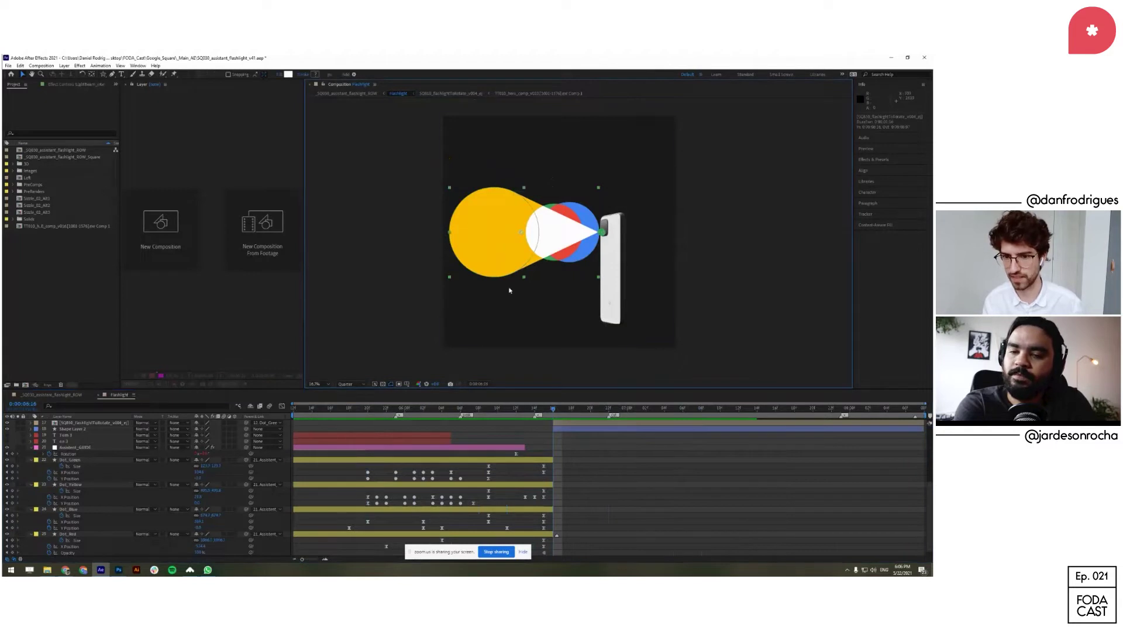
pyautogui.scroll(-1, 594, 509)
pyautogui.scroll(5, 595, 459)
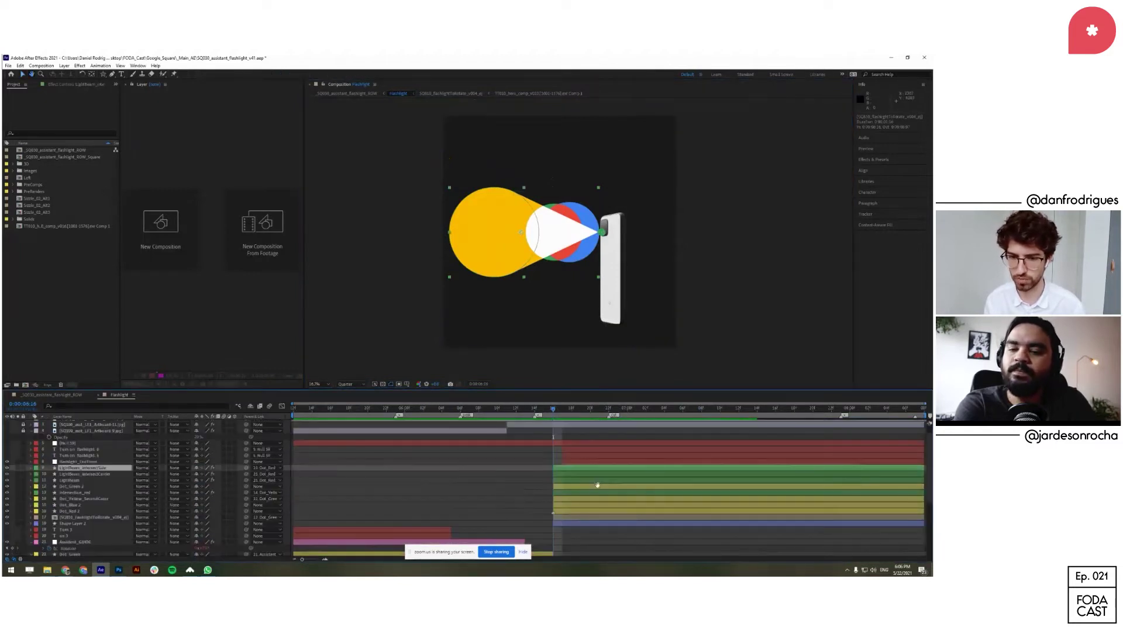
pyautogui.click(557, 212)
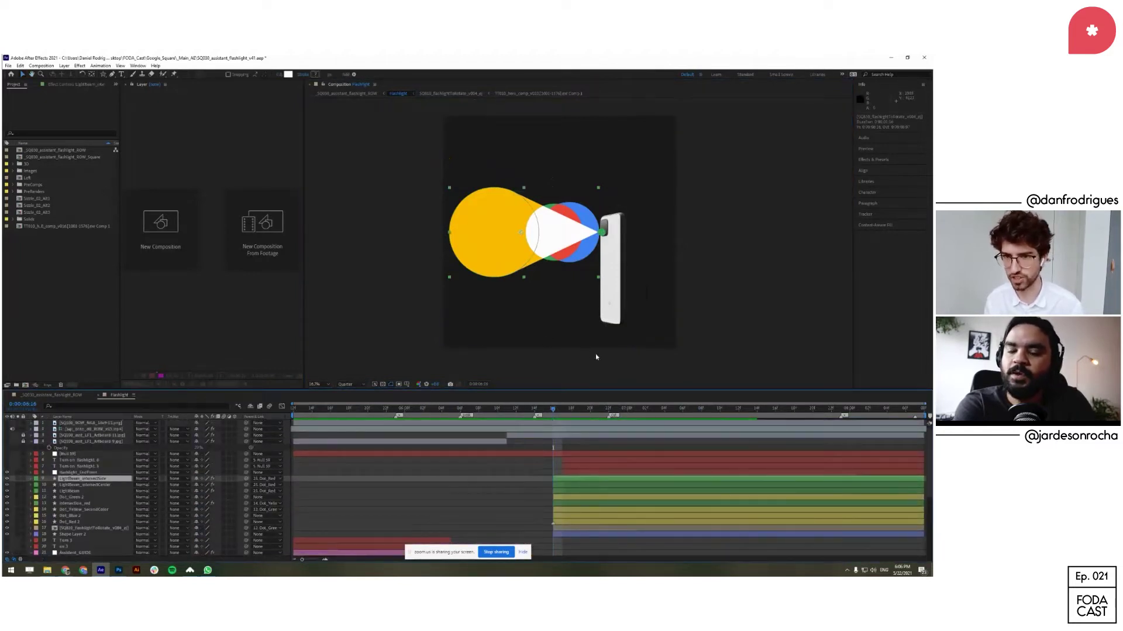
# Step: Scrub back to the clustered dots and review how they settle into a horizontal row
pyautogui.moveTo(538, 413); pyautogui.dragTo(442, 458)
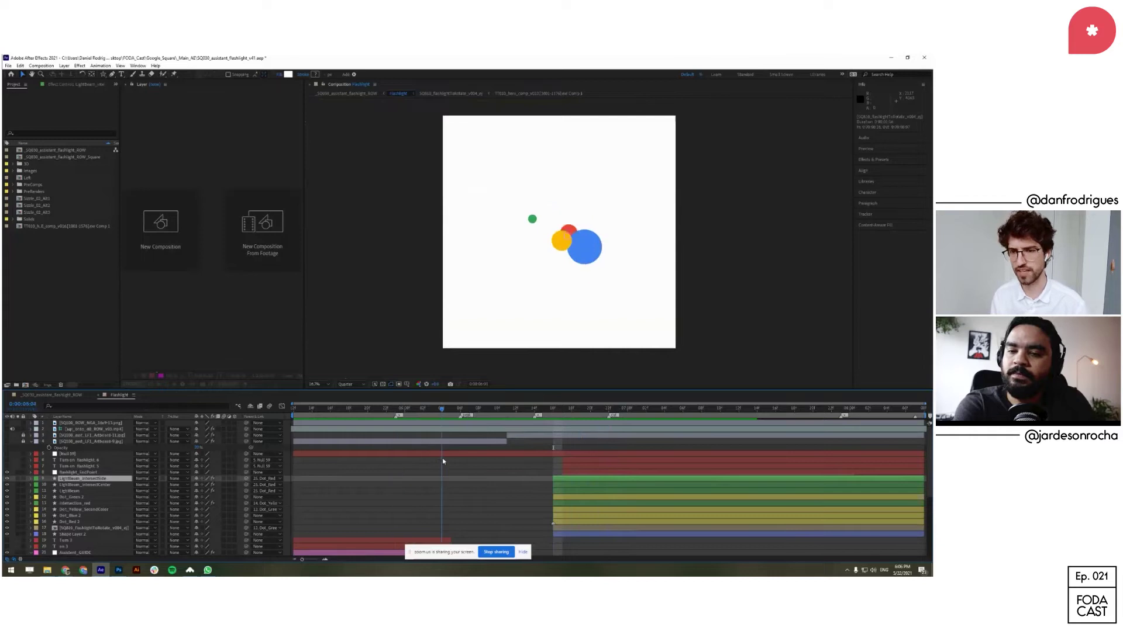
pyautogui.moveTo(445, 413); pyautogui.dragTo(501, 415)
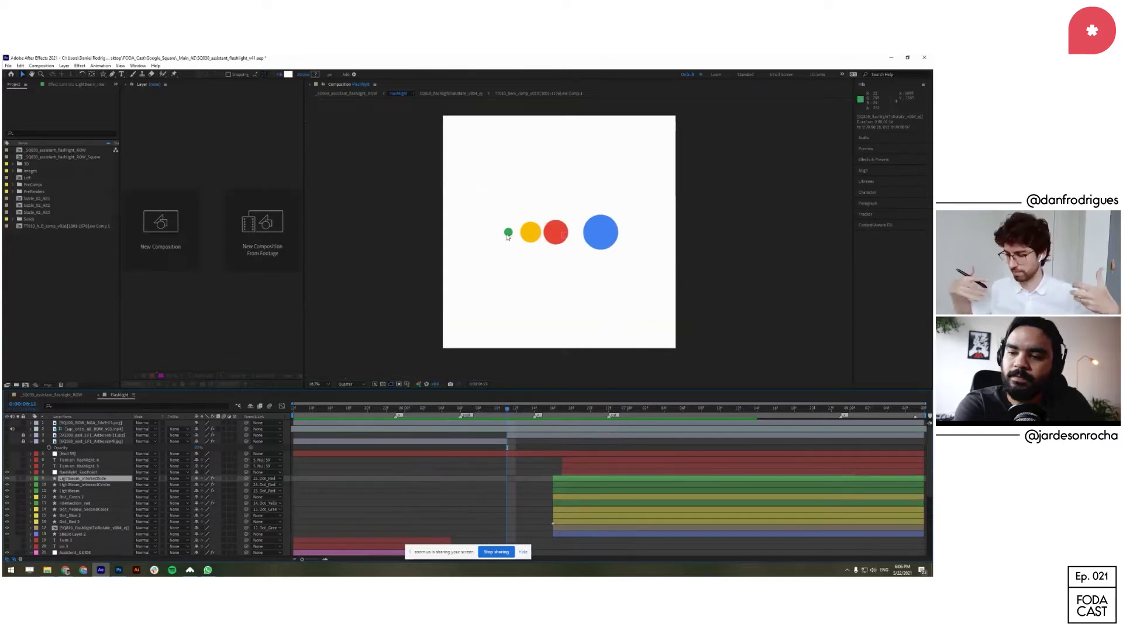
pyautogui.moveTo(510, 412); pyautogui.dragTo(497, 438)
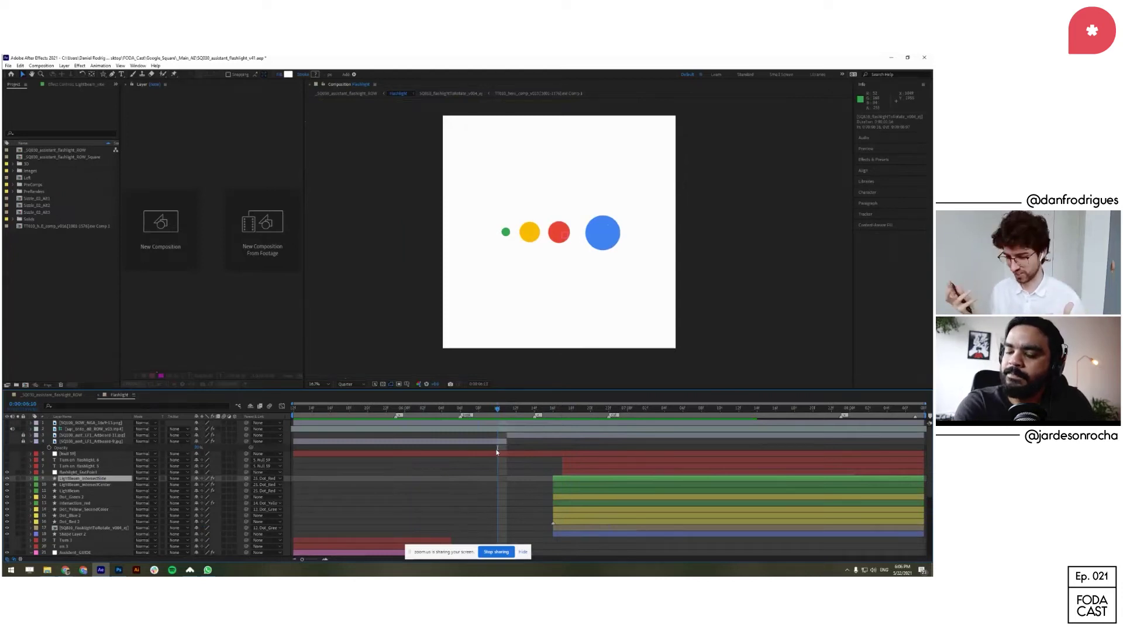
pyautogui.moveTo(503, 413)
pyautogui.mouseDown()
pyautogui.moveTo(537, 414)
pyautogui.moveTo(494, 418)
pyautogui.moveTo(654, 412)
pyautogui.moveTo(403, 428)
pyautogui.moveTo(625, 421)
pyautogui.moveTo(474, 424)
pyautogui.moveTo(506, 422)
pyautogui.mouseUp()
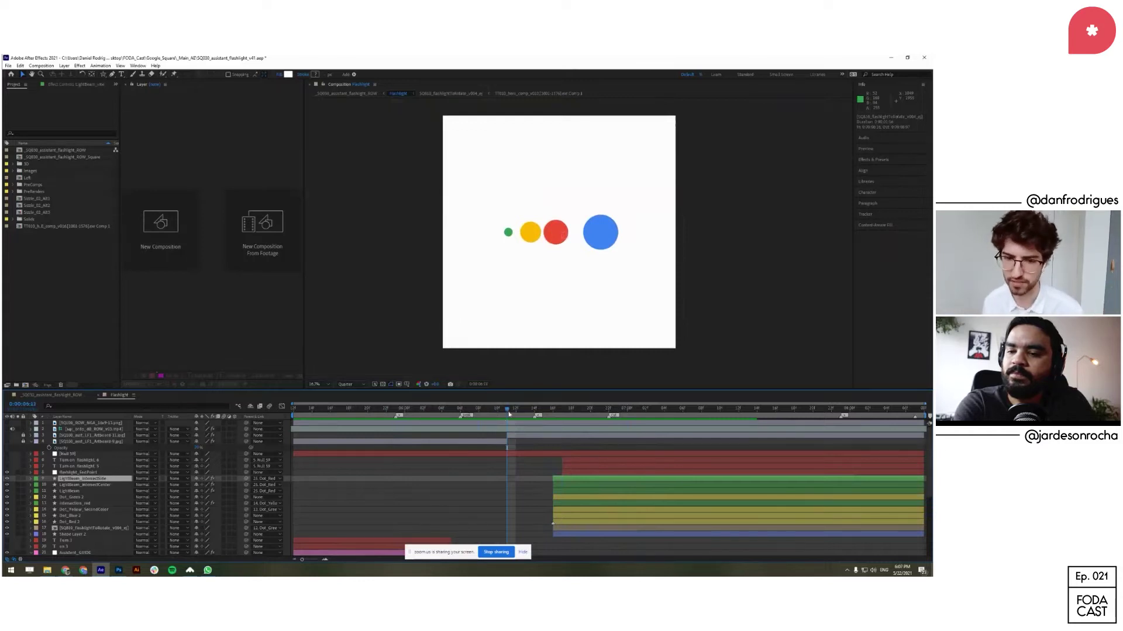
# Step: Examine the position keyframes of the green, yellow and blue dots while scrubbing from the cluster to the row
pyautogui.moveTo(532, 412); pyautogui.dragTo(415, 432)
pyautogui.scroll(-5, 439, 448)
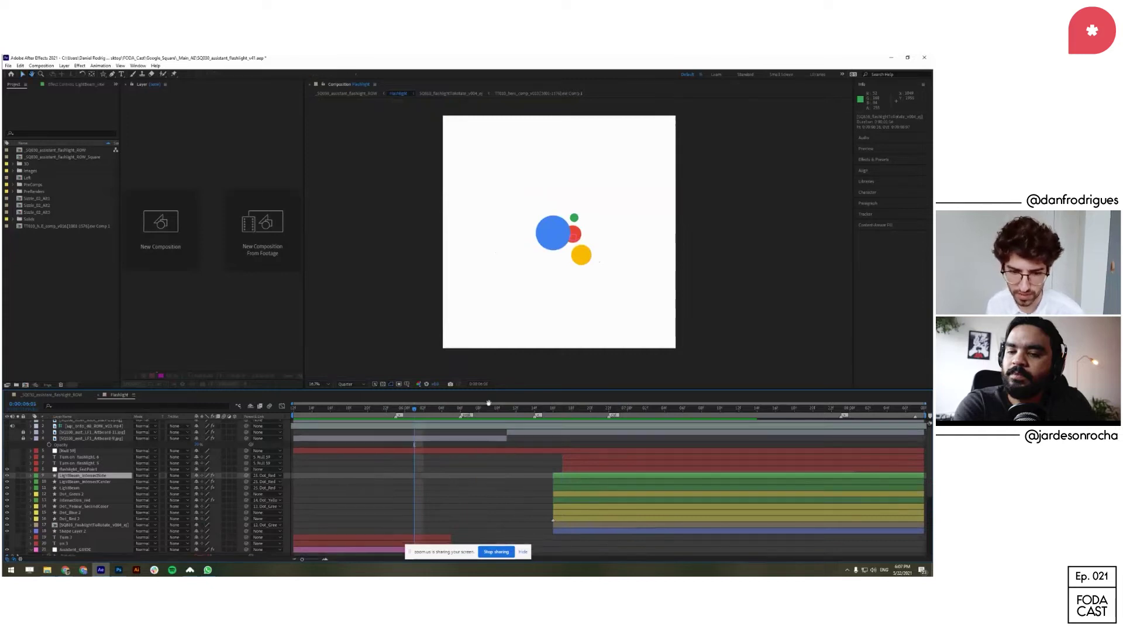
pyautogui.click(439, 454)
pyautogui.click(415, 467)
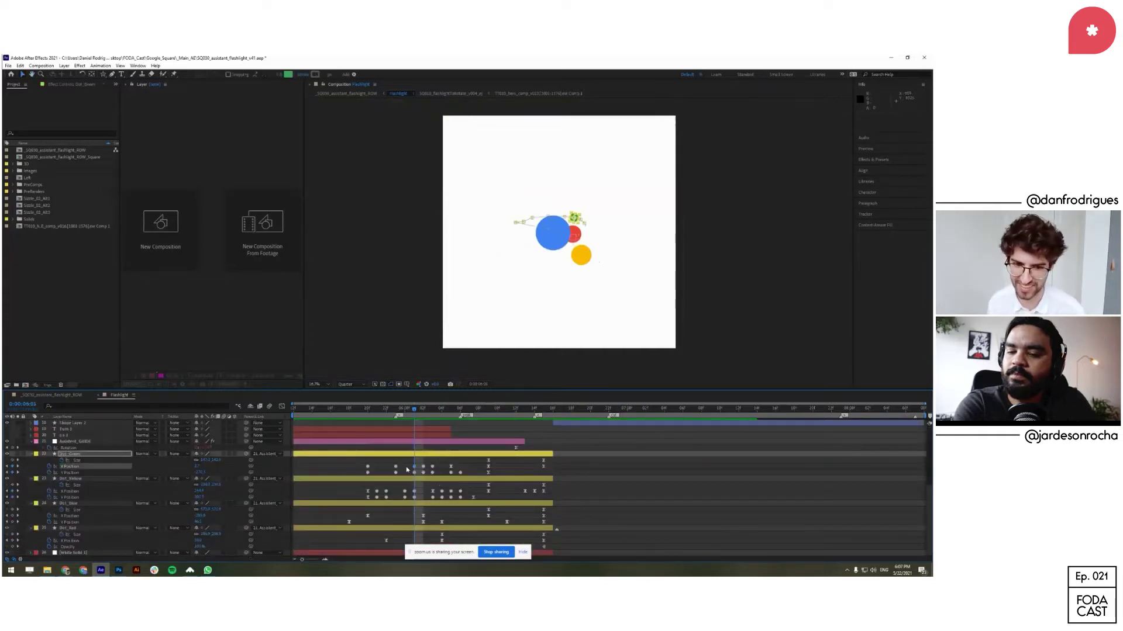
pyautogui.moveTo(408, 417); pyautogui.dragTo(477, 417)
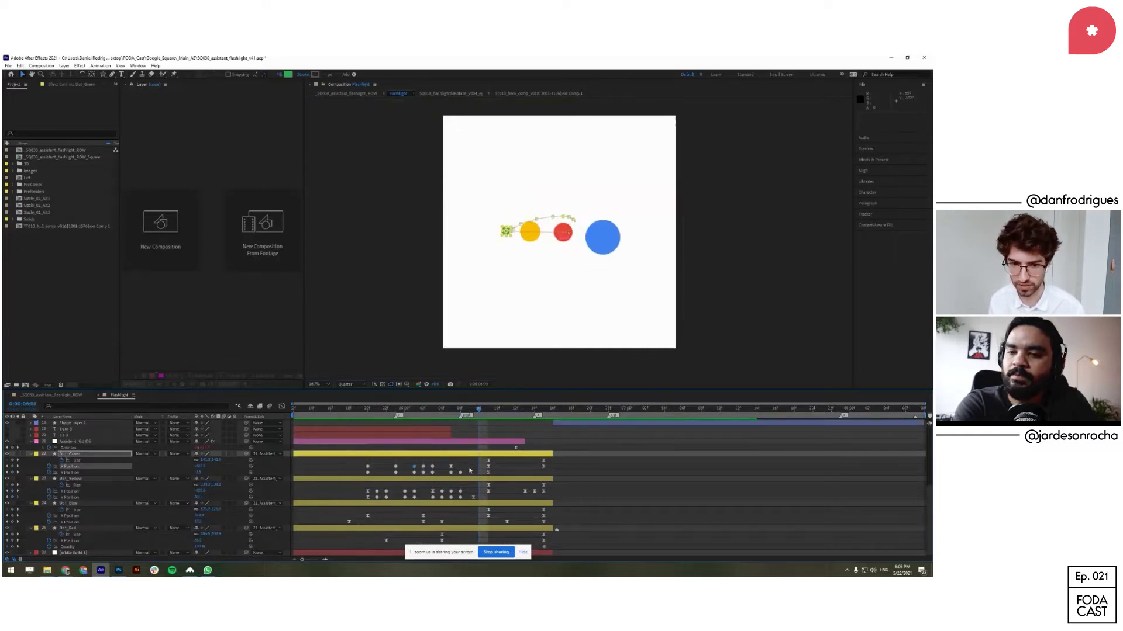
pyautogui.moveTo(467, 470); pyautogui.dragTo(457, 477)
pyautogui.click(461, 497)
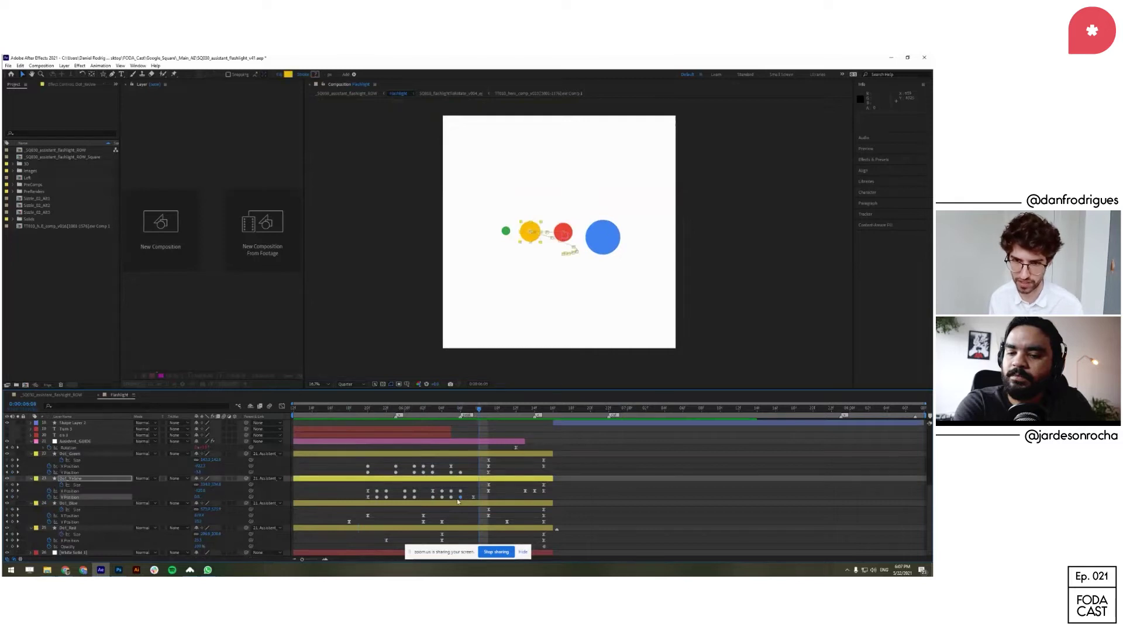
pyautogui.click(442, 522)
# Step: Select the green, yellow and blue dots' keyframes at the aligned pose and scrub to the first flashlight beam frame
pyautogui.moveTo(476, 411); pyautogui.dragTo(506, 411)
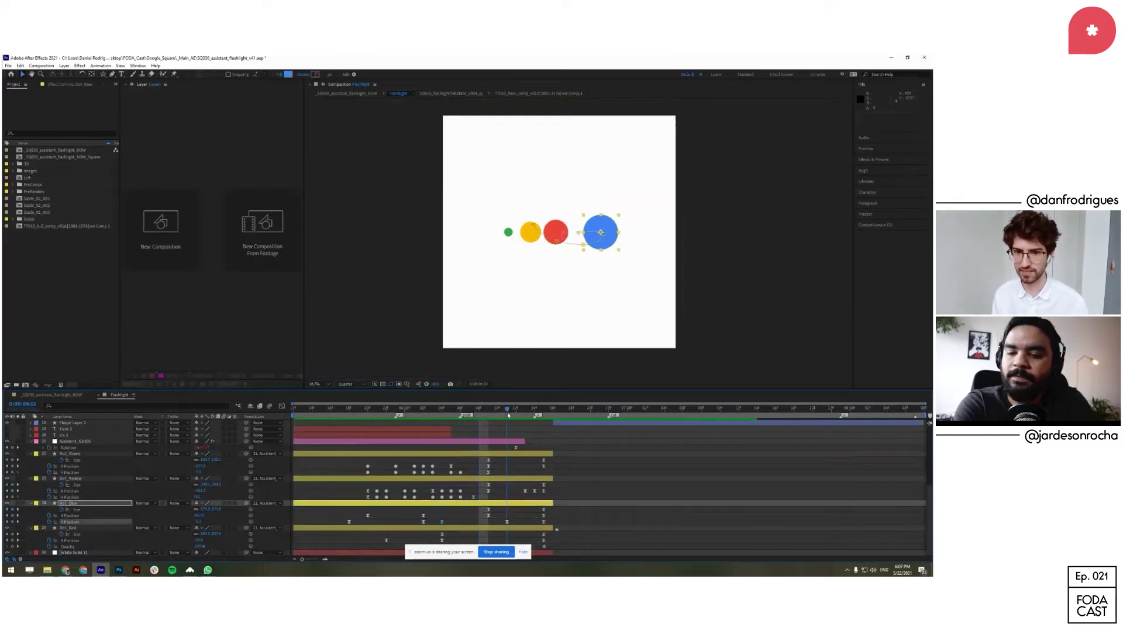
pyautogui.moveTo(499, 451); pyautogui.dragTo(485, 536)
pyautogui.moveTo(512, 410); pyautogui.dragTo(554, 412)
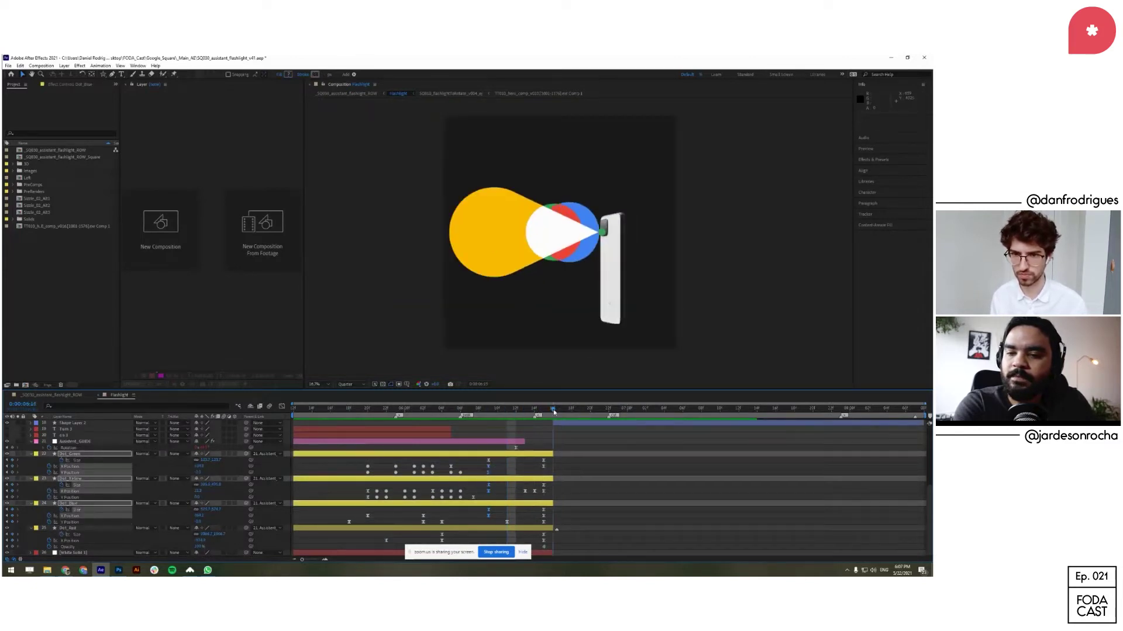
# Step: Find the green-labelled LightBeam layers in the timeline and select them one after another
pyautogui.scroll(5, 565, 471)
pyautogui.click(564, 466)
pyautogui.scroll(-1, 564, 471)
pyautogui.click(562, 457)
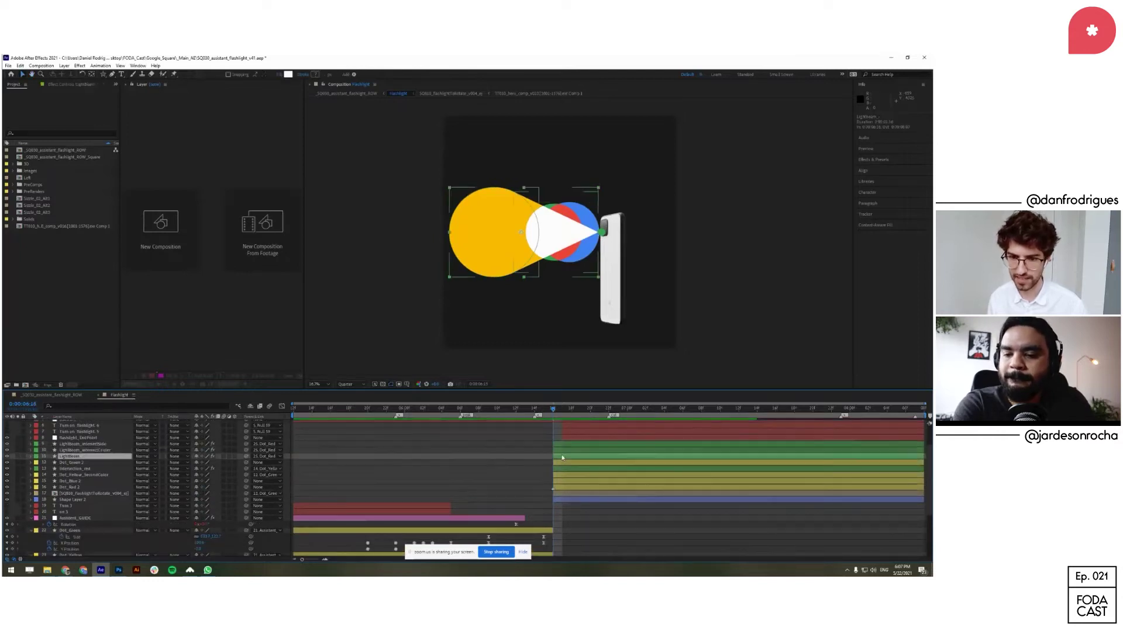
pyautogui.click(523, 441)
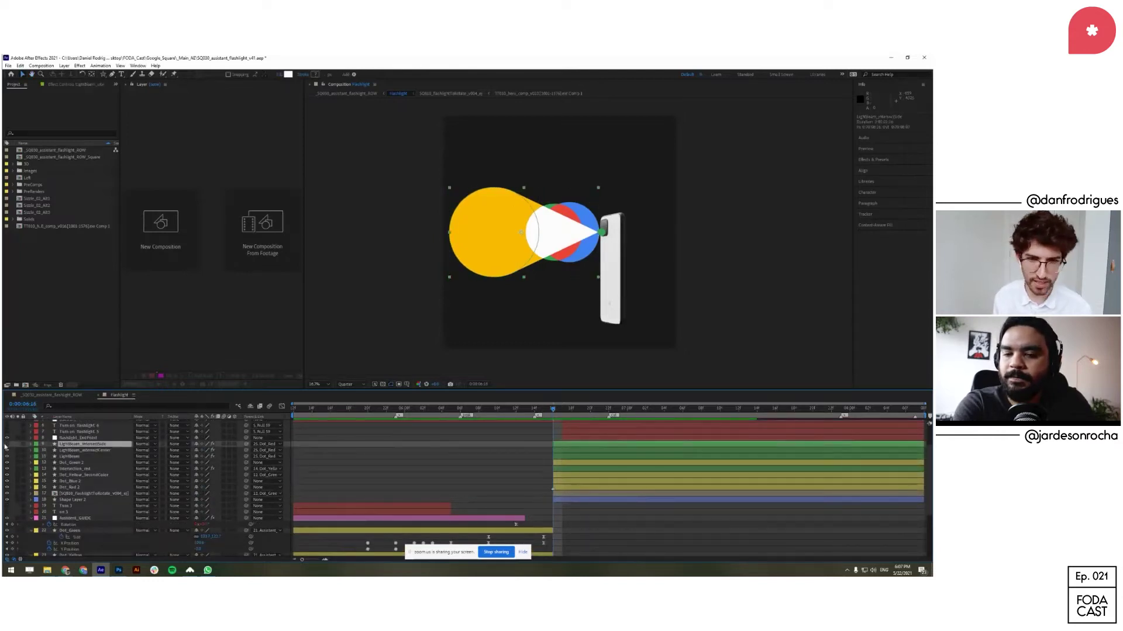
# Step: Hide the dark background layer, Shape Layer 2, to view the beam on white, and show it again
pyautogui.click(67, 494)
pyautogui.click(71, 500)
pyautogui.click(7, 500)
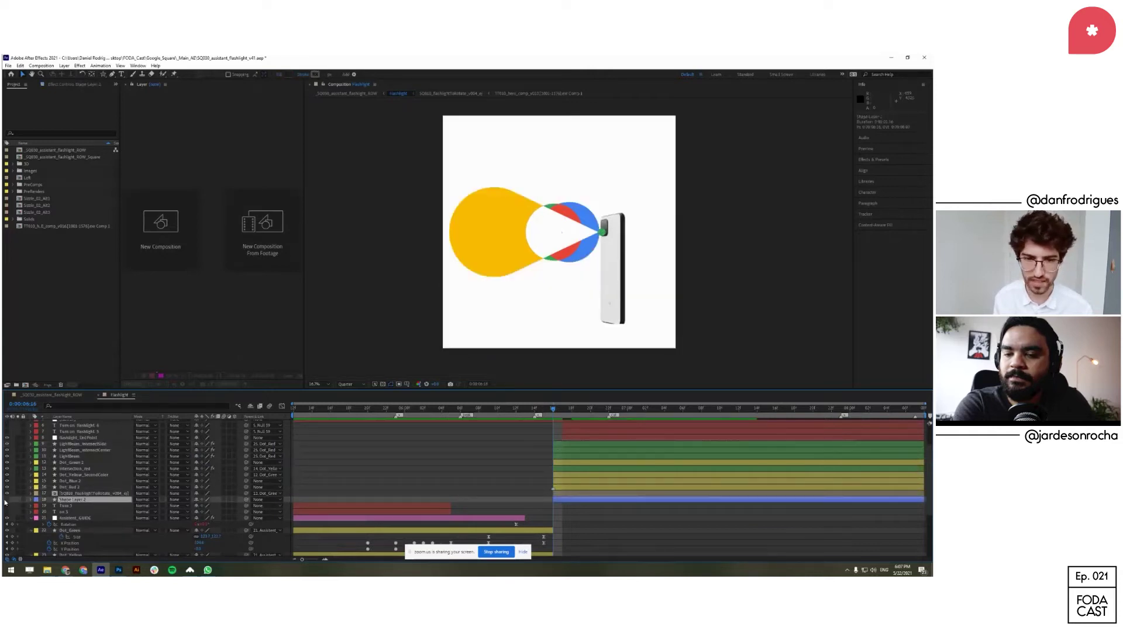
pyautogui.click(6, 500)
pyautogui.click(7, 501)
pyautogui.moveTo(17, 501)
pyautogui.mouseDown()
pyautogui.moveTo(18, 459)
pyautogui.moveTo(18, 500)
pyautogui.mouseUp()
# Step: Isolate the LightBeam layer with its Light Beam effect settings shown, and bring the other layers back
pyautogui.click(42, 457)
pyautogui.click(74, 86)
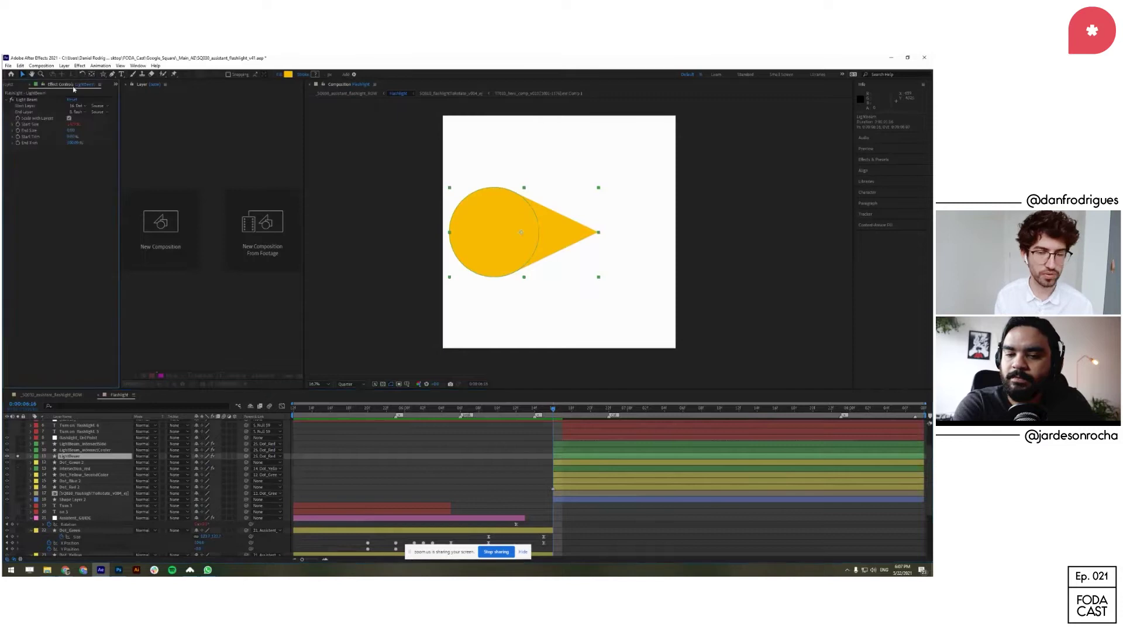
pyautogui.click(18, 456)
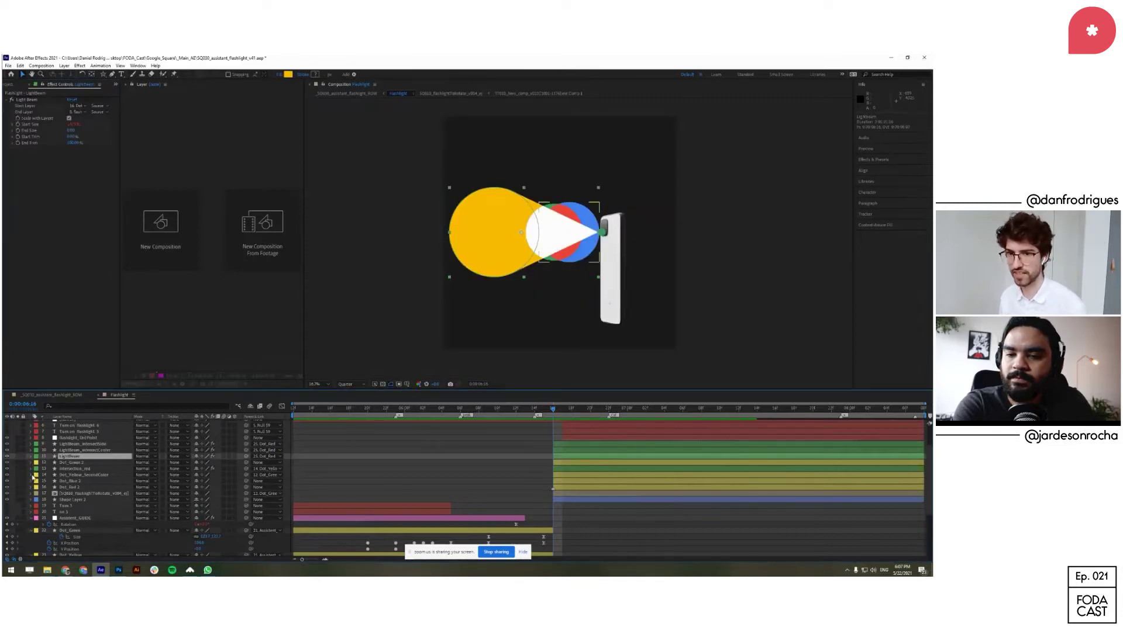
# Step: Try a larger End Size and different trim on the LightBeam layer's effect, and undo the changes
pyautogui.moveTo(73, 131); pyautogui.dragTo(311, 128)
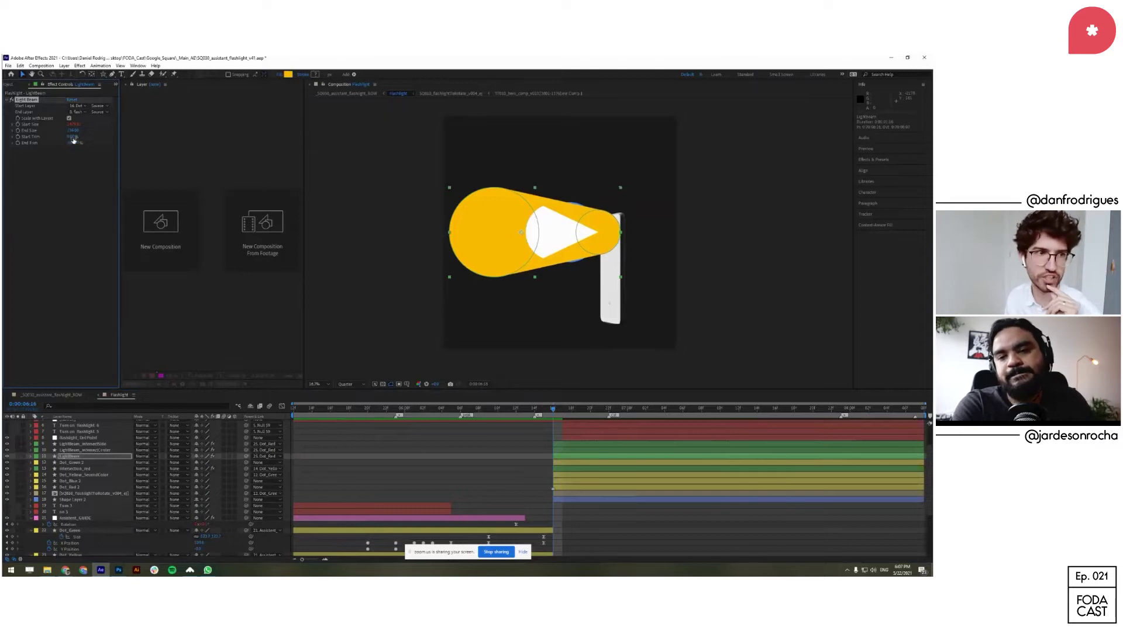
pyautogui.moveTo(85, 137)
pyautogui.mouseDown()
pyautogui.moveTo(118, 137)
pyautogui.moveTo(42, 152)
pyautogui.moveTo(94, 141)
pyautogui.mouseUp()
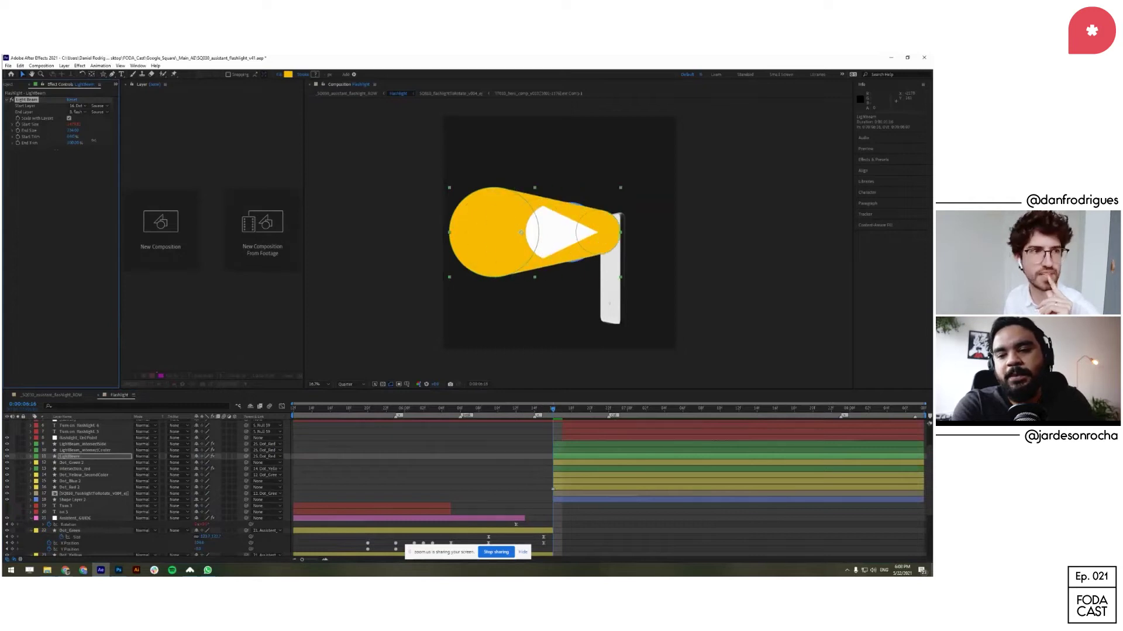
pyautogui.hotkey('ctrl', 'z')
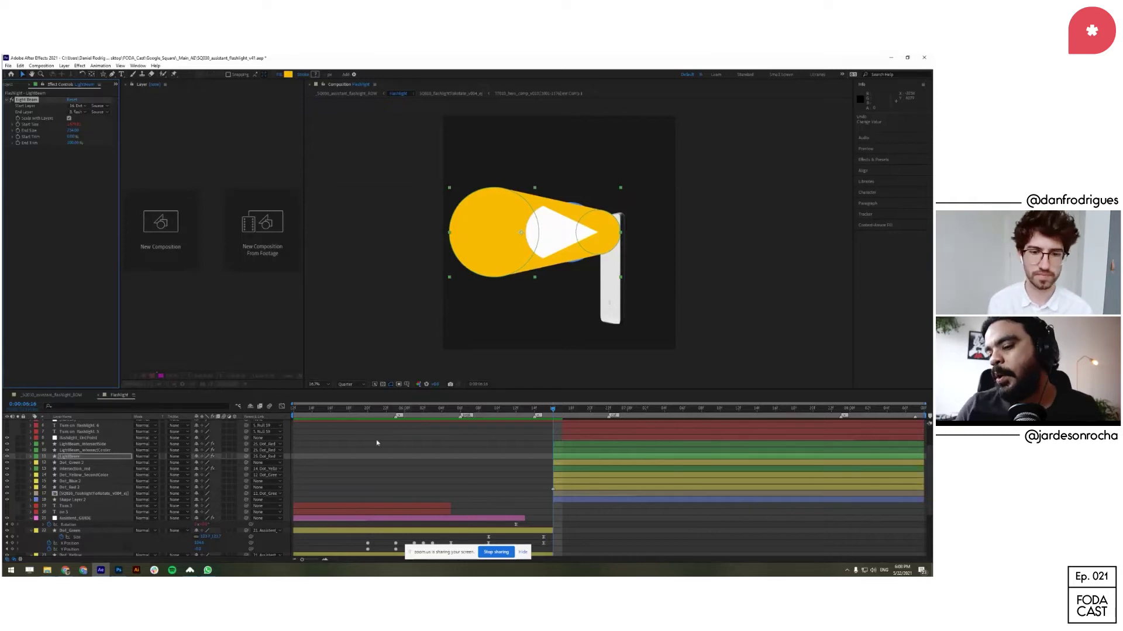
pyautogui.hotkey('ctrl', 'z')
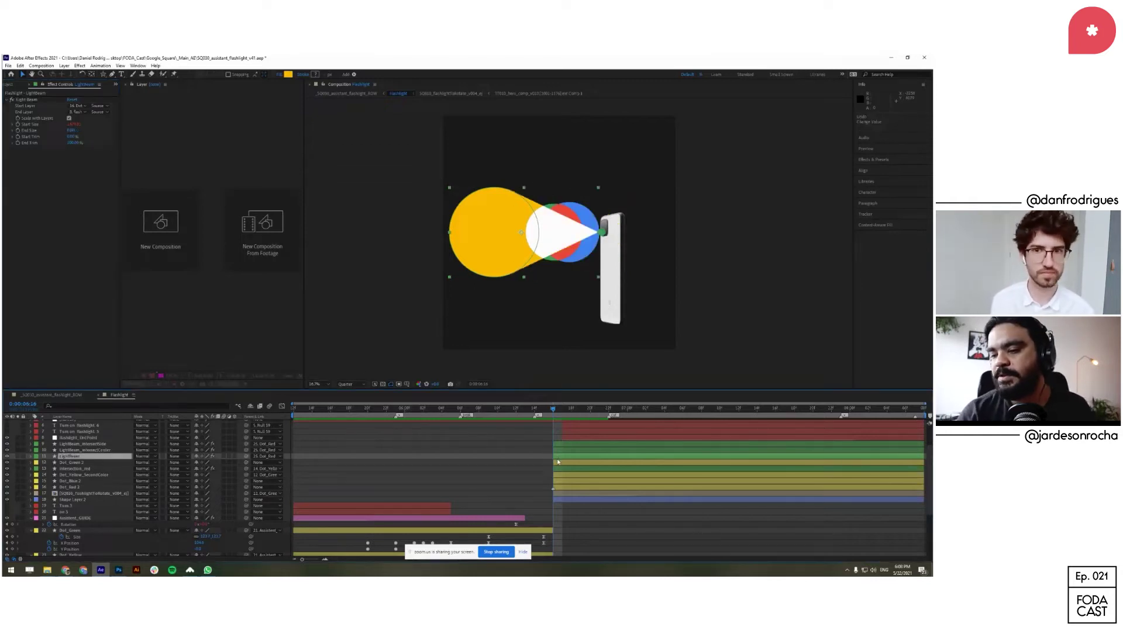
pyautogui.hotkey('ctrl', 'z')
pyautogui.hotkey('ctrl', 'z')
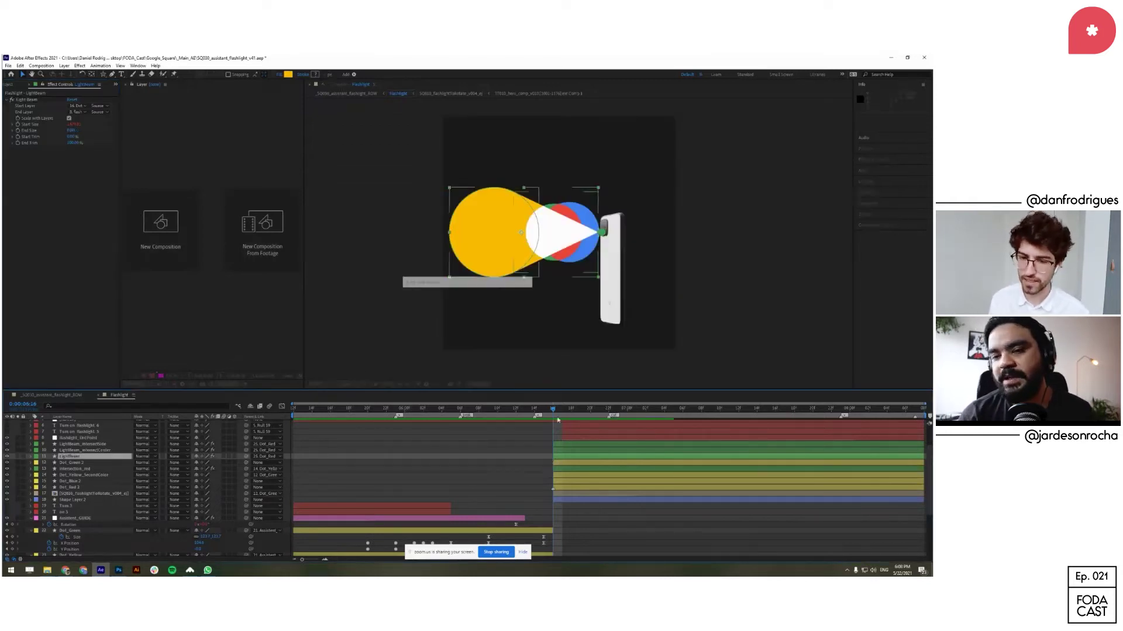
# Step: Inspect the Light Beam and Set Matte effects applied to the topmost LightBeam intersection layer
pyautogui.moveTo(553, 412)
pyautogui.mouseDown()
pyautogui.moveTo(602, 412)
pyautogui.moveTo(555, 421)
pyautogui.mouseUp()
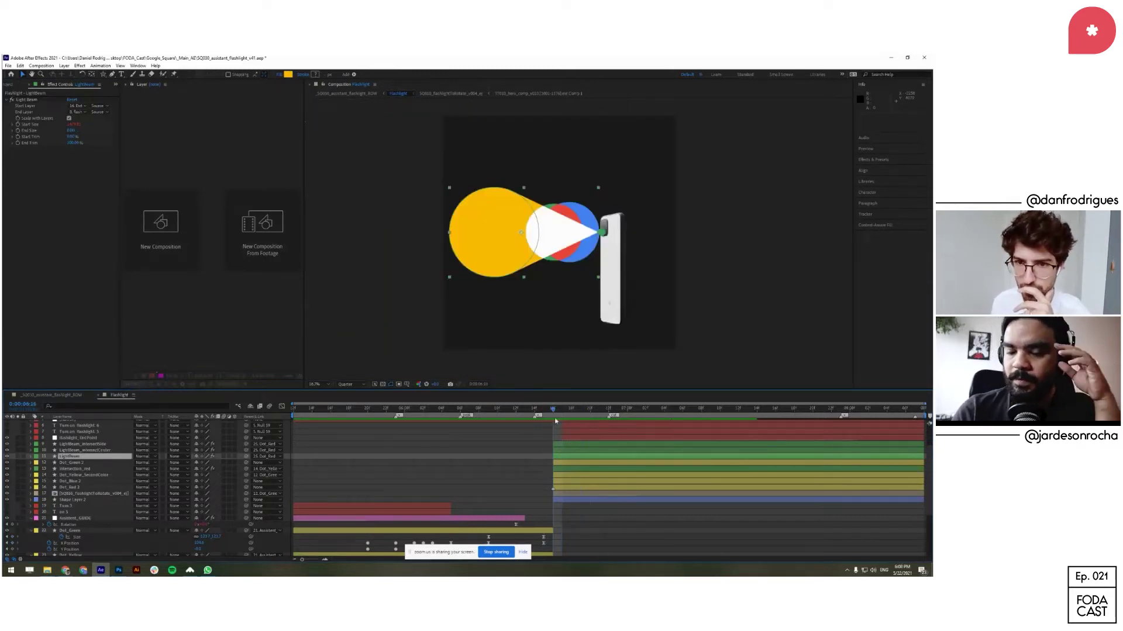
pyautogui.click(504, 243)
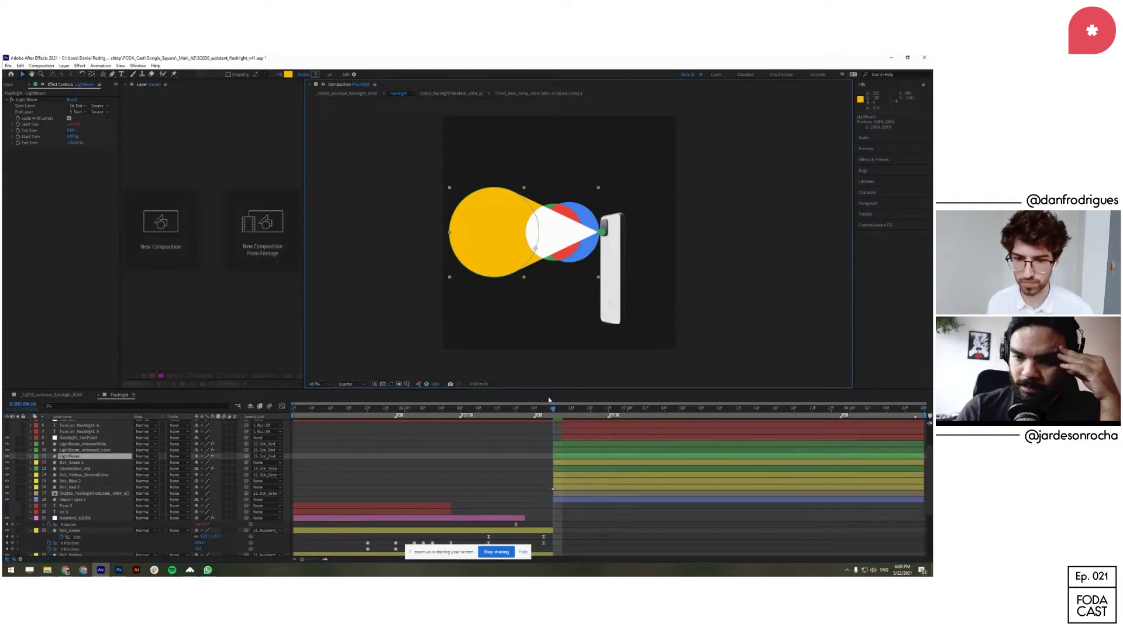
pyautogui.click(111, 456)
pyautogui.click(117, 444)
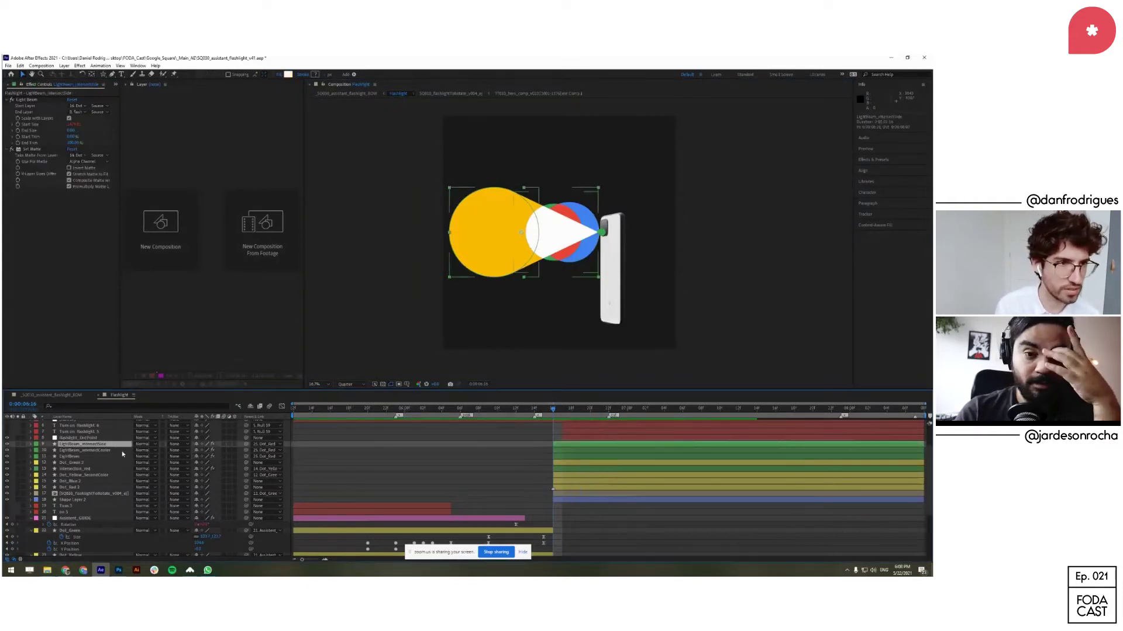
# Step: Move the Dot_Red 2 circle below its original position to demonstrate how the beam follows it
pyautogui.click(92, 488)
pyautogui.moveTo(482, 251)
pyautogui.mouseDown()
pyautogui.moveTo(478, 292)
pyautogui.moveTo(516, 257)
pyautogui.moveTo(502, 221)
pyautogui.moveTo(508, 193)
pyautogui.moveTo(557, 161)
pyautogui.moveTo(549, 181)
pyautogui.moveTo(534, 177)
pyautogui.moveTo(493, 249)
pyautogui.mouseUp()
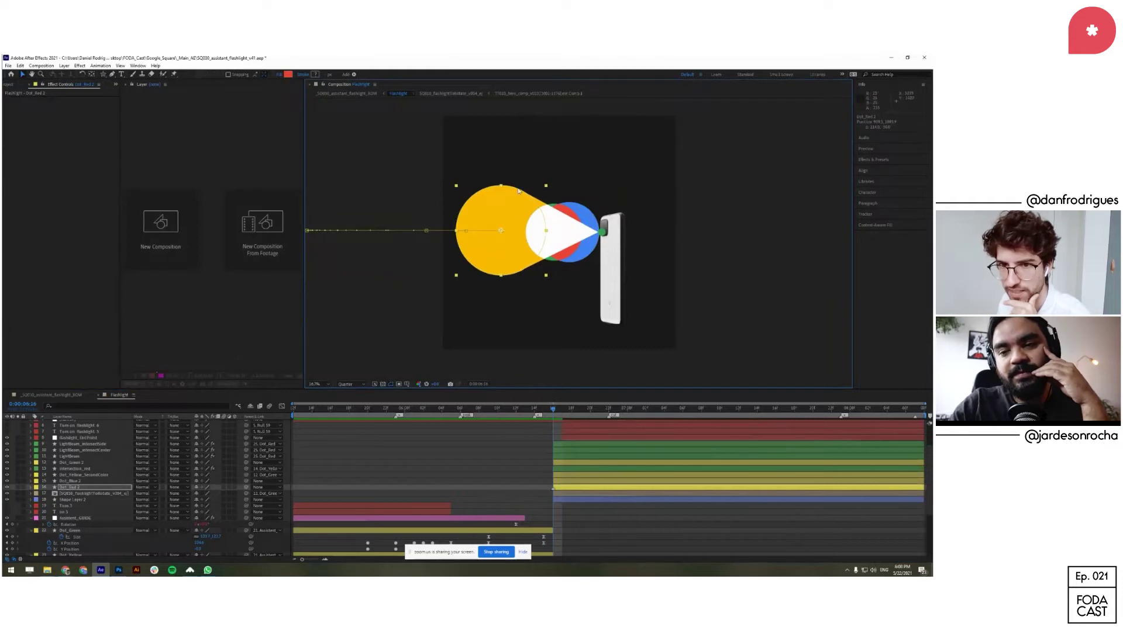
pyautogui.moveTo(510, 261); pyautogui.dragTo(522, 299)
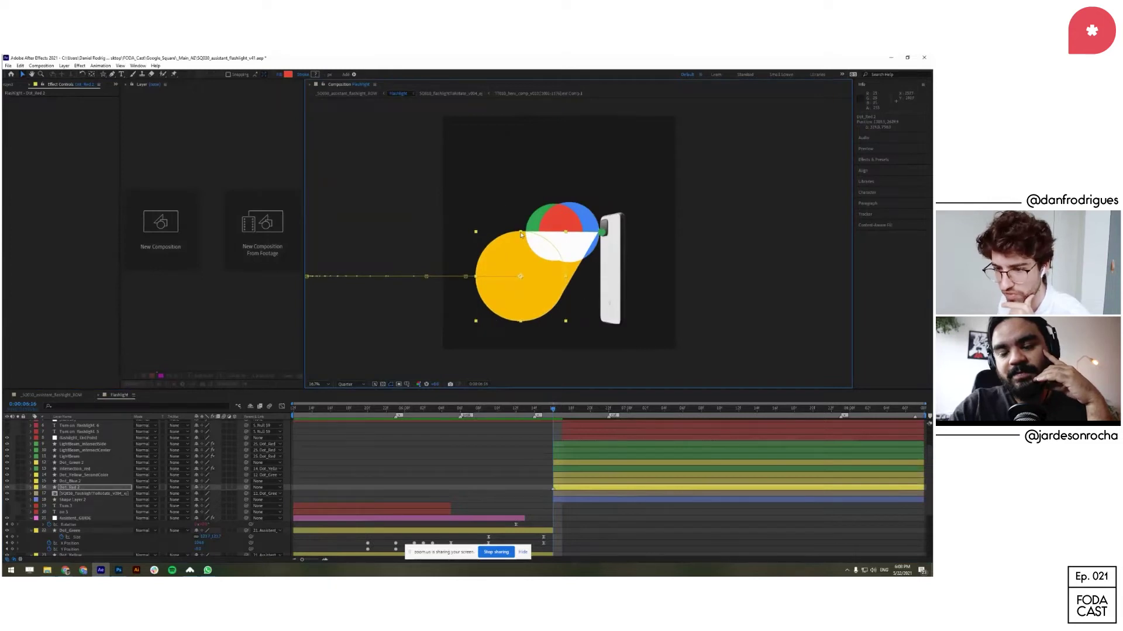
pyautogui.moveTo(527, 309)
pyautogui.mouseDown()
pyautogui.moveTo(520, 280)
pyautogui.moveTo(519, 307)
pyautogui.mouseUp()
# Step: Try rotating the Dot_Red 2 circle to see how the beam reacts, and undo the rotation and the preceding moves
pyautogui.press('r')
pyautogui.moveTo(207, 494); pyautogui.dragTo(199, 494)
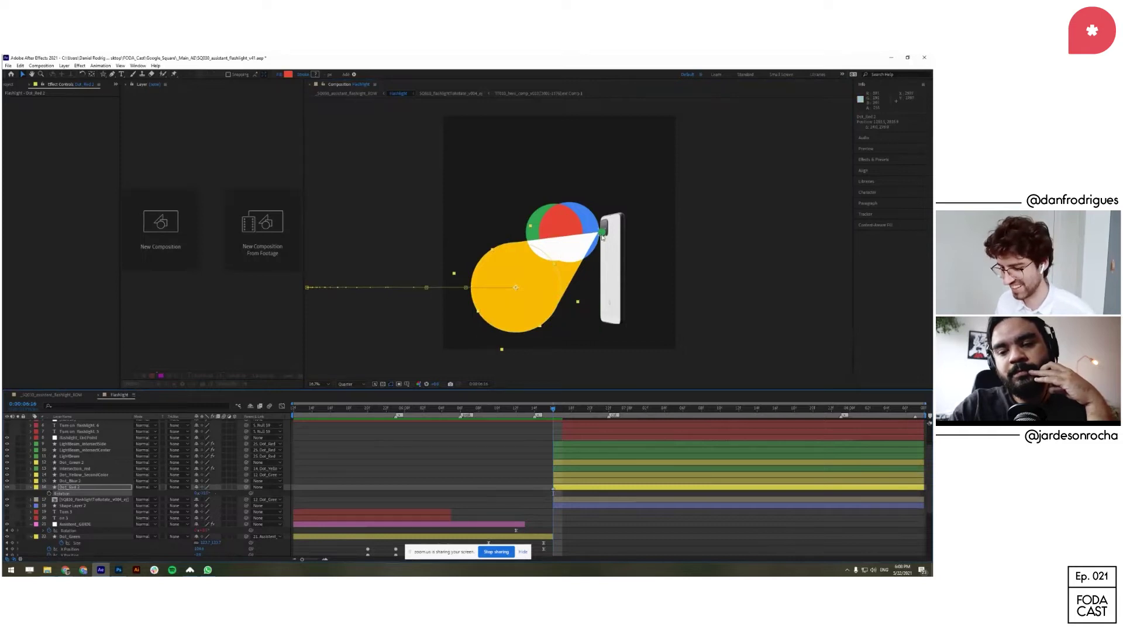
pyautogui.hotkey('ctrl', 'z')
pyautogui.hotkey('ctrl', 'z')
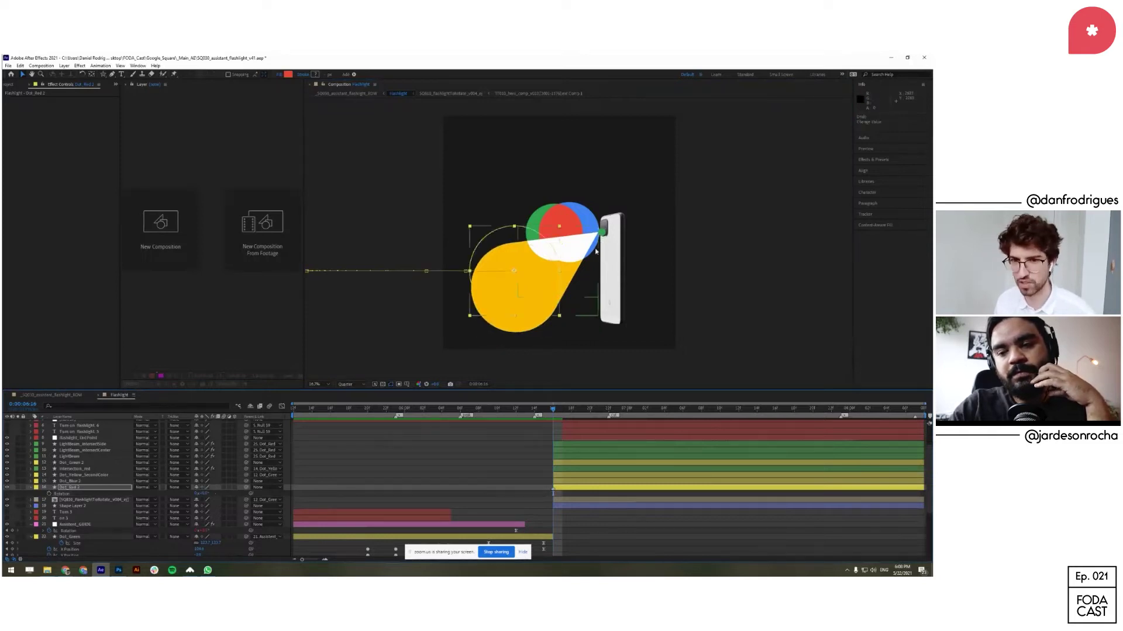
pyautogui.hotkey('ctrl', 'z')
pyautogui.hotkey('ctrl', 'z')
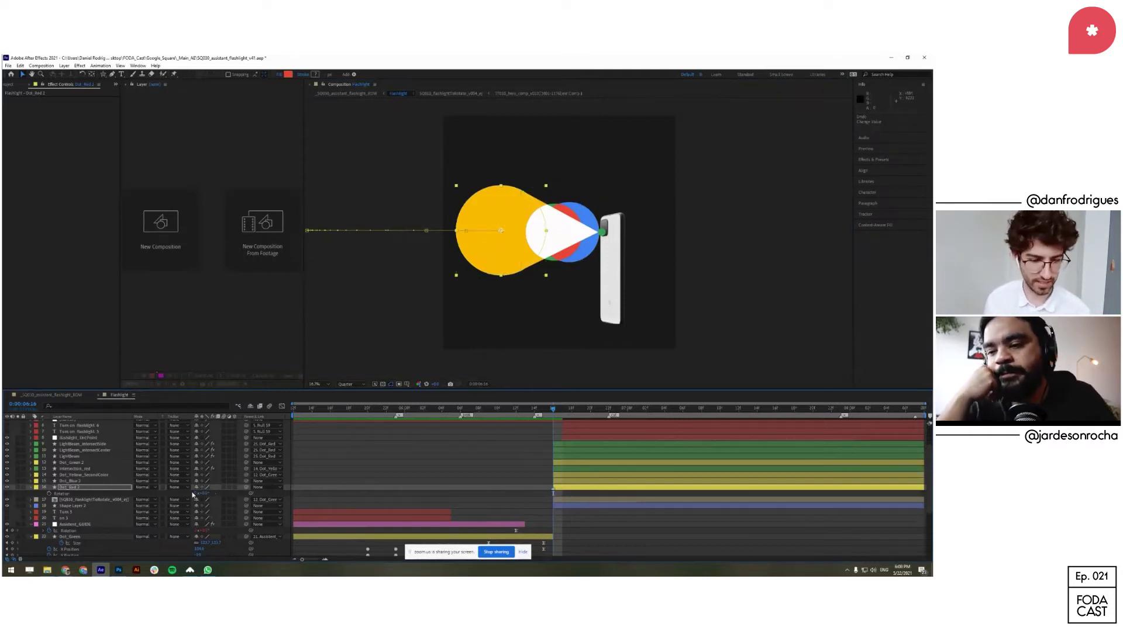
# Step: Show Dot_Red 2's animated properties, try a different Size on the circle, and undo back to the full flashlight view
pyautogui.press('u')
pyautogui.moveTo(206, 495); pyautogui.dragTo(121, 485)
pyautogui.moveTo(176, 430); pyautogui.dragTo(173, 466)
pyautogui.hotkey('ctrl', 'z')
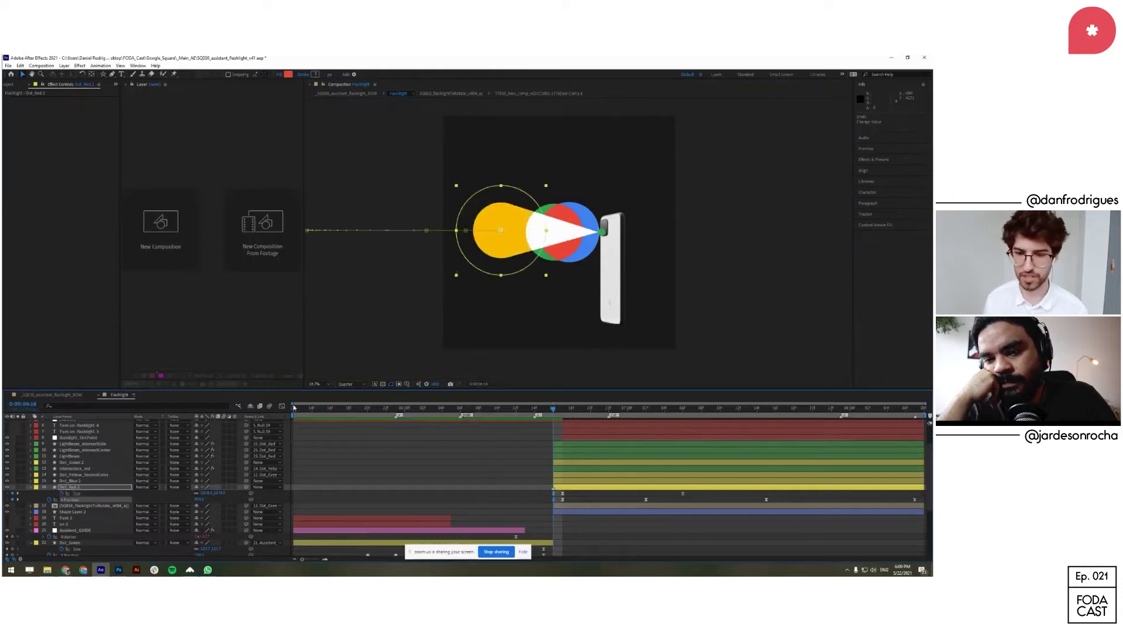
pyautogui.hotkey('ctrl', 'z')
pyautogui.hotkey('ctrl', 'z')
pyautogui.hotkey('ctrl', 'z')
pyautogui.hotkey('ctrl', 'z')
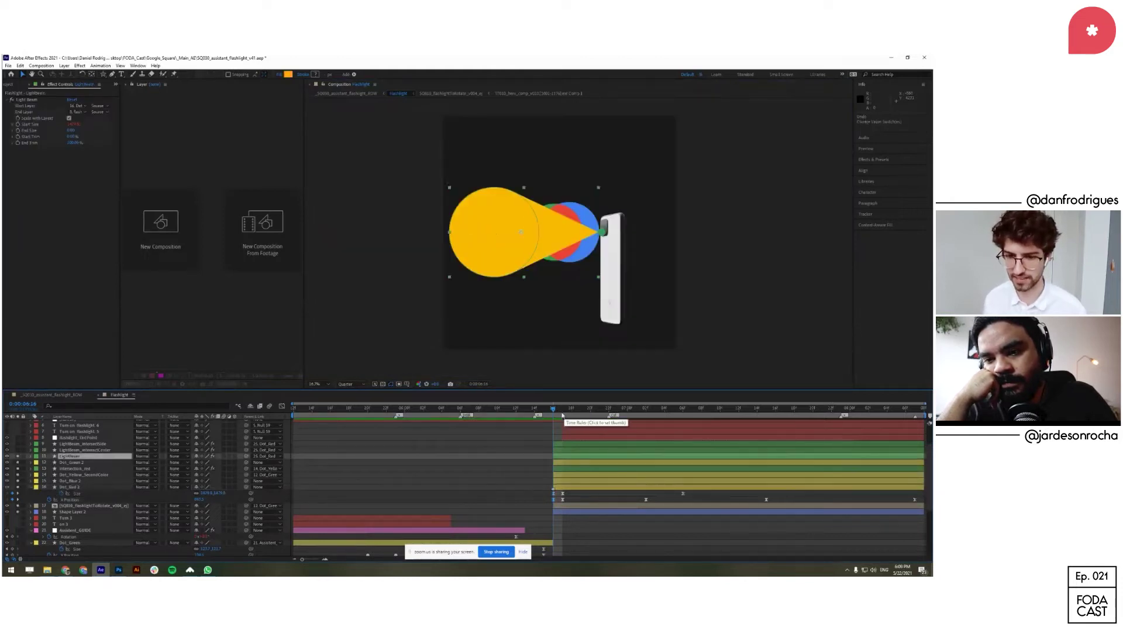
pyautogui.hotkey('ctrl', 'z')
pyautogui.hotkey('ctrl', 'z')
pyautogui.hotkey('ctrl', 'z')
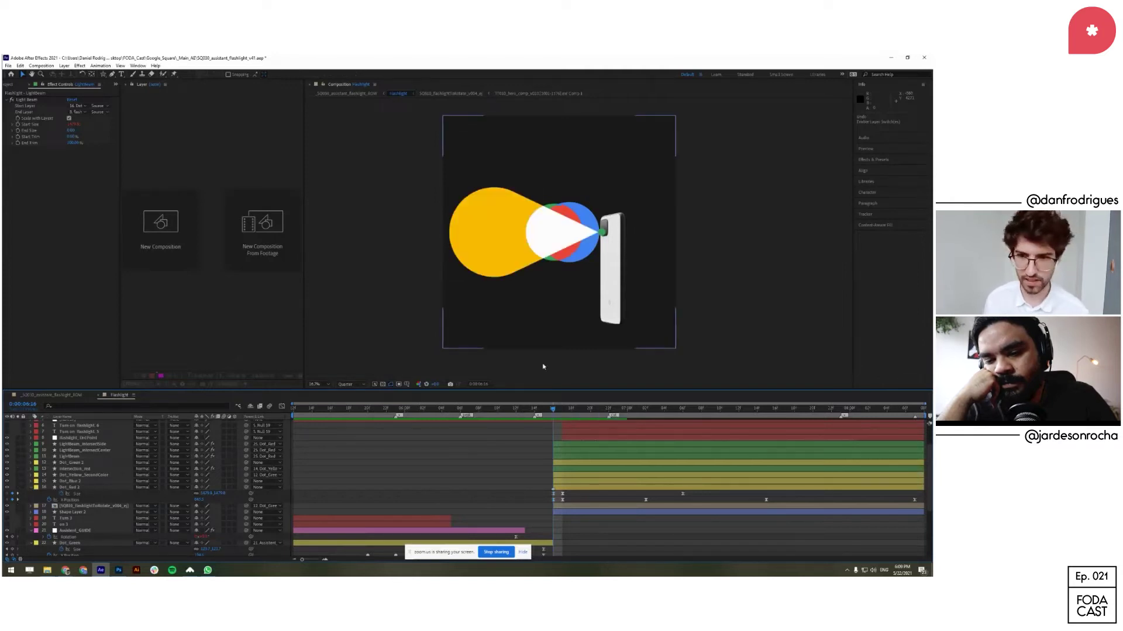
# Step: Advance a few frames to the wider beam and reveal the keyframes of Dot_Yellow_SecondColor and Dot_Blue 2
pyautogui.moveTo(554, 413)
pyautogui.mouseDown()
pyautogui.moveTo(579, 410)
pyautogui.moveTo(562, 411)
pyautogui.mouseUp()
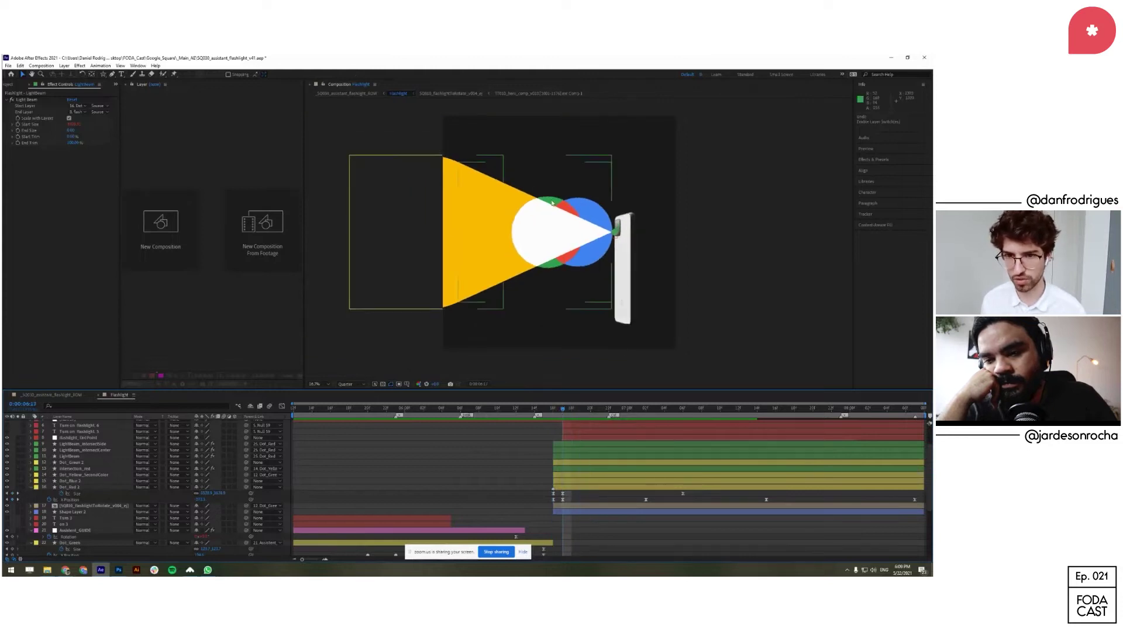
pyautogui.click(569, 470)
pyautogui.click(570, 476)
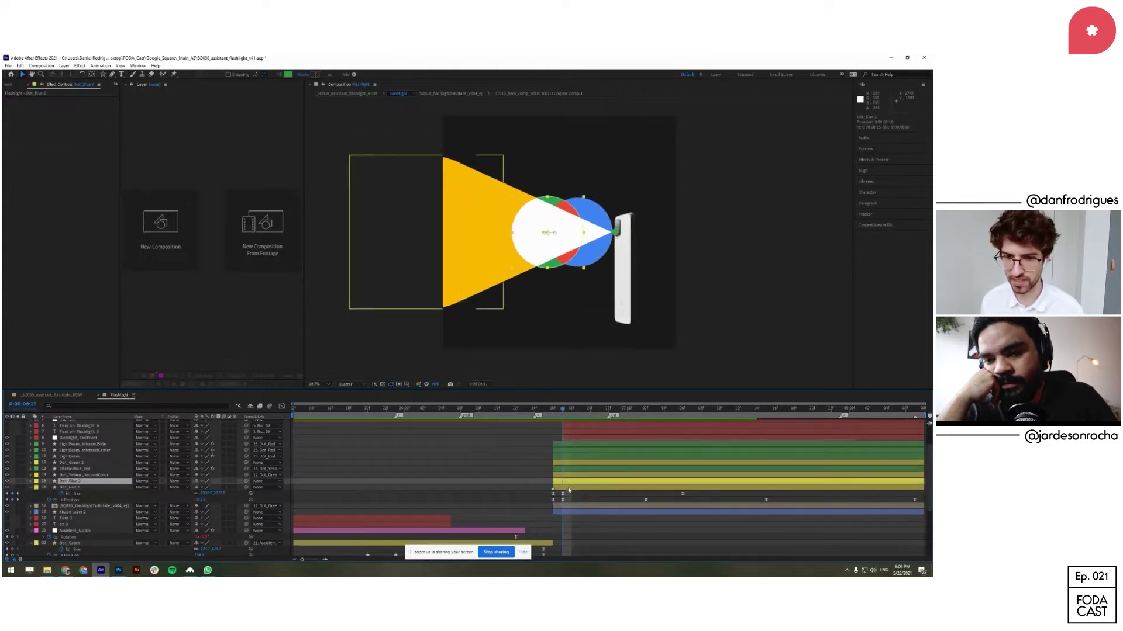
pyautogui.keyDown('shift'); pyautogui.click(572, 480); pyautogui.keyUp('shift')
pyautogui.press('u')
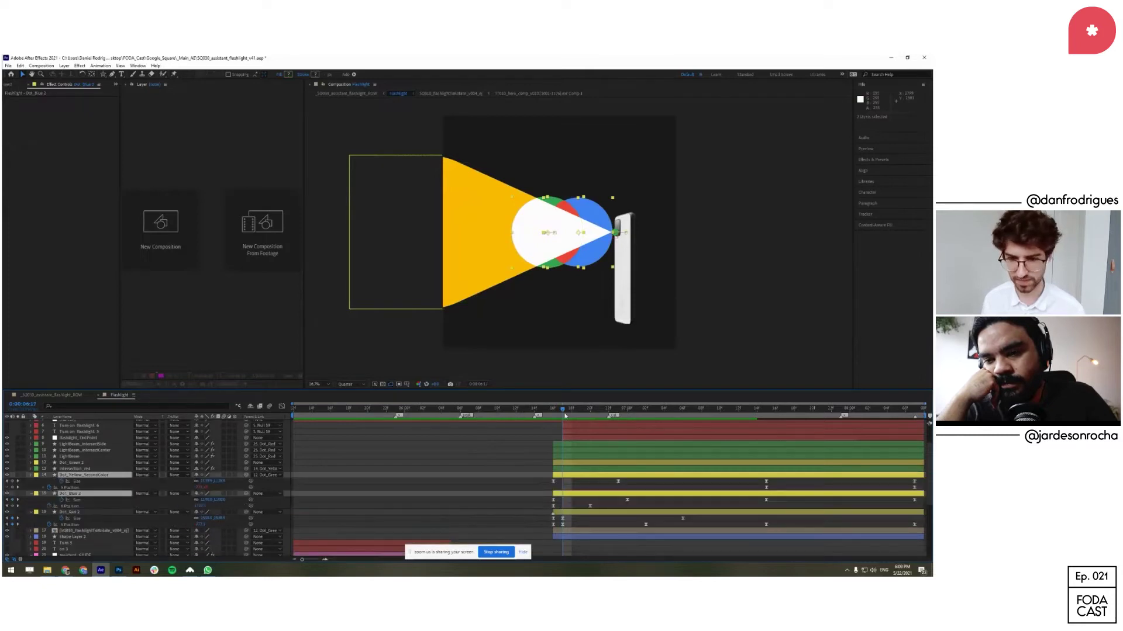
# Step: Try moving the Dot_Yellow_SecondColor and Dot_Blue 2 circles to demonstrate their overlap, and undo the moves
pyautogui.click(581, 481)
pyautogui.click(582, 475)
pyautogui.moveTo(586, 232); pyautogui.dragTo(567, 285)
pyautogui.hotkey('ctrl', 'z')
pyautogui.click(584, 479)
pyautogui.click(576, 497)
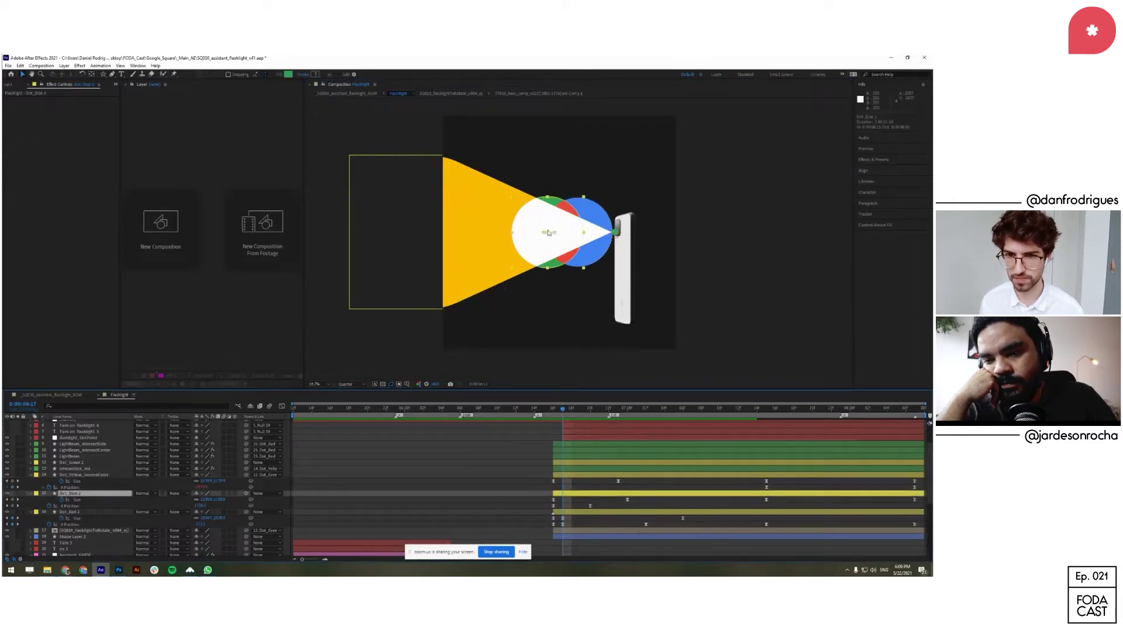
pyautogui.moveTo(562, 239); pyautogui.dragTo(623, 193)
pyautogui.hotkey('ctrl', 'z')
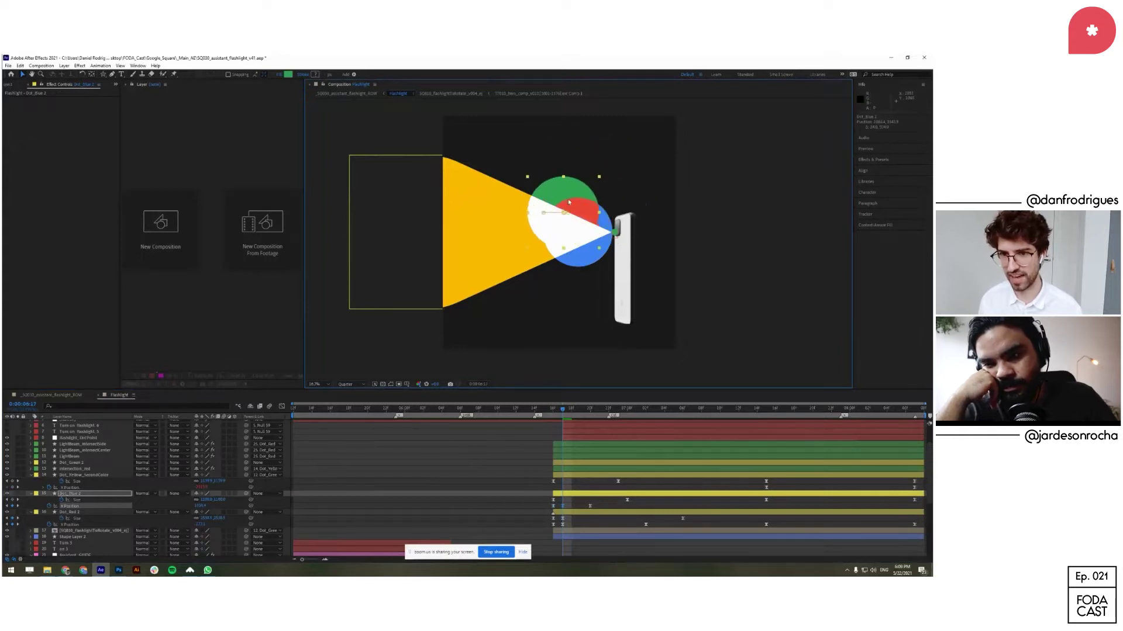
pyautogui.hotkey('ctrl', 'z')
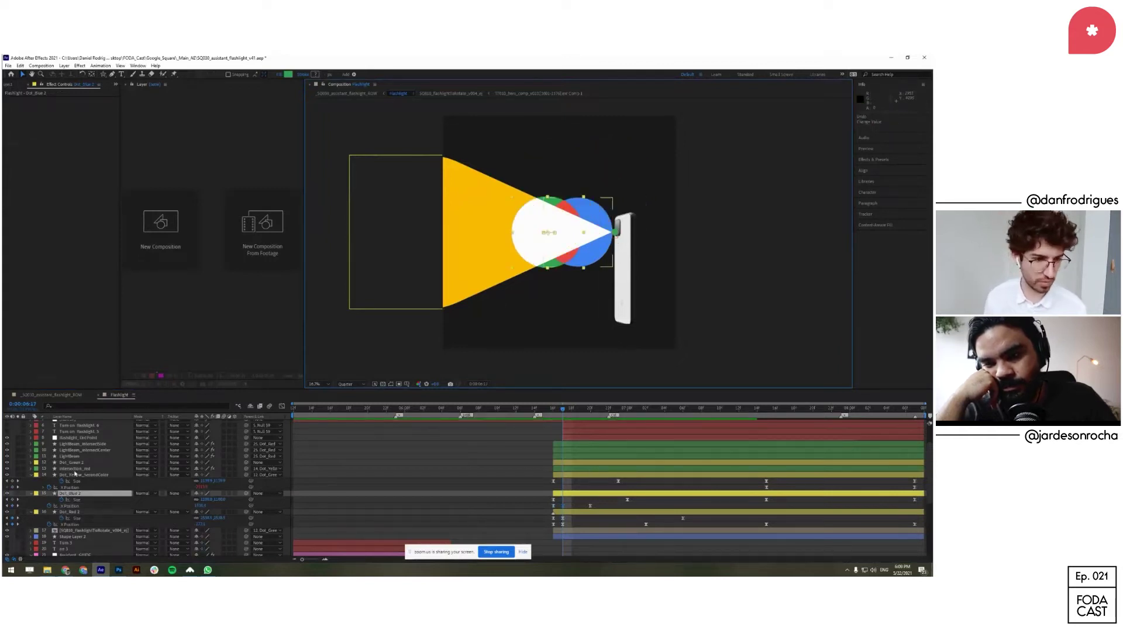
# Step: Examine the layers from Dot_Yellow_SecondColor up to Flashlight_EndPoint, including the effect settings of the intersection and LightBeam layers
pyautogui.click(75, 469)
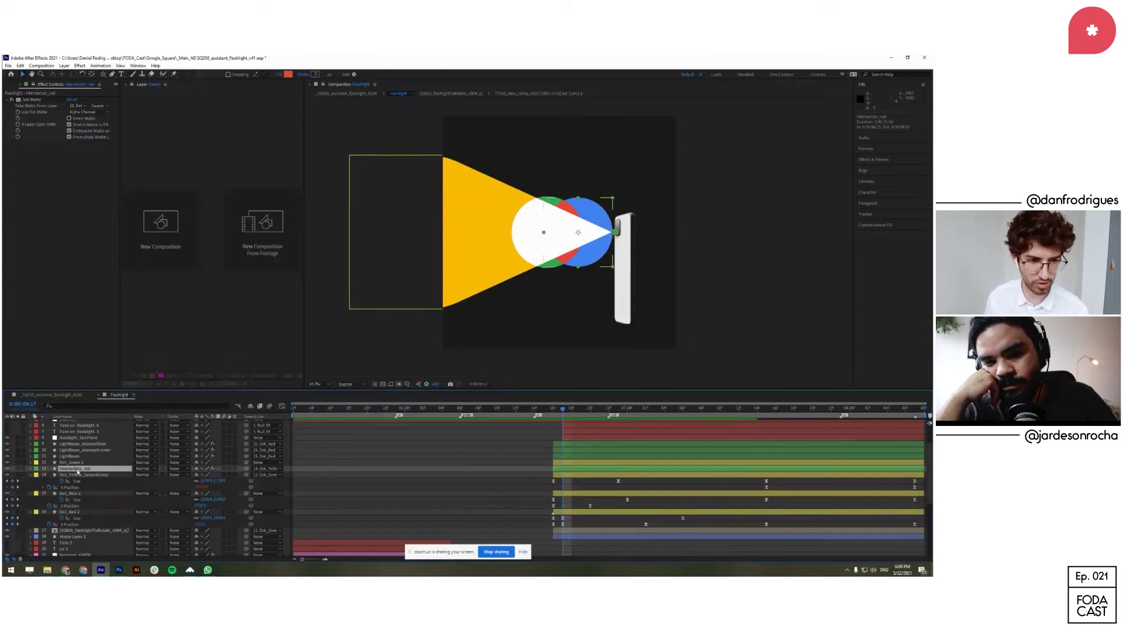
pyautogui.click(78, 463)
pyautogui.click(76, 474)
pyautogui.click(79, 469)
pyautogui.click(80, 462)
pyautogui.click(82, 456)
pyautogui.click(84, 451)
pyautogui.click(84, 444)
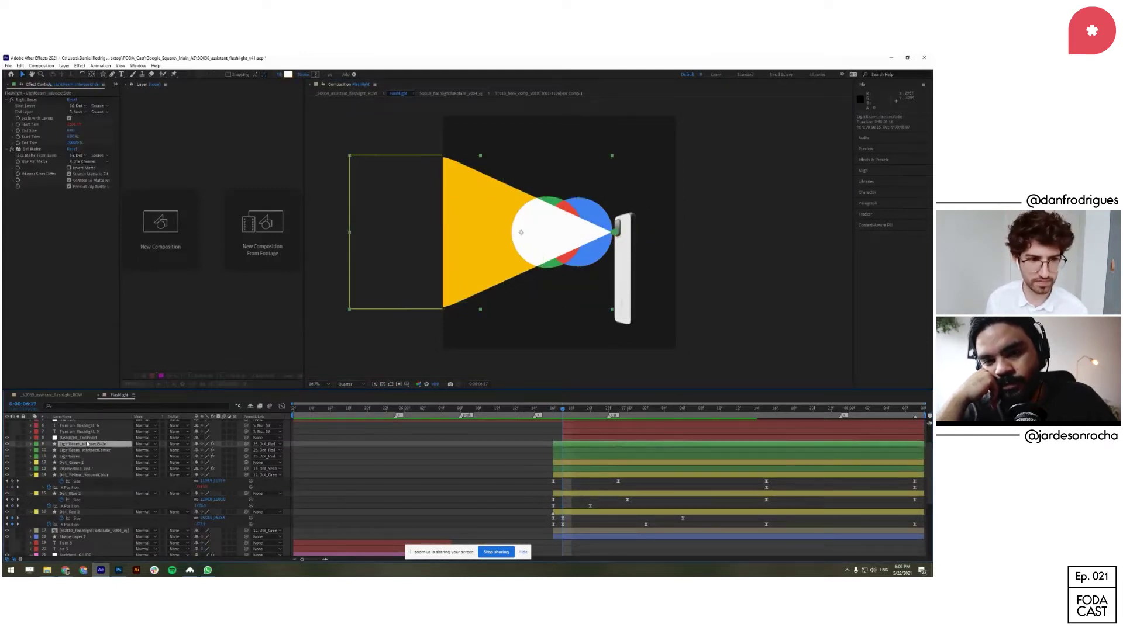
pyautogui.click(86, 438)
pyautogui.moveTo(88, 469); pyautogui.dragTo(88, 467)
pyautogui.click(94, 473)
pyautogui.scroll(1, 98, 475)
# Step: Inspect the intersection_red layer's parent link to Dot_Yellow_SecondColor and its Set Matte effect, testing the overlap by shifting the shape
pyautogui.click(98, 474)
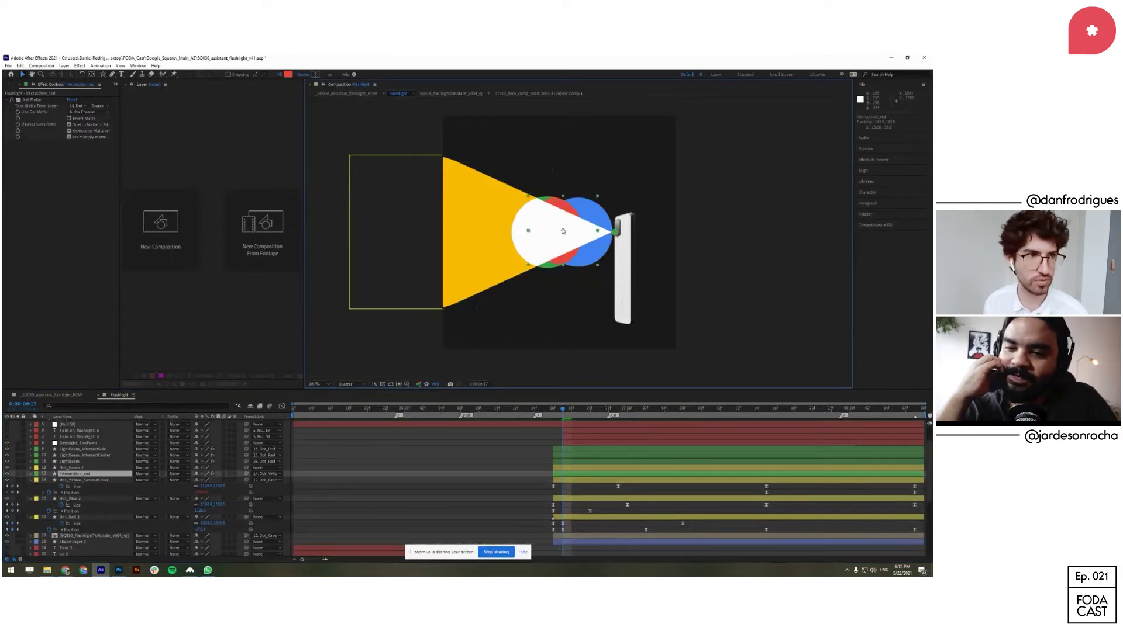
pyautogui.click(266, 474)
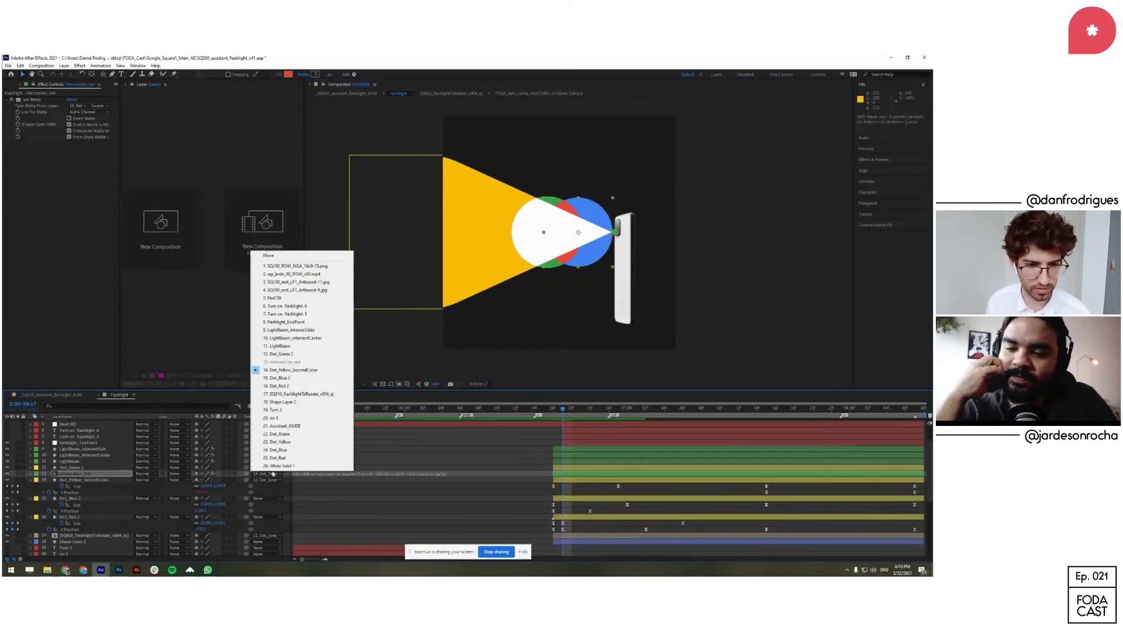
pyautogui.click(277, 370)
pyautogui.click(32, 102)
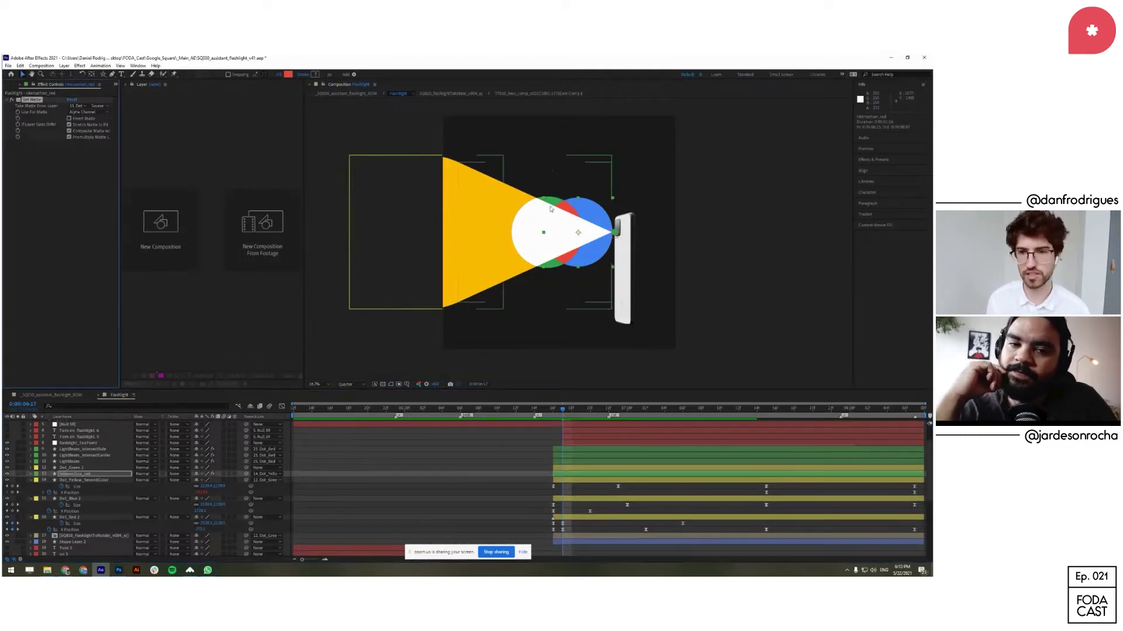
pyautogui.moveTo(562, 228); pyautogui.dragTo(552, 207)
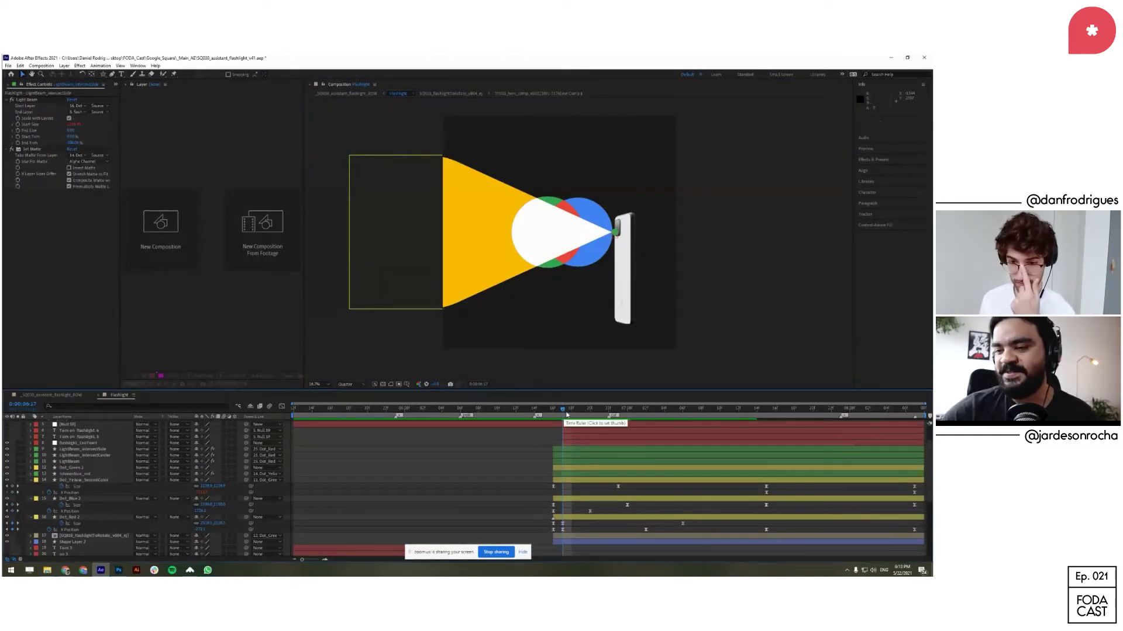
# Step: Scrub through the widening flashlight beam and play back the animation from where the beam opens
pyautogui.moveTo(566, 415); pyautogui.dragTo(682, 439)
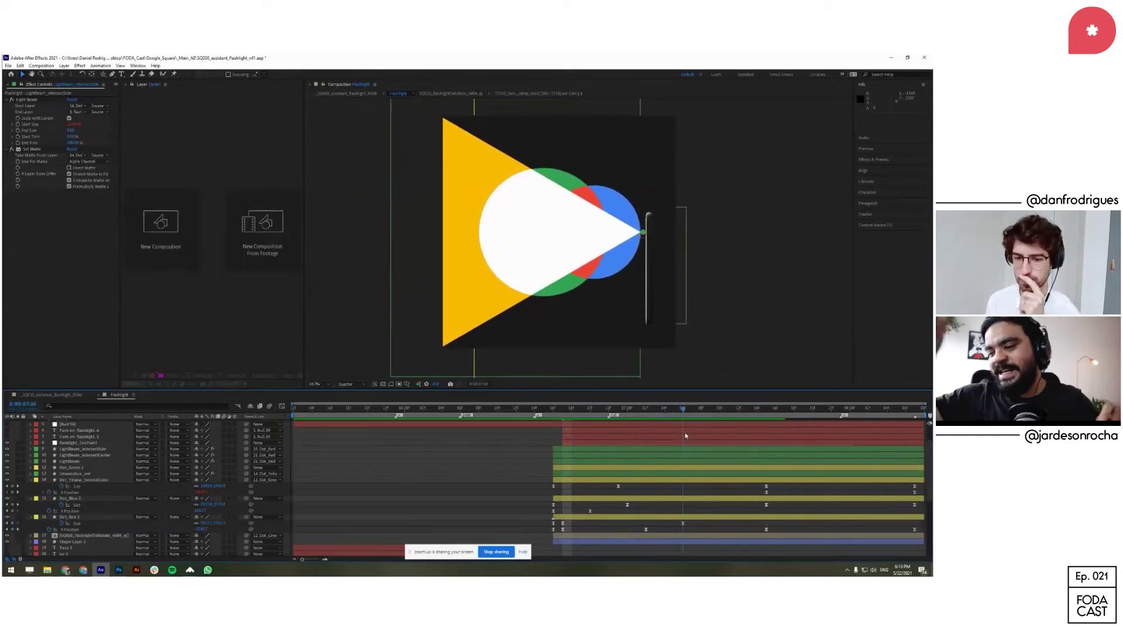
pyautogui.moveTo(443, 556); pyautogui.dragTo(449, 549)
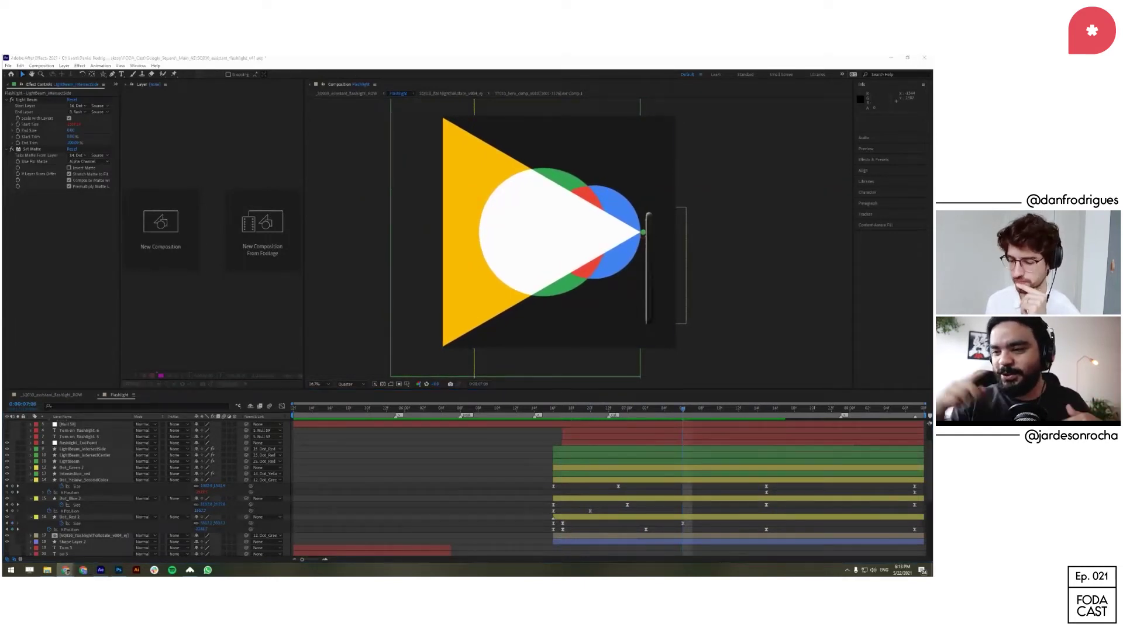
pyautogui.click(523, 466)
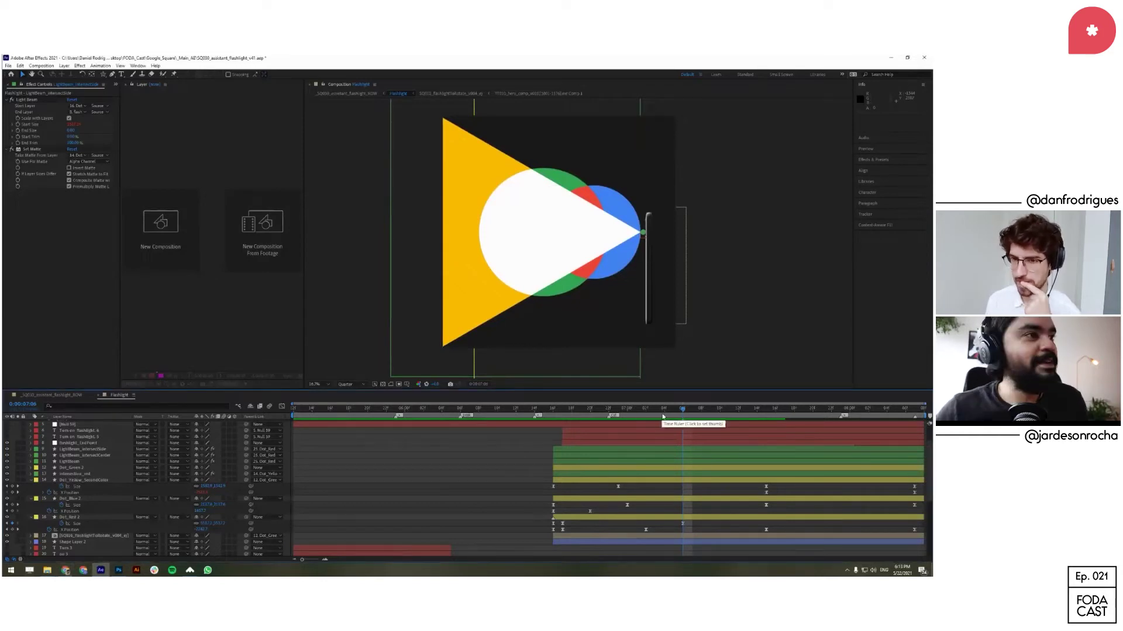
pyautogui.moveTo(671, 413); pyautogui.dragTo(562, 418)
pyautogui.press('space')
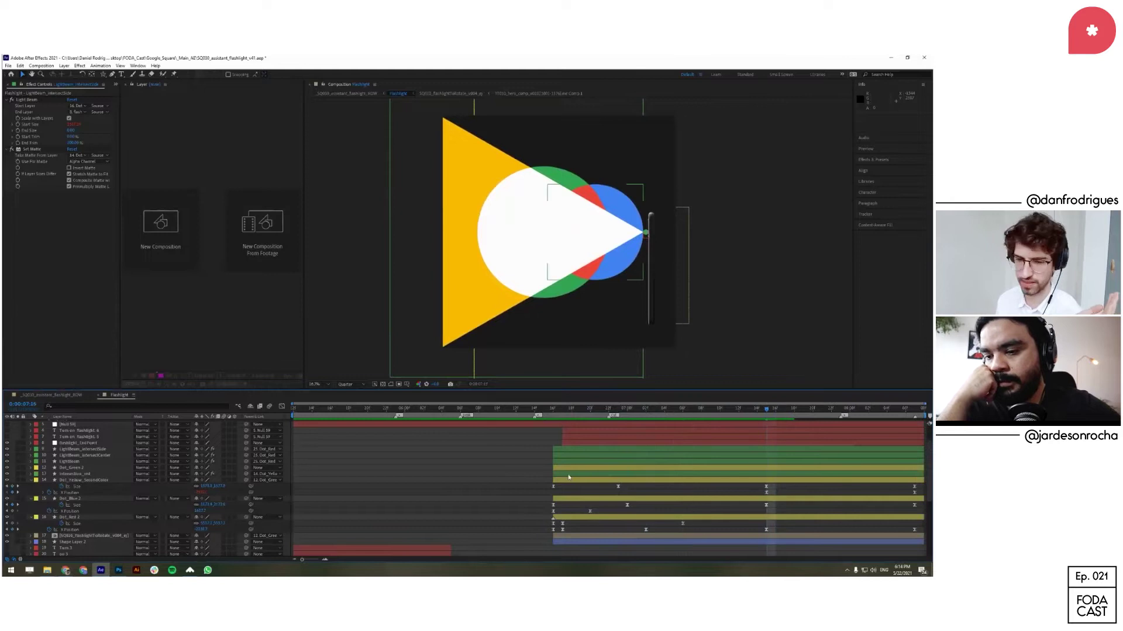
# Step: Collapse Dot_Yellow_SecondColor's properties and examine its track matte options beside the intersection_red and Dot_Green 2 layers
pyautogui.click(39, 480)
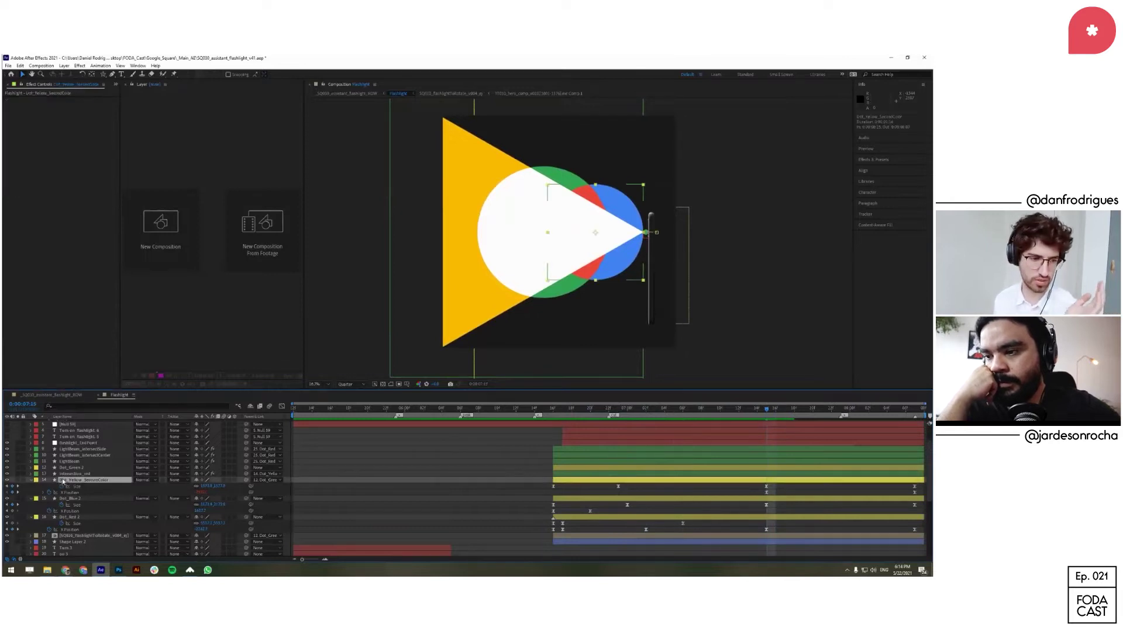
pyautogui.click(31, 481)
pyautogui.click(174, 480)
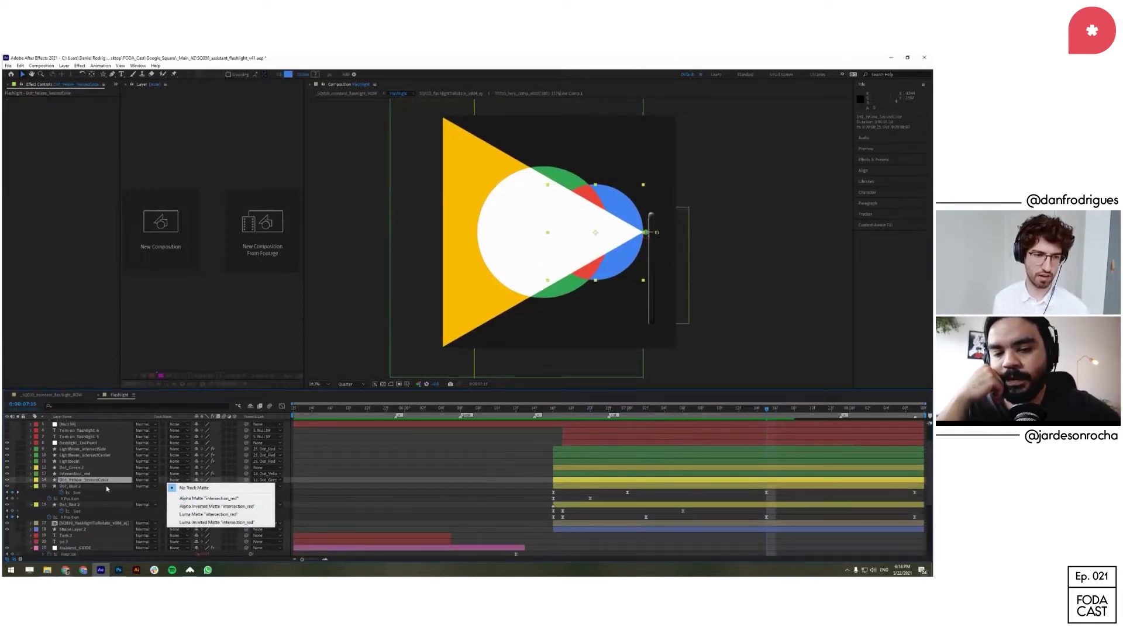
pyautogui.click(106, 480)
pyautogui.click(106, 474)
pyautogui.click(105, 480)
pyautogui.click(106, 475)
pyautogui.click(106, 468)
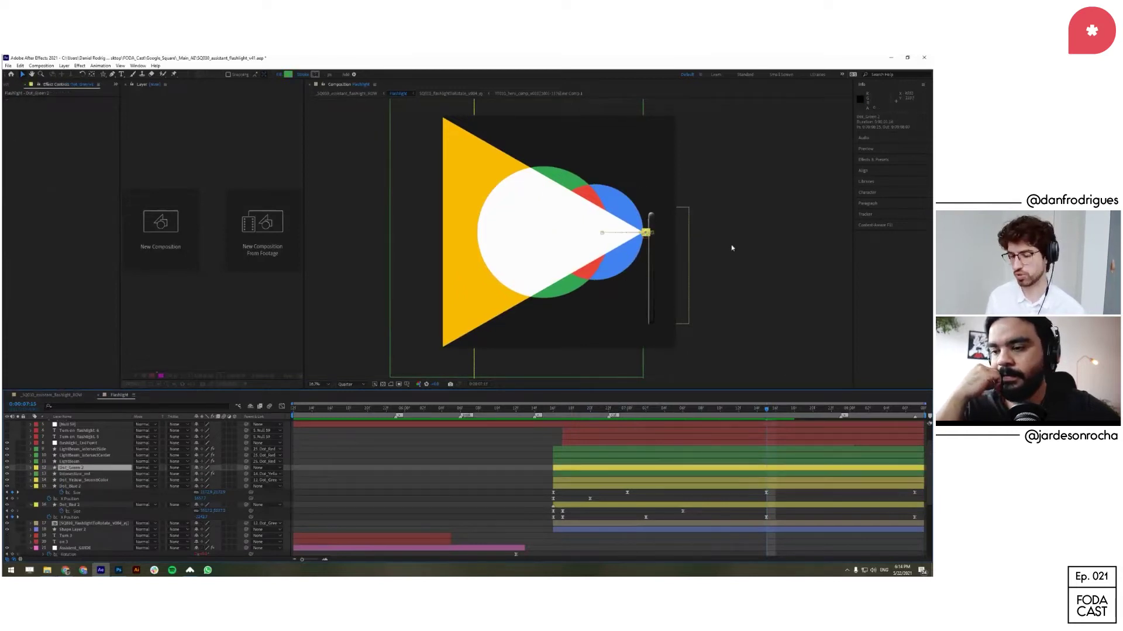
pyautogui.click(514, 475)
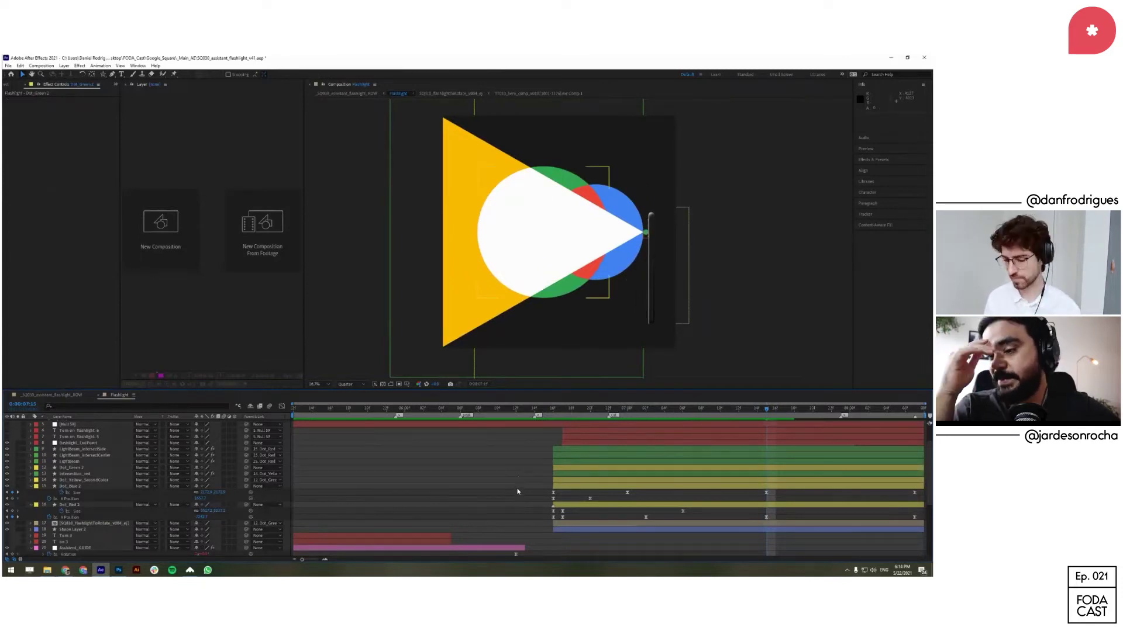
# Step: Duplicate the Dot_Red 2 layer and remove the Size and X Position keyframes from the copy
pyautogui.click(79, 456)
pyautogui.click(80, 461)
pyautogui.click(81, 474)
pyautogui.click(83, 487)
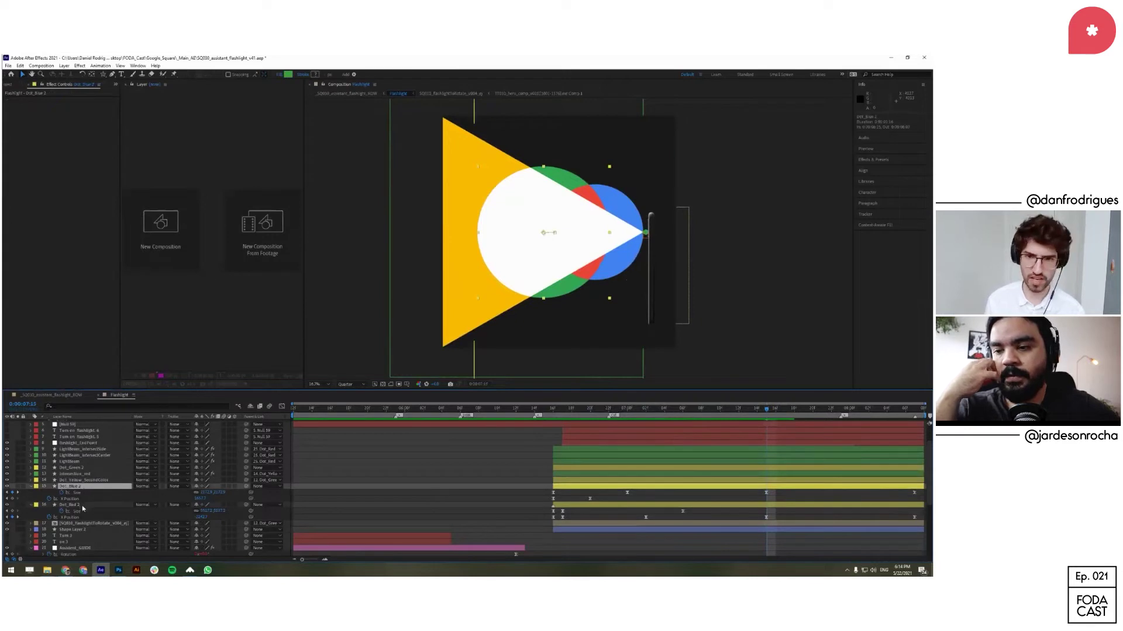
pyautogui.click(75, 504)
pyautogui.click(81, 524)
pyautogui.click(86, 507)
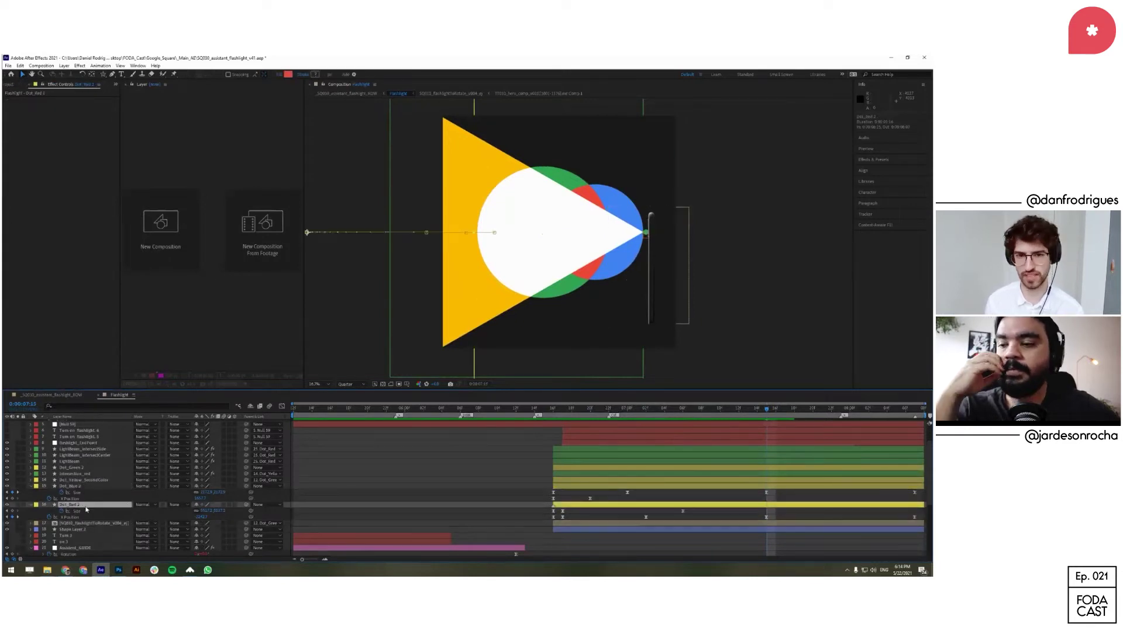
pyautogui.hotkey('ctrl', 'd')
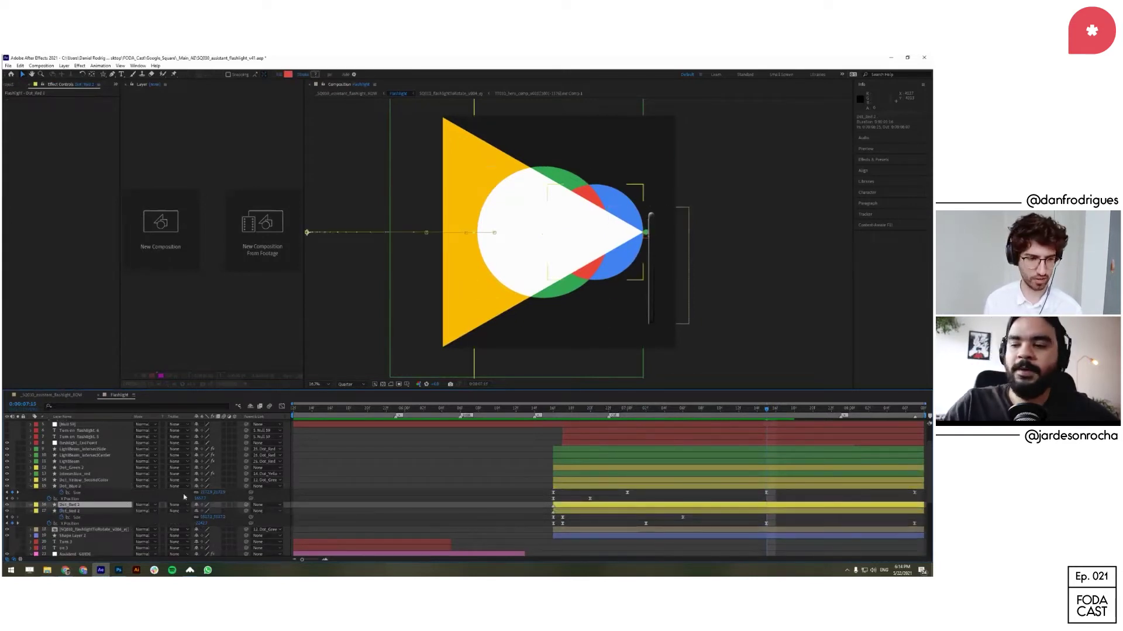
pyautogui.press('u')
pyautogui.click(61, 511)
pyautogui.click(49, 518)
# Step: Rename the duplicated red circle layer as Dot_Red_mask
pyautogui.click(74, 506)
pyautogui.press('Return')
pyautogui.write('Dot_Red_mask')
pyautogui.press('Return')
pyautogui.click(37, 506)
pyautogui.click(48, 505)
# Step: Set the Dot_Red 2 layer's track matte to Alpha, using Dot_Red_mask as the matte
pyautogui.click(88, 523)
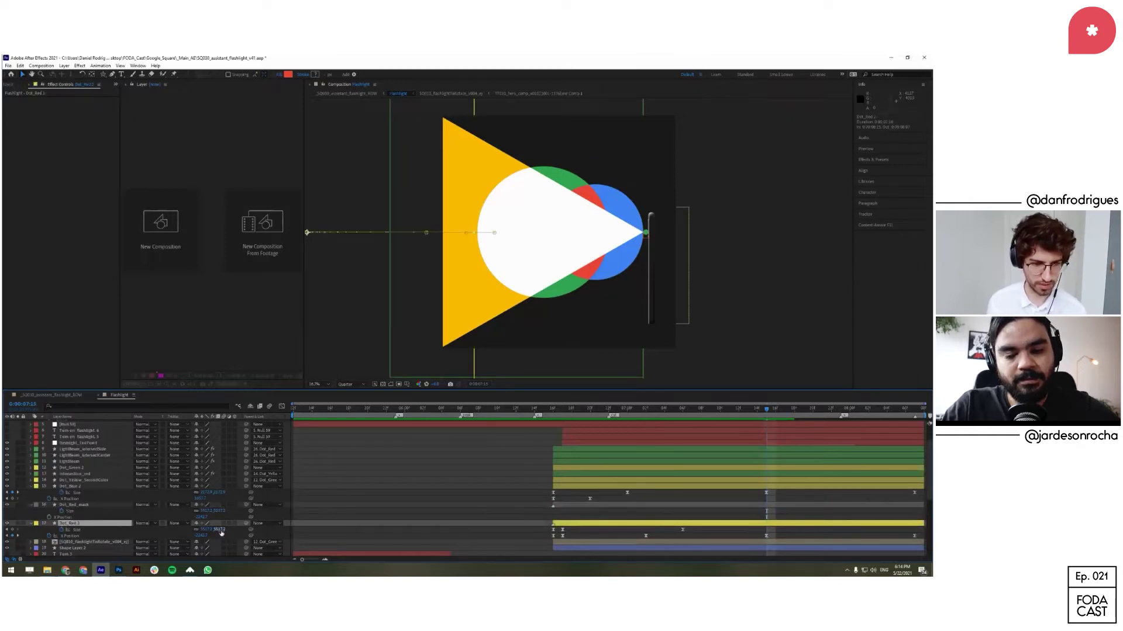
pyautogui.click(181, 524)
pyautogui.click(193, 489)
# Step: Link Dot_Red_mask's Size to Dot_Red 2's Size with an expression, and parent the mask layer to Dot_Red 2
pyautogui.click(82, 505)
pyautogui.hotkey('alt', 'shift', '=')
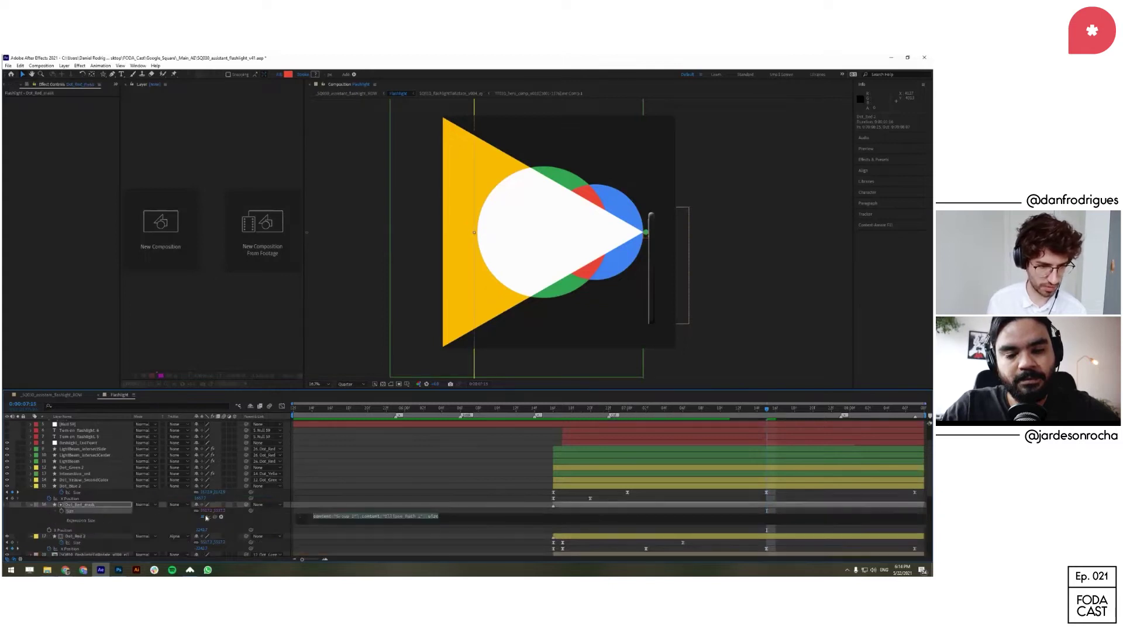
pyautogui.moveTo(214, 519); pyautogui.dragTo(76, 543)
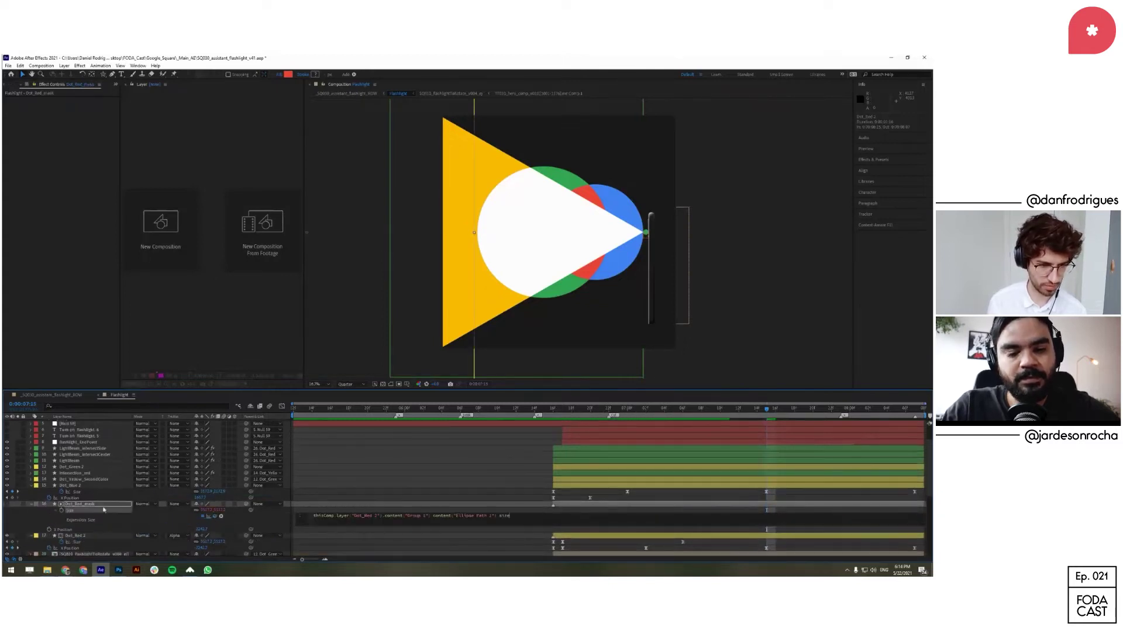
pyautogui.moveTo(246, 504); pyautogui.dragTo(55, 535)
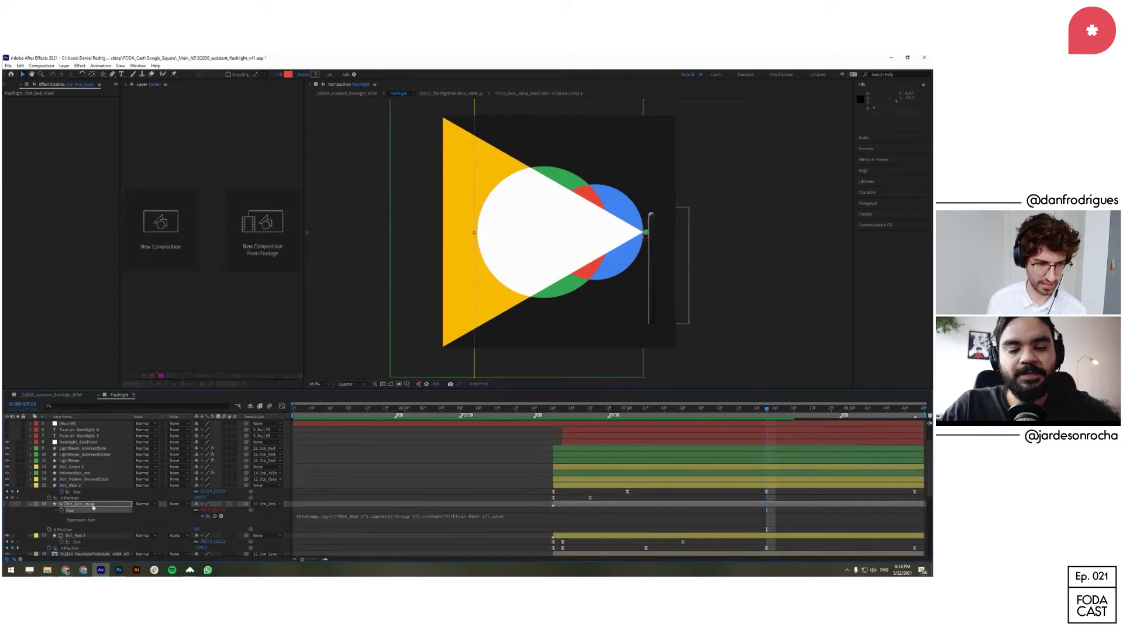
pyautogui.click(56, 512)
pyautogui.click(609, 504)
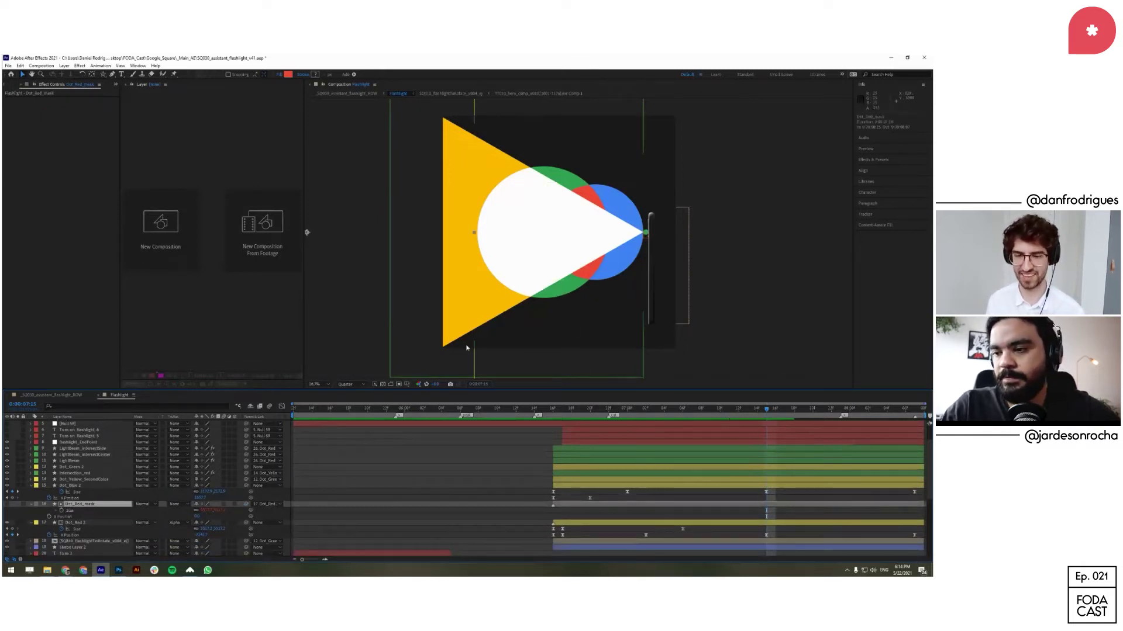
pyautogui.click(645, 522)
pyautogui.click(659, 502)
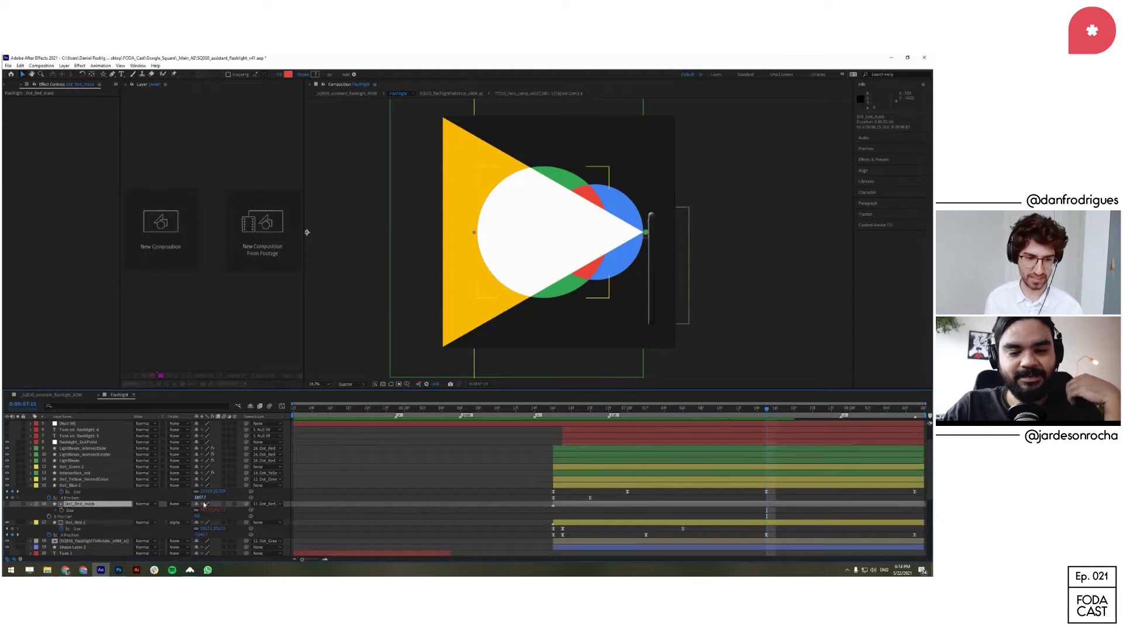
# Step: Make the Dot_Red_mask layer shy and hide shy layers in the timeline
pyautogui.press('Delete')
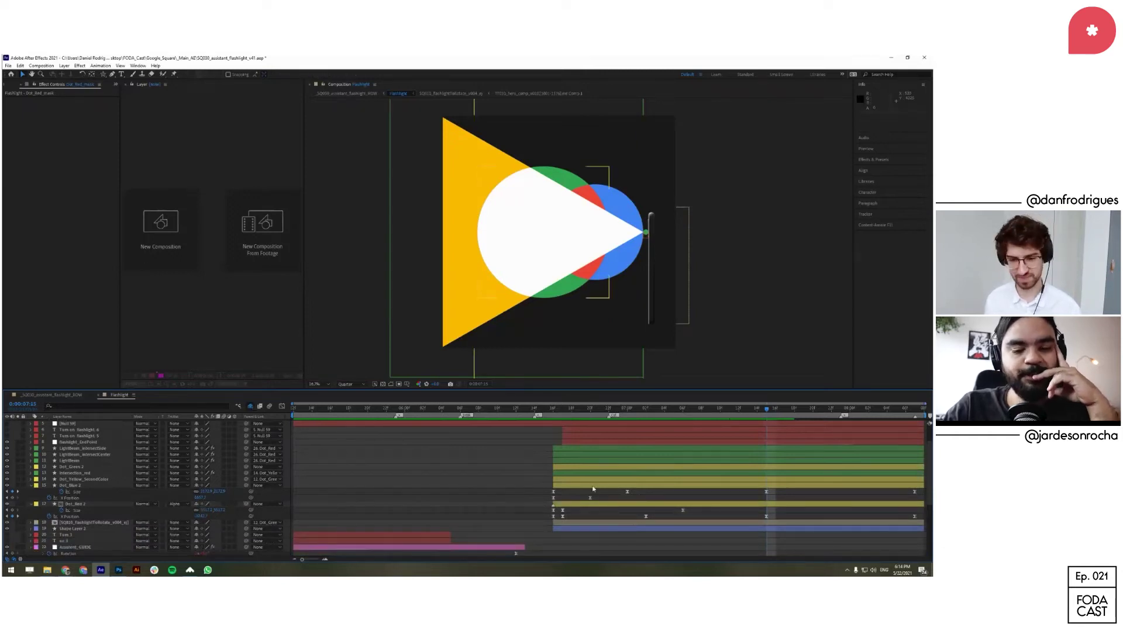
pyautogui.hotkey('ctrl', 'z')
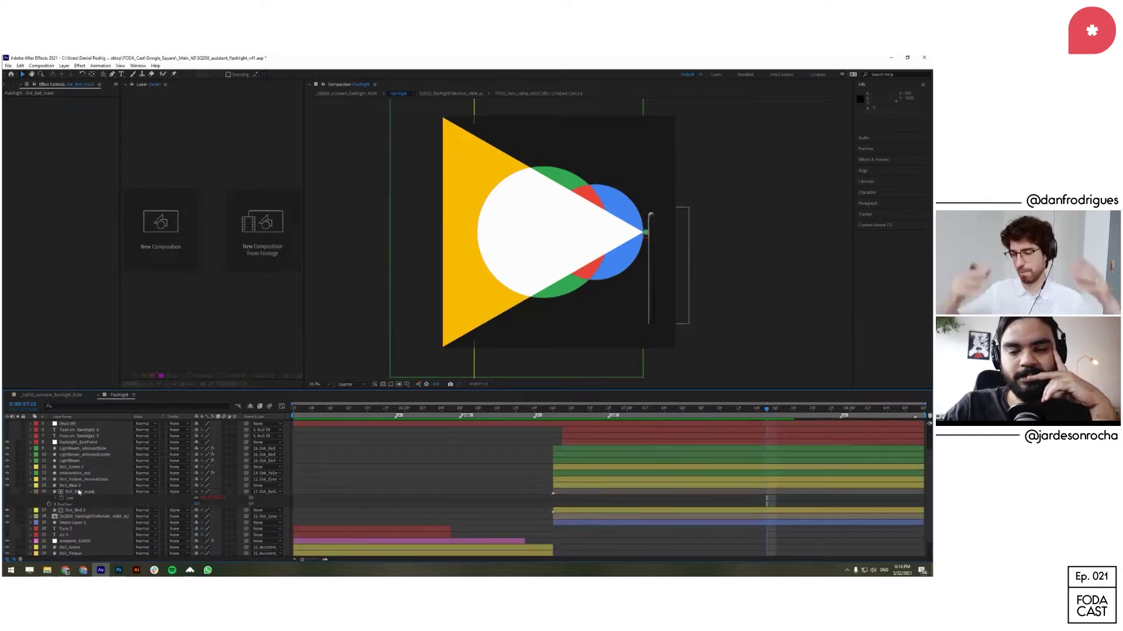
pyautogui.click(32, 492)
pyautogui.click(250, 408)
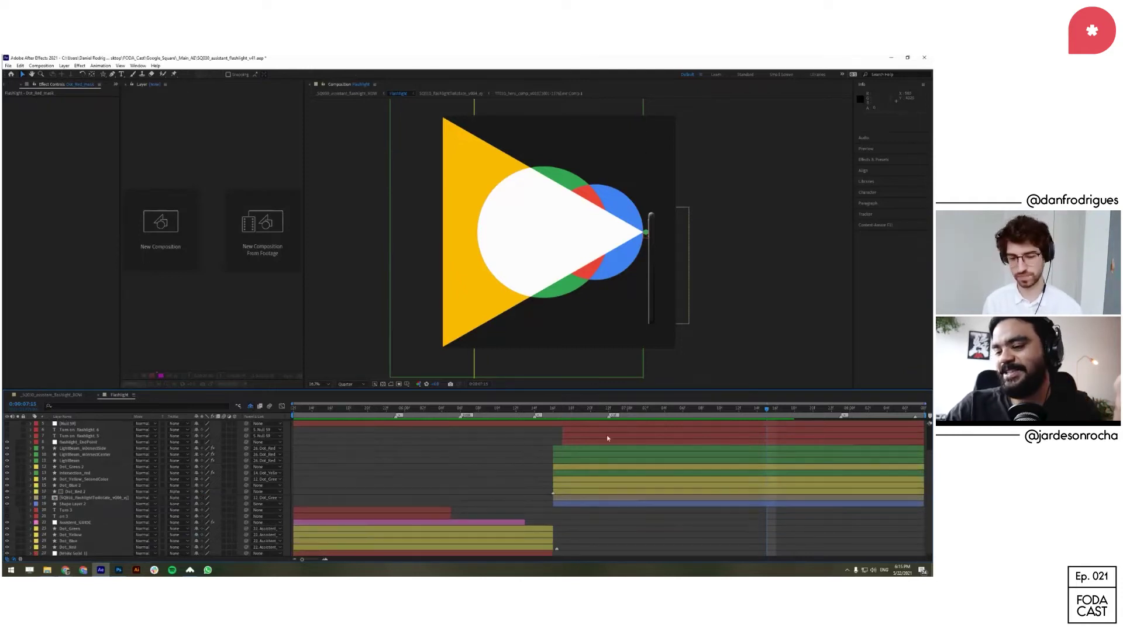
# Step: Fit the Flashlight composition in the viewer and preview the beam and circle intersections growing over time
pyautogui.scroll(-2, 665, 360)
pyautogui.scroll(2, 665, 360)
pyautogui.hotkey('shift', '/')
pyautogui.press('pageup')
pyautogui.press('pageup')
pyautogui.press('pageup')
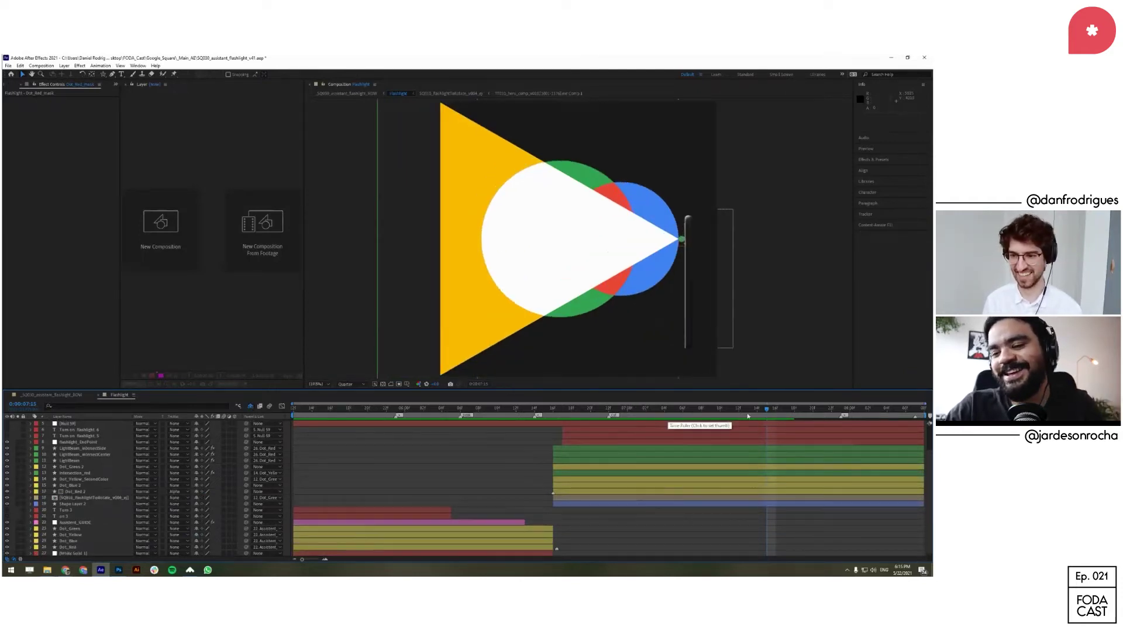
pyautogui.moveTo(671, 416); pyautogui.dragTo(566, 438)
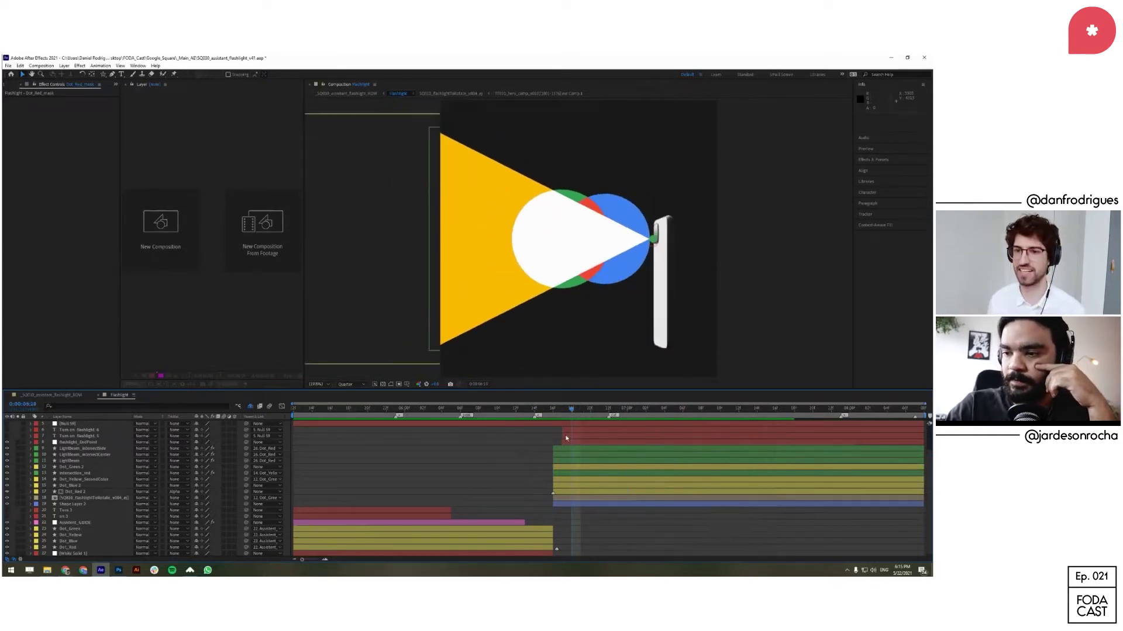
pyautogui.click(508, 170)
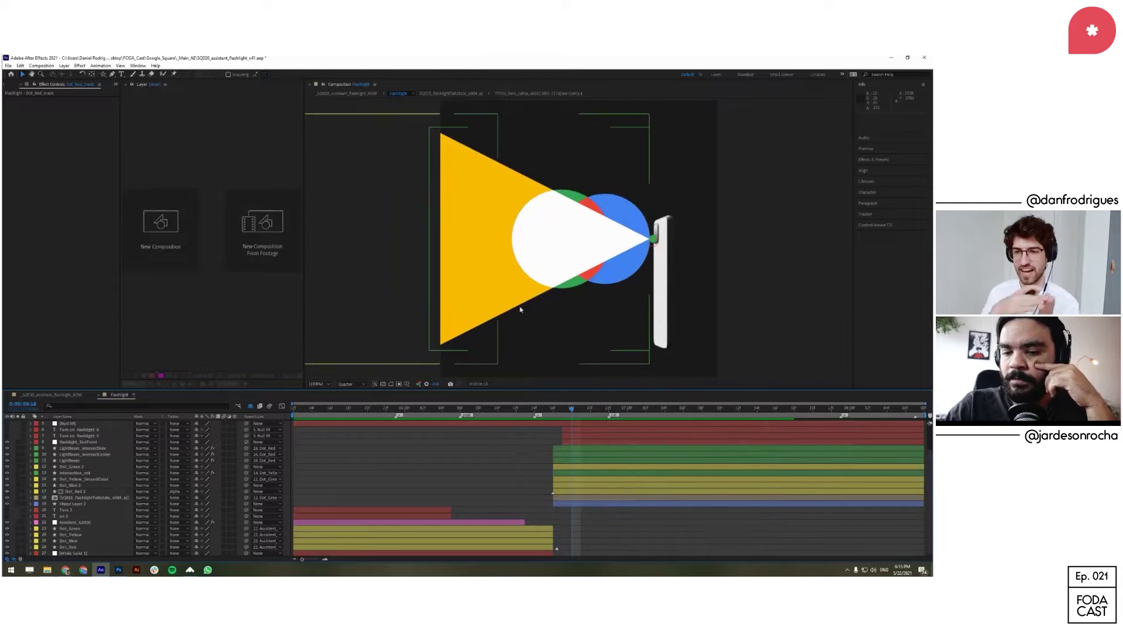
pyautogui.press('space')
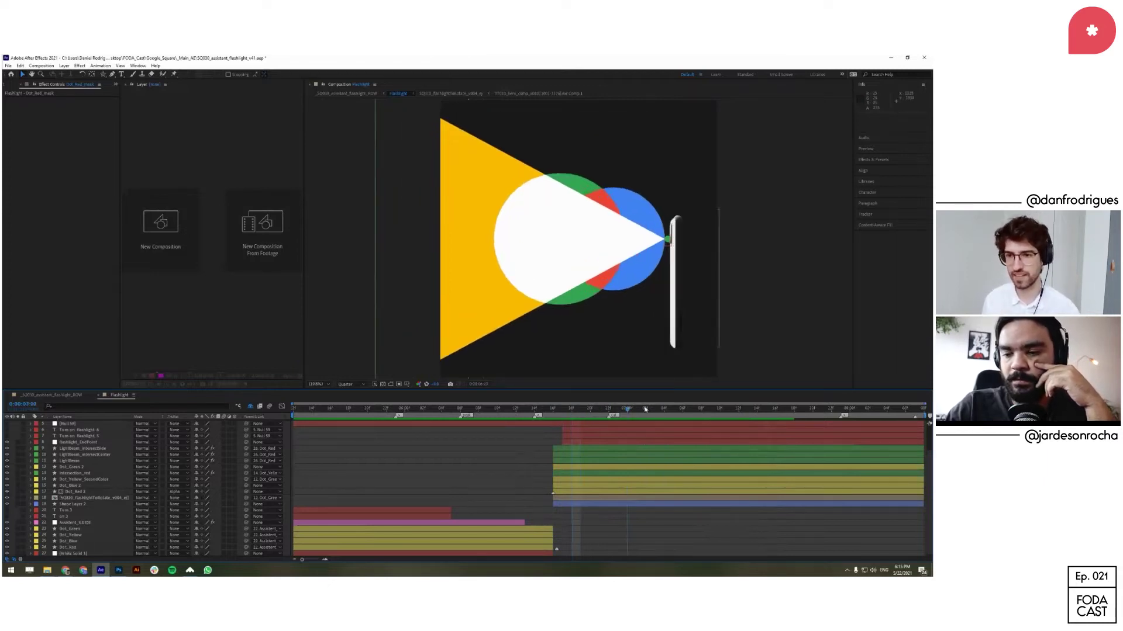
# Step: Open the phone rotation precomp from the Flashlight timeline and preview the whole phone turning
pyautogui.click(574, 471)
pyautogui.doubleClick(570, 499)
pyautogui.moveTo(459, 413); pyautogui.dragTo(422, 409)
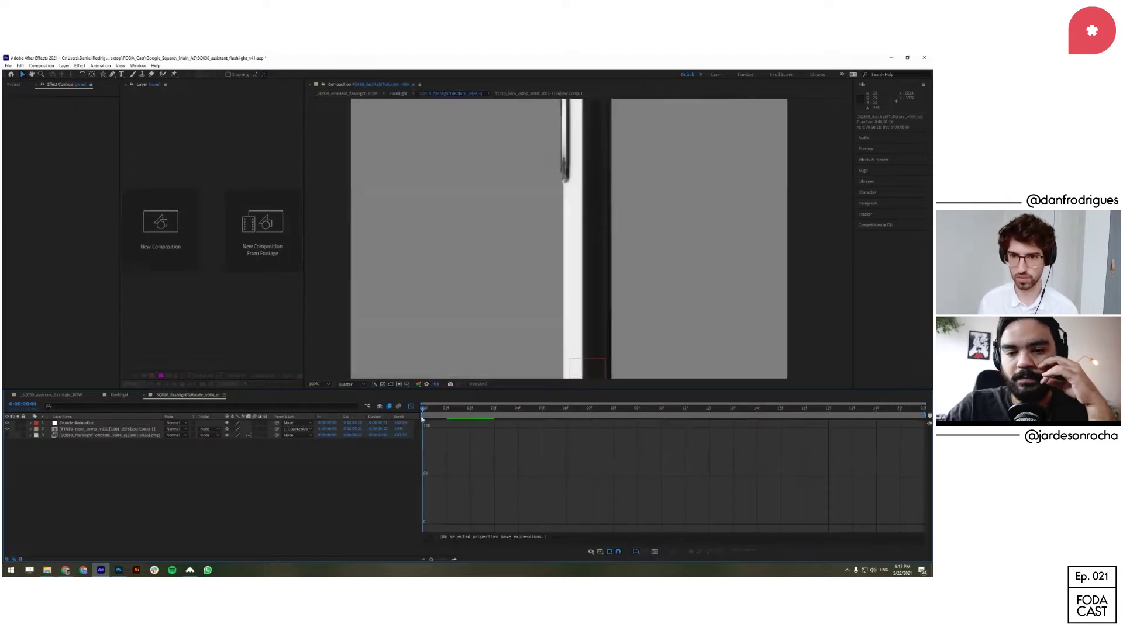
pyautogui.hotkey('shift', '/')
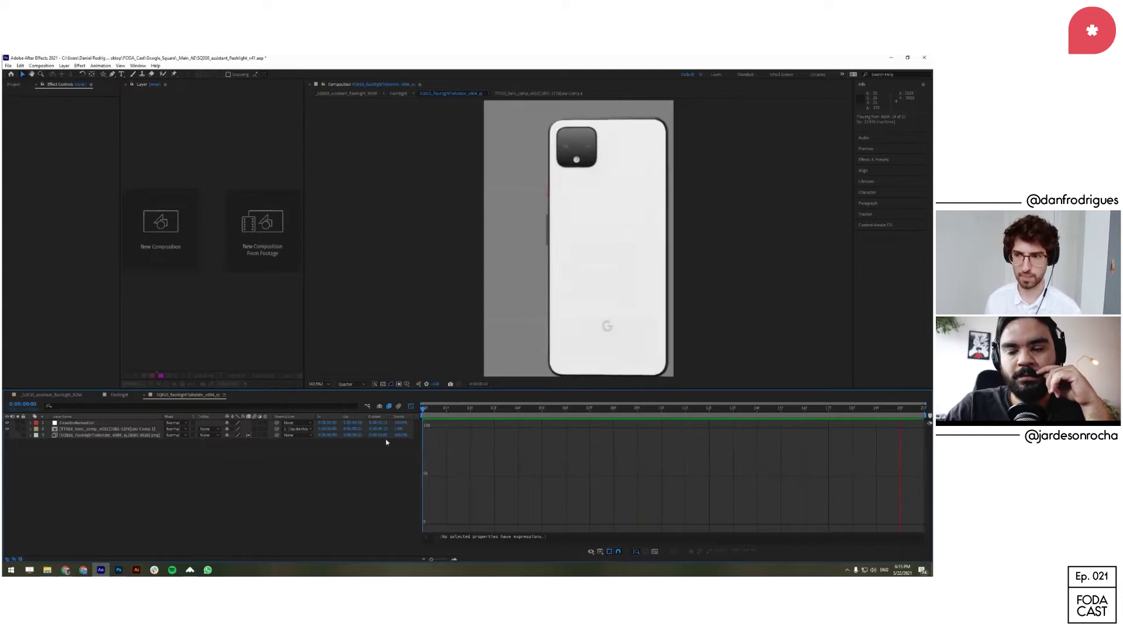
pyautogui.press('space')
pyautogui.moveTo(423, 411); pyautogui.dragTo(713, 401)
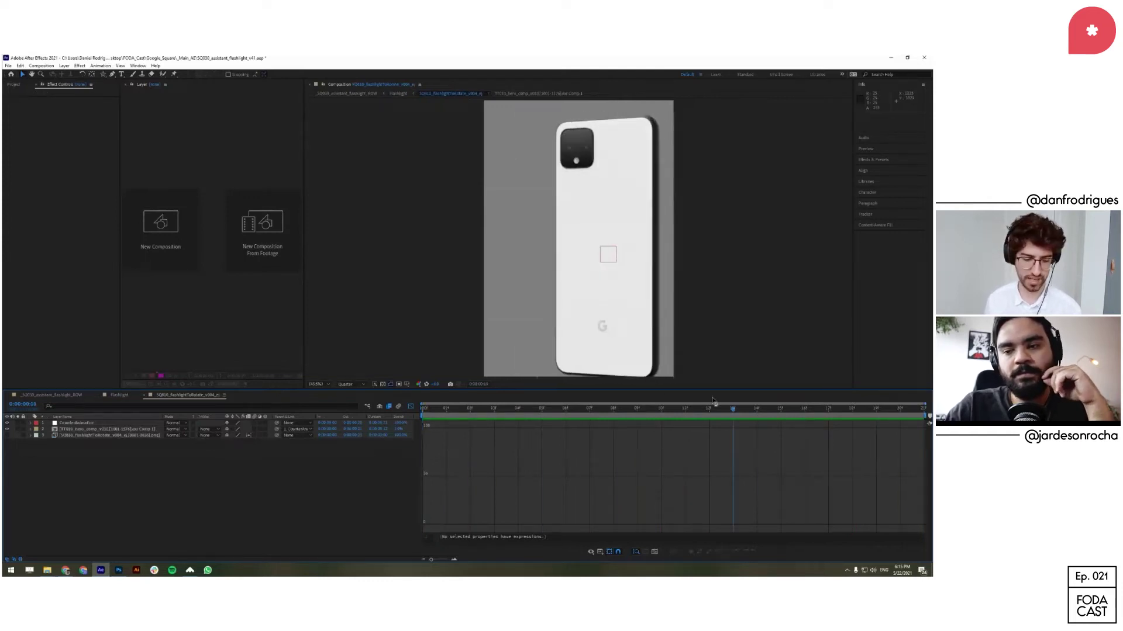
# Step: Show the rulers, place a vertical guide through the phone's flash, and check the rotation against it
pyautogui.hotkey('ctrl', 'r')
pyautogui.moveTo(308, 225); pyautogui.dragTo(459, 225)
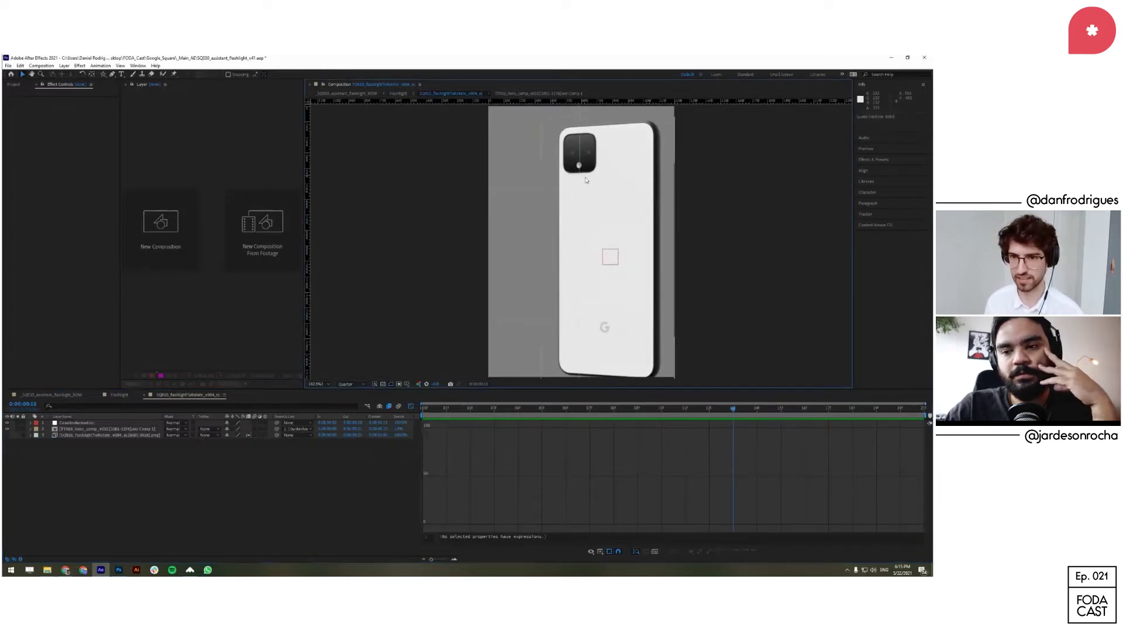
pyautogui.moveTo(691, 399); pyautogui.dragTo(455, 405)
pyautogui.click(296, 429)
pyautogui.click(292, 433)
pyautogui.press('space')
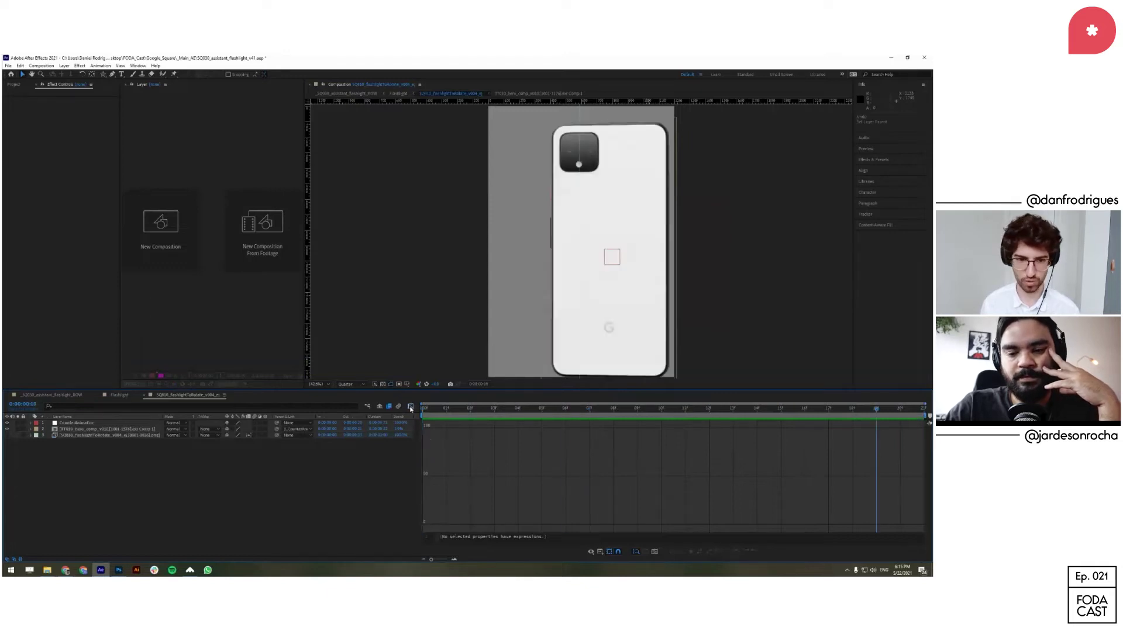
# Step: Reveal the CounterAnimation null's X Position keyframes and display their curve in the Graph Editor
pyautogui.click(411, 406)
pyautogui.click(155, 424)
pyautogui.press('u')
pyautogui.click(153, 435)
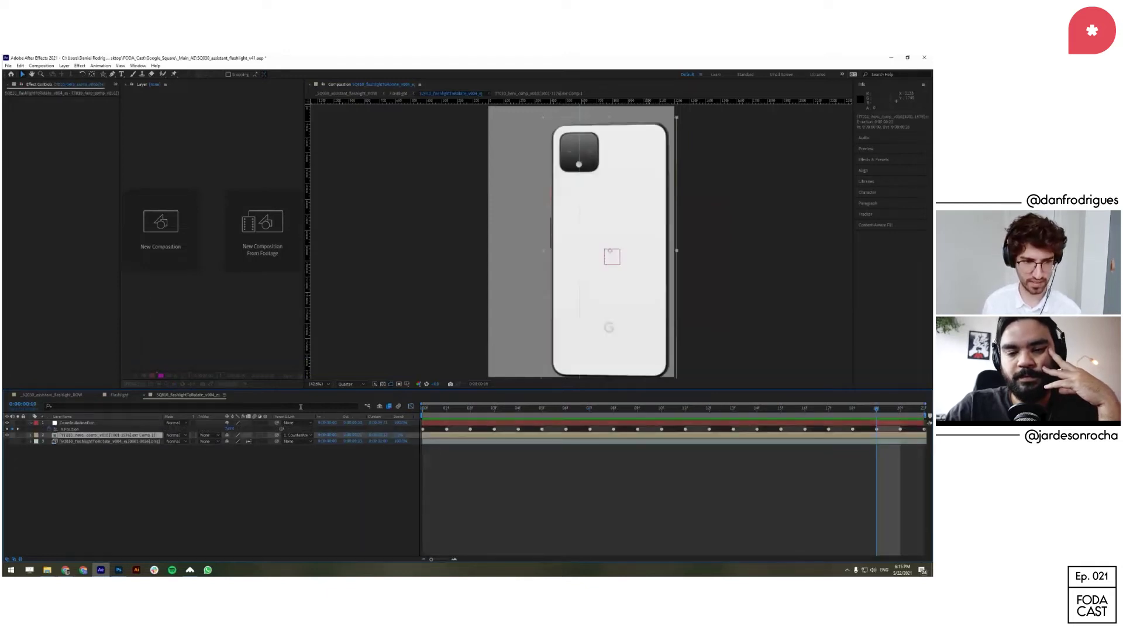
pyautogui.click(149, 423)
pyautogui.click(410, 406)
# Step: Examine the CounterAnimation X Position curve keyframe by keyframe against the phone's rotation
pyautogui.click(447, 413)
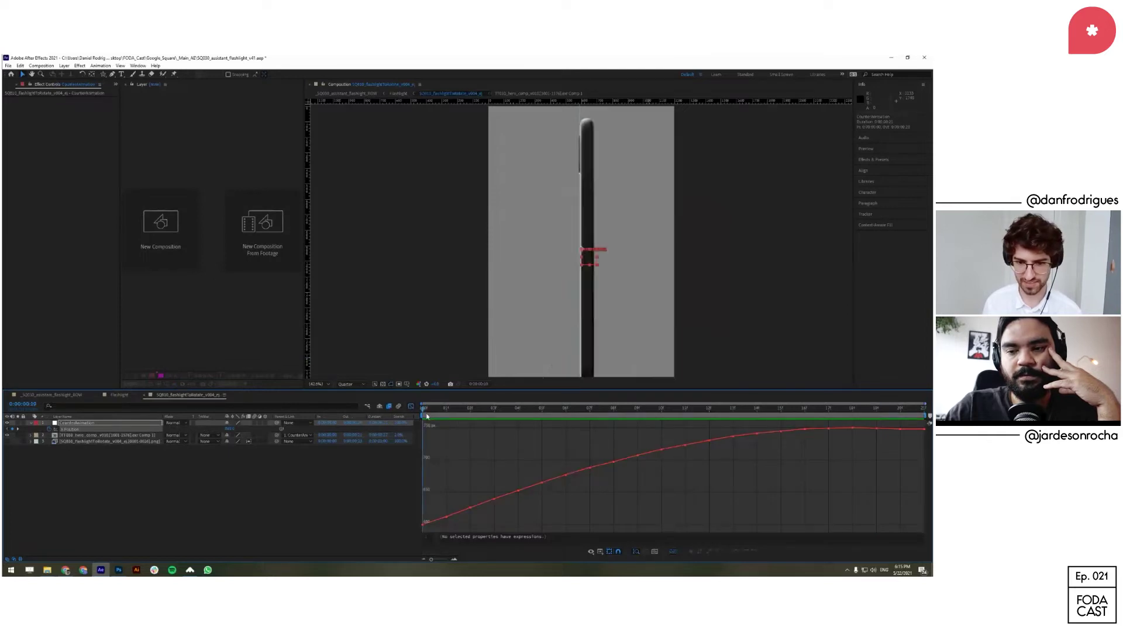
pyautogui.moveTo(447, 413); pyautogui.dragTo(467, 415)
pyautogui.moveTo(475, 477); pyautogui.dragTo(460, 526)
pyautogui.moveTo(478, 412); pyautogui.dragTo(541, 411)
pyautogui.moveTo(546, 479); pyautogui.dragTo(536, 497)
pyautogui.moveTo(542, 409); pyautogui.dragTo(900, 411)
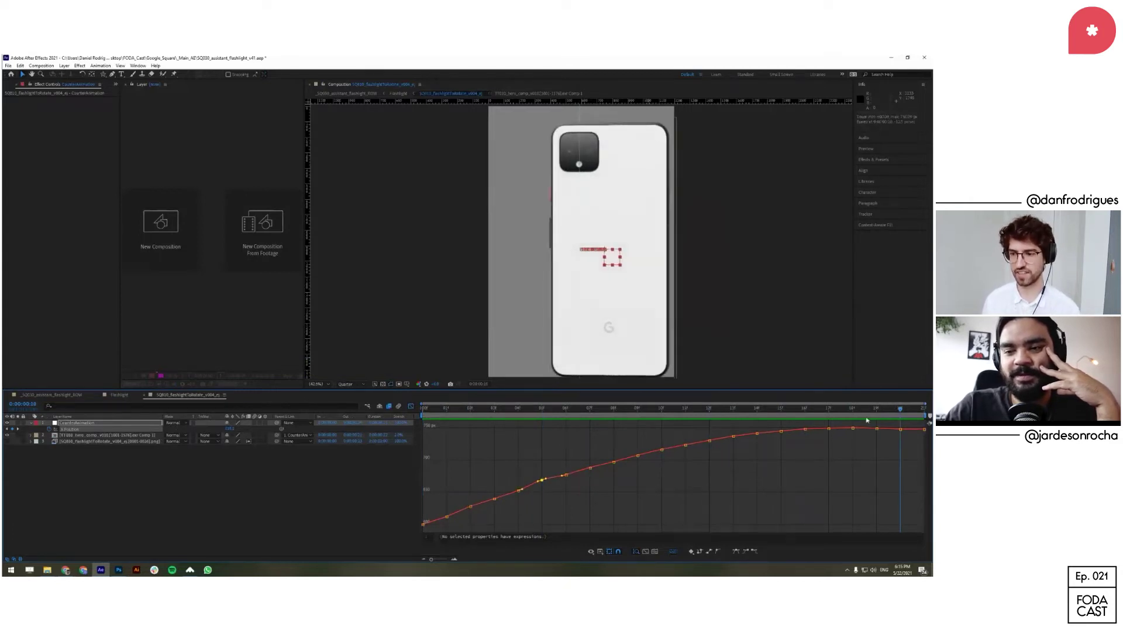
# Step: Compare the Flashlight composition's playback with the phone rotation precomp, closing the precomp after each look
pyautogui.hotkey('ctrl', 'w')
pyautogui.press('space')
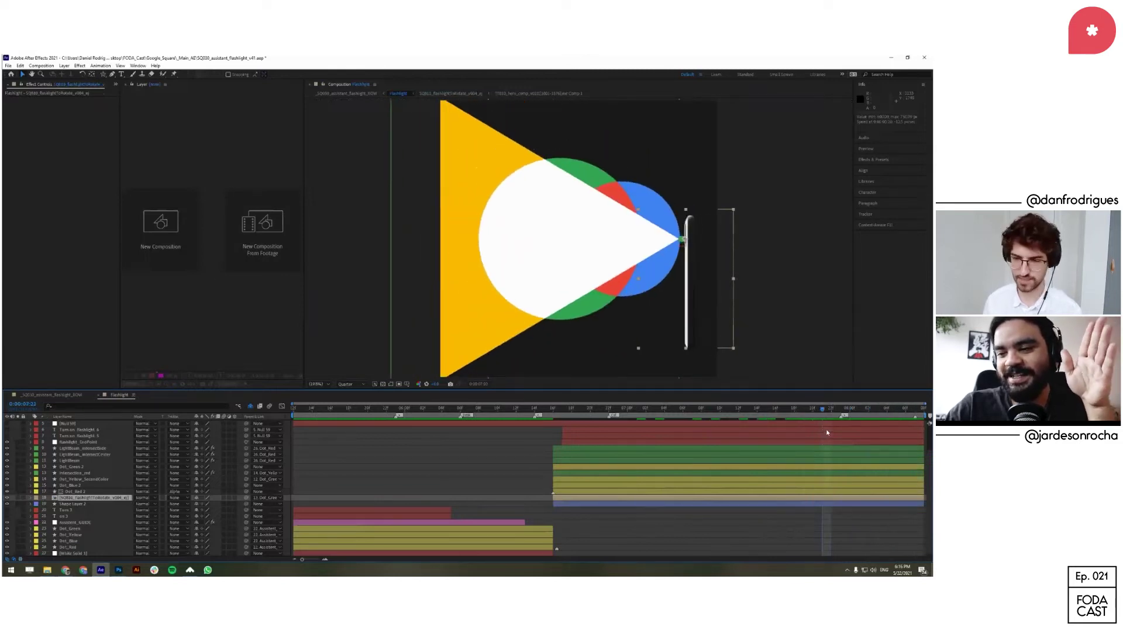
pyautogui.doubleClick(826, 498)
pyautogui.moveTo(511, 406); pyautogui.dragTo(780, 440)
pyautogui.moveTo(654, 412); pyautogui.dragTo(541, 428)
pyautogui.hotkey('ctrl', 'w')
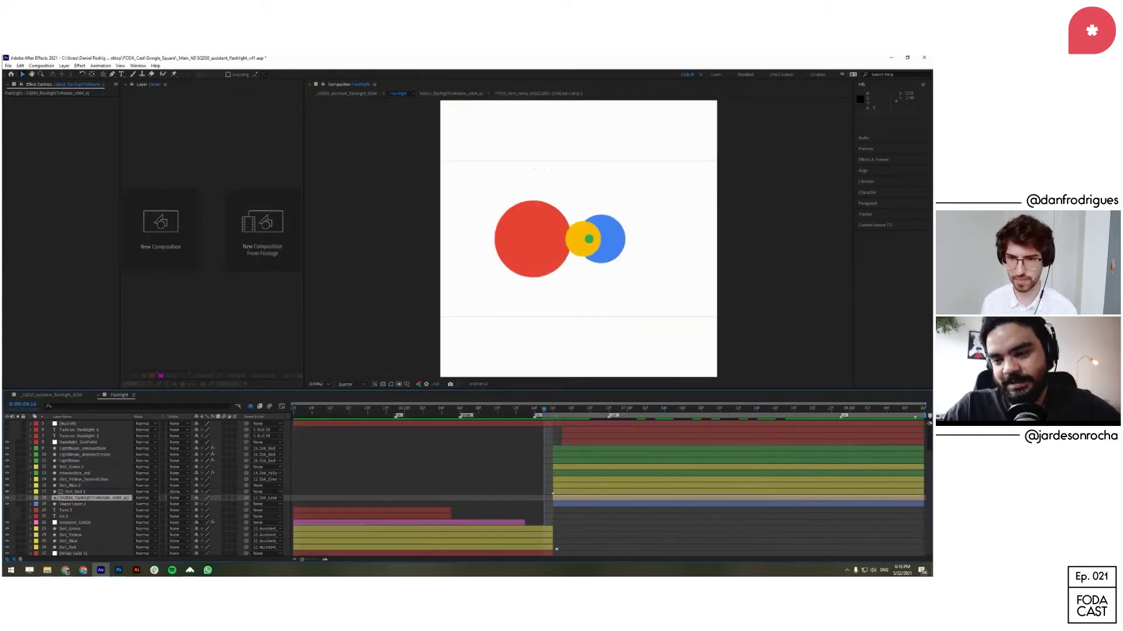
# Step: Scrub the Flashlight composition from the beam's start to its last frames to review the growing circles
pyautogui.moveTo(569, 409); pyautogui.dragTo(590, 409)
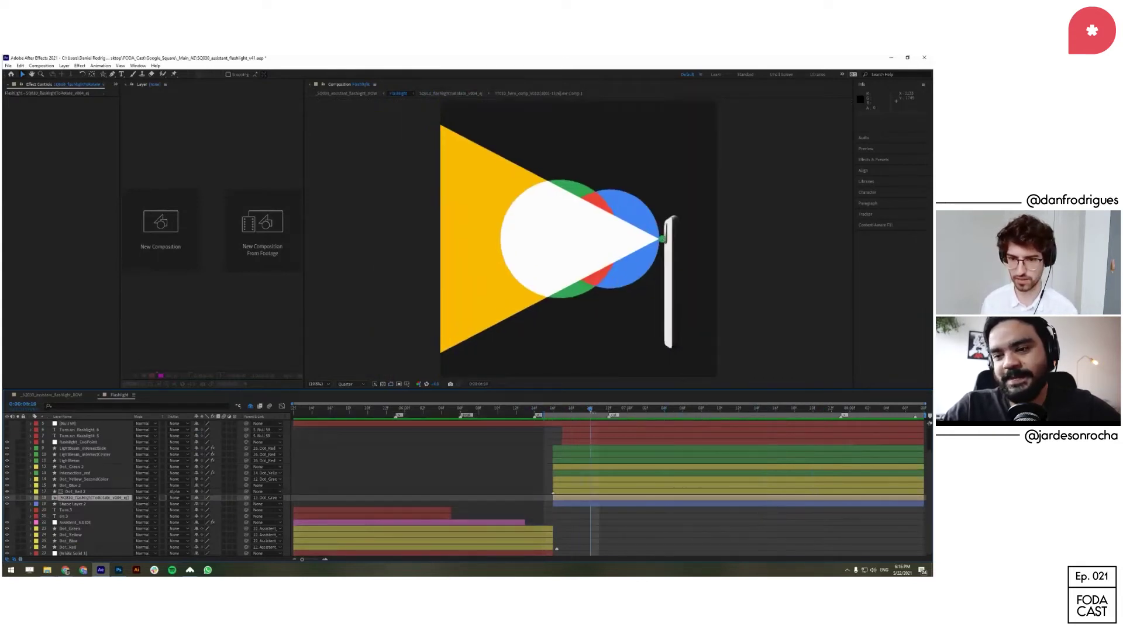
pyautogui.press('space')
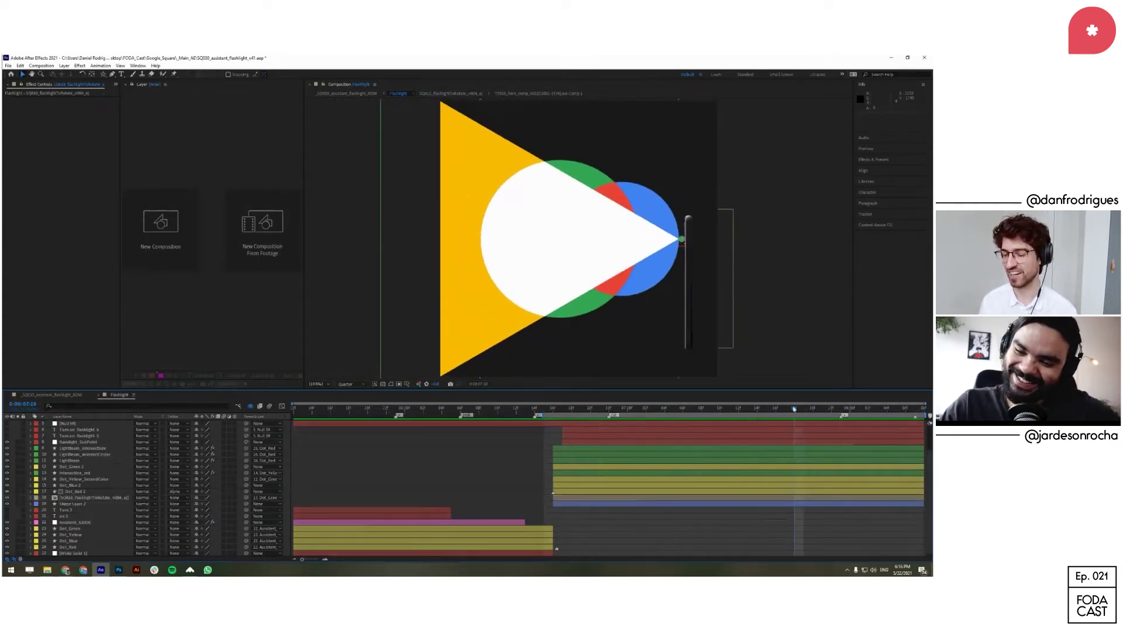
pyautogui.moveTo(709, 421); pyautogui.dragTo(719, 418)
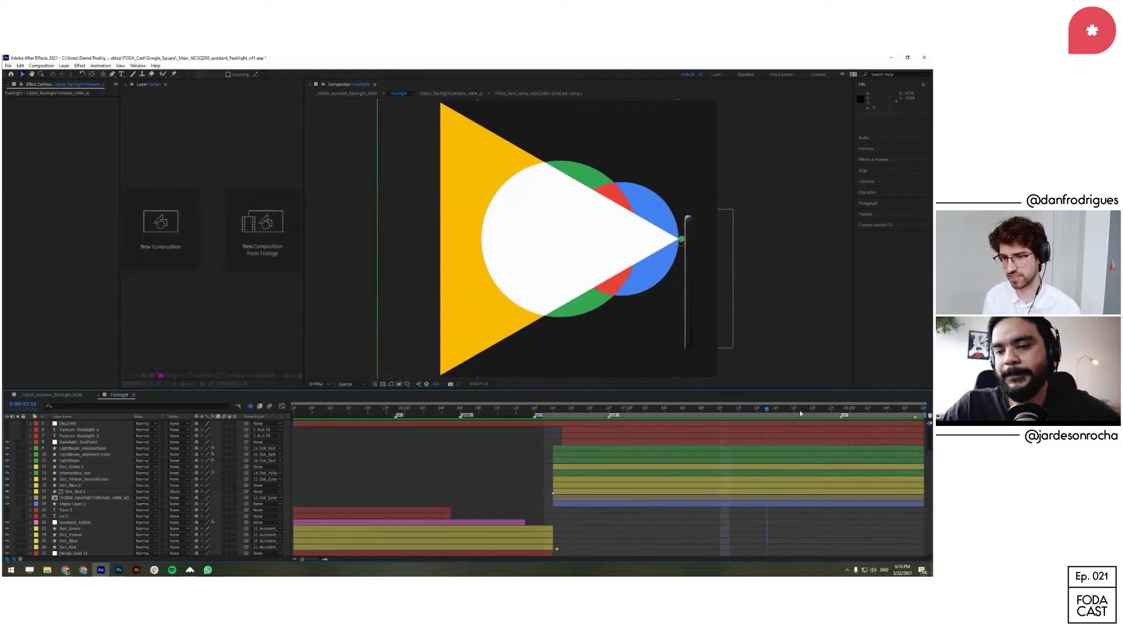
pyautogui.moveTo(922, 419); pyautogui.dragTo(924, 419)
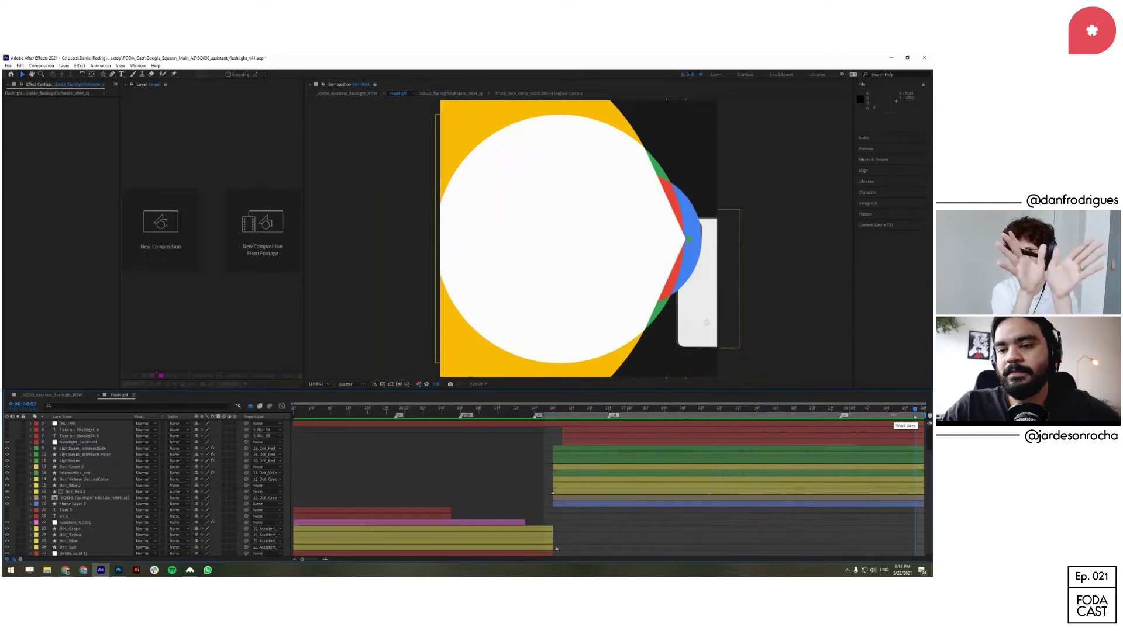
pyautogui.moveTo(915, 410)
pyautogui.mouseDown()
pyautogui.moveTo(739, 422)
pyautogui.moveTo(912, 424)
pyautogui.mouseUp()
# Step: Return to the main flashlight composition and examine the transition from the beam scene into the phones-and-circles scene
pyautogui.hotkey('ctrl', 'w')
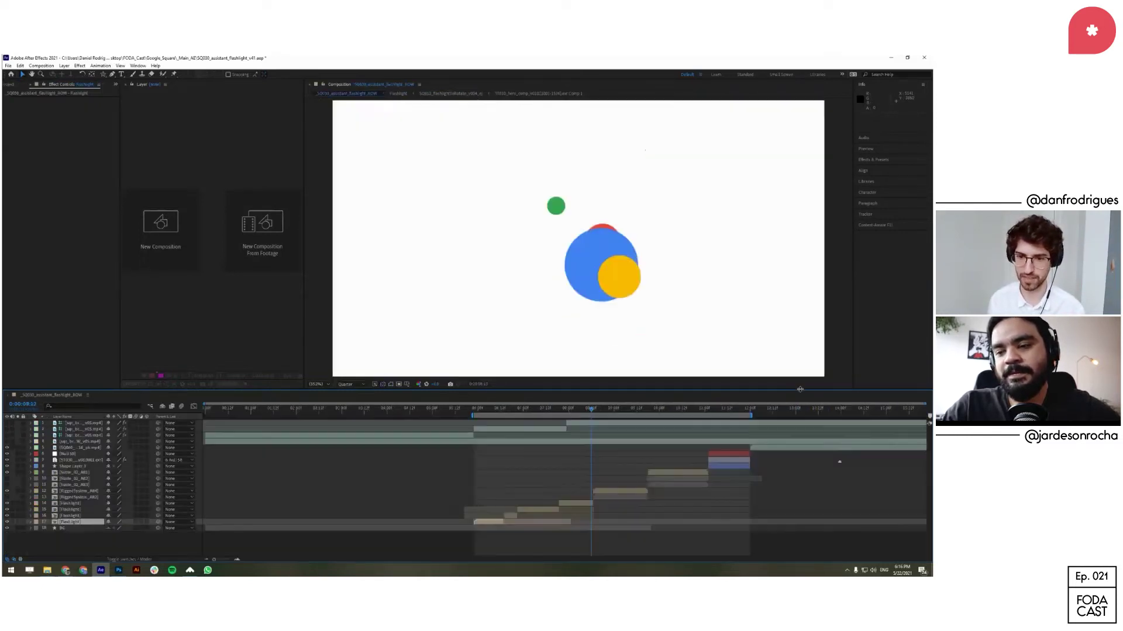
pyautogui.moveTo(595, 414); pyautogui.dragTo(573, 465)
pyautogui.click(599, 492)
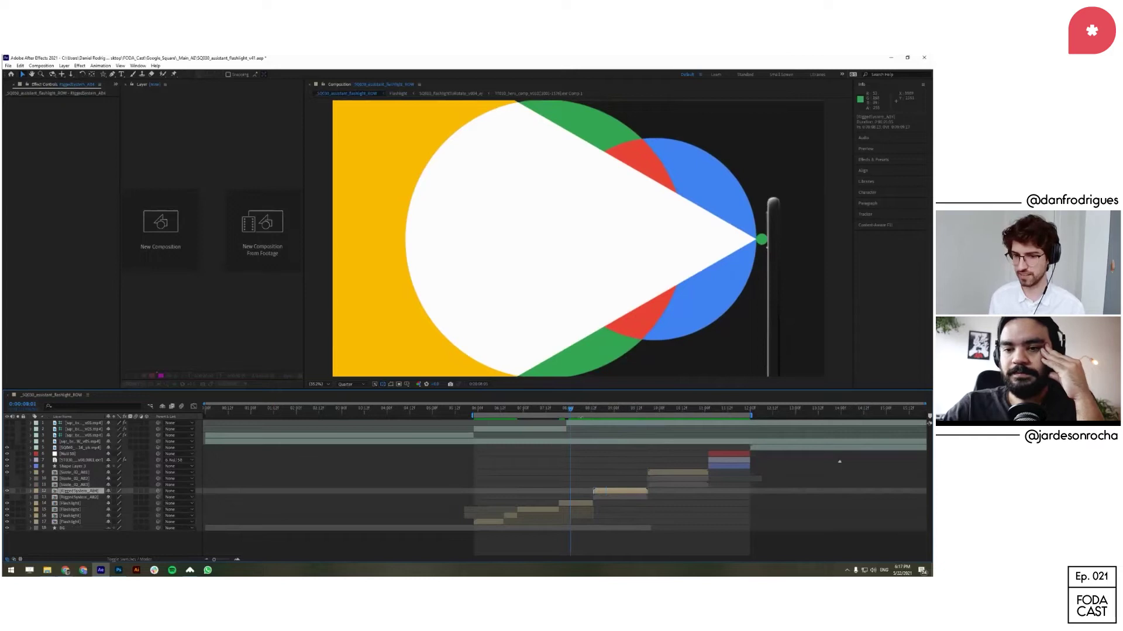
pyautogui.click(597, 413)
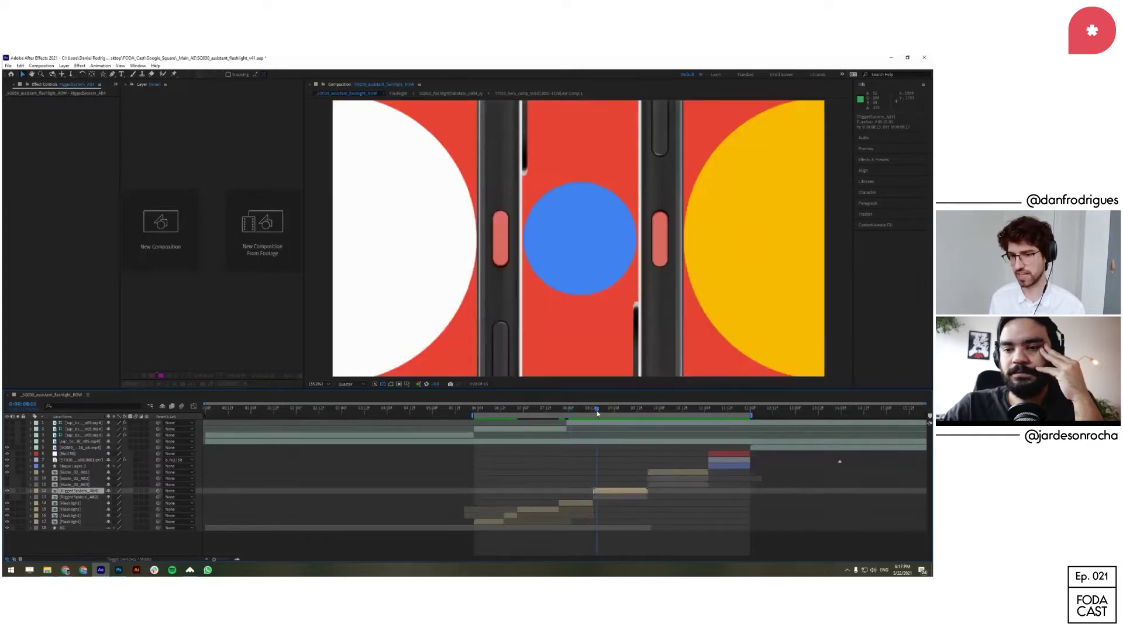
pyautogui.click(567, 412)
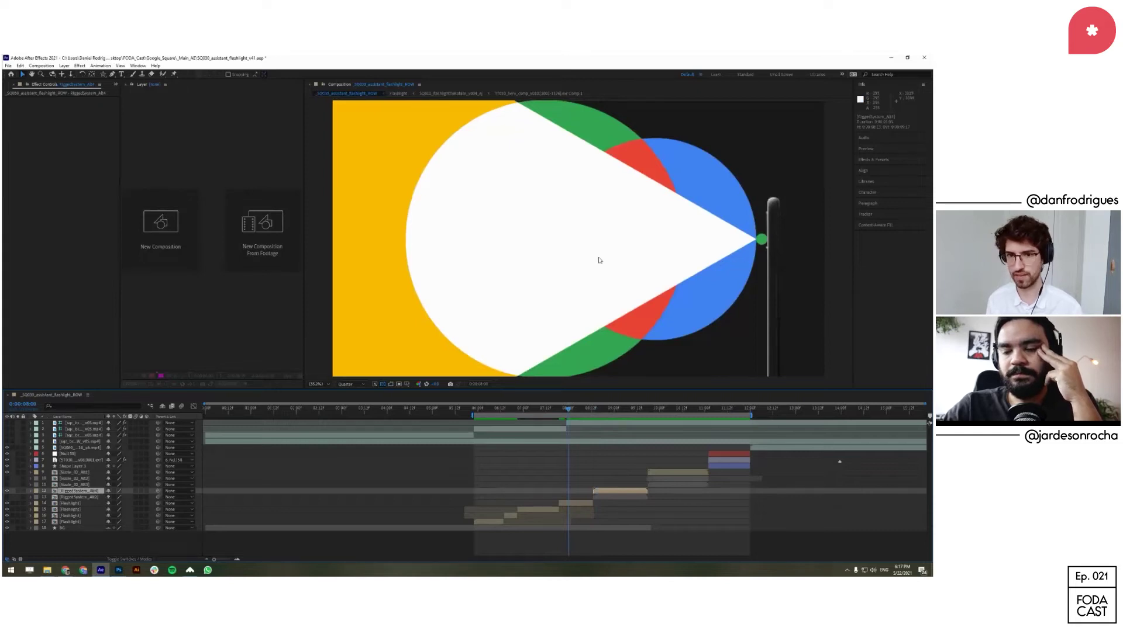
pyautogui.moveTo(575, 412); pyautogui.dragTo(635, 483)
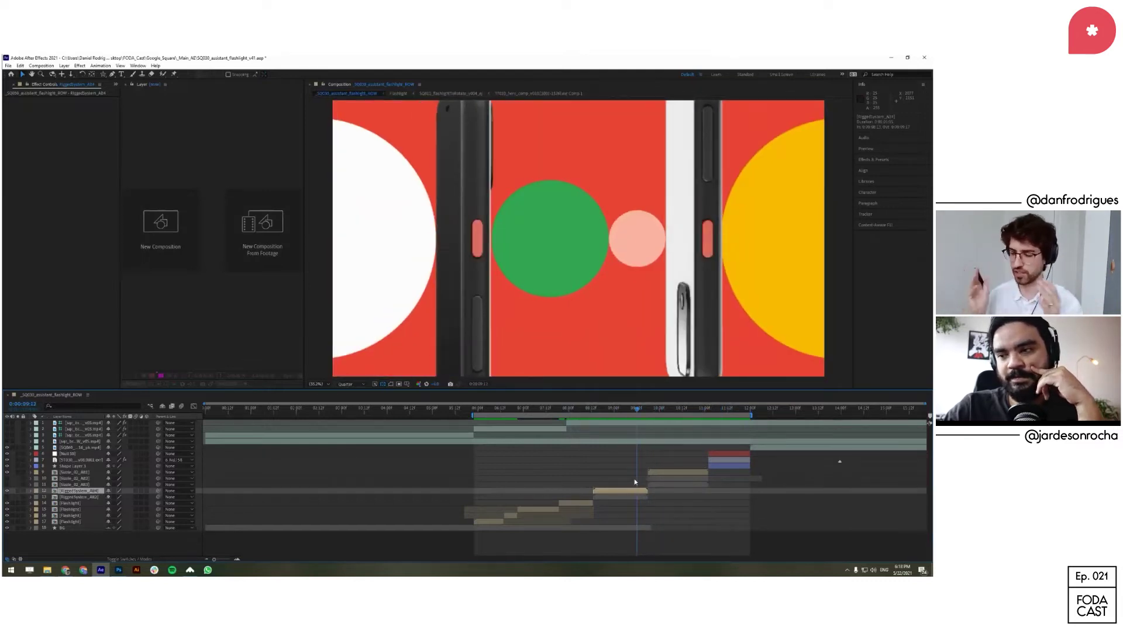
pyautogui.moveTo(599, 412); pyautogui.dragTo(615, 411)
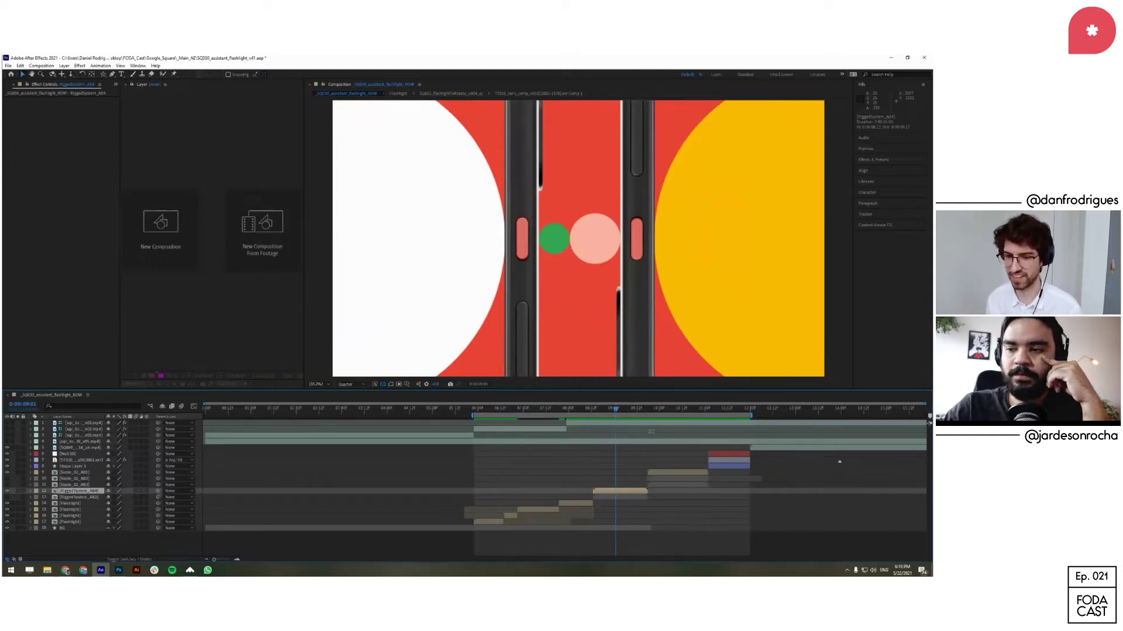
pyautogui.moveTo(605, 415); pyautogui.dragTo(665, 413)
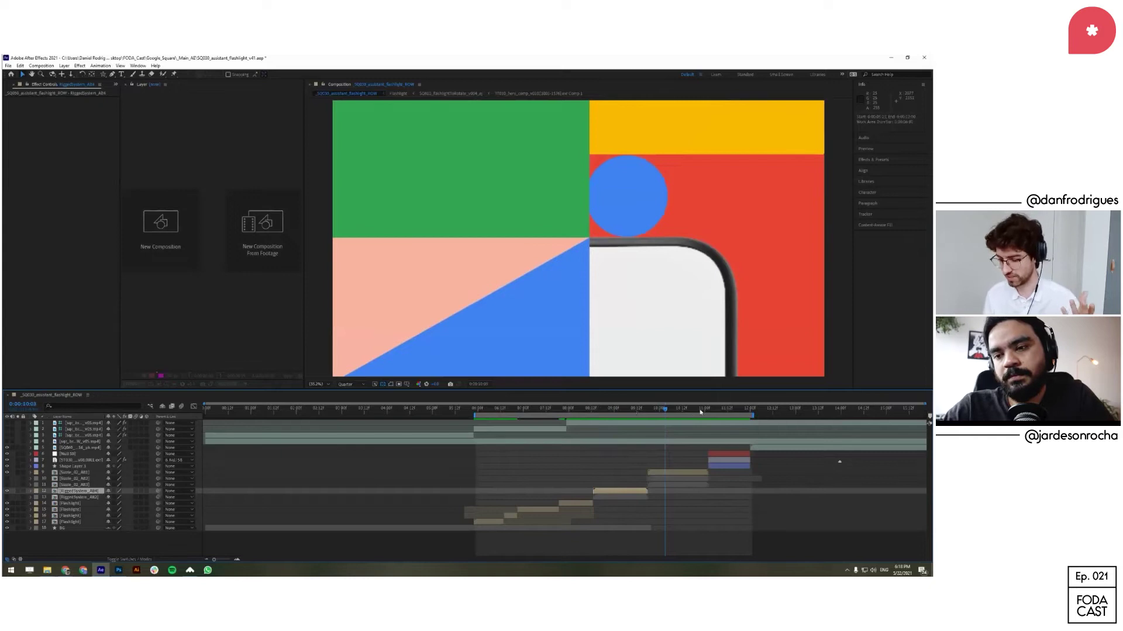
pyautogui.click(622, 411)
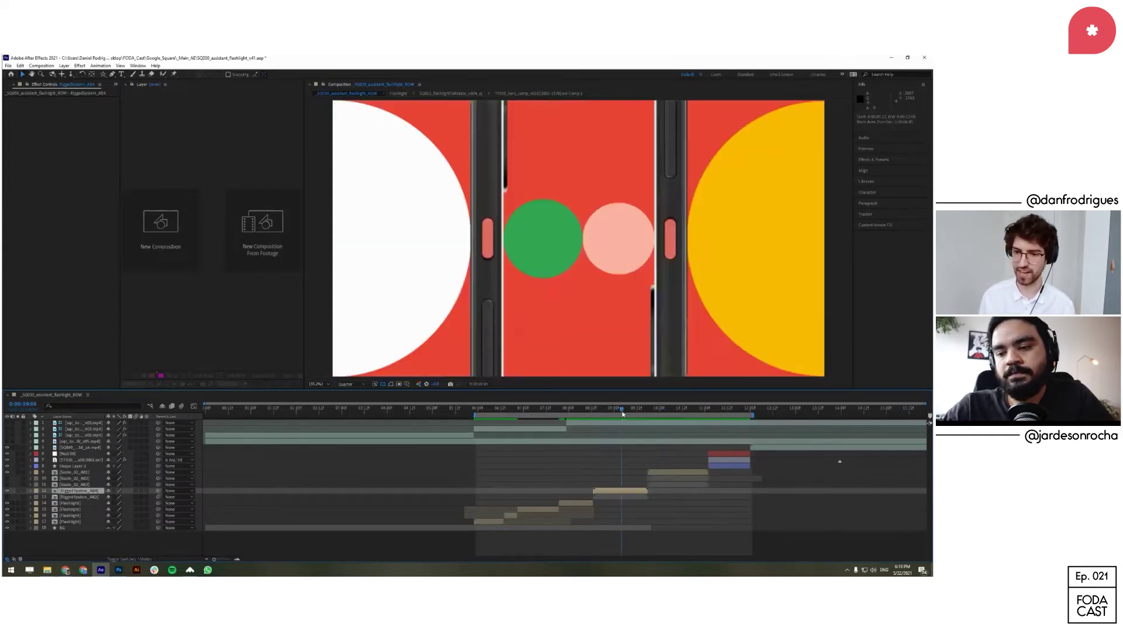
pyautogui.moveTo(622, 414); pyautogui.dragTo(614, 411)
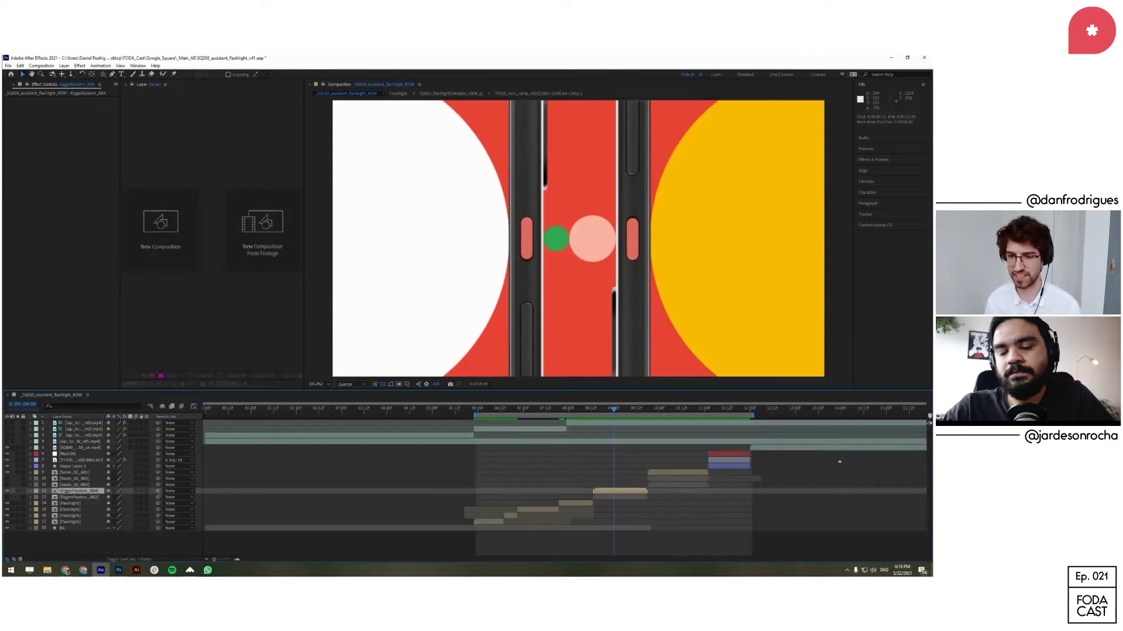
pyautogui.moveTo(633, 413); pyautogui.dragTo(593, 415)
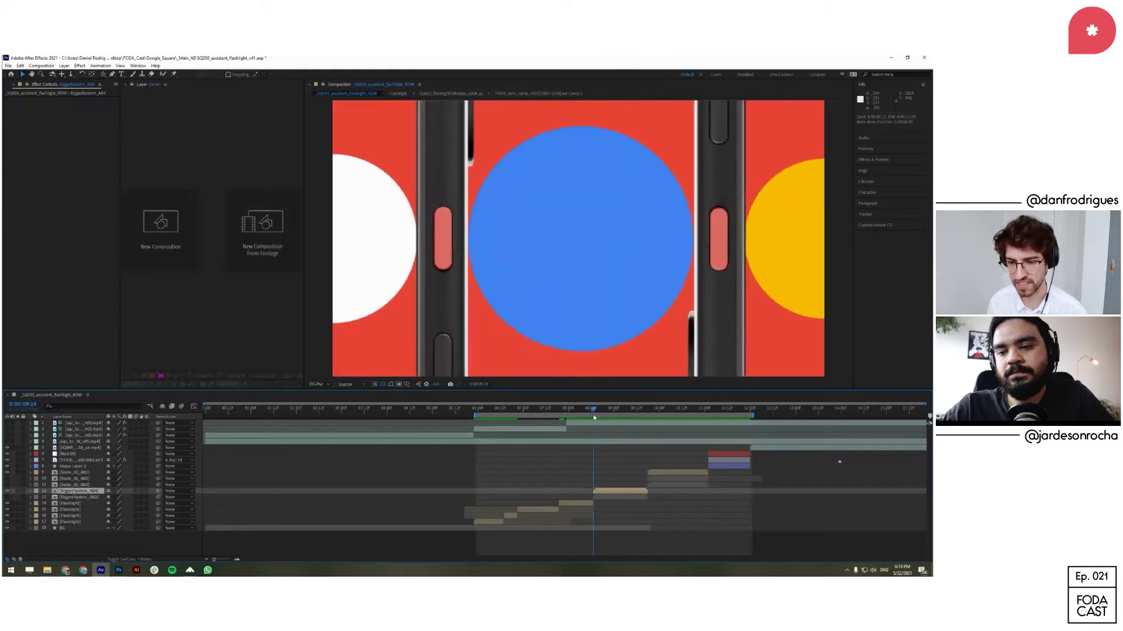
# Step: Open the RiggedSystem_v004 precomp, scrub into its animation, and select the Circle_CenterRight 2 layer
pyautogui.doubleClick(597, 494)
pyautogui.moveTo(270, 414); pyautogui.dragTo(476, 446)
pyautogui.click(474, 460)
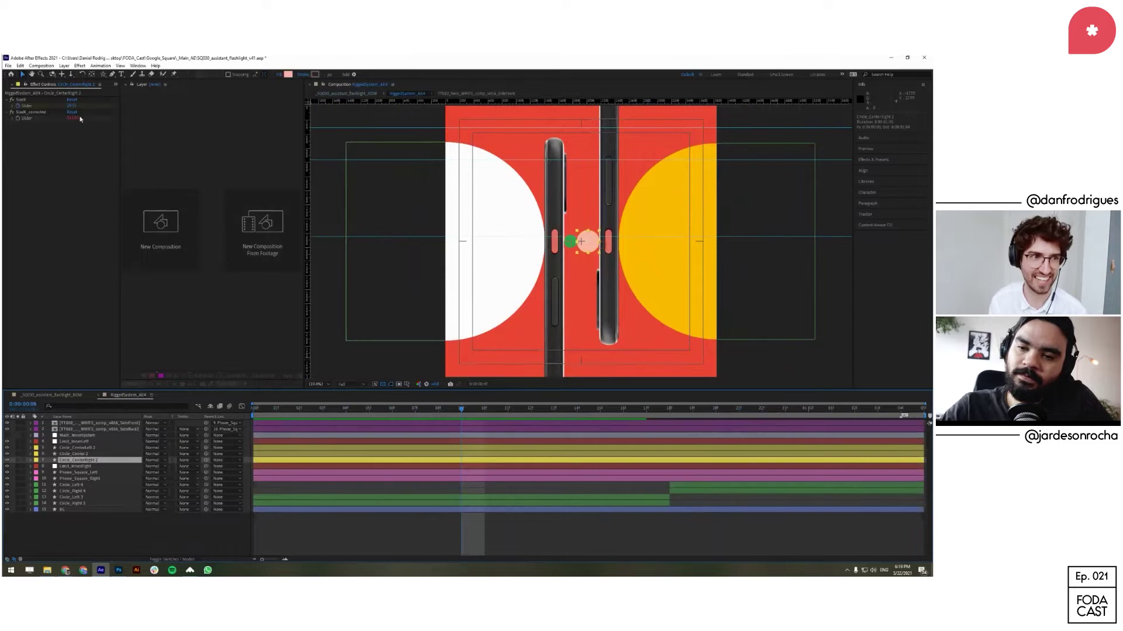
# Step: Try a different value on Circle_CenterRight 2's first slider effect and undo the change
pyautogui.moveTo(71, 106)
pyautogui.mouseDown()
pyautogui.moveTo(93, 103)
pyautogui.moveTo(54, 115)
pyautogui.moveTo(87, 106)
pyautogui.mouseUp()
pyautogui.hotkey('ctrl', 'z')
# Step: Move to a frame with the phones farther apart and hide the safe-area guides and rulers
pyautogui.moveTo(507, 411); pyautogui.dragTo(733, 414)
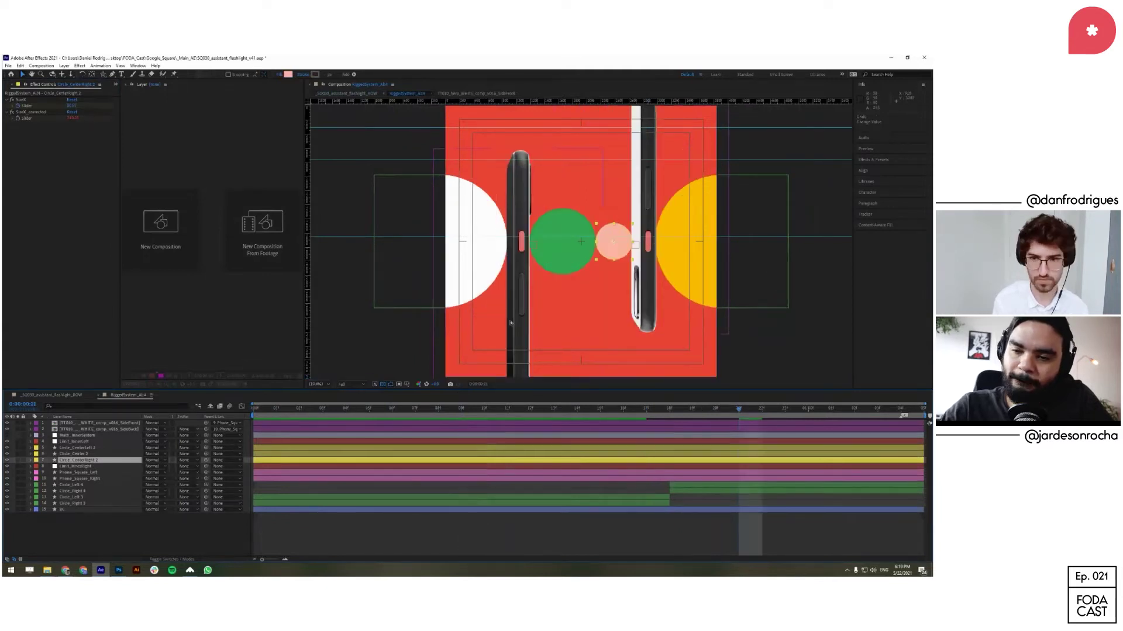
pyautogui.press("'")
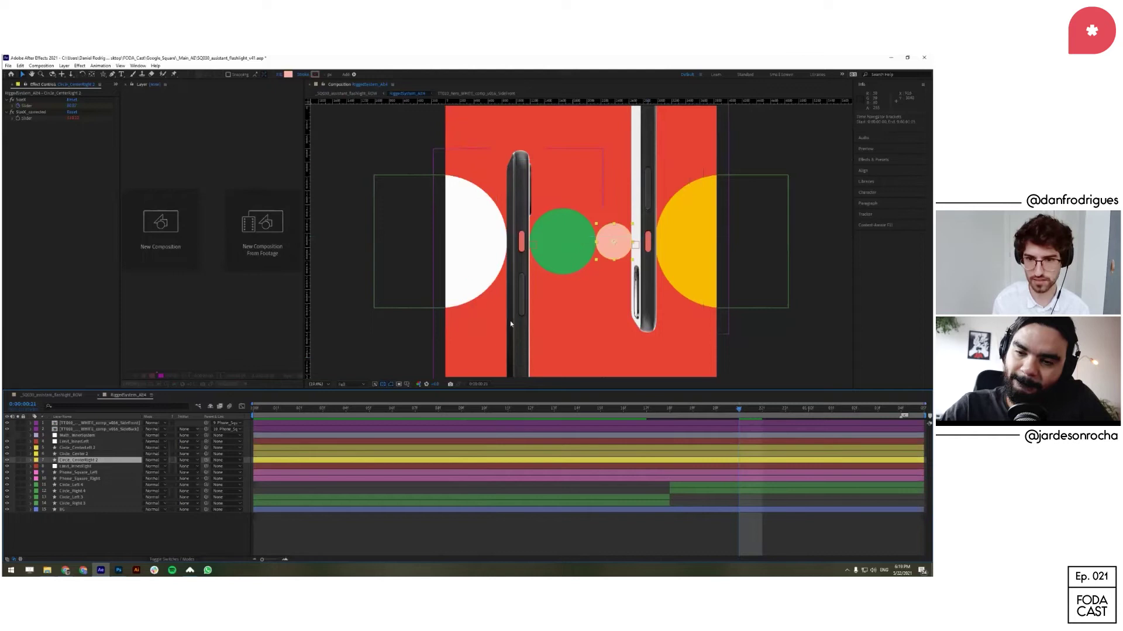
pyautogui.hotkey('ctrl', 'r')
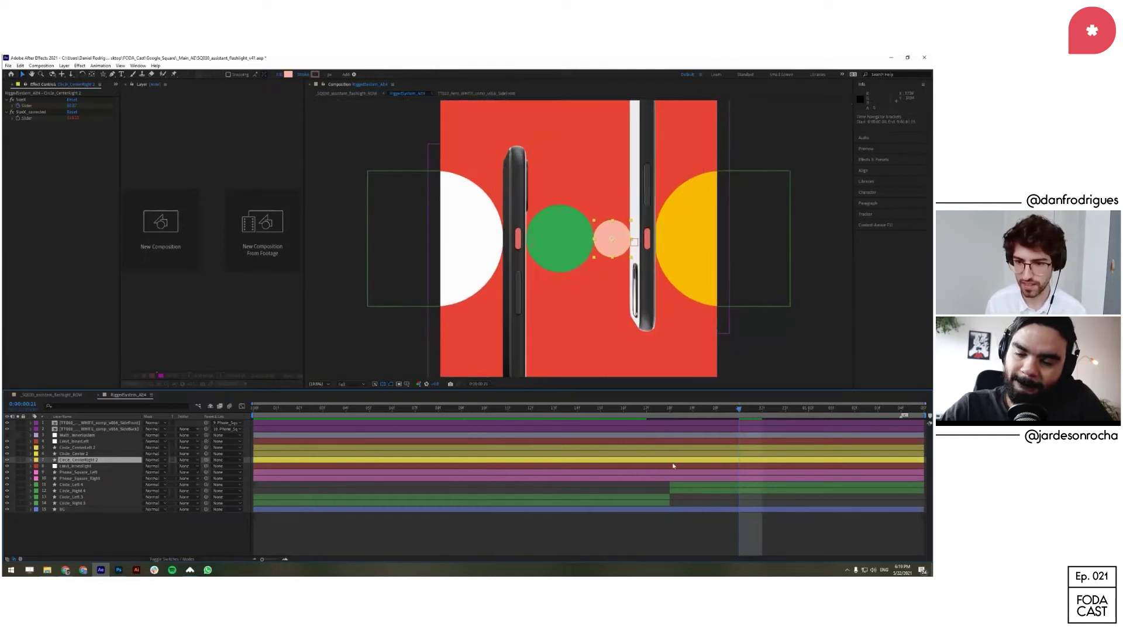
# Step: Vary the first slider effect on Circle_CenterRight 2 and Circle_CenterLeft 2 to change the pink and green circles' sizes
pyautogui.moveTo(70, 108); pyautogui.dragTo(243, 107)
pyautogui.moveTo(127, 102); pyautogui.dragTo(100, 101)
pyautogui.hotkey('ctrl', 'z')
pyautogui.click(107, 448)
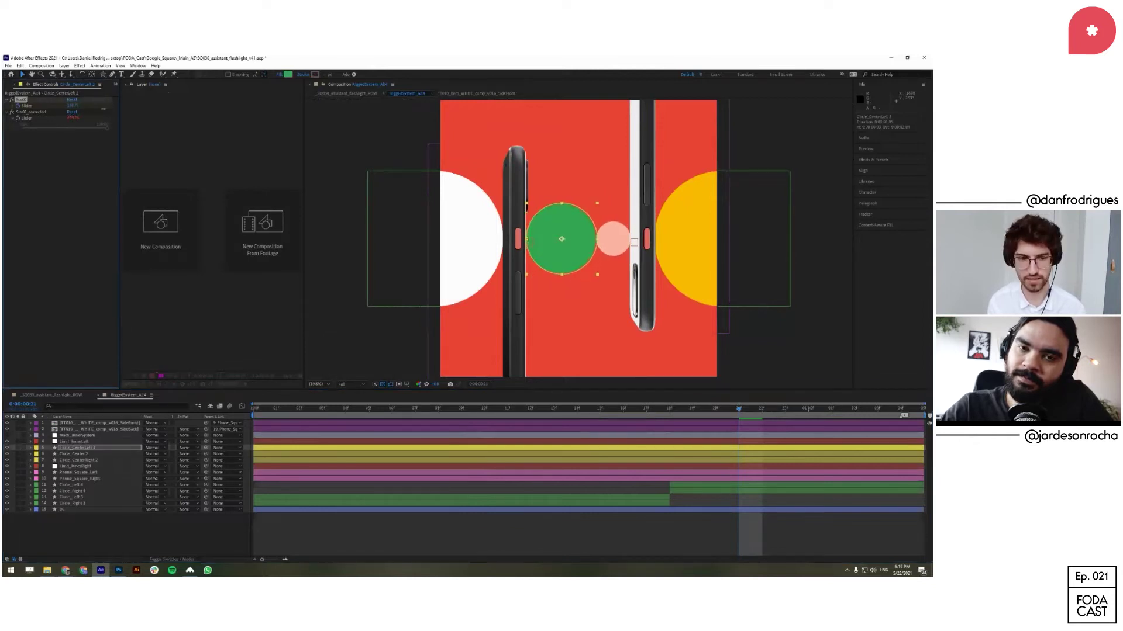
# Step: Raise the first slider of Circle_Center 2 so the blue circle grows between the green and pink circles
pyautogui.hotkey('ctrl', 'Down')
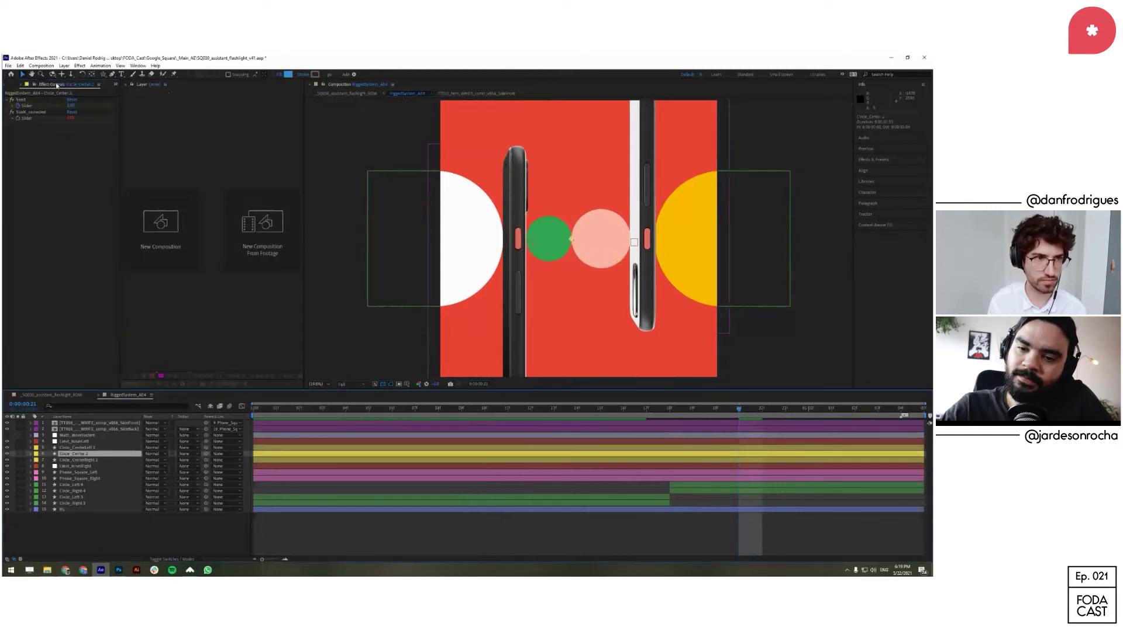
pyautogui.moveTo(72, 106); pyautogui.dragTo(90, 102)
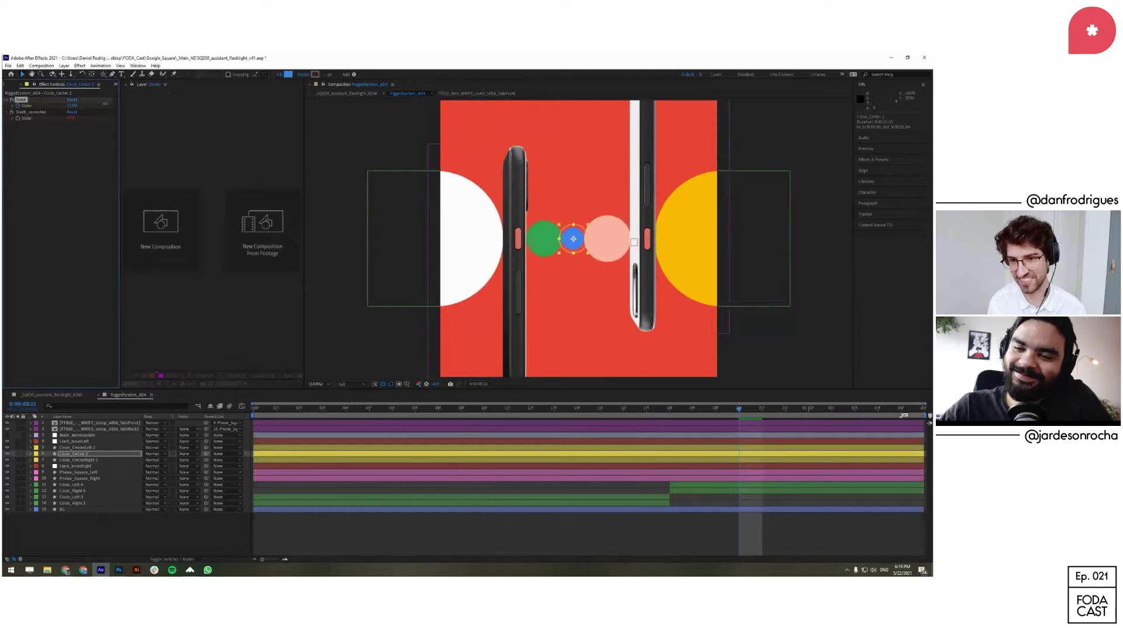
pyautogui.moveTo(90, 114); pyautogui.dragTo(132, 108)
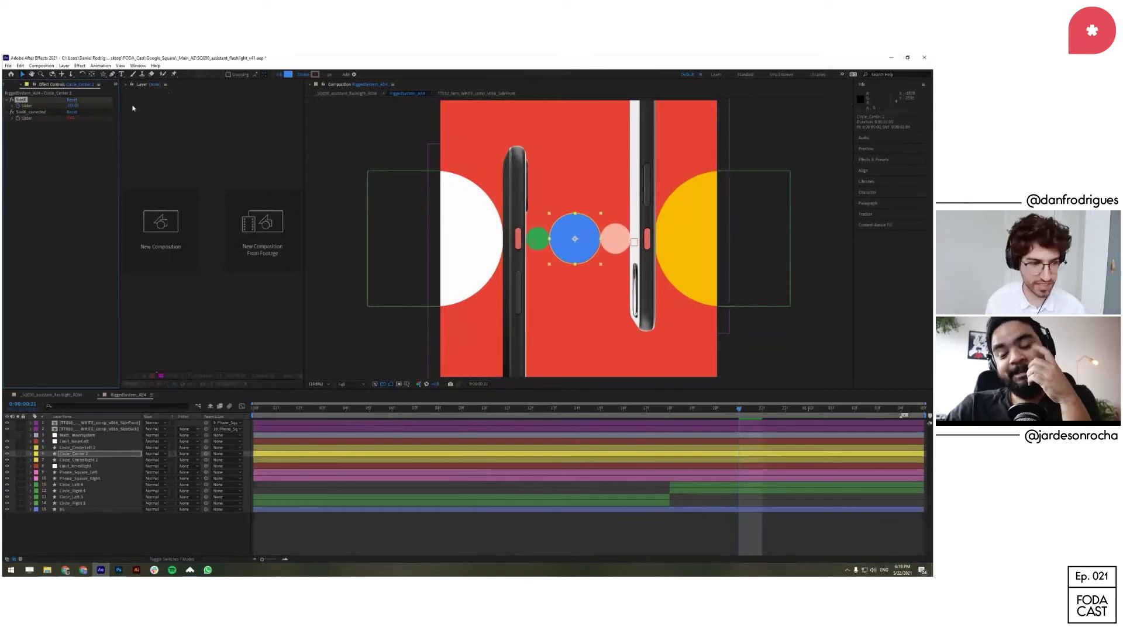
# Step: Move both phone square layers slightly inward in the composition, bringing the two phones closer together
pyautogui.click(94, 479)
pyautogui.moveTo(652, 273); pyautogui.dragTo(628, 277)
pyautogui.click(522, 277)
pyautogui.moveTo(522, 277)
pyautogui.mouseDown()
pyautogui.moveTo(551, 279)
pyautogui.moveTo(470, 278)
pyautogui.moveTo(567, 282)
pyautogui.moveTo(526, 283)
pyautogui.mouseUp()
pyautogui.click(88, 479)
# Step: Try different slider values on the outer Circle_Left 4 and Circle_Right 4 layers and undo each change
pyautogui.click(96, 486)
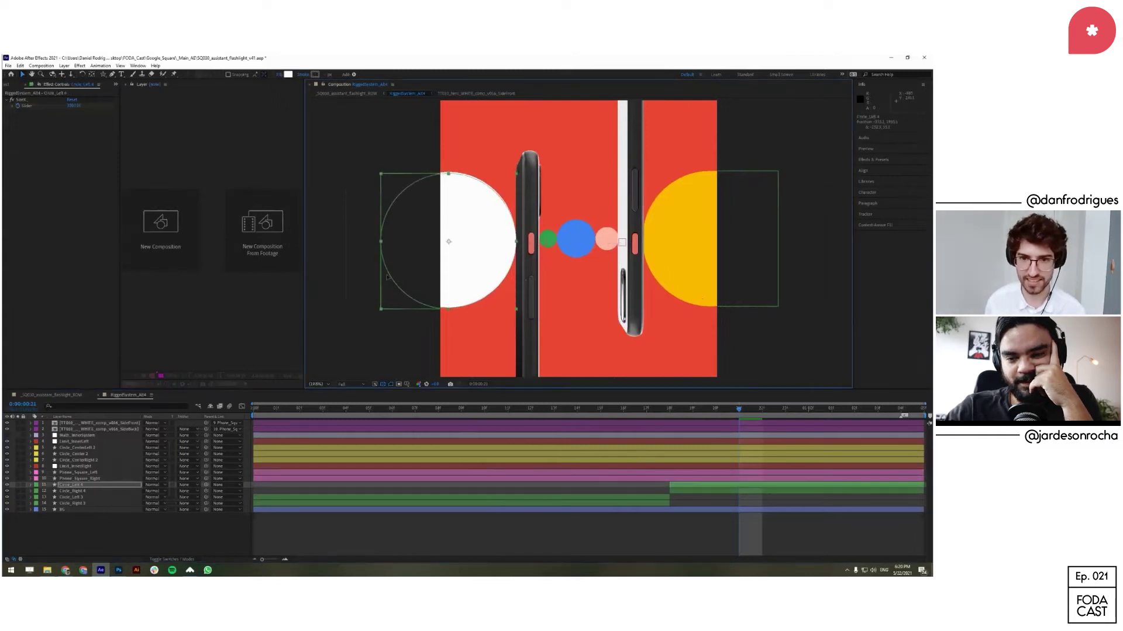
pyautogui.hotkey('ctrl', 'z')
pyautogui.moveTo(74, 107); pyautogui.dragTo(501, 150)
pyautogui.hotkey('ctrl', 'z')
pyautogui.click(636, 207)
pyautogui.click(747, 228)
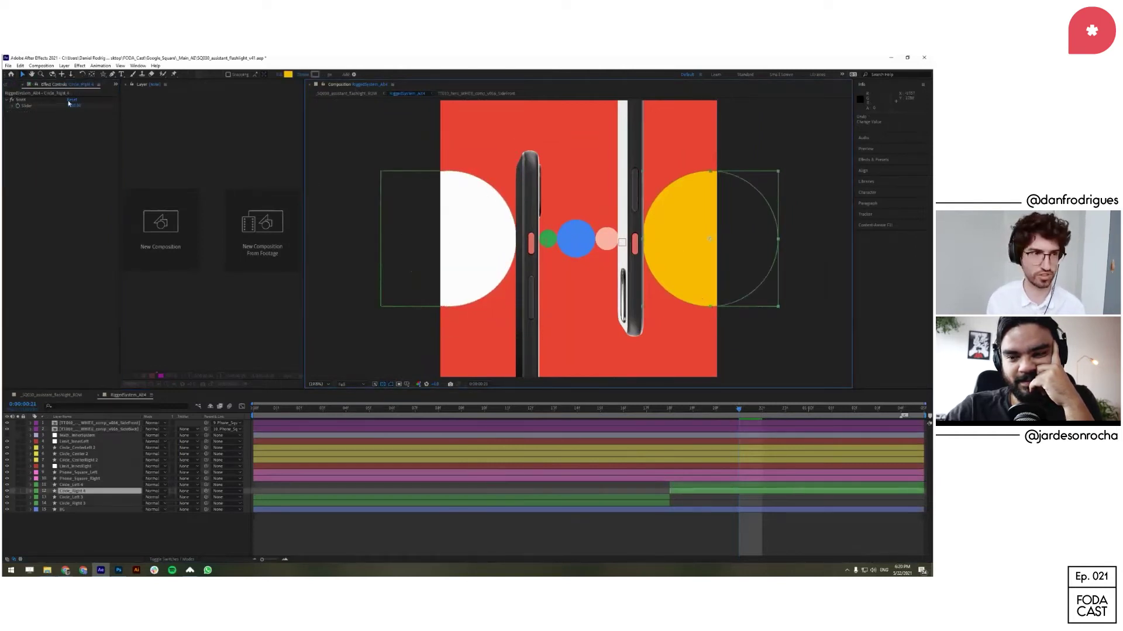
pyautogui.moveTo(79, 106); pyautogui.dragTo(62, 129)
pyautogui.hotkey('ctrl', 'z')
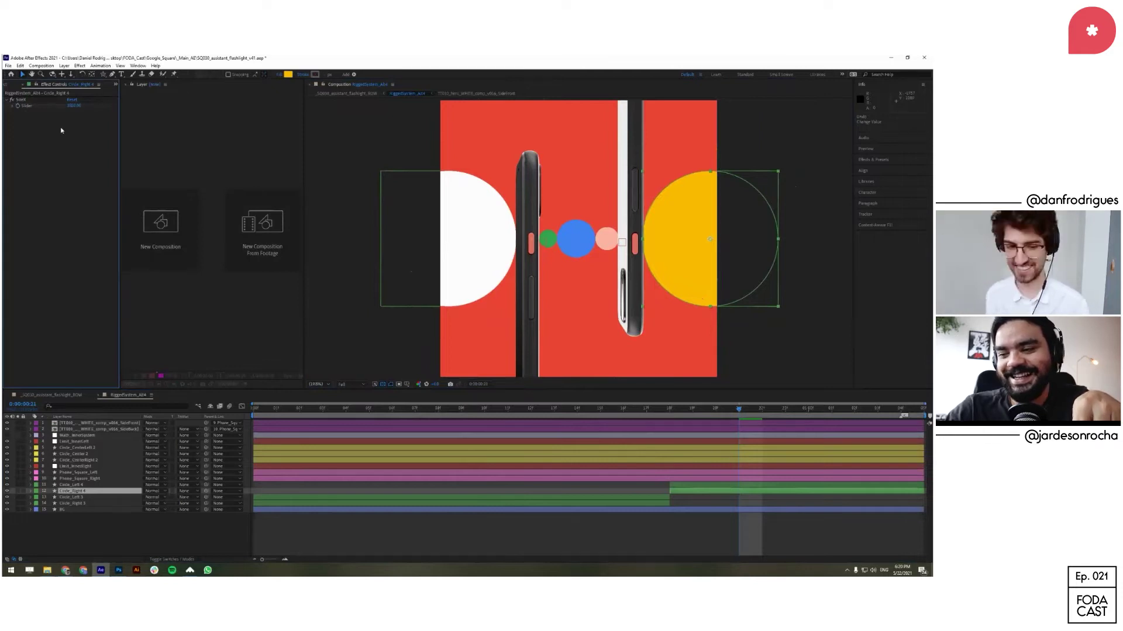
# Step: Switch the visibility of the back and front phone precomp layers off and on again to examine them
pyautogui.click(82, 430)
pyautogui.keyDown('shift'); pyautogui.click(90, 423); pyautogui.keyUp('shift')
pyautogui.click(90, 430)
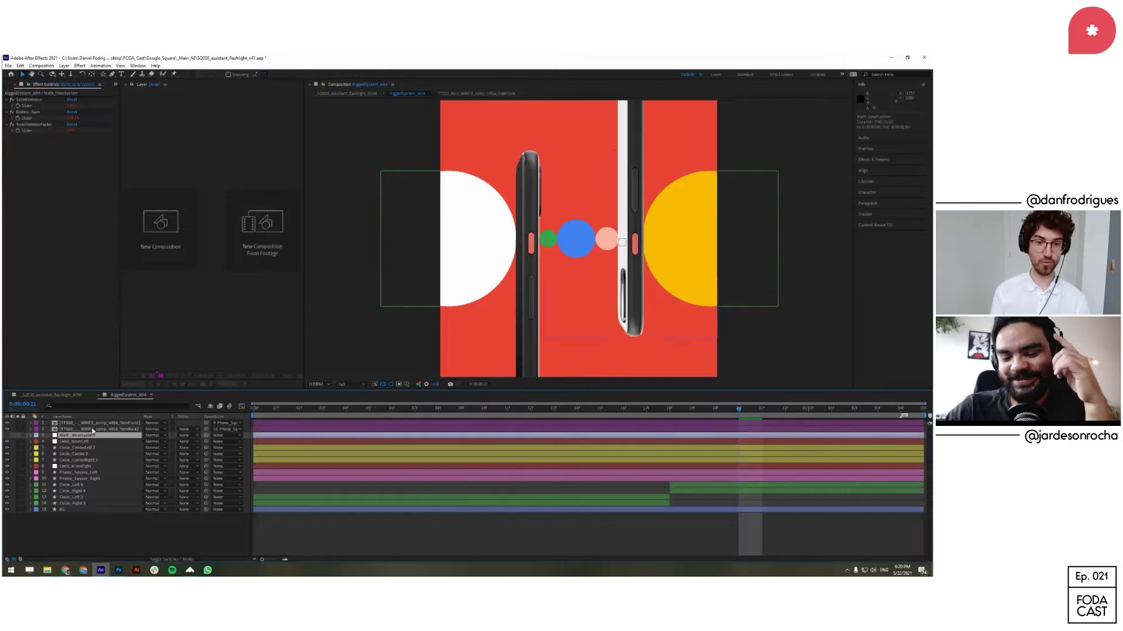
pyautogui.click(7, 429)
pyautogui.click(7, 429)
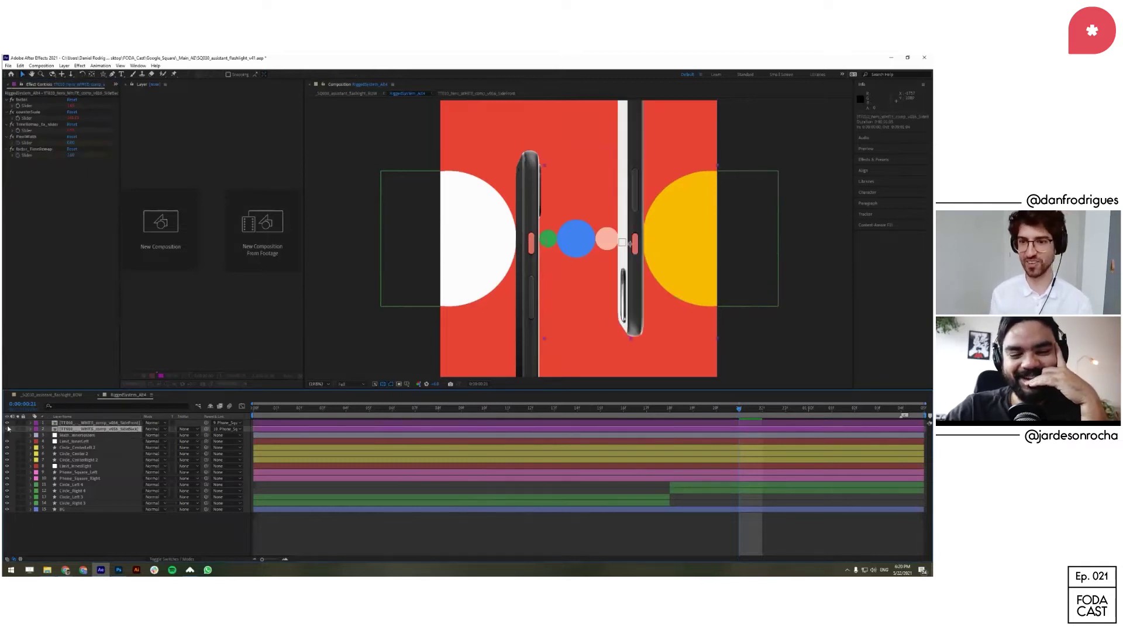
pyautogui.click(7, 423)
pyautogui.click(7, 423)
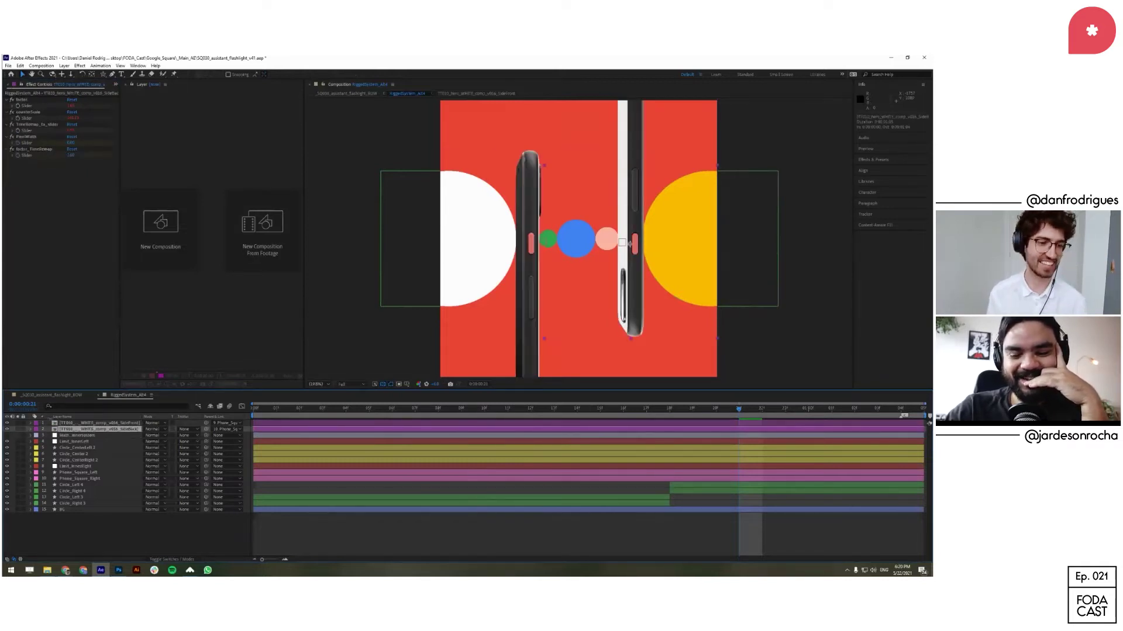
# Step: Go to a frame where the phones turn, examine the rotation inside the front phone precomp, and return to the rigged composition
pyautogui.click(69, 423)
pyautogui.moveTo(755, 413); pyautogui.dragTo(884, 416)
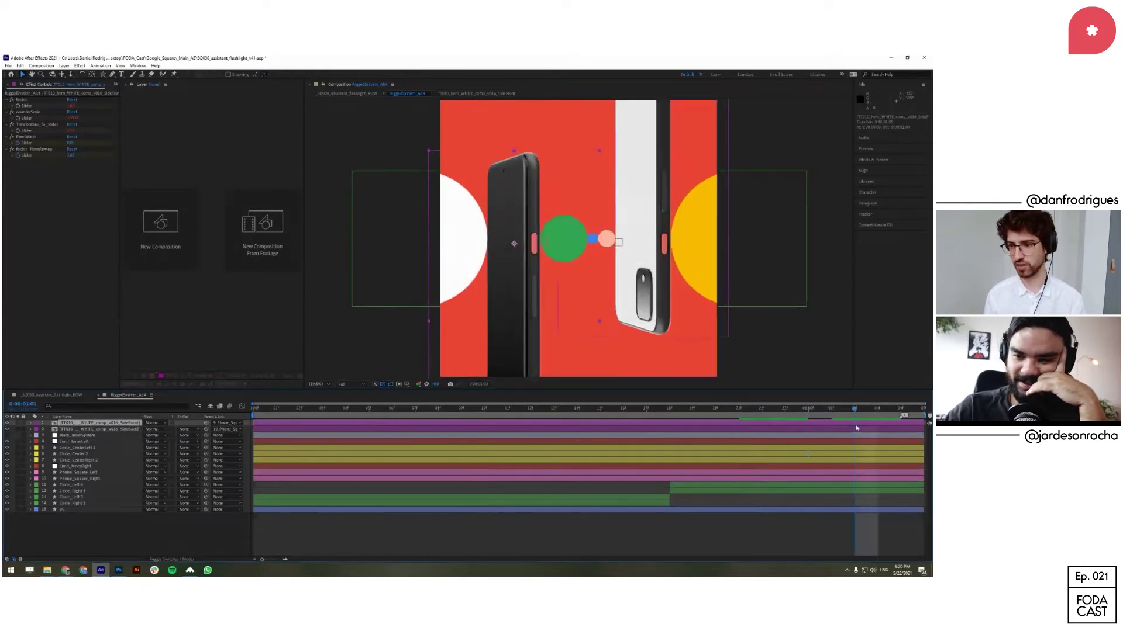
pyautogui.doubleClick(858, 423)
pyautogui.moveTo(500, 415); pyautogui.dragTo(594, 414)
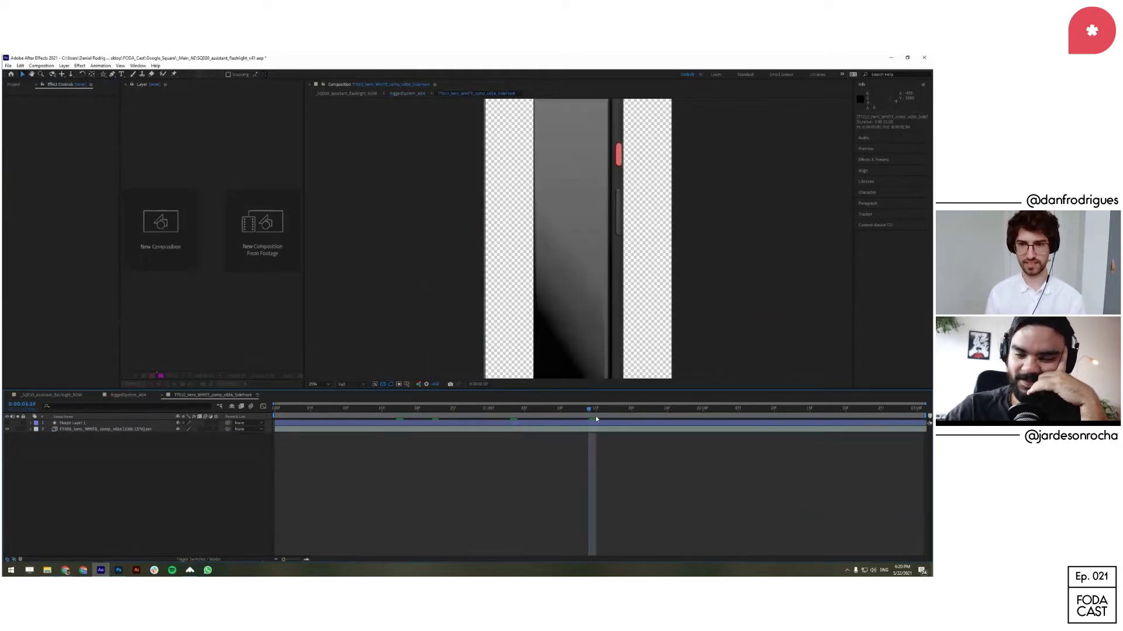
pyautogui.hotkey('ctrl', 'w')
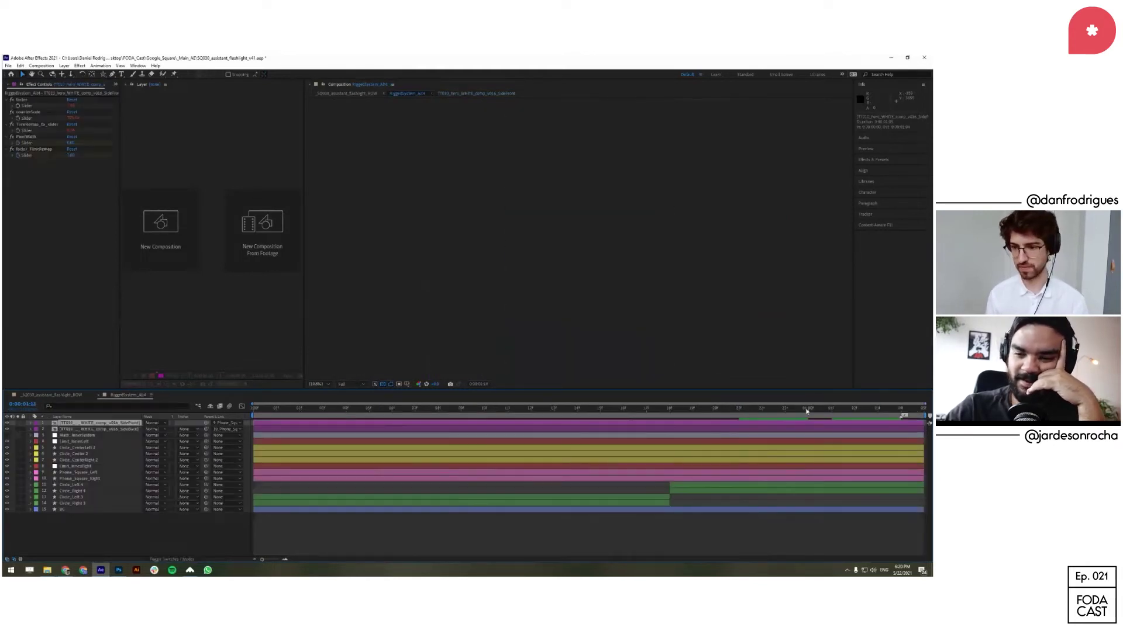
# Step: Display the front phone layer's Time Remap curve in the Graph Editor, adjust it around the current frame, and collapse the layer
pyautogui.press('u')
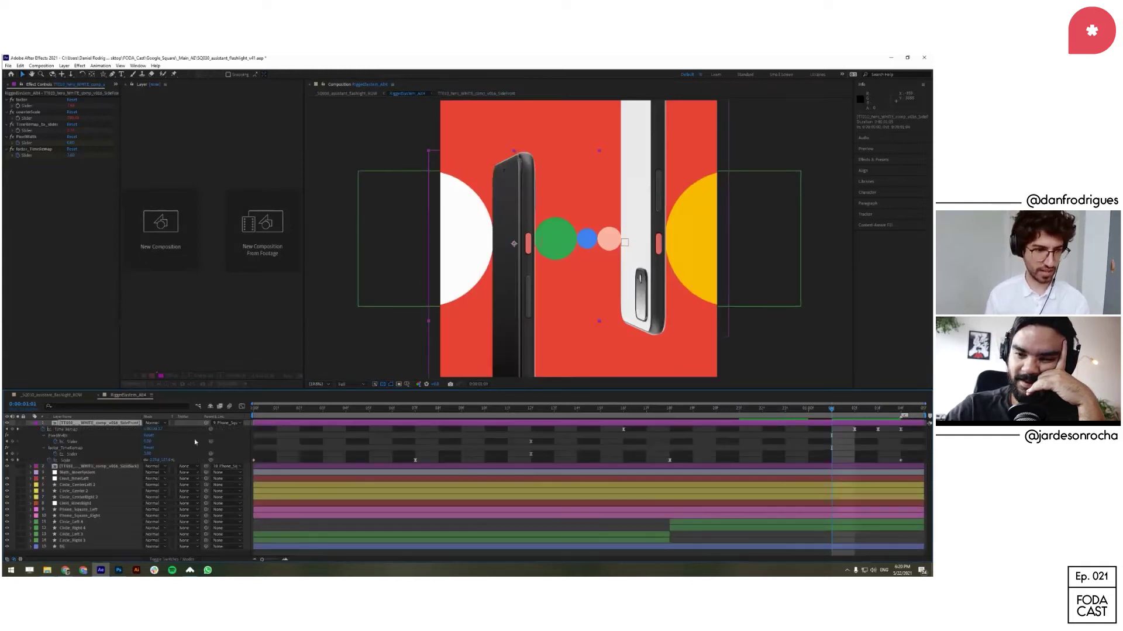
pyautogui.click(241, 407)
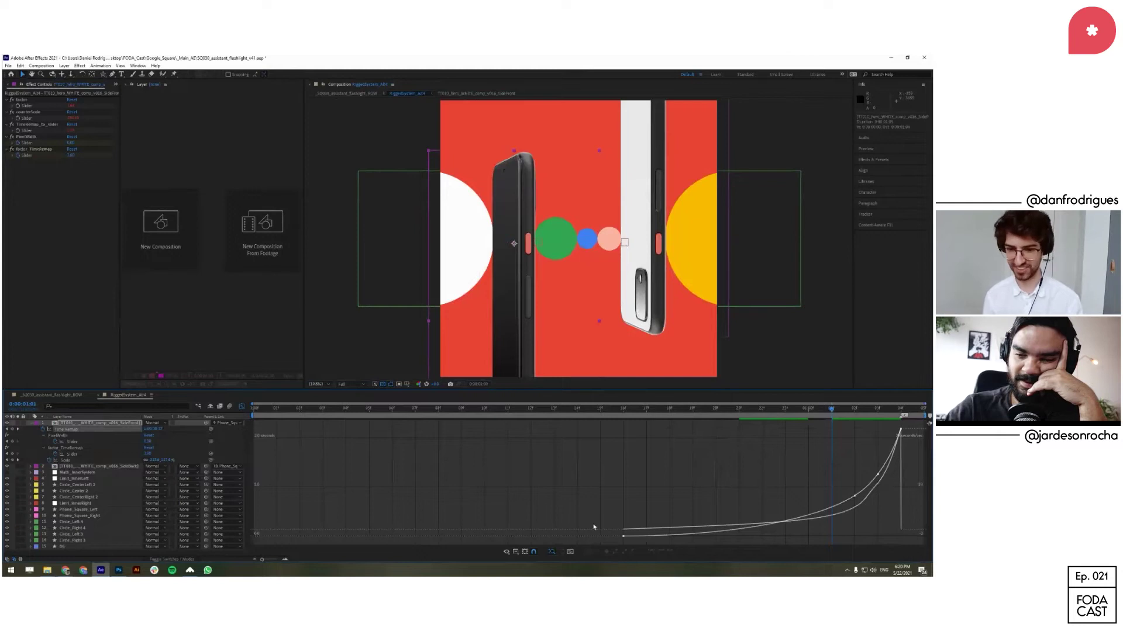
pyautogui.click(515, 552)
pyautogui.click(537, 473)
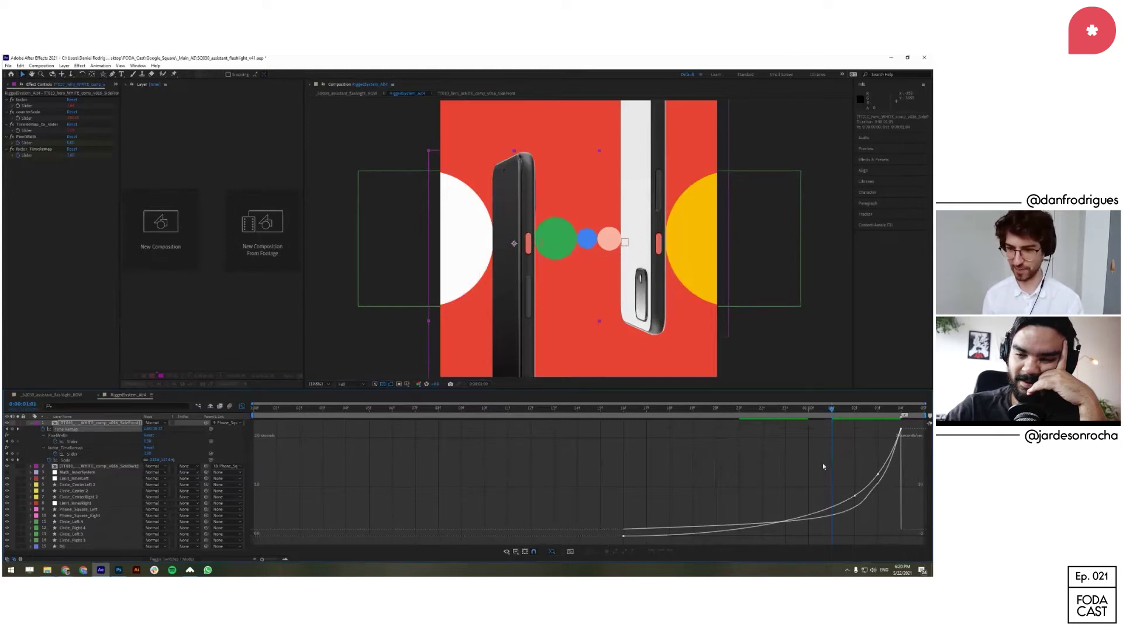
pyautogui.click(832, 517)
pyautogui.moveTo(831, 517); pyautogui.dragTo(827, 505)
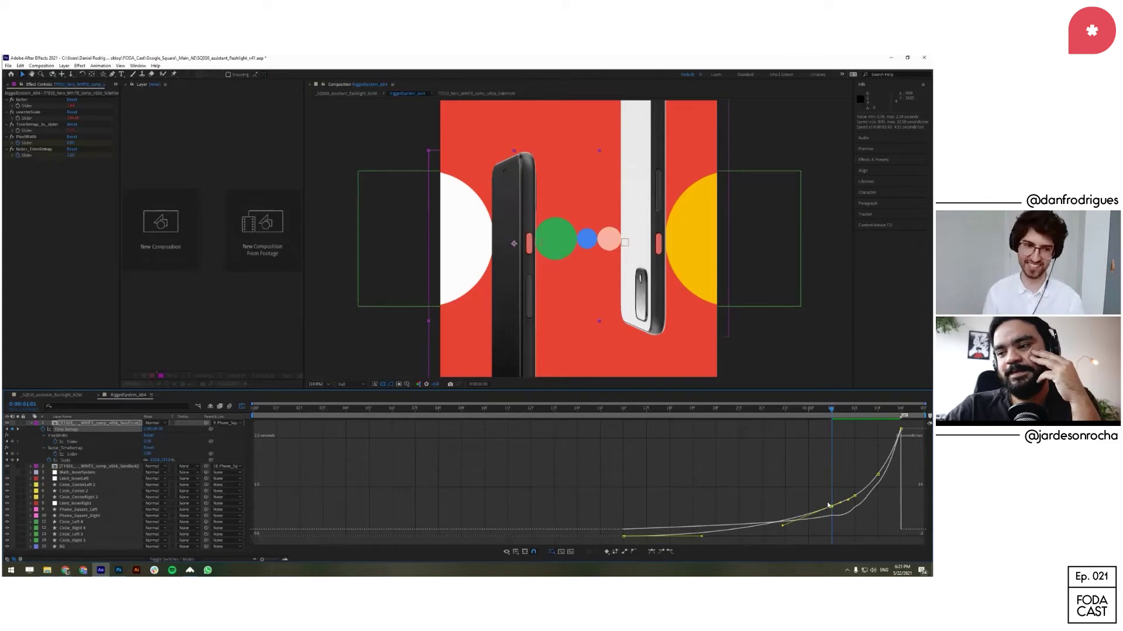
pyautogui.click(31, 423)
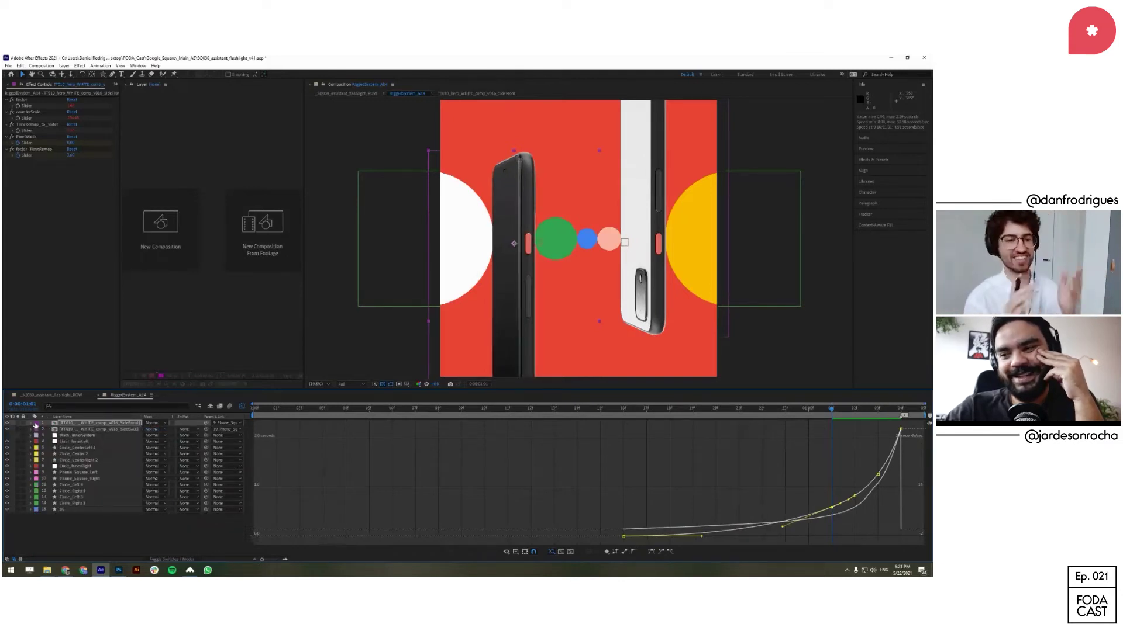
# Step: Display the Phone_Square_Left slider's curve in the Graph Editor, try a different slider value, and undo the change
pyautogui.click(81, 473)
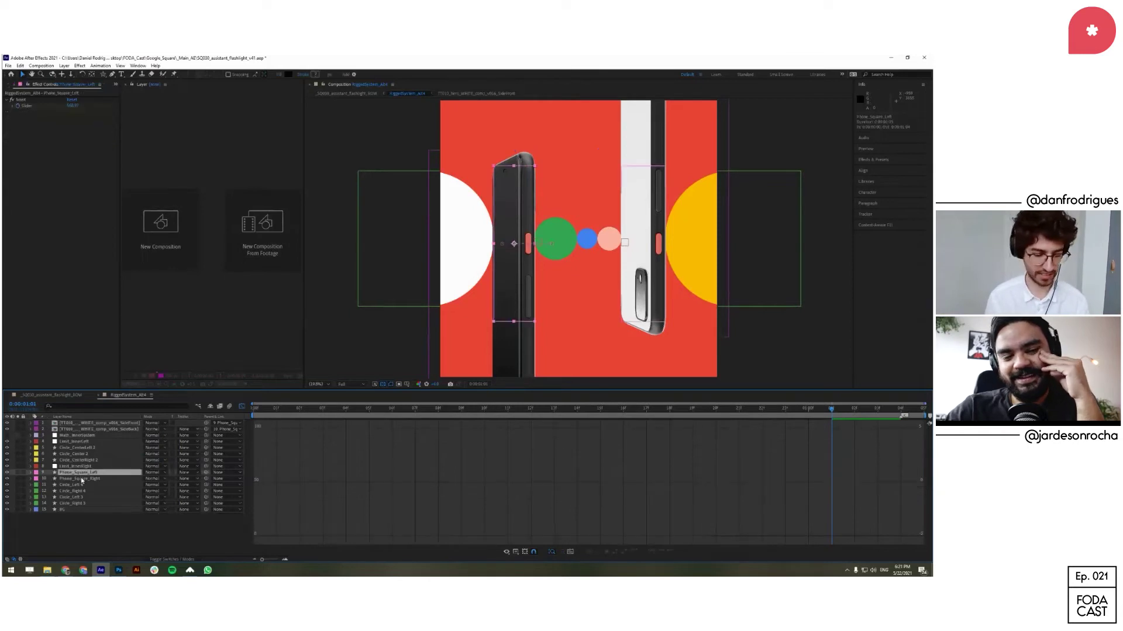
pyautogui.press('u')
pyautogui.click(80, 486)
pyautogui.moveTo(149, 487); pyautogui.dragTo(435, 466)
pyautogui.hotkey('ctrl', 'z')
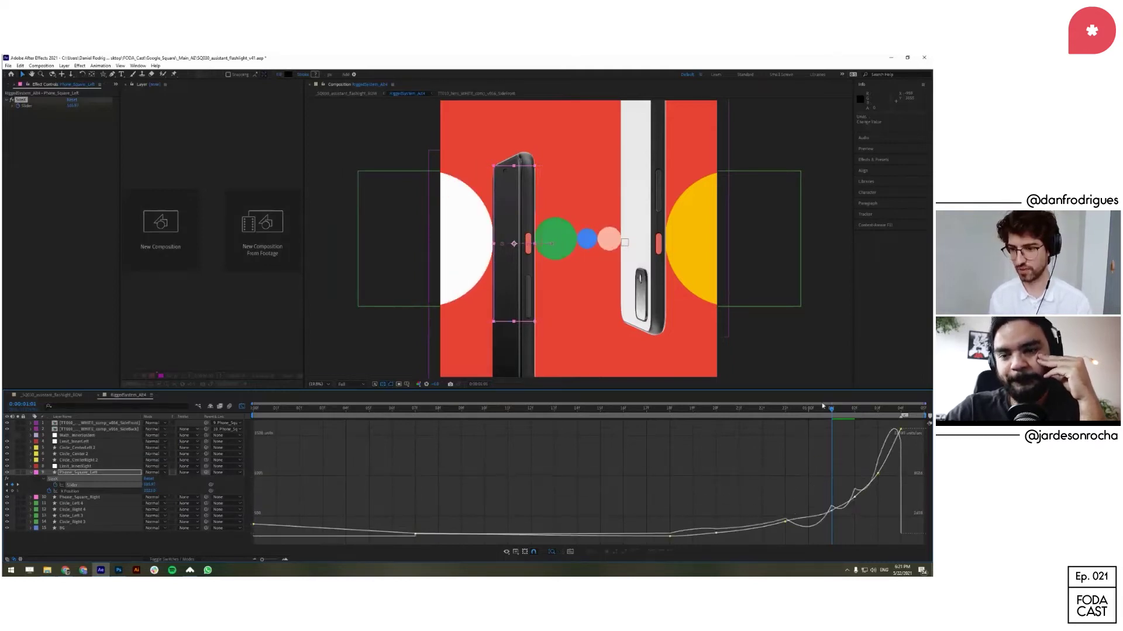
# Step: Step back and forth frame by frame through the end of the animation to examine how the phones rotate and the circles respond
pyautogui.press('pagedown')
pyautogui.press('pagedown')
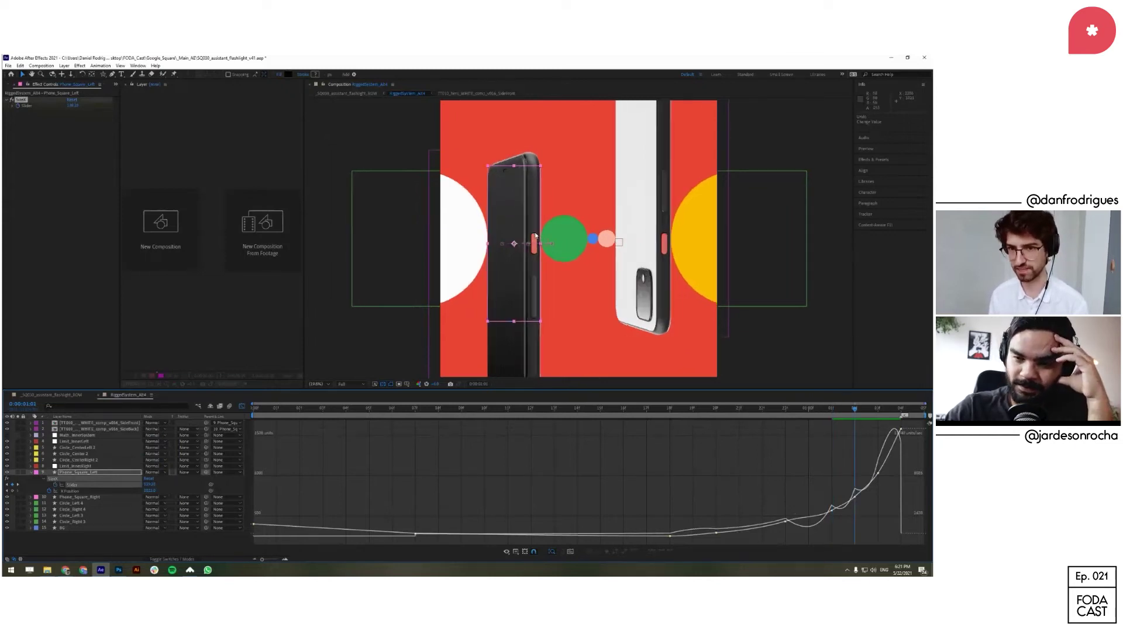
pyautogui.press('pageup')
pyautogui.press('pageup')
pyautogui.press('pageup')
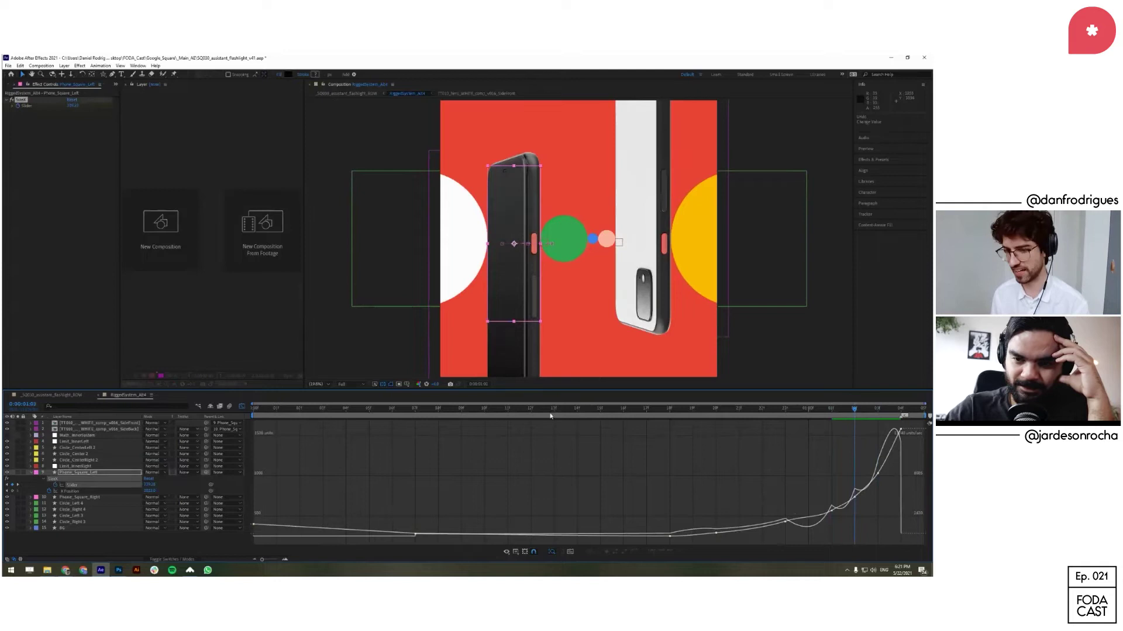
pyautogui.press('pagedown')
pyautogui.press('pagedown')
pyautogui.press('pagedown')
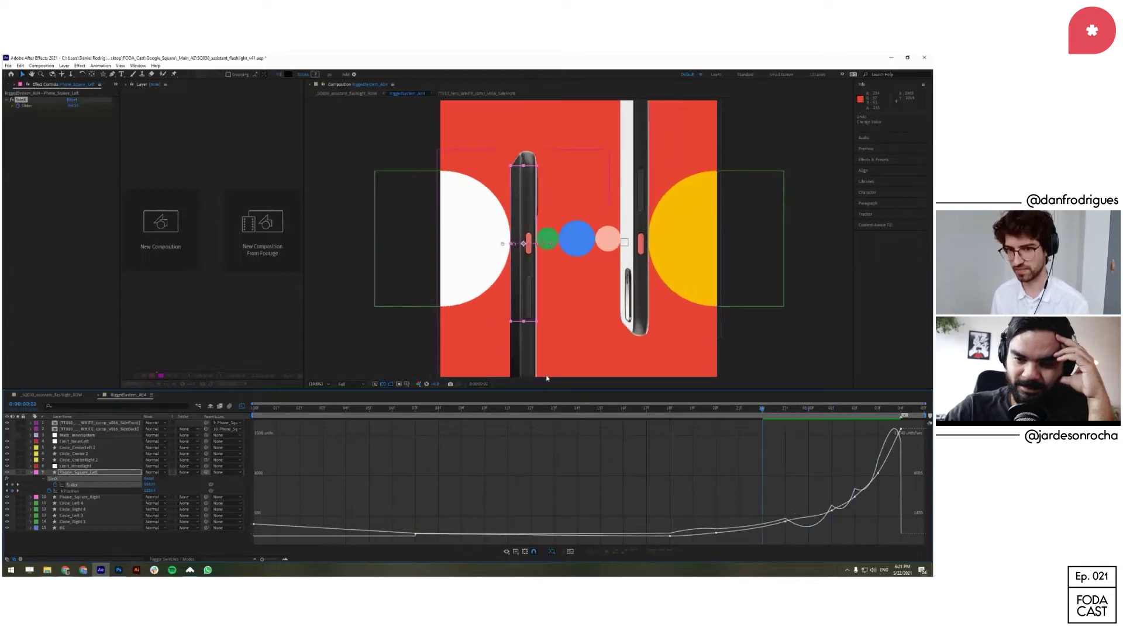
pyautogui.press('pagedown')
pyautogui.press('pagedown')
pyautogui.press('pagedown')
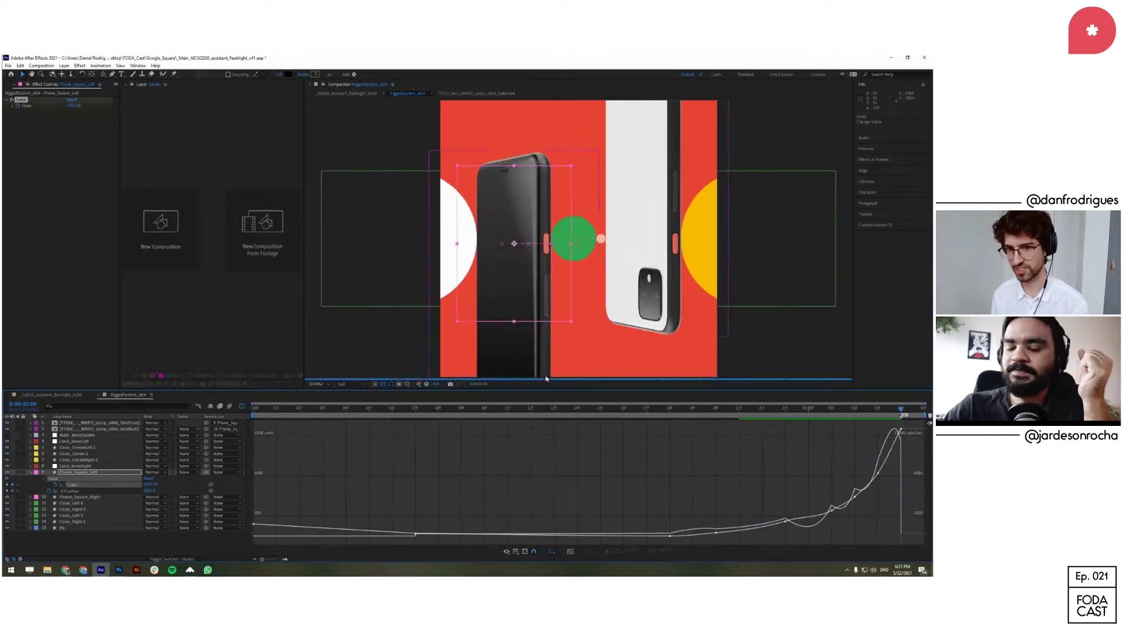
pyautogui.press('pagedown')
pyautogui.press('pageup')
pyautogui.press('pageup')
pyautogui.press('pageup')
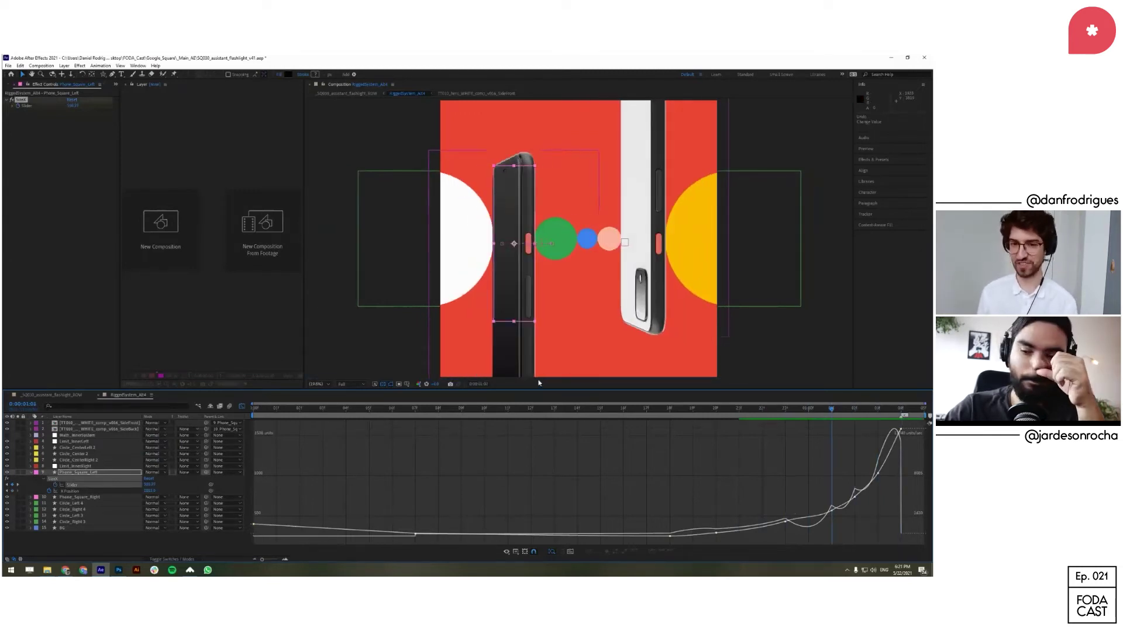
pyautogui.press('pagedown')
pyautogui.press('pagedown')
pyautogui.press('pagedown')
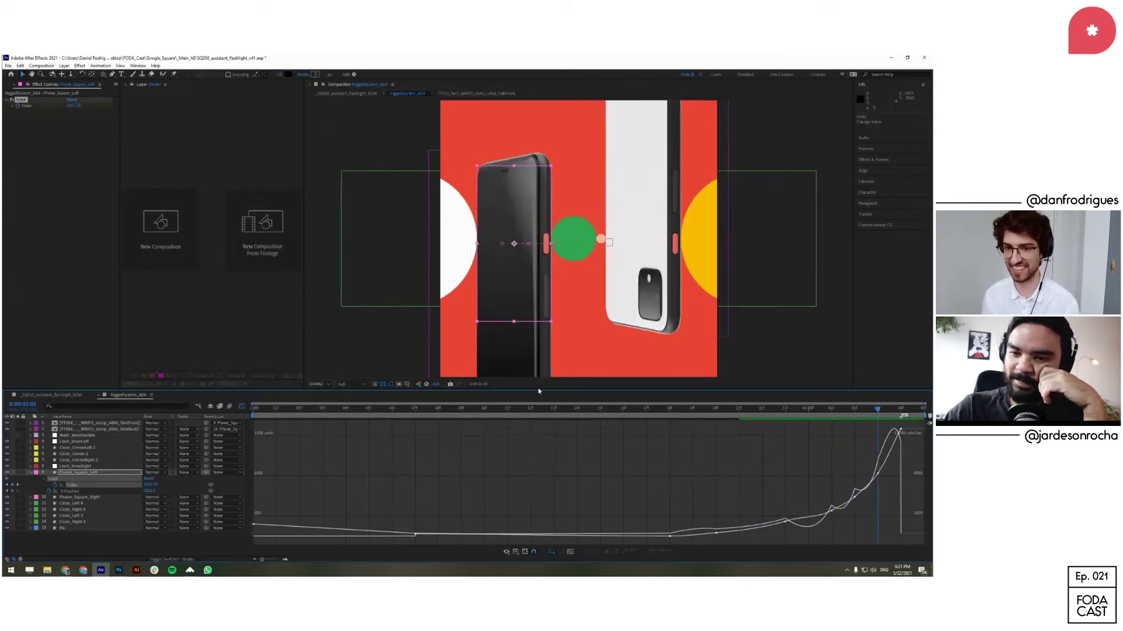
pyautogui.press('pageup')
pyautogui.press('pagedown')
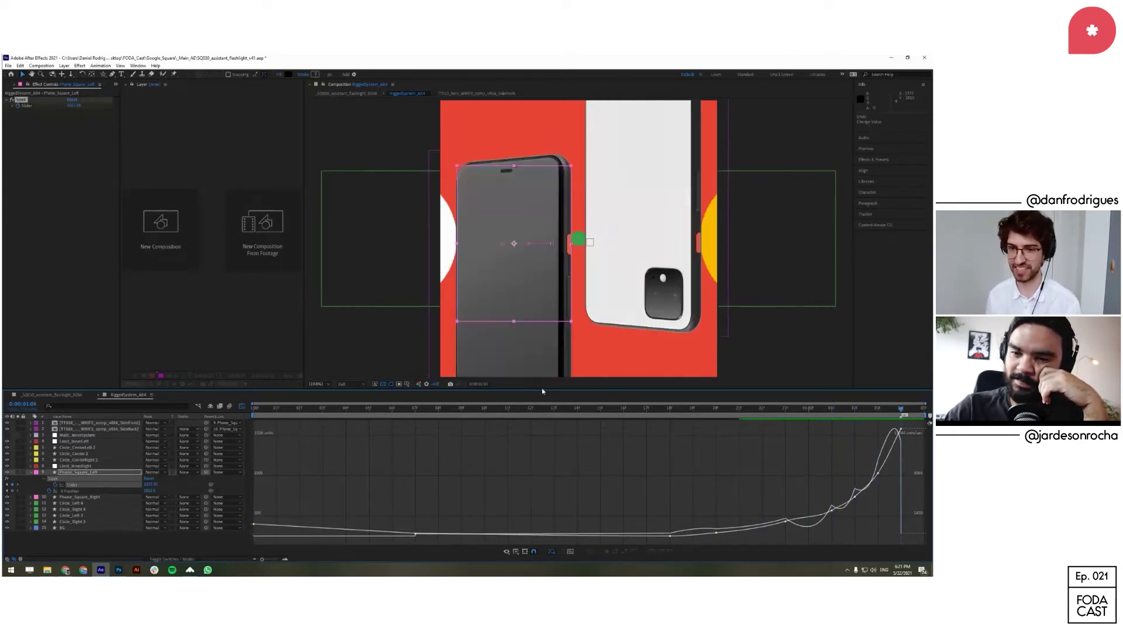
pyautogui.press('pageup')
pyautogui.press('pageup')
pyautogui.press('pageup')
pyautogui.press('pageup')
pyautogui.press('pageup')
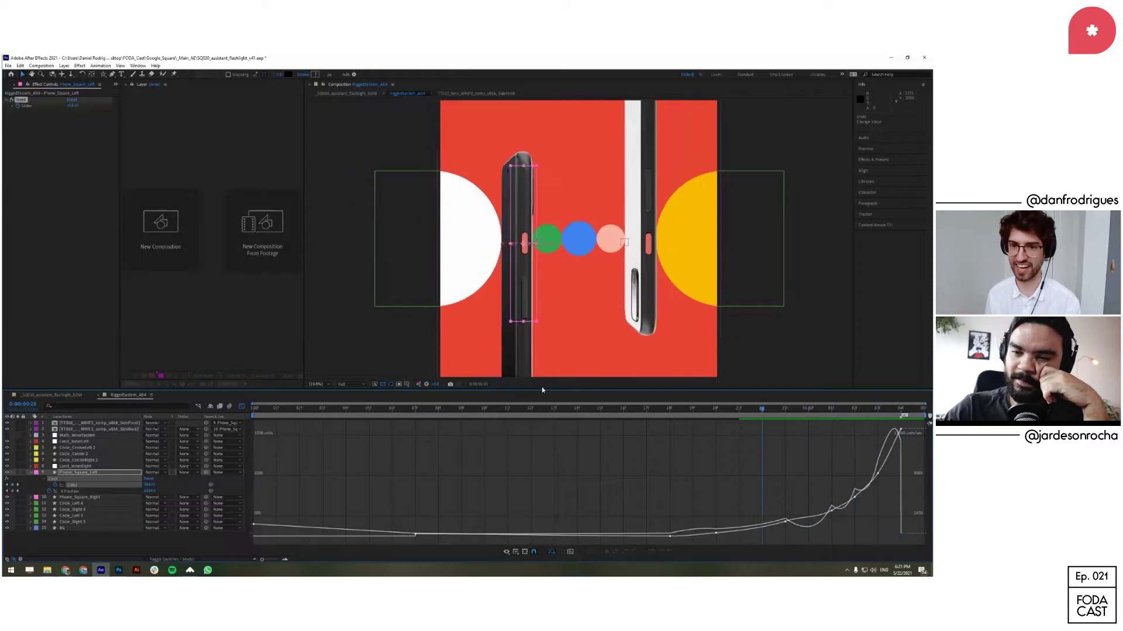
pyautogui.press('pagedown')
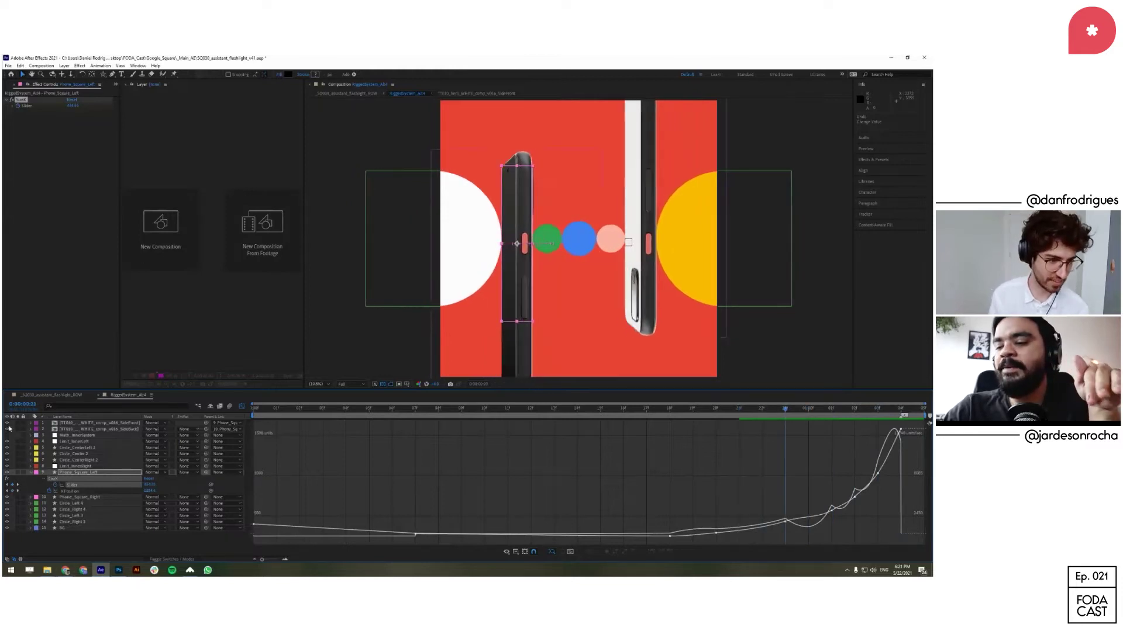
# Step: Hide both phone precomp layers and the BG layer so that only the rig's shapes are left
pyautogui.moveTo(9, 422); pyautogui.dragTo(19, 433)
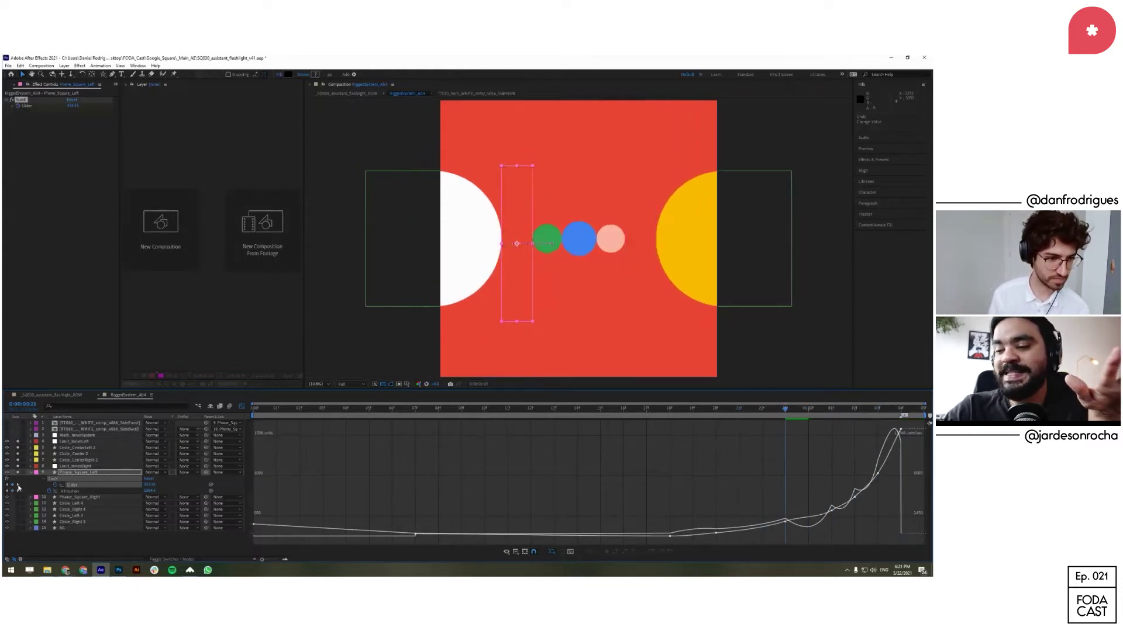
pyautogui.click(8, 528)
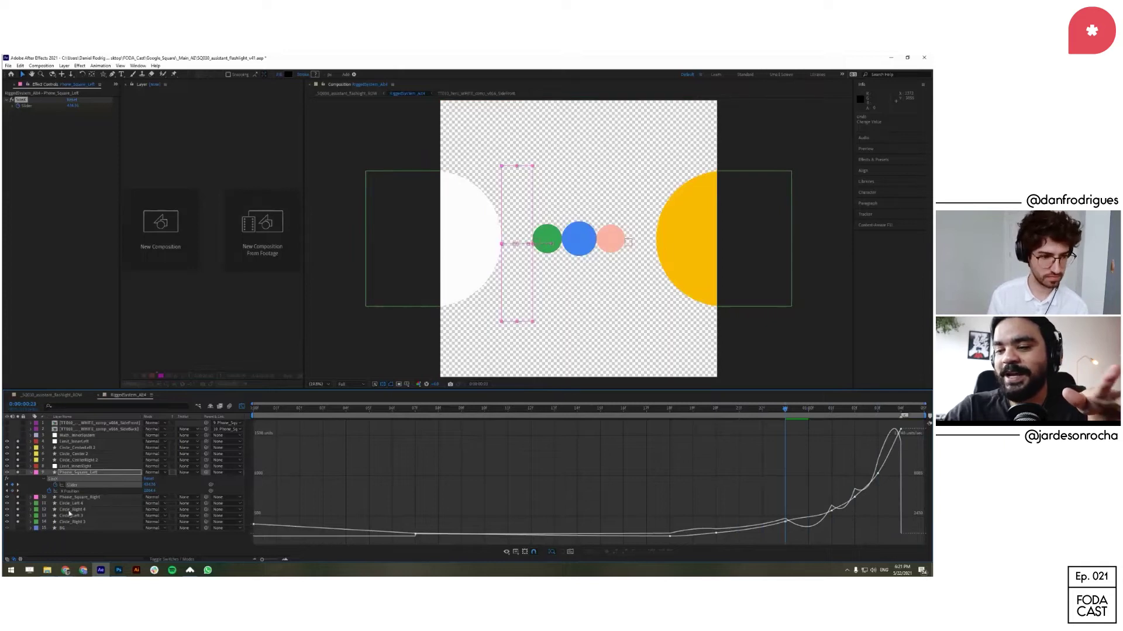
# Step: Make Phone_Square_Left and Phone_Square_Right fully opaque through their Opacity, and turn off the transparency grid
pyautogui.click(79, 497)
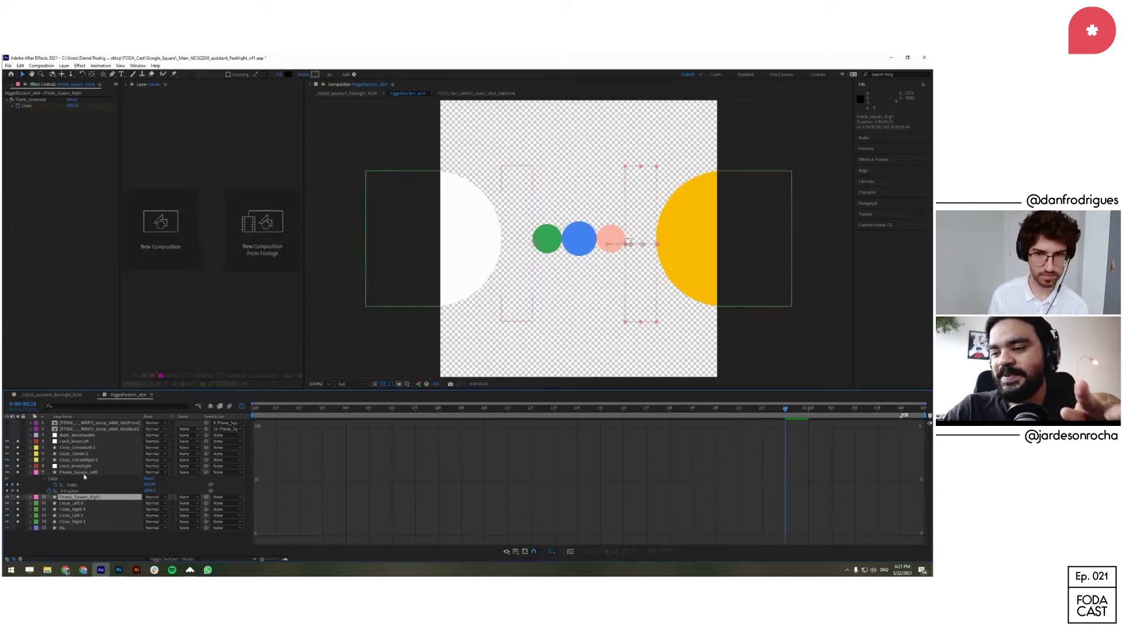
pyautogui.keyDown('ctrl'); pyautogui.click(85, 473); pyautogui.keyUp('ctrl')
pyautogui.press('t')
pyautogui.moveTo(148, 480); pyautogui.dragTo(541, 447)
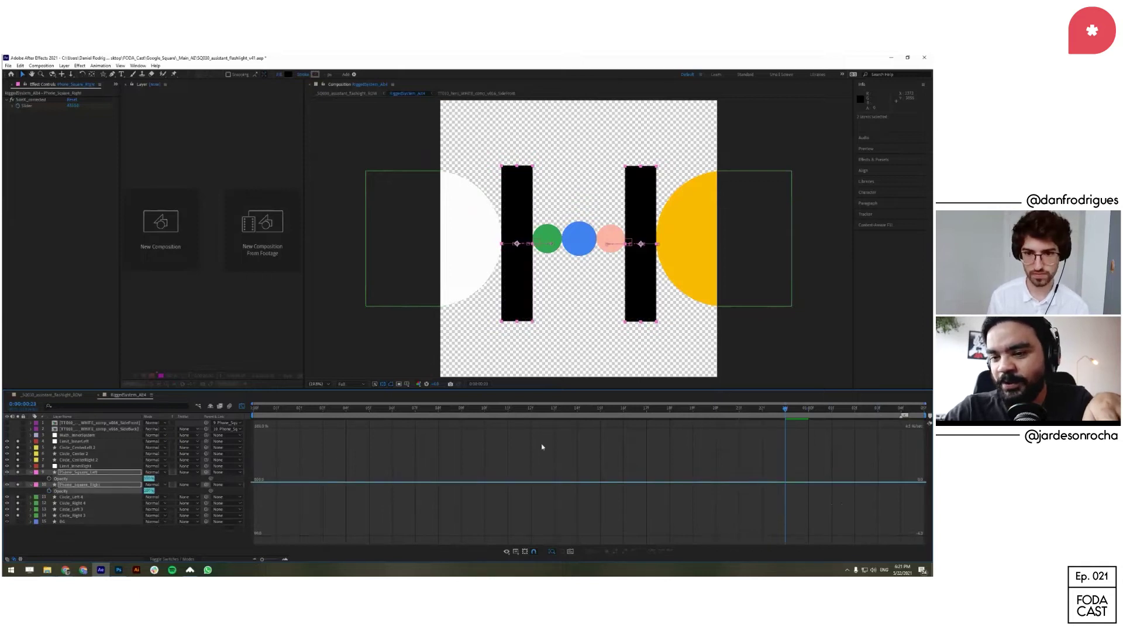
pyautogui.click(383, 385)
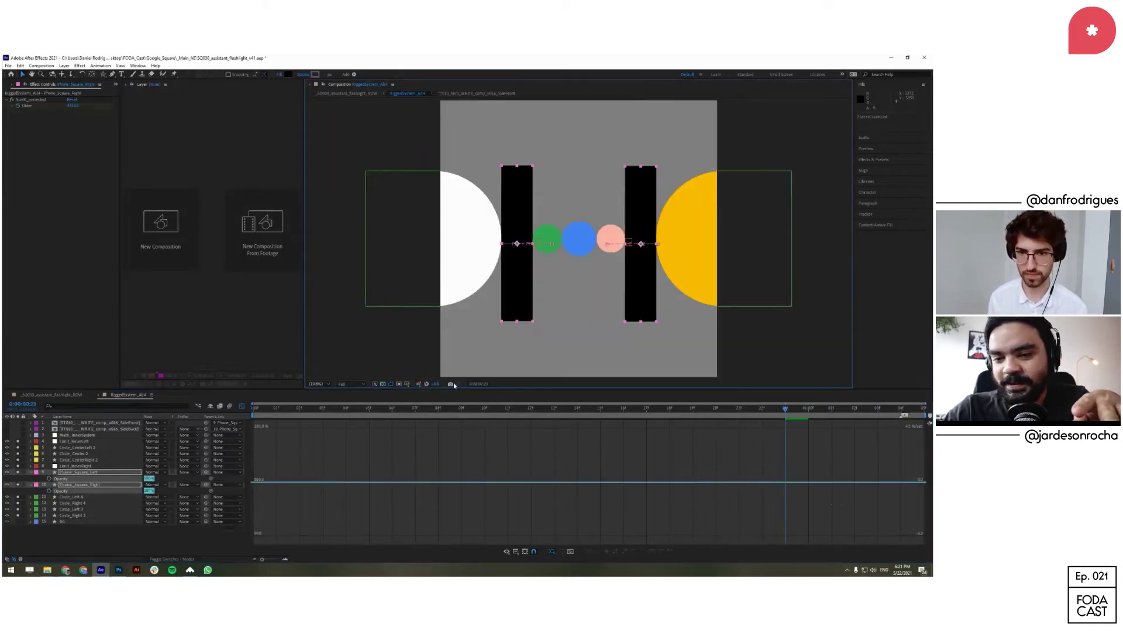
# Step: Select the three centre circle layers, from Circle_CenterLeft 2 through Circle_CenterRight 2
pyautogui.click(107, 523)
pyautogui.click(77, 455)
pyautogui.click(83, 449)
pyautogui.keyDown('shift'); pyautogui.click(84, 460); pyautogui.keyUp('shift')
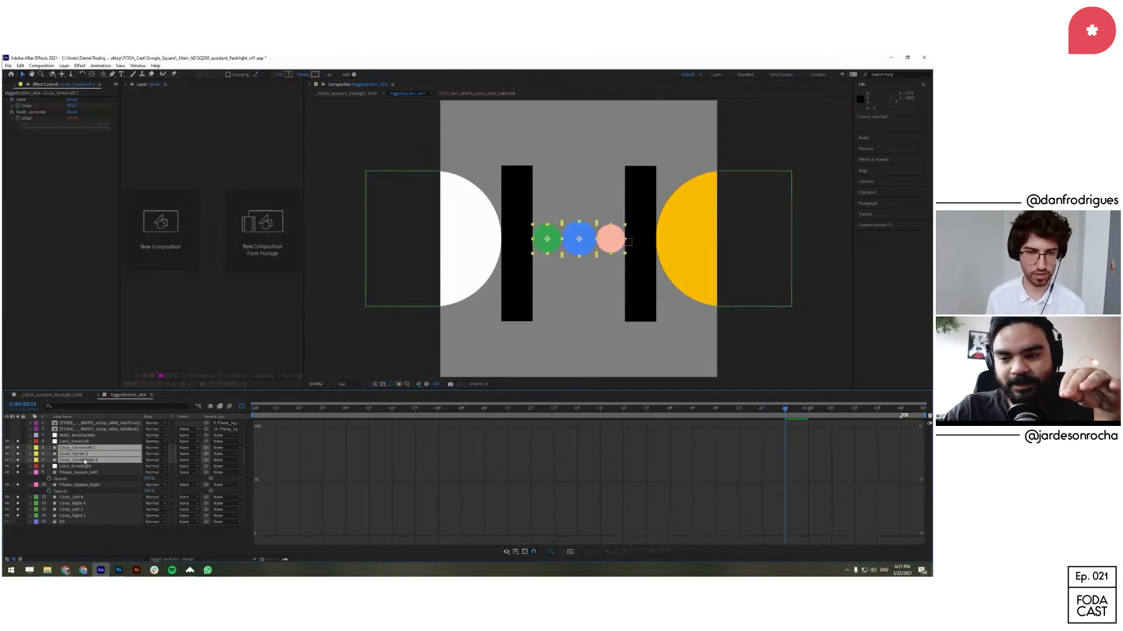
# Step: Open the RigBreakdown_v06 project from the _Main_AE folder without saving the changes to the flashlight project
pyautogui.hotkey('alt', 'Tab')
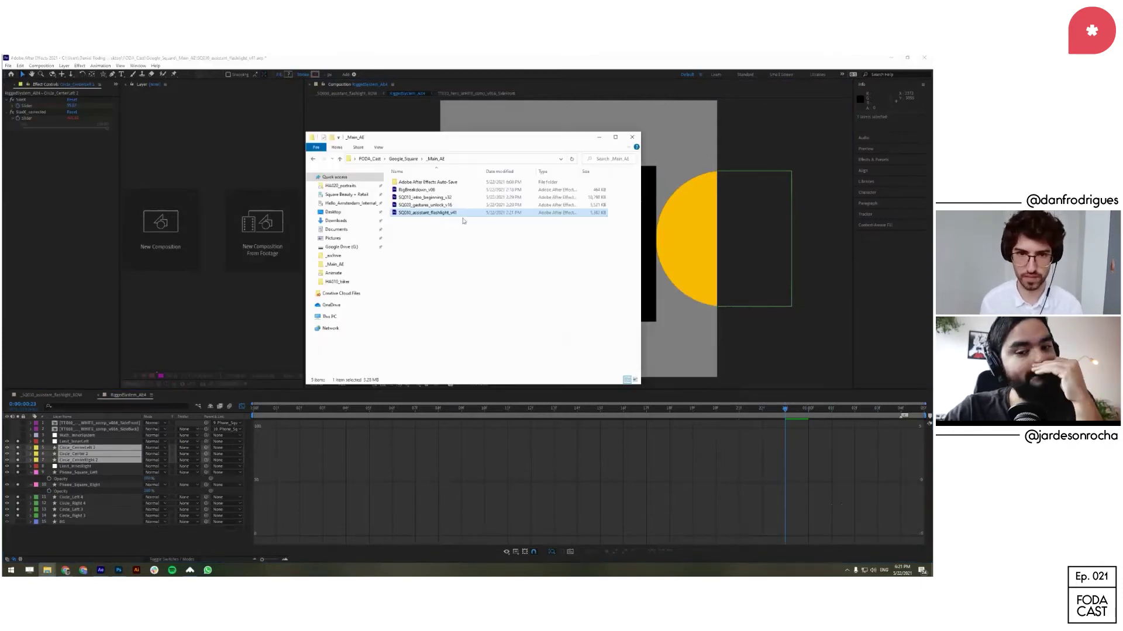
pyautogui.click(430, 191)
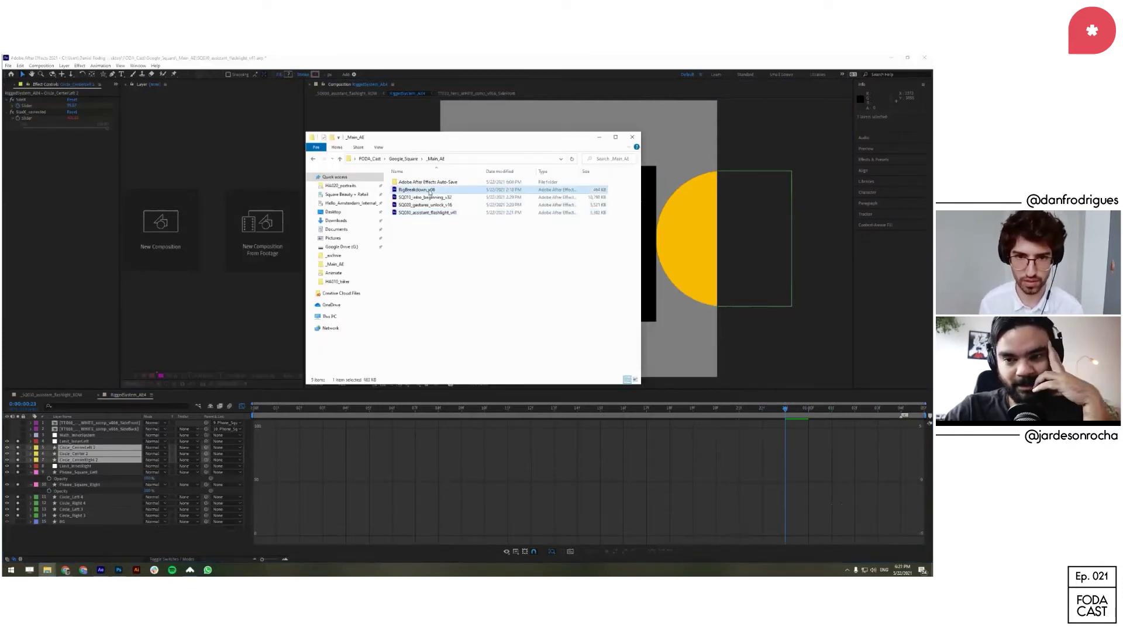
pyautogui.doubleClick(430, 190)
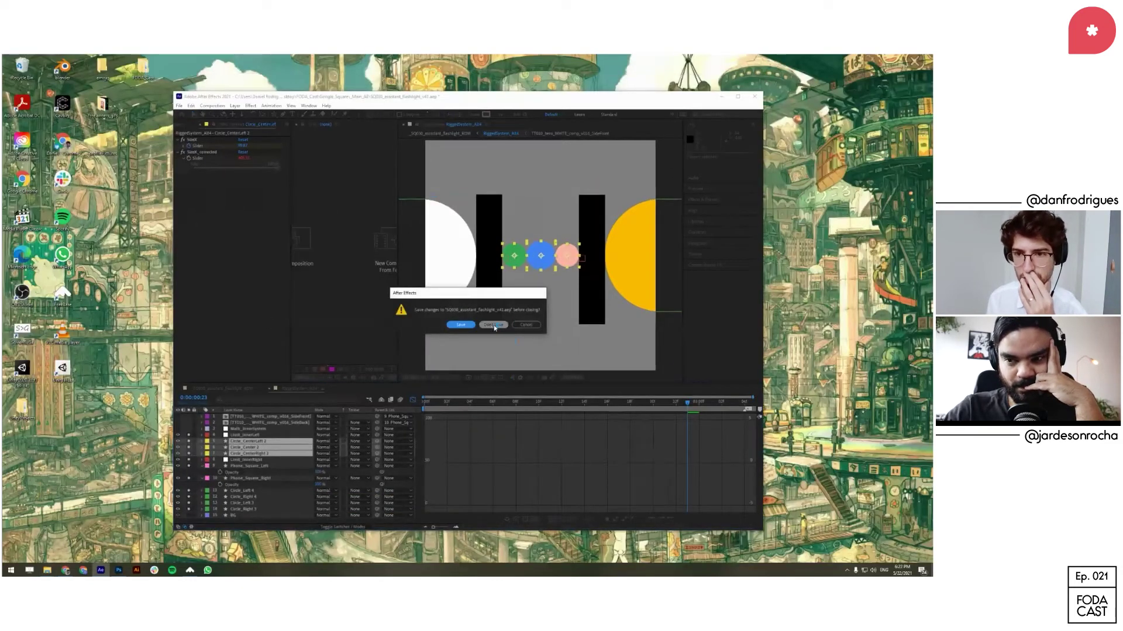
pyautogui.click(493, 325)
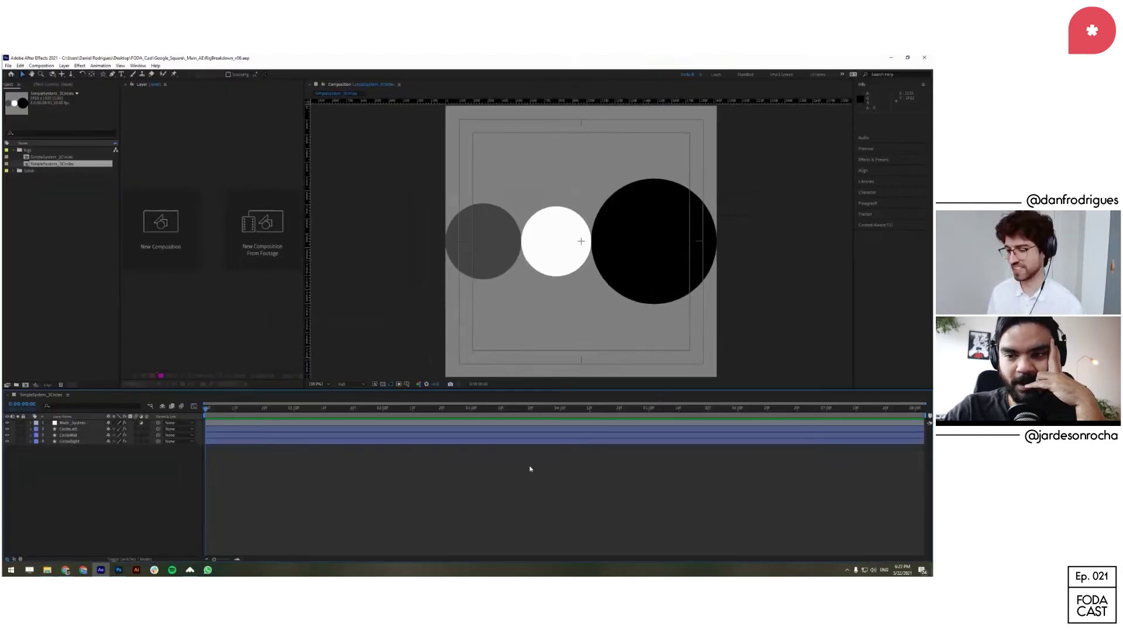
# Step: Go through the circle layers of the three-circle composition one by one, ending on CircleLeft
pyautogui.moveTo(221, 409); pyautogui.dragTo(167, 449)
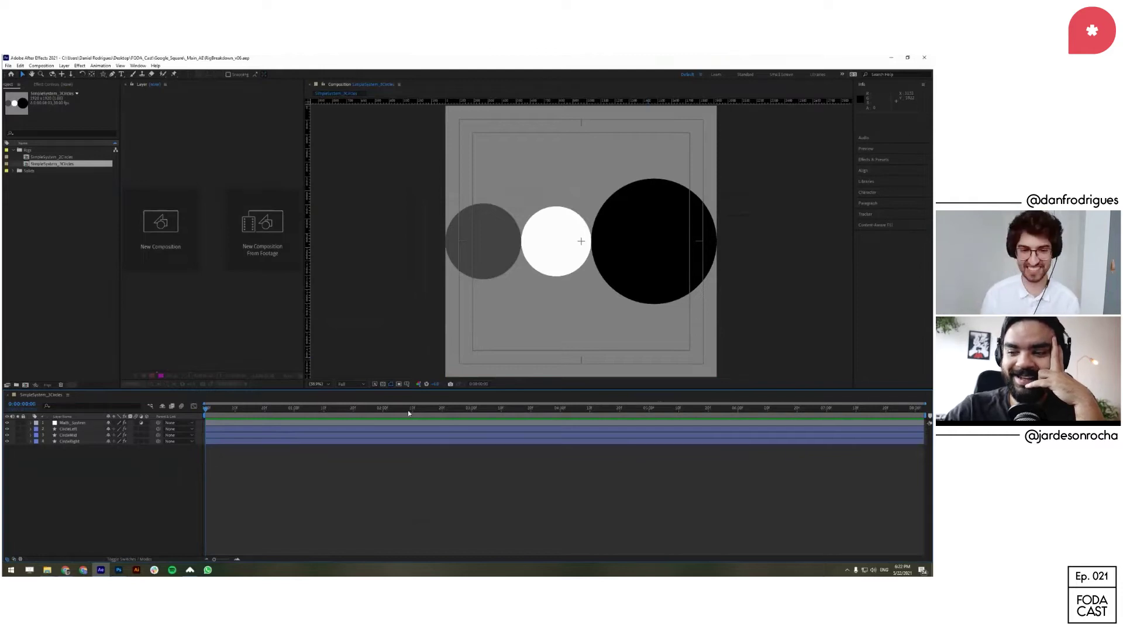
pyautogui.click(251, 429)
pyautogui.click(223, 442)
pyautogui.click(221, 451)
pyautogui.click(227, 435)
pyautogui.click(226, 442)
pyautogui.click(228, 430)
# Step: Try a different size slider value on CircleLeft and undo the change
pyautogui.click(64, 85)
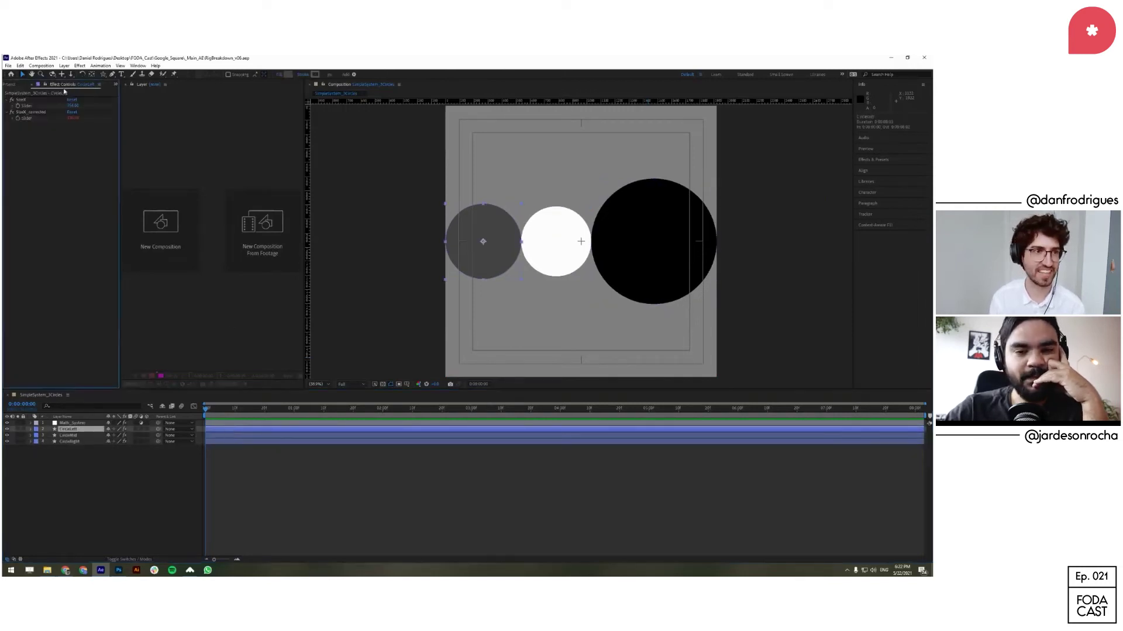
pyautogui.moveTo(73, 107); pyautogui.dragTo(187, 112)
pyautogui.hotkey('ctrl', 'z')
# Step: Open the SimpleSystem_2Circles composition and select its CircleRight and CircleLeft layers in turn
pyautogui.press('F3')
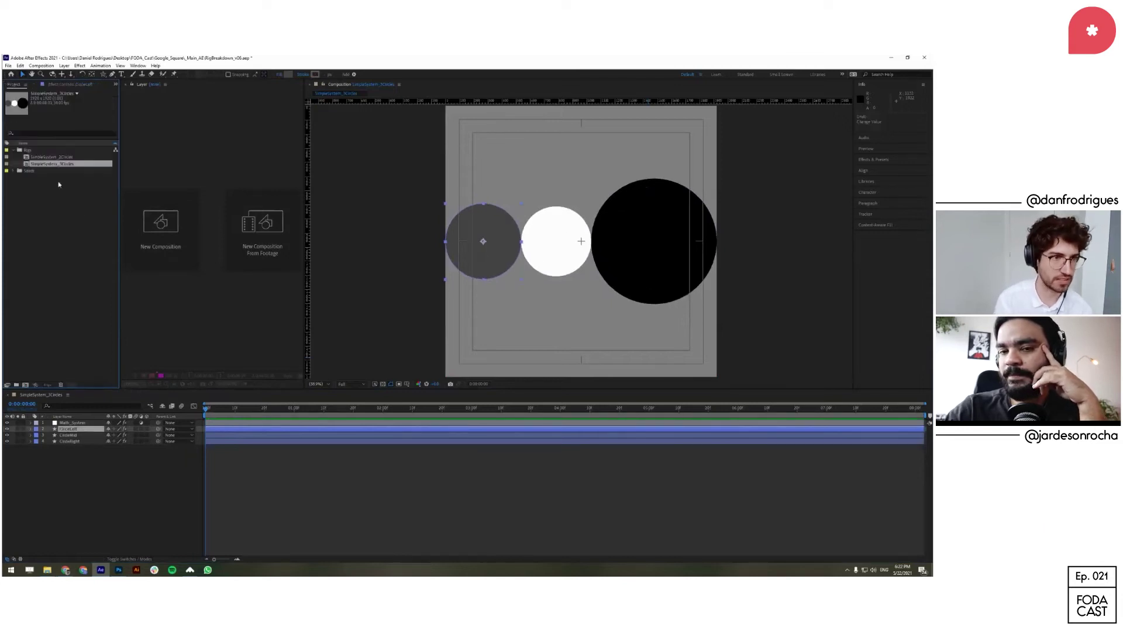
pyautogui.doubleClick(52, 157)
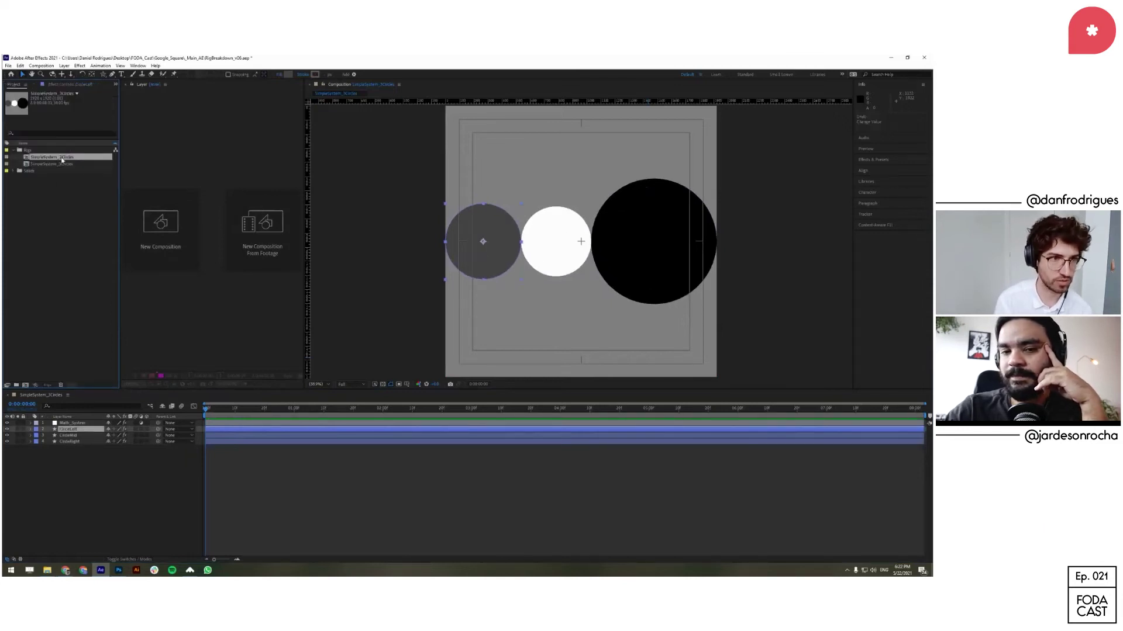
pyautogui.click(372, 429)
pyautogui.click(381, 436)
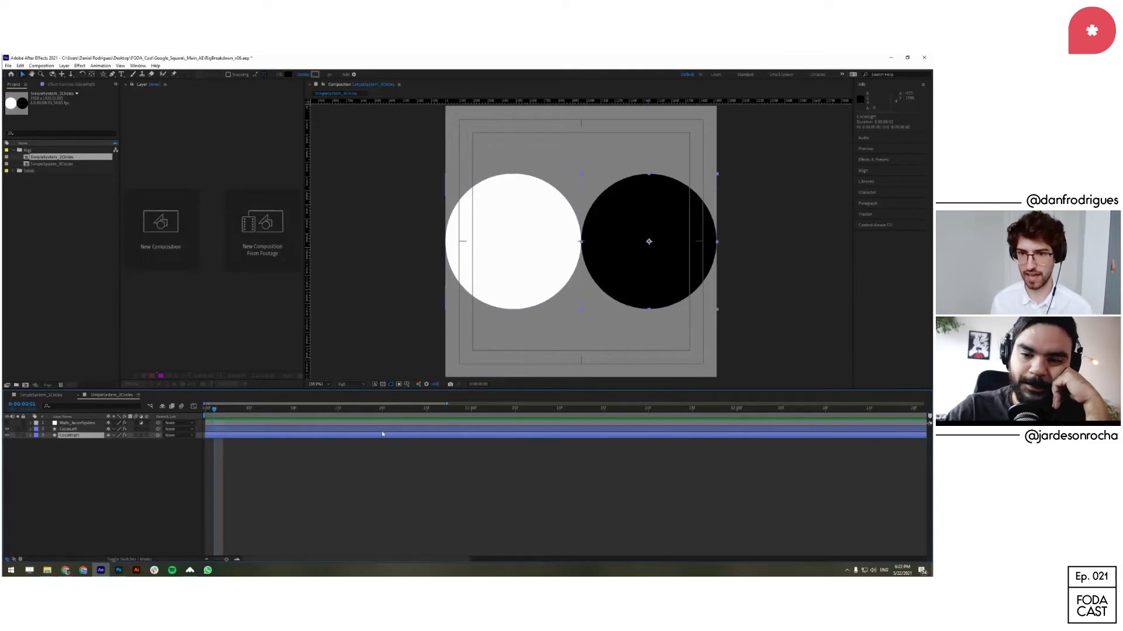
pyautogui.click(380, 448)
pyautogui.click(381, 430)
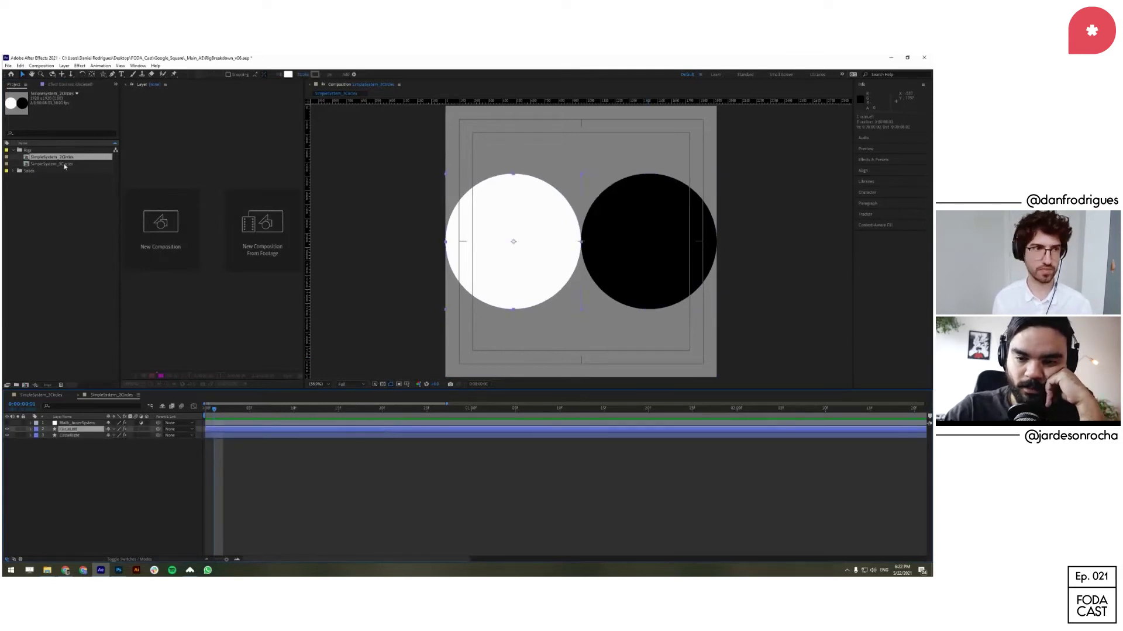
# Step: Try scrubbing the size sliders of the two-circle setup and undo the changes
pyautogui.click(76, 85)
pyautogui.moveTo(73, 107)
pyautogui.mouseDown()
pyautogui.moveTo(222, 187)
pyautogui.moveTo(363, 240)
pyautogui.moveTo(89, 109)
pyautogui.moveTo(101, 109)
pyautogui.moveTo(7, 111)
pyautogui.moveTo(77, 107)
pyautogui.mouseUp()
pyautogui.hotkey('ctrl', 'z')
pyautogui.click(69, 435)
pyautogui.hotkey('ctrl', 'z')
# Step: Compare the slider effects on the Math_InnerSystem null with those on CircleLeft and CircleRight
pyautogui.click(82, 423)
pyautogui.click(89, 442)
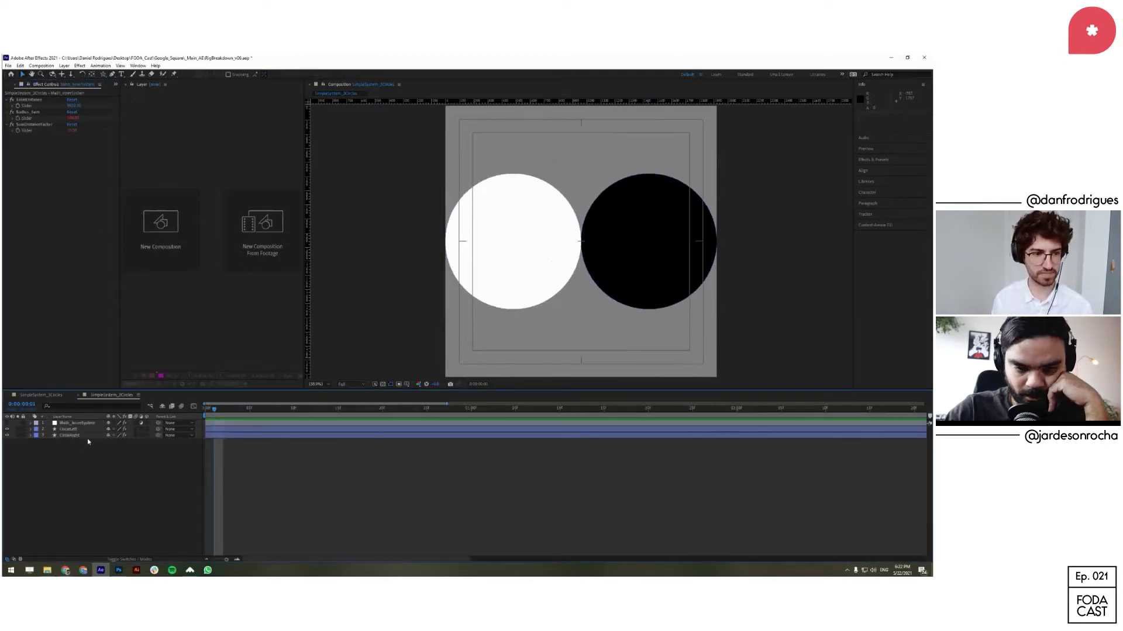
pyautogui.click(85, 431)
pyautogui.click(84, 436)
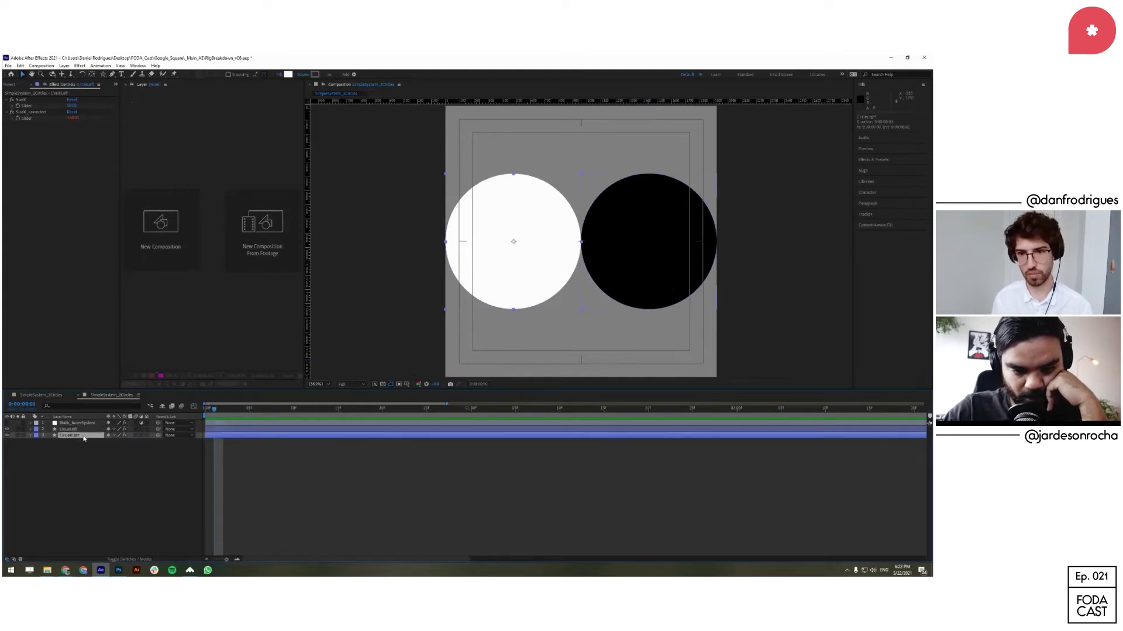
pyautogui.click(87, 424)
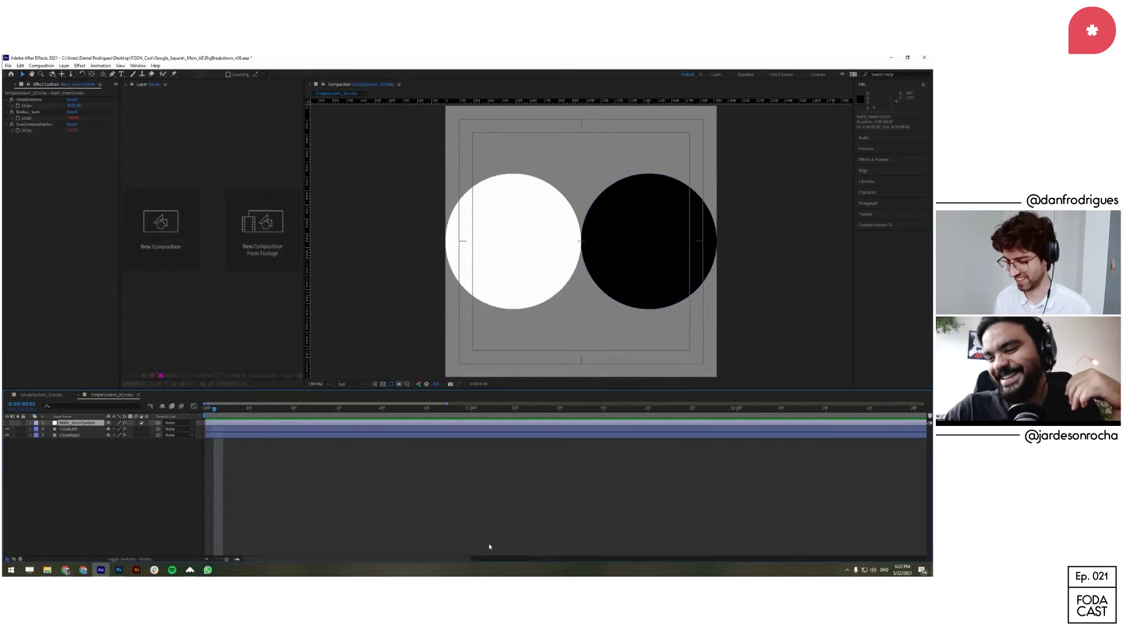
# Step: Try a smaller TotalDistance value on the Math_InnerSystem null, undo it, and test the slider once more before restoring it
pyautogui.click(30, 101)
pyautogui.keyDown('ctrl'); pyautogui.click(33, 113); pyautogui.keyUp('ctrl')
pyautogui.keyDown('ctrl'); pyautogui.click(38, 125); pyautogui.keyUp('ctrl')
pyautogui.click(75, 118)
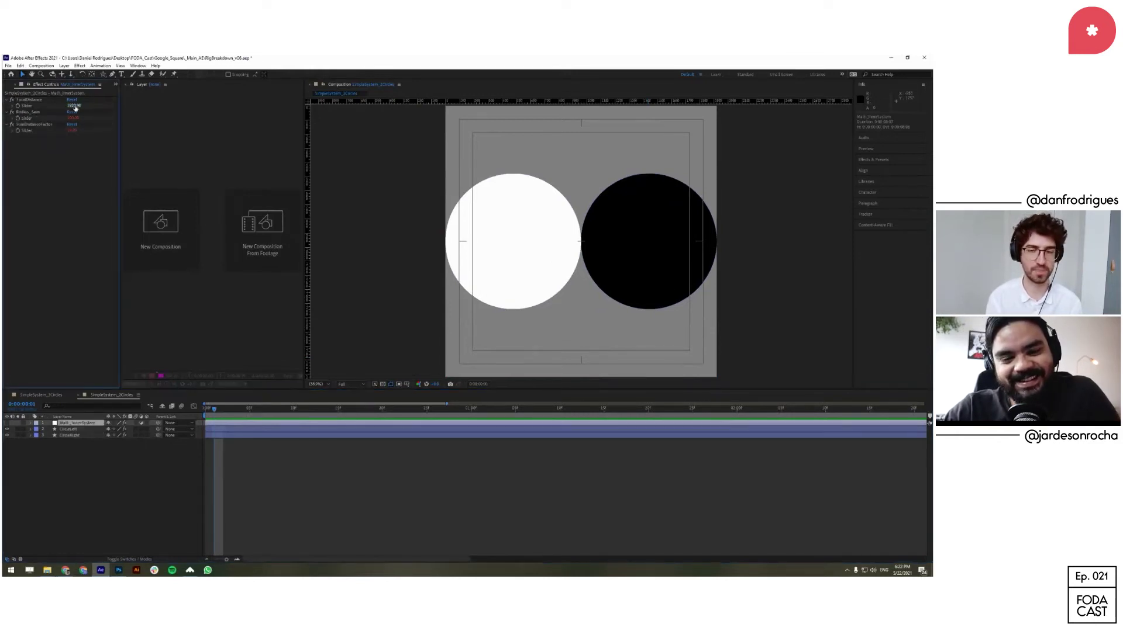
pyautogui.press('Return')
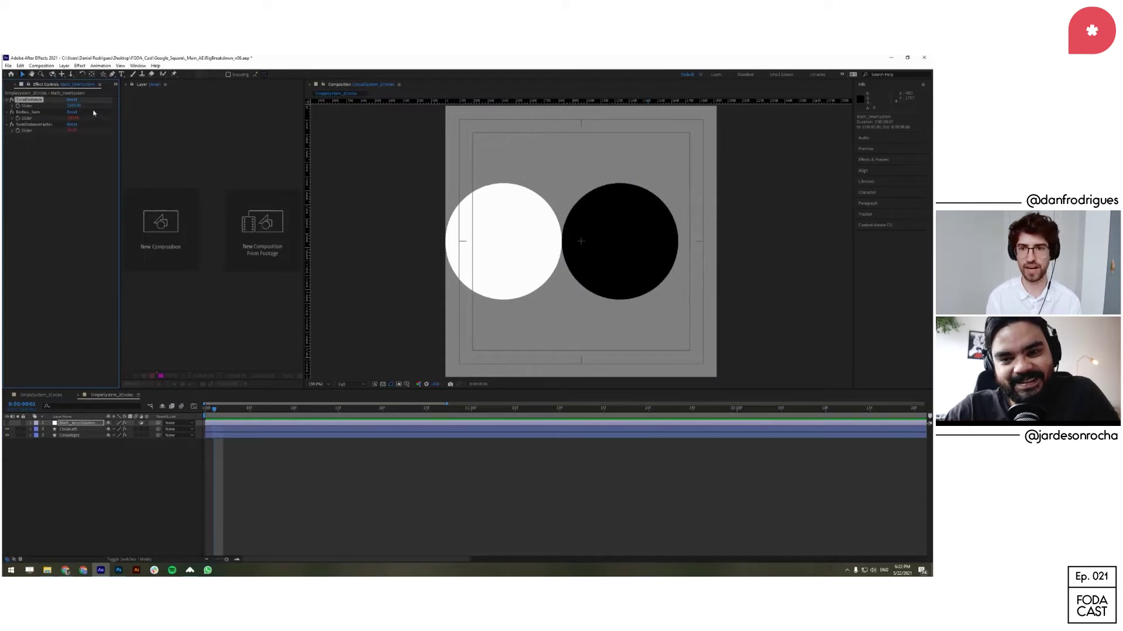
pyautogui.hotkey('ctrl', 'z')
pyautogui.click(412, 445)
pyautogui.click(423, 424)
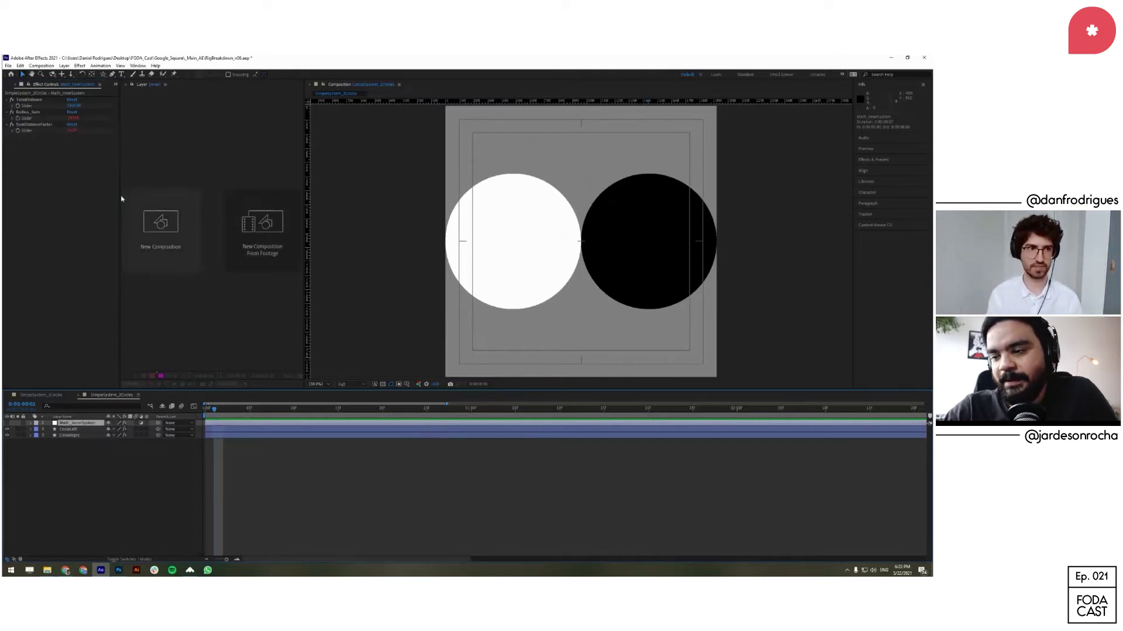
pyautogui.click(29, 100)
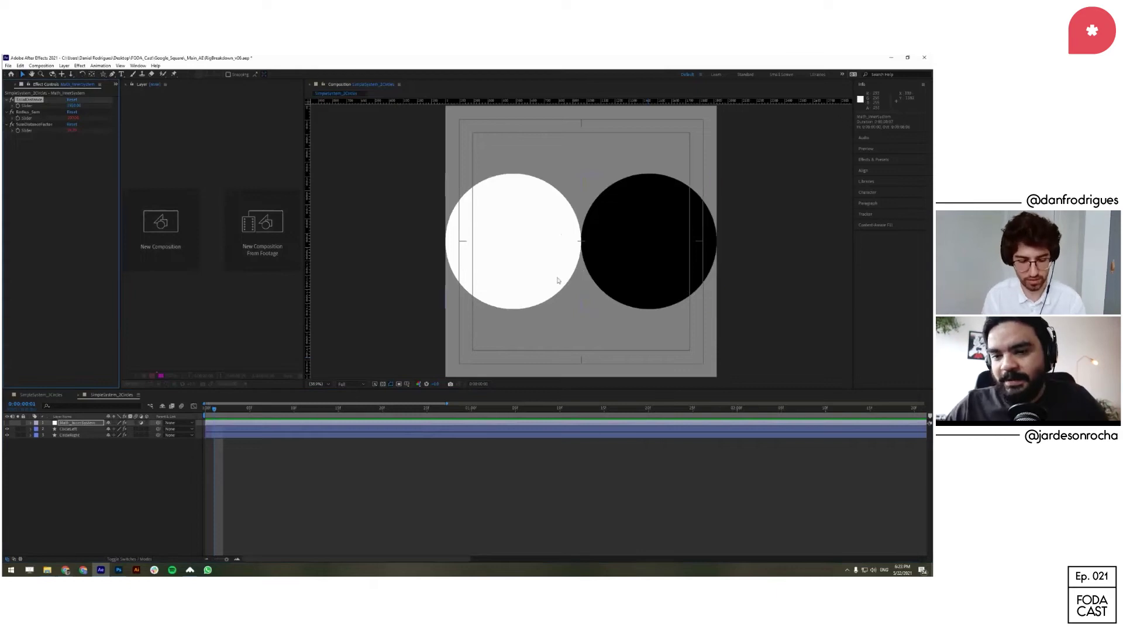
pyautogui.moveTo(75, 108)
pyautogui.mouseDown()
pyautogui.moveTo(66, 108)
pyautogui.moveTo(86, 107)
pyautogui.moveTo(71, 108)
pyautogui.mouseUp()
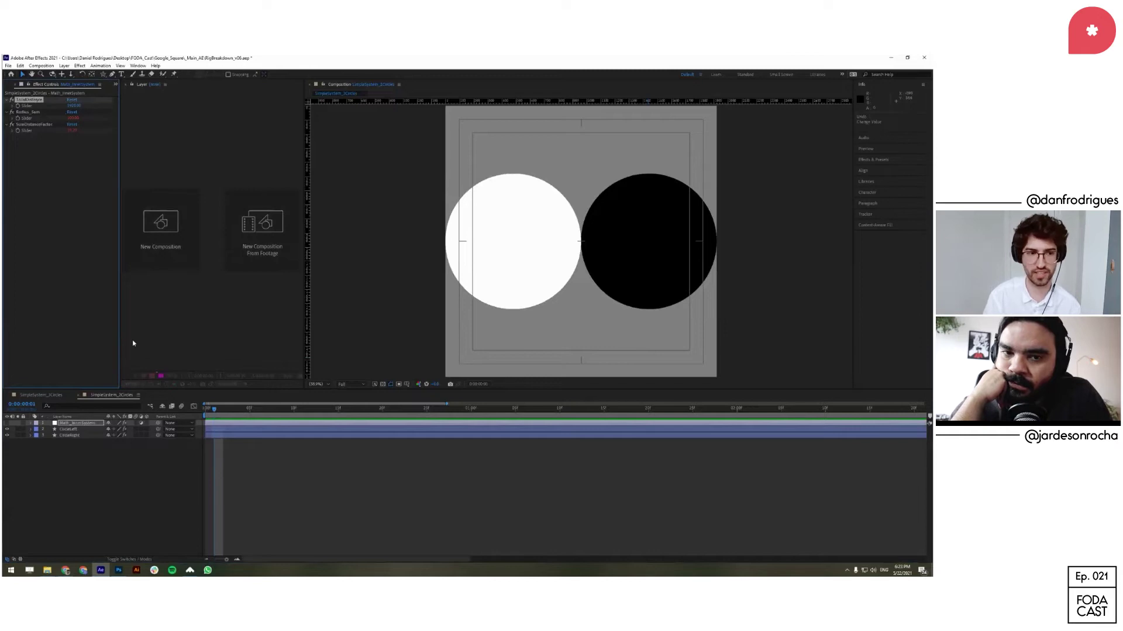
# Step: Set CircleLeft's size slider to 1000
pyautogui.click(82, 429)
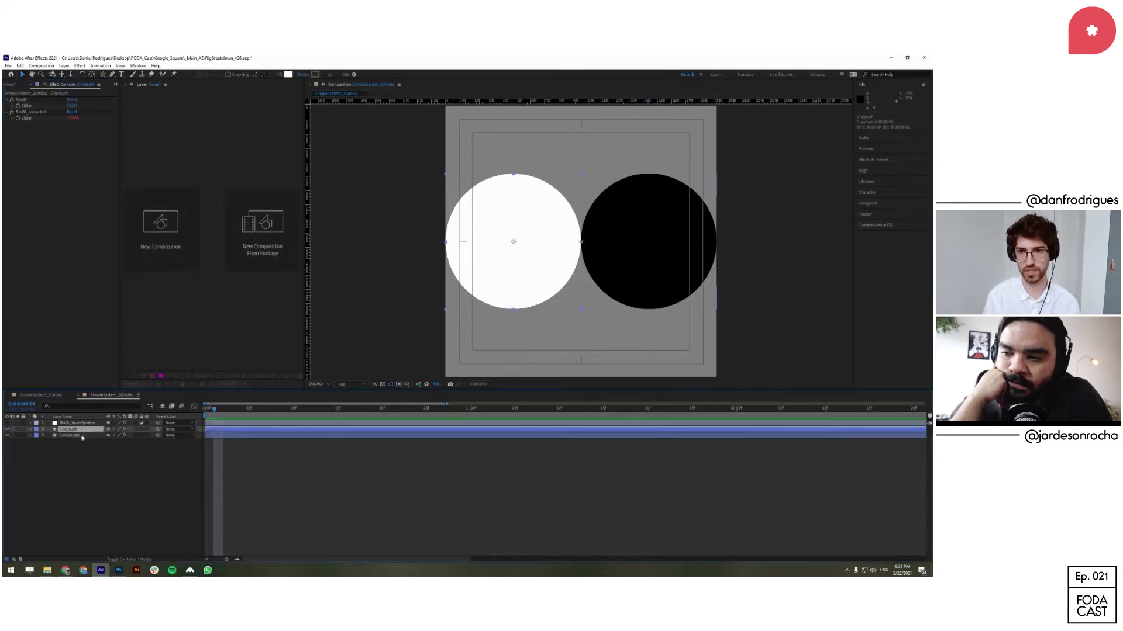
pyautogui.click(84, 435)
pyautogui.click(82, 429)
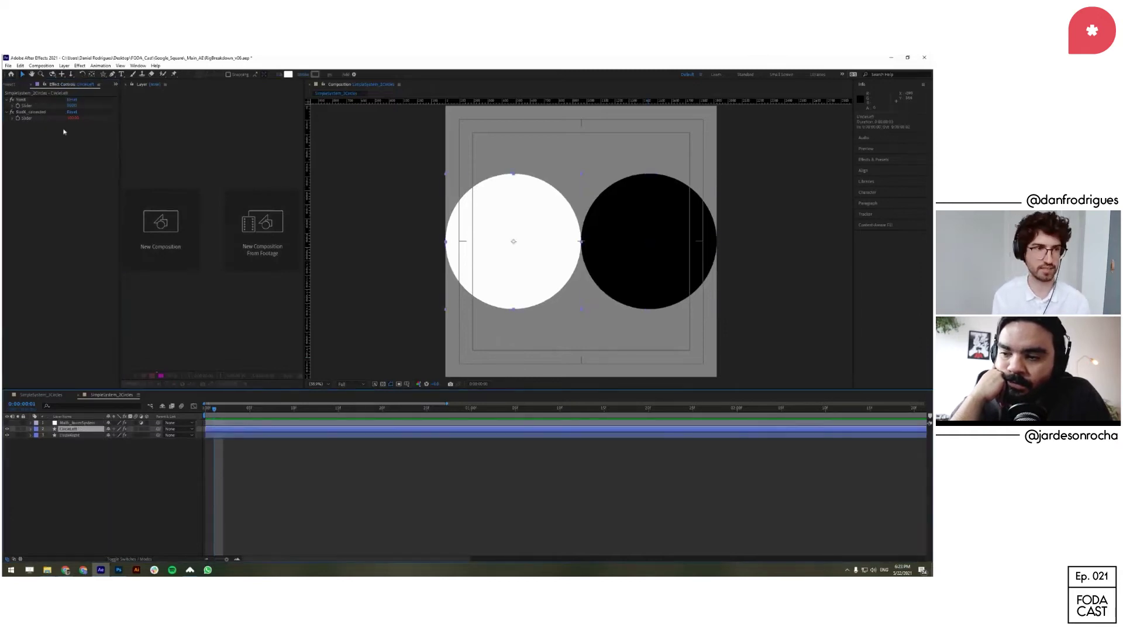
pyautogui.click(72, 106)
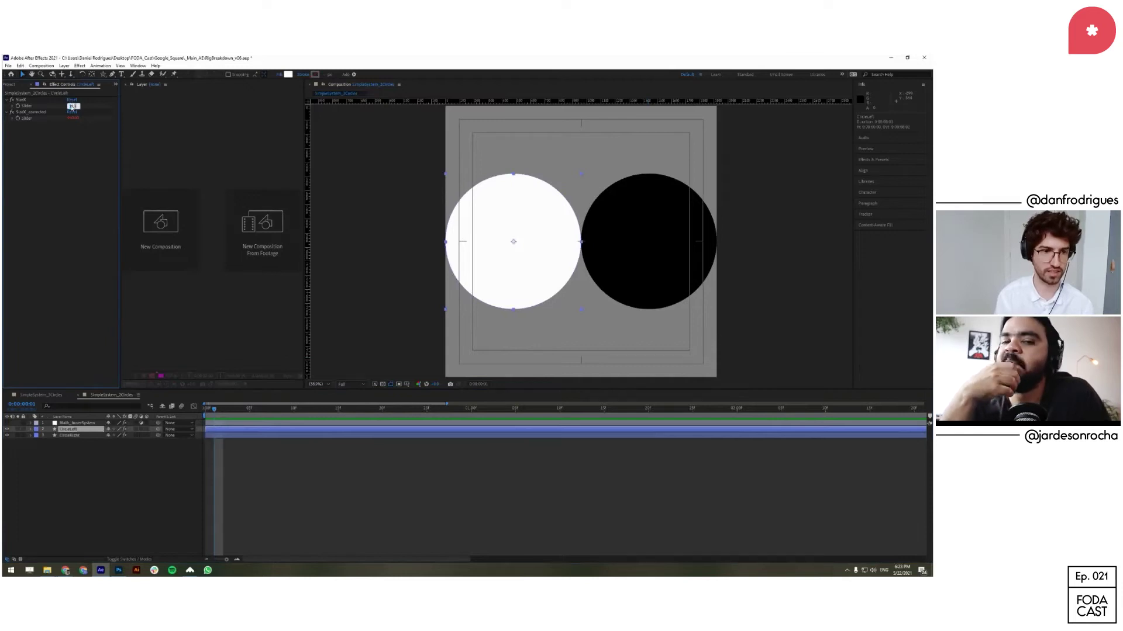
pyautogui.write('1000')
pyautogui.press('Tab')
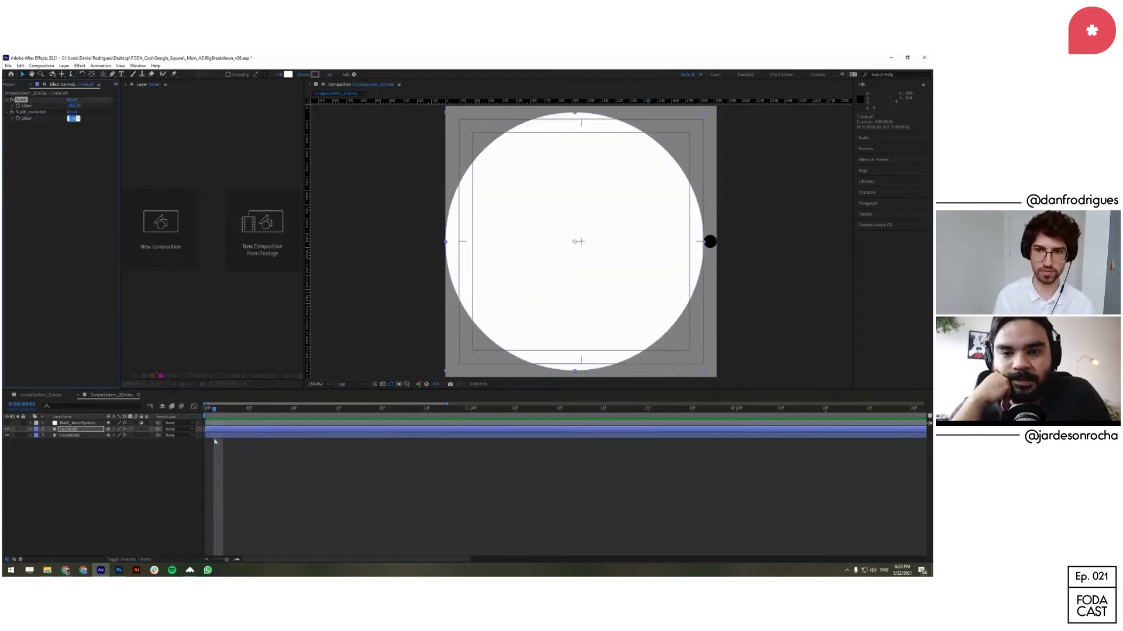
# Step: Set CircleRight's size slider to 920, then lower it until the black circle is about two thirds of the white circle's diameter
pyautogui.click(115, 436)
pyautogui.click(72, 106)
pyautogui.write('920')
pyautogui.press('Return')
pyautogui.click(69, 190)
pyautogui.click(30, 104)
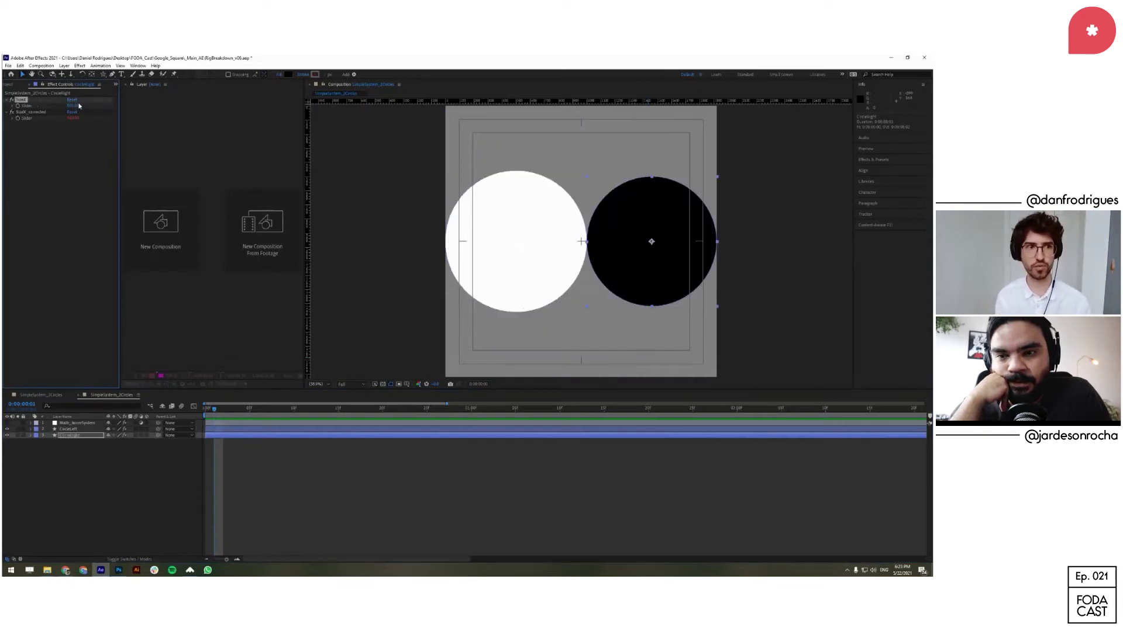
pyautogui.moveTo(79, 106); pyautogui.dragTo(123, 105)
pyautogui.moveTo(38, 115); pyautogui.dragTo(4, 131)
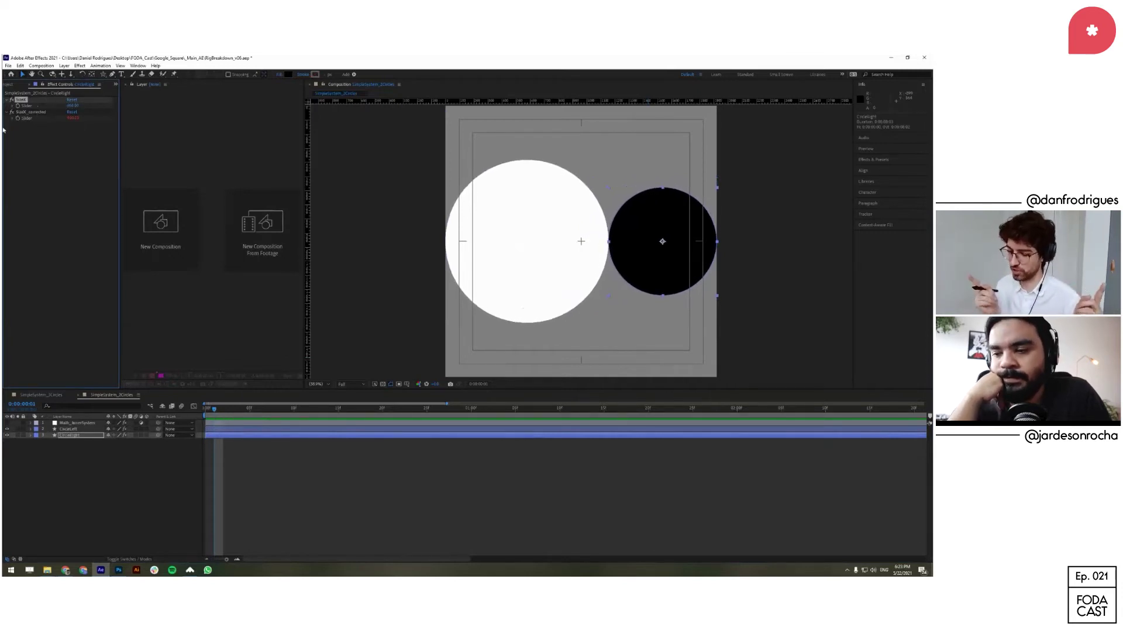
# Step: Lower CircleLeft's size slider, then raise it until the white circle is more than twice as wide as the black one
pyautogui.click(82, 430)
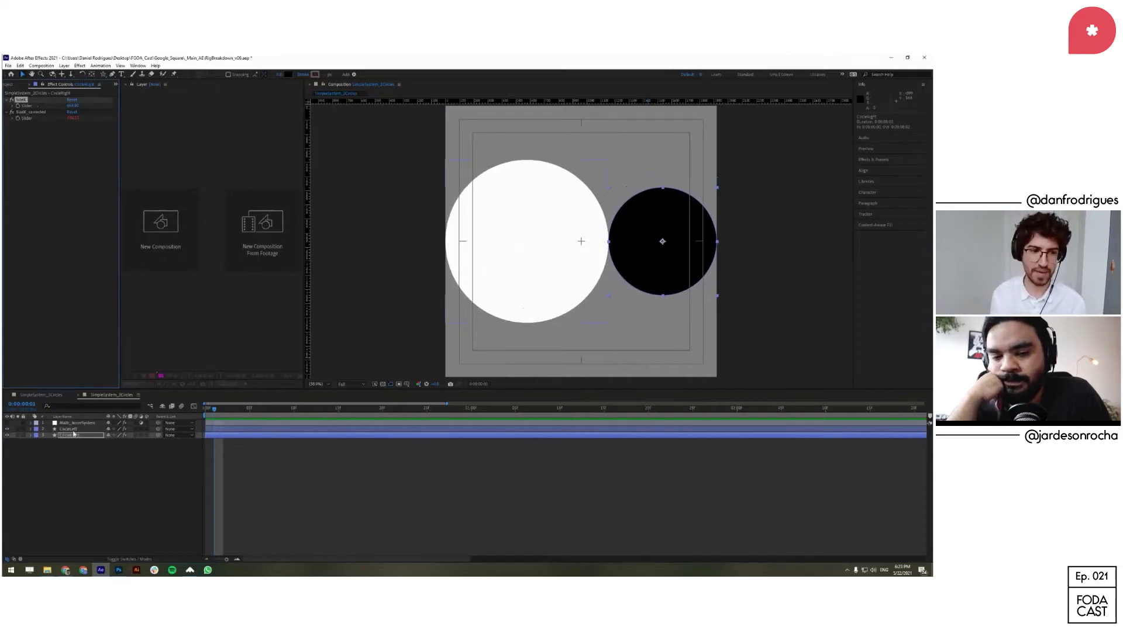
pyautogui.moveTo(73, 105); pyautogui.dragTo(3, 137)
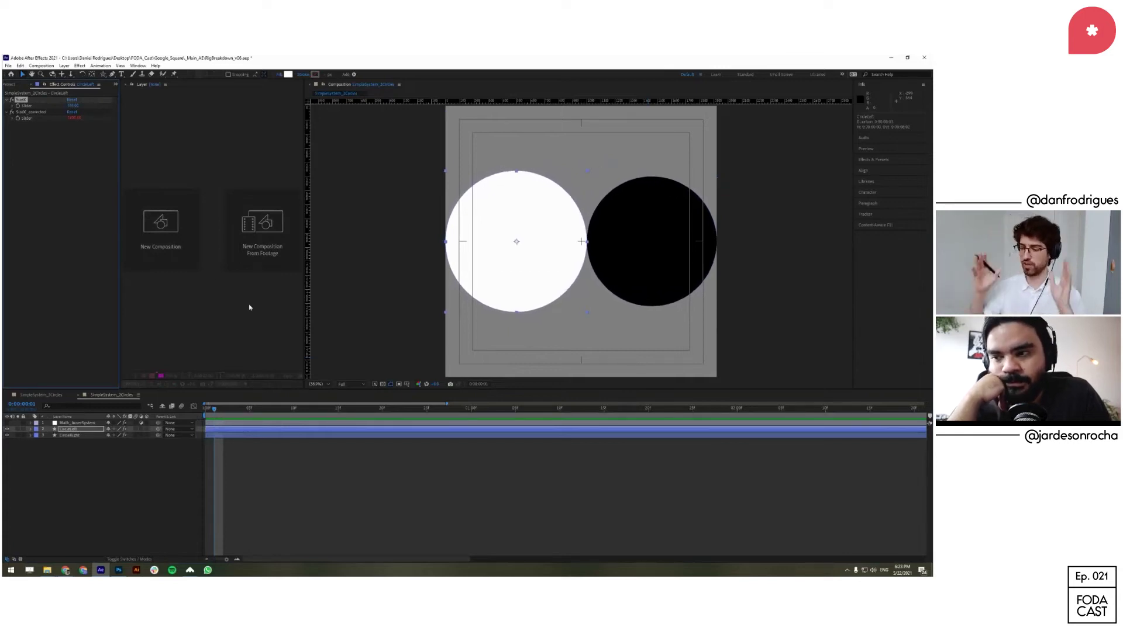
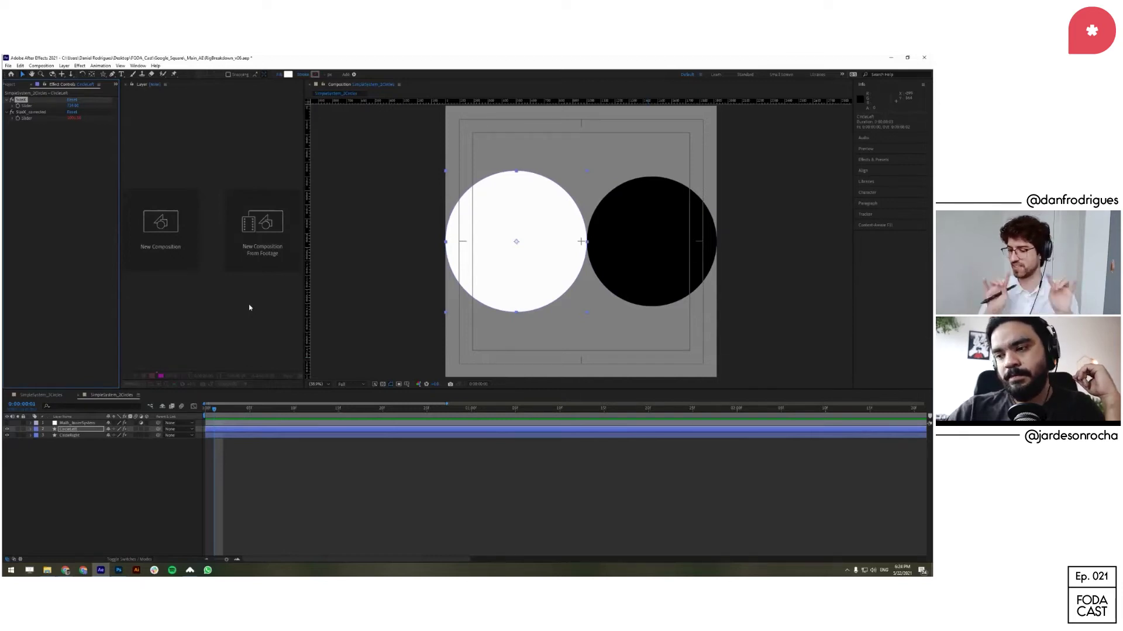
pyautogui.click(89, 429)
pyautogui.moveTo(70, 106); pyautogui.dragTo(39, 109)
pyautogui.hotkey('ctrl', 'Down')
pyautogui.click(88, 430)
pyautogui.click(81, 436)
pyautogui.click(79, 430)
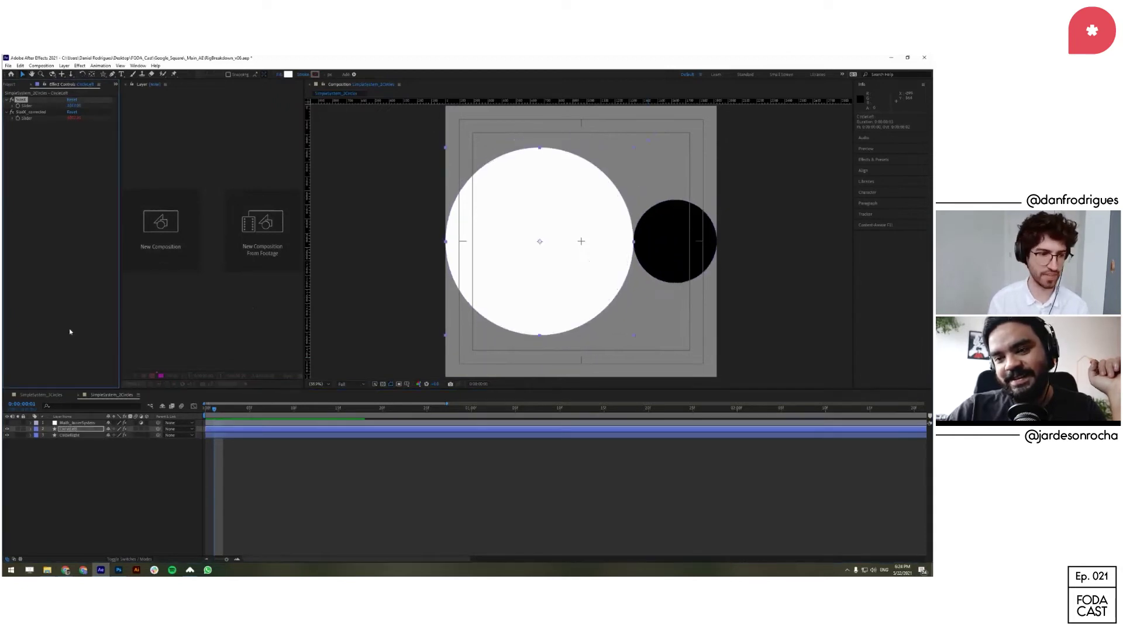
# Step: Reveal the expressions on all layers and examine the Radius_Sum expression of the Math_InnerSystem null
pyautogui.moveTo(74, 459); pyautogui.dragTo(80, 389)
pyautogui.press('e')
pyautogui.press('e')
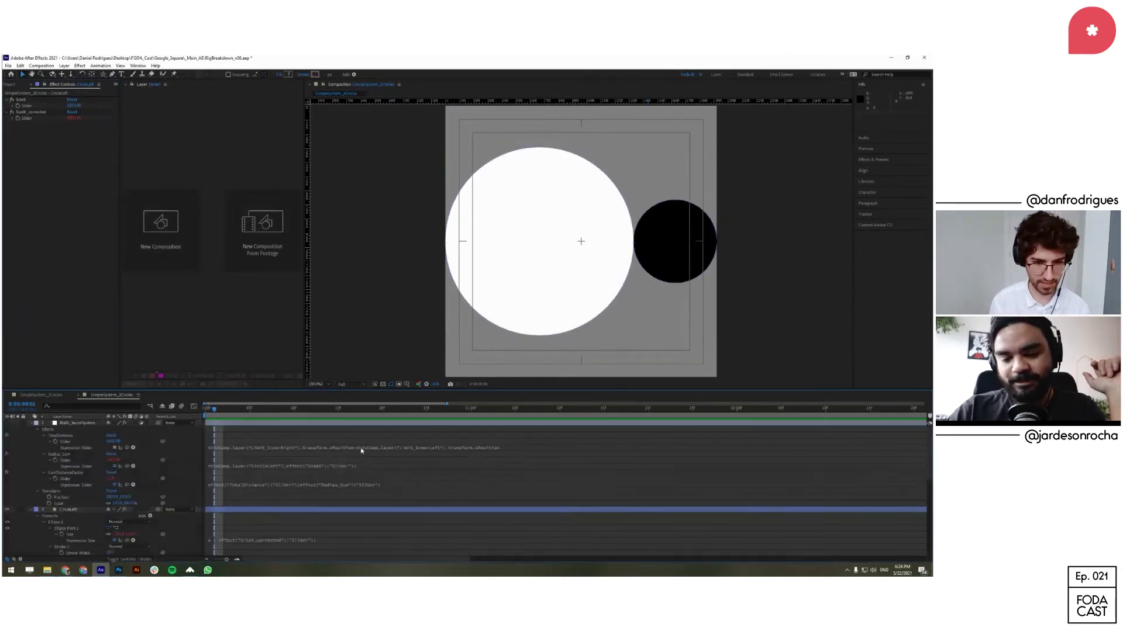
pyautogui.click(355, 485)
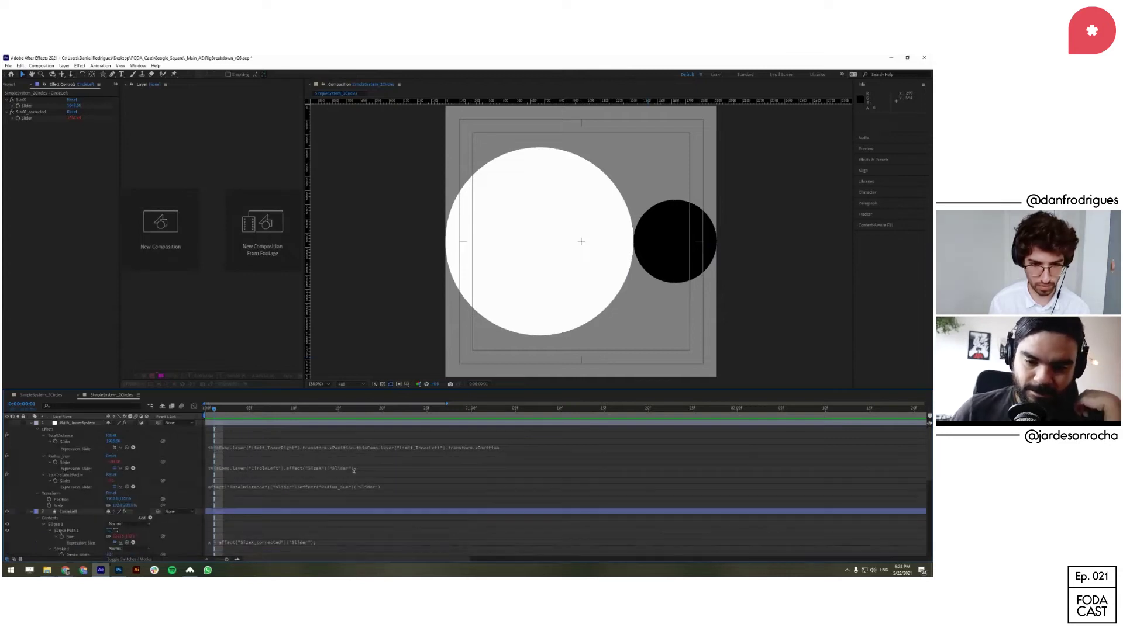
pyautogui.click(237, 468)
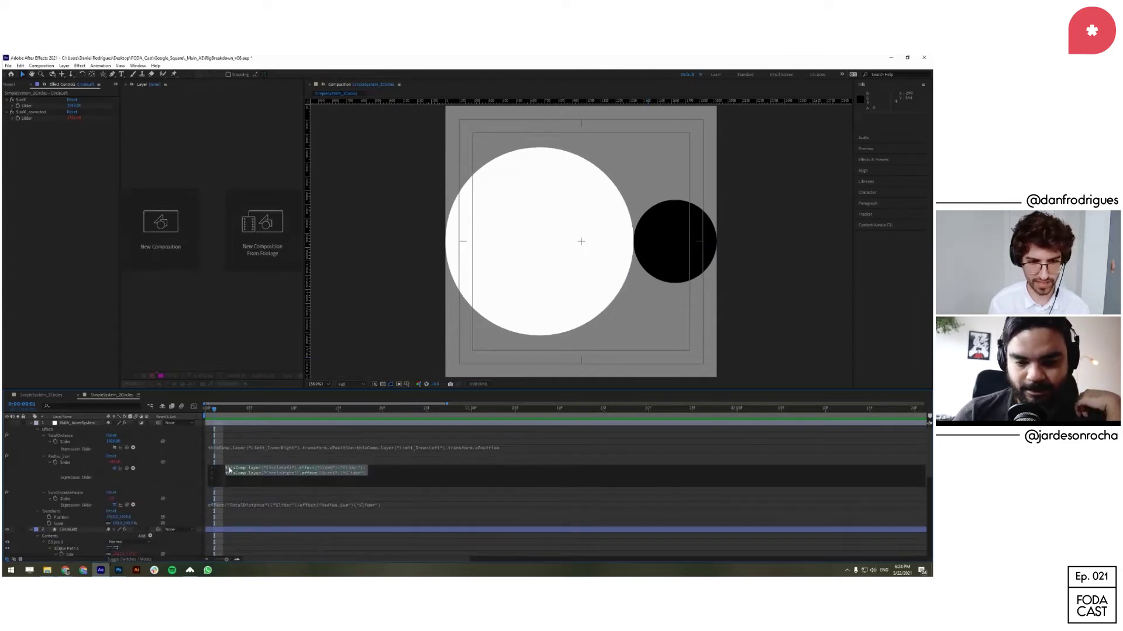
pyautogui.click(390, 471)
# Step: Examine CircleLeft's ellipse size expression and the expression on its corrected size slider
pyautogui.scroll(-3, 371, 473)
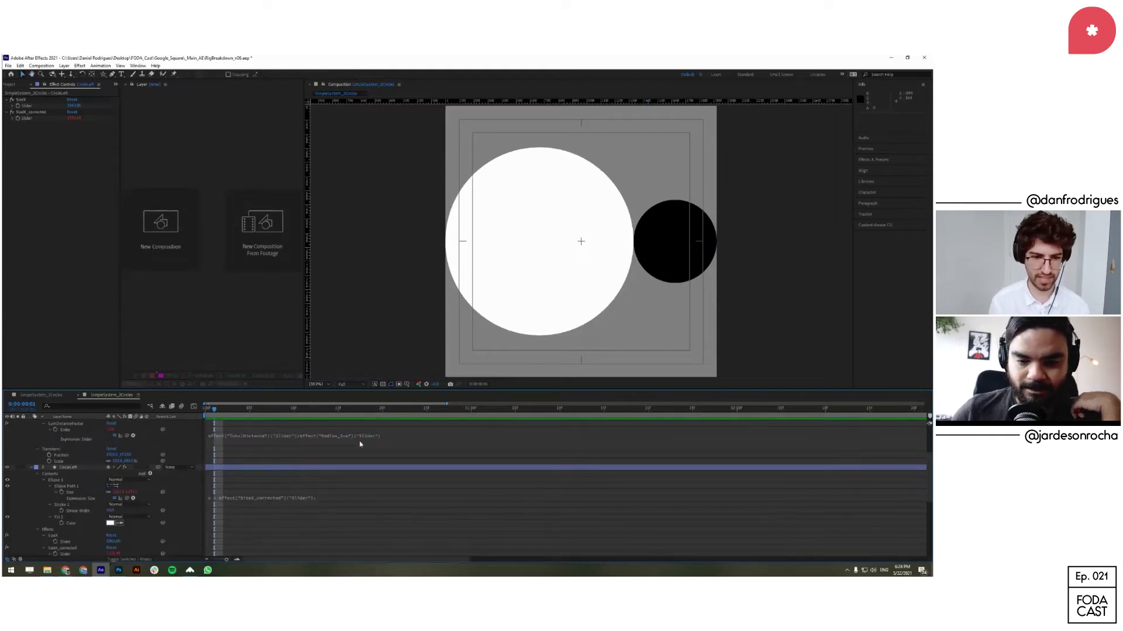
pyautogui.scroll(-2, 335, 461)
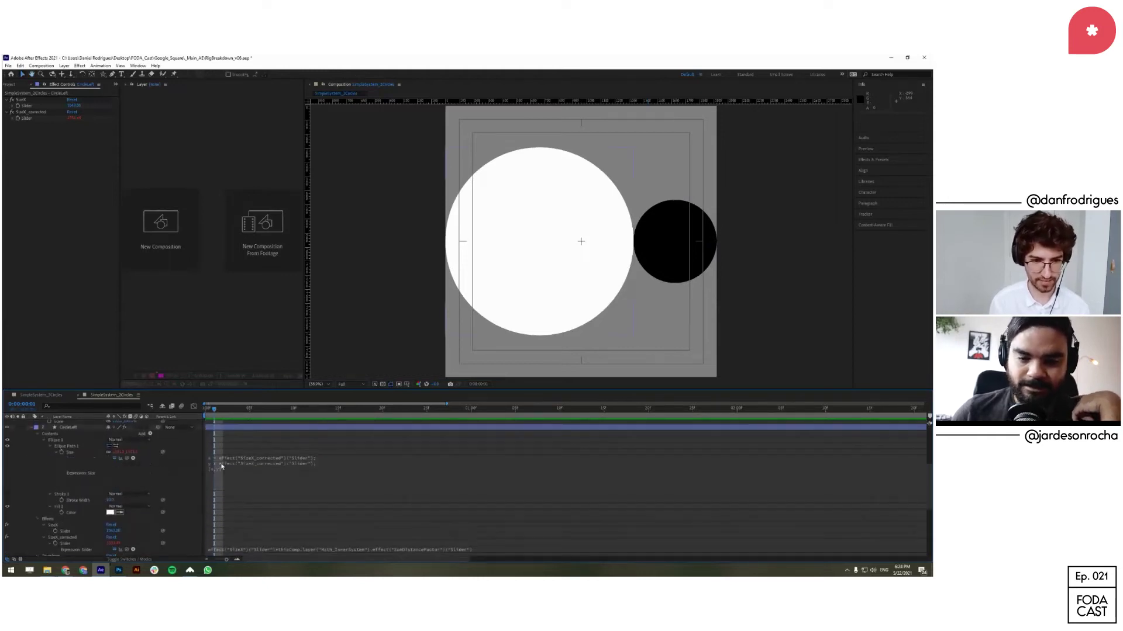
pyautogui.click(315, 459)
pyautogui.click(247, 487)
pyautogui.scroll(-3, 285, 483)
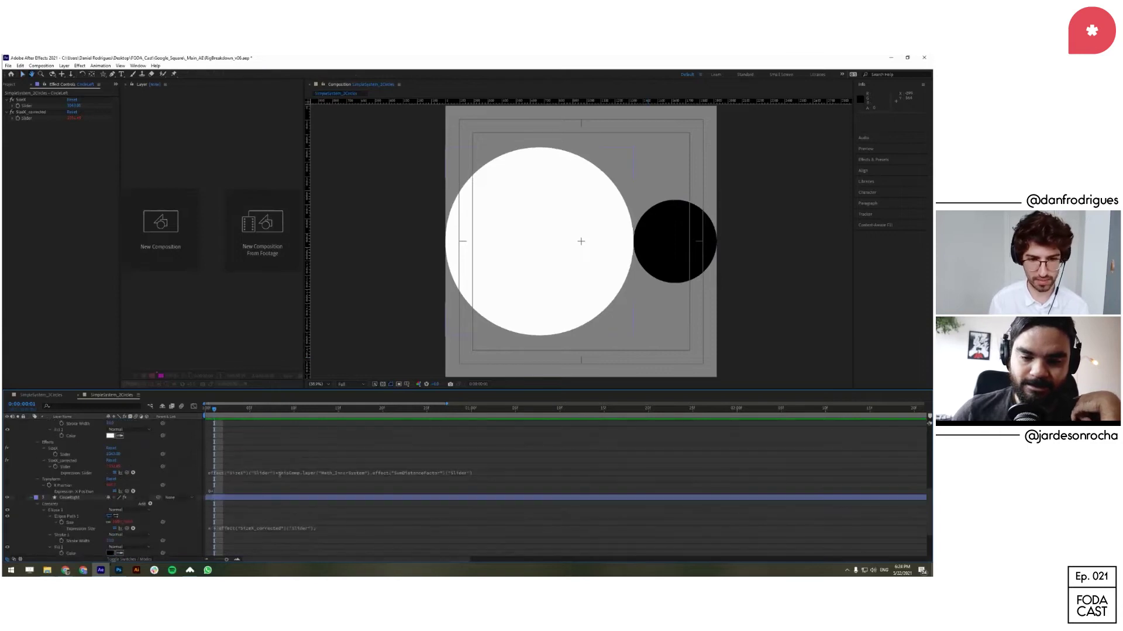
pyautogui.click(289, 473)
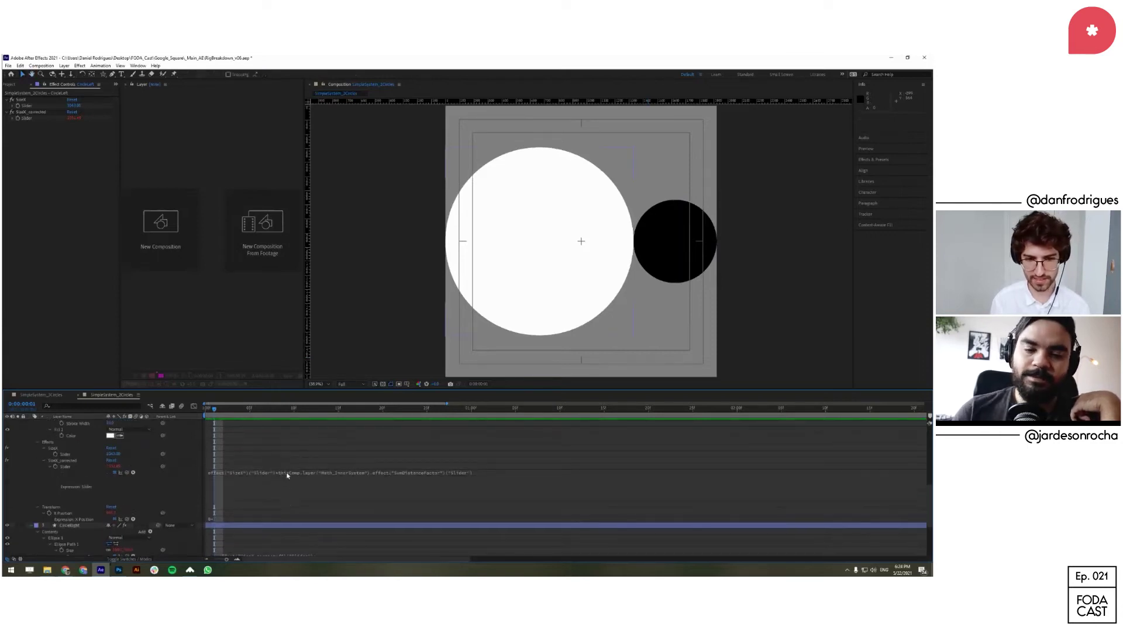
# Step: Review the expressions on the circle and math control layers, and collapse the properties of all layers
pyautogui.scroll(-3, 285, 475)
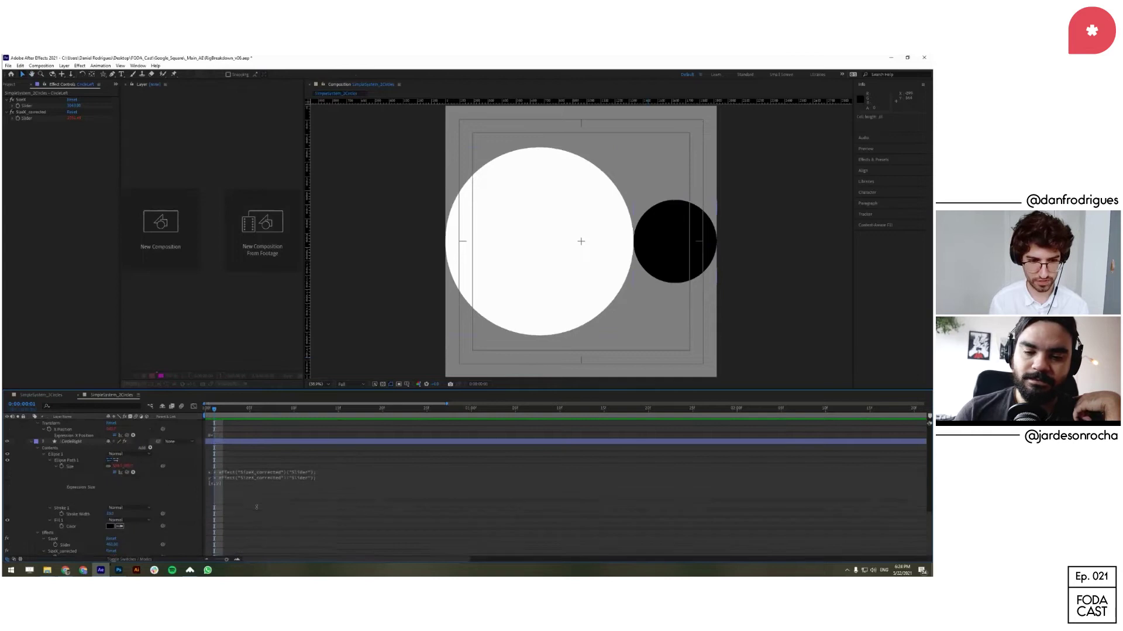
pyautogui.scroll(-1, 304, 449)
pyautogui.press('v')
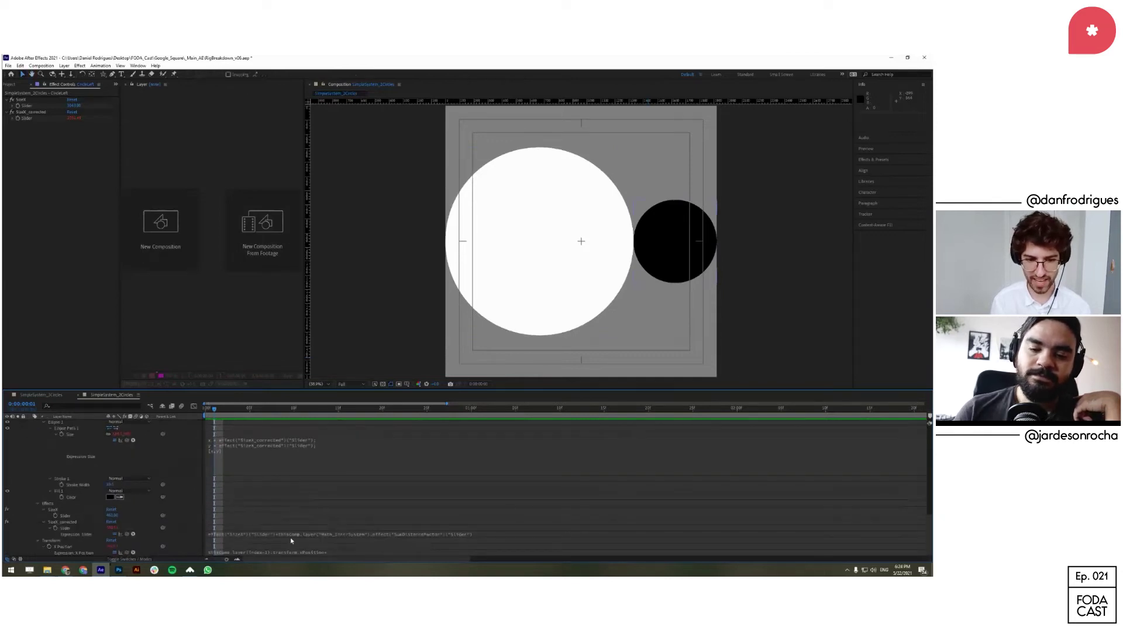
pyautogui.scroll(-1, 308, 472)
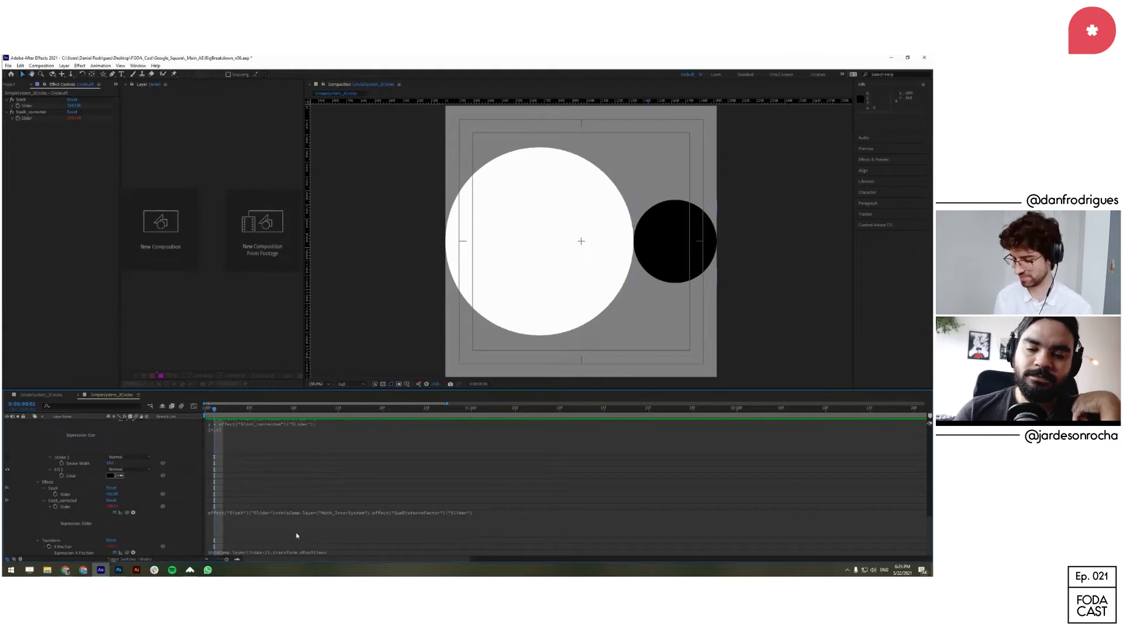
pyautogui.scroll(6, 182, 489)
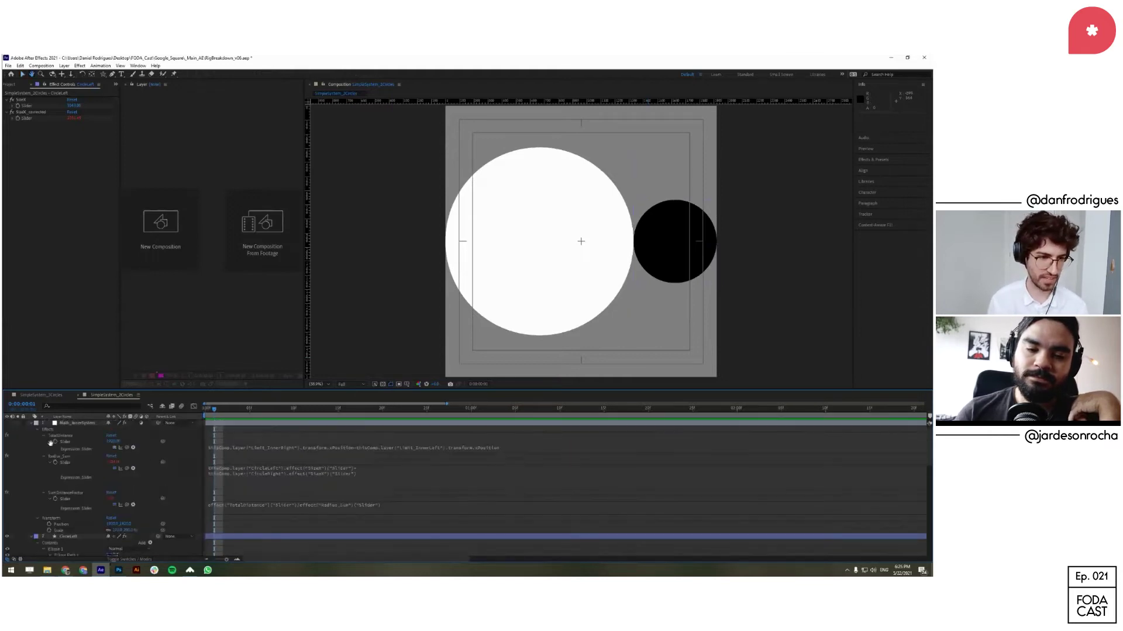
pyautogui.hotkey('ctrl', 'a')
pyautogui.click(31, 422)
pyautogui.click(274, 458)
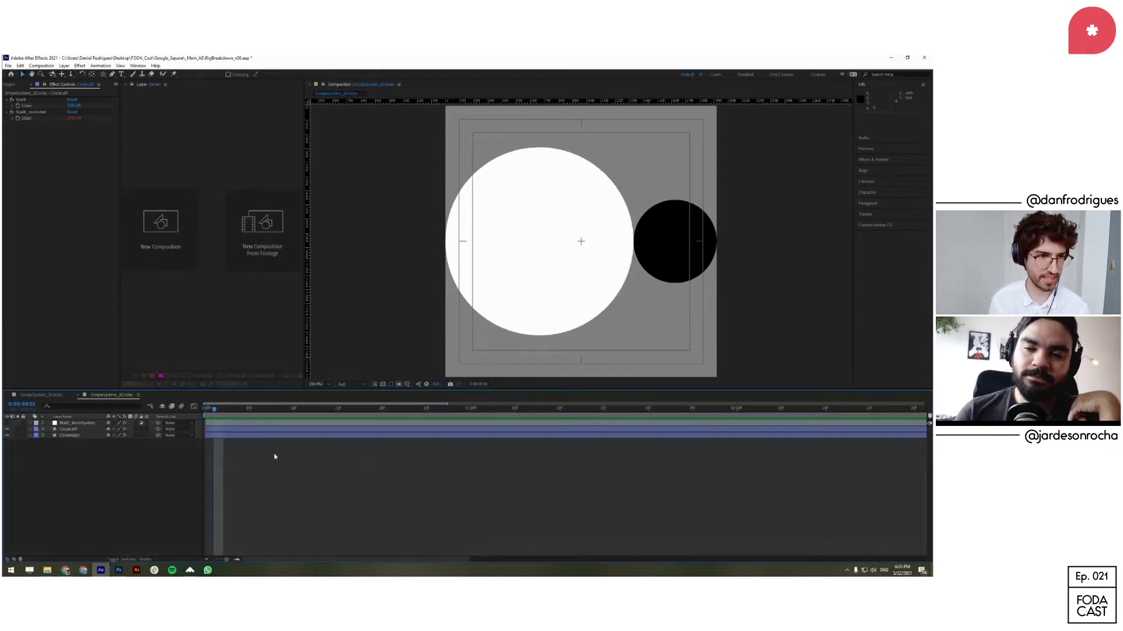
# Step: Switch to the three-circle composition and adjust the circle size slider to test how the rig responds
pyautogui.hotkey('ctrl', '0')
pyautogui.doubleClick(71, 164)
pyautogui.click(296, 436)
pyautogui.click(295, 429)
pyautogui.click(73, 86)
pyautogui.moveTo(75, 106); pyautogui.dragTo(172, 112)
pyautogui.click(78, 436)
pyautogui.click(89, 441)
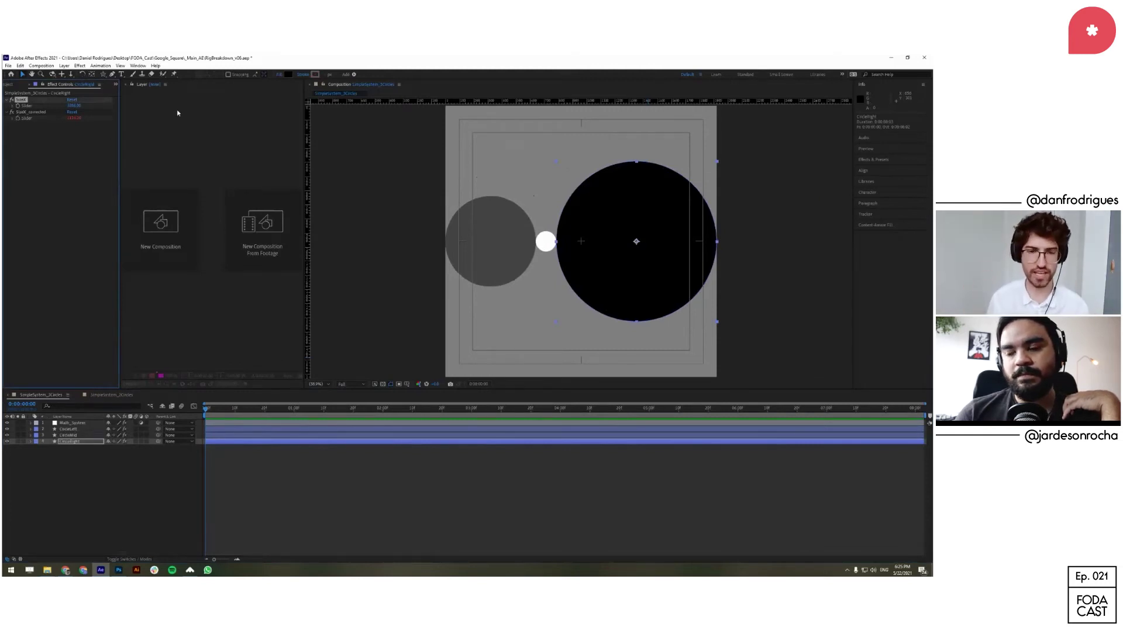
# Step: Open the SQ030_assistant_flashlight_v41 project from the _Main_AE folder in File Explorer, discarding changes to the rig breakdown project
pyautogui.hotkey('alt', 'Tab')
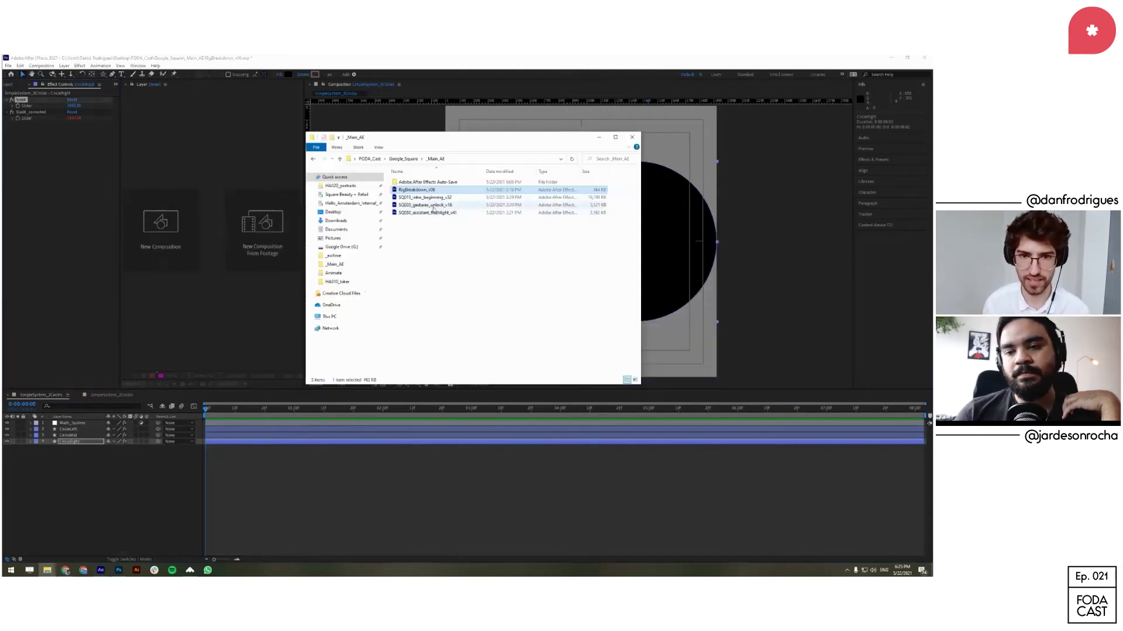
pyautogui.click(434, 206)
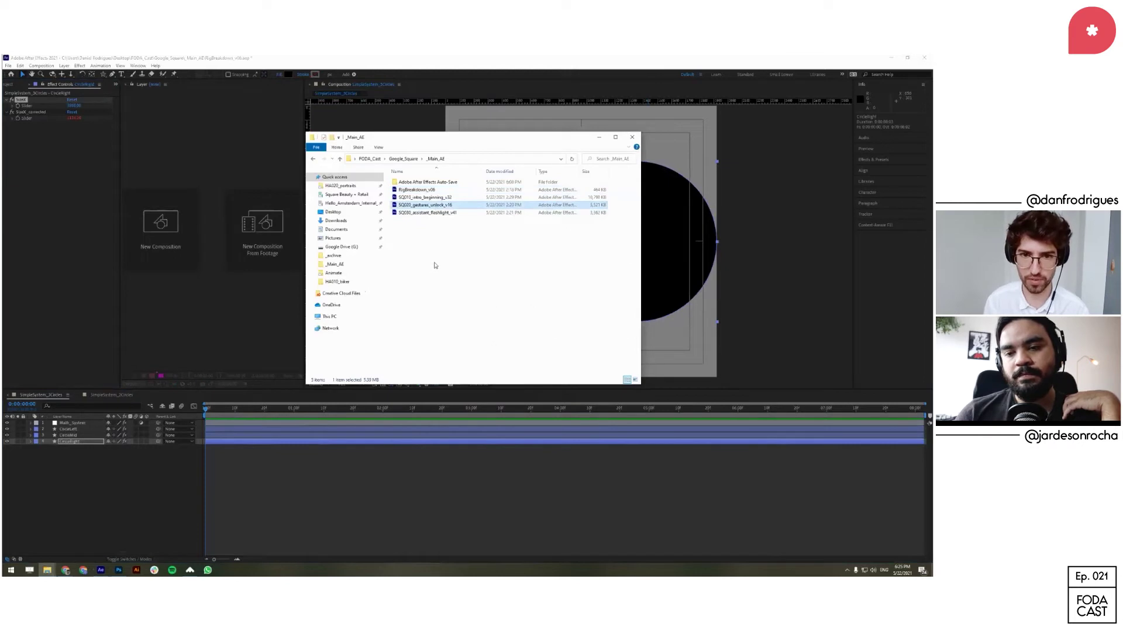
pyautogui.doubleClick(446, 213)
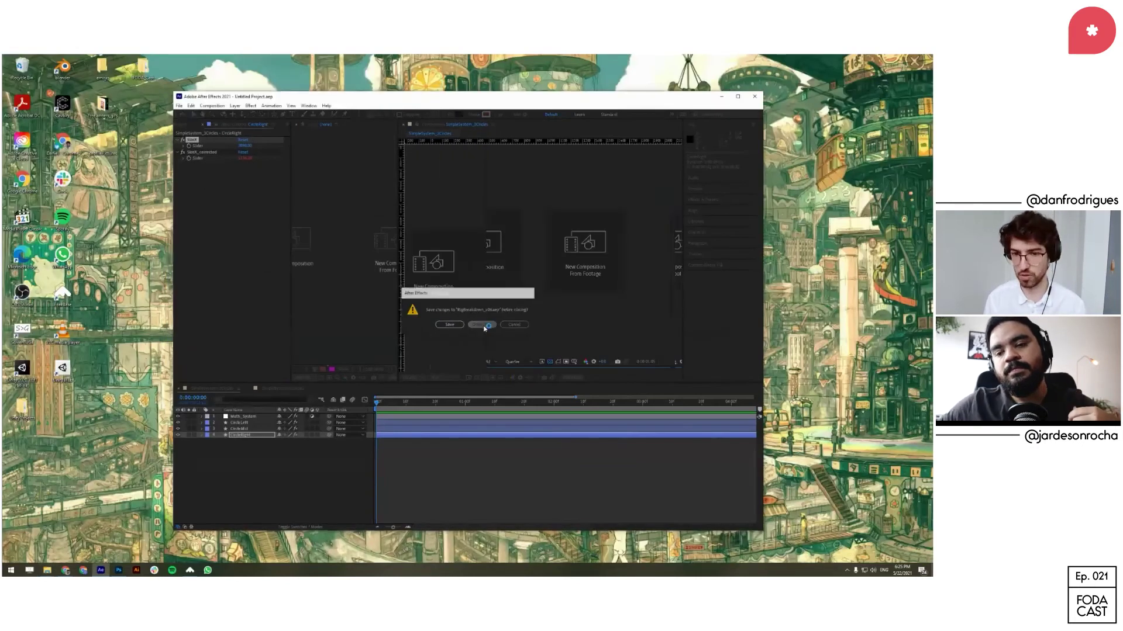
pyautogui.click(467, 328)
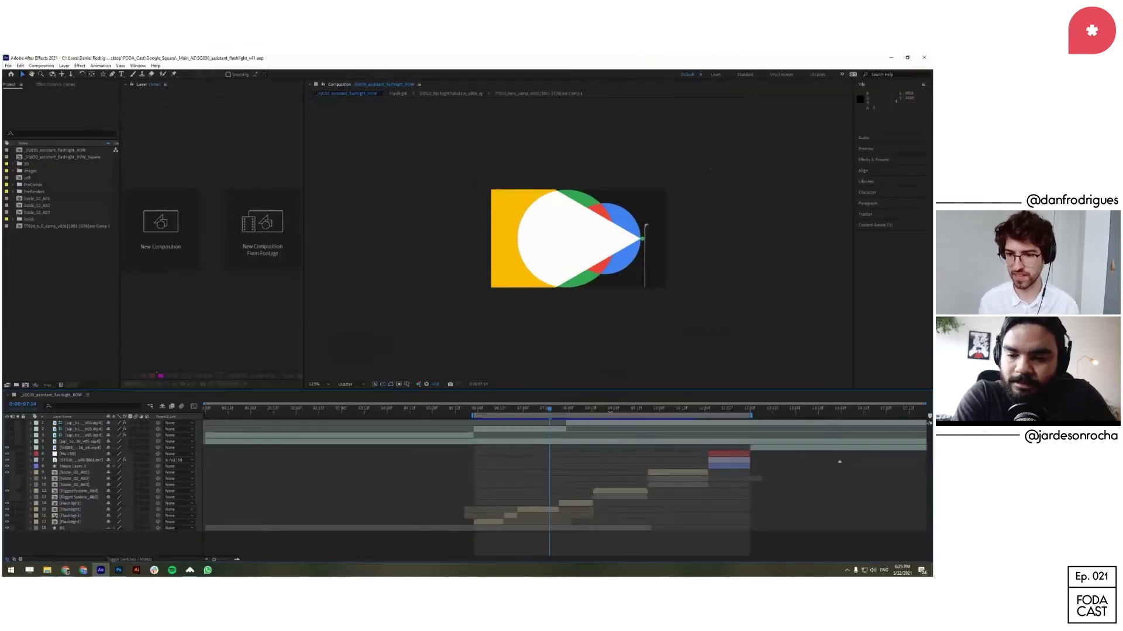
# Step: Scrub to the phones section of the main composition, open its visible RiggedSystem precomp and select the three center circle layers
pyautogui.click(623, 409)
pyautogui.moveTo(624, 411); pyautogui.dragTo(597, 409)
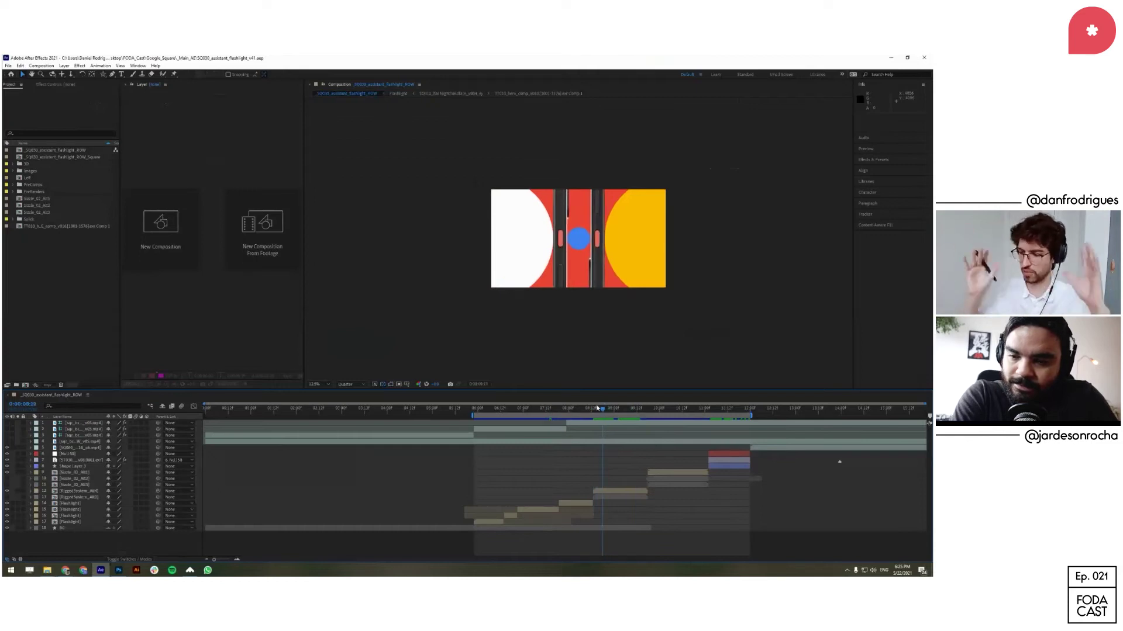
pyautogui.doubleClick(627, 490)
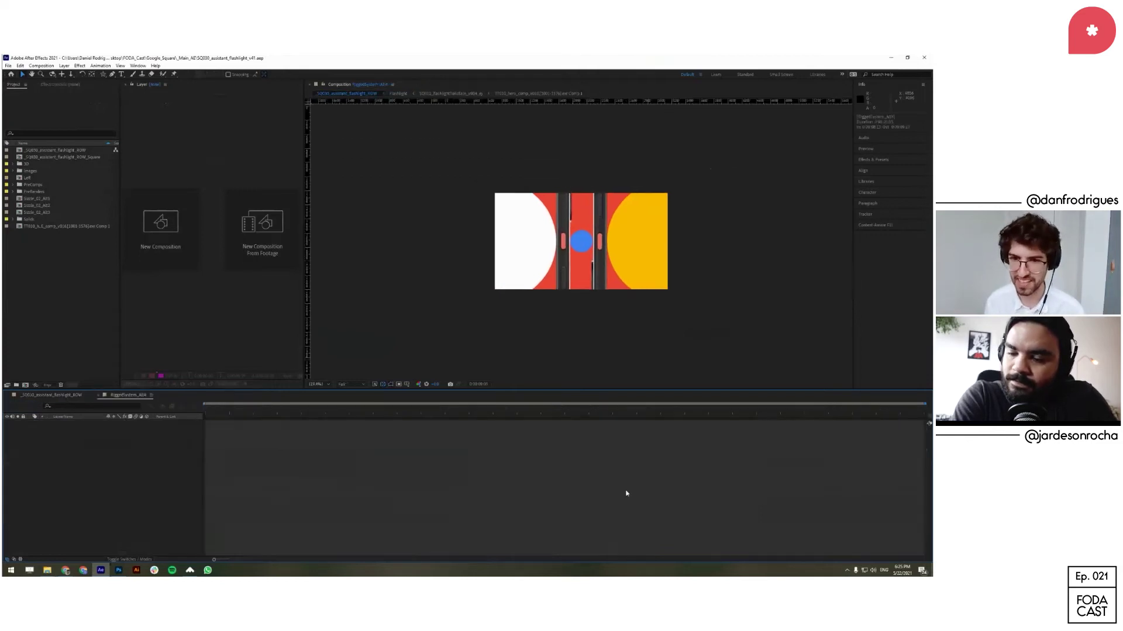
pyautogui.moveTo(417, 415); pyautogui.dragTo(390, 420)
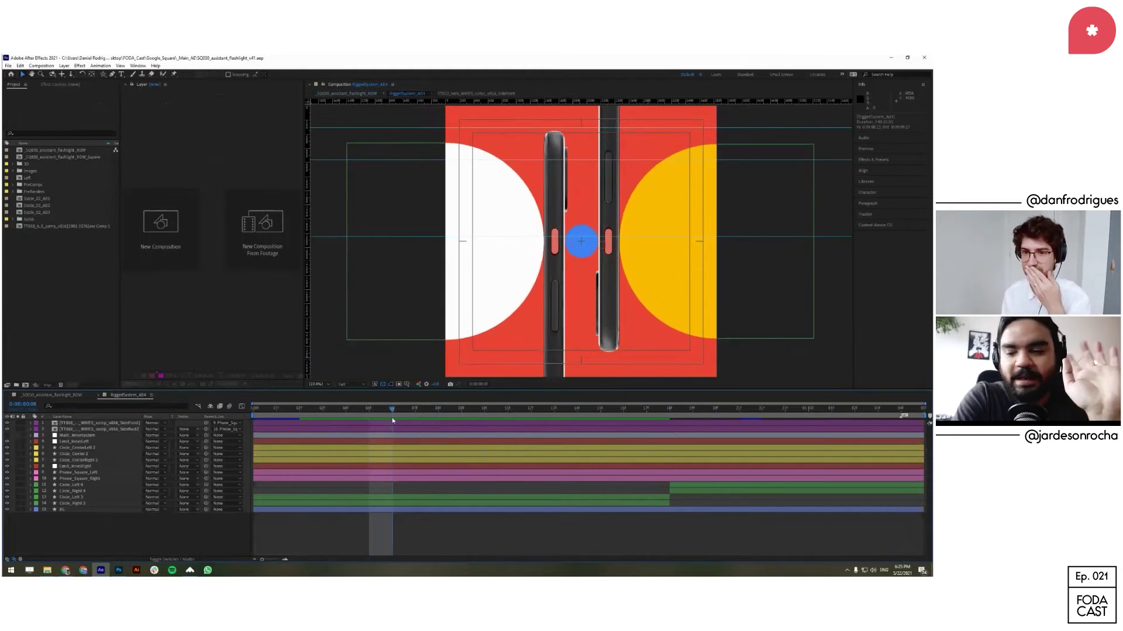
pyautogui.click(380, 449)
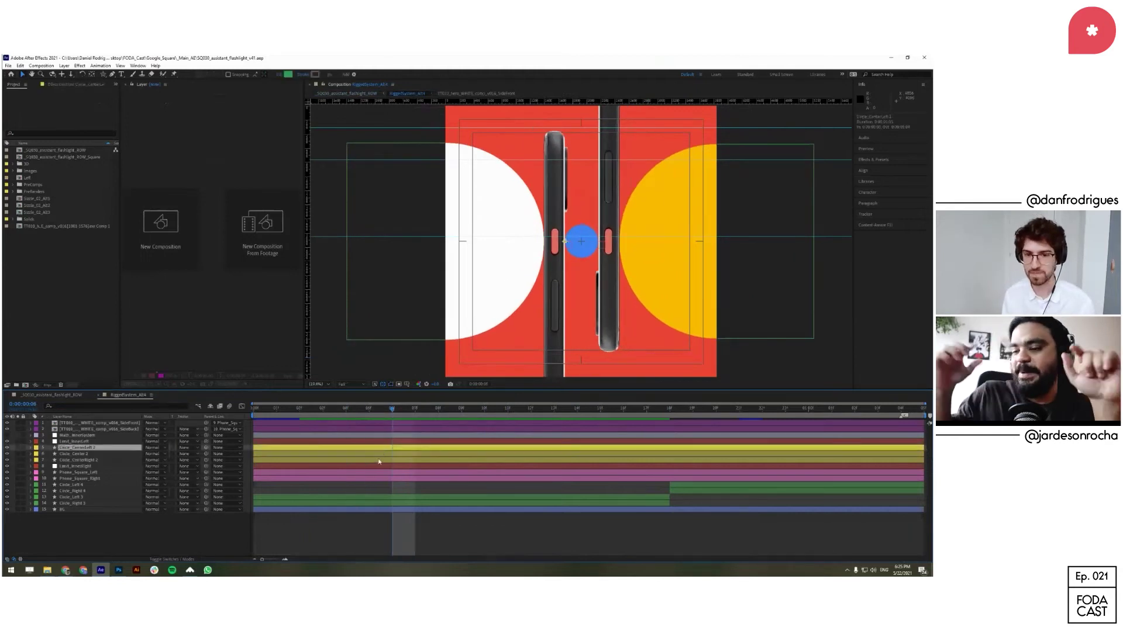
pyautogui.keyDown('shift'); pyautogui.click(379, 461); pyautogui.keyUp('shift')
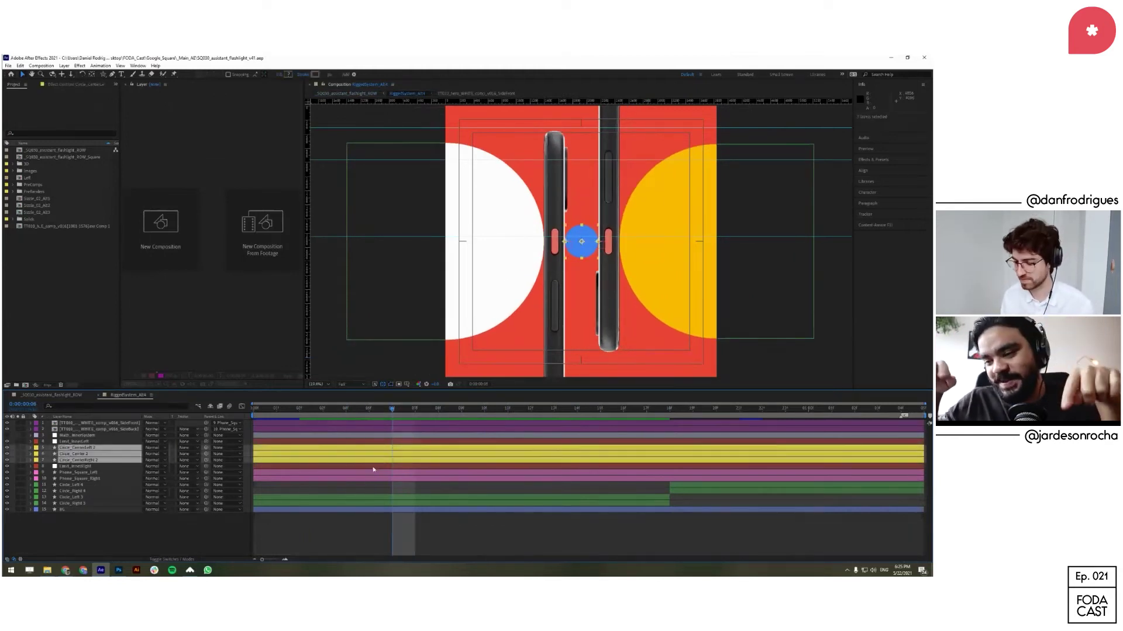
# Step: Return to the main flashlight composition, scrub the phones section and open the hidden second version of the RiggedSystem precomp
pyautogui.click(66, 396)
pyautogui.moveTo(594, 411); pyautogui.dragTo(631, 419)
pyautogui.click(627, 498)
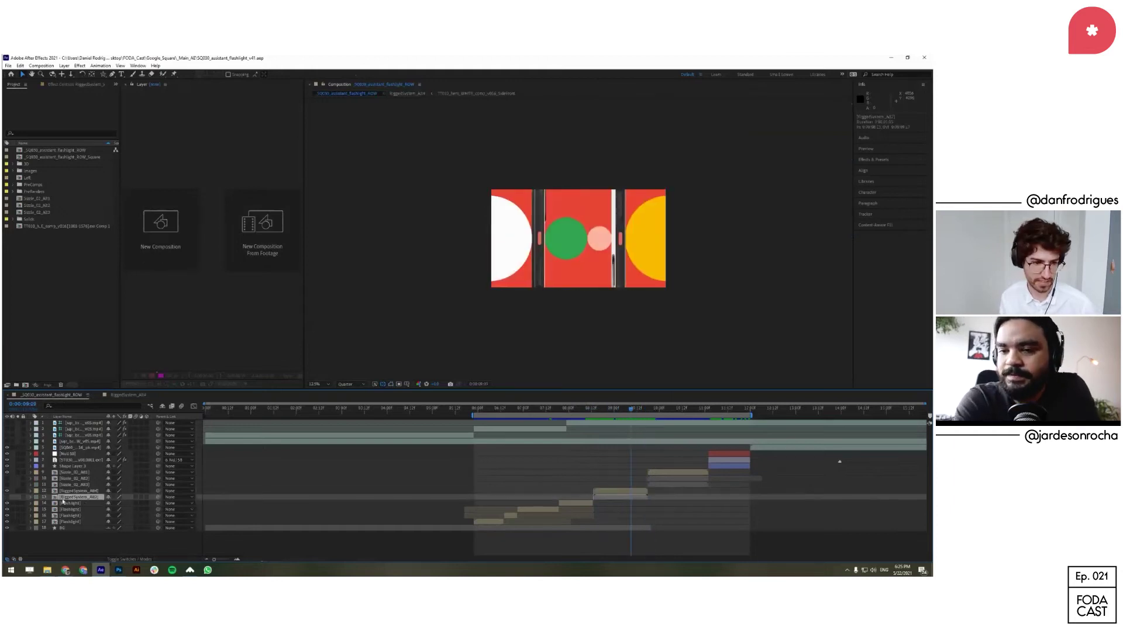
pyautogui.click(97, 492)
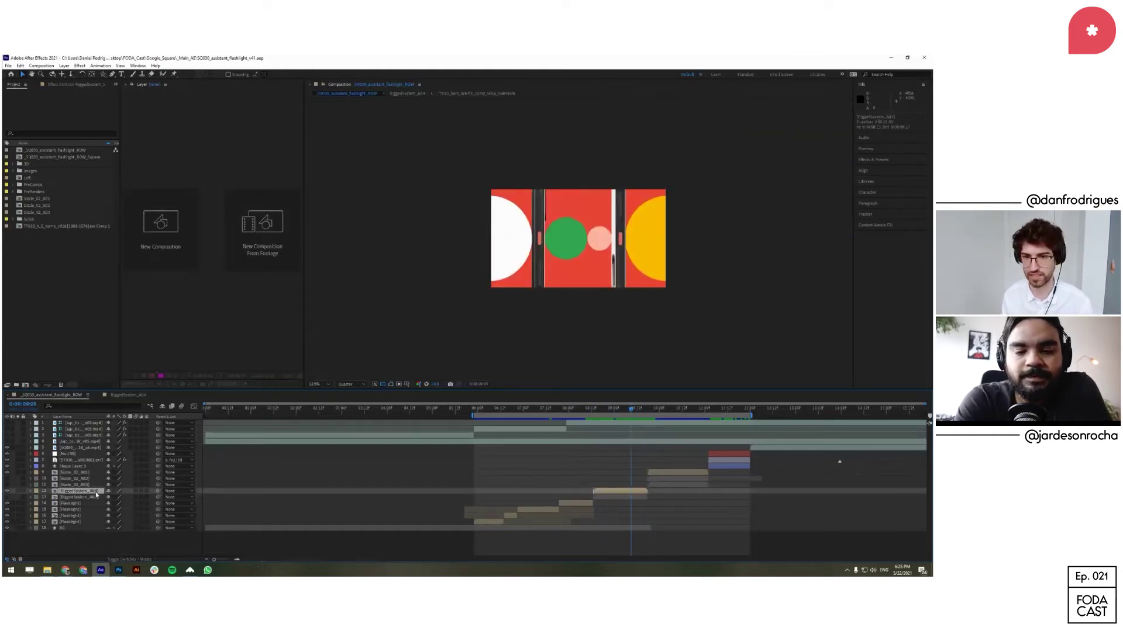
pyautogui.doubleClick(98, 498)
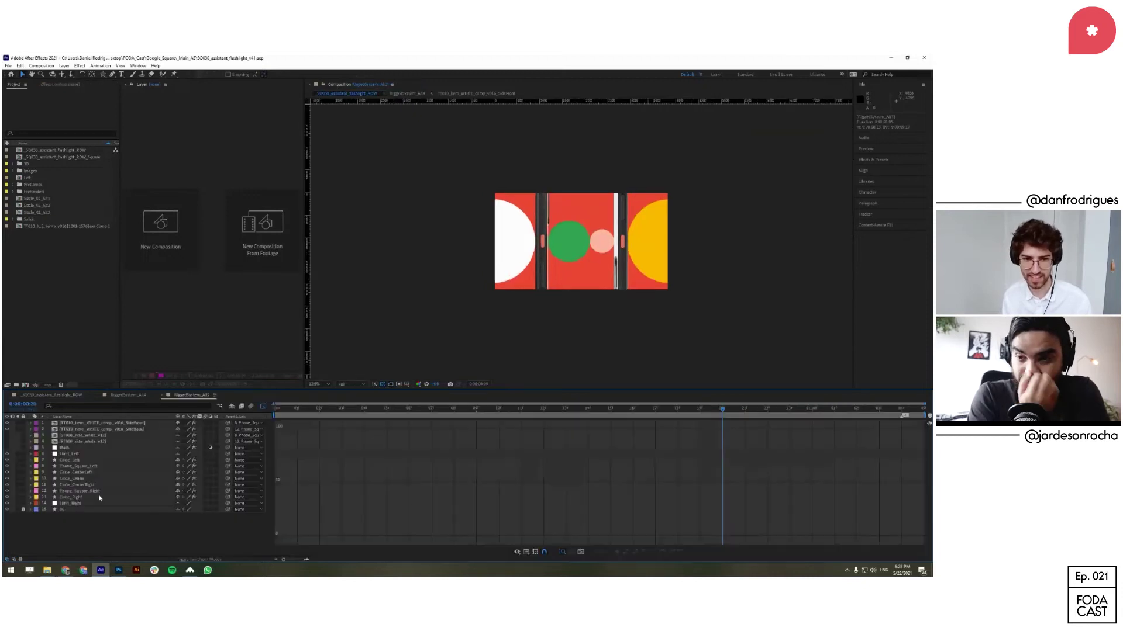
# Step: Preview the phone and circle animation of this RiggedSystem version from its first frame
pyautogui.moveTo(364, 417); pyautogui.dragTo(275, 416)
pyautogui.press('space')
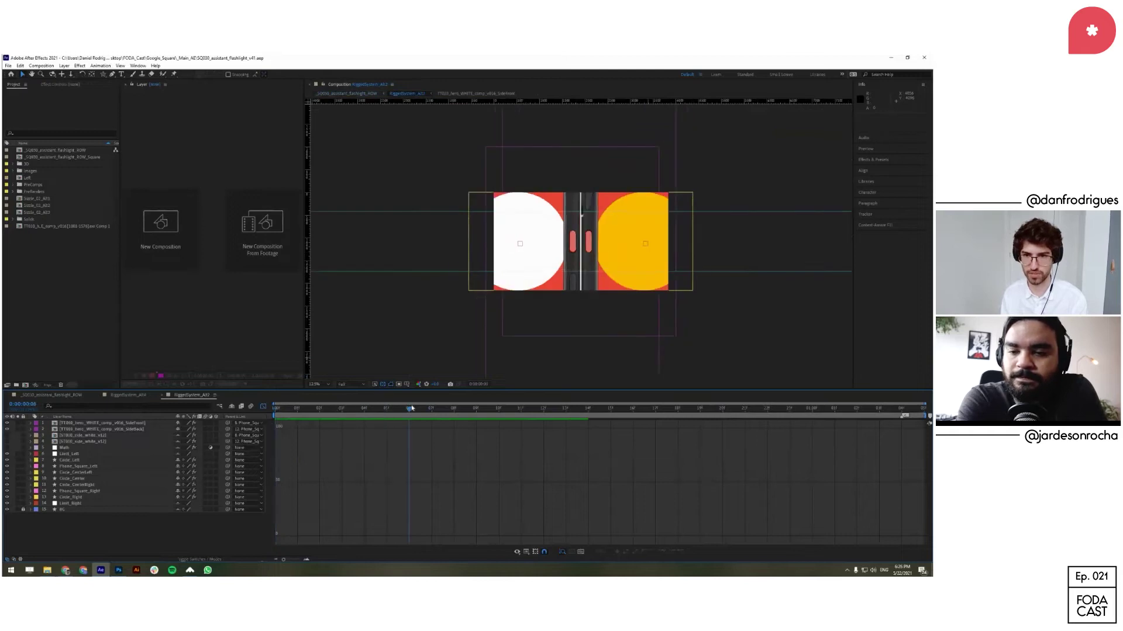
pyautogui.press('space')
pyautogui.press('space')
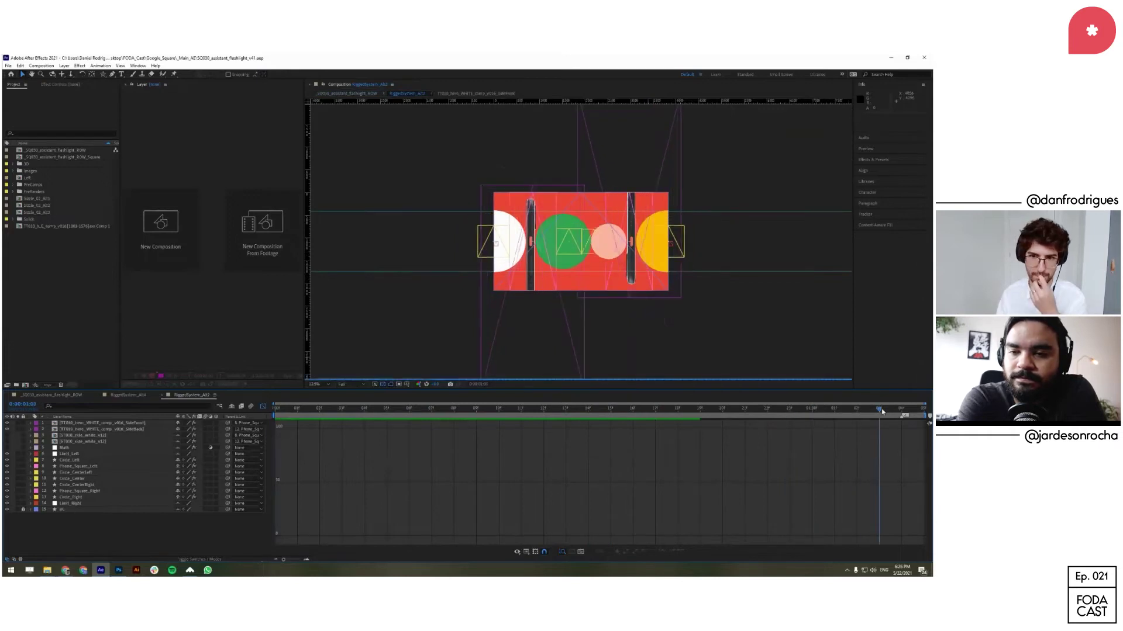
pyautogui.press('space')
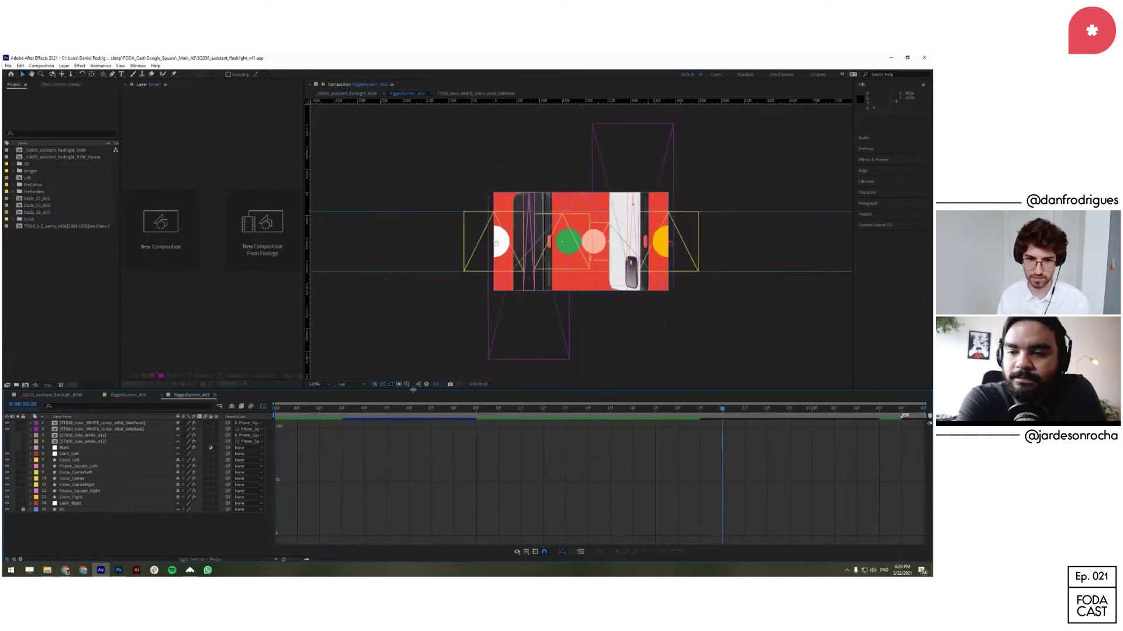
# Step: Set the viewer's preview resolution to Quarter and replay and scrub the whole phone animation
pyautogui.click(351, 384)
pyautogui.click(351, 427)
pyautogui.press('space')
pyautogui.moveTo(900, 414); pyautogui.dragTo(283, 440)
pyautogui.moveTo(368, 441); pyautogui.dragTo(901, 424)
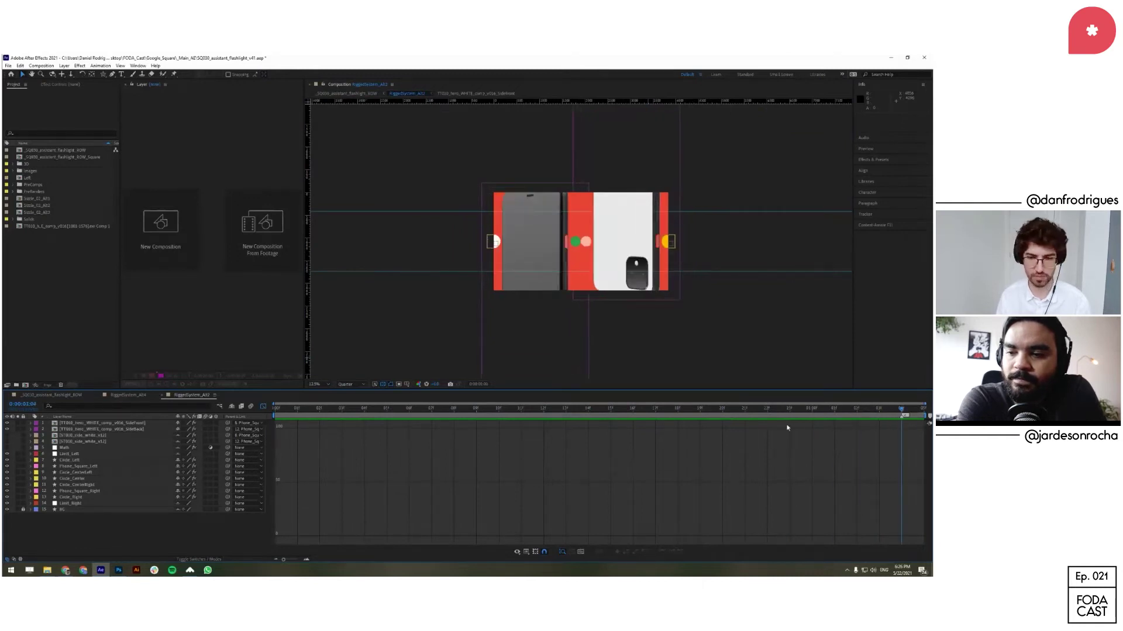
# Step: Close the hidden RiggedSystem version and scrub through the visible one, hiding the guides in the viewer
pyautogui.hotkey('ctrl', 'w')
pyautogui.moveTo(255, 411); pyautogui.dragTo(767, 436)
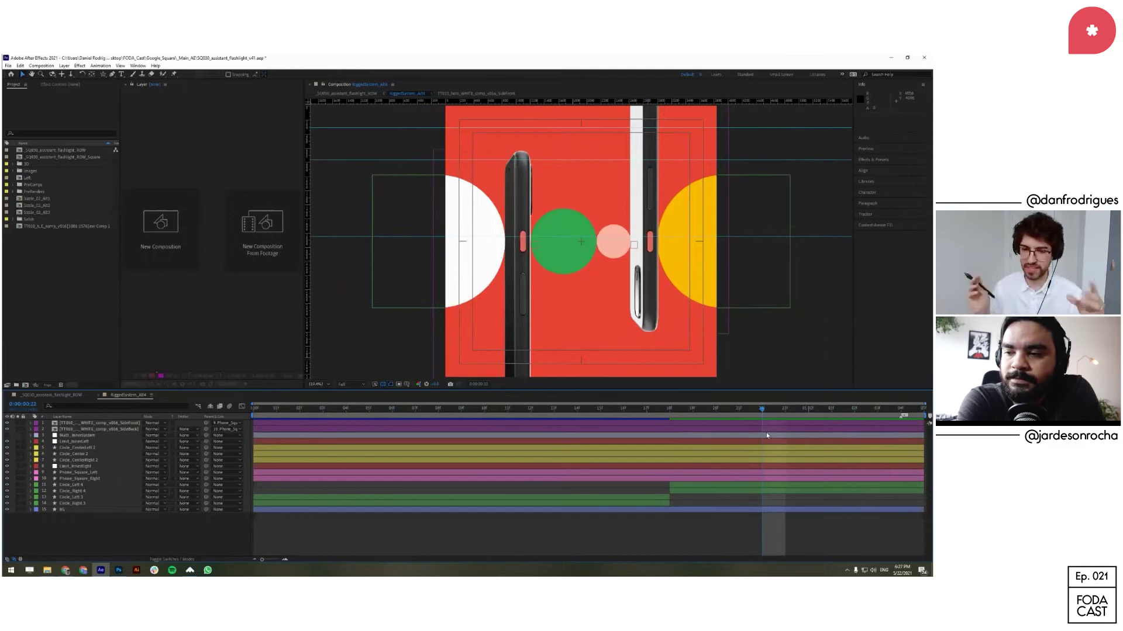
pyautogui.moveTo(267, 415); pyautogui.dragTo(877, 419)
pyautogui.hotkey('ctrl', ';')
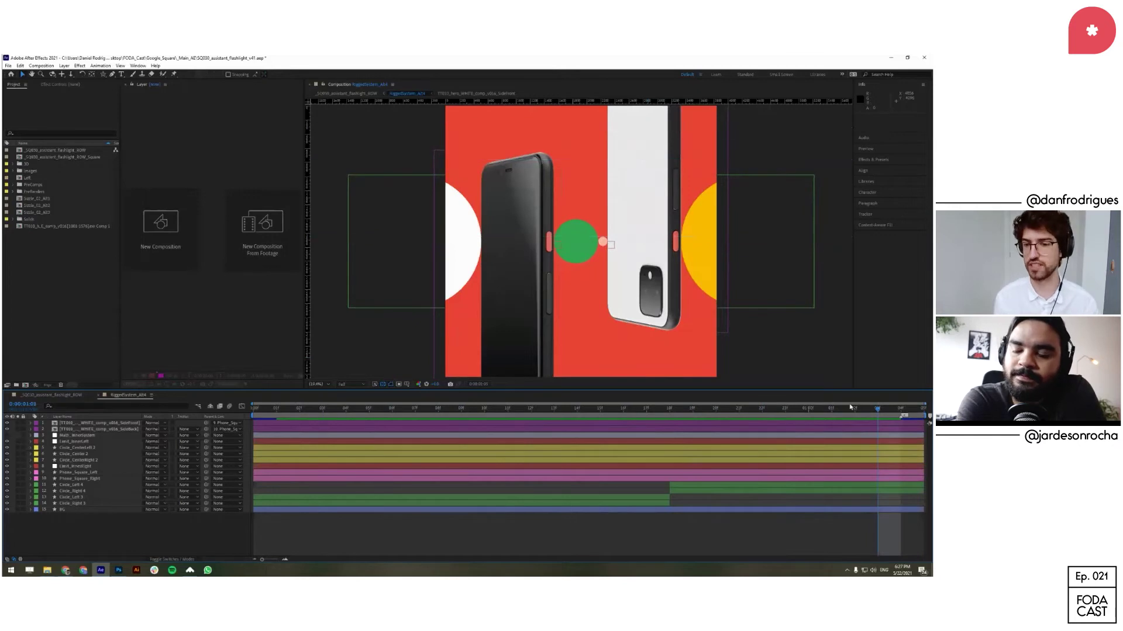
# Step: Return to the main composition, scrub to the section after the phones and open its visible Static_02 precomp
pyautogui.hotkey('ctrl', 'w')
pyautogui.moveTo(643, 415)
pyautogui.mouseDown()
pyautogui.moveTo(632, 426)
pyautogui.moveTo(657, 432)
pyautogui.mouseUp()
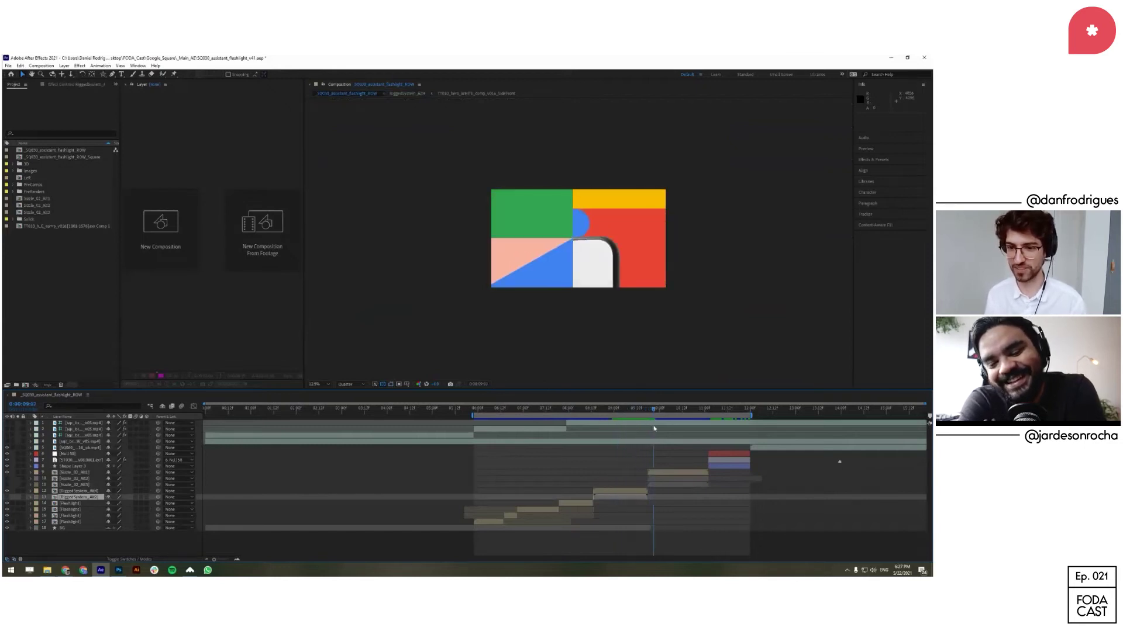
pyautogui.click(659, 474)
pyautogui.doubleClick(659, 473)
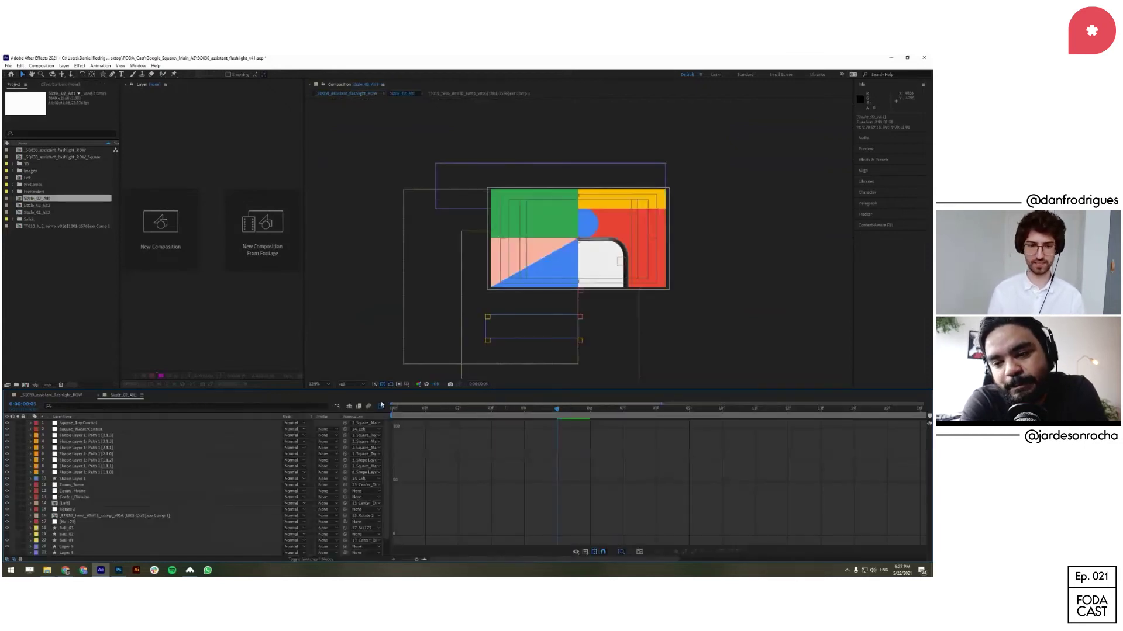
pyautogui.hotkey('ctrl', 'w')
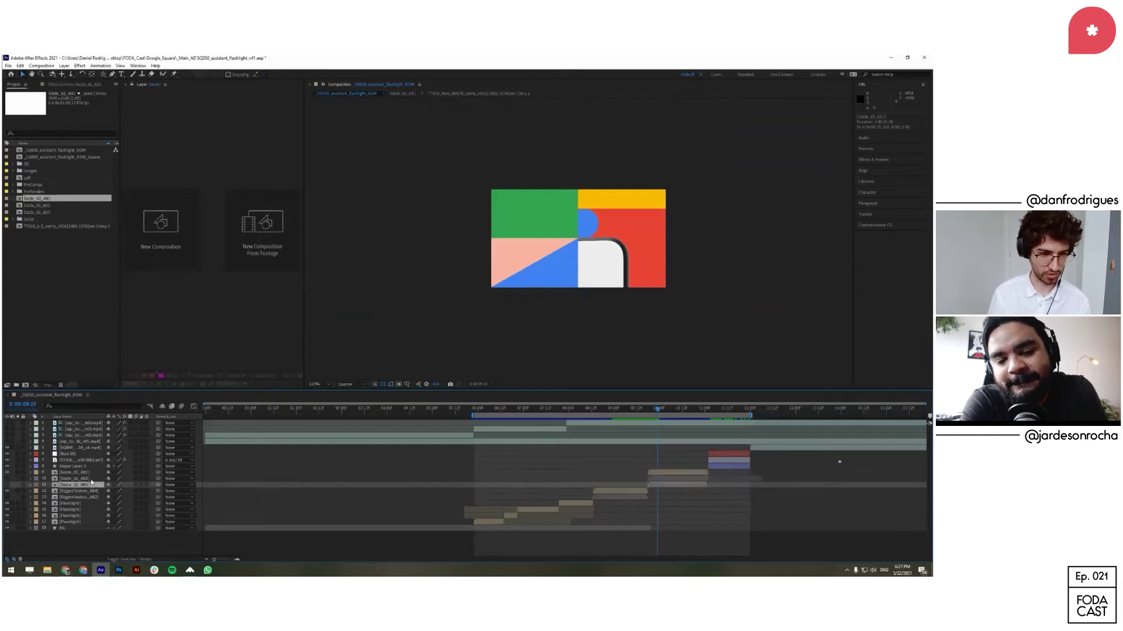
pyautogui.doubleClick(91, 475)
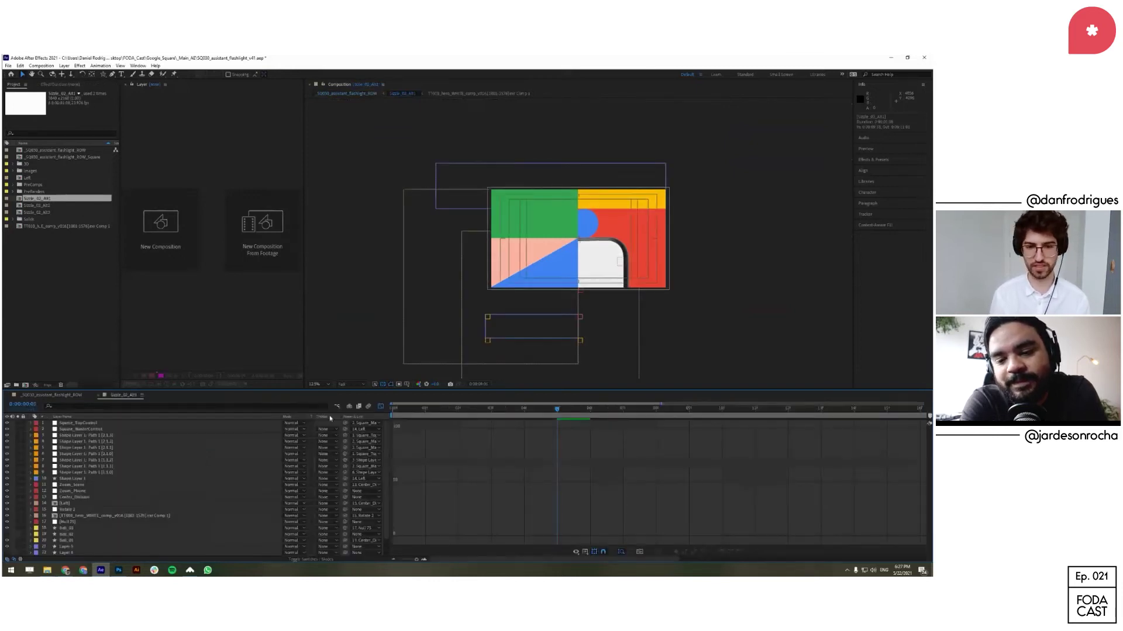
# Step: Switch the timeline from the graph editor to layer bars and scrub through the precomp's opening frames
pyautogui.click(380, 406)
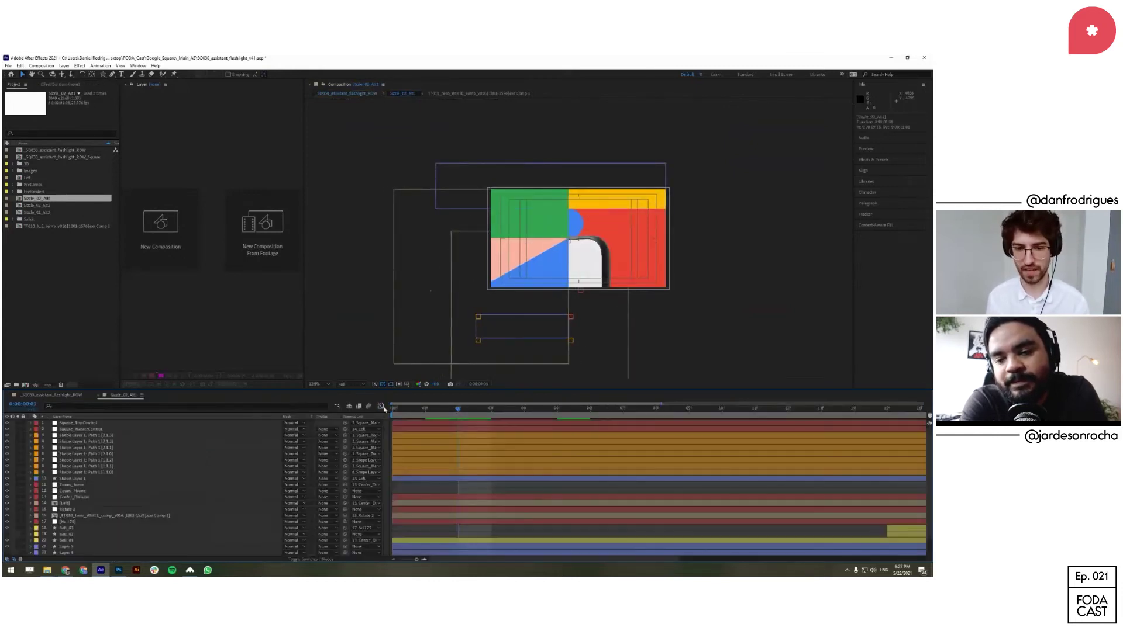
pyautogui.moveTo(484, 412); pyautogui.dragTo(722, 409)
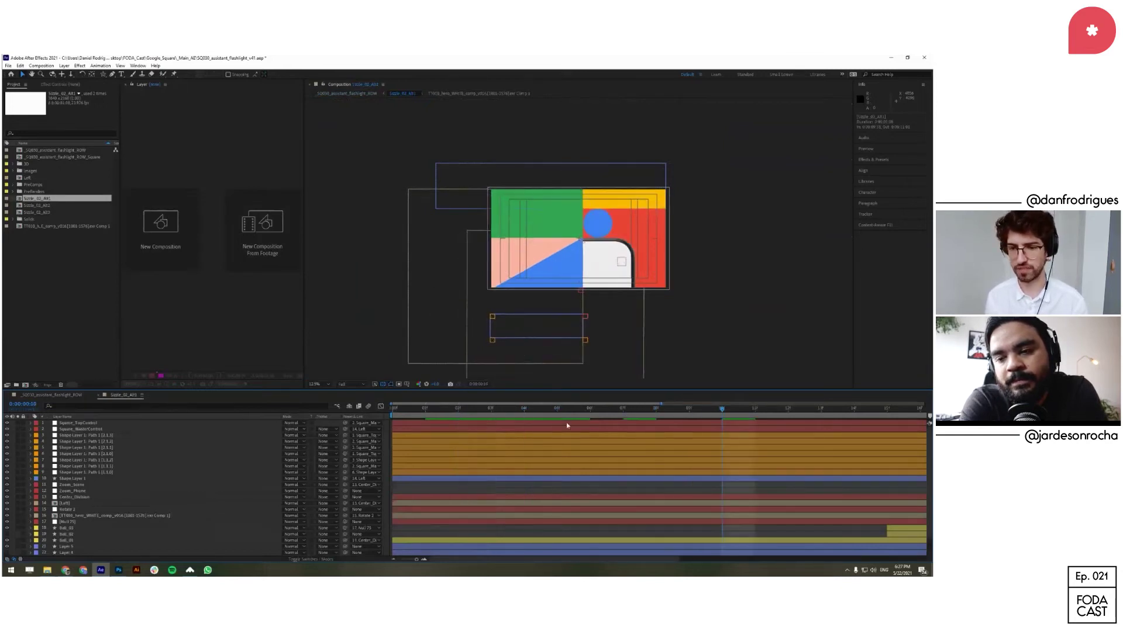
pyautogui.moveTo(404, 412); pyautogui.dragTo(699, 412)
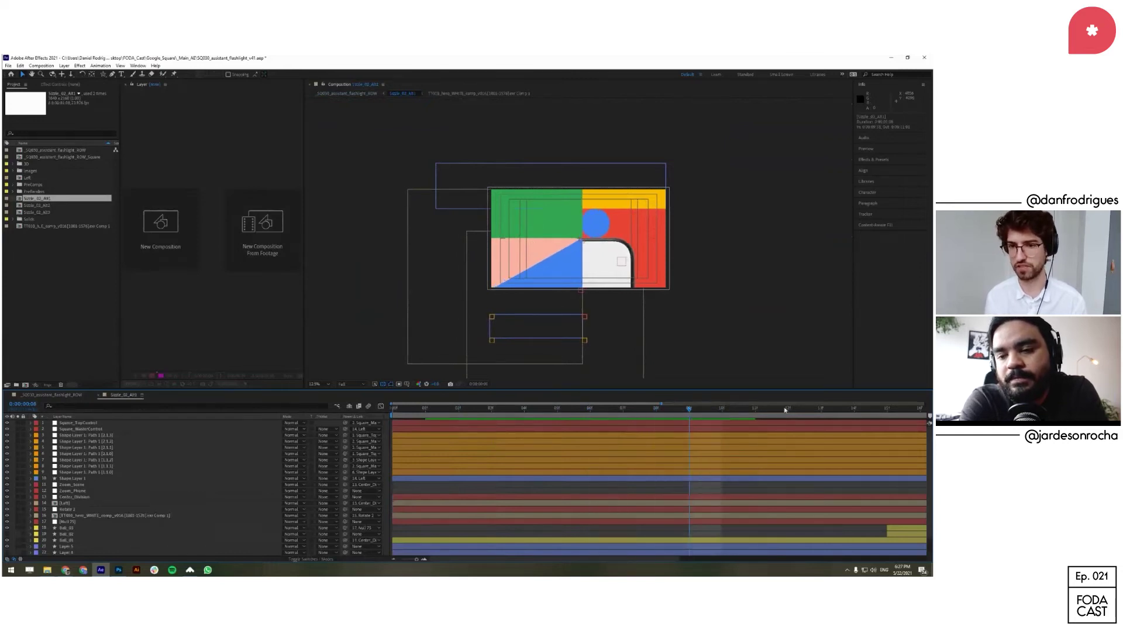
# Step: Enlarge the artwork in the viewer, hide the title/action safe overlay and advance the playhead to frame 10
pyautogui.scroll(3, 571, 279)
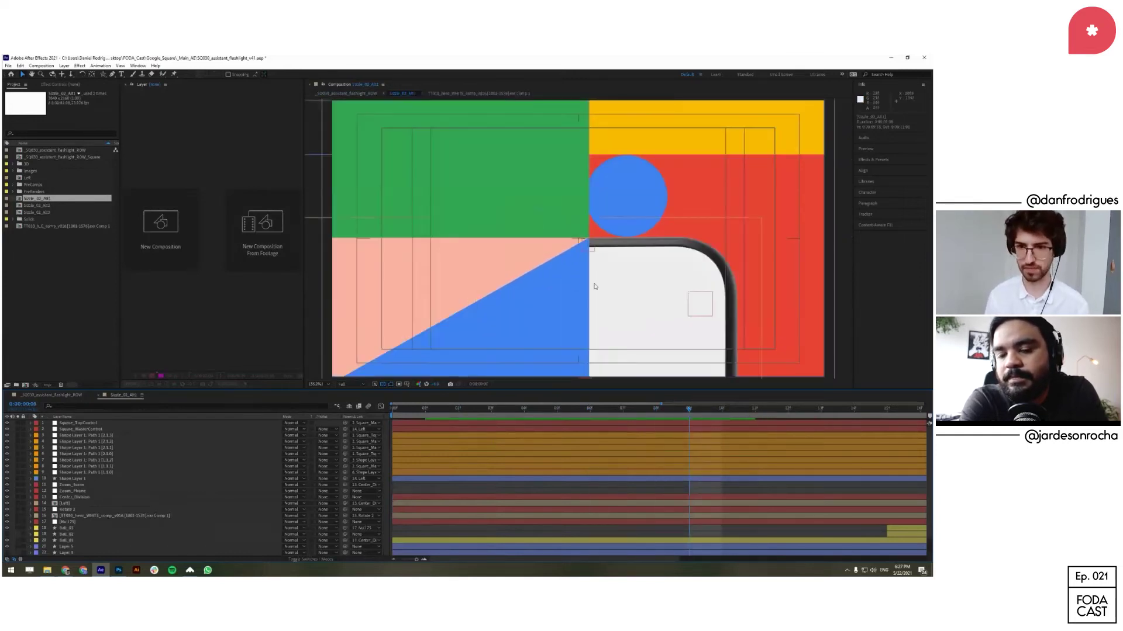
pyautogui.press("'")
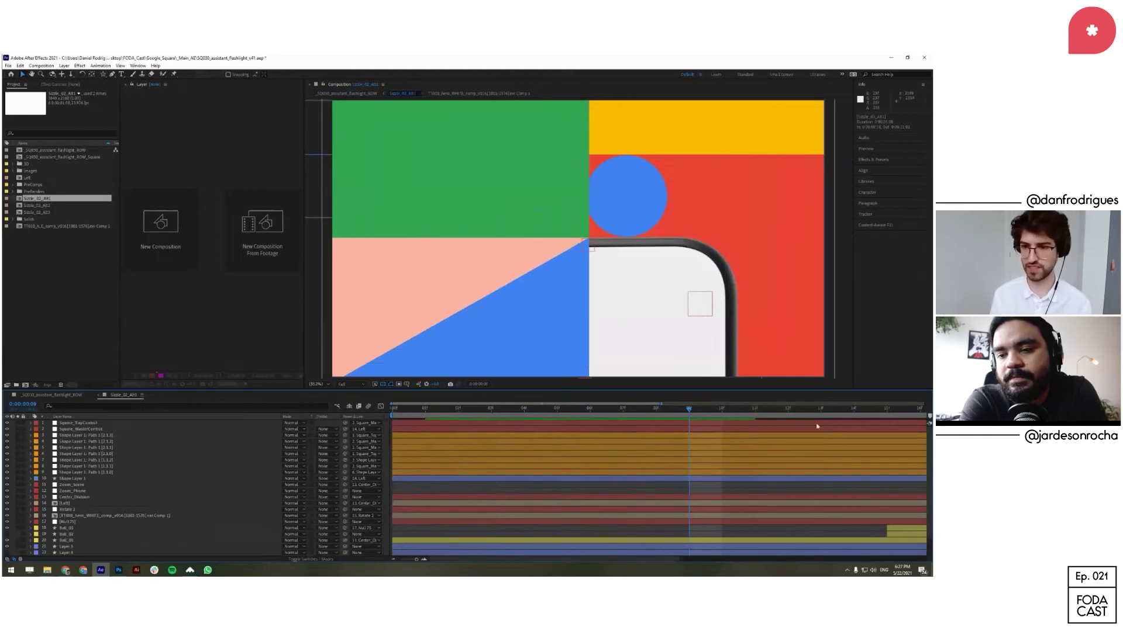
pyautogui.moveTo(687, 412); pyautogui.dragTo(723, 412)
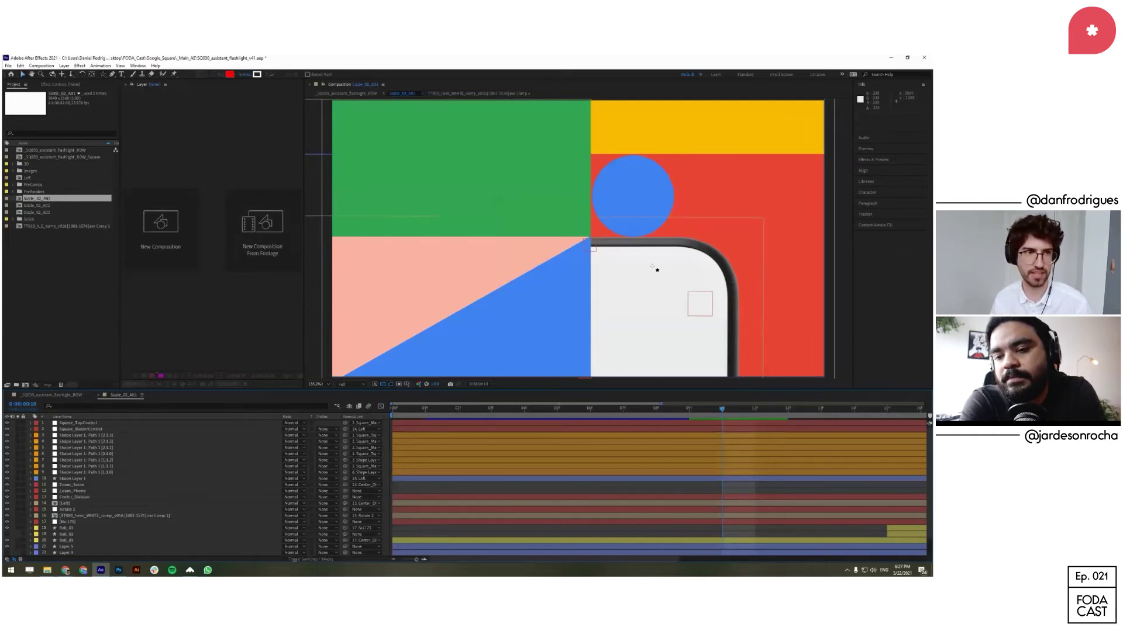
# Step: Draw a temporary shape over the phone's rounded corner and remove it
pyautogui.moveTo(626, 241); pyautogui.dragTo(738, 349)
pyautogui.press('v')
pyautogui.click(724, 424)
pyautogui.press('Delete')
# Step: At frame 11, draw a temporary red circle matching the phone's rounded corner and delete it
pyautogui.moveTo(725, 398); pyautogui.dragTo(760, 456)
pyautogui.click(695, 295)
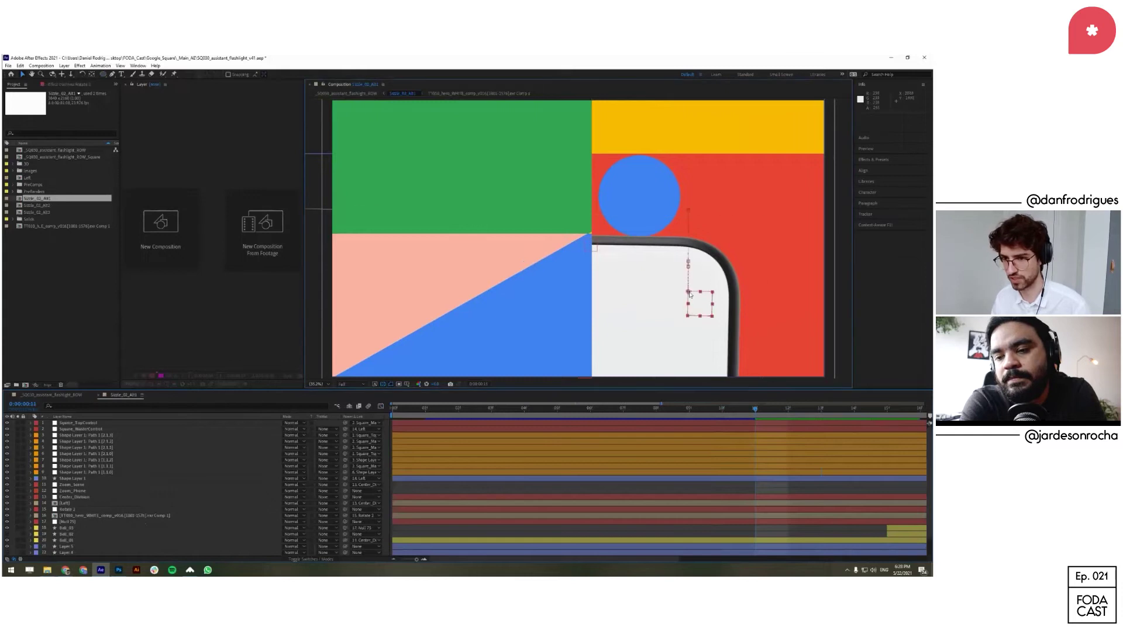
pyautogui.click(720, 484)
pyautogui.press('q')
pyautogui.moveTo(642, 238); pyautogui.dragTo(739, 331)
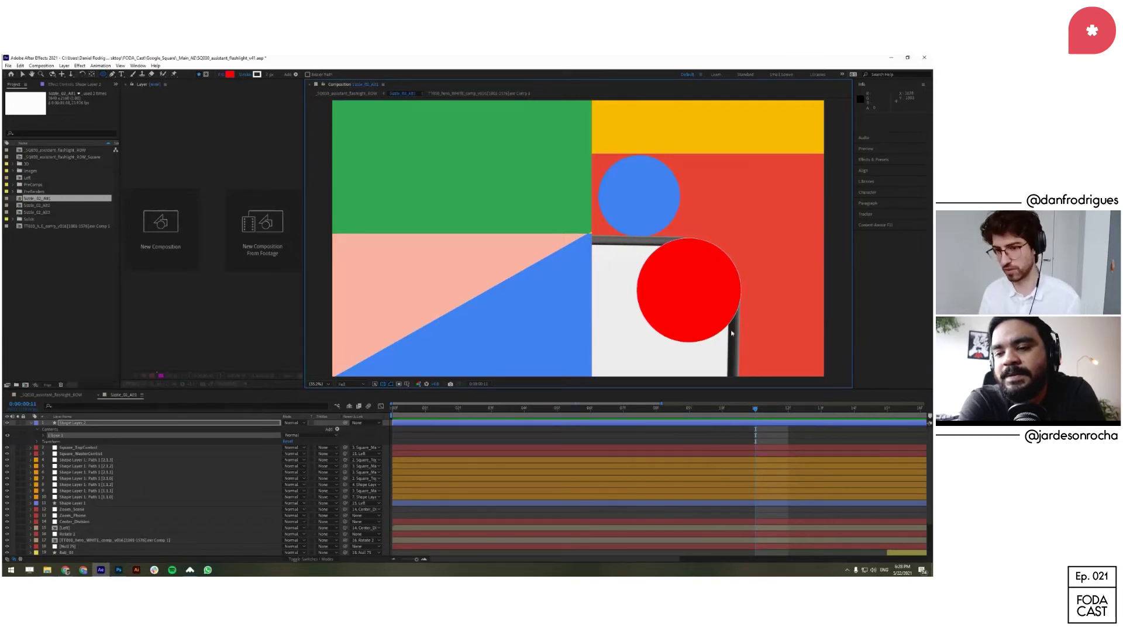
pyautogui.press('Delete')
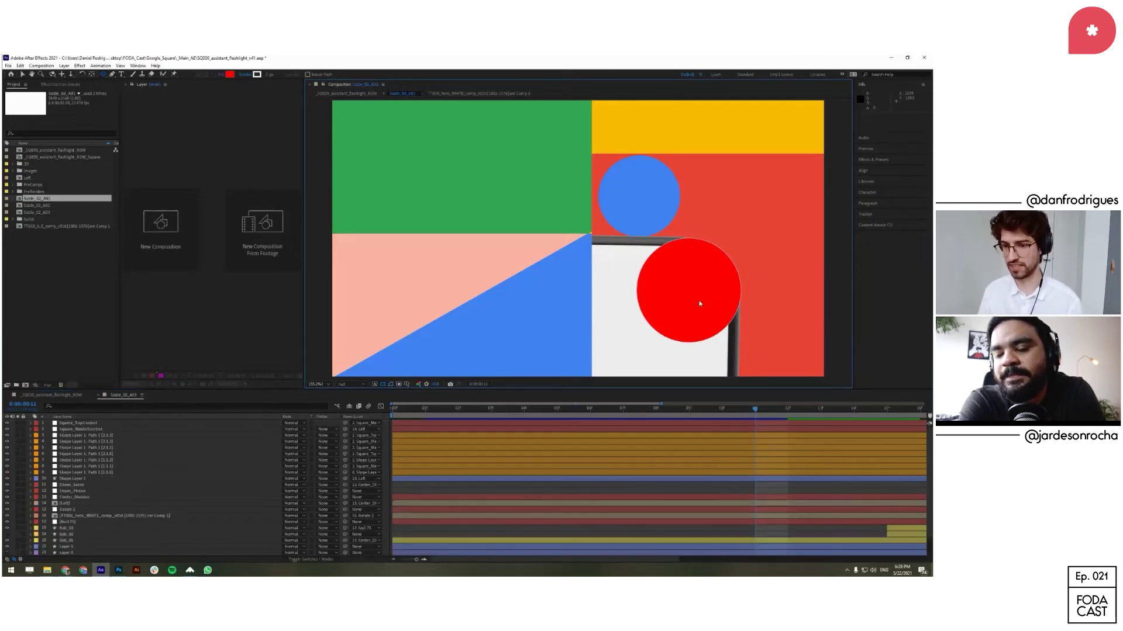
pyautogui.press('v')
# Step: Reveal the keyframes of the null at the phone's corner and scrub around them to examine the phone's rotation
pyautogui.click(744, 454)
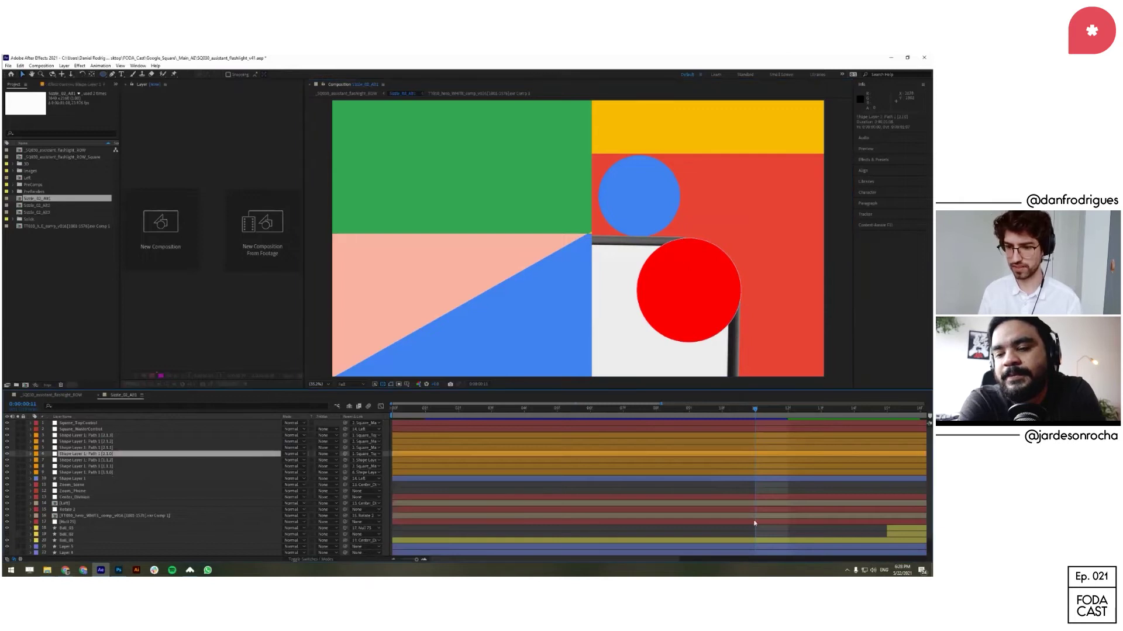
pyautogui.click(742, 431)
pyautogui.click(391, 385)
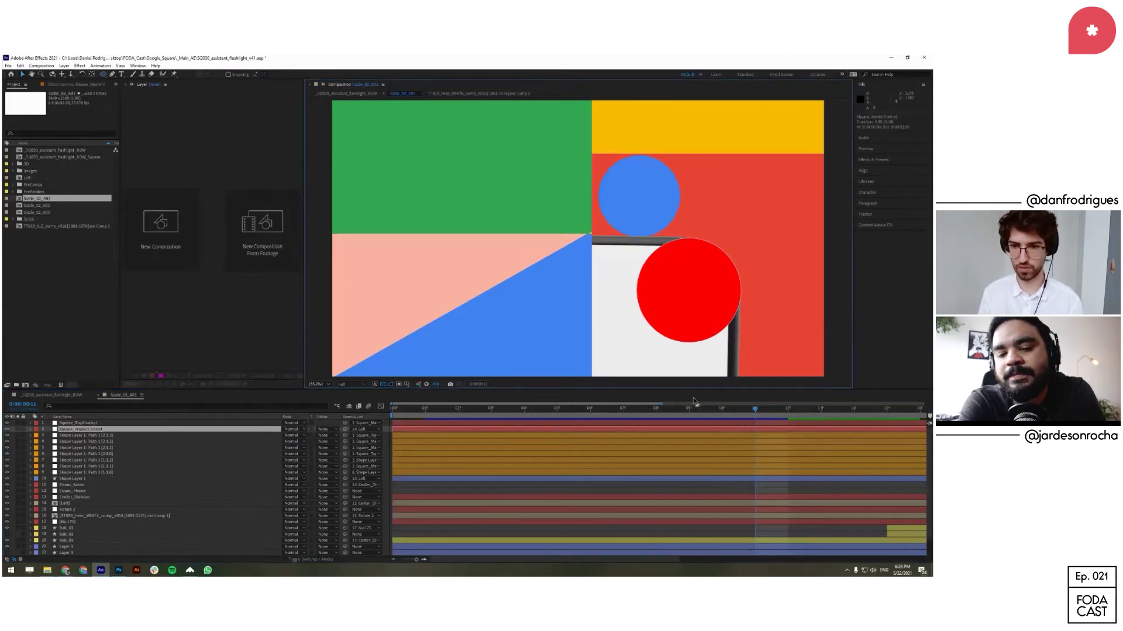
pyautogui.press('pagedown')
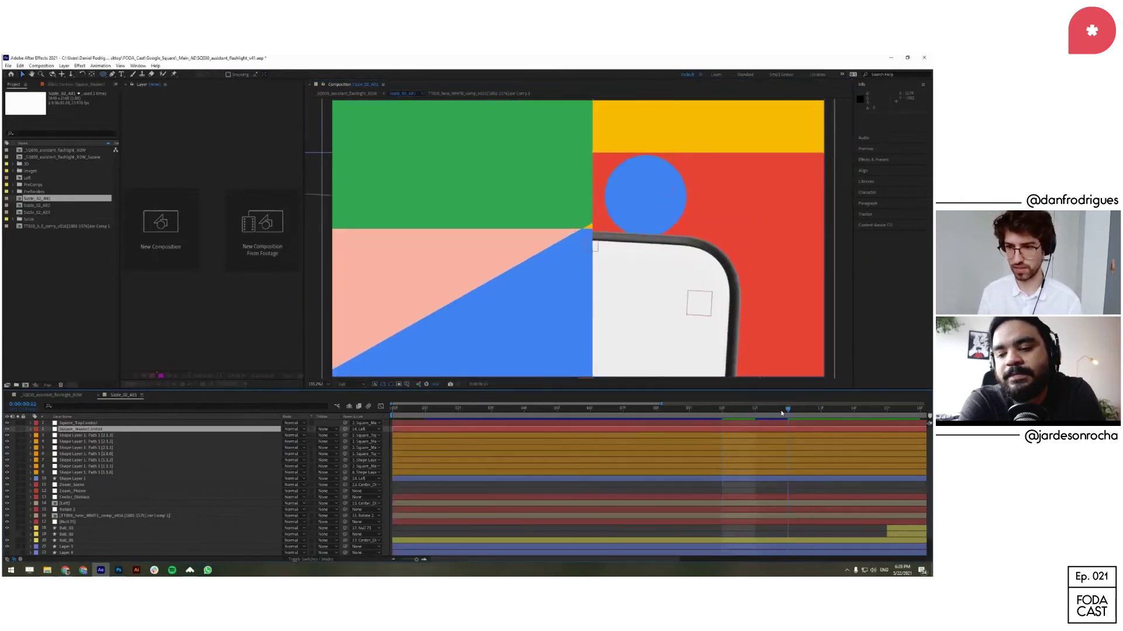
pyautogui.click(690, 295)
pyautogui.press('u')
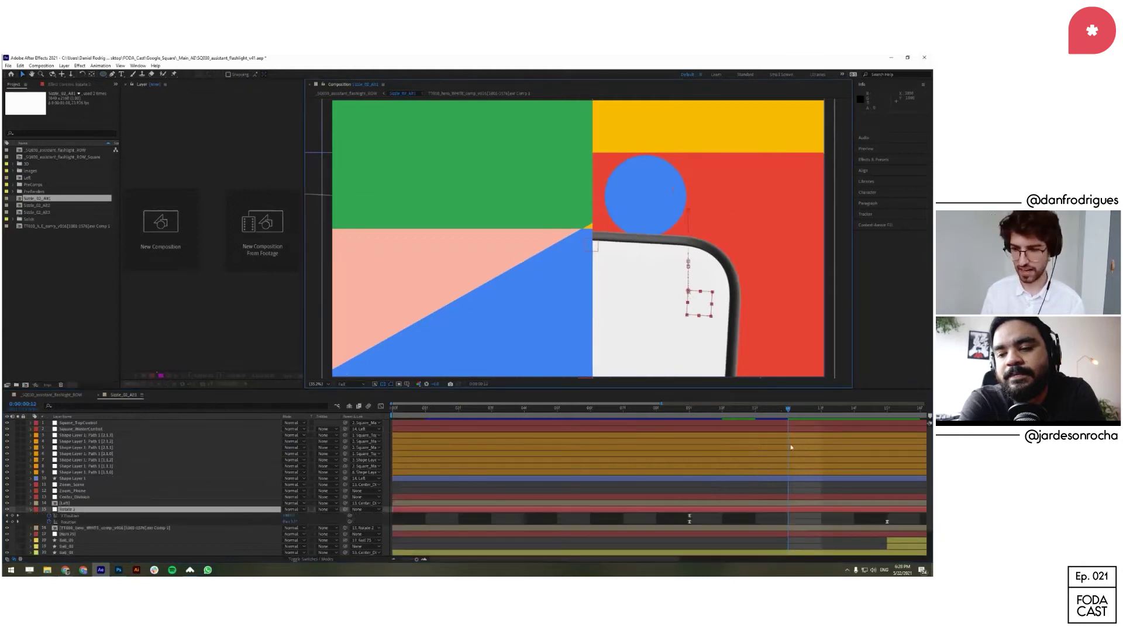
pyautogui.moveTo(790, 411); pyautogui.dragTo(722, 443)
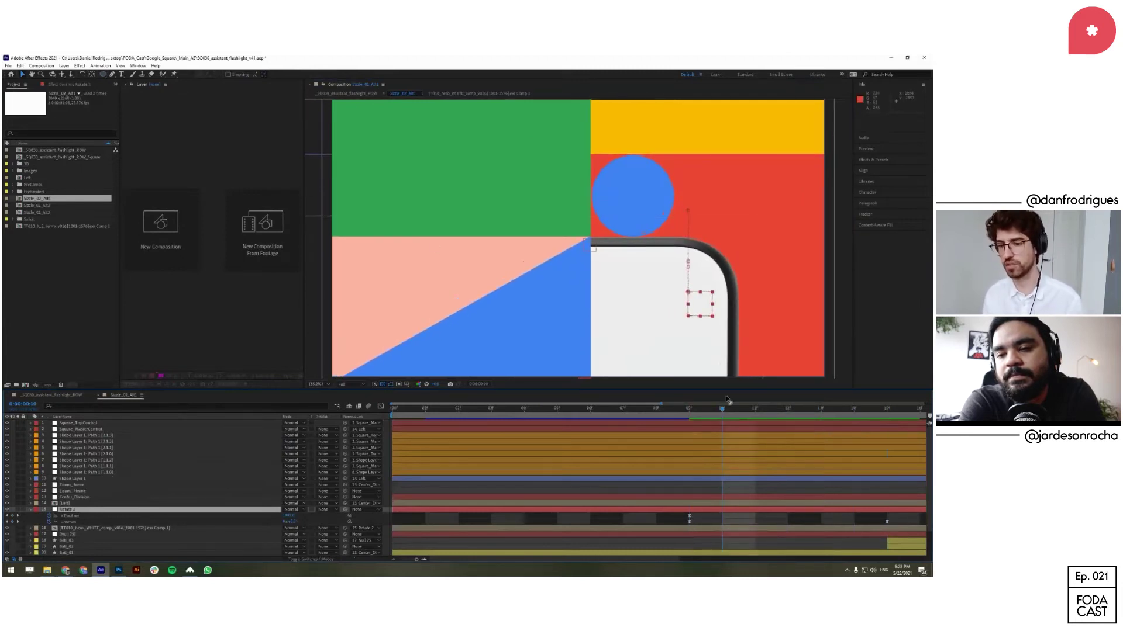
pyautogui.moveTo(742, 412); pyautogui.dragTo(811, 410)
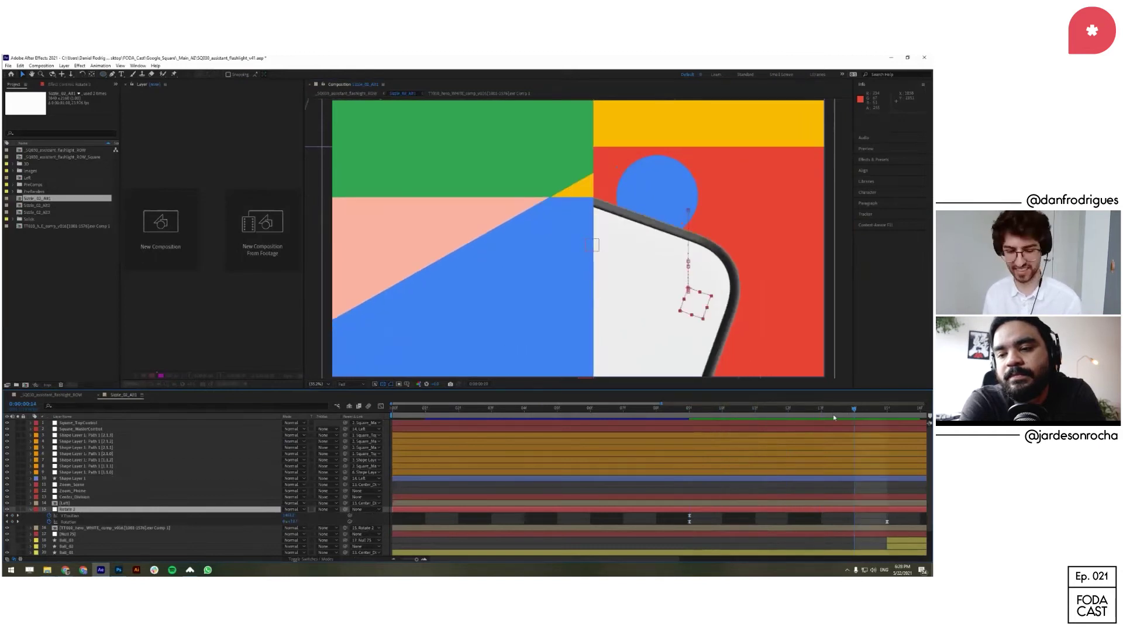
# Step: Try different rotation values, including 15, on the corner null's keyframe at frame 15 and undo each change
pyautogui.press('-')
pyautogui.press('-')
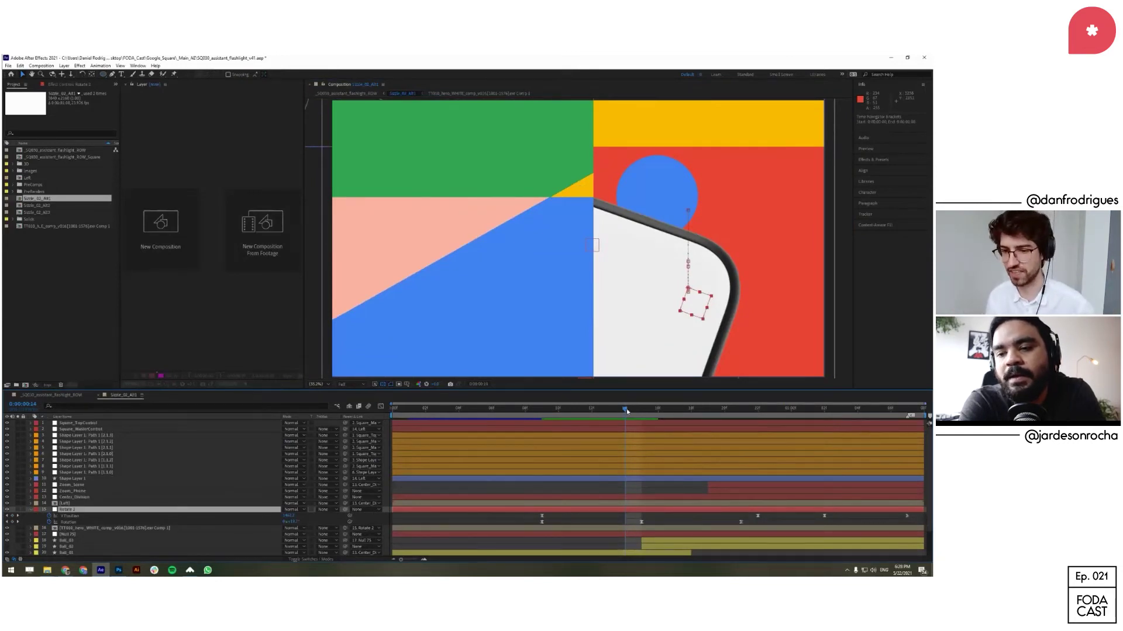
pyautogui.moveTo(626, 410); pyautogui.dragTo(638, 412)
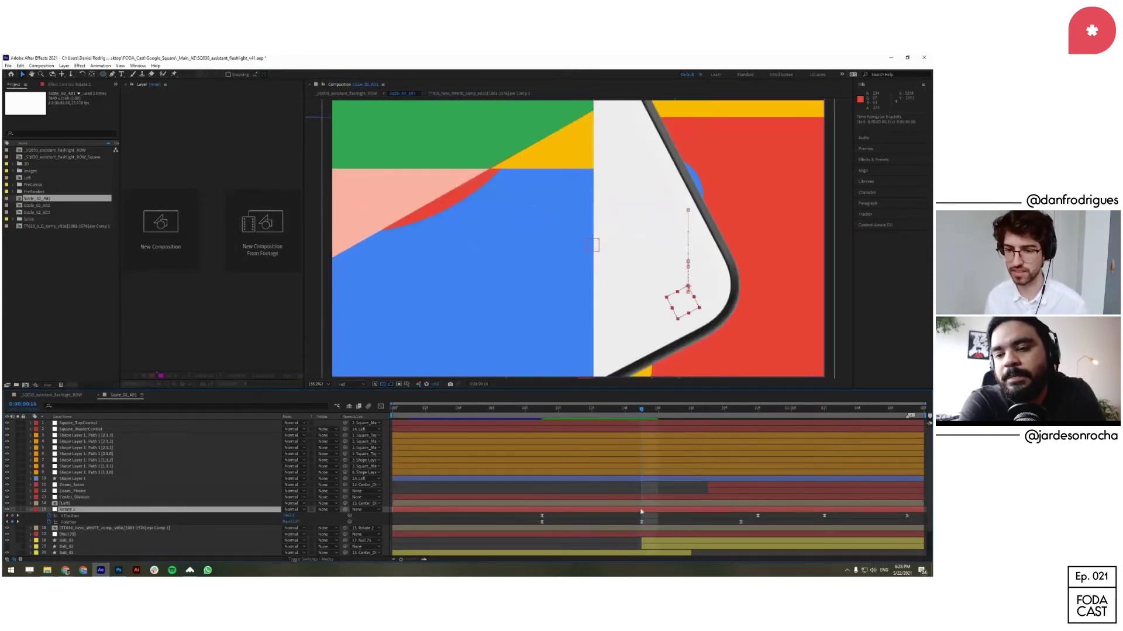
pyautogui.moveTo(293, 524); pyautogui.dragTo(279, 521)
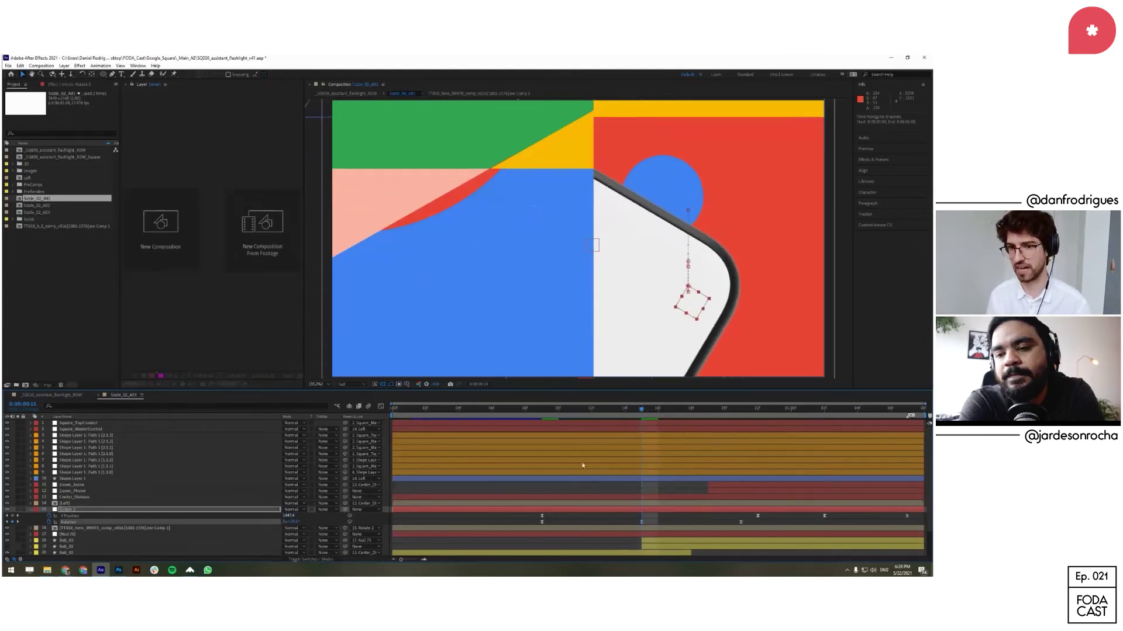
pyautogui.hotkey('ctrl', 'z')
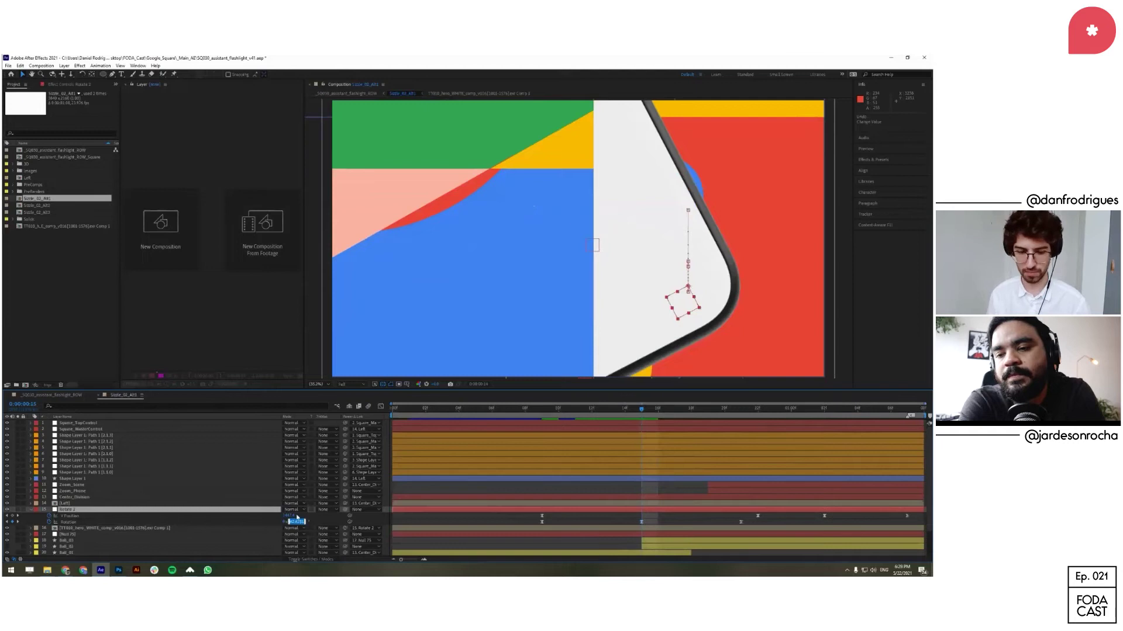
pyautogui.write('15')
pyautogui.press('Return')
pyautogui.hotkey('ctrl', 'z')
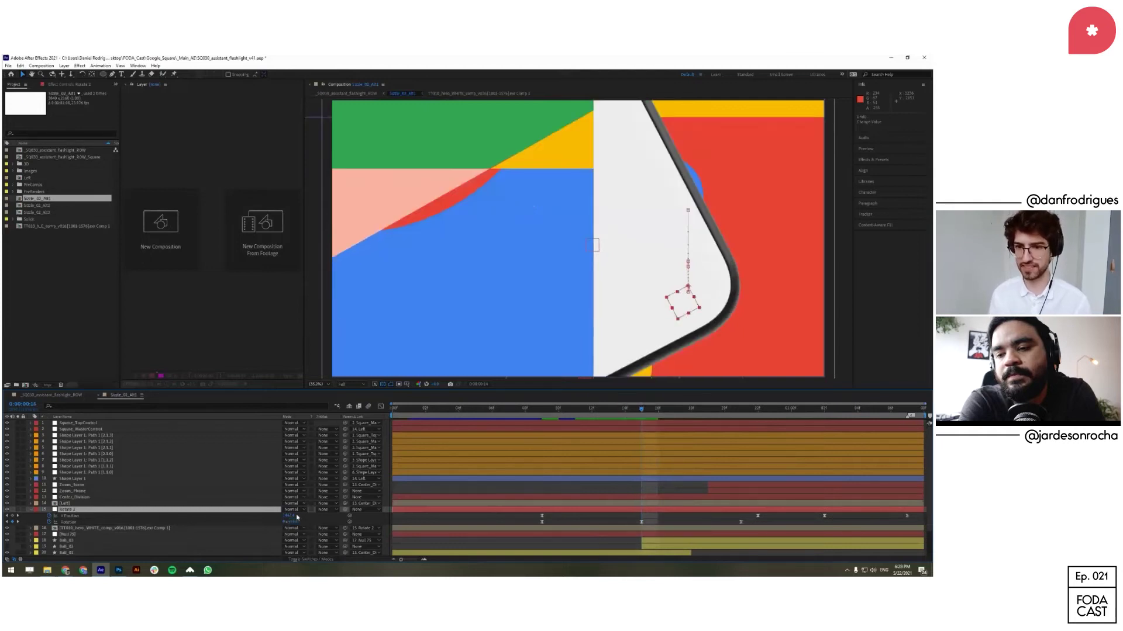
pyautogui.moveTo(296, 521); pyautogui.dragTo(302, 521)
pyautogui.hotkey('ctrl', 'z')
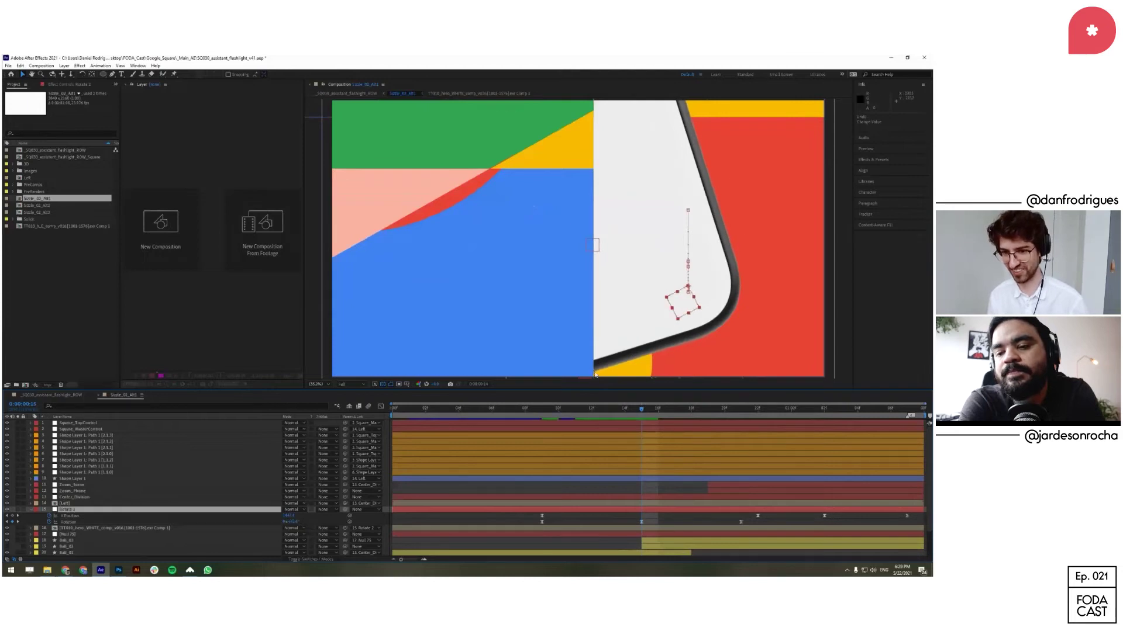
# Step: Play back the phone's turning animation and move the playhead to the section where its lower edge is visible
pyautogui.press('pagedown')
pyautogui.press('space')
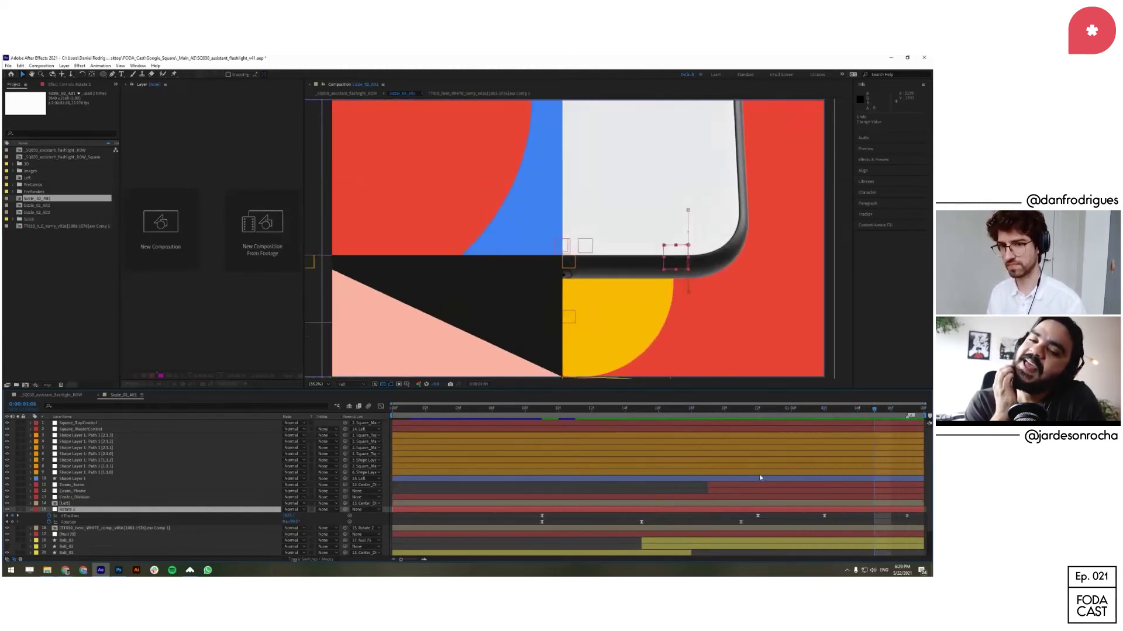
pyautogui.click(767, 517)
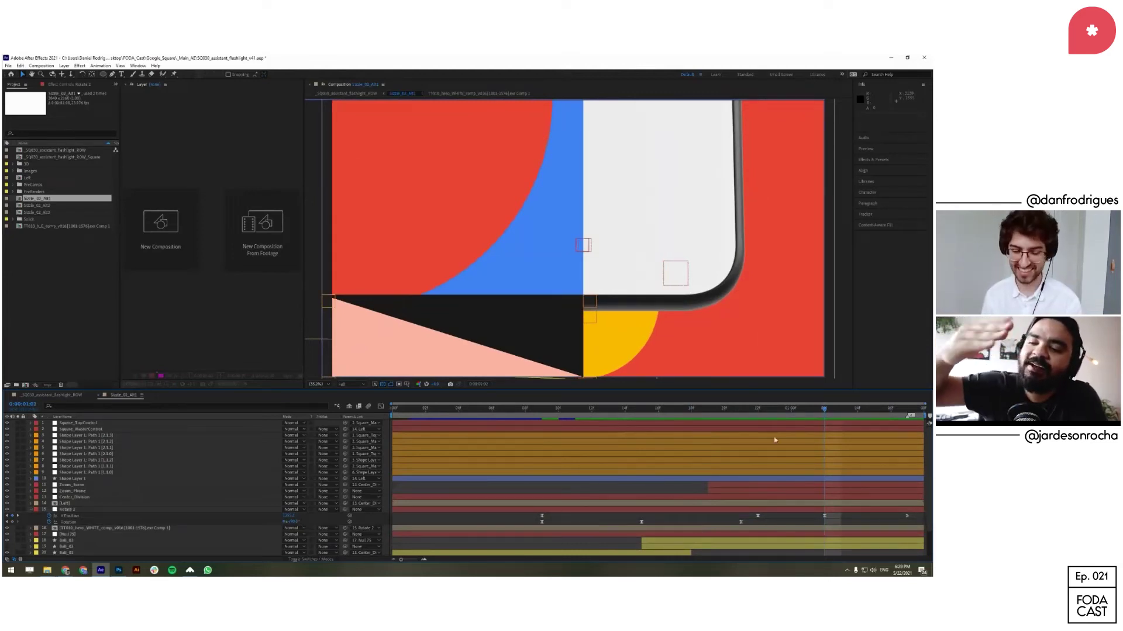
pyautogui.press('space')
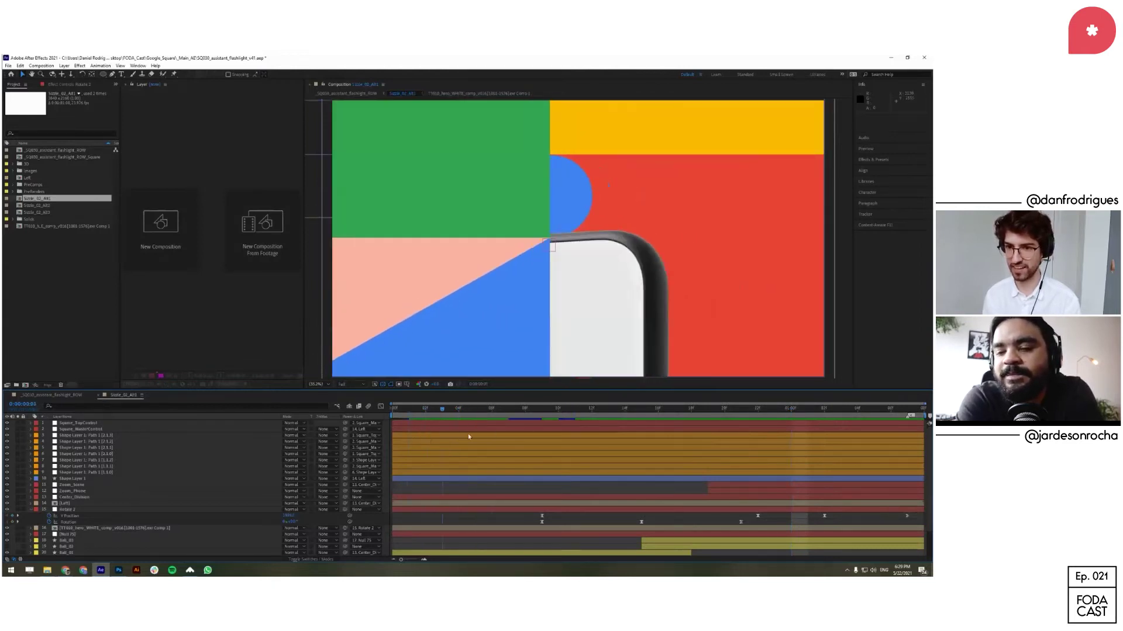
pyautogui.click(833, 409)
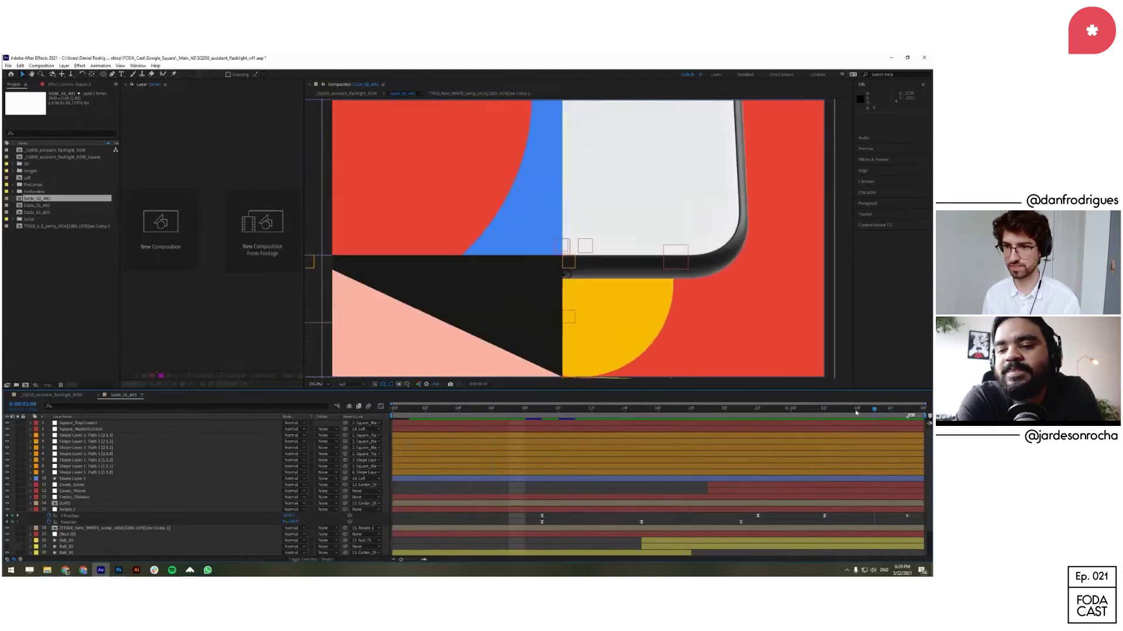
# Step: Open the phone's nested composition, scrub back through its footage and close it again
pyautogui.doubleClick(833, 528)
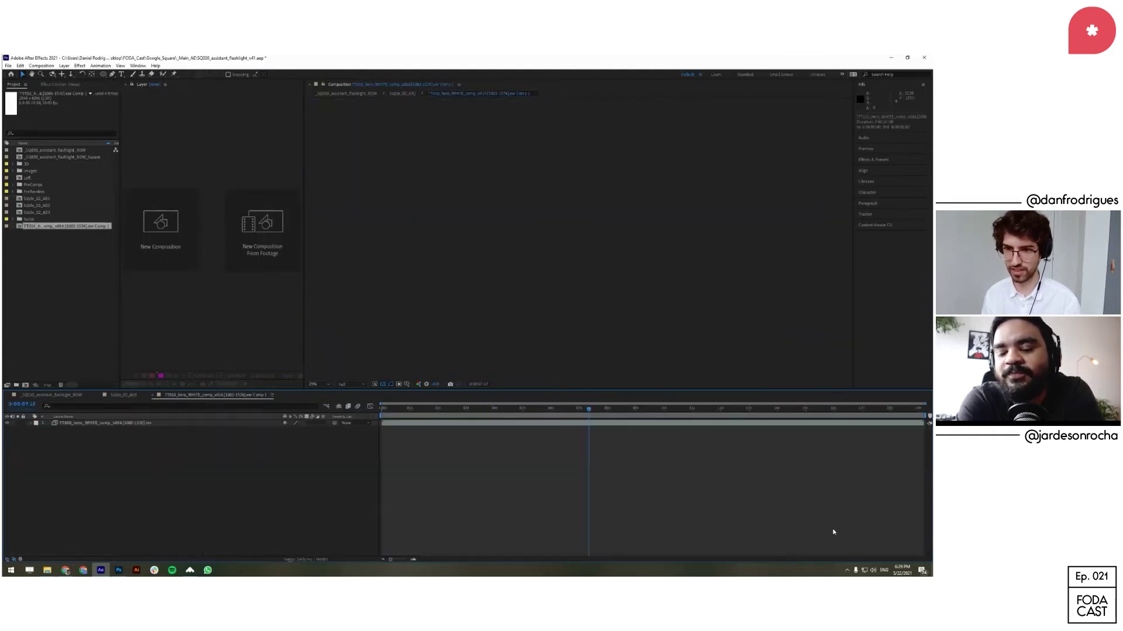
pyautogui.moveTo(586, 418); pyautogui.dragTo(423, 423)
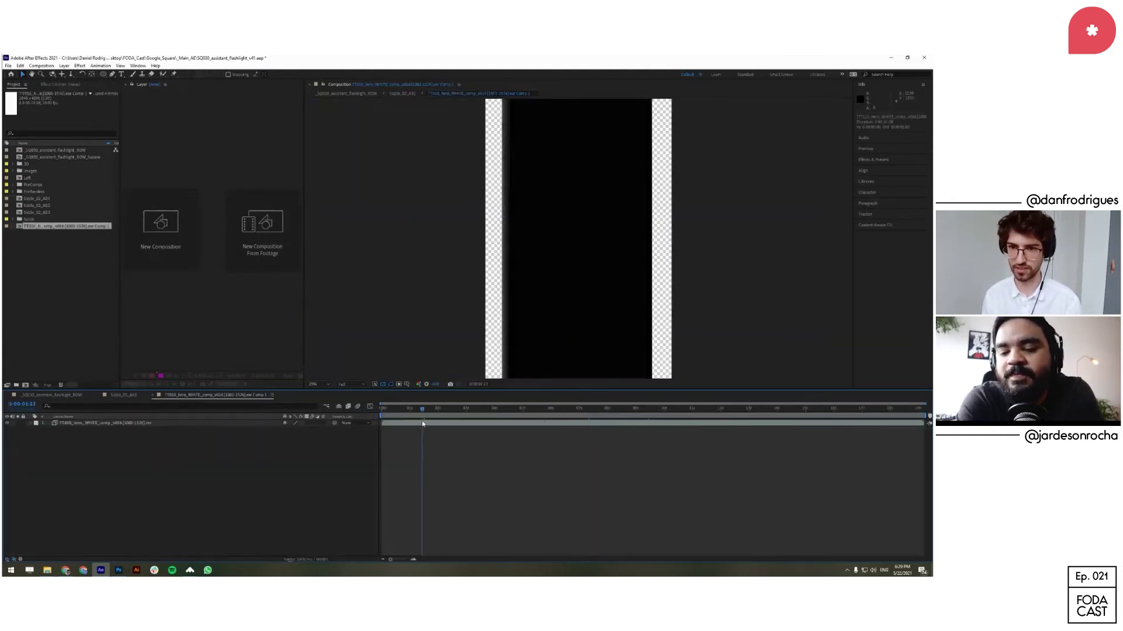
pyautogui.hotkey('ctrl', 'w')
# Step: Reveal the keyframes of the Left and phone layers, display the phone's Time Remap curve as a graph and preview the motion
pyautogui.keyDown('ctrl'); pyautogui.click(802, 506); pyautogui.keyUp('ctrl')
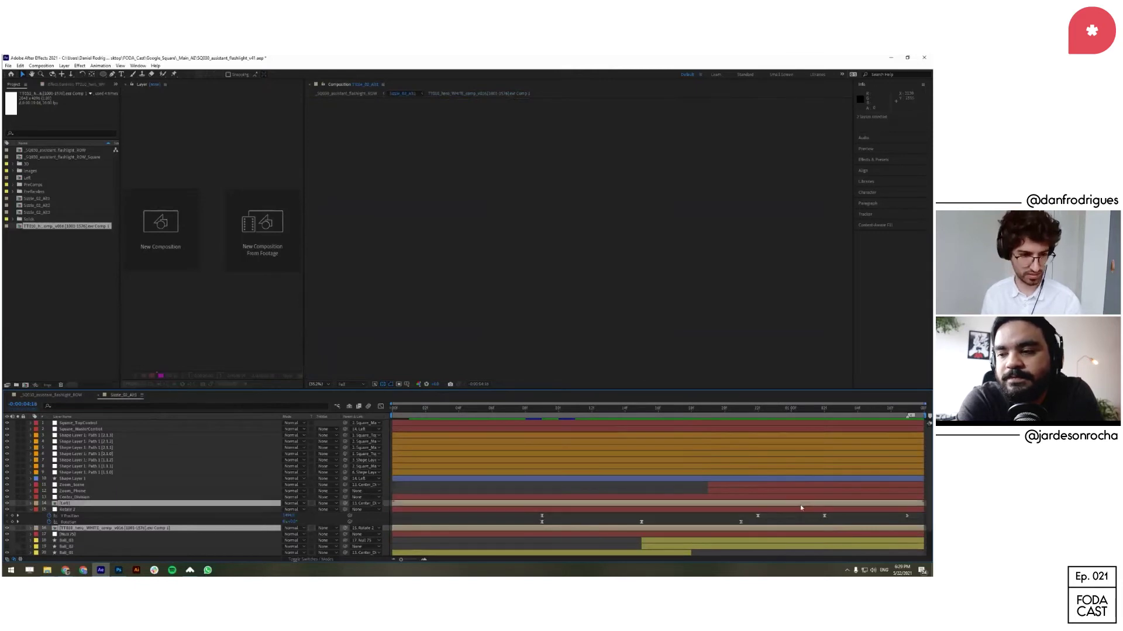
pyautogui.press('u')
pyautogui.click(658, 516)
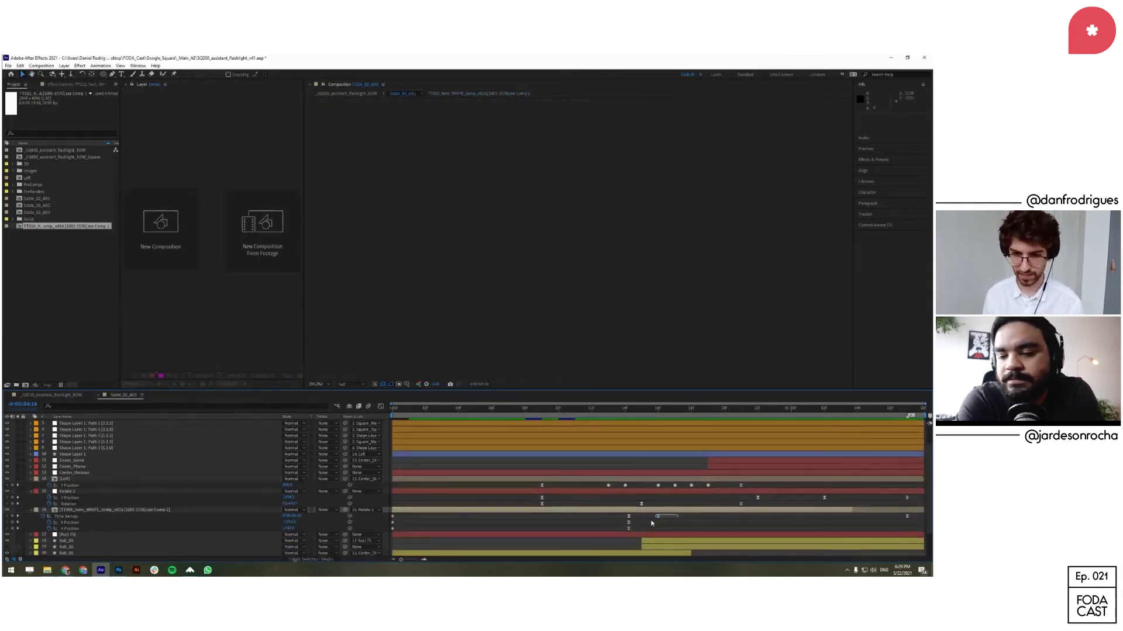
pyautogui.click(380, 406)
pyautogui.moveTo(709, 410); pyautogui.dragTo(911, 436)
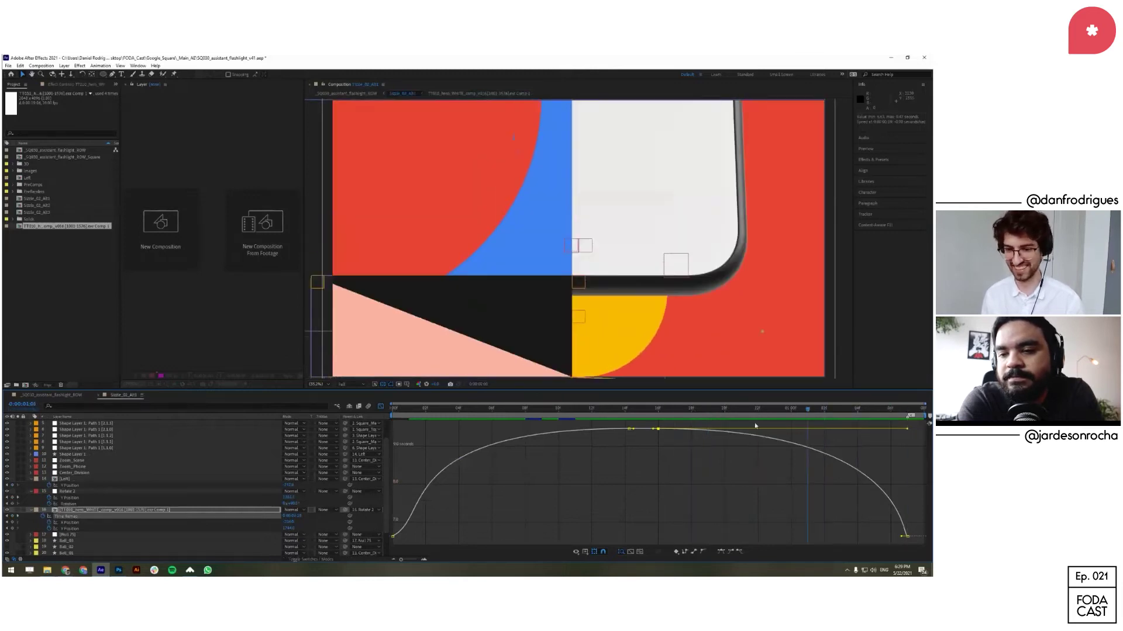
pyautogui.press('space')
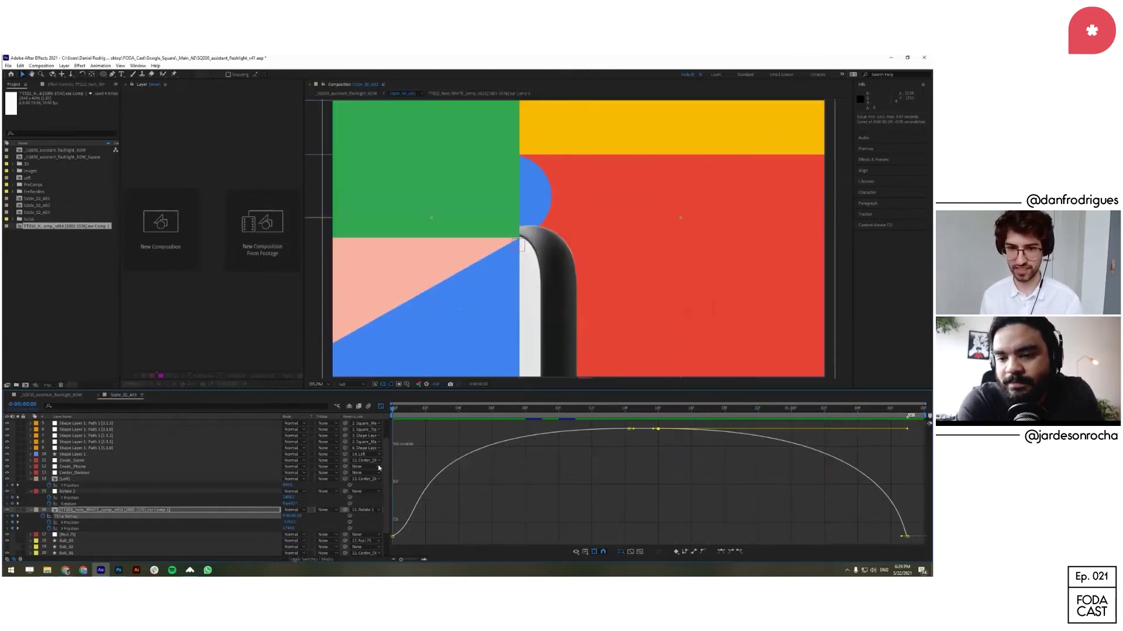
# Step: Reshape the start of the phone's Time Remap curve with a steeper first keyframe handle, then return the timeline to layer bars
pyautogui.moveTo(419, 524); pyautogui.dragTo(390, 544)
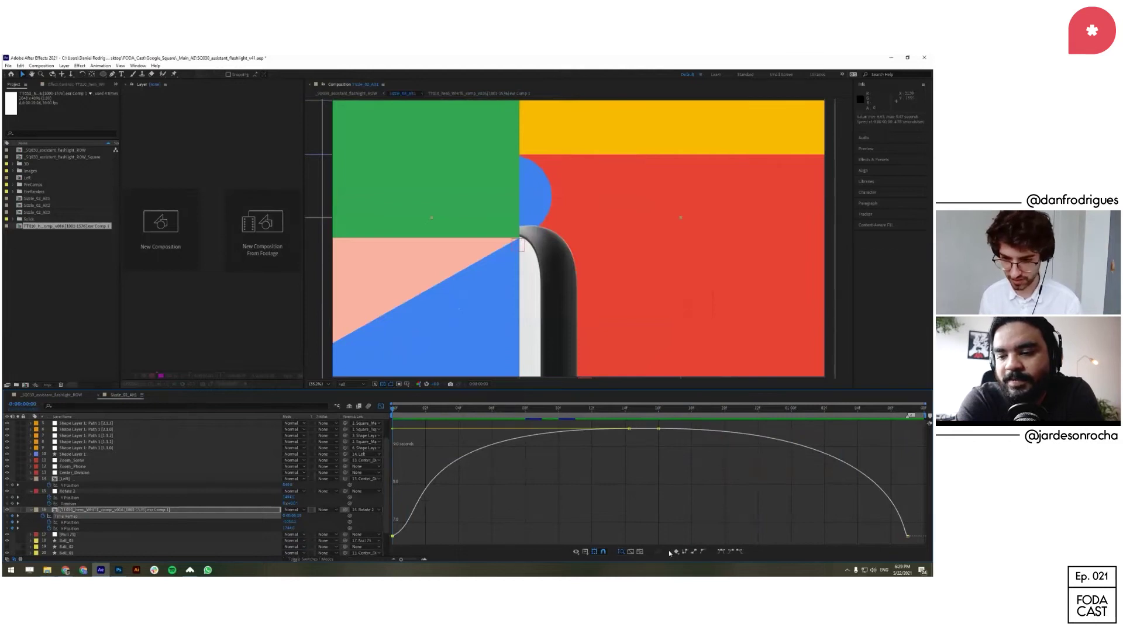
pyautogui.click(704, 553)
pyautogui.moveTo(431, 522); pyautogui.dragTo(436, 428)
pyautogui.click(496, 500)
pyautogui.click(381, 405)
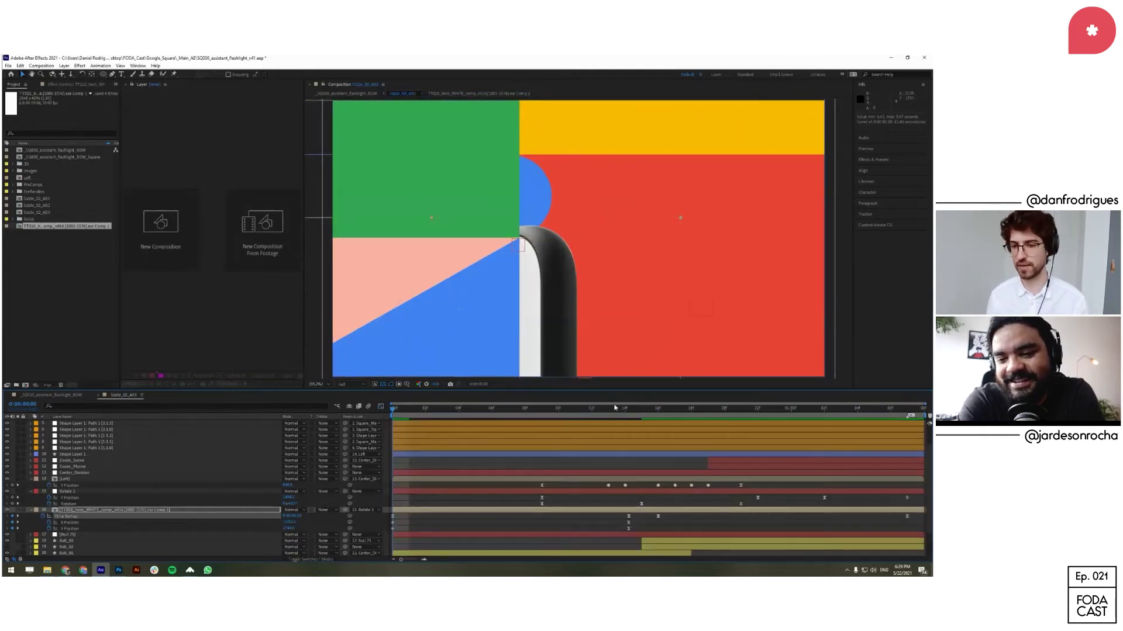
# Step: Deselect the phone layer and scrub back and forth around frames 9 to 12 to examine where the rotation takes over
pyautogui.click(423, 489)
pyautogui.moveTo(427, 411); pyautogui.dragTo(541, 409)
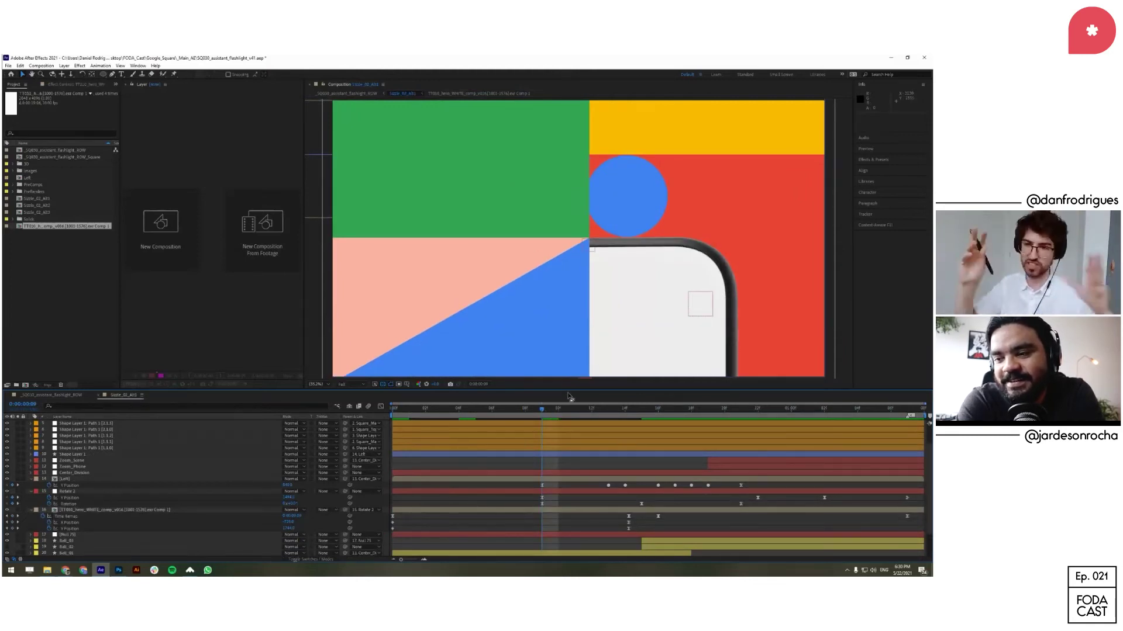
pyautogui.click(592, 409)
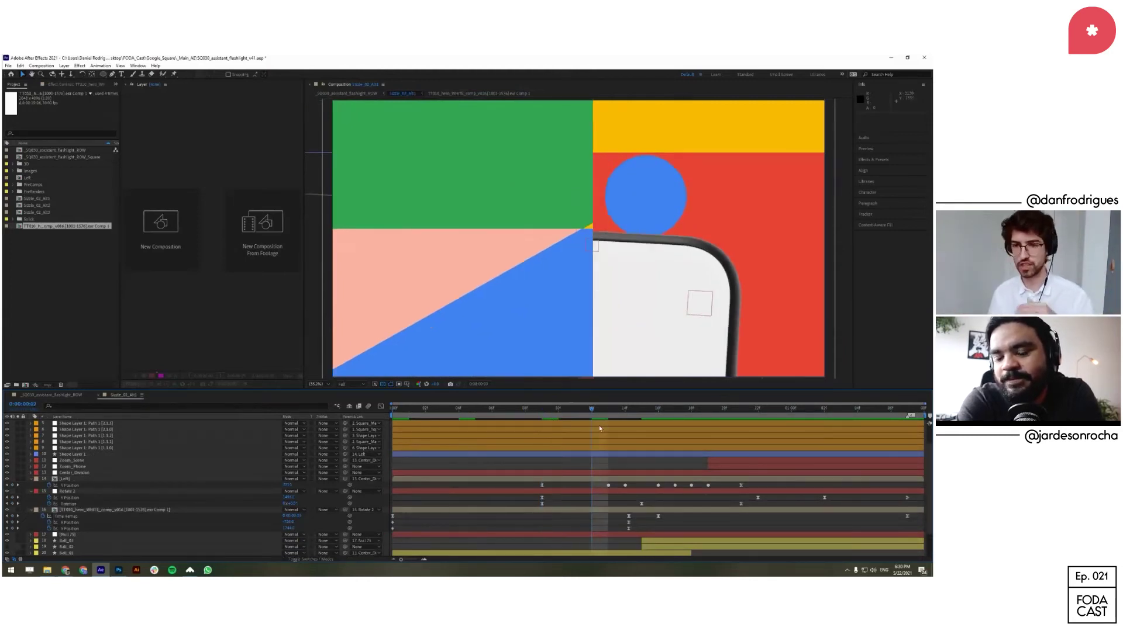
pyautogui.moveTo(621, 413); pyautogui.dragTo(518, 449)
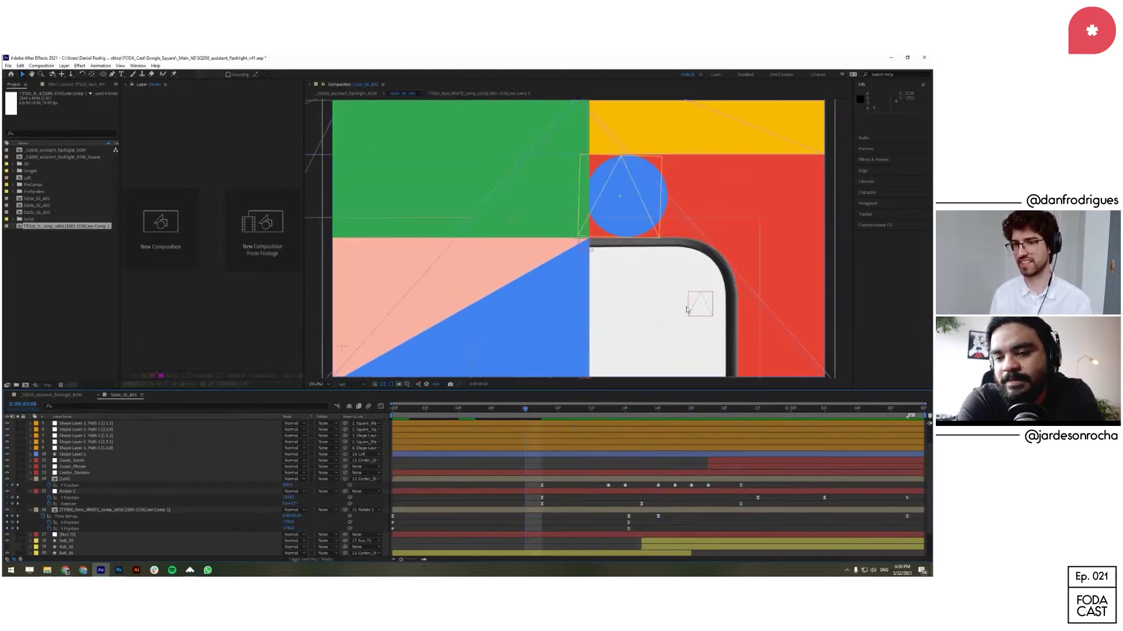
# Step: Select the phone layer and scrub through the rest of its rotation and slide up to the last Time Remap keyframe
pyautogui.click(701, 266)
pyautogui.moveTo(526, 411); pyautogui.dragTo(635, 426)
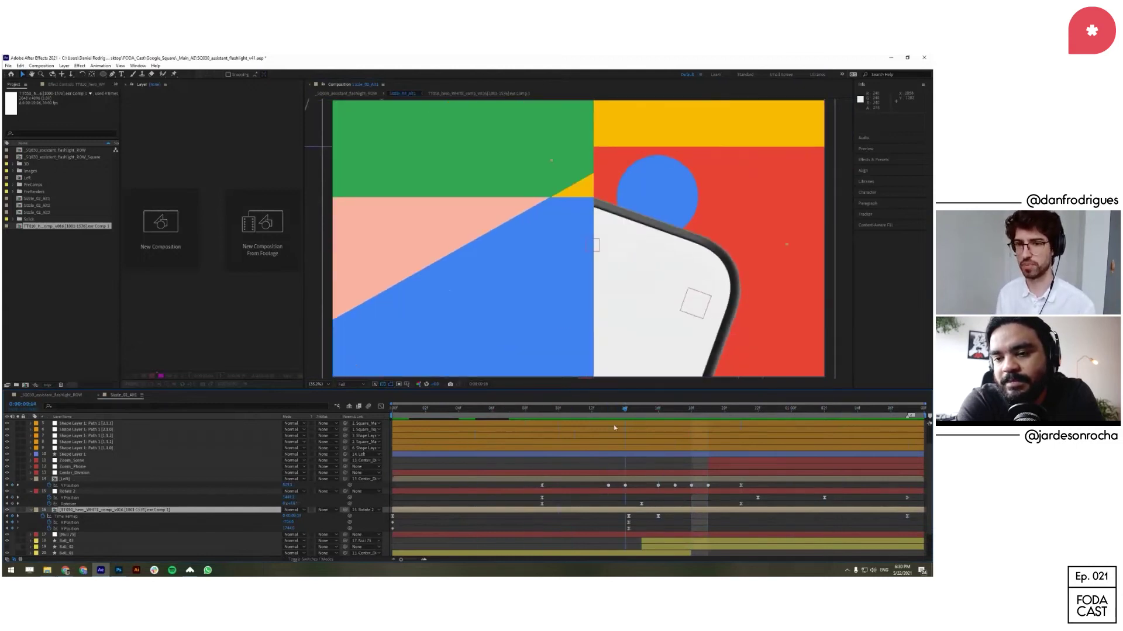
pyautogui.press('pagedown')
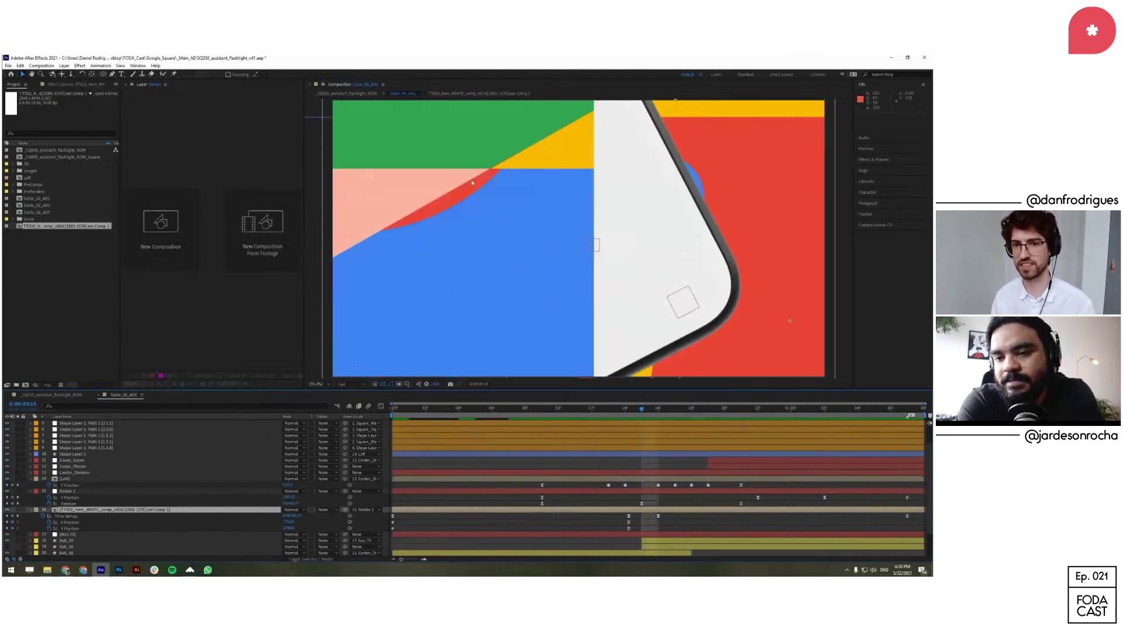
pyautogui.moveTo(662, 411); pyautogui.dragTo(741, 403)
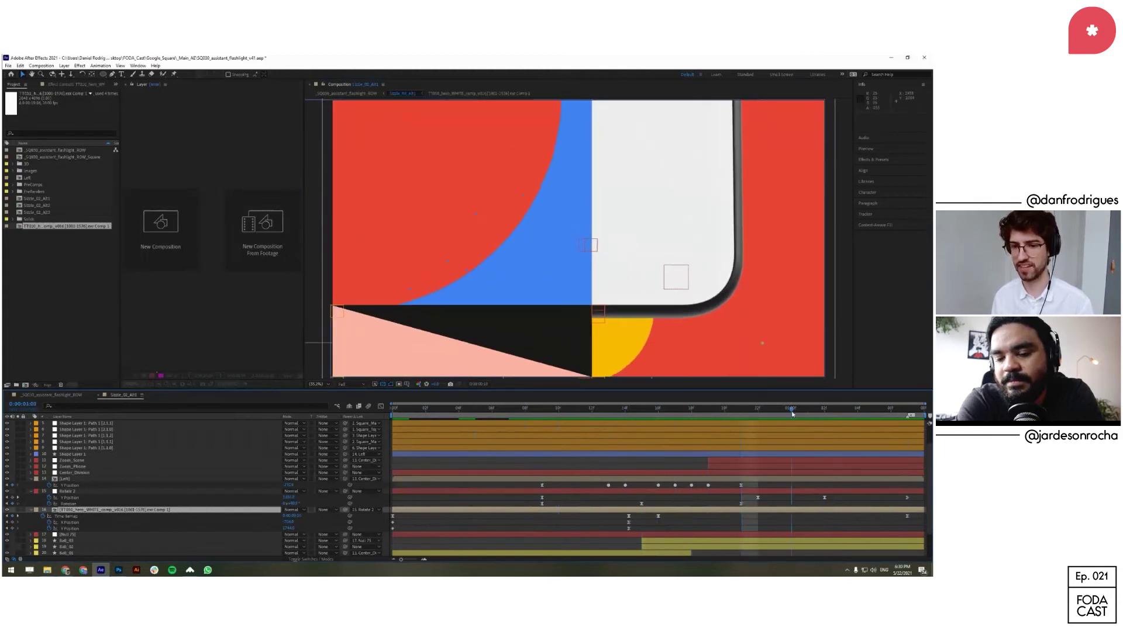
pyautogui.click(512, 355)
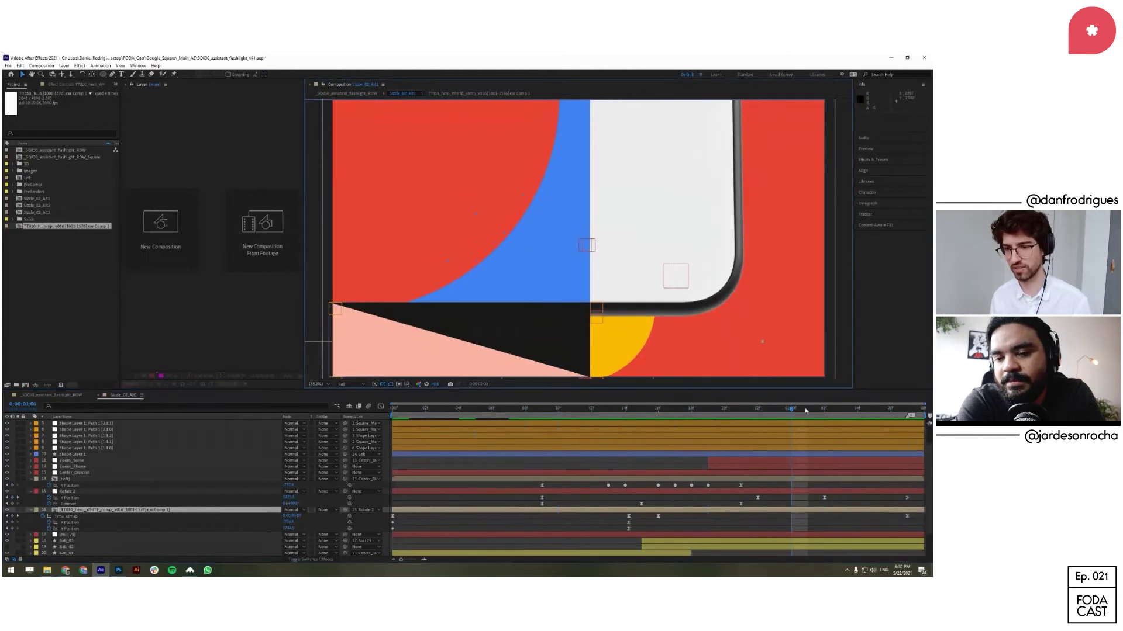
pyautogui.press('space')
pyautogui.moveTo(857, 410); pyautogui.dragTo(908, 419)
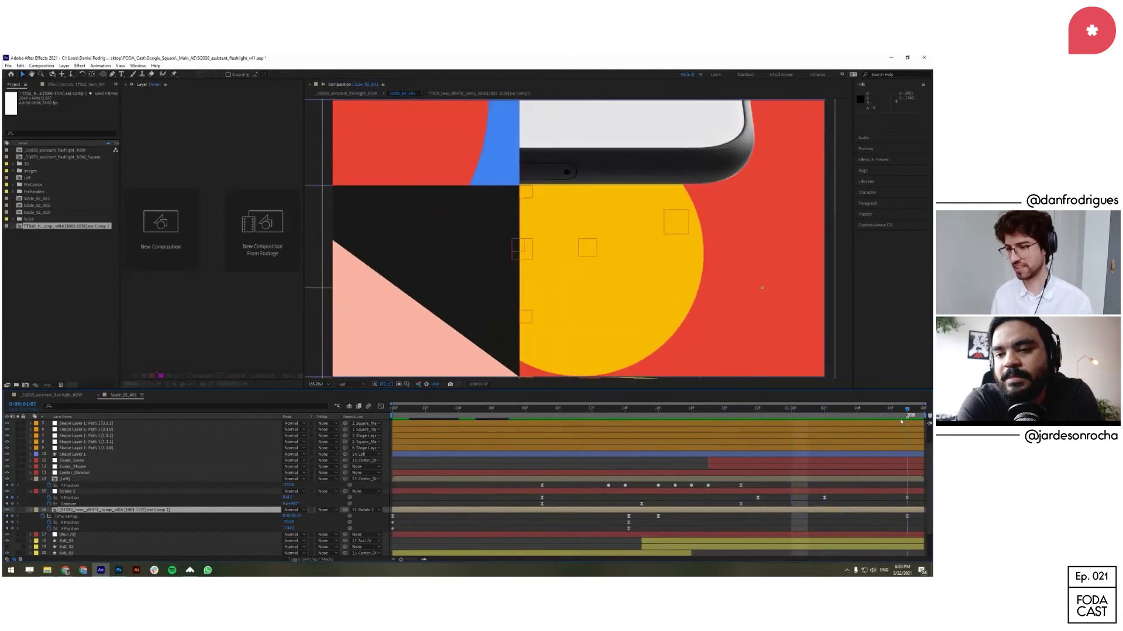
# Step: Return to the main flashlight composition, scrub back to the white beam and coloured circles shot, and fit the frame to the viewer
pyautogui.click(883, 498)
pyautogui.hotkey('shift', 'Escape')
pyautogui.moveTo(705, 410)
pyautogui.mouseDown()
pyautogui.moveTo(716, 411)
pyautogui.moveTo(689, 404)
pyautogui.mouseUp()
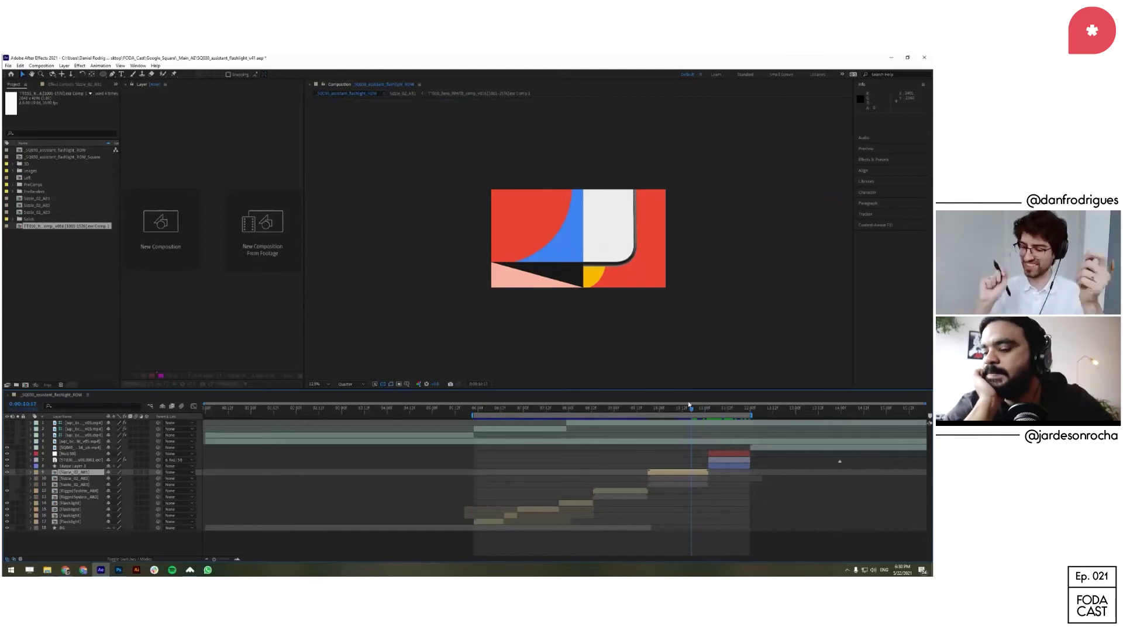
pyautogui.moveTo(713, 410); pyautogui.dragTo(536, 445)
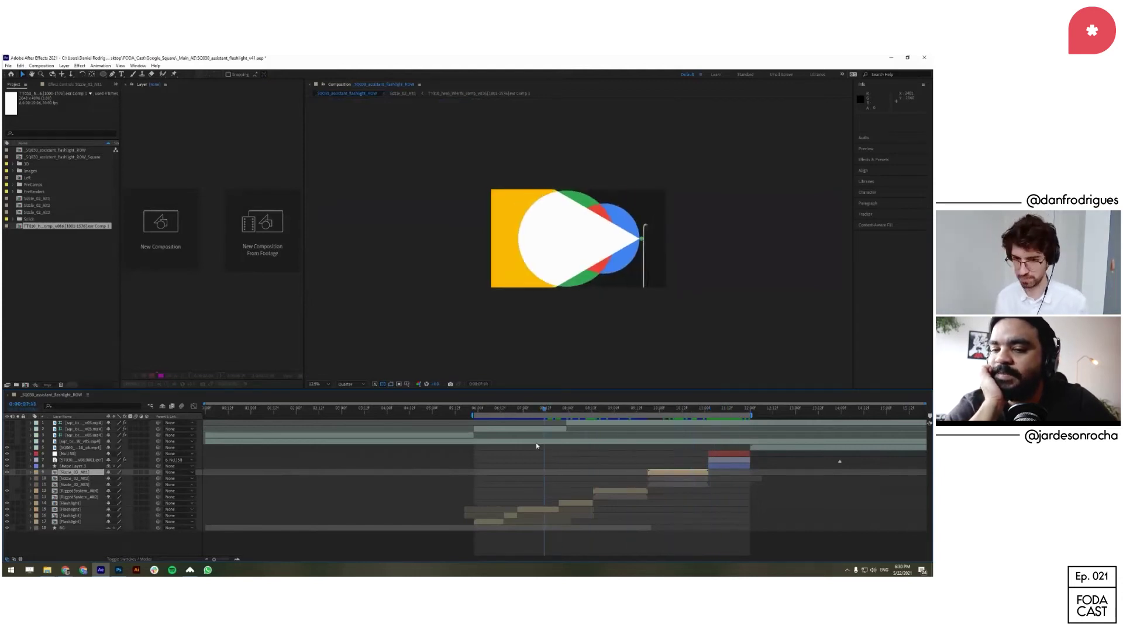
pyautogui.hotkey('shift', '/')
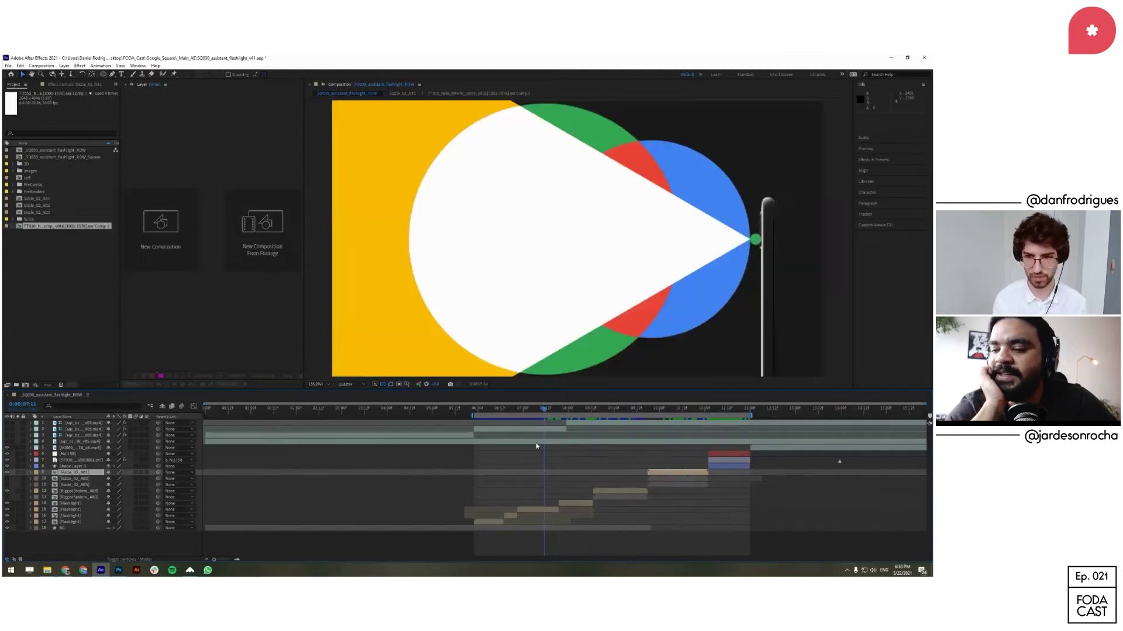
# Step: Deselect the layer and scrub forward past the side-view phones to the four-panel shot with the phone corner
pyautogui.click(597, 462)
pyautogui.click(652, 409)
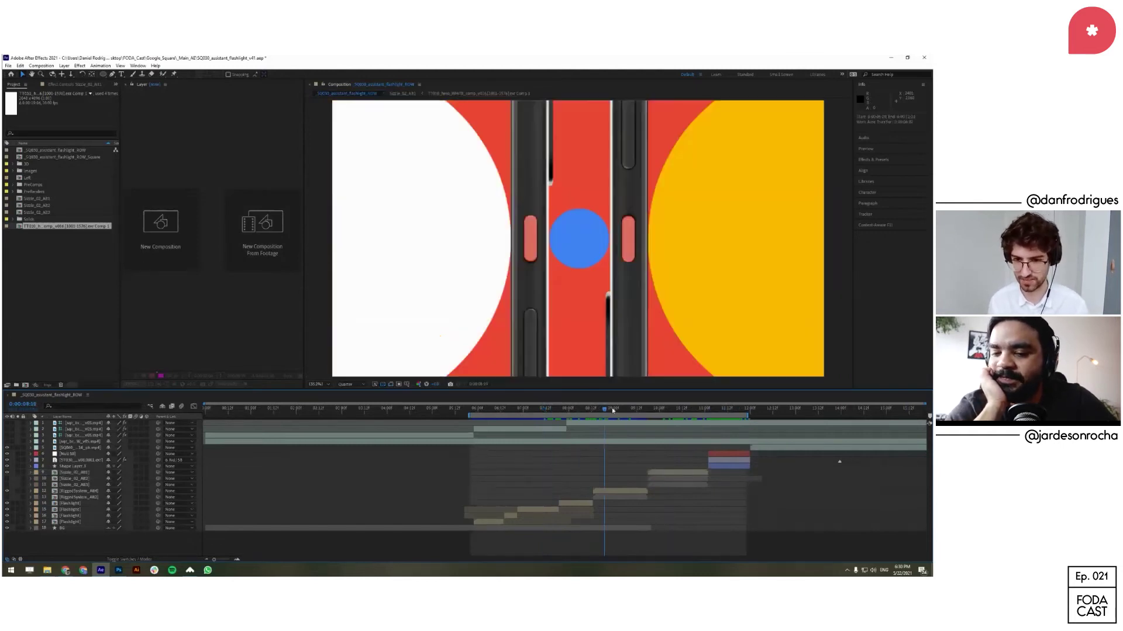
pyautogui.moveTo(658, 412); pyautogui.dragTo(665, 436)
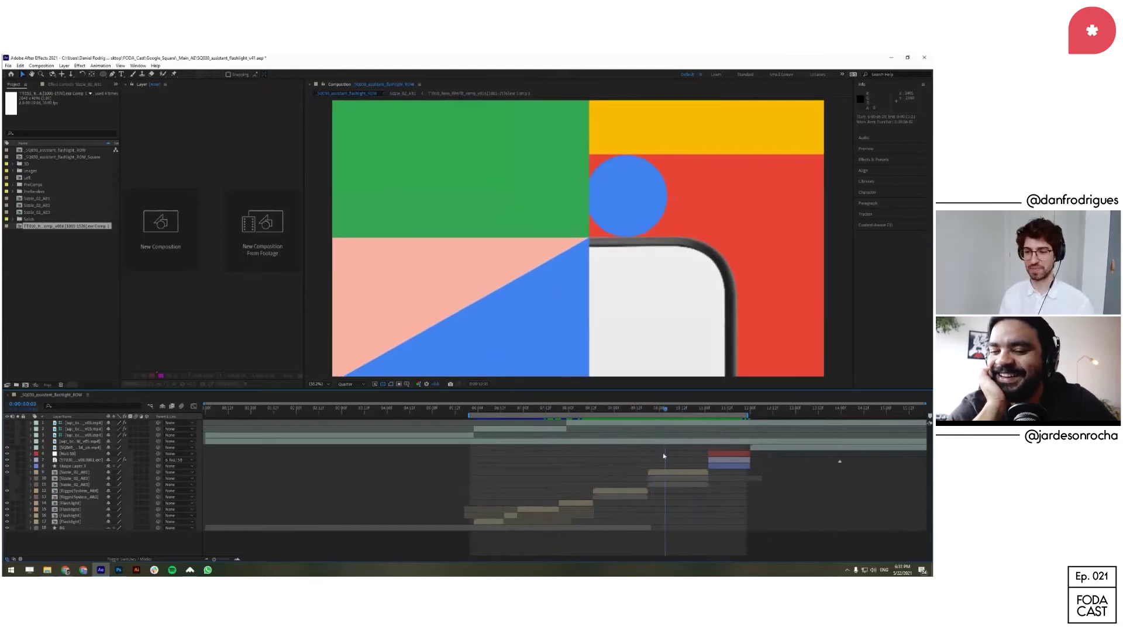
# Step: Switch to File Explorer, browse up to FODA_Cast and view the Biker folder, then return to After Effects
pyautogui.hotkey('alt', 'Tab')
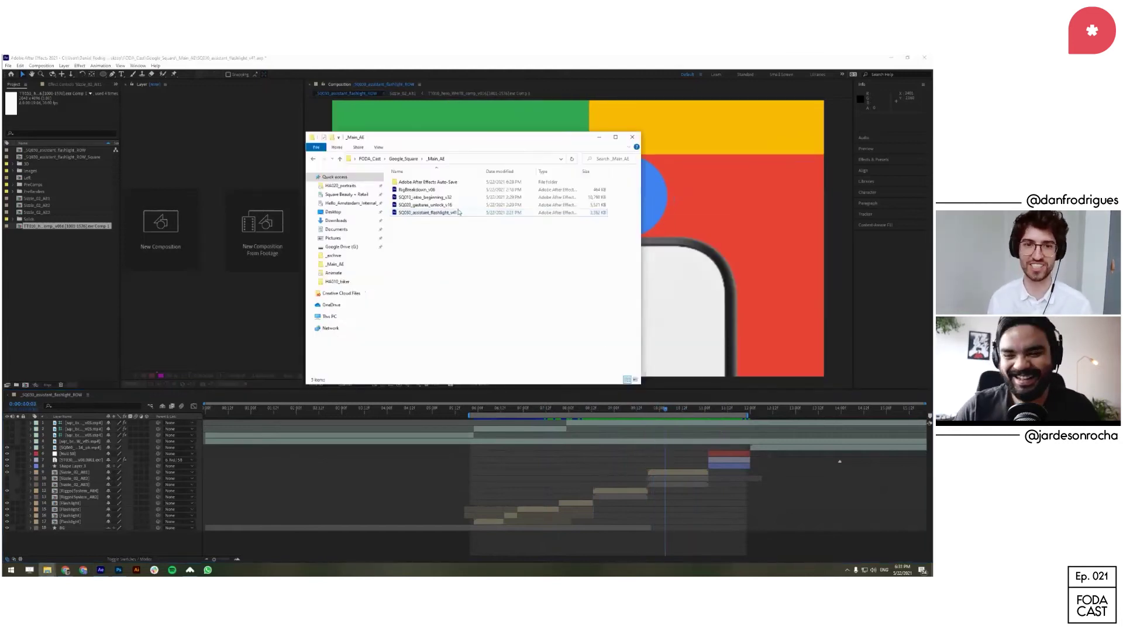
pyautogui.click(374, 161)
pyautogui.click(419, 199)
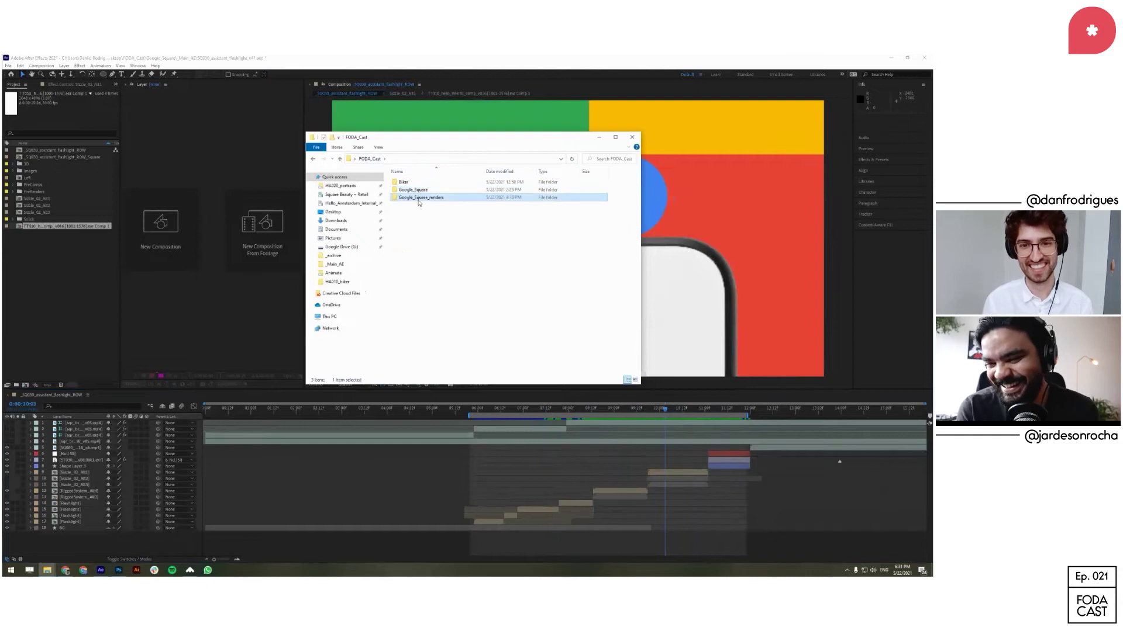
pyautogui.click(559, 321)
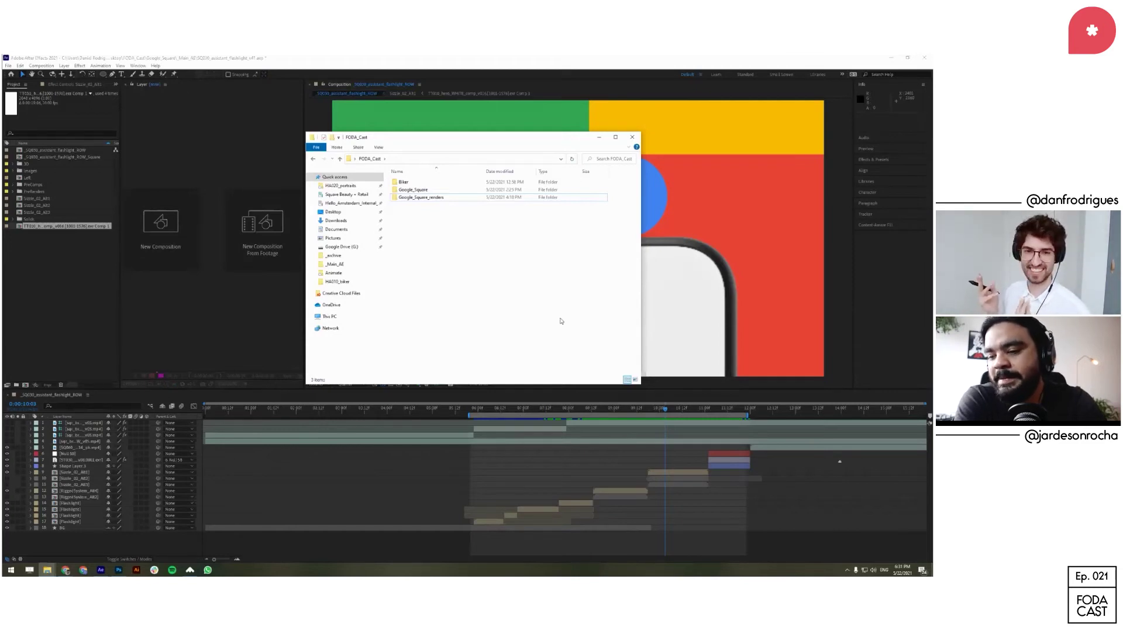
pyautogui.doubleClick(421, 184)
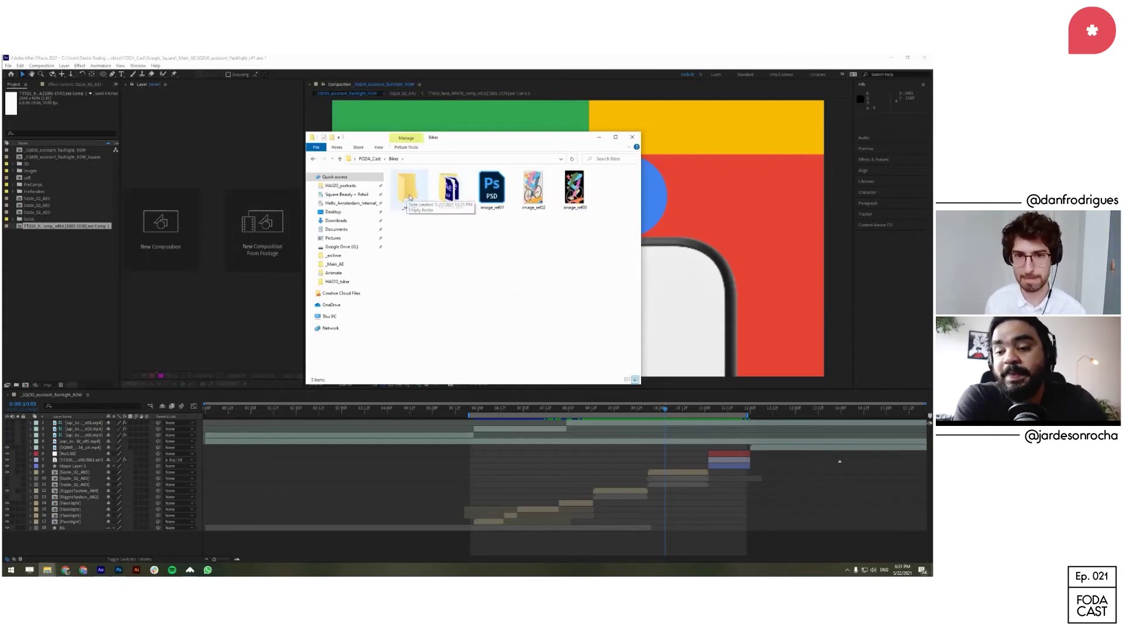
pyautogui.click(592, 472)
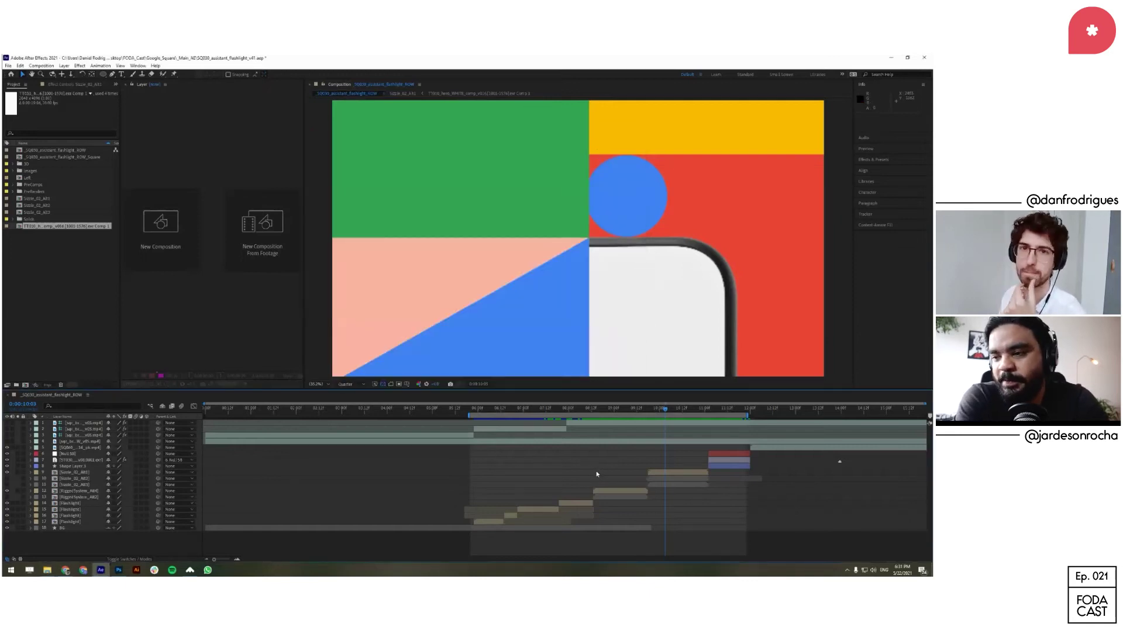
# Step: Scrub into the four-panel shot, open its 02_A02 precomp to inspect the layer stack, and close that precomp
pyautogui.moveTo(628, 410); pyautogui.dragTo(669, 428)
pyautogui.press('space')
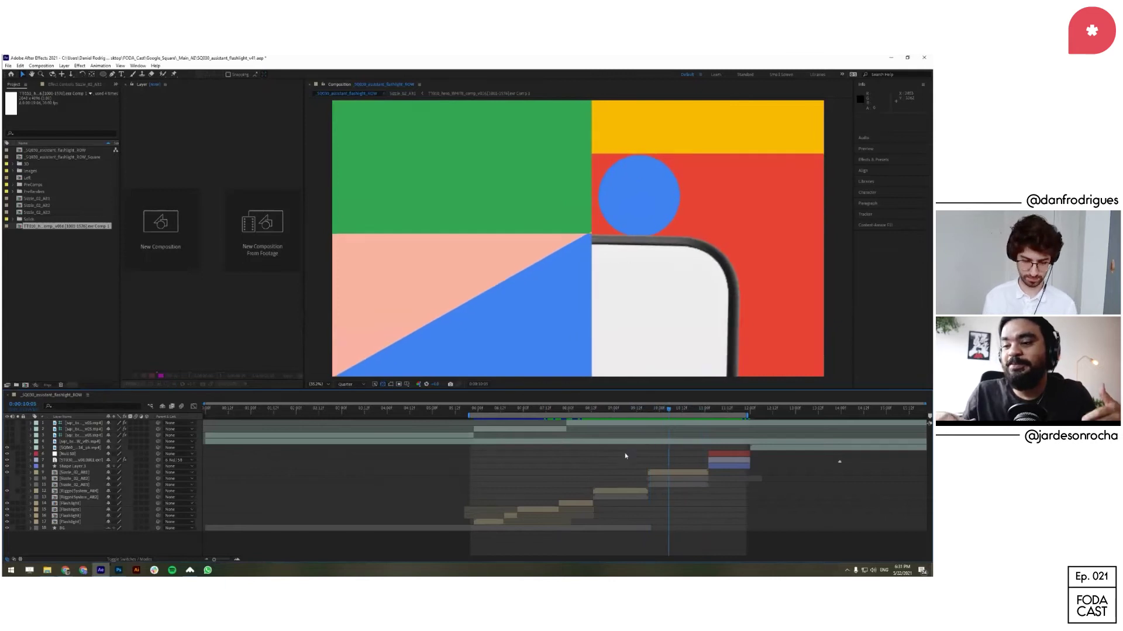
pyautogui.click(76, 479)
pyautogui.doubleClick(81, 482)
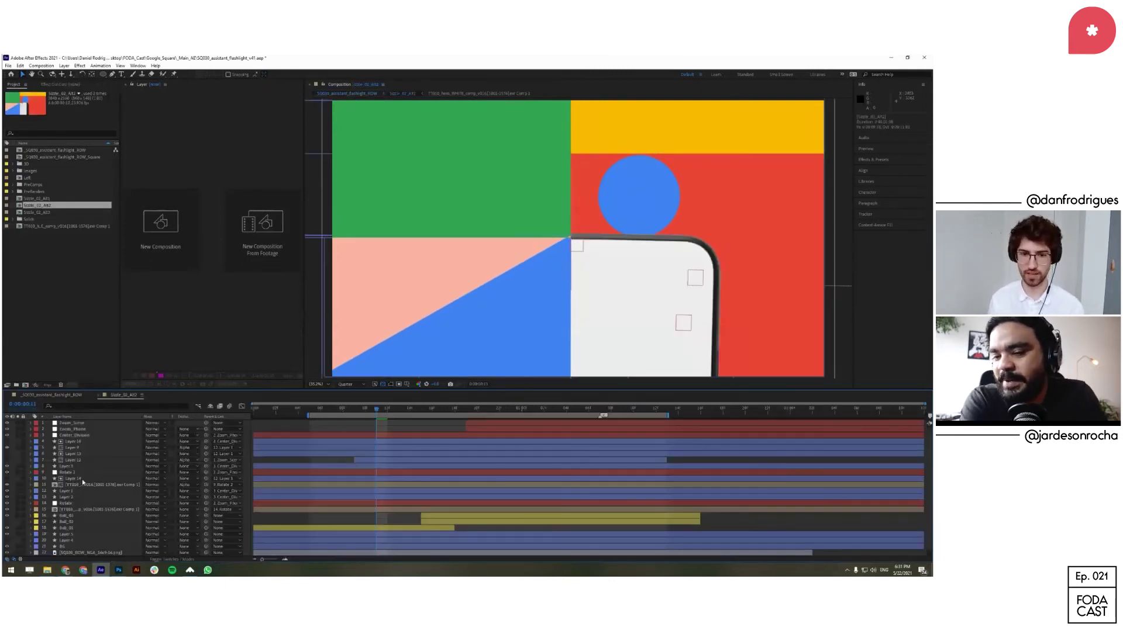
pyautogui.hotkey('ctrl', 'w')
# Step: Scrub the main composition between the flashlight beam shot and the circles between the two phones to examine the transitions
pyautogui.click(658, 486)
pyautogui.moveTo(658, 414); pyautogui.dragTo(625, 429)
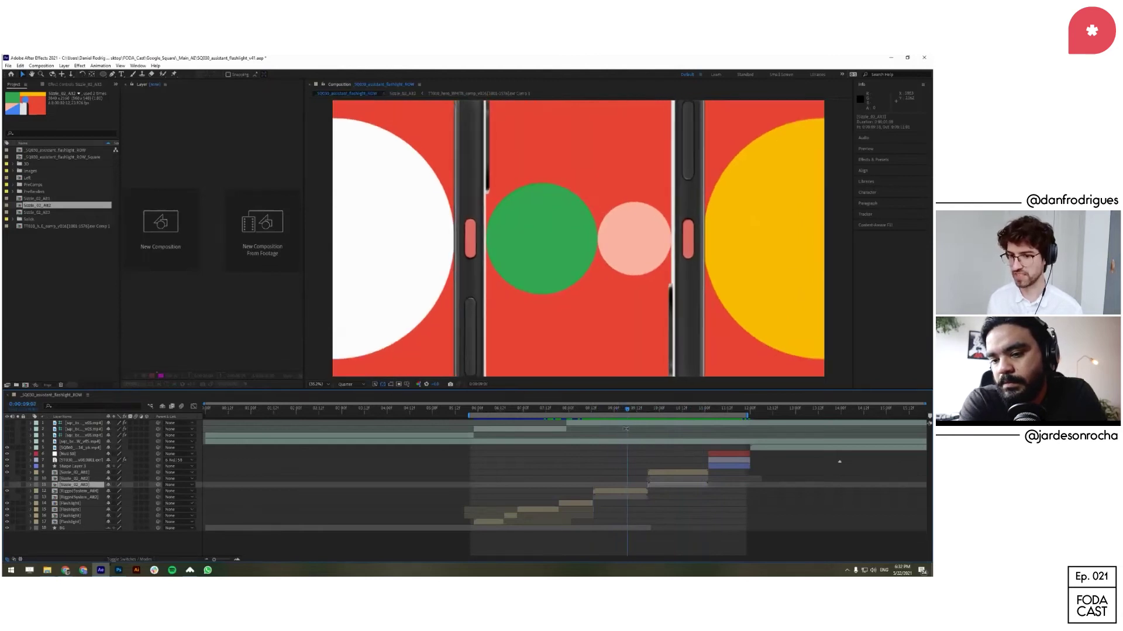
pyautogui.click(621, 458)
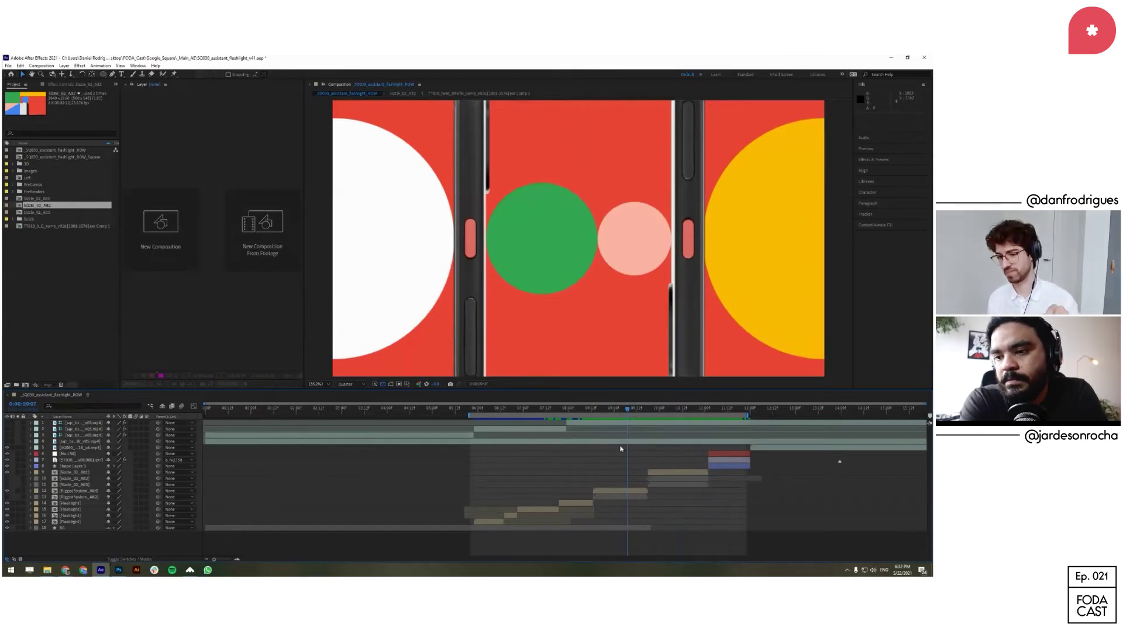
pyautogui.moveTo(661, 409); pyautogui.dragTo(539, 419)
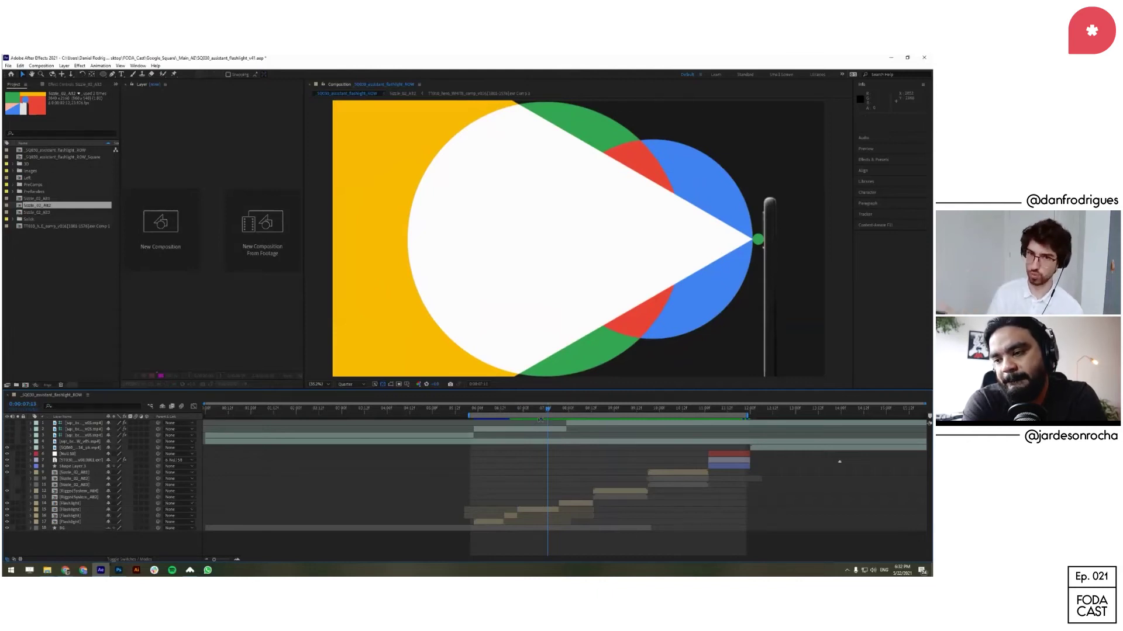
pyautogui.moveTo(547, 408); pyautogui.dragTo(553, 410)
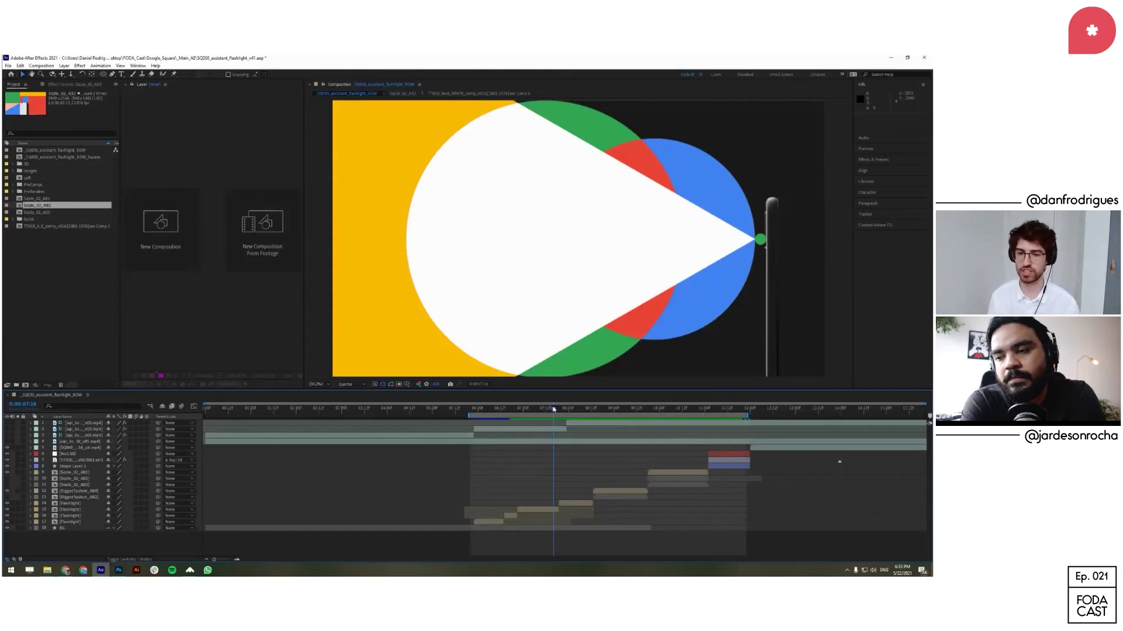
pyautogui.moveTo(580, 415); pyautogui.dragTo(618, 410)
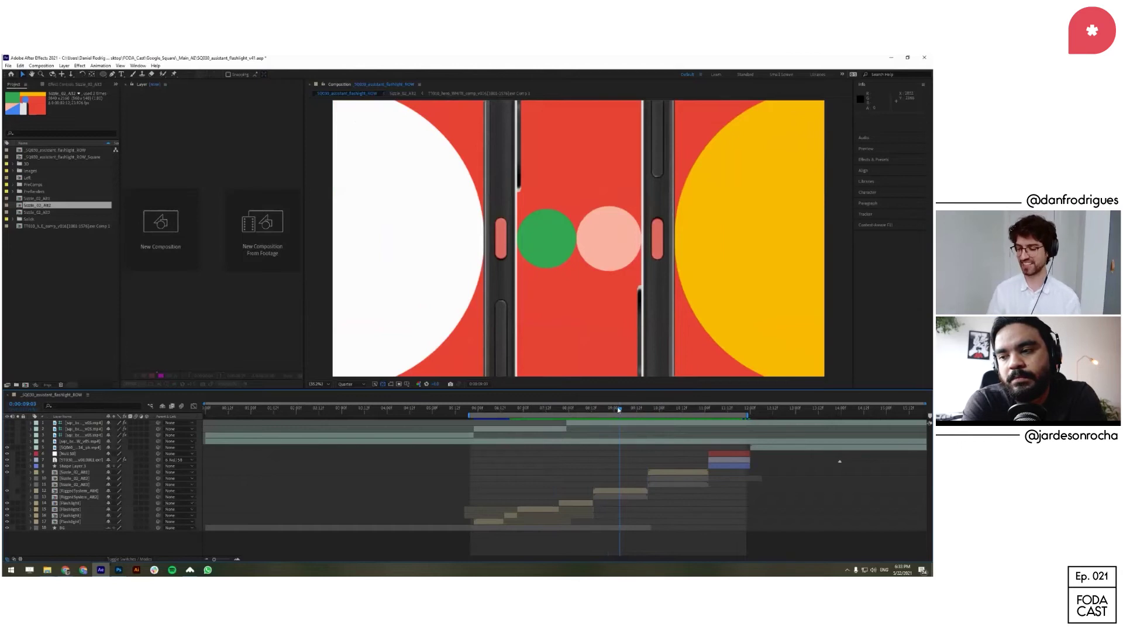
# Step: Go back to the opening coloured dots on white and scrub forward through the sequence to the phone corner shot
pyautogui.moveTo(573, 409); pyautogui.dragTo(501, 434)
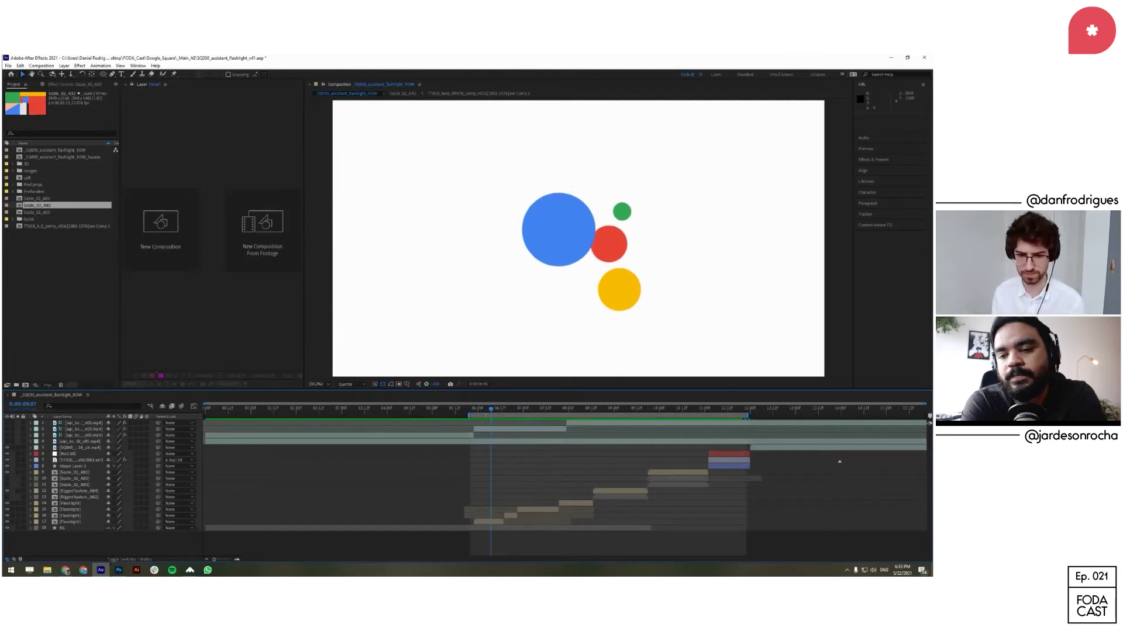
pyautogui.moveTo(490, 414); pyautogui.dragTo(521, 469)
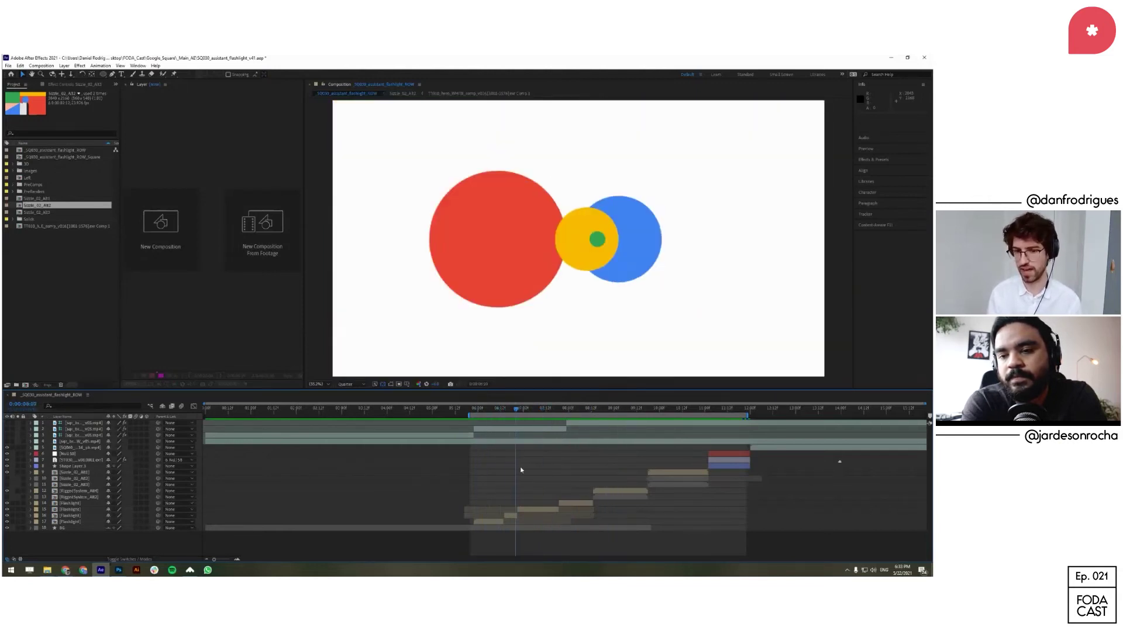
pyautogui.moveTo(520, 409); pyautogui.dragTo(679, 447)
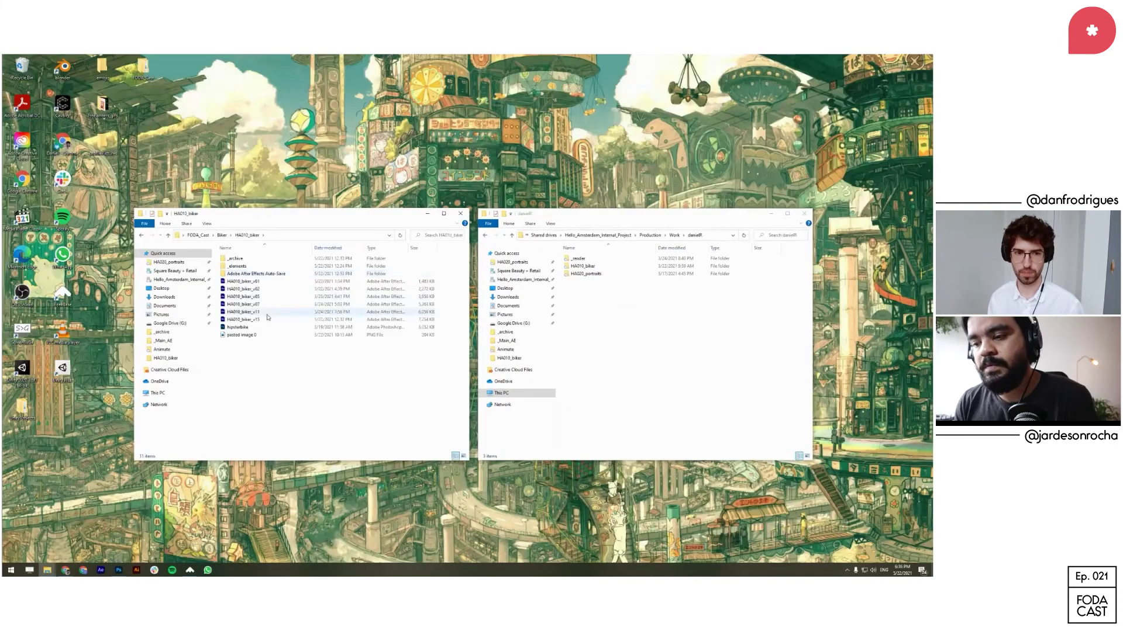
# Step: Look over the project versions in the HA010_biker folder and highlight HA010_biker_v15
pyautogui.click(268, 320)
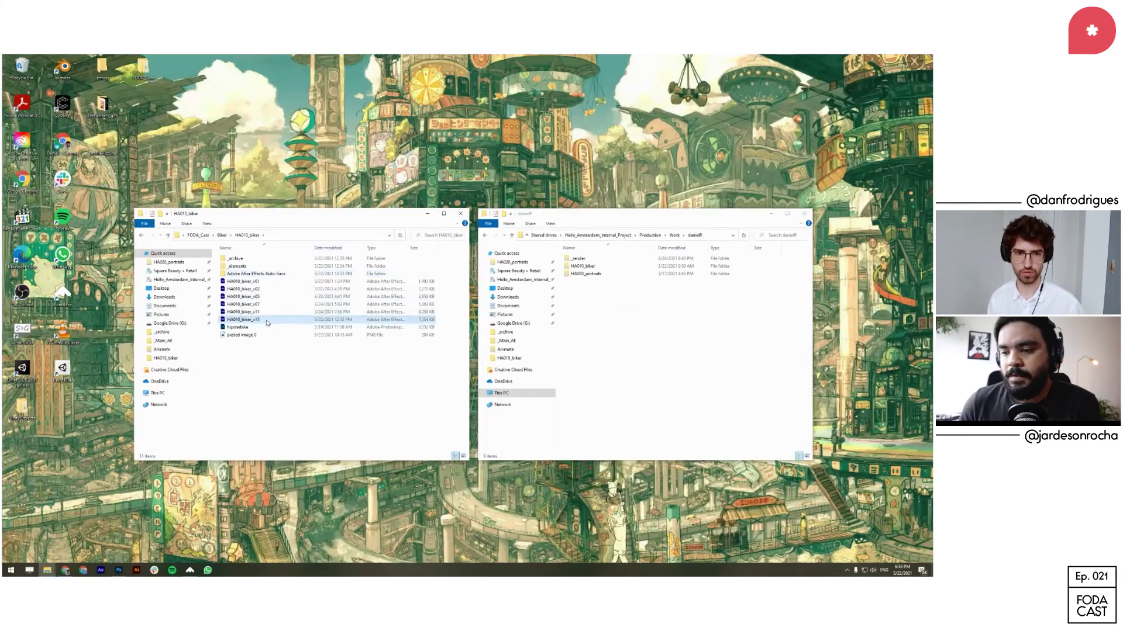
pyautogui.moveTo(361, 218); pyautogui.dragTo(366, 217)
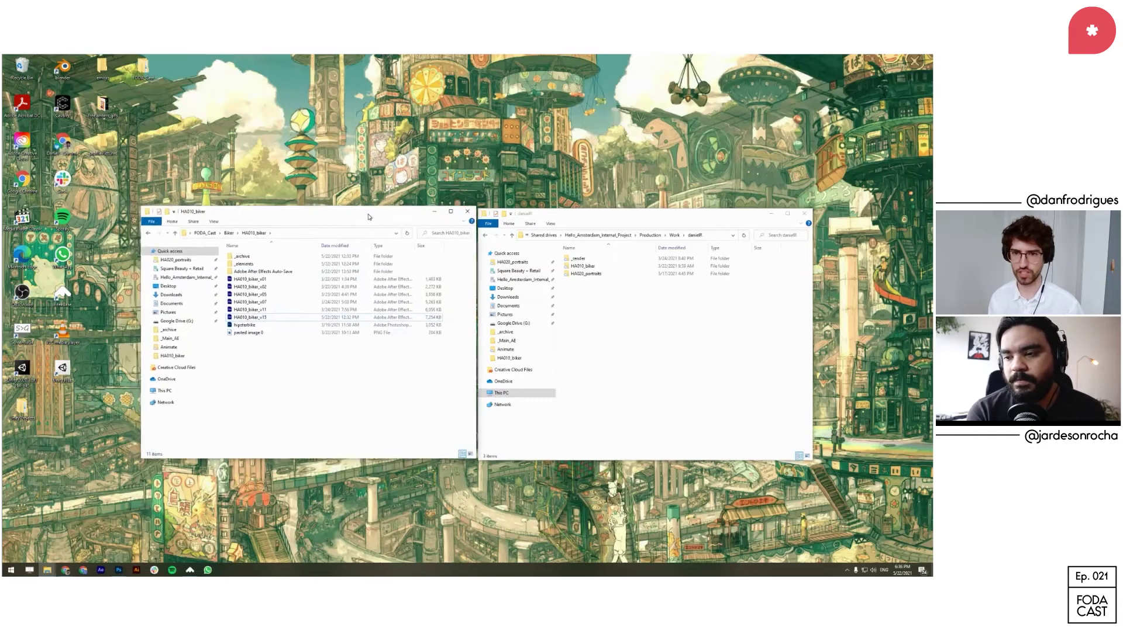
pyautogui.click(261, 321)
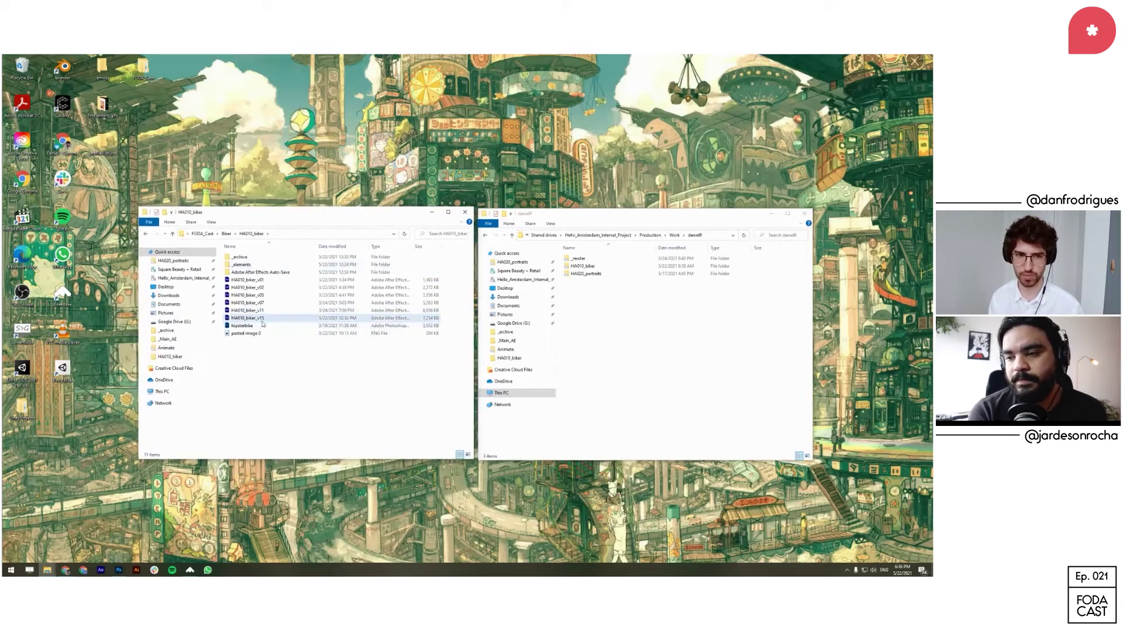
pyautogui.press('Down')
pyautogui.press('Up')
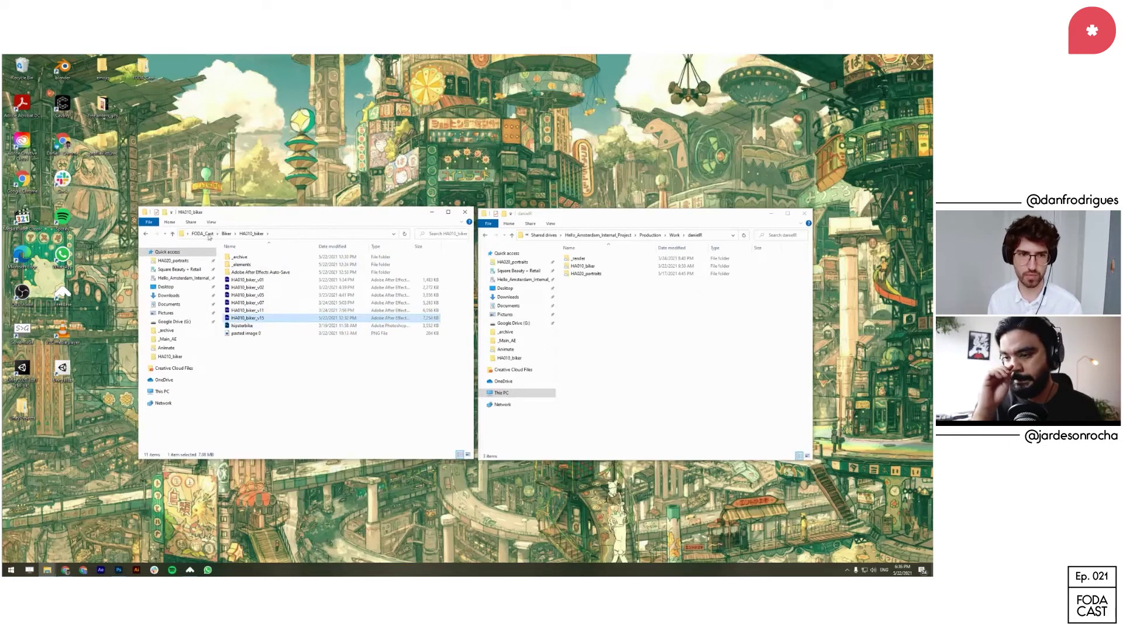
# Step: Go up to the Biker folder, preview image_ref01 and flip through the image_ref02 and image_ref03 references
pyautogui.click(226, 234)
pyautogui.click(325, 267)
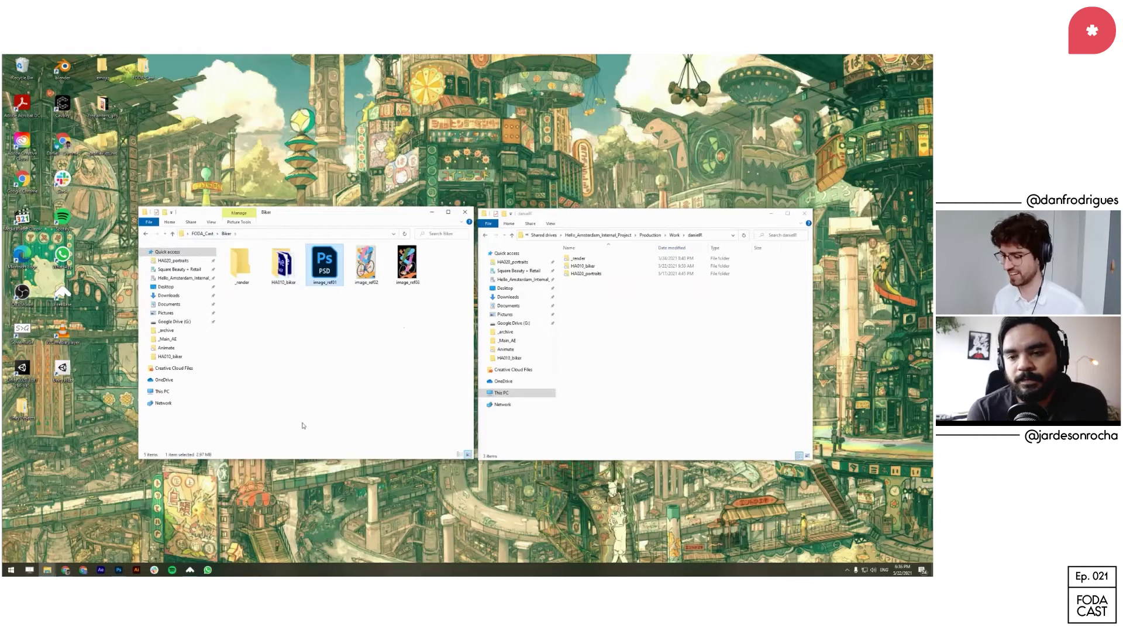
pyautogui.press('space')
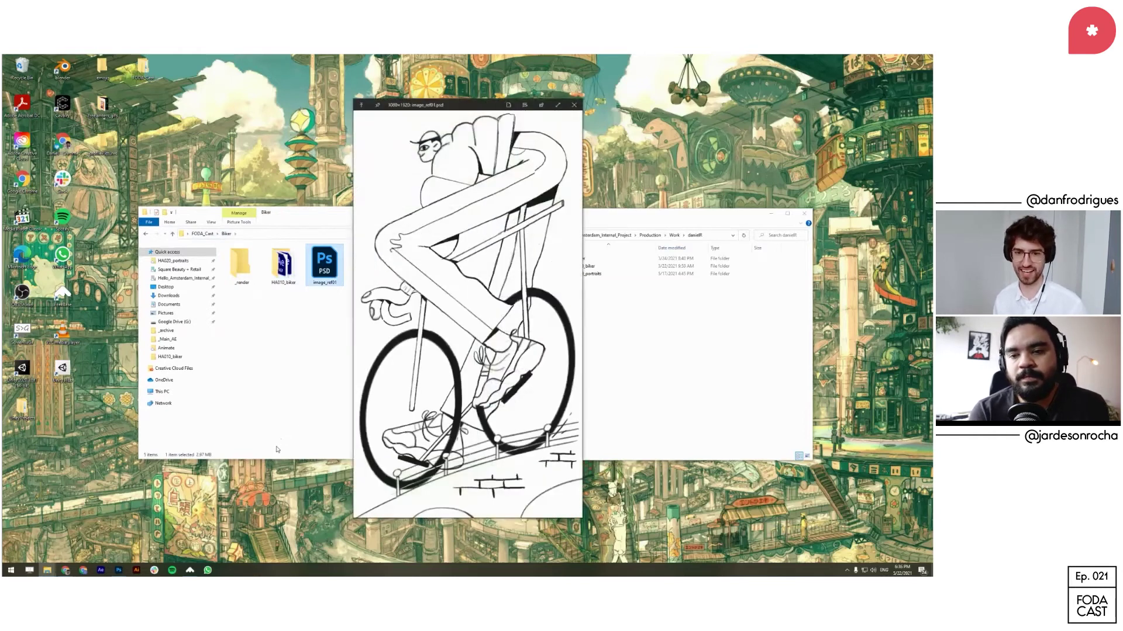
pyautogui.press('Right')
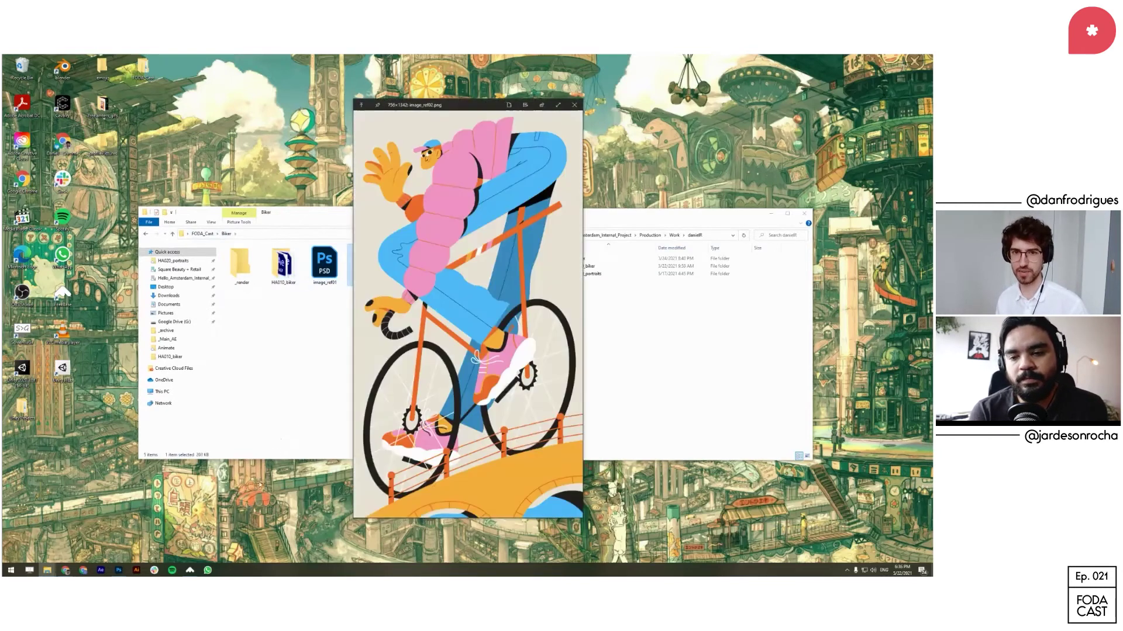
pyautogui.press('Right')
pyautogui.press('Left')
pyautogui.press('Left')
pyautogui.press('Right')
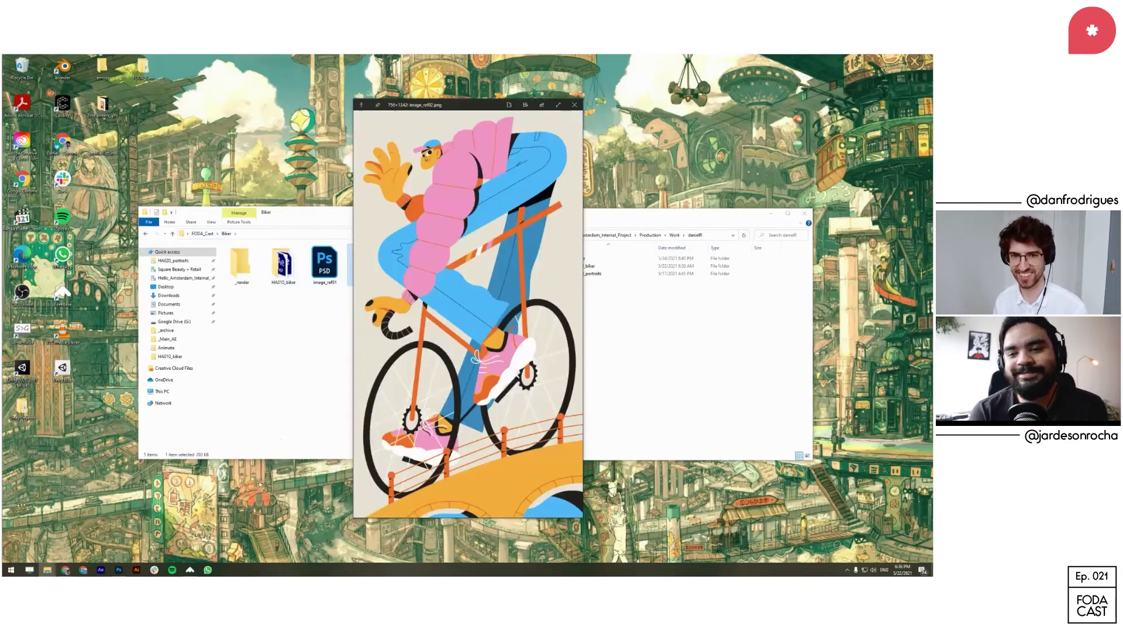
# Step: Compare the cyclist line sketch with the coloured version, leave image_ref02 displayed and move the preview window aside
pyautogui.press('Right')
pyautogui.press('Left')
pyautogui.press('Left')
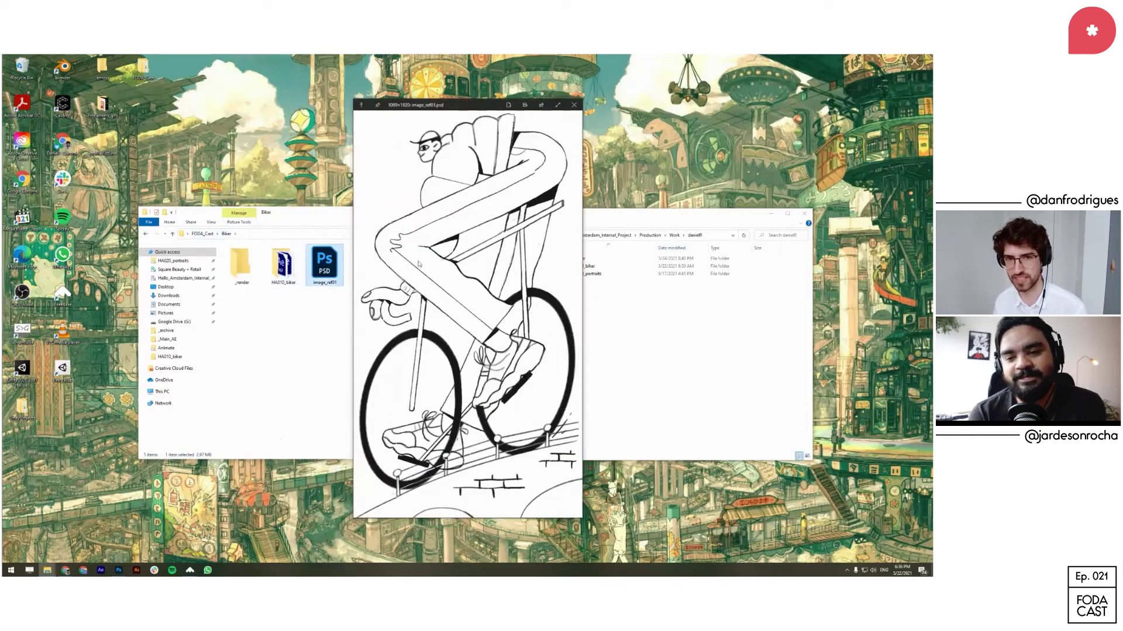
pyautogui.press('Right')
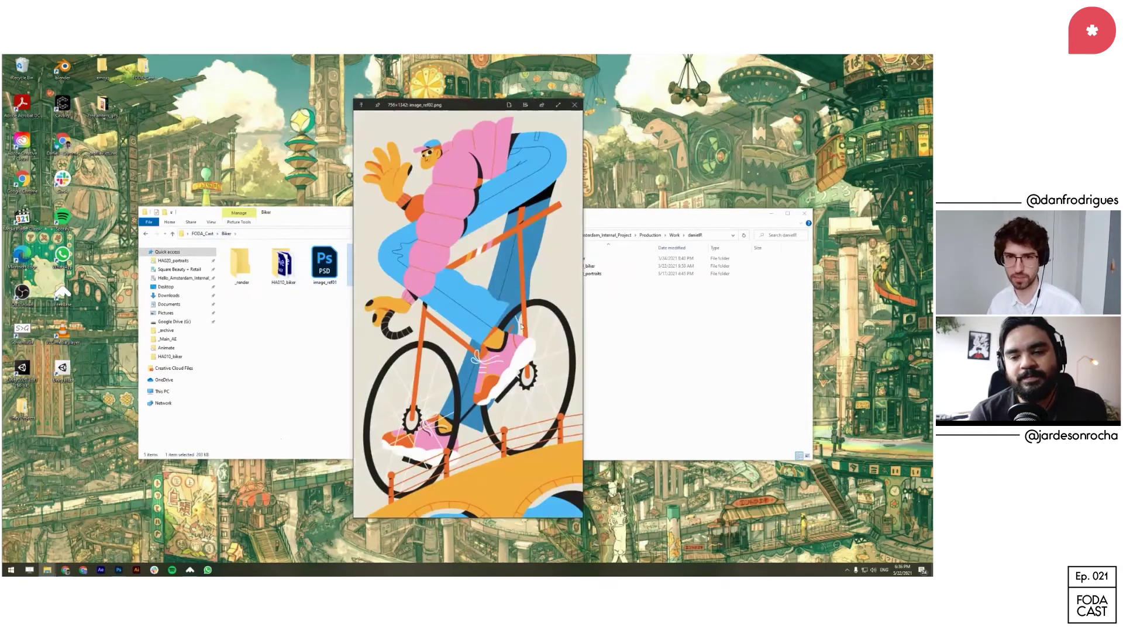
pyautogui.press('Left')
pyautogui.press('Right')
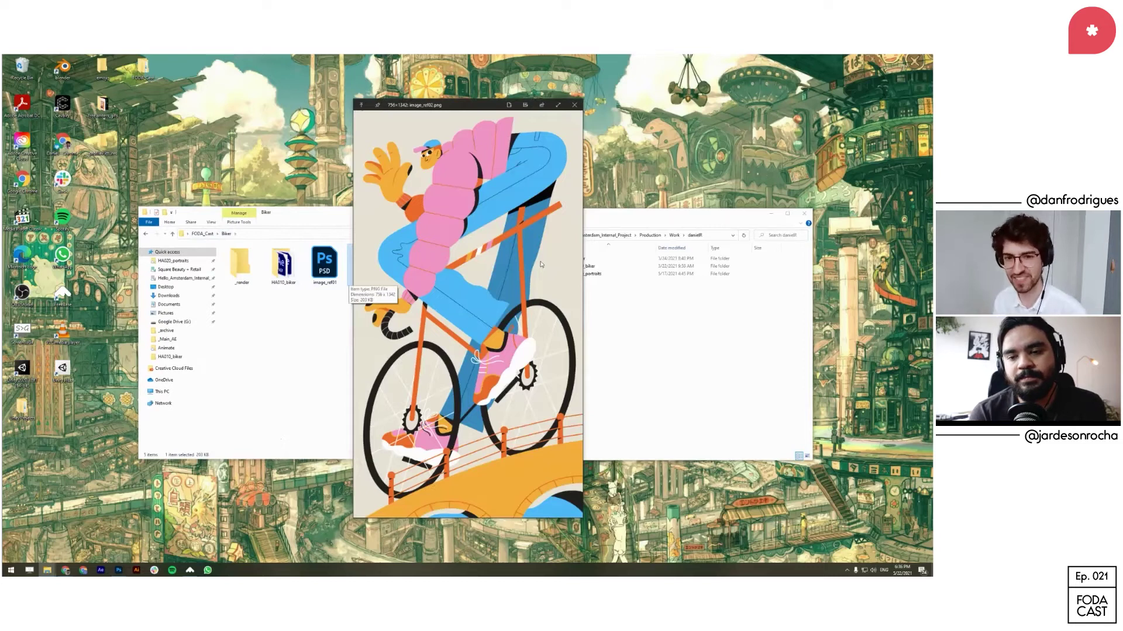
pyautogui.moveTo(481, 109); pyautogui.dragTo(567, 114)
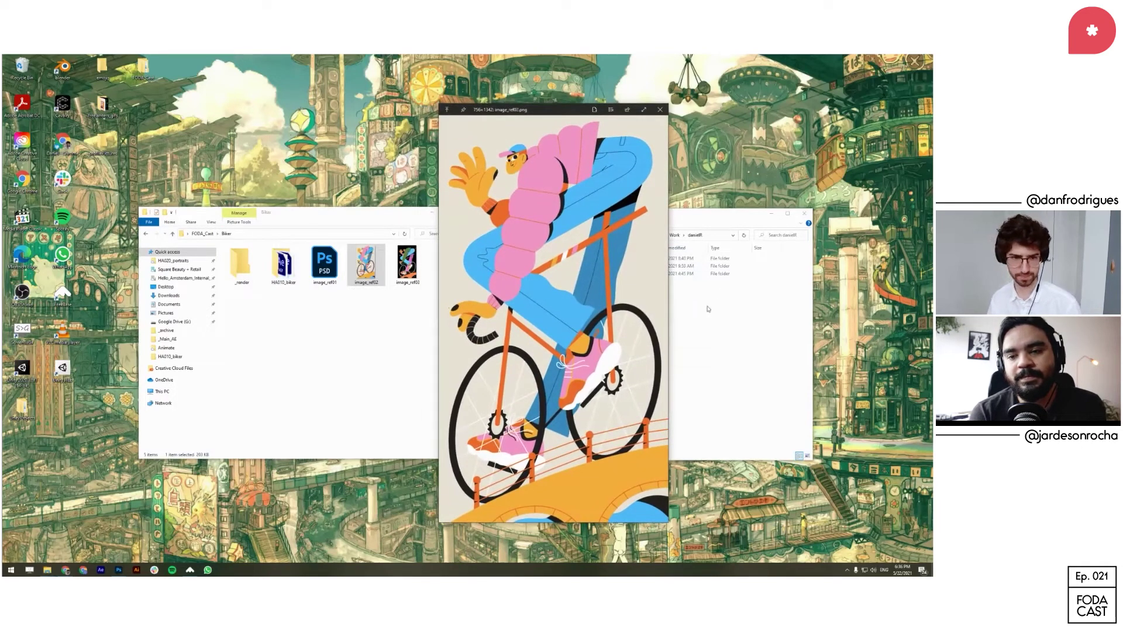
# Step: Enter the HA010_biker folder, move its window clear of the preview, and open the HA010_biker_v15 project in After Effects
pyautogui.doubleClick(293, 275)
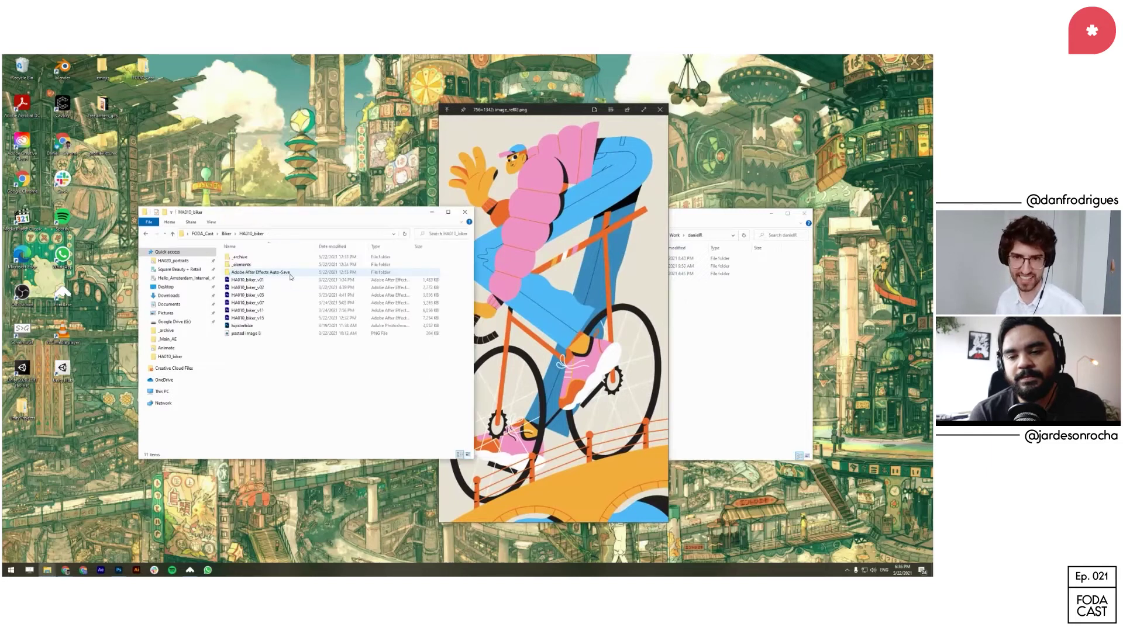
pyautogui.moveTo(367, 218); pyautogui.dragTo(324, 202)
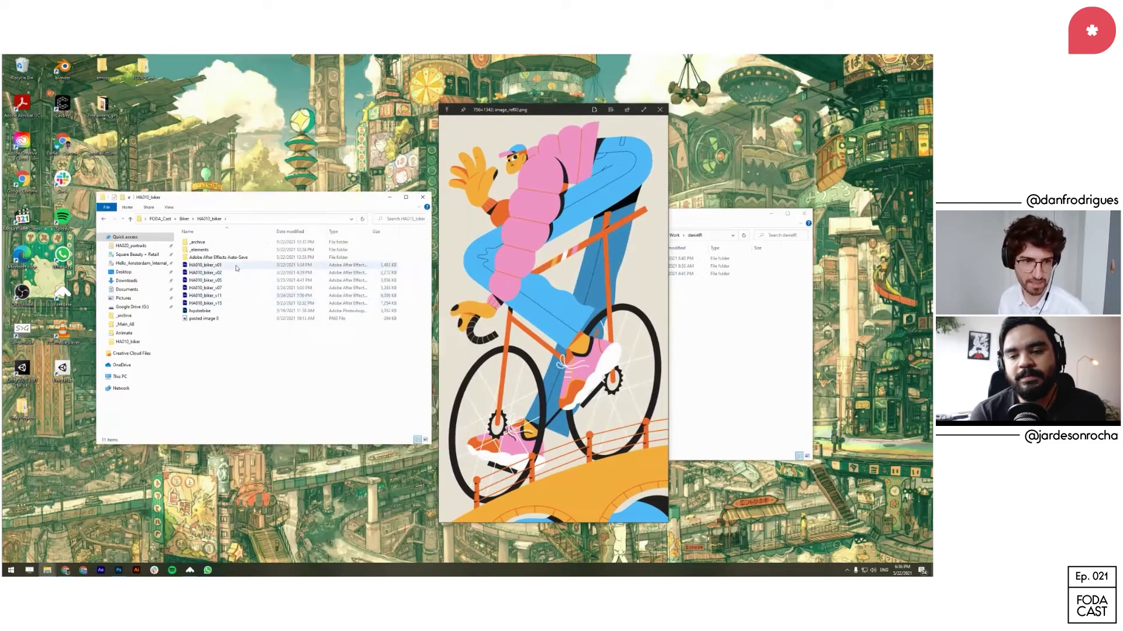
pyautogui.click(226, 304)
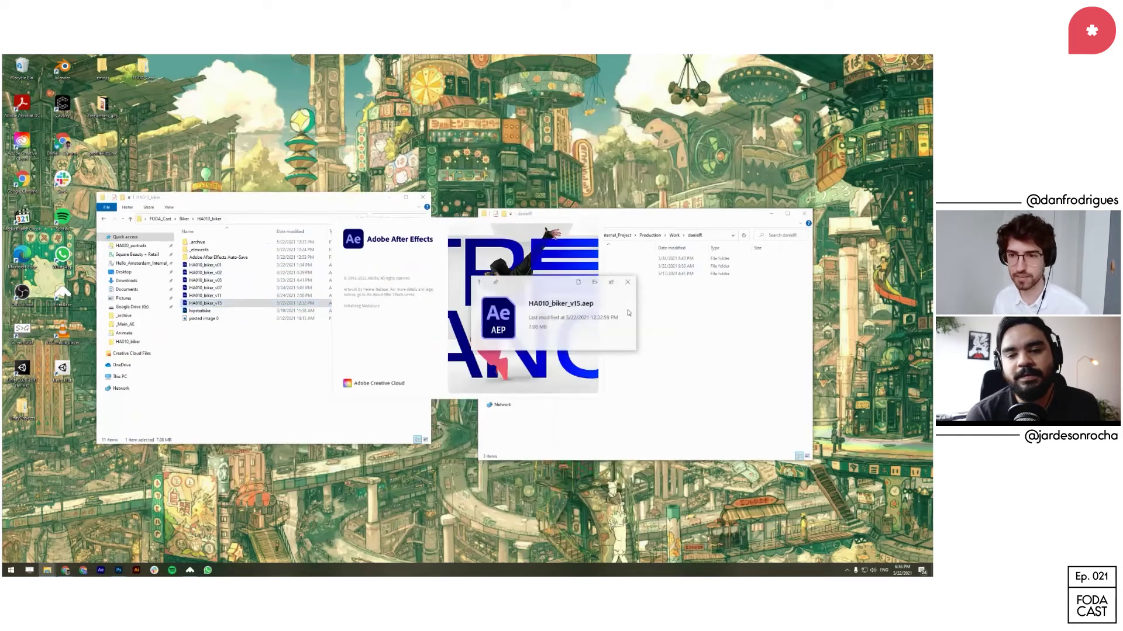
# Step: Display the coloured image_ref02 cyclist reference and move its preview window clear of the folder contents
pyautogui.click(312, 387)
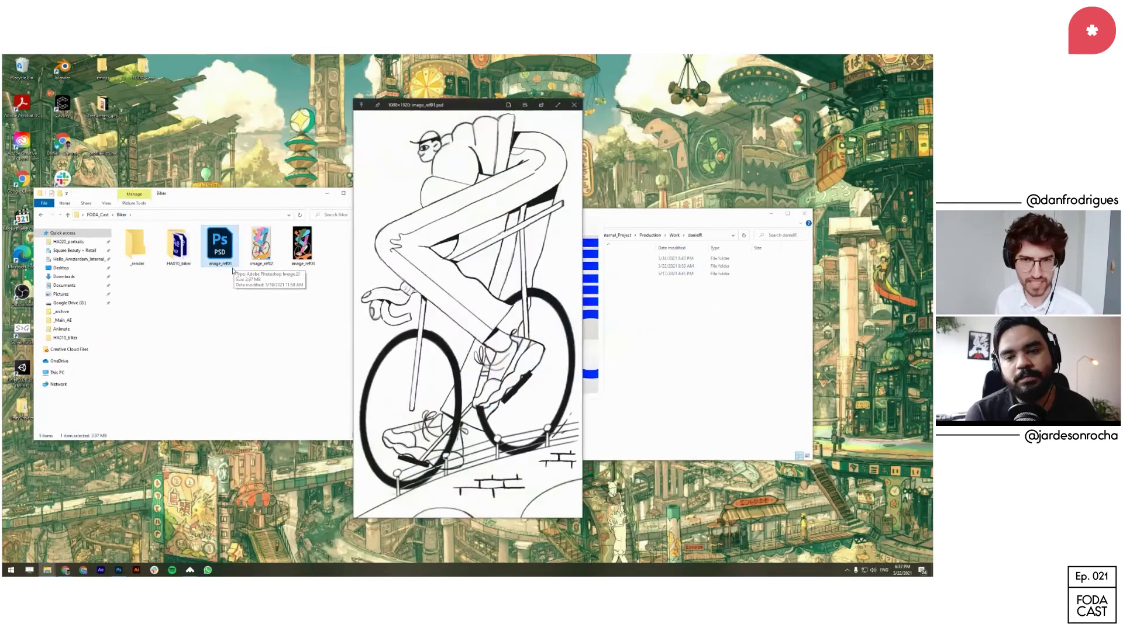
pyautogui.press('Right')
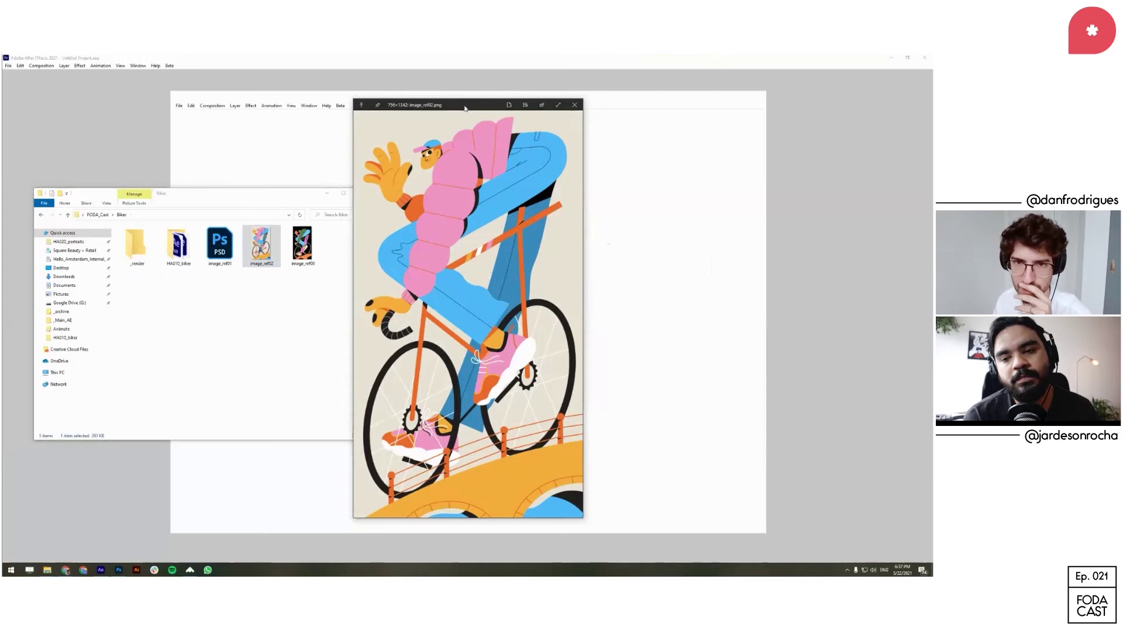
pyautogui.moveTo(465, 106); pyautogui.dragTo(483, 94)
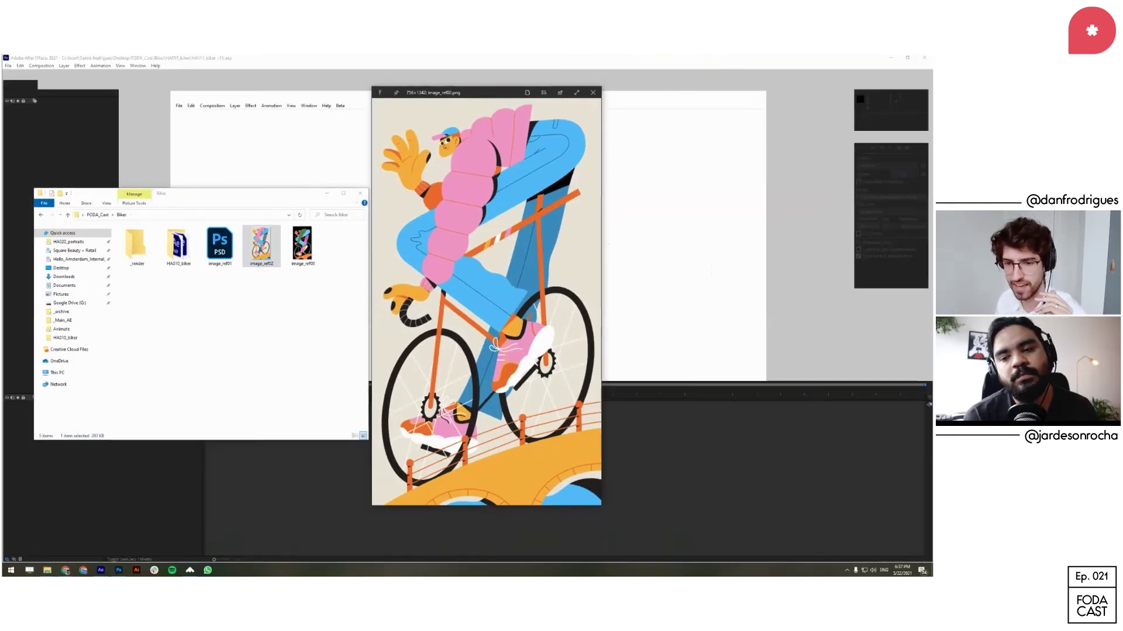
pyautogui.moveTo(498, 98); pyautogui.dragTo(515, 92)
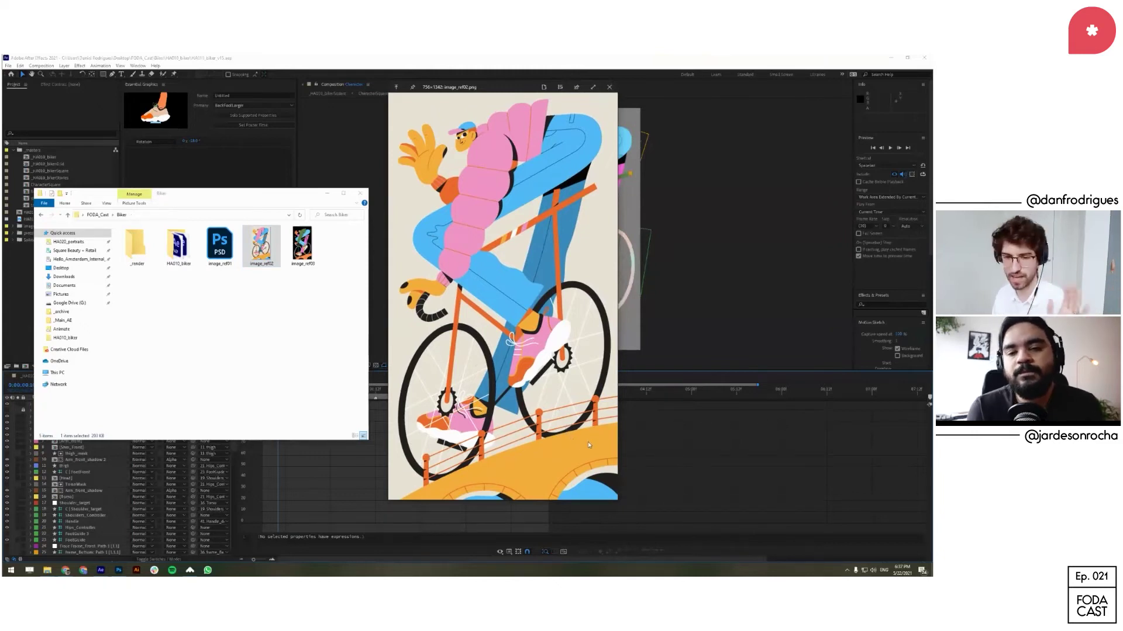
# Step: Switch to After Effects, show the rulers, enlarge the viewer area, stop playback and scrub through the finished biker animation
pyautogui.click(652, 445)
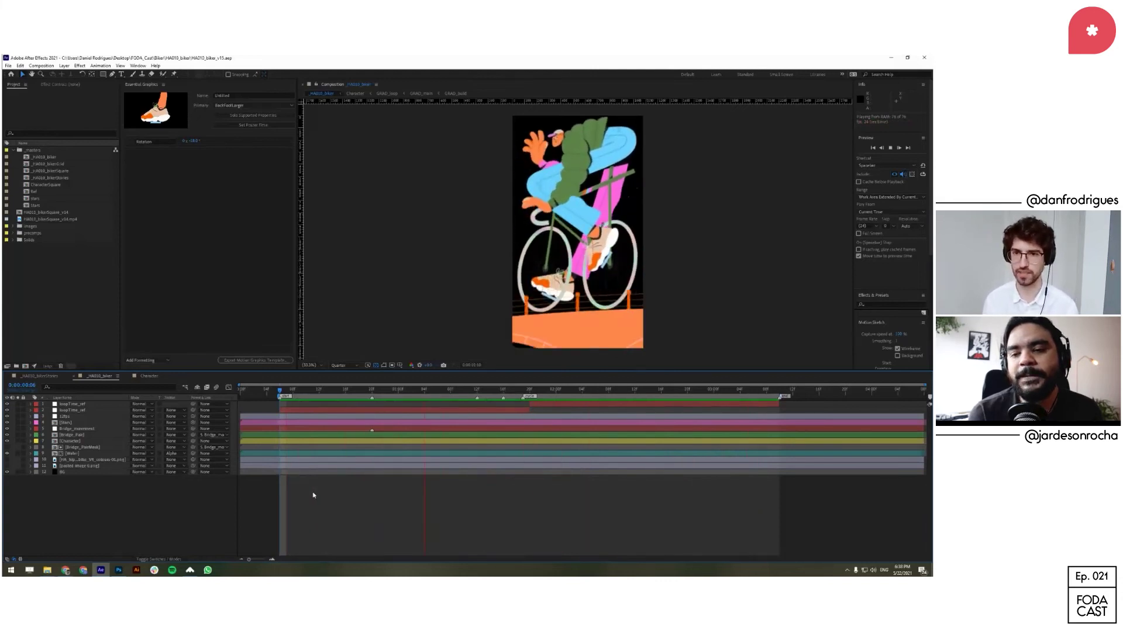
pyautogui.hotkey('ctrl', 'r')
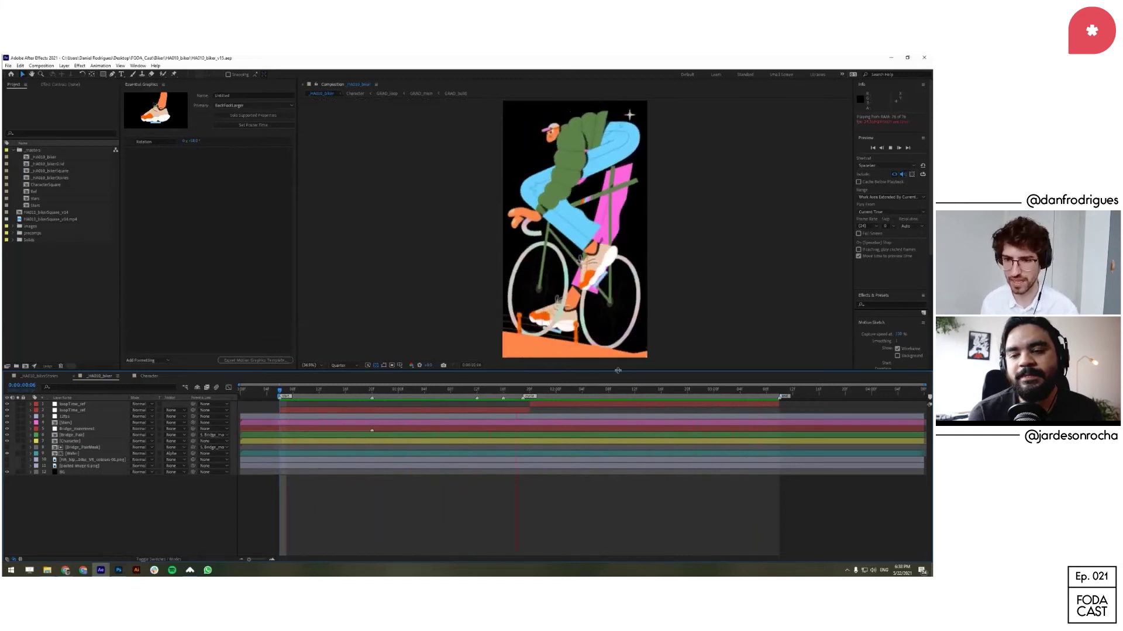
pyautogui.moveTo(615, 370); pyautogui.dragTo(615, 389)
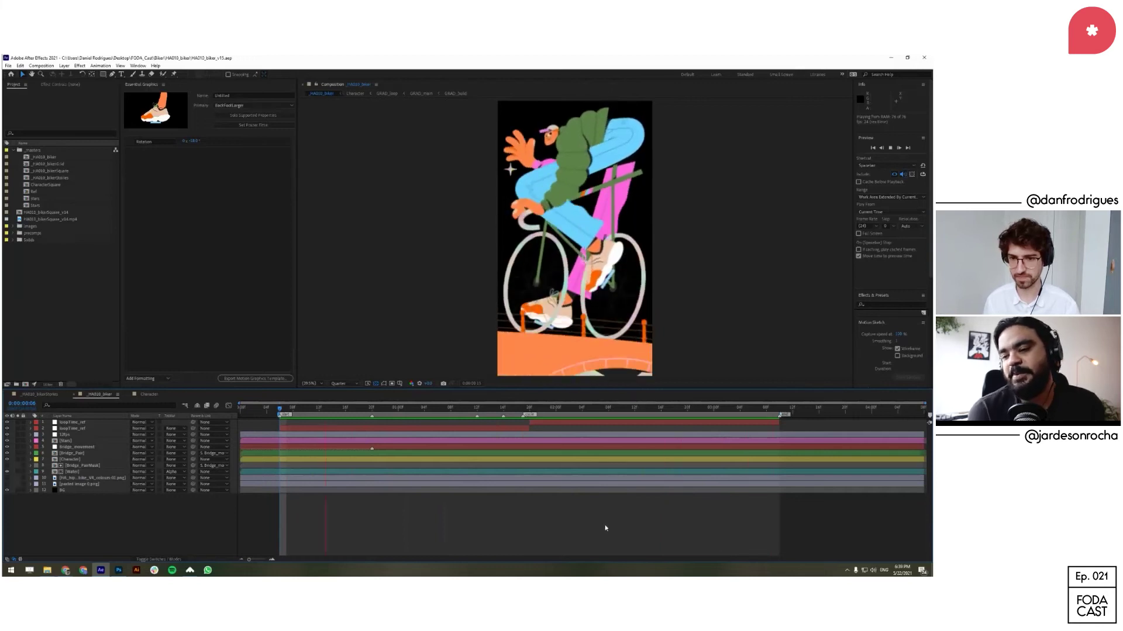
pyautogui.press('space')
pyautogui.moveTo(384, 410); pyautogui.dragTo(469, 412)
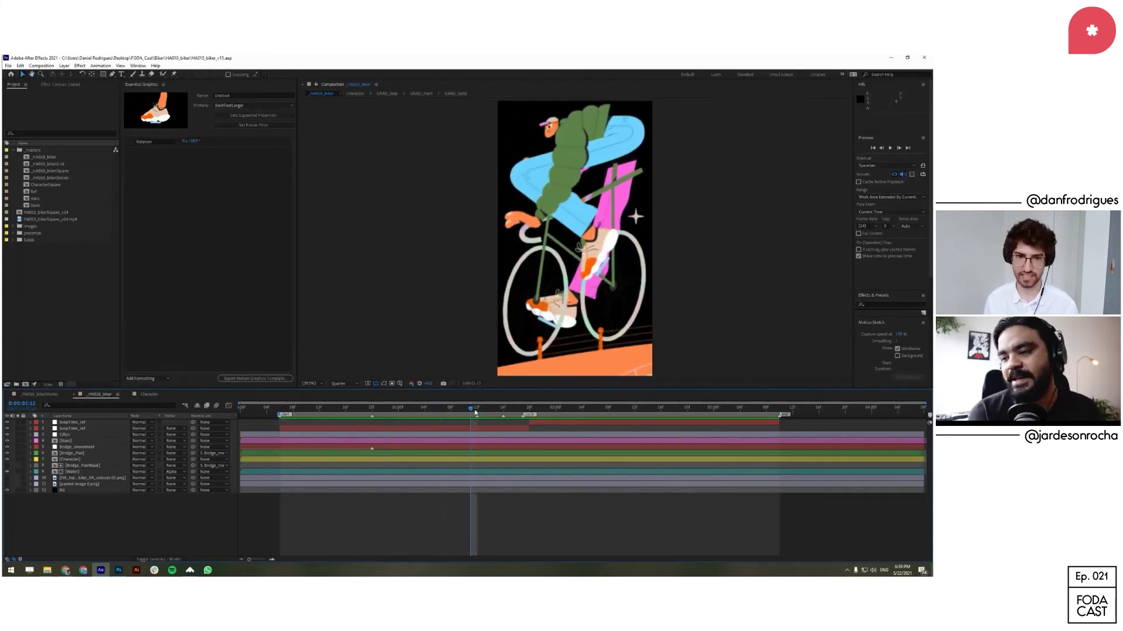
# Step: Return to the image_ref02 preview, close it, and open HA010_biker_v01 from the HA010_biker folder in a maximized After Effects window
pyautogui.hotkey('alt', 'Tab')
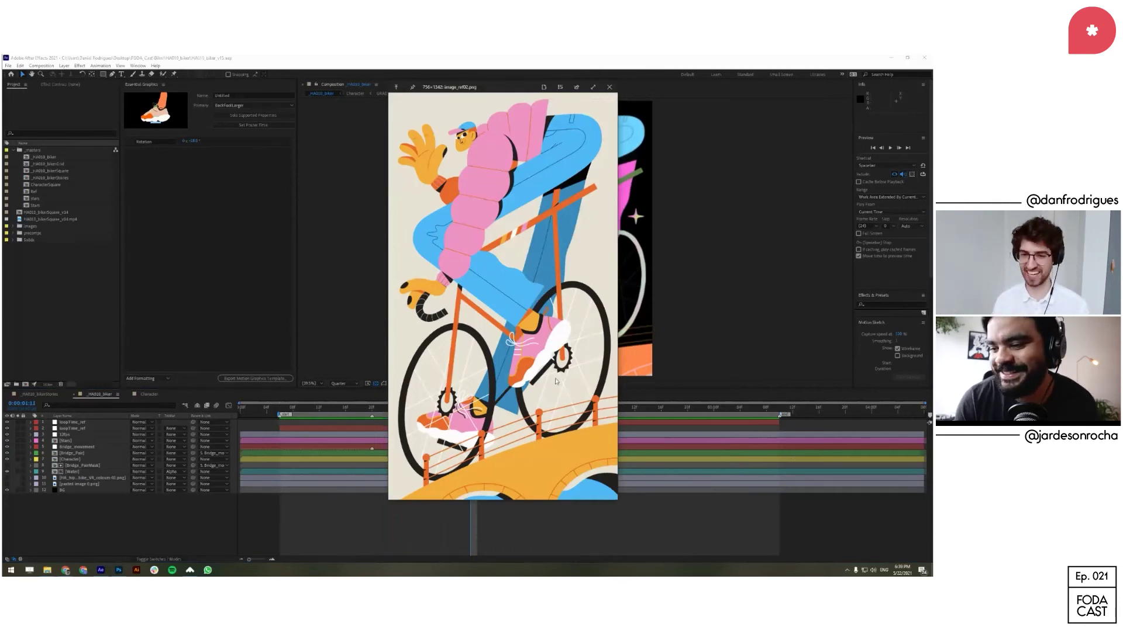
pyautogui.press('space')
pyautogui.hotkey('alt', 'Tab')
pyautogui.click(186, 256)
pyautogui.doubleClick(186, 255)
pyautogui.click(192, 261)
pyautogui.keyDown('shift'); pyautogui.click(193, 299); pyautogui.keyUp('shift')
pyautogui.click(193, 372)
pyautogui.click(159, 263)
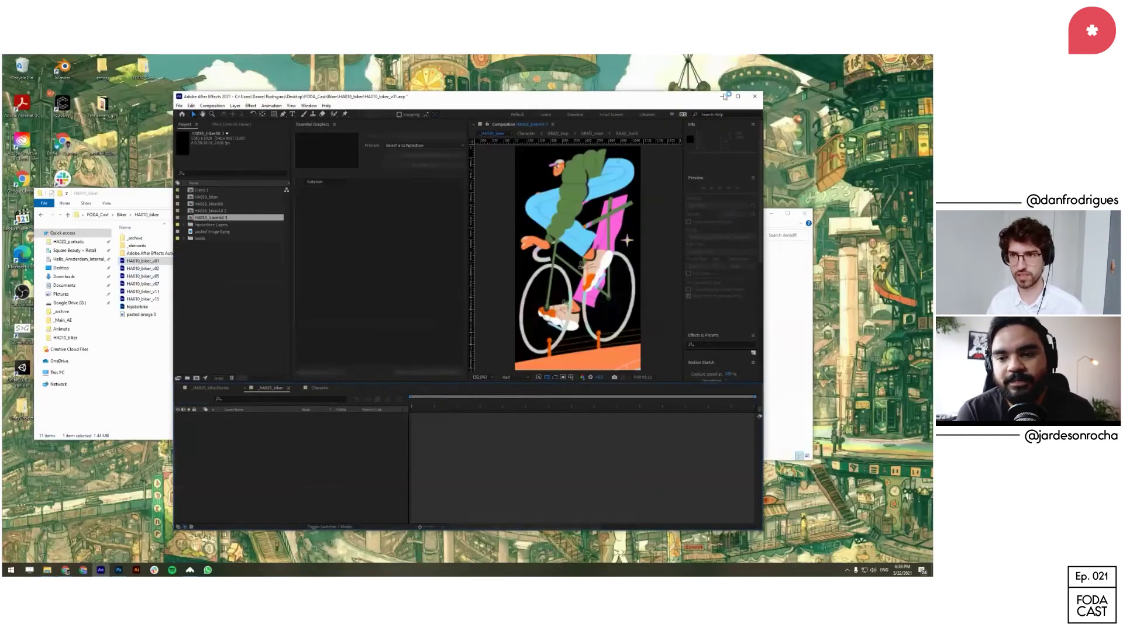
pyautogui.click(738, 97)
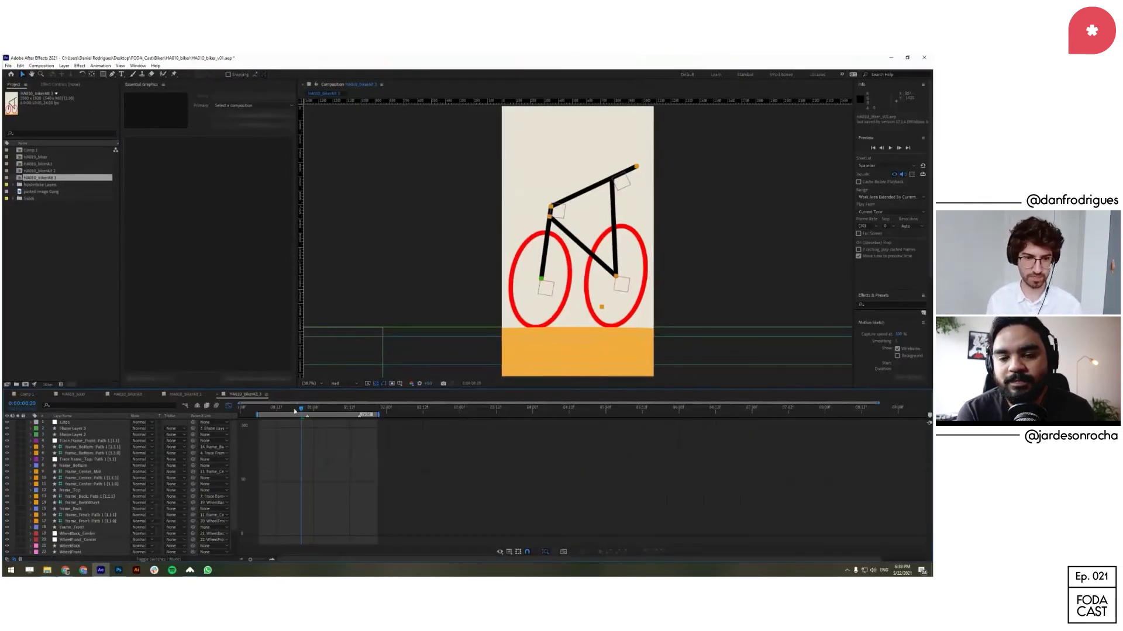
# Step: Switch the timeline to layer bars, play the simple bike rig from the loop's start and scrub through its motion
pyautogui.click(262, 409)
pyautogui.hotkey('shift', 'F3')
pyautogui.press('space')
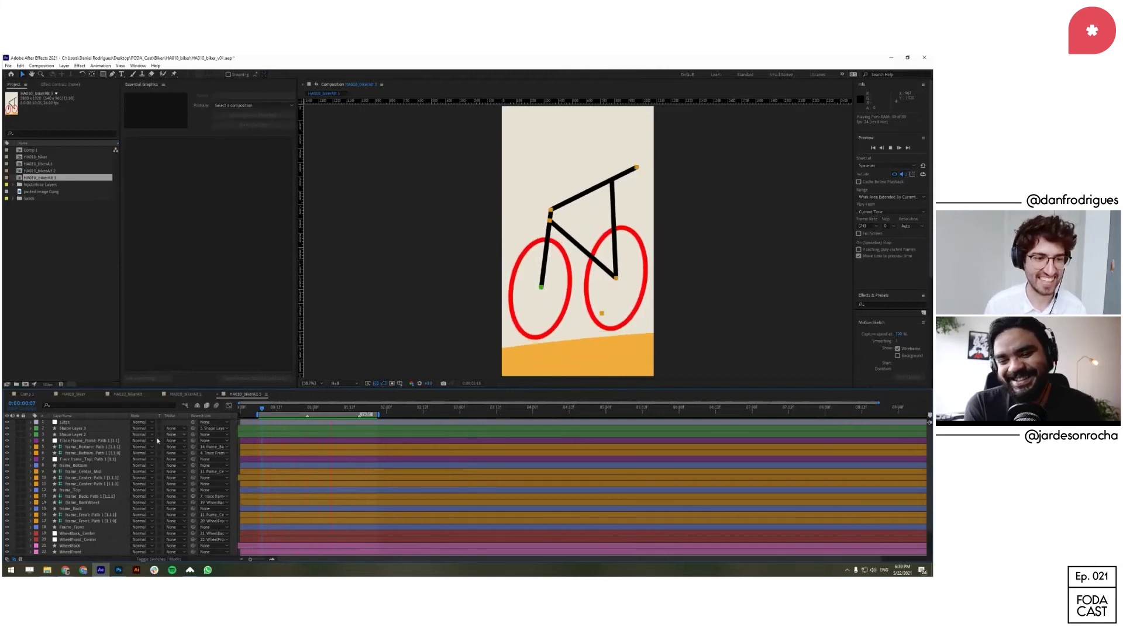
pyautogui.moveTo(262, 410); pyautogui.dragTo(299, 412)
pyautogui.press('space')
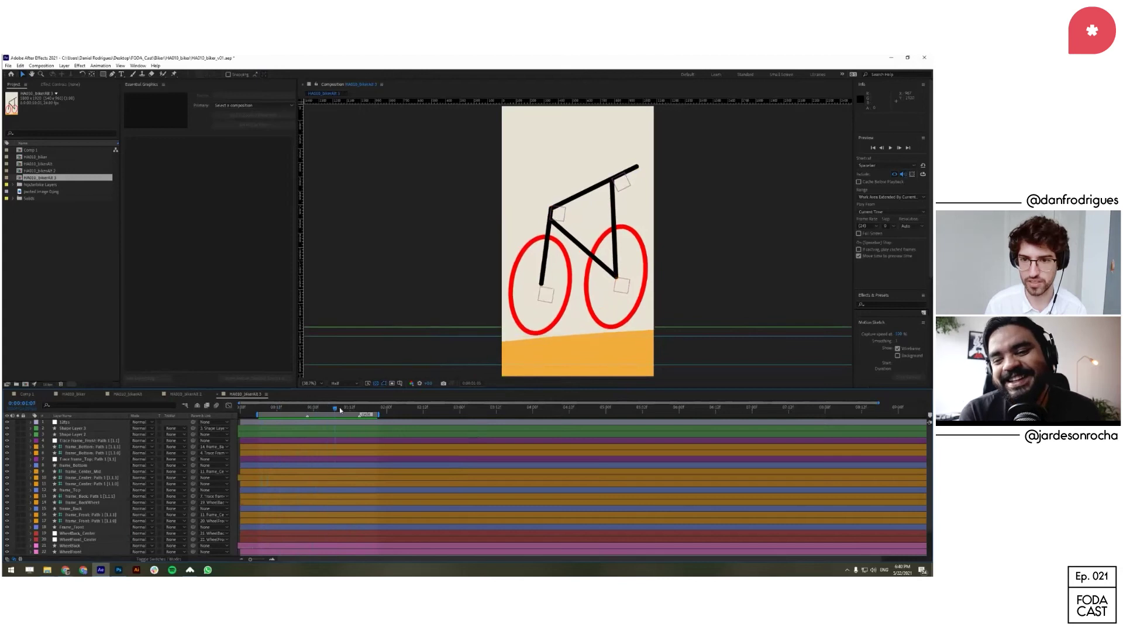
# Step: Solo the WheelBack and WheelFront layers and return to the start of the work area
pyautogui.click(528, 346)
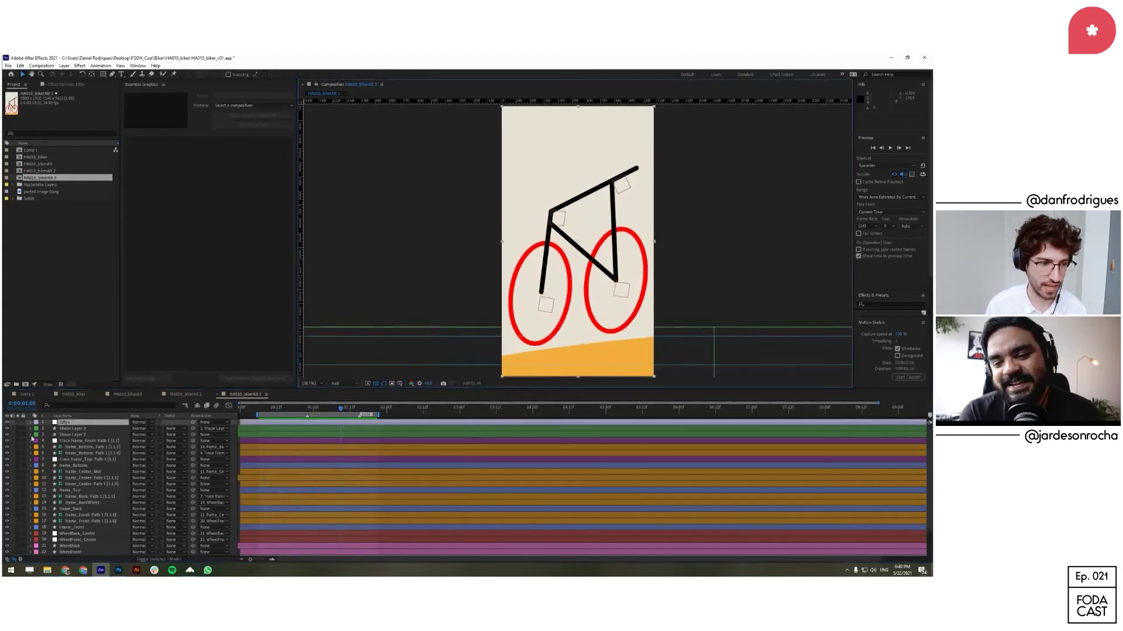
pyautogui.scroll(-2, 81, 443)
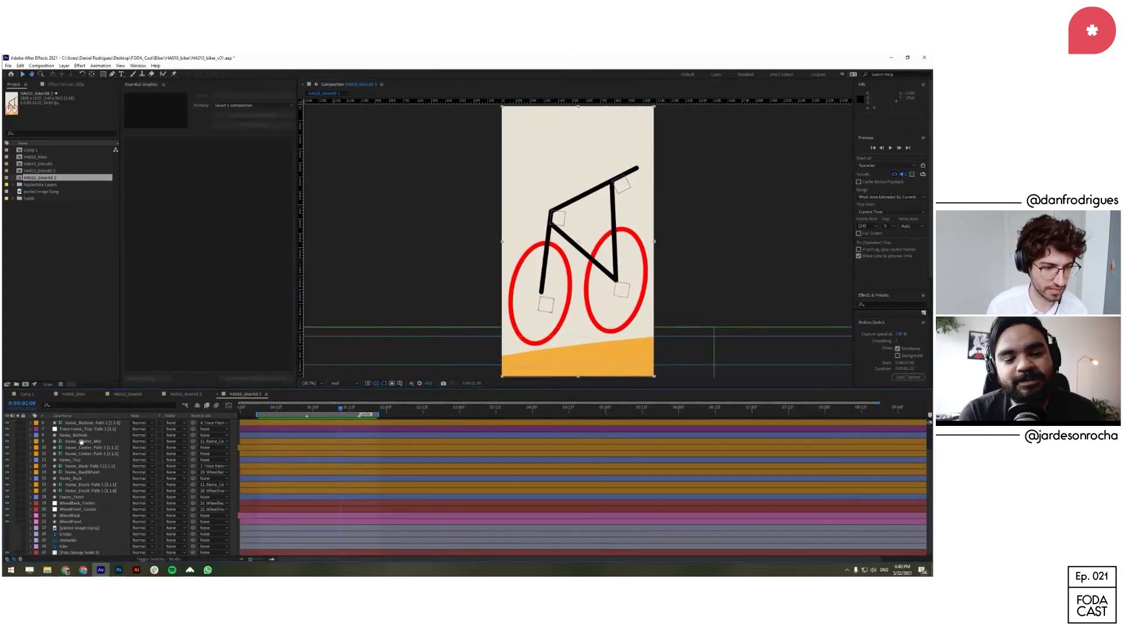
pyautogui.click(18, 522)
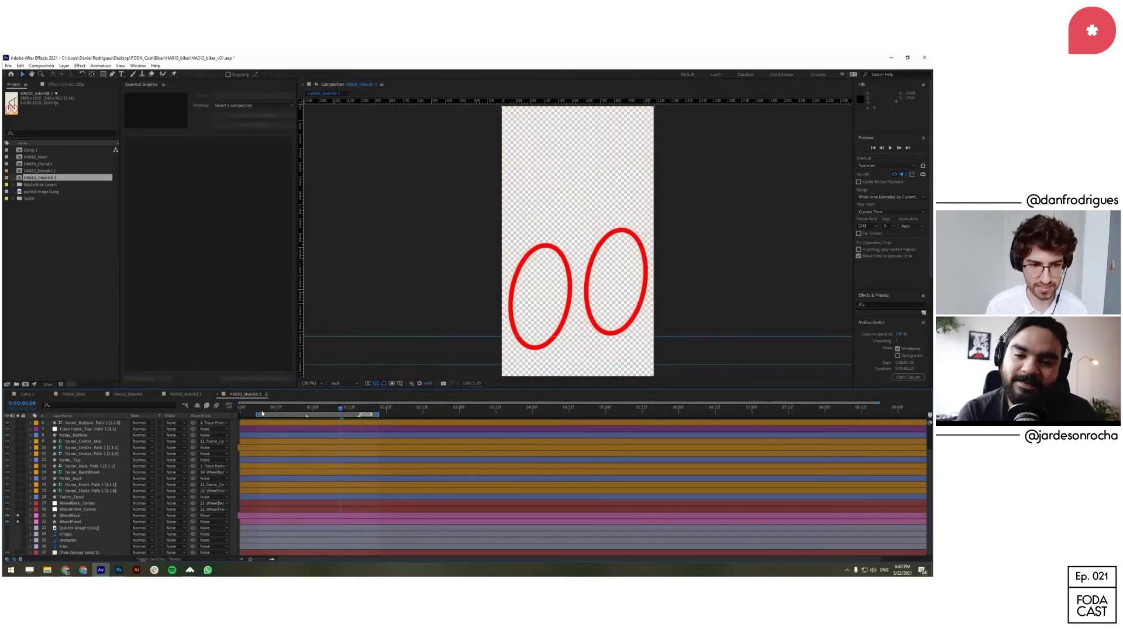
pyautogui.moveTo(263, 414); pyautogui.dragTo(259, 414)
# Step: Reveal WheelBack's animated properties, display the Y Position curve in the Graph Editor and reselect the layer
pyautogui.click(74, 517)
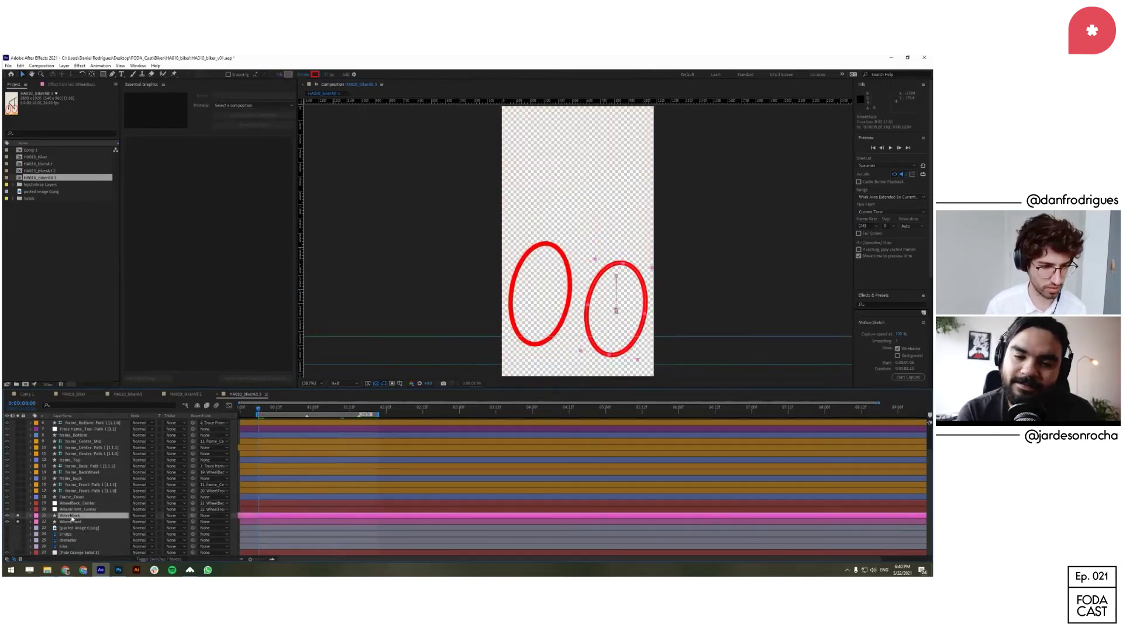
pyautogui.press('u')
pyautogui.click(70, 534)
pyautogui.click(228, 405)
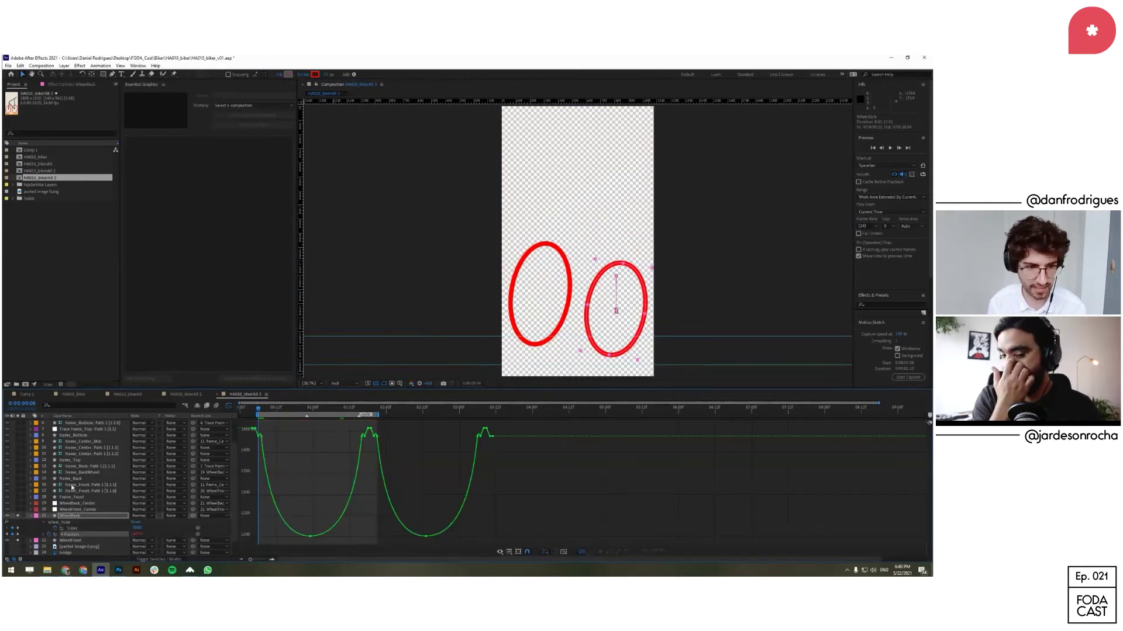
pyautogui.click(66, 517)
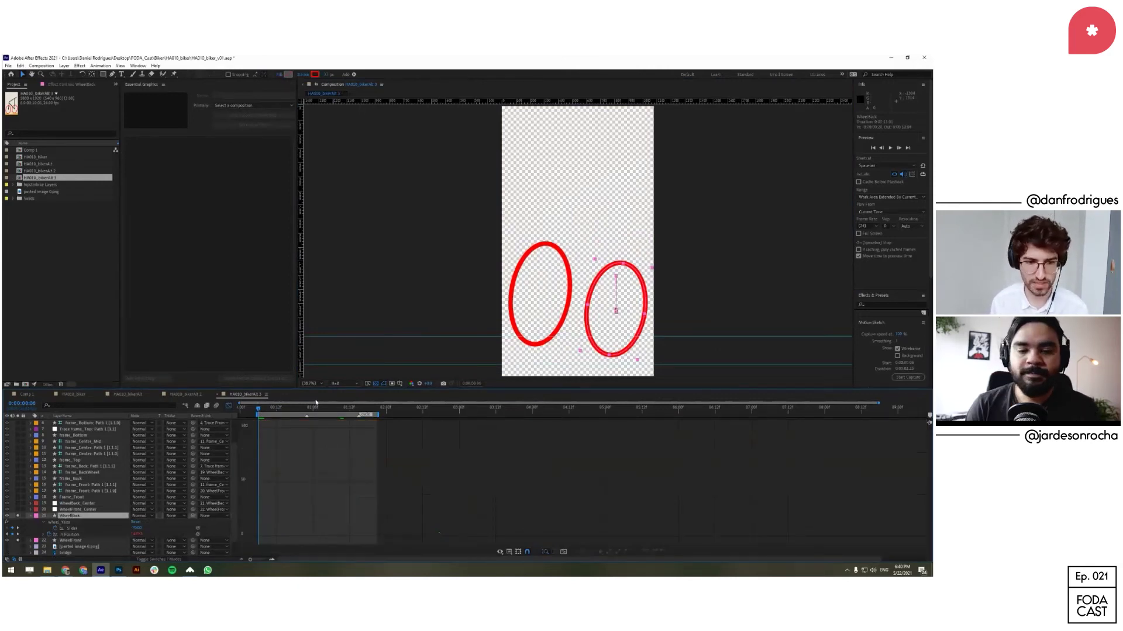
# Step: Scrub and play the isolated wheels' bouncing loop, ending near the start of the work area
pyautogui.moveTo(266, 413); pyautogui.dragTo(374, 444)
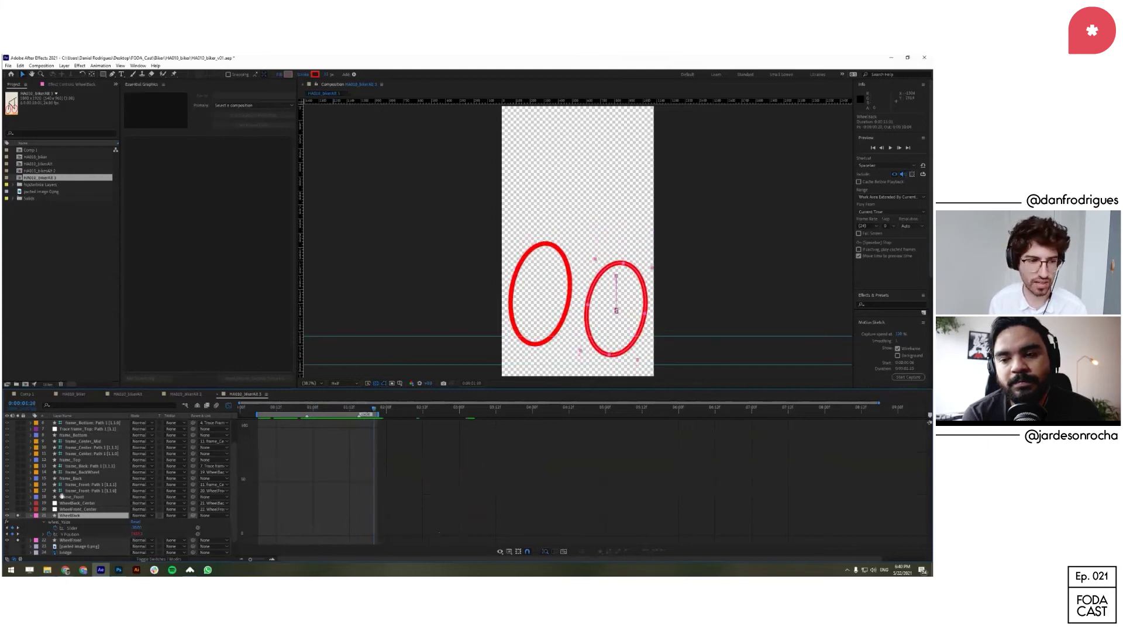
pyautogui.scroll(3, 62, 496)
pyautogui.press('space')
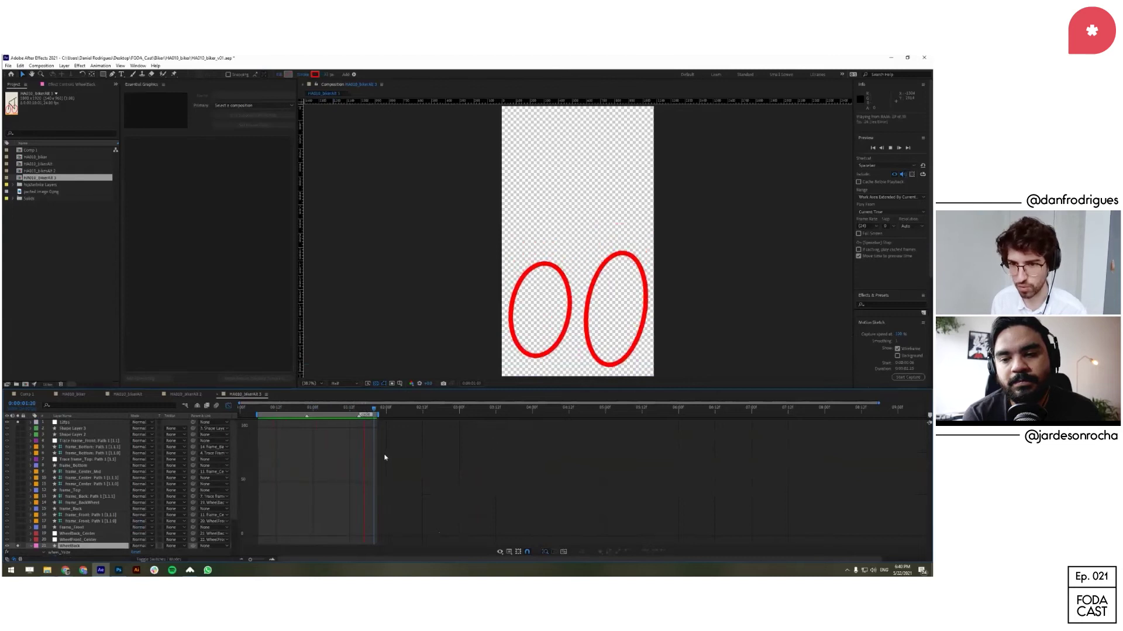
pyautogui.moveTo(258, 409); pyautogui.dragTo(262, 414)
pyautogui.click(308, 411)
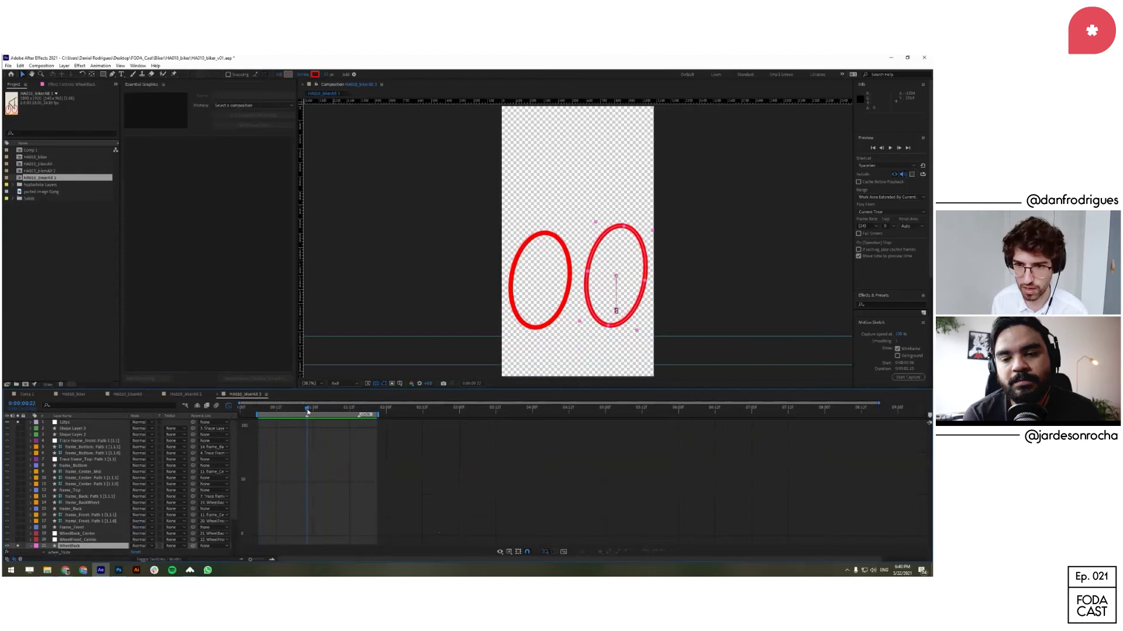
pyautogui.click(261, 411)
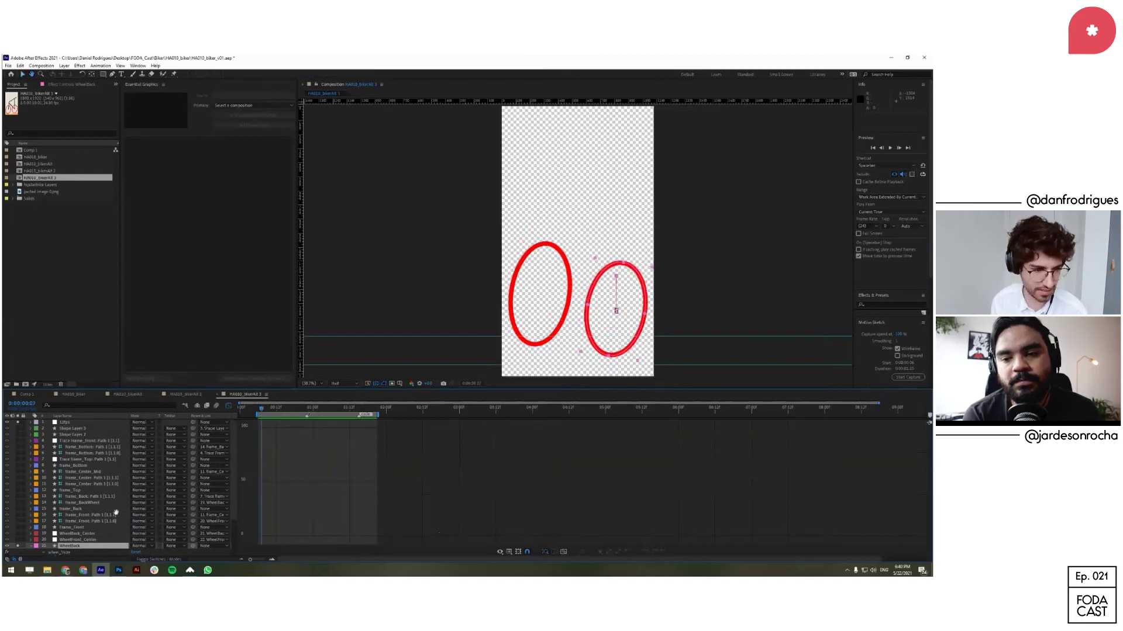
# Step: Display the curve of WheelBack's Slider, select its keyframes and show the layer's effect controls
pyautogui.scroll(-3, 115, 513)
pyautogui.click(84, 510)
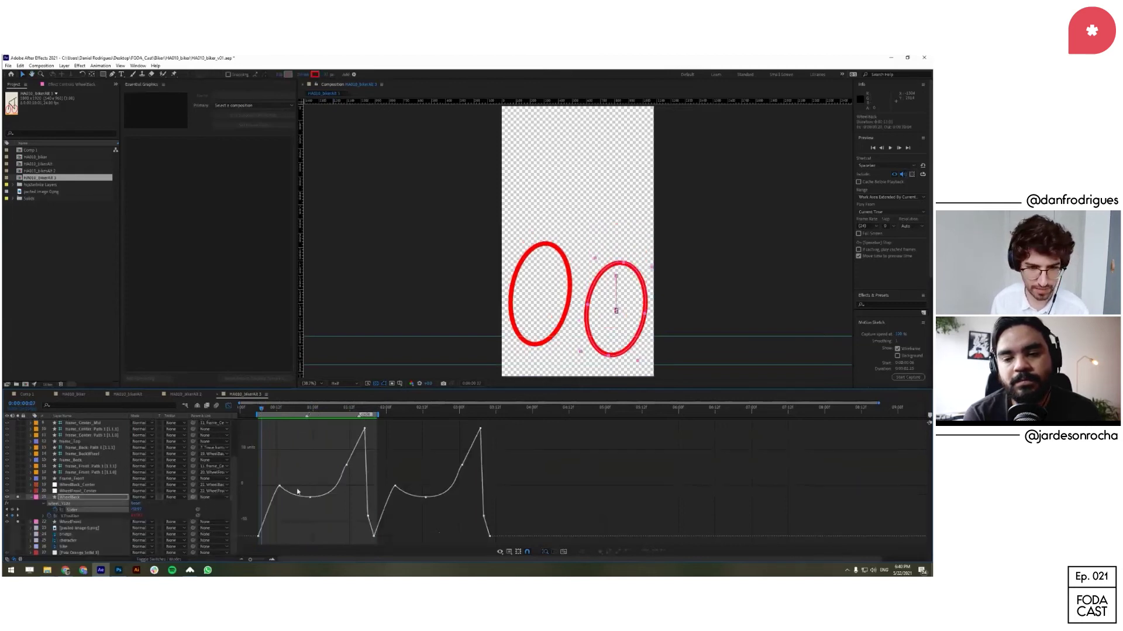
pyautogui.click(279, 486)
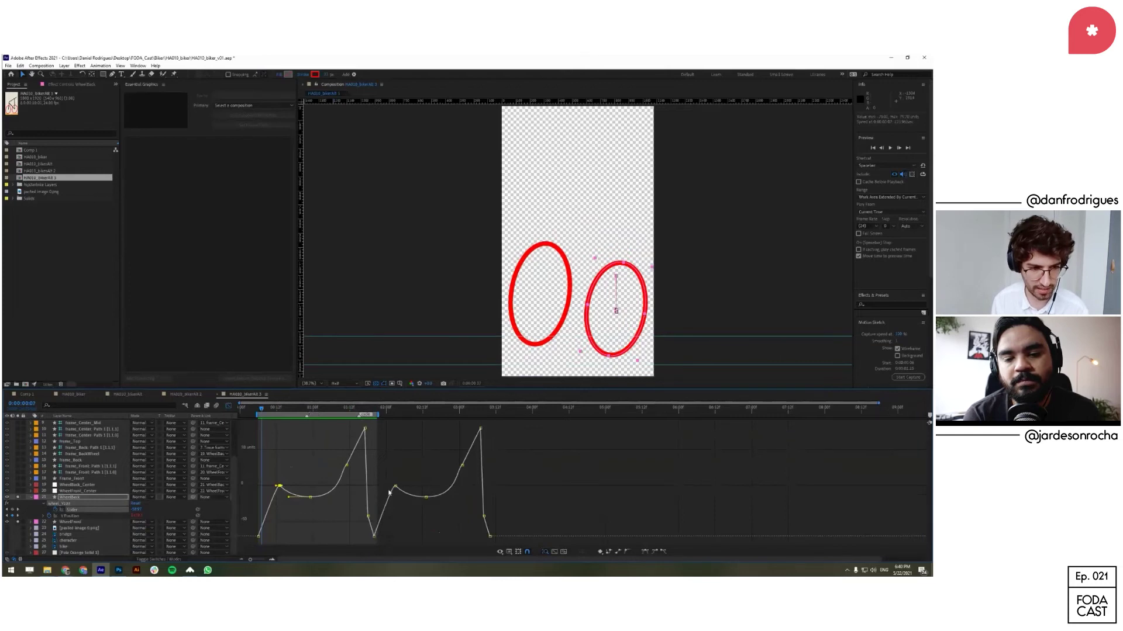
pyautogui.click(64, 86)
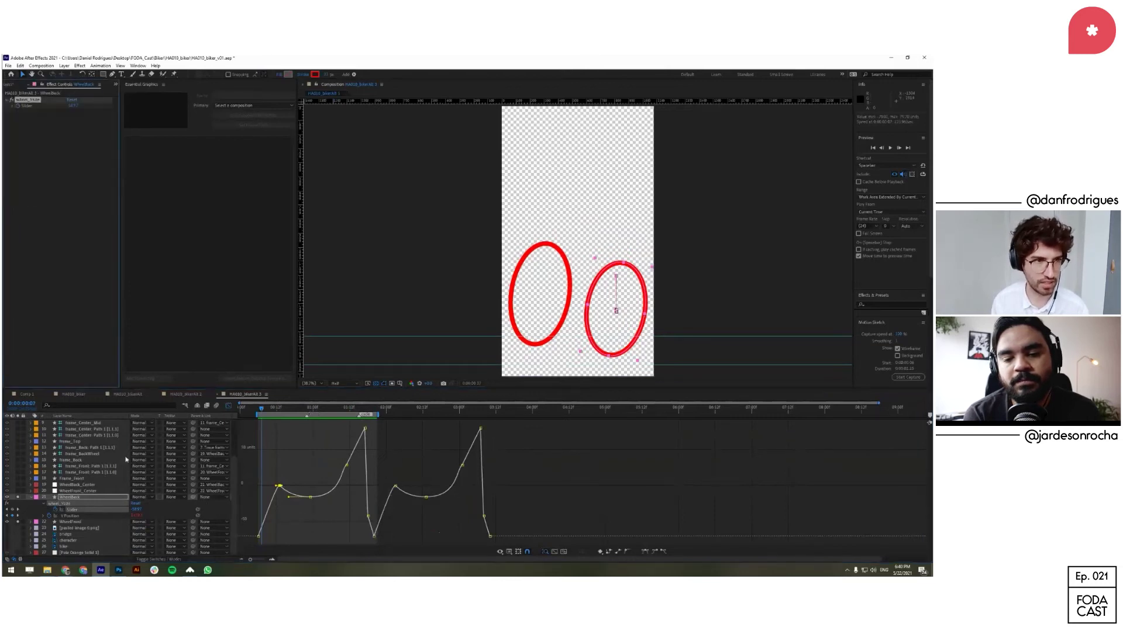
# Step: Display WheelBack's Y Position curve again and scrub past the first loop to examine the wheel's movement
pyautogui.click(88, 516)
pyautogui.moveTo(270, 415); pyautogui.dragTo(410, 423)
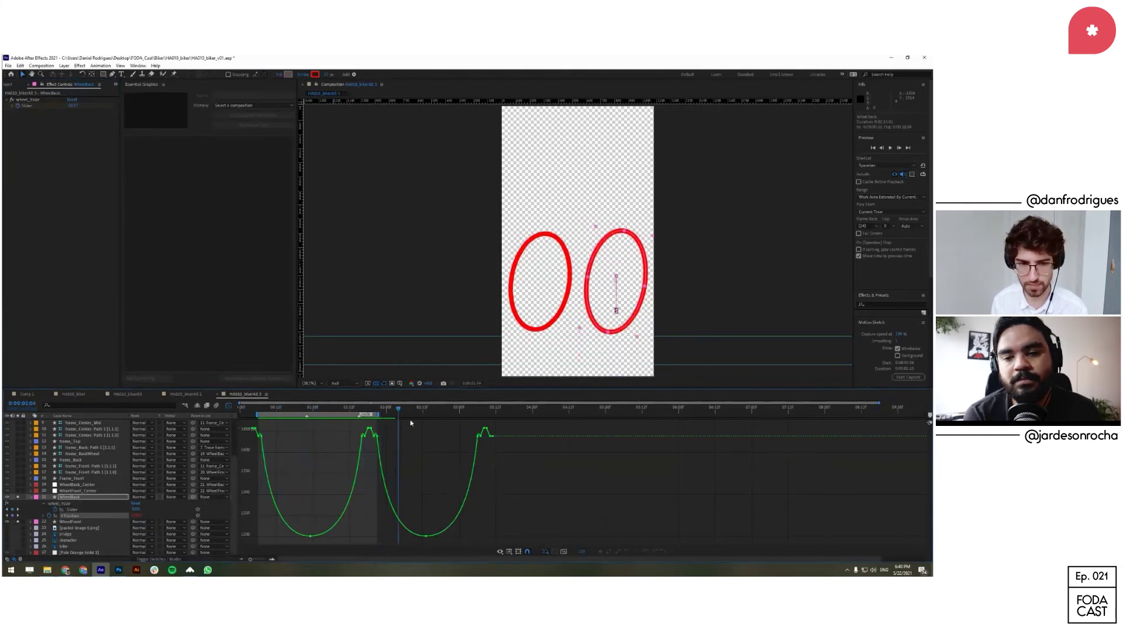
# Step: Turn off solo for both wheel layers and collapse WheelBack's properties
pyautogui.scroll(1, 22, 515)
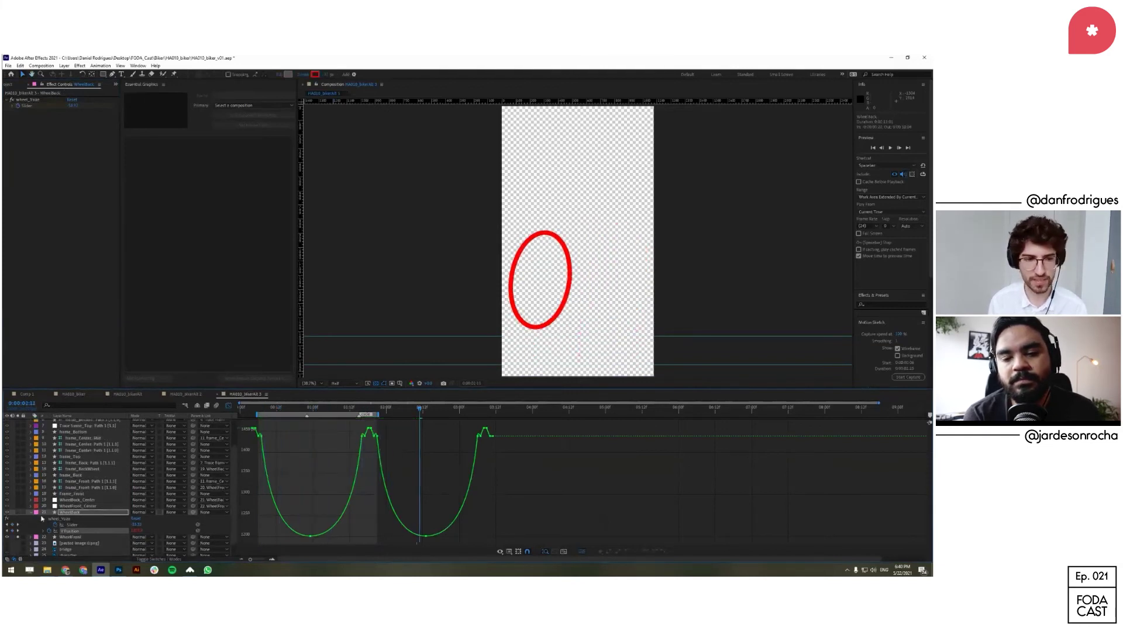
pyautogui.click(20, 538)
pyautogui.click(30, 513)
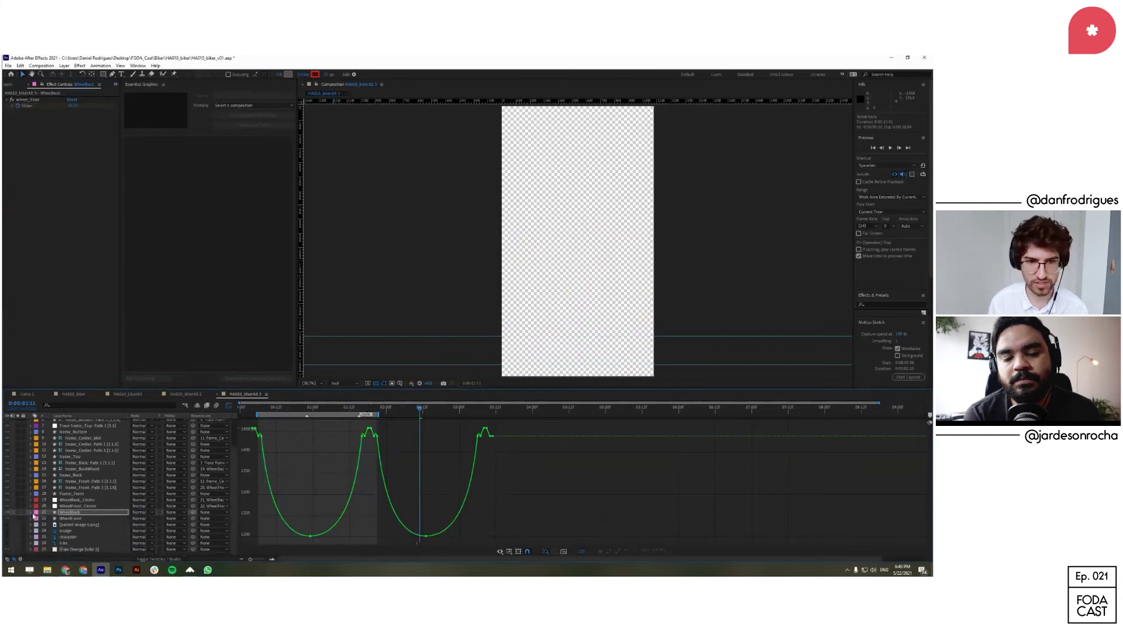
# Step: Switch to the HA010_biker folder, preview the pasted image 0 reference, close it and return to After Effects
pyautogui.hotkey('alt', 'Tab')
pyautogui.doubleClick(147, 315)
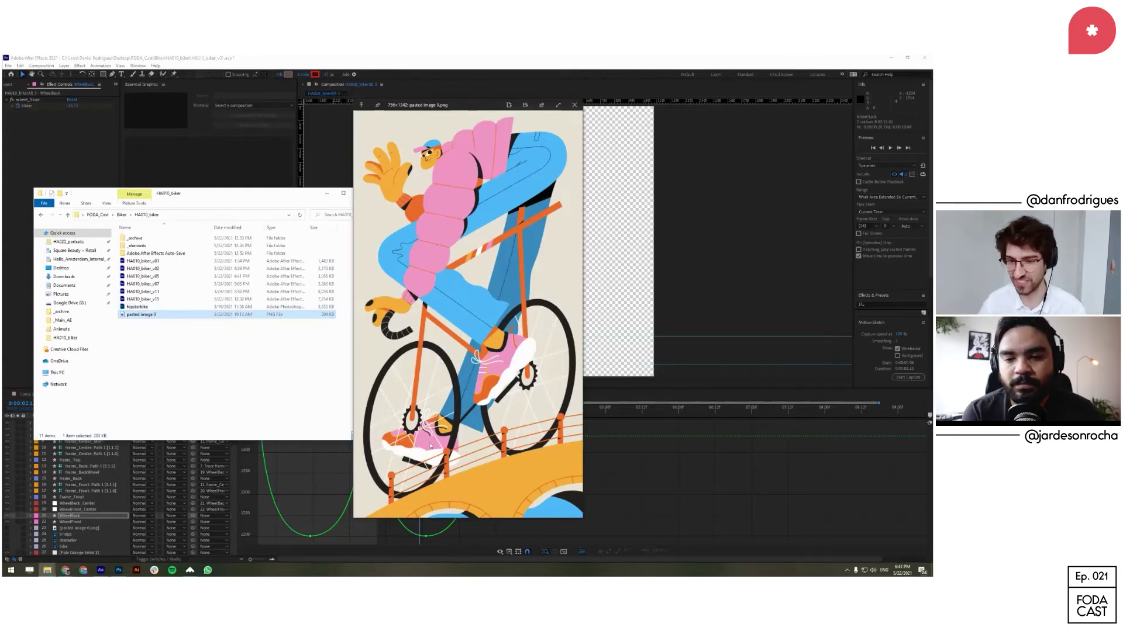
pyautogui.press('space')
pyautogui.click(306, 471)
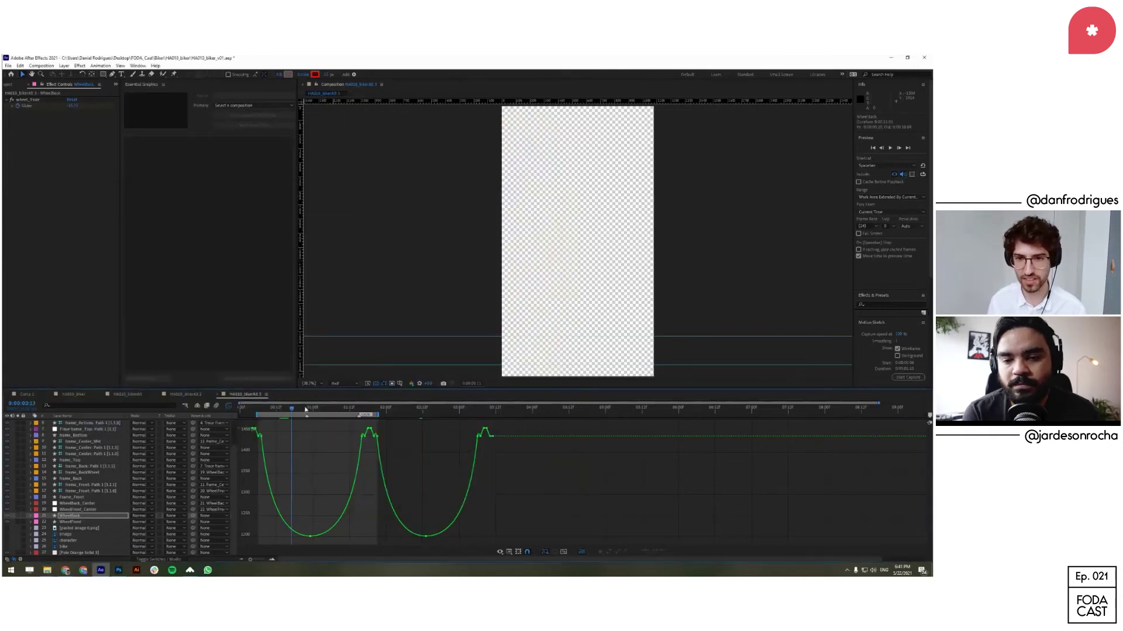
# Step: Solo both wheel layers plus the Frame_Front, Frame_Back, Frame_Top and Frame_Bottom layers to build up the bike view
pyautogui.moveTo(17, 517); pyautogui.dragTo(17, 522)
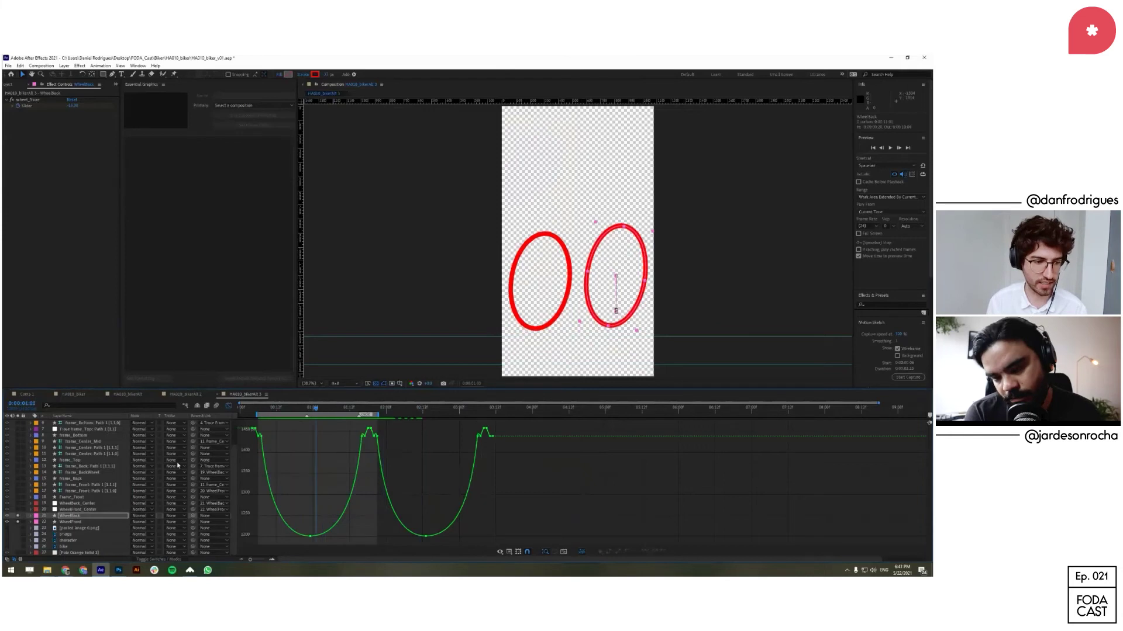
pyautogui.click(18, 498)
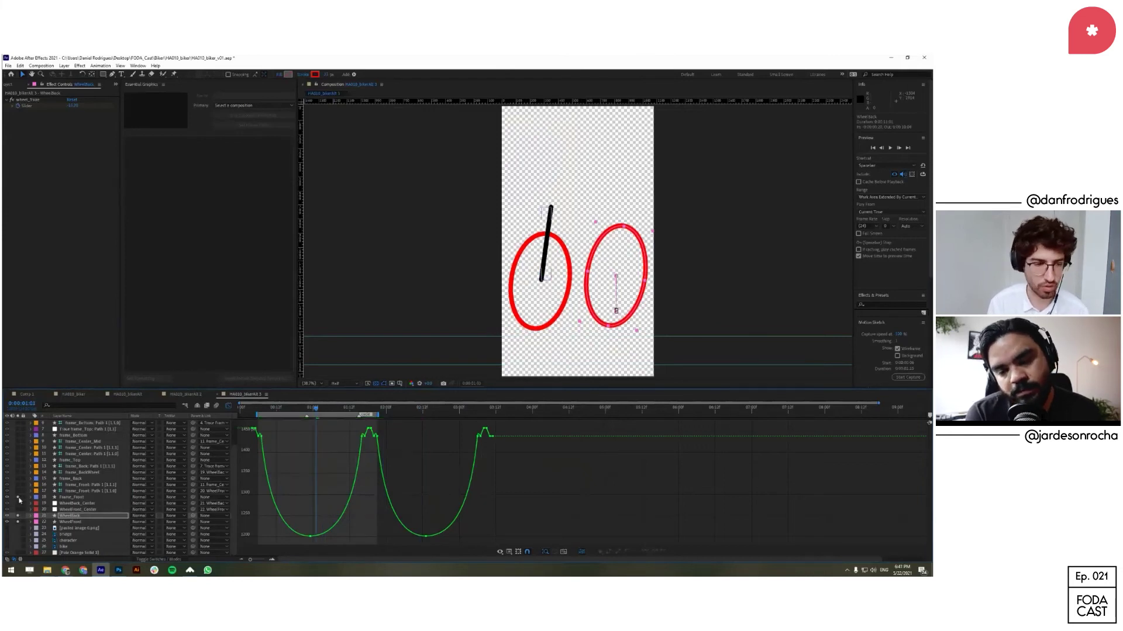
pyautogui.click(18, 479)
pyautogui.click(18, 460)
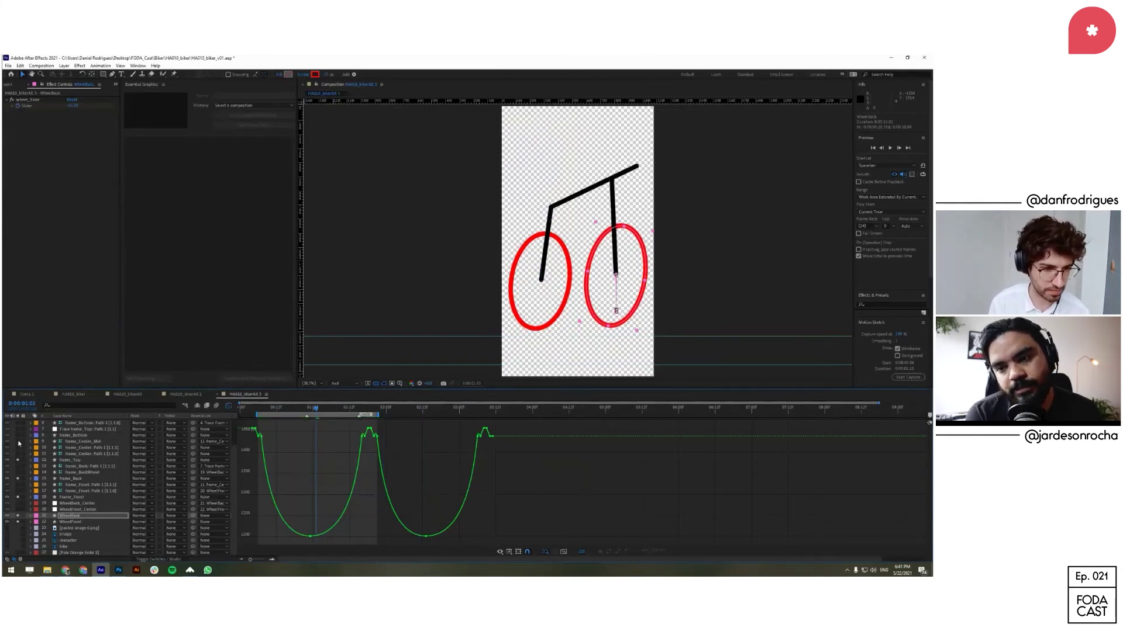
pyautogui.click(18, 436)
pyautogui.scroll(3, 12, 445)
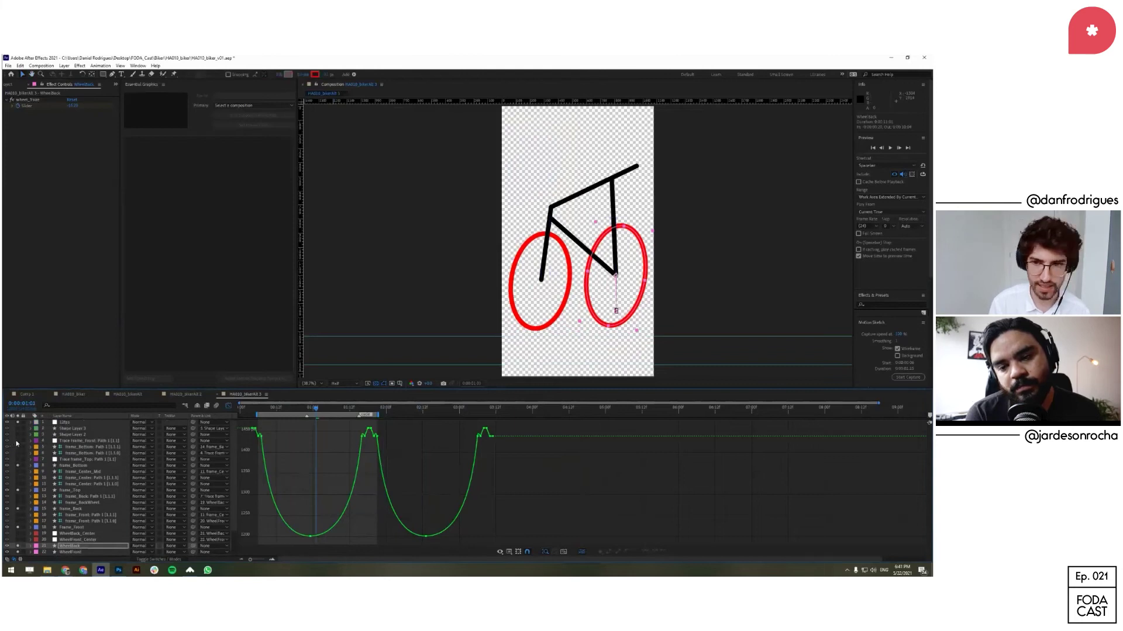
# Step: Preview the soloed bike view and select the Frame_Bottom layer
pyautogui.press('space')
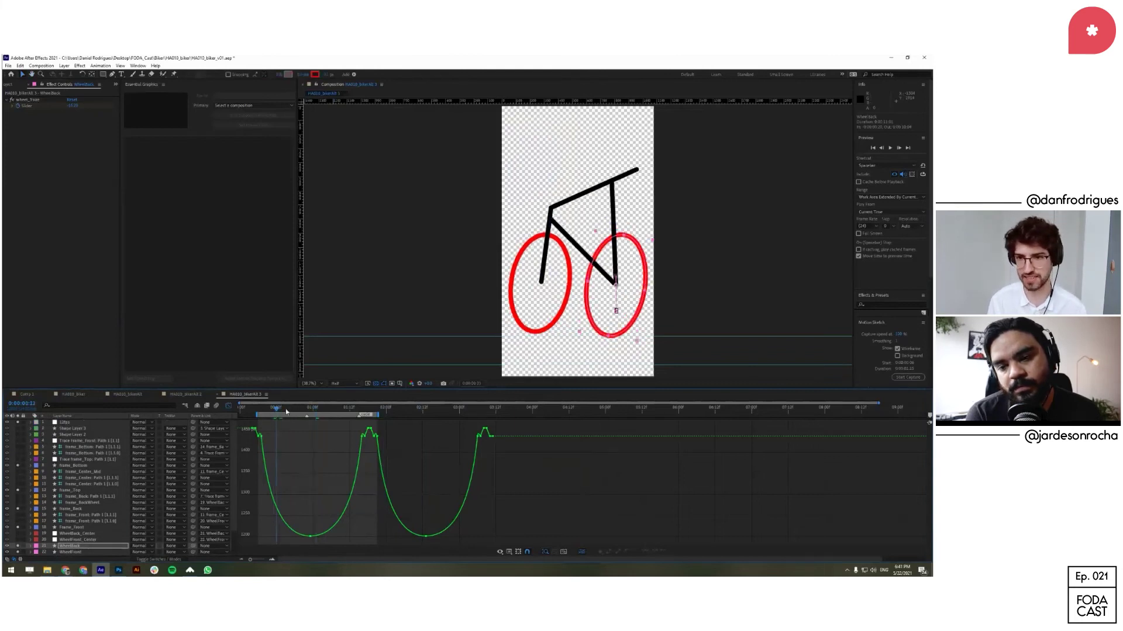
pyautogui.press('space')
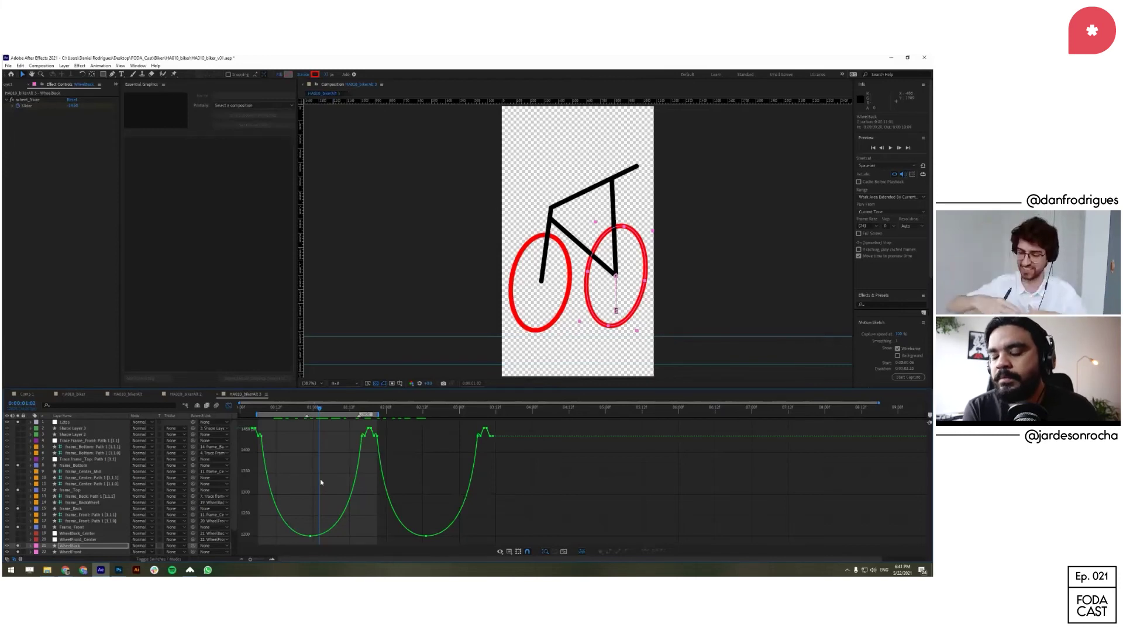
pyautogui.click(79, 467)
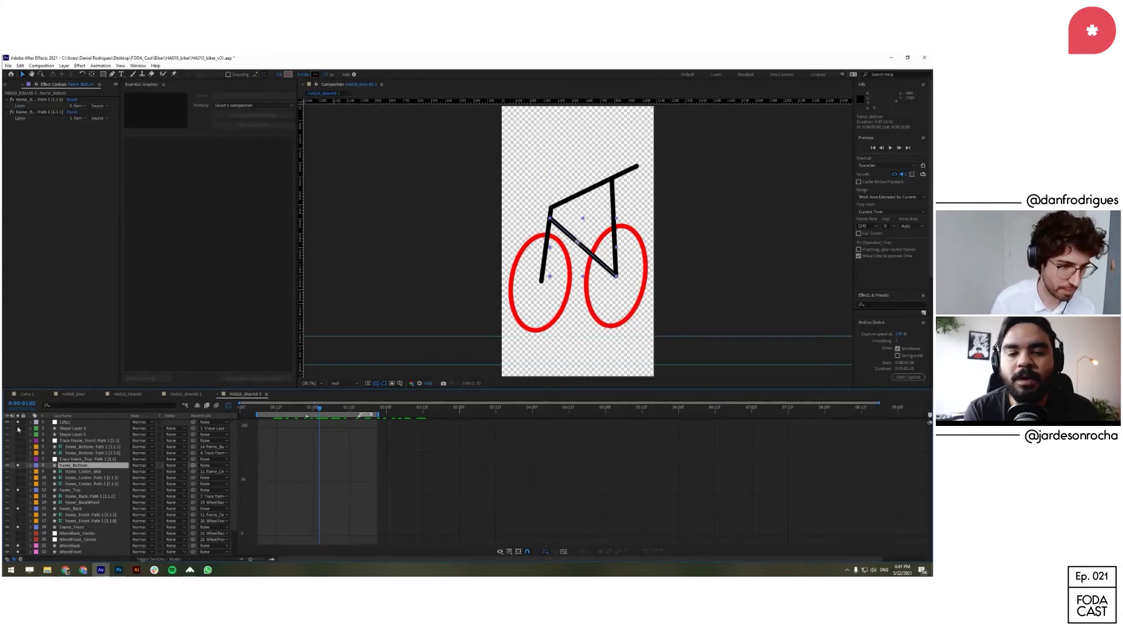
# Step: Turn off solo for all layers and lock the 12fps layer
pyautogui.moveTo(20, 574); pyautogui.dragTo(21, 570)
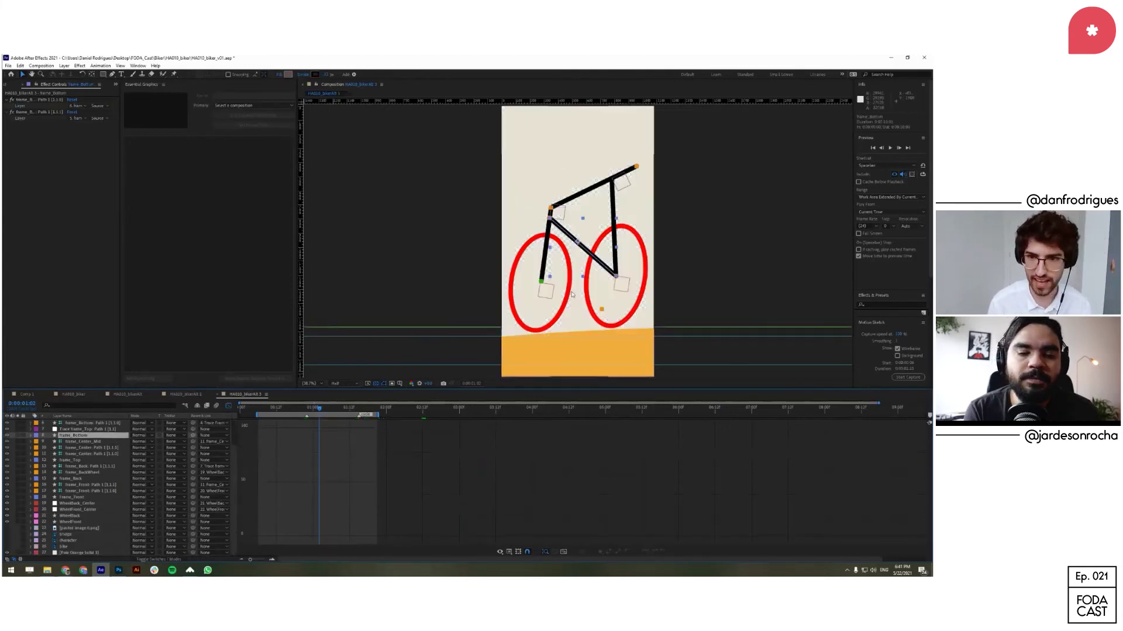
pyautogui.click(636, 169)
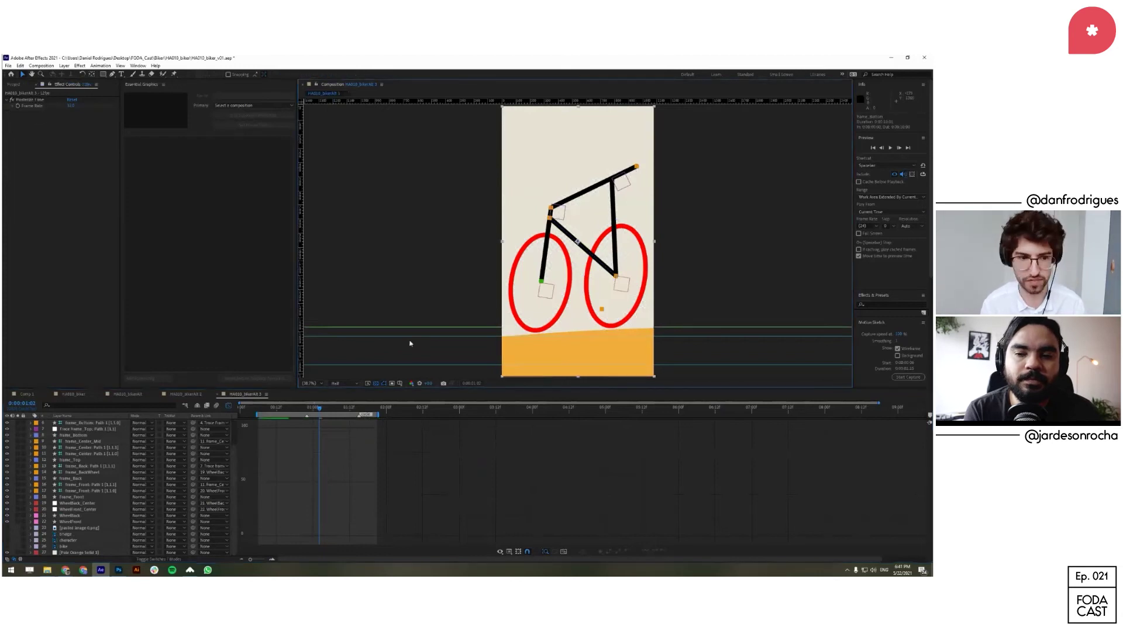
pyautogui.scroll(2, 84, 449)
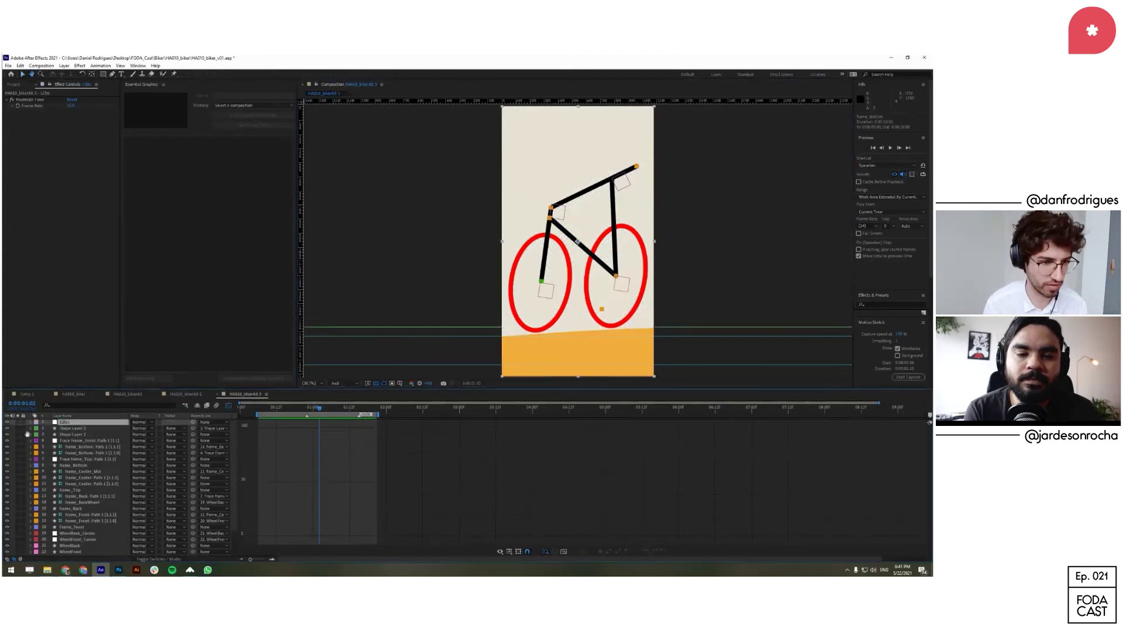
# Step: Reveal the Y Position of both Frame_Center path nulls and select the WheelBack_Center and WheelFront_Center nulls
pyautogui.click(577, 195)
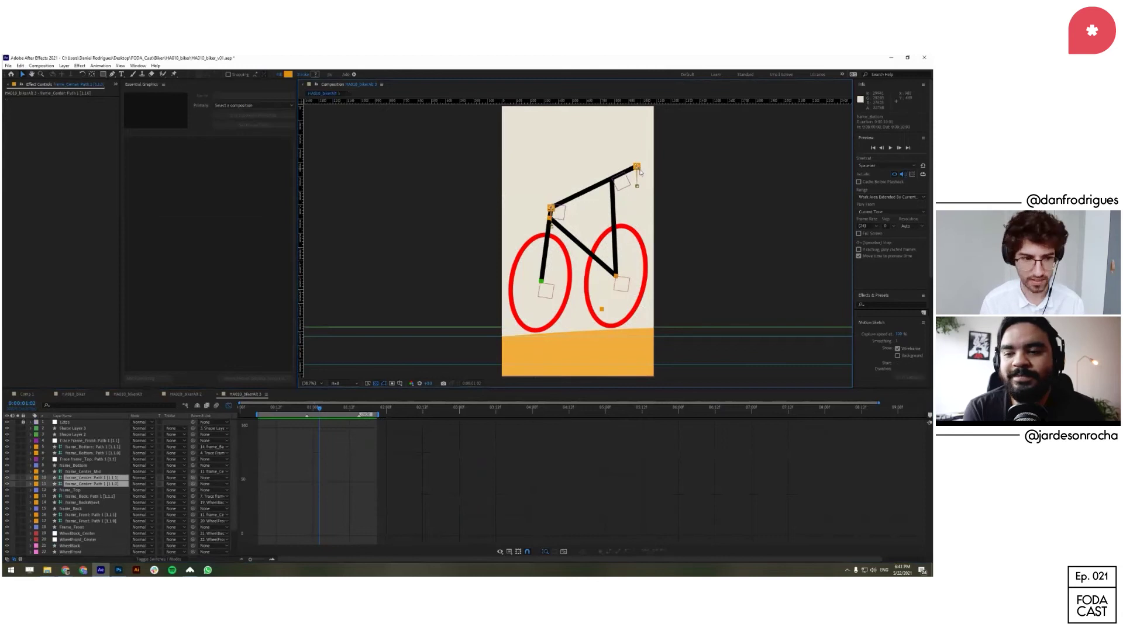
pyautogui.press('p')
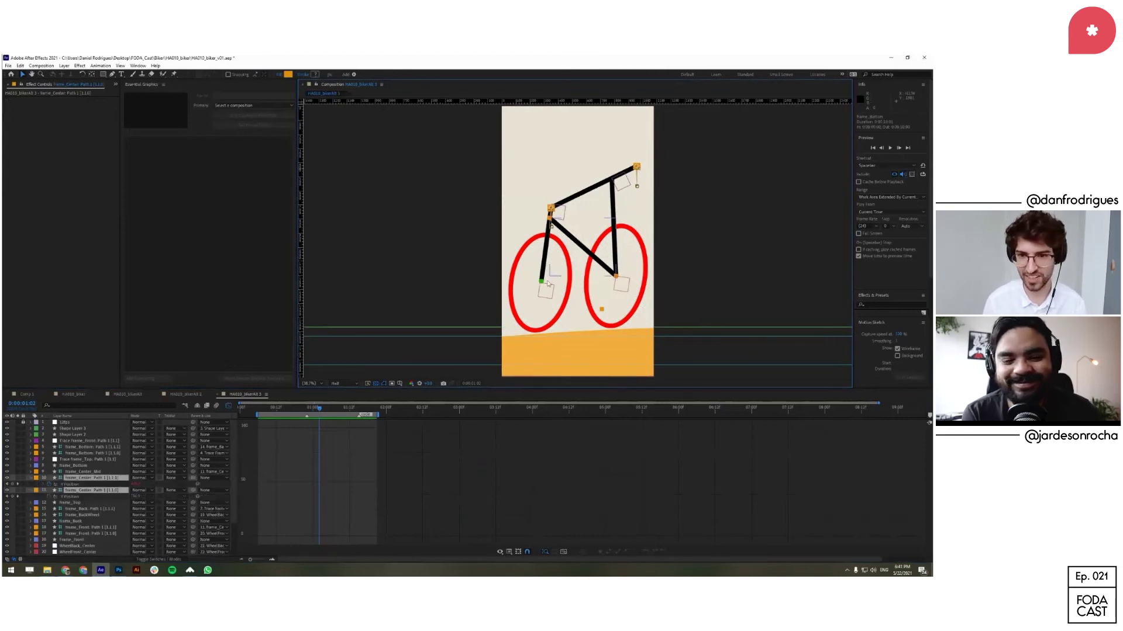
pyautogui.click(619, 278)
pyautogui.click(626, 280)
pyautogui.keyDown('shift'); pyautogui.click(551, 288); pyautogui.keyUp('shift')
# Step: Display the Y Position curves of WheelBack, WheelFront and both Frame_Center path nulls together in the graph editor
pyautogui.scroll(-3, 153, 502)
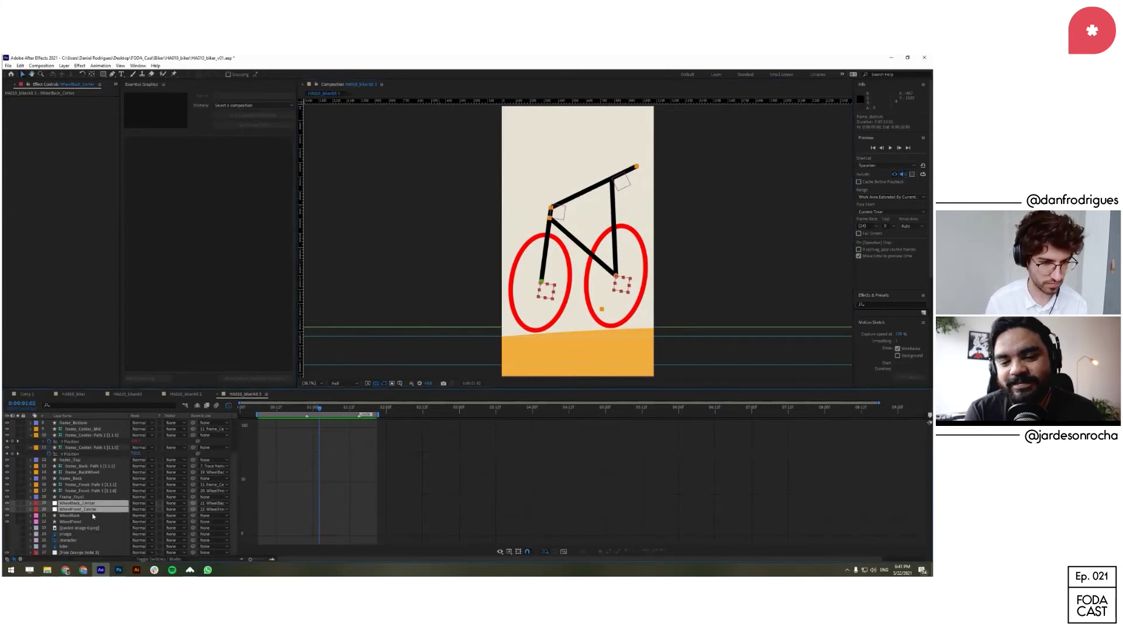
pyautogui.click(74, 516)
pyautogui.keyDown('shift'); pyautogui.click(76, 522); pyautogui.keyUp('shift')
pyautogui.press('u')
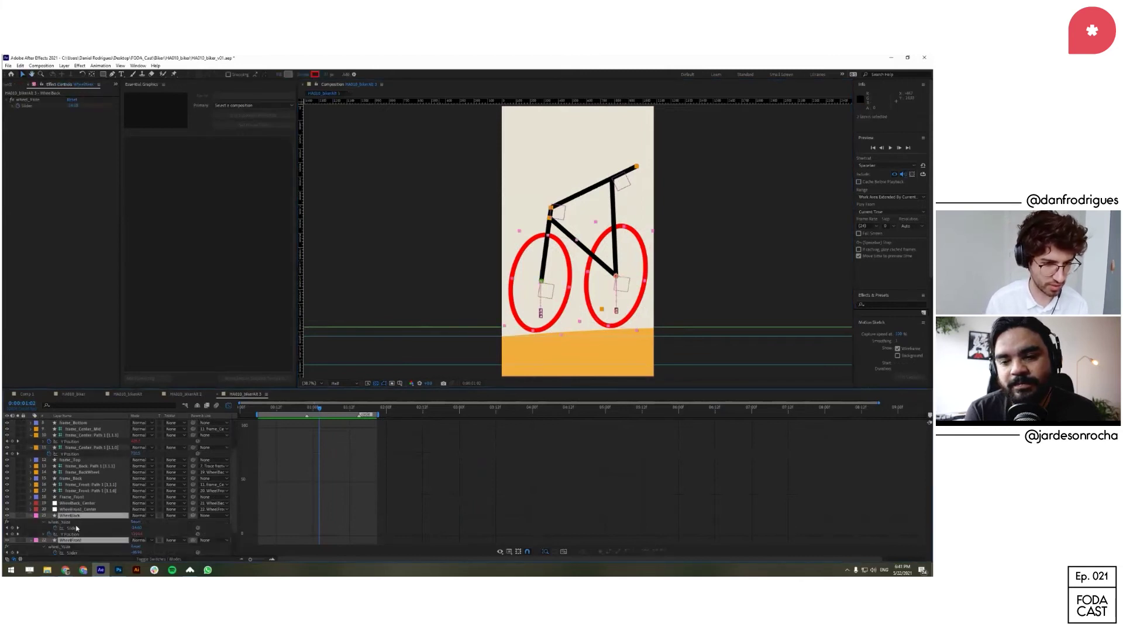
pyautogui.click(78, 536)
pyautogui.moveTo(85, 524); pyautogui.dragTo(84, 504)
pyautogui.keyDown('shift'); pyautogui.click(79, 539); pyautogui.keyUp('shift')
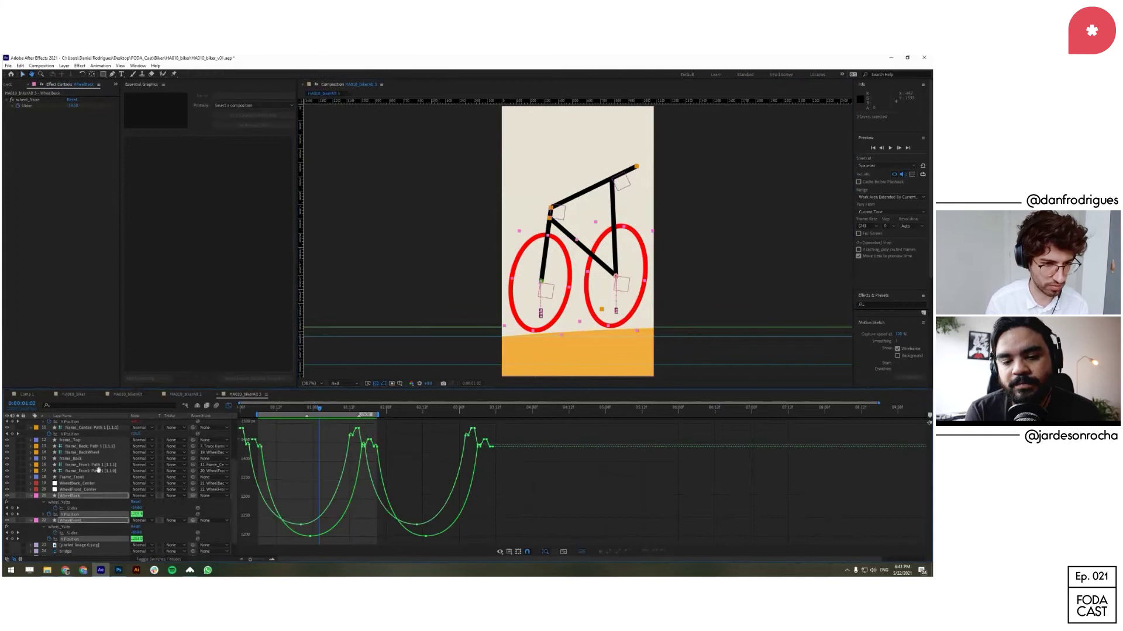
pyautogui.moveTo(89, 432); pyautogui.dragTo(82, 495)
pyautogui.keyDown('shift'); pyautogui.click(81, 496); pyautogui.keyUp('shift')
pyautogui.keyDown('shift'); pyautogui.click(84, 485); pyautogui.keyUp('shift')
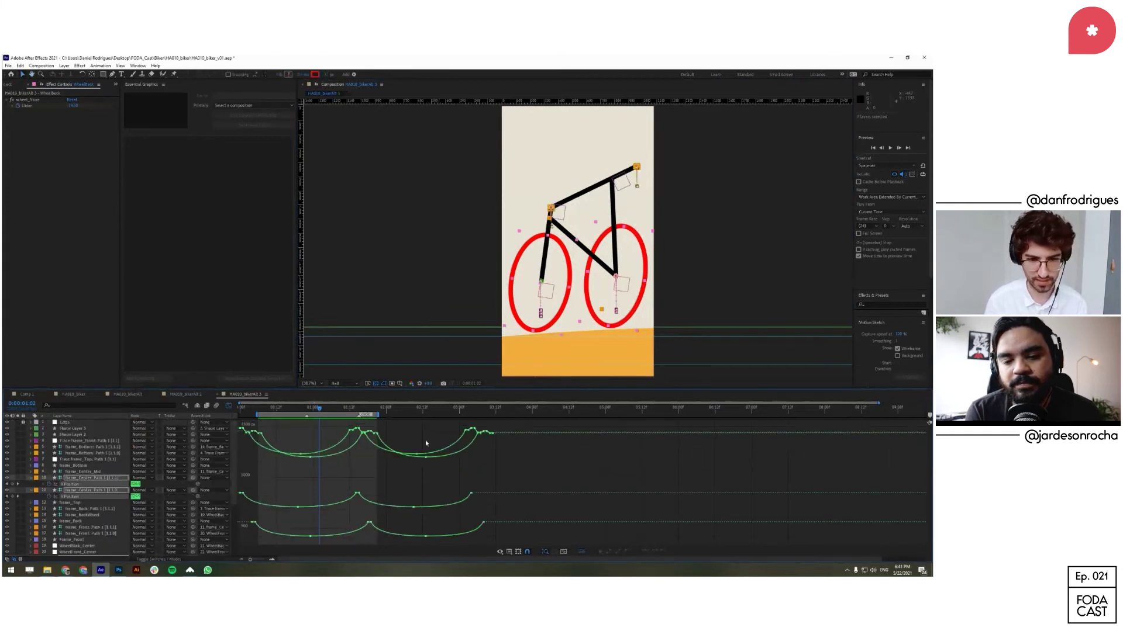
# Step: Preview the loop, select each Frame_Center path null in turn and scrub the timeline to examine the frame's movement
pyautogui.press('space')
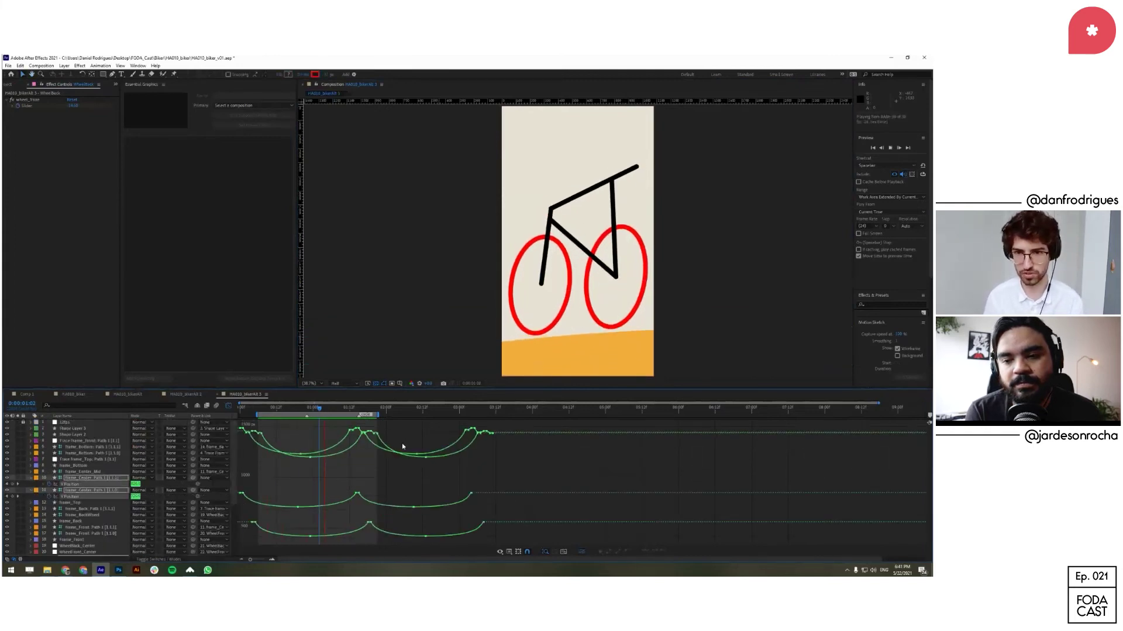
pyautogui.press('space')
pyautogui.click(98, 477)
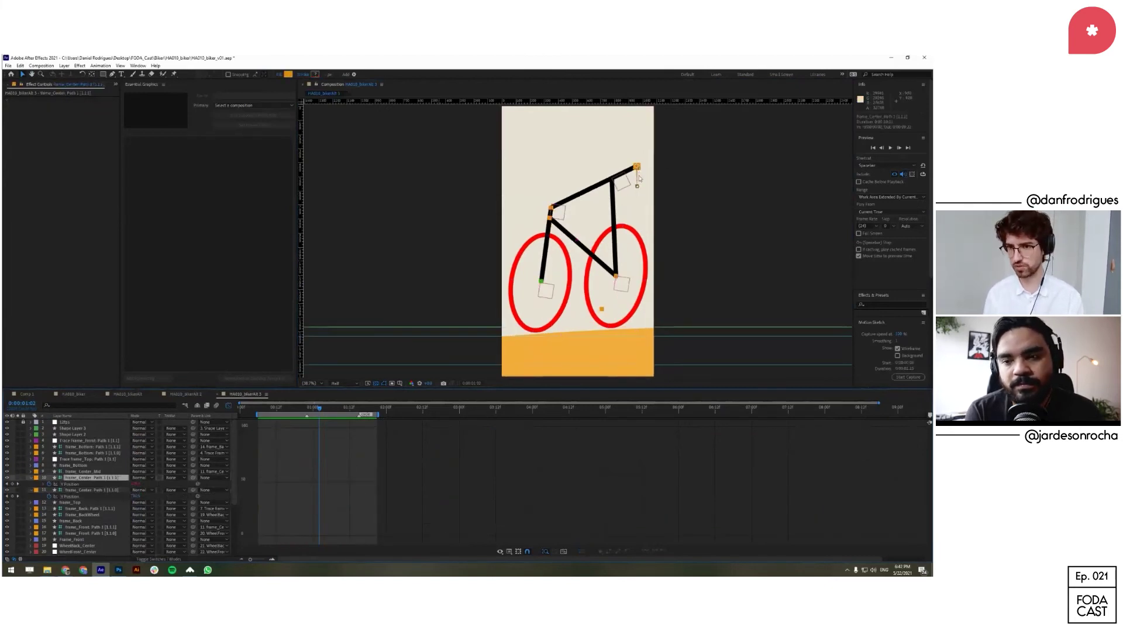
pyautogui.click(551, 209)
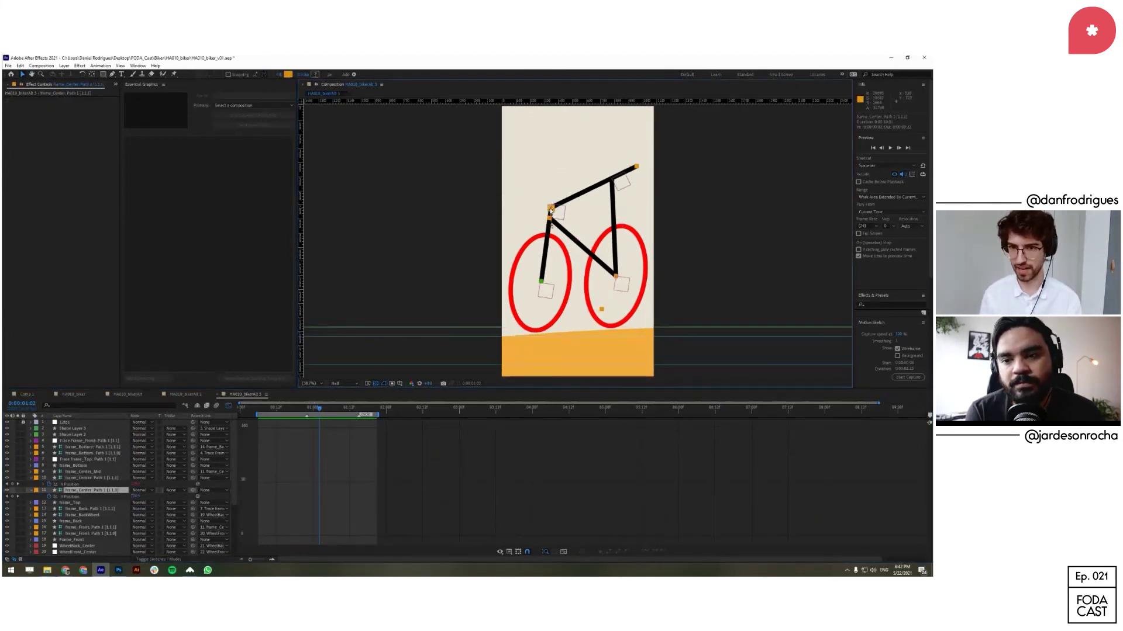
pyautogui.moveTo(276, 408); pyautogui.dragTo(352, 439)
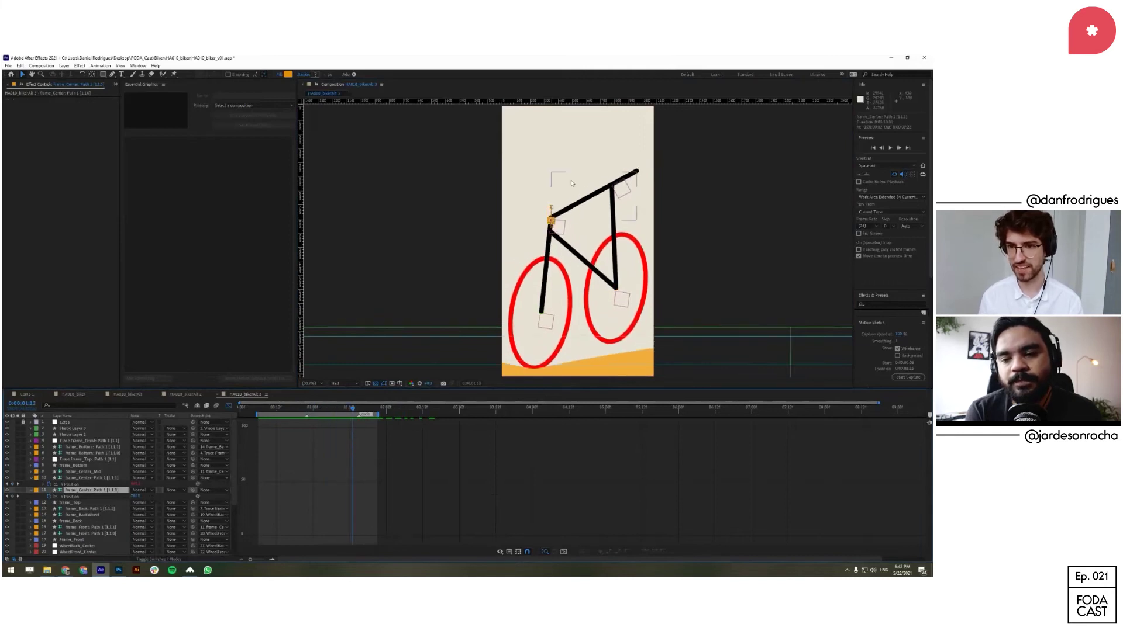
# Step: Select the Trace Frame_Top null and open the Create Nulls From Paths Extended script, widening its floating window over the timeline
pyautogui.click(618, 194)
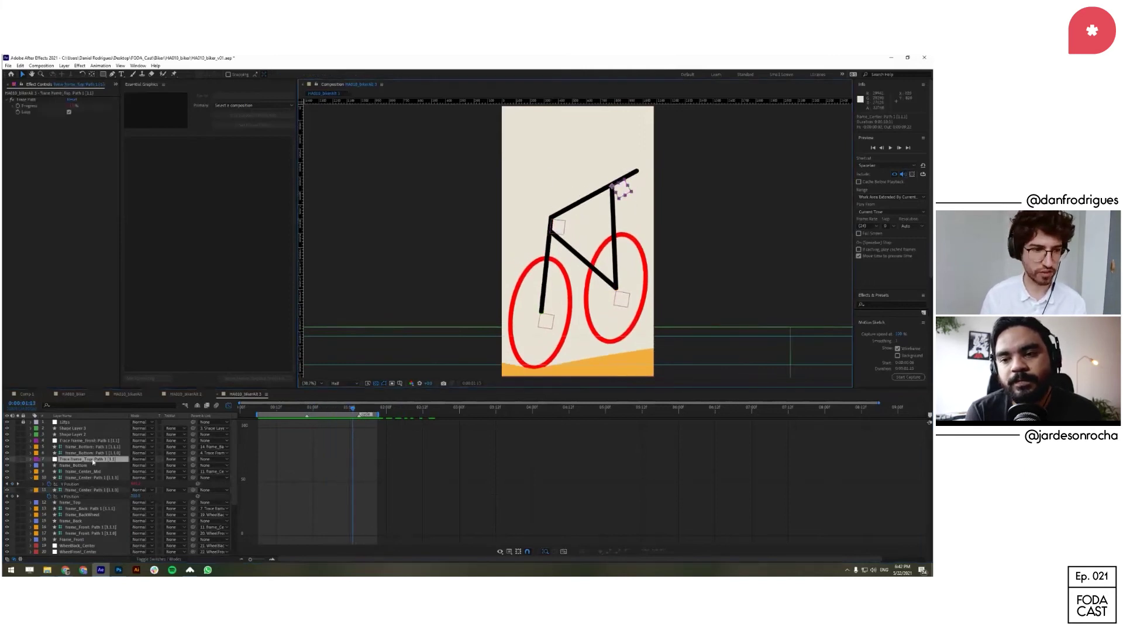
pyautogui.click(146, 66)
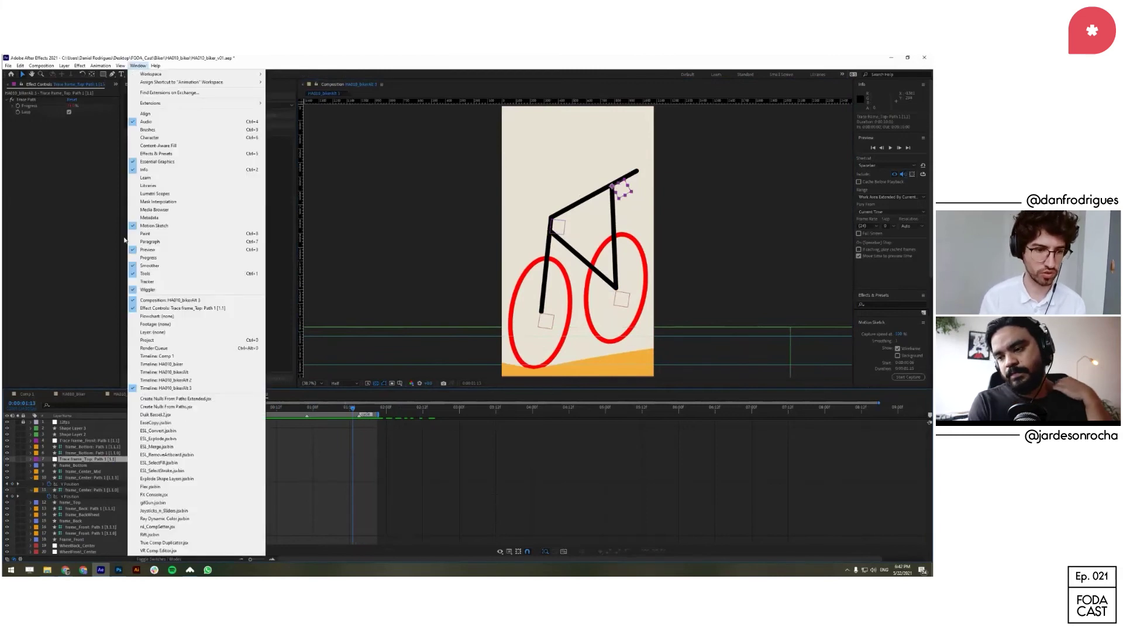
pyautogui.click(200, 399)
pyautogui.moveTo(228, 104); pyautogui.dragTo(841, 375)
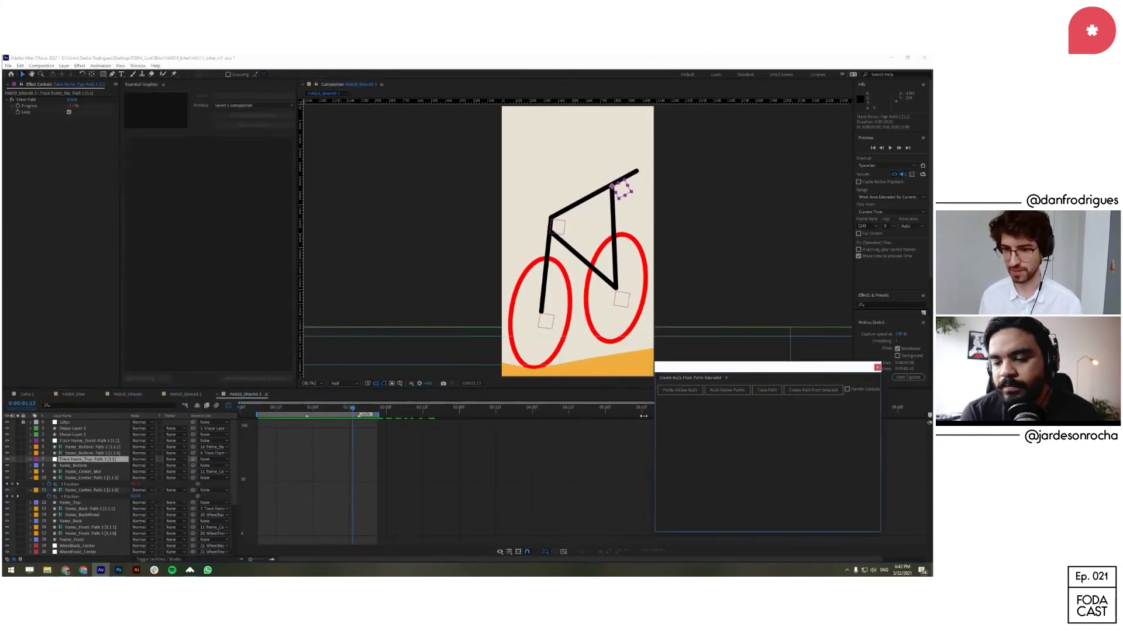
pyautogui.moveTo(653, 414); pyautogui.dragTo(576, 414)
# Step: Try sliding the back frame tube's joint along the top tube with Trace Frame_Top's Progress value
pyautogui.click(103, 190)
pyautogui.moveTo(71, 107); pyautogui.dragTo(73, 106)
pyautogui.click(582, 203)
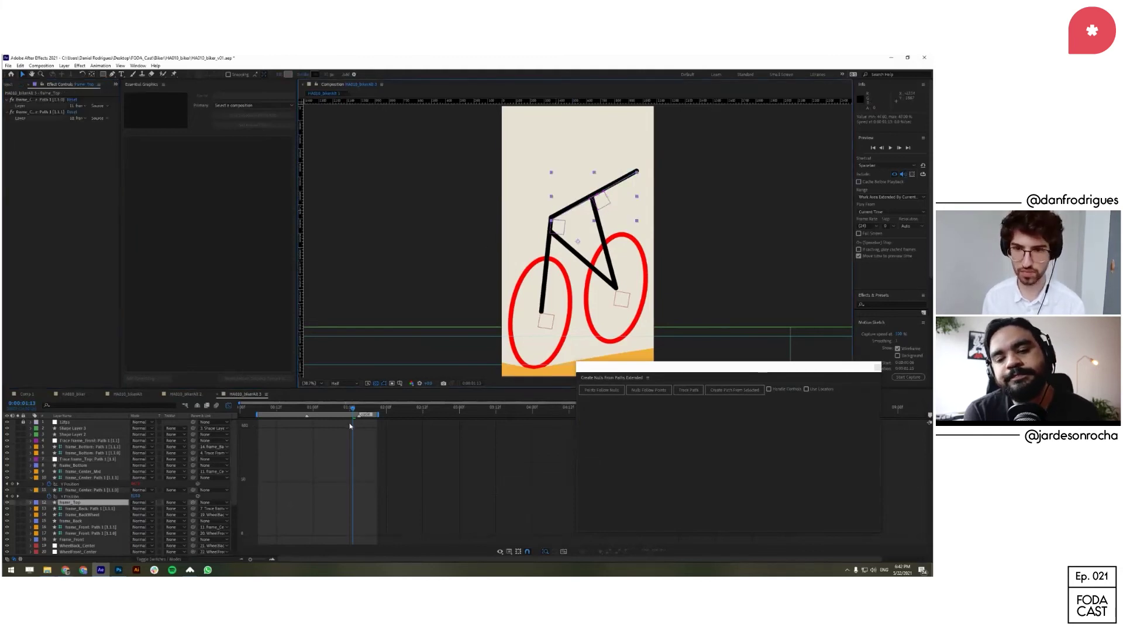
# Step: Test the rig at 0:00:01:14 by moving both Frame_Center path nulls, WheelBack and WheelFront to exaggerated positions
pyautogui.moveTo(350, 427); pyautogui.dragTo(352, 427)
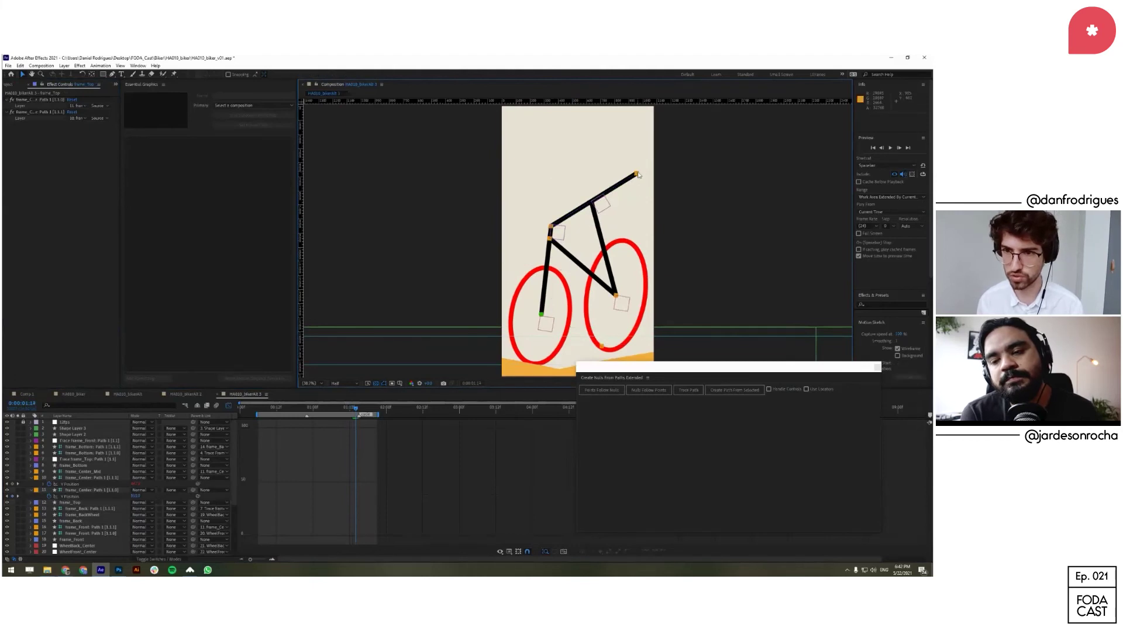
pyautogui.click(566, 224)
pyautogui.moveTo(638, 175); pyautogui.dragTo(592, 159)
pyautogui.moveTo(550, 228); pyautogui.dragTo(543, 206)
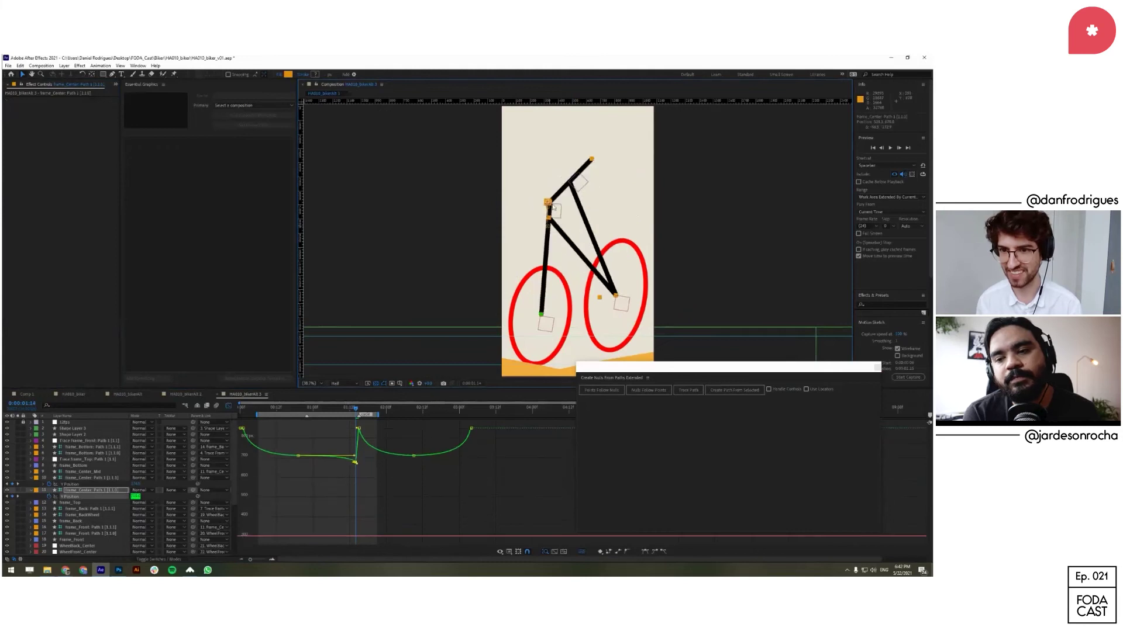
pyautogui.moveTo(639, 260); pyautogui.dragTo(630, 192)
pyautogui.moveTo(557, 318); pyautogui.dragTo(647, 270)
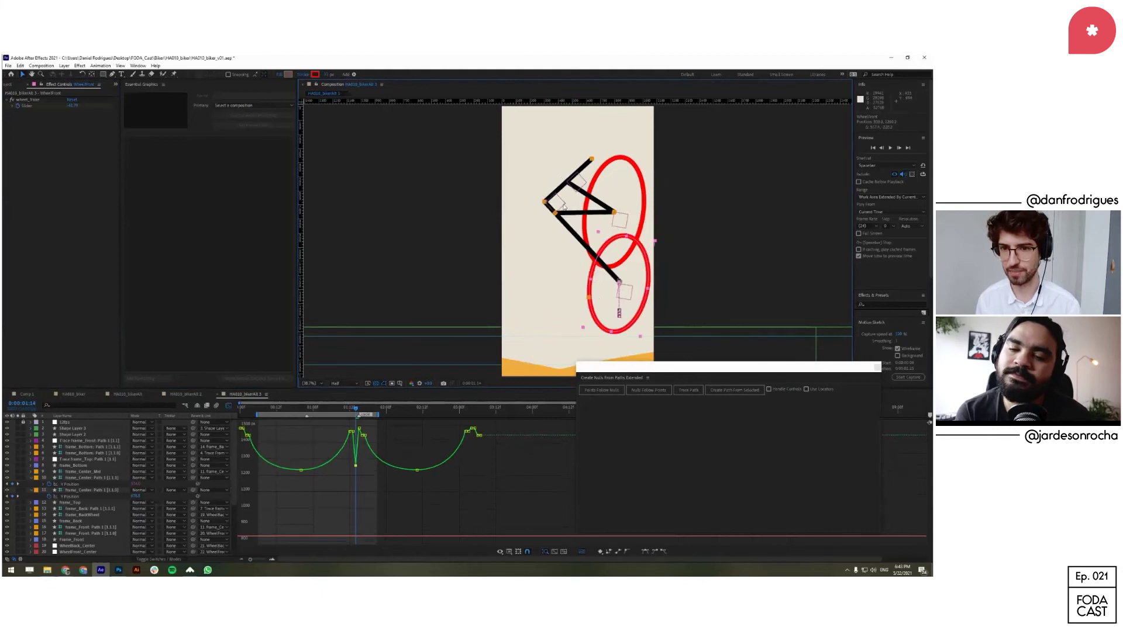
# Step: Try shifting the frame joints with the Trace Path Progress of the Trace Frame_Front and Trace Frame_Top nulls, then try moving the frame points
pyautogui.click(564, 207)
pyautogui.moveTo(71, 106); pyautogui.dragTo(66, 106)
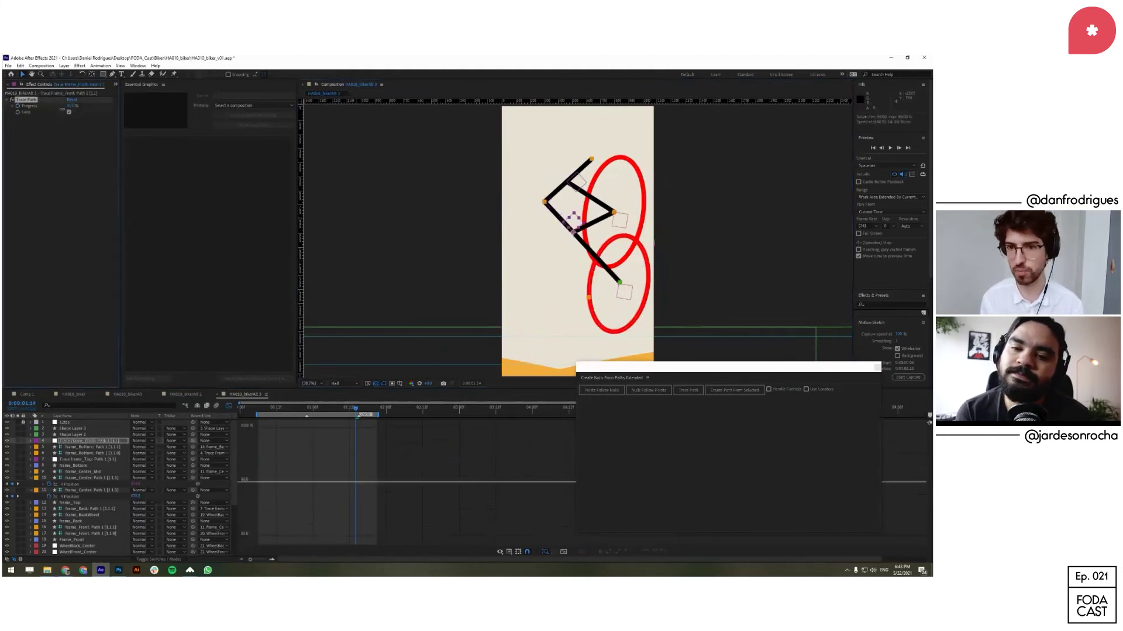
pyautogui.click(584, 186)
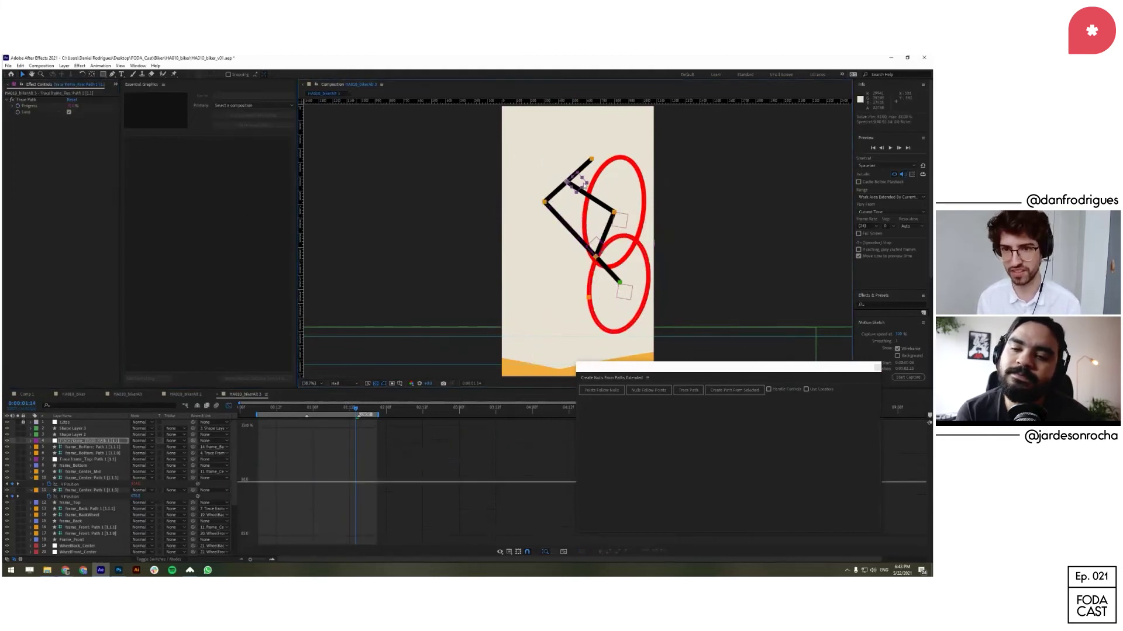
pyautogui.moveTo(73, 105); pyautogui.dragTo(87, 105)
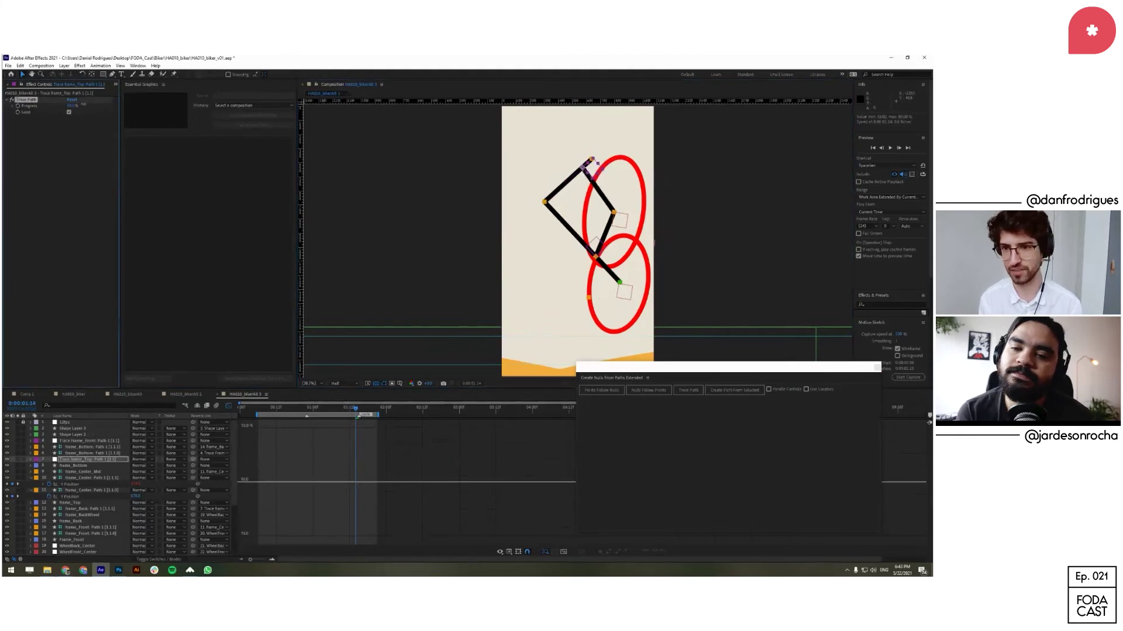
pyautogui.moveTo(544, 202); pyautogui.dragTo(533, 240)
pyautogui.moveTo(566, 143); pyautogui.dragTo(551, 131)
# Step: Undo all the rig test changes to the frame nulls, wheels and Trace Path Progress values
pyautogui.hotkey('ctrl', 'z')
pyautogui.hotkey('ctrl', 'z')
pyautogui.hotkey('ctrl', 'z')
pyautogui.hotkey('ctrl', 'z')
pyautogui.hotkey('ctrl', 'z')
pyautogui.hotkey('ctrl', 'z')
pyautogui.hotkey('ctrl', 'z')
pyautogui.hotkey('ctrl', 'z')
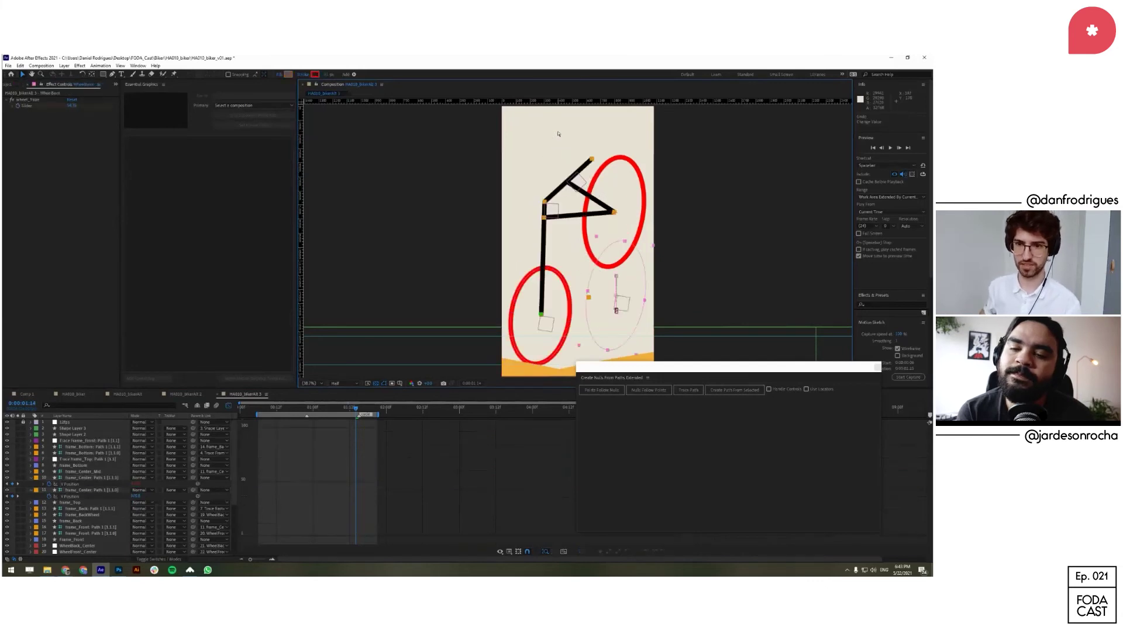
pyautogui.hotkey('ctrl', 'z')
pyautogui.hotkey('ctrl', 'z')
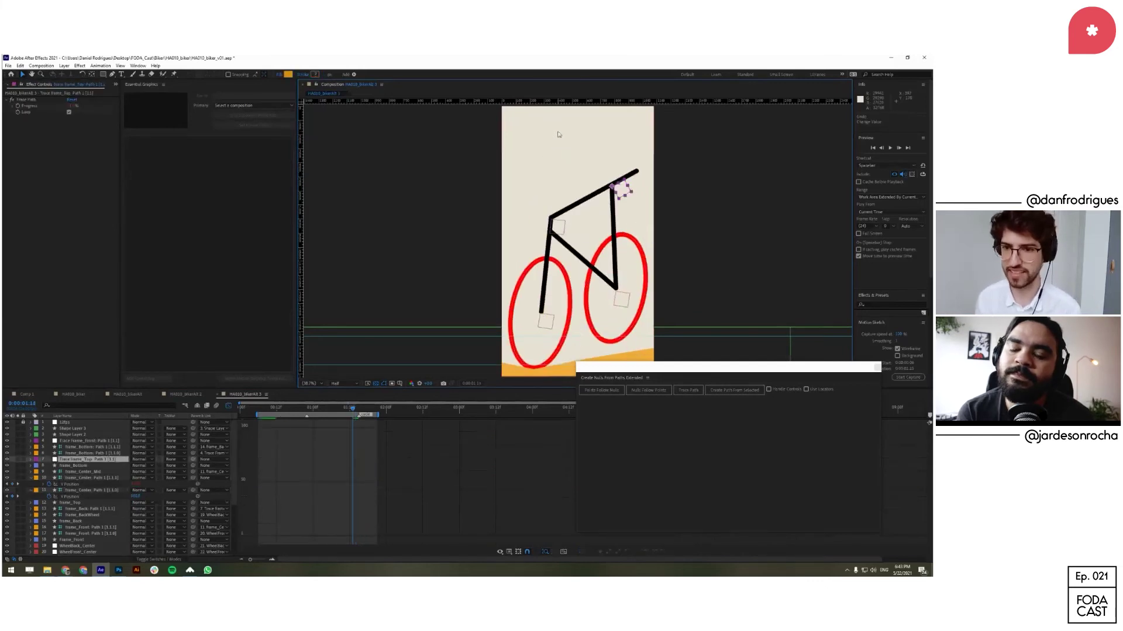
pyautogui.hotkey('ctrl', 'z')
pyautogui.hotkey('ctrl', 'z')
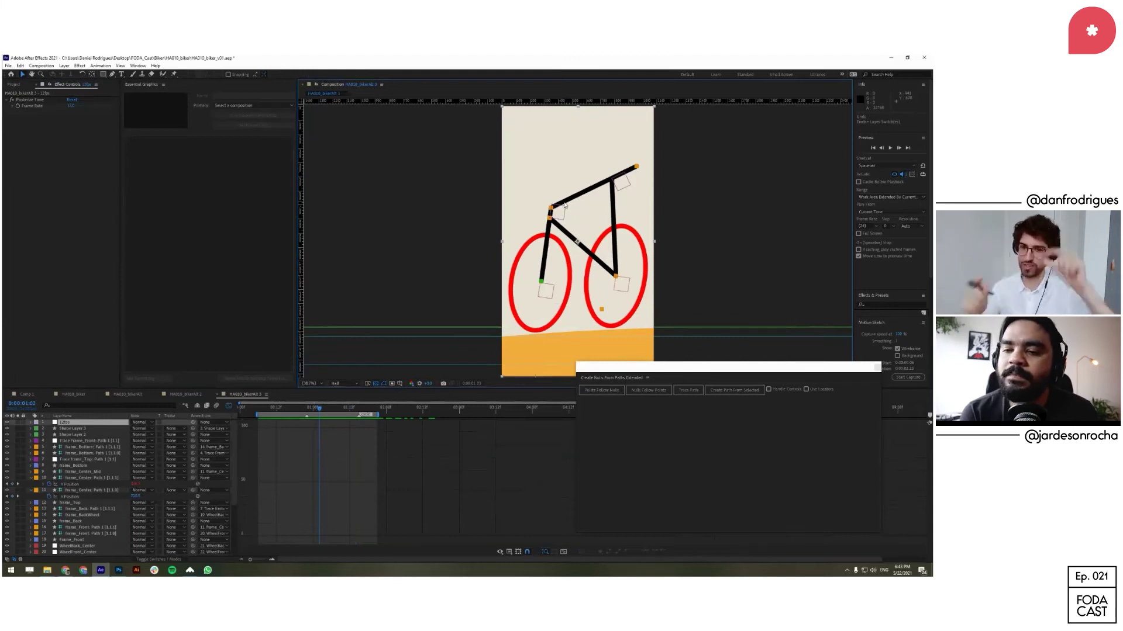
# Step: Move the playhead to 0:00:00:14 and leave the graph editor to show the keyframes of WheelBack and WheelFront
pyautogui.moveTo(312, 410); pyautogui.dragTo(282, 415)
pyautogui.click(229, 405)
pyautogui.scroll(-5, 129, 494)
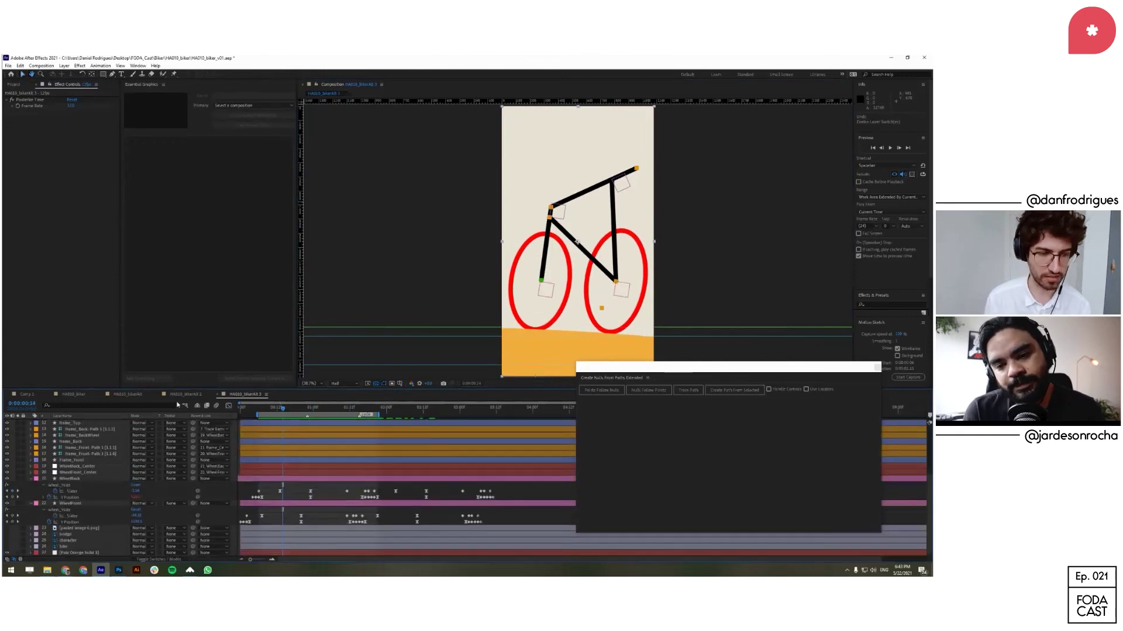
# Step: Open HA010_biker_v02 from the HA010_biker folder in File Explorer, maximize After Effects and preview the biker animation
pyautogui.click(47, 570)
pyautogui.doubleClick(157, 269)
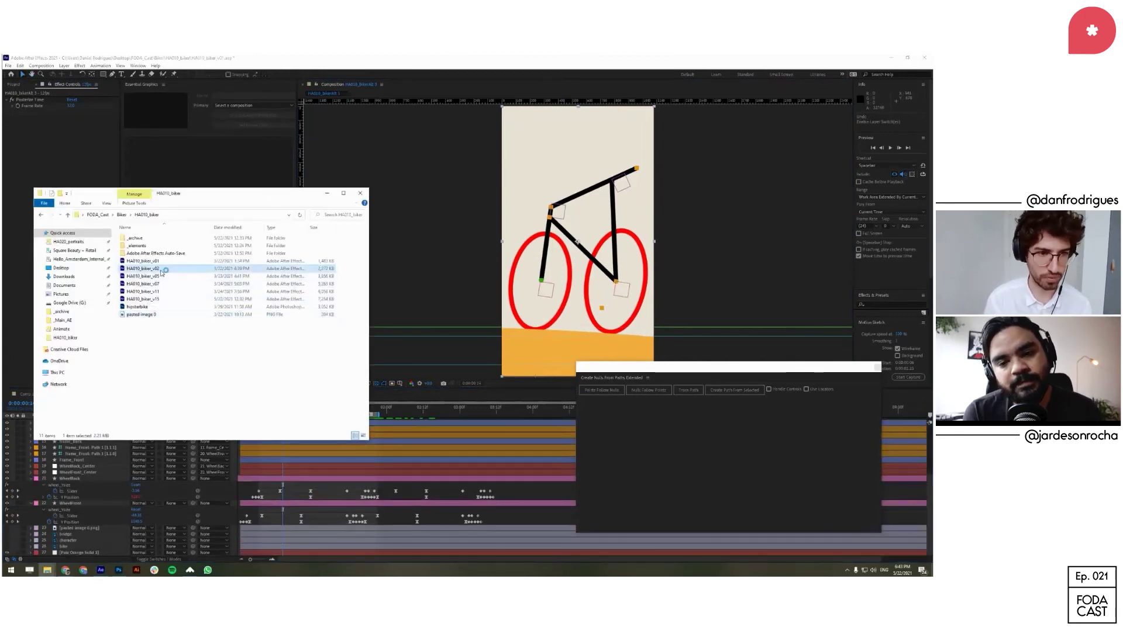
pyautogui.click(494, 326)
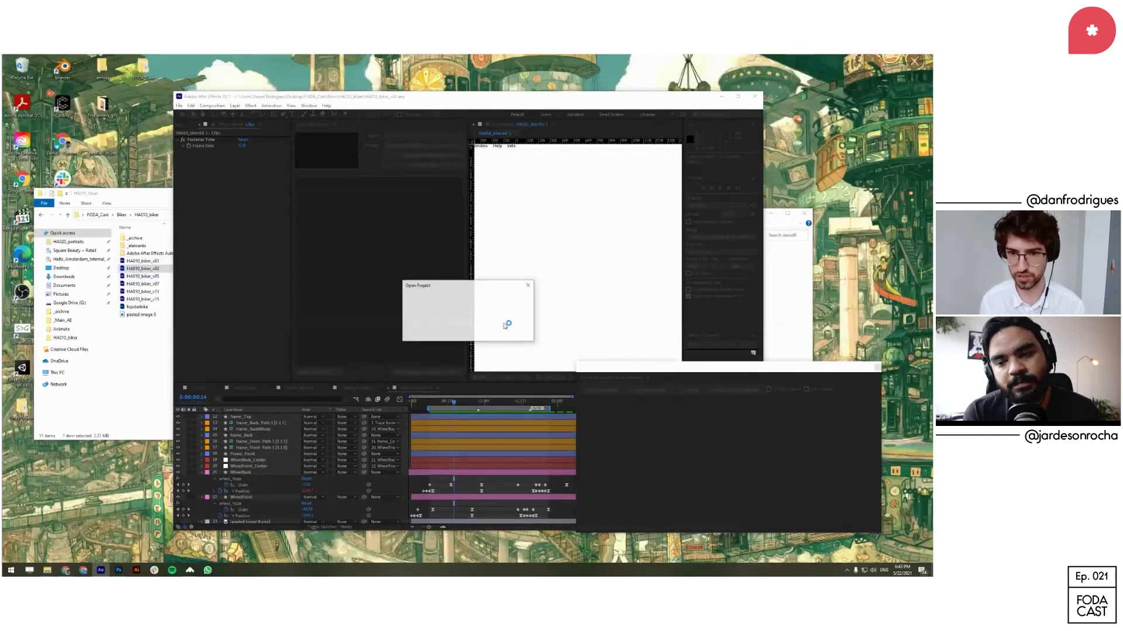
pyautogui.click(738, 97)
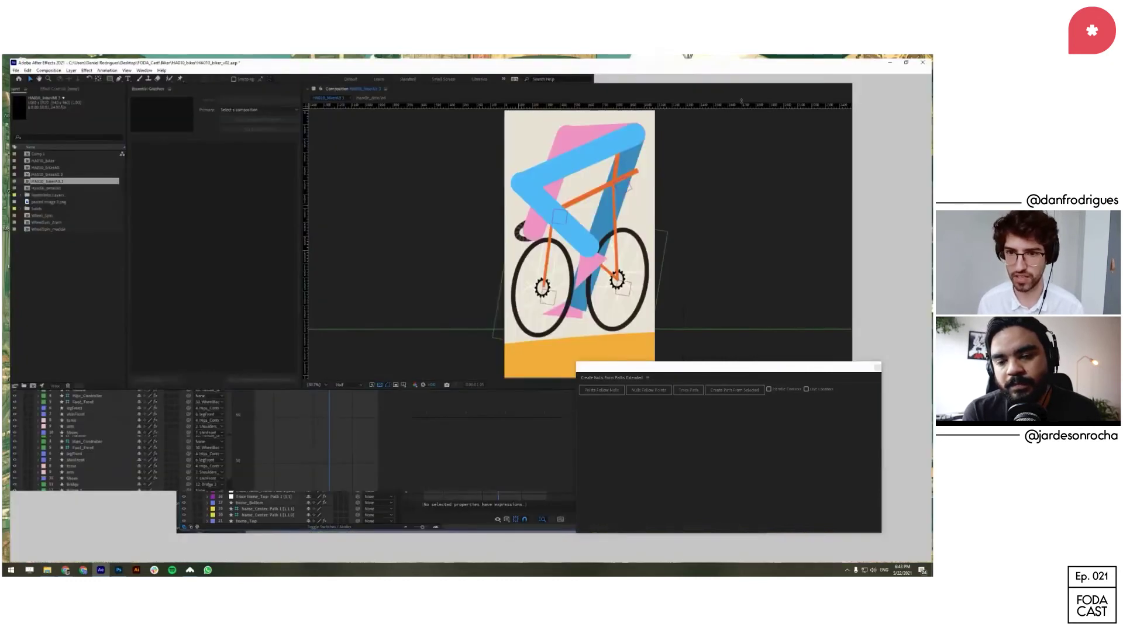
pyautogui.press('space')
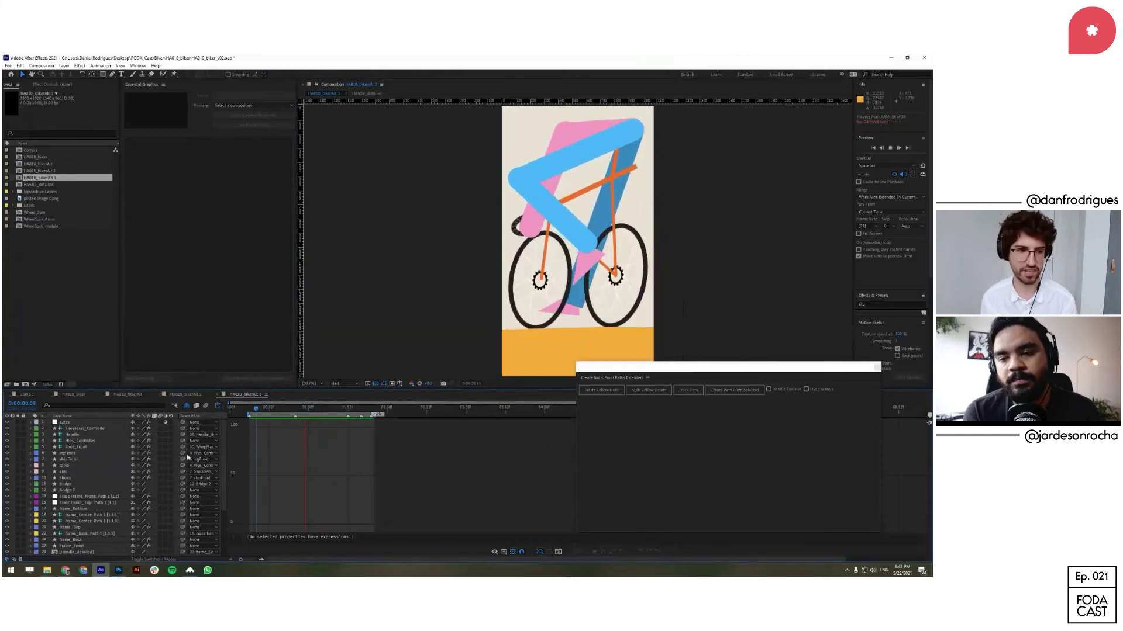
pyautogui.press('space')
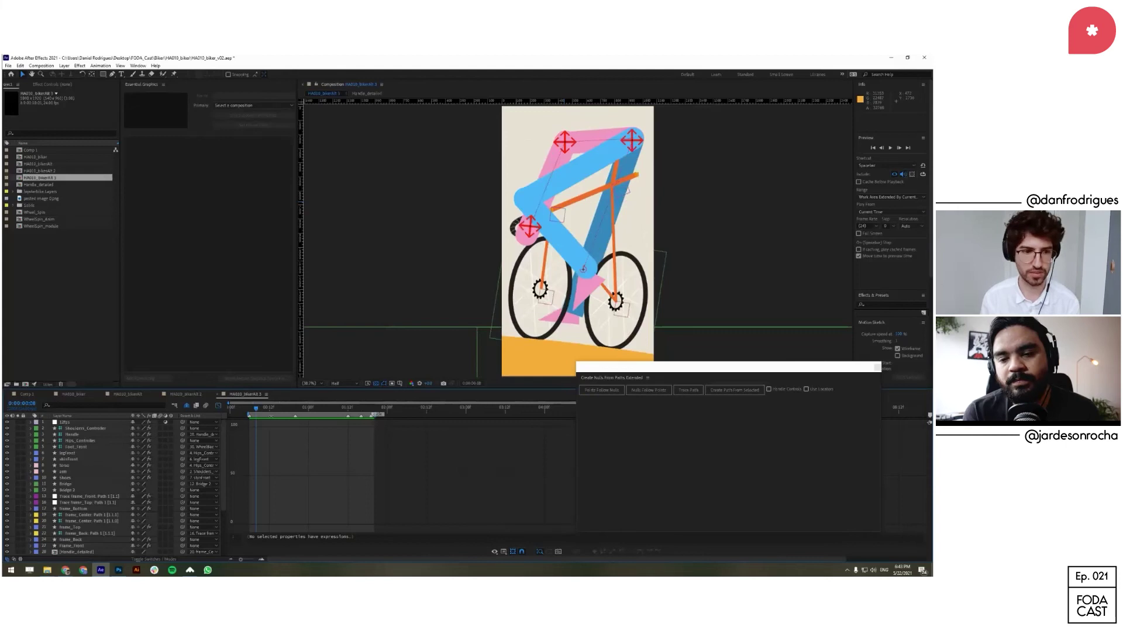
# Step: Stop the preview, lock the first layer of the composition and select the hips, shoulders and handle controllers in the viewer
pyautogui.press('space')
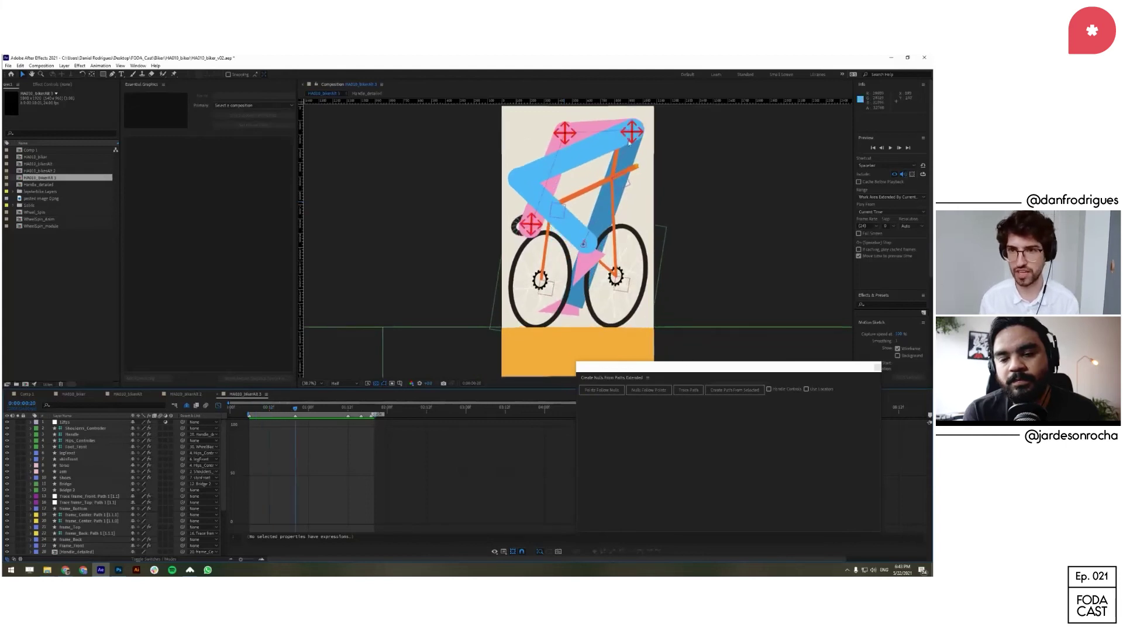
pyautogui.click(638, 137)
pyautogui.click(684, 152)
pyautogui.click(24, 422)
pyautogui.click(635, 136)
pyautogui.click(564, 134)
pyautogui.click(531, 225)
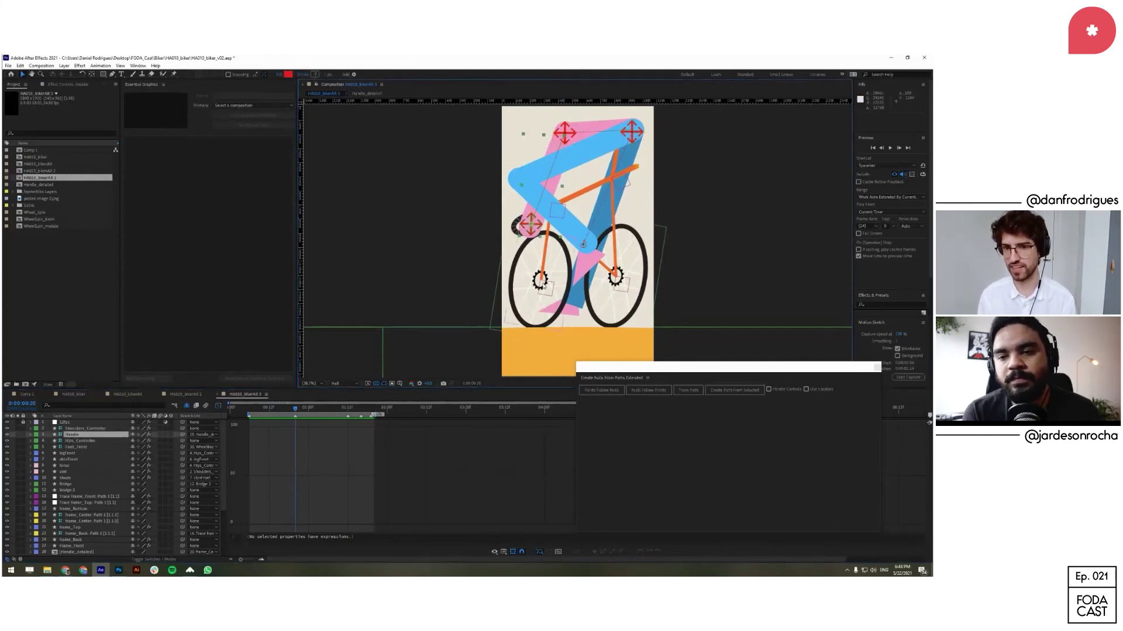
# Step: Try moving the Foot_Front controller at an earlier frame and examine the front and back wheel centres
pyautogui.moveTo(294, 412); pyautogui.dragTo(276, 412)
pyautogui.click(560, 277)
pyautogui.moveTo(561, 276); pyautogui.dragTo(589, 249)
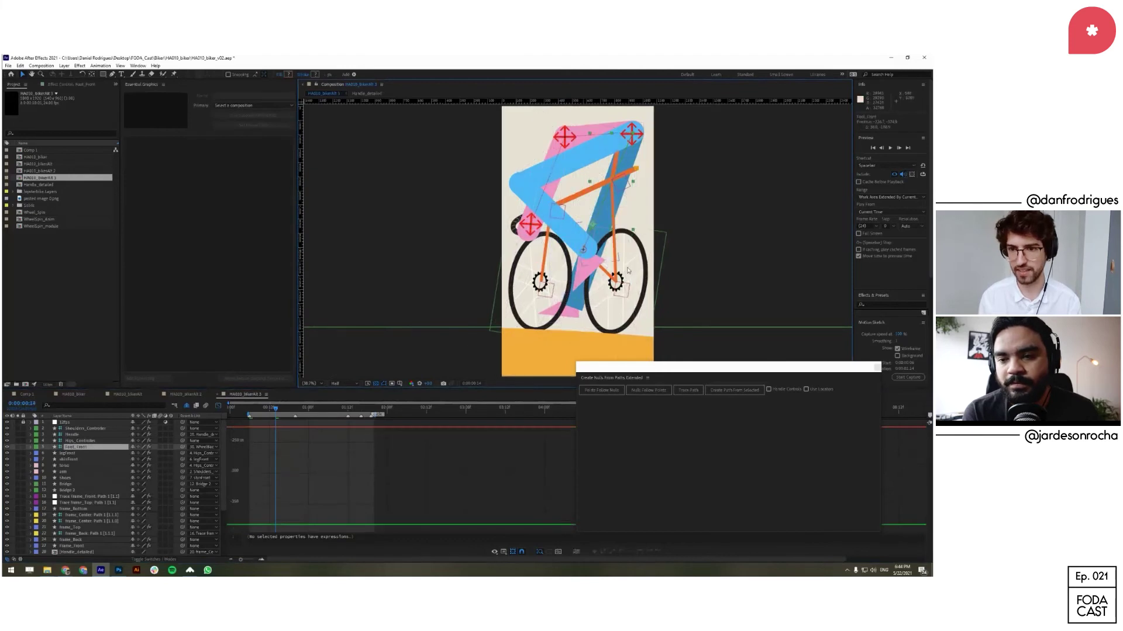
pyautogui.click(615, 311)
pyautogui.click(540, 313)
# Step: Open HA010_biker_v05 from the HA010_biker folder in File Explorer, maximize After Effects and preview the Character composition
pyautogui.hotkey('alt', 'Tab')
pyautogui.click(178, 279)
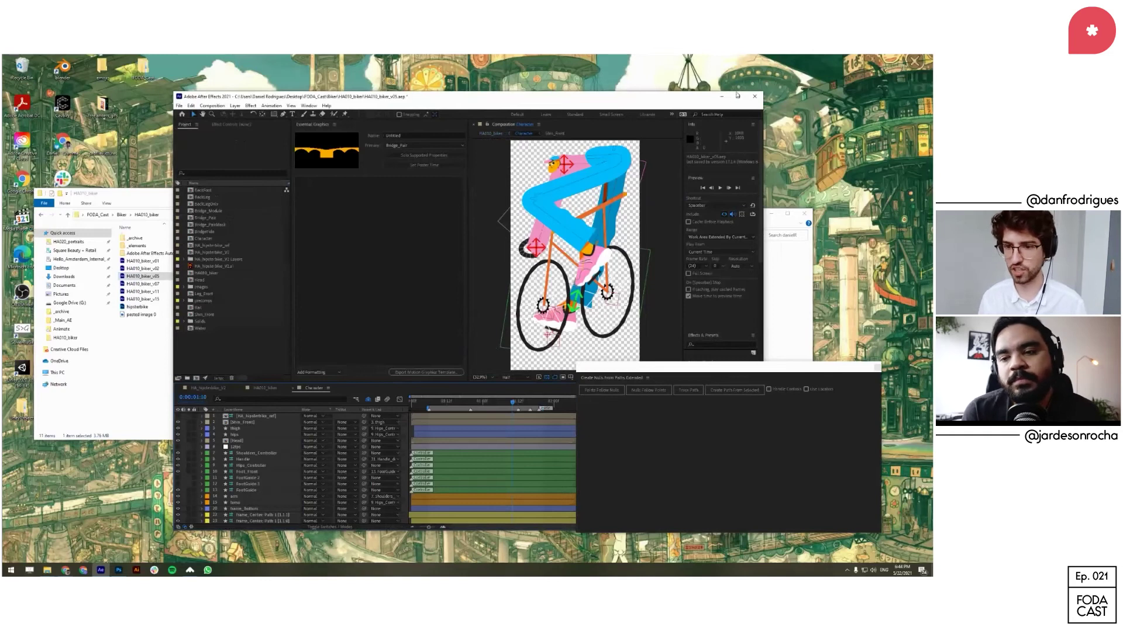
pyautogui.click(738, 95)
pyautogui.press('space')
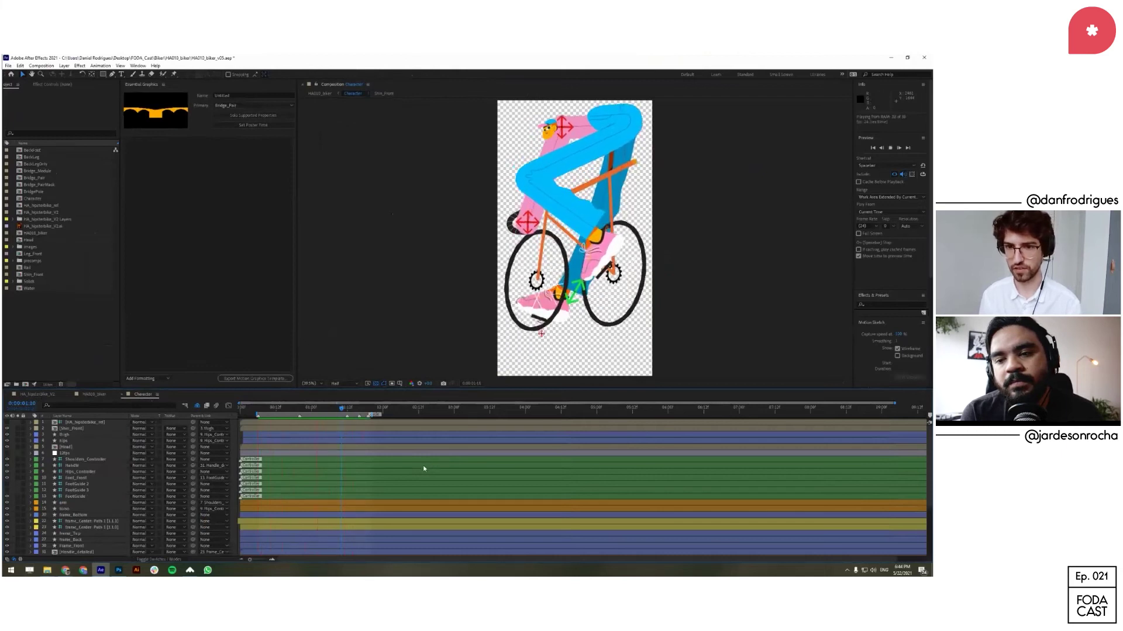
# Step: Preview the HA010_biker composition and inspect its Water, Character, Bridge_Pair and Bridge_PairMask layers
pyautogui.click(185, 407)
pyautogui.click(143, 404)
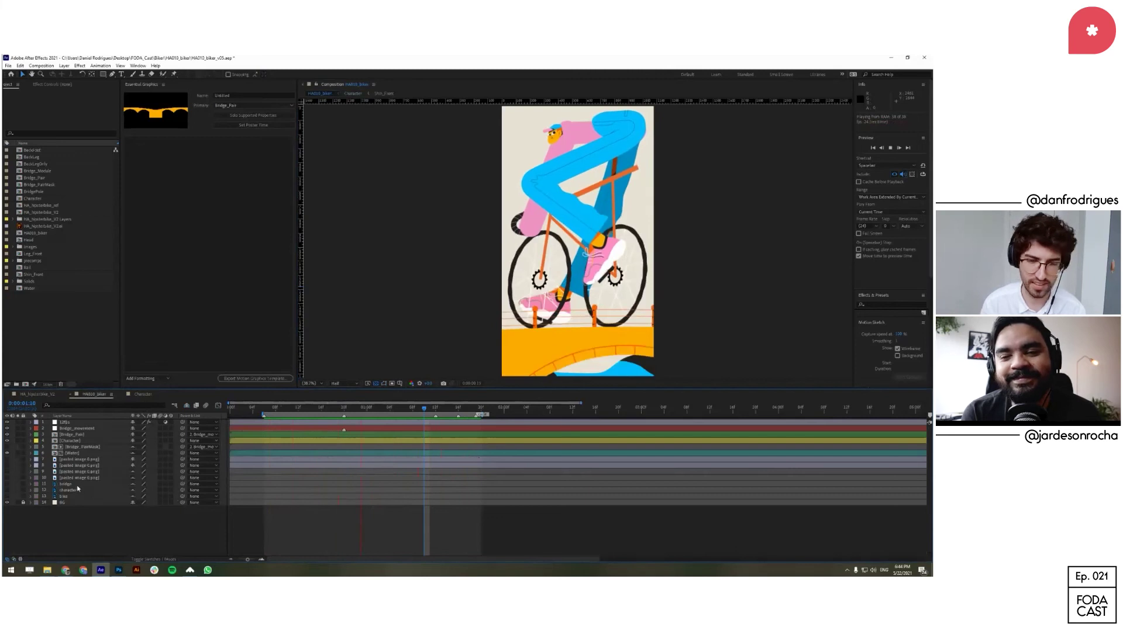
pyautogui.press('space')
pyautogui.click(74, 453)
pyautogui.click(77, 442)
pyautogui.click(80, 436)
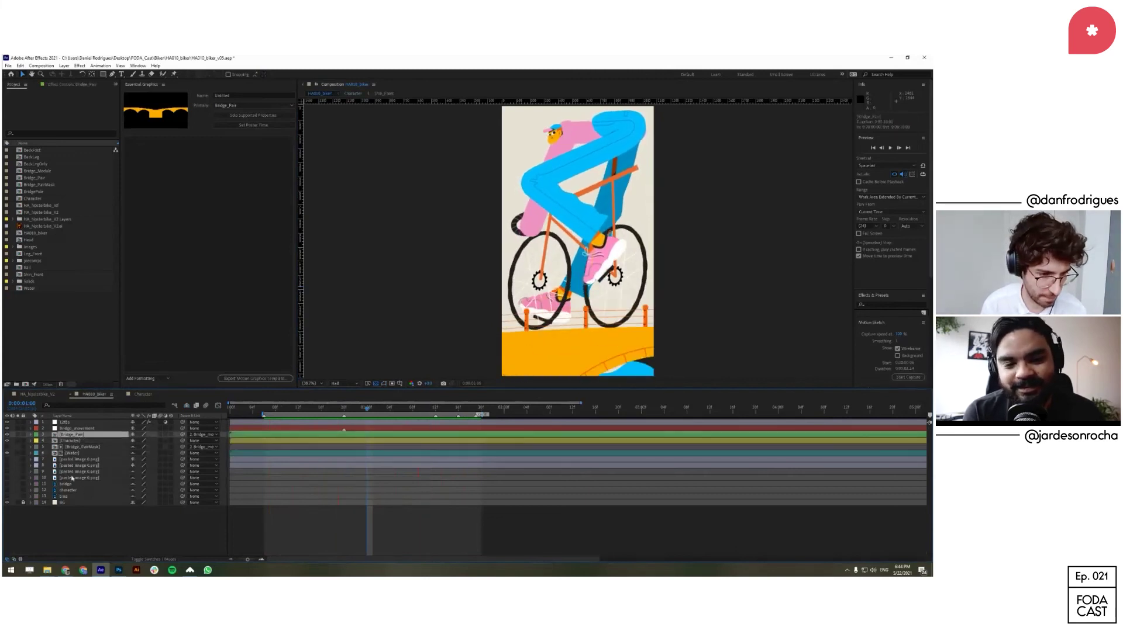
pyautogui.doubleClick(78, 448)
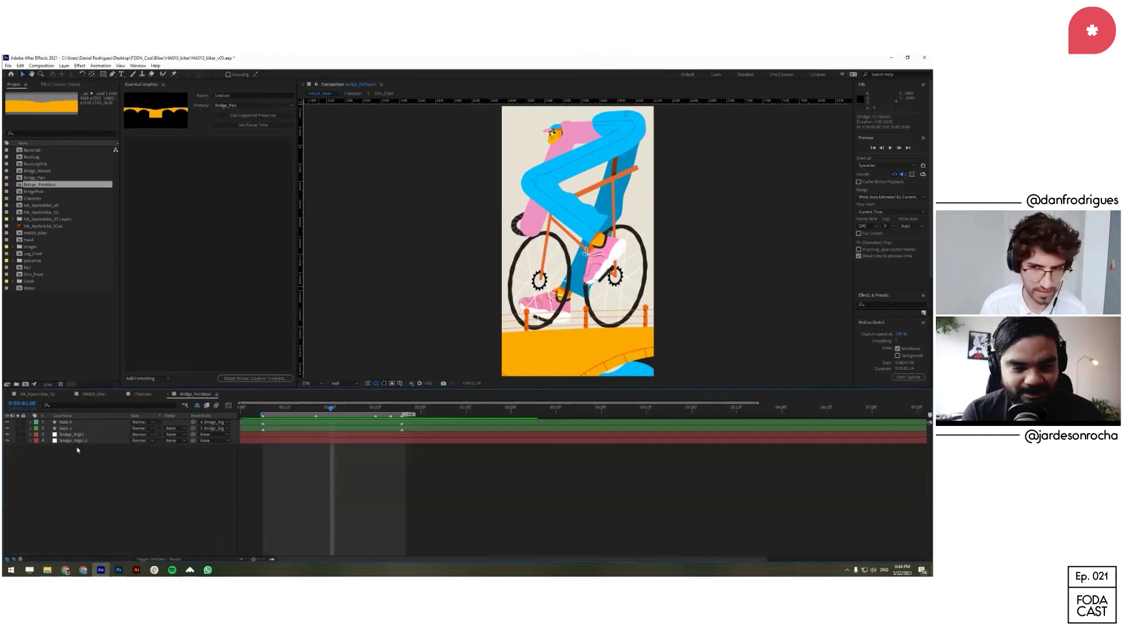
pyautogui.hotkey('ctrl', 'w')
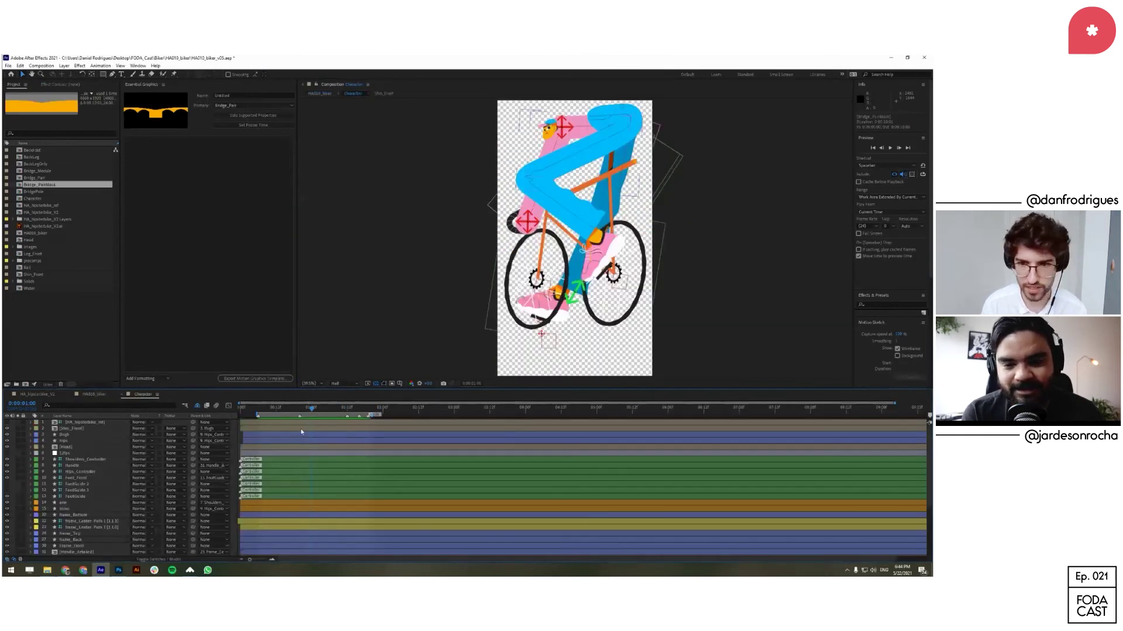
# Step: Examine the wheel and back leg layers of the Character composition and look inside the Handle_detailed precomp
pyautogui.click(523, 282)
pyautogui.scroll(-5, 105, 508)
pyautogui.click(75, 541)
pyautogui.click(78, 504)
pyautogui.click(78, 510)
pyautogui.click(80, 541)
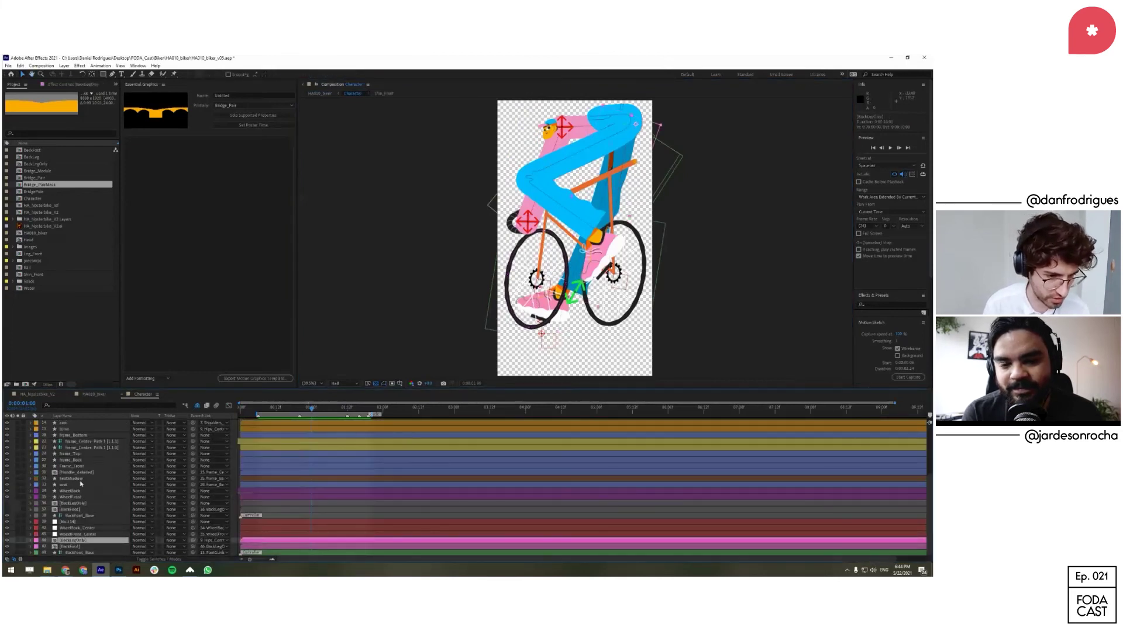
pyautogui.doubleClick(84, 474)
pyautogui.hotkey('ctrl', 'r')
pyautogui.hotkey('ctrl', 'w')
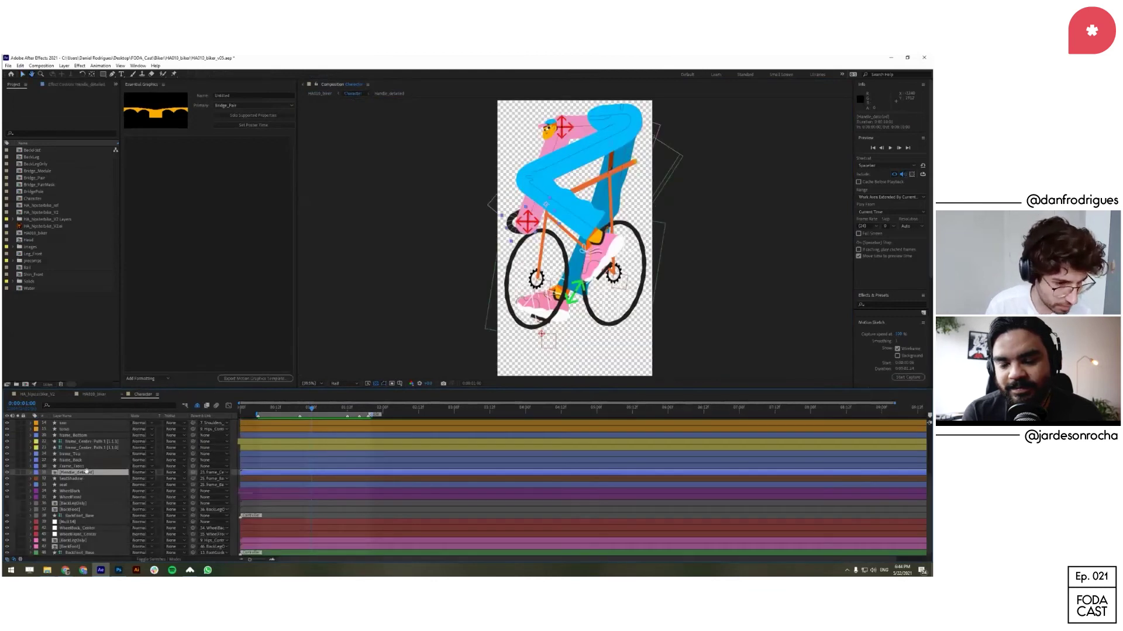
# Step: Reveal the shy layers of the Character composition and open the front wheel's Wheel_Spin precomp
pyautogui.click(197, 406)
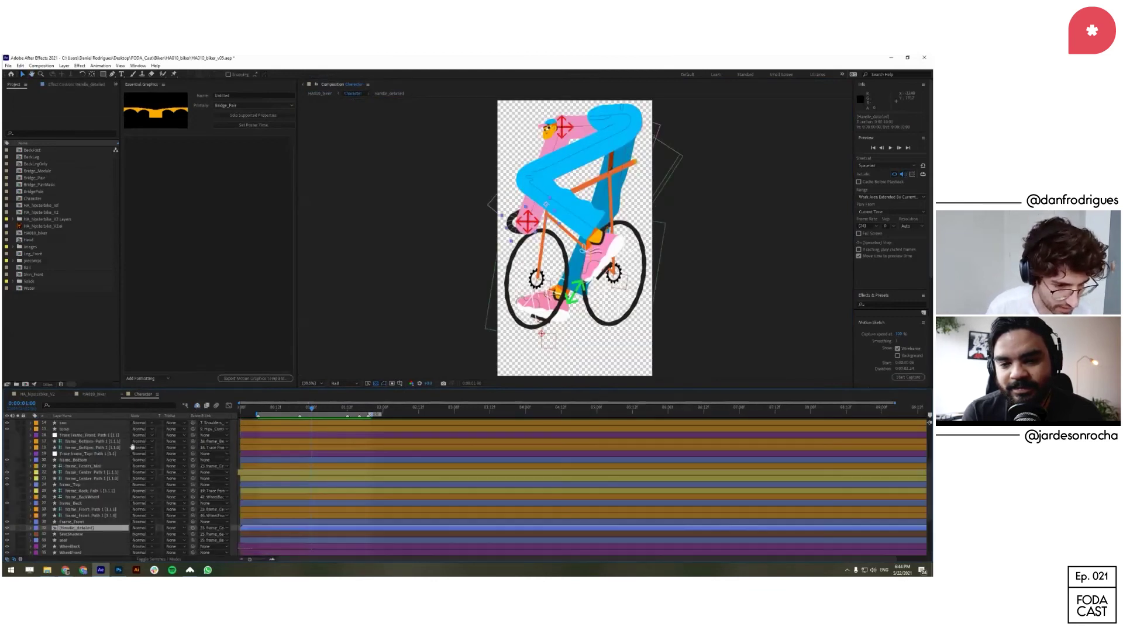
pyautogui.scroll(-5, 100, 514)
pyautogui.doubleClick(80, 529)
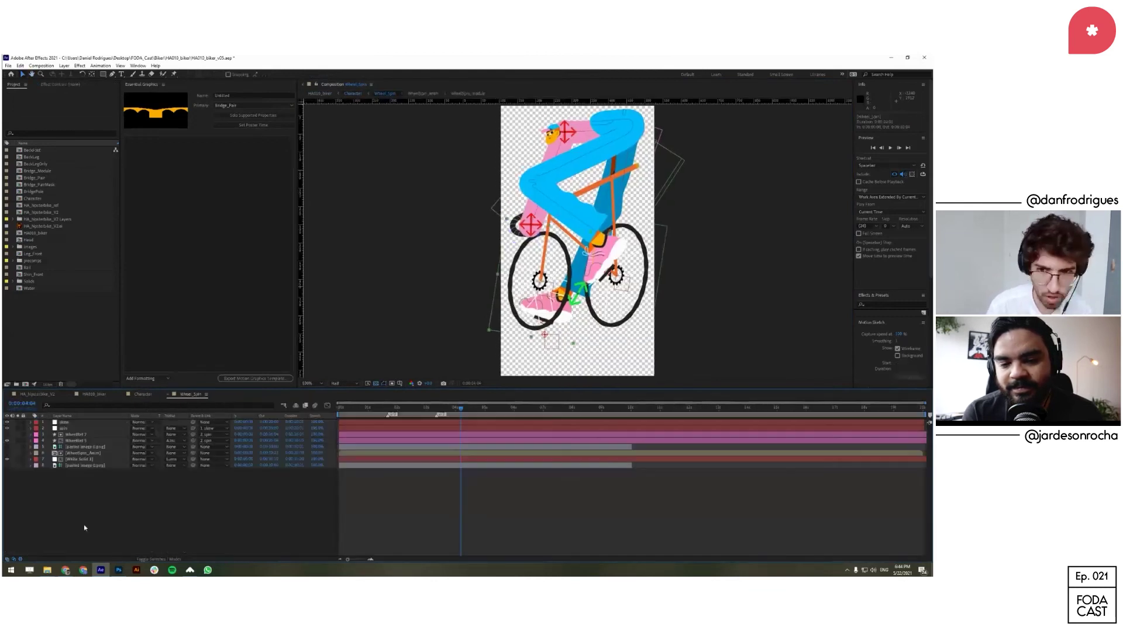
pyautogui.press('space')
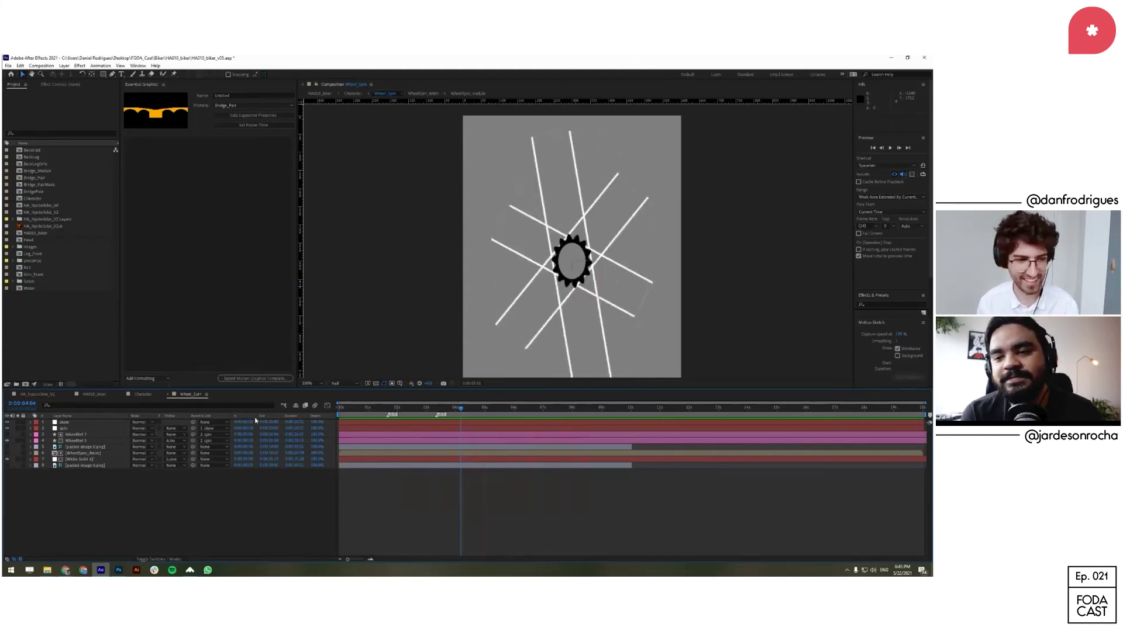
# Step: Open the nested WheelSpin_Anim and WheelSpin_module precomps and preview the single spoke pair's animation
pyautogui.doubleClick(80, 454)
pyautogui.doubleClick(85, 429)
pyautogui.press('space')
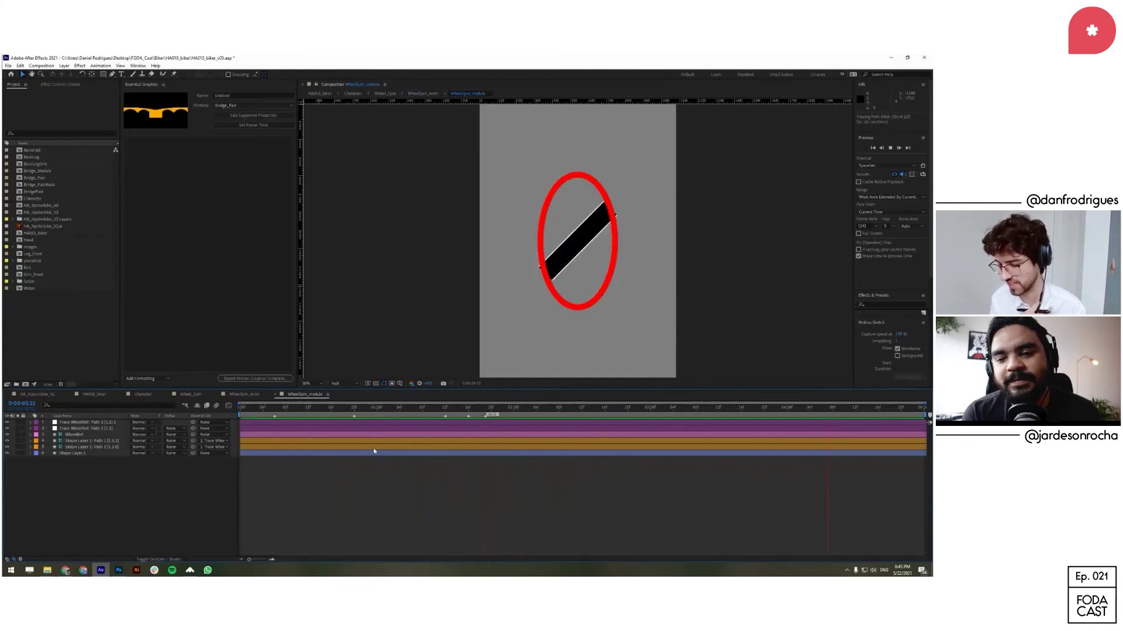
# Step: Try a different Trace Path Progress on the second Trace WheelRef null, undo it and return to WheelSpin_Anim
pyautogui.click(545, 435)
pyautogui.click(549, 429)
pyautogui.press('F3')
pyautogui.moveTo(71, 106)
pyautogui.mouseDown()
pyautogui.moveTo(98, 106)
pyautogui.moveTo(53, 106)
pyautogui.moveTo(90, 112)
pyautogui.moveTo(76, 114)
pyautogui.mouseUp()
pyautogui.hotkey('ctrl', 'z')
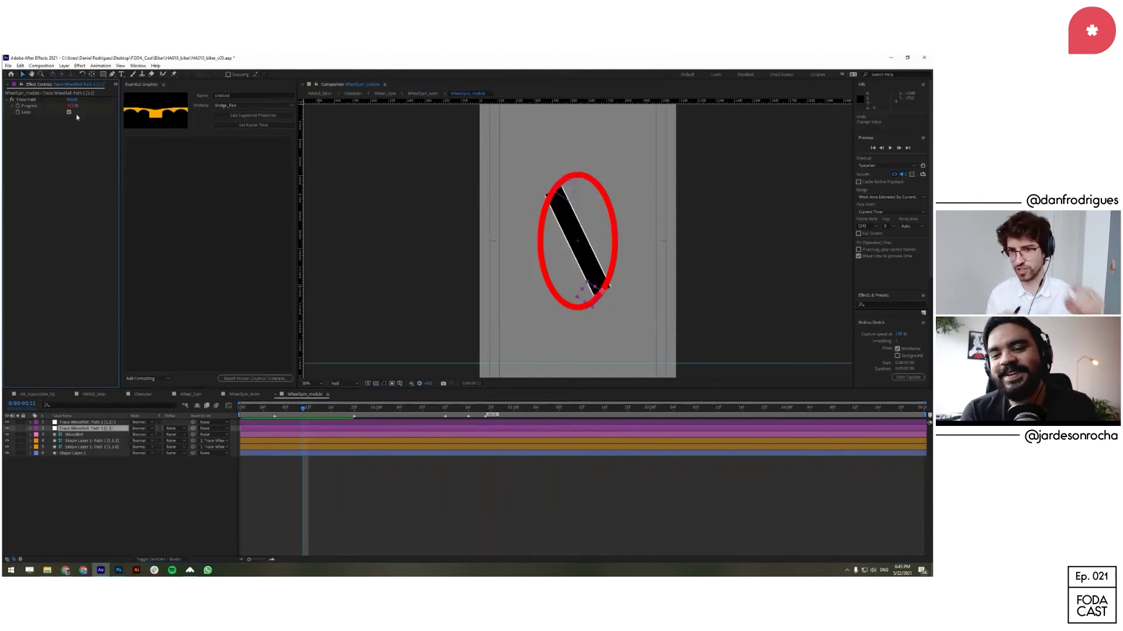
pyautogui.hotkey('ctrl', 'w')
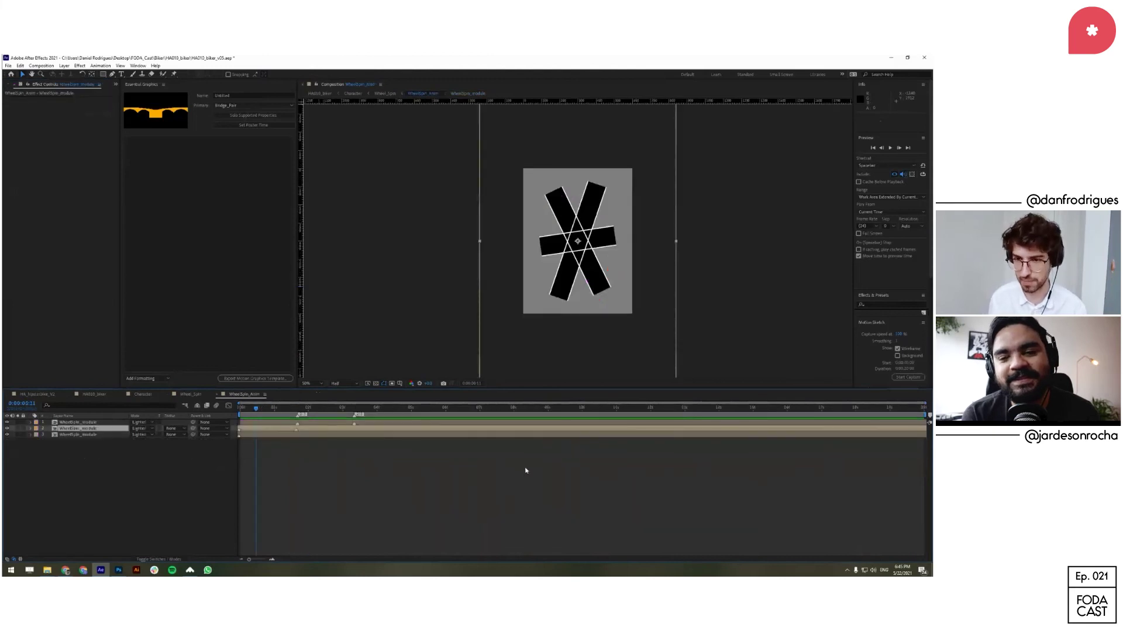
# Step: Enlarge the viewer and examine how the spoke lines of WheelSpin_Anim cross at different frames
pyautogui.moveTo(259, 409); pyautogui.dragTo(287, 409)
pyautogui.scroll(2, 576, 241)
pyautogui.scroll(2, 575, 241)
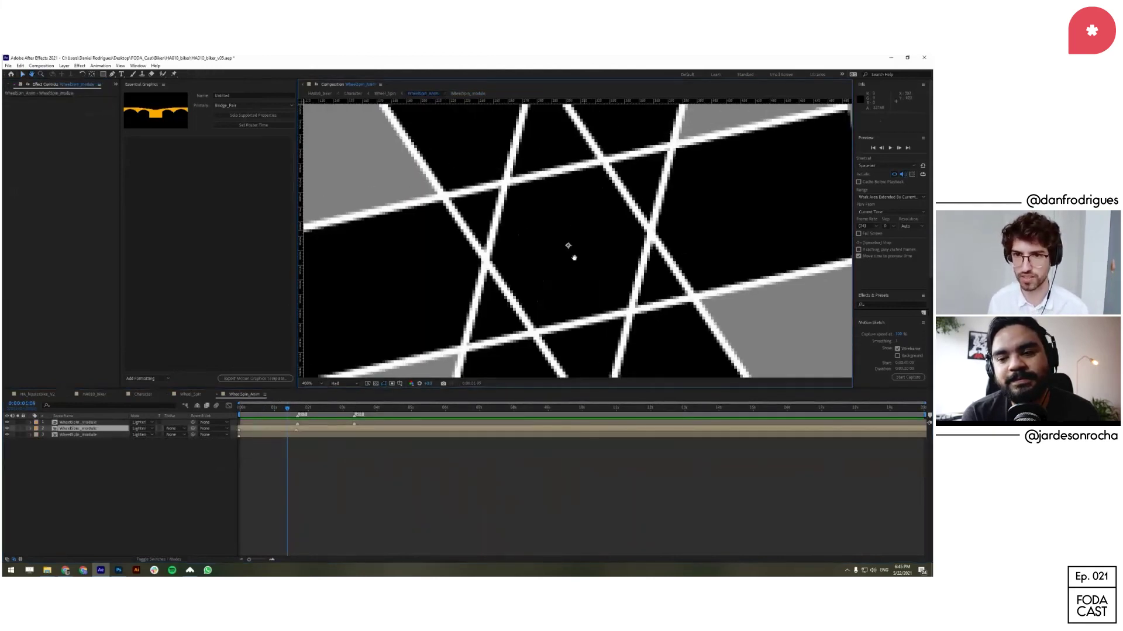
pyautogui.moveTo(571, 250); pyautogui.dragTo(571, 256)
pyautogui.moveTo(576, 389); pyautogui.dragTo(581, 466)
pyautogui.moveTo(604, 390); pyautogui.dragTo(603, 389)
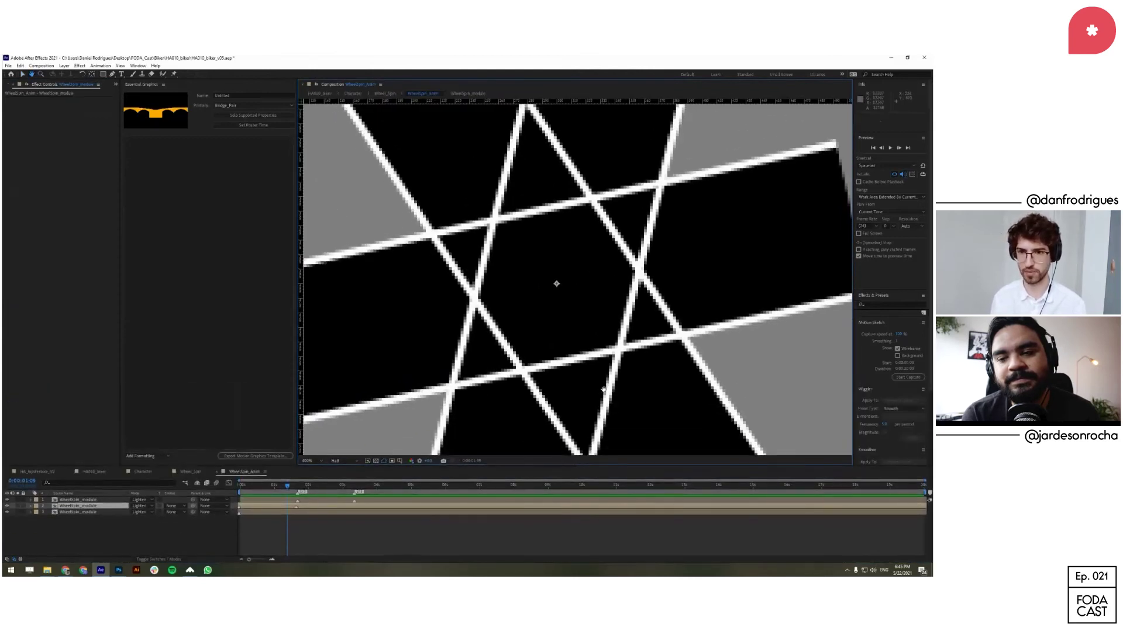
pyautogui.moveTo(287, 486)
pyautogui.mouseDown()
pyautogui.moveTo(271, 485)
pyautogui.moveTo(283, 485)
pyautogui.mouseUp()
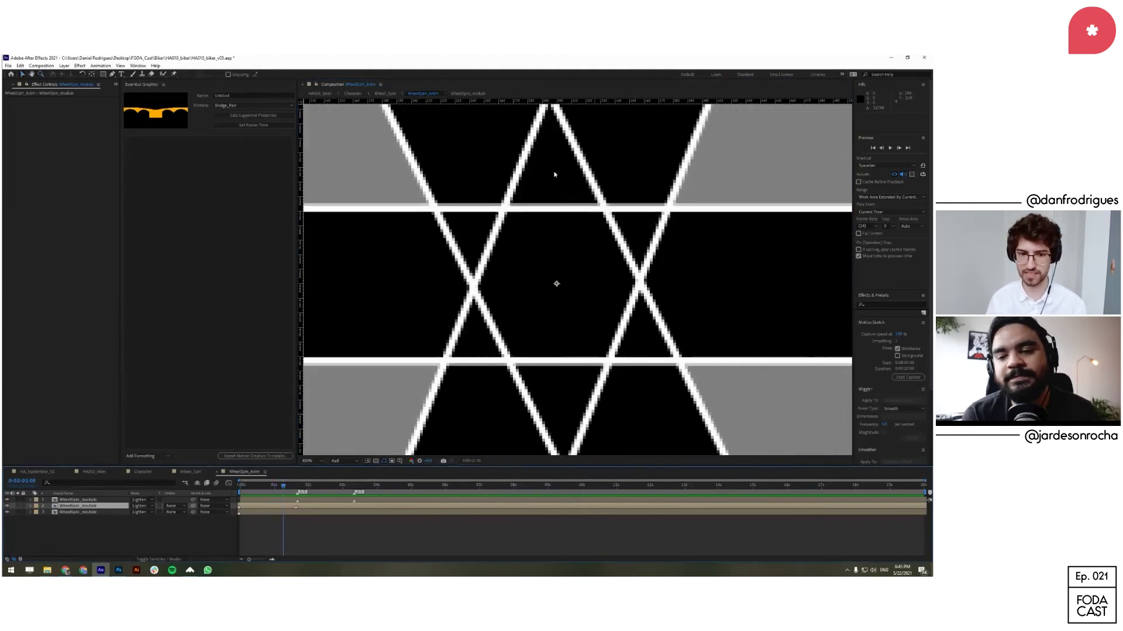
# Step: Raise the viewer's preview resolution and check the crossing spoke lines further along the timeline
pyautogui.click(345, 460)
pyautogui.click(342, 468)
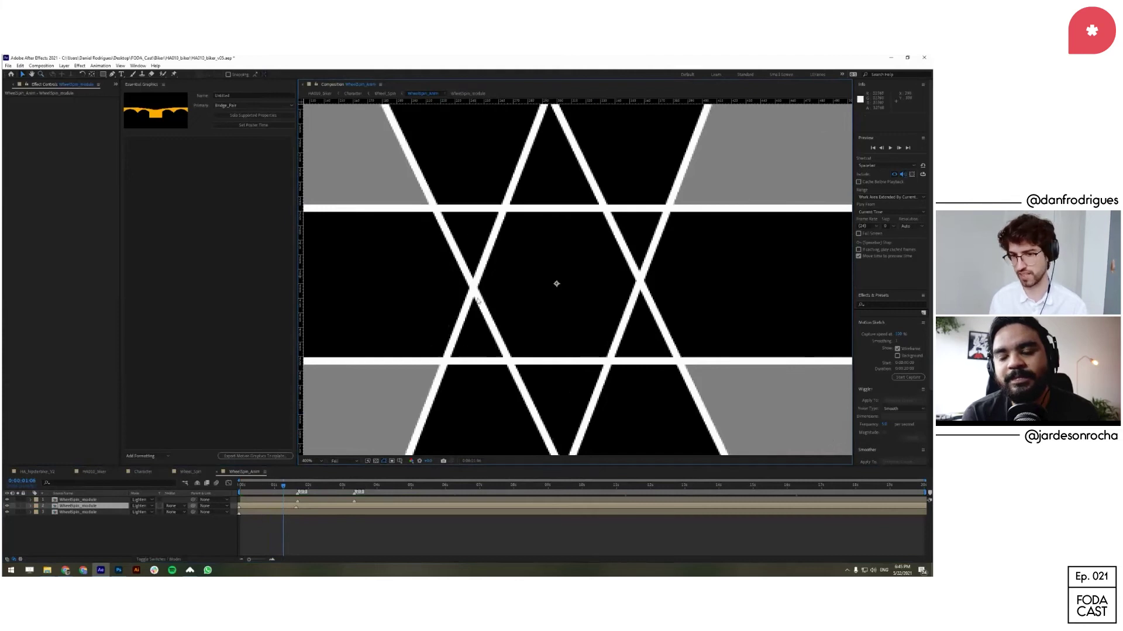
pyautogui.moveTo(290, 488); pyautogui.dragTo(369, 485)
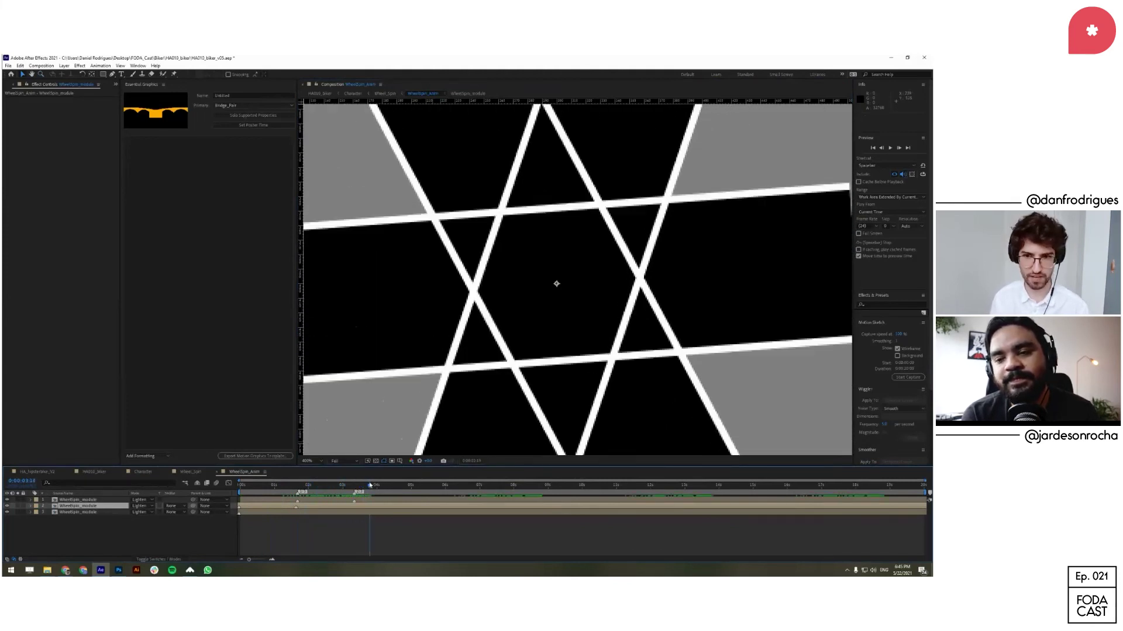
# Step: Return through Wheel_Spin to the Character composition and enlarge the timeline area to show more layers
pyautogui.hotkey('ctrl', 'w')
pyautogui.moveTo(447, 487); pyautogui.dragTo(462, 485)
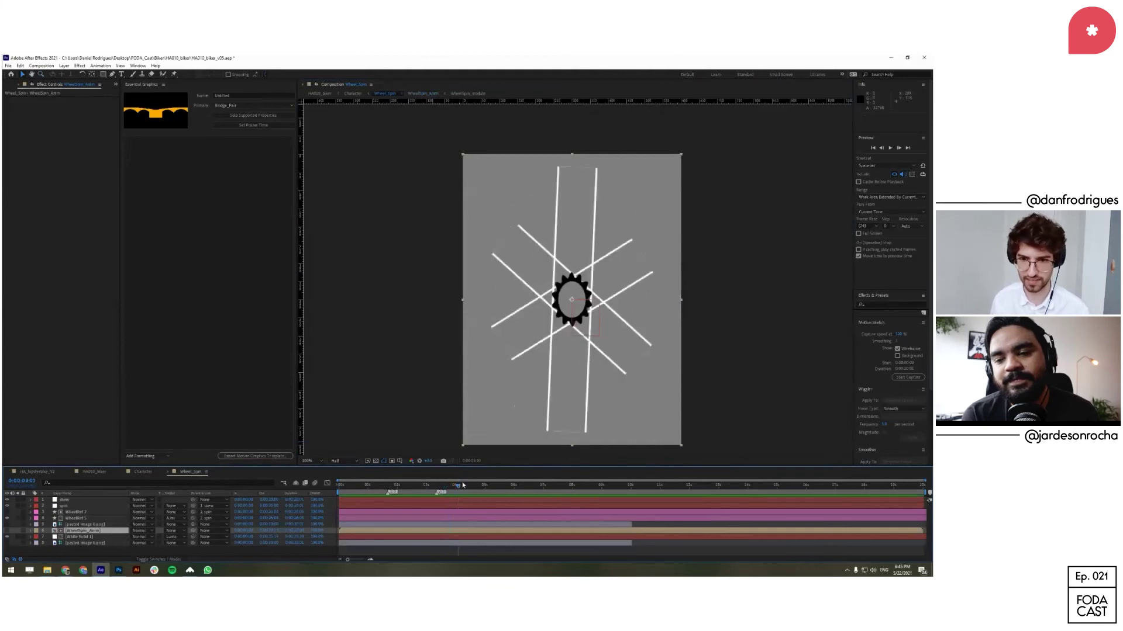
pyautogui.hotkey('ctrl', 'w')
pyautogui.click(384, 462)
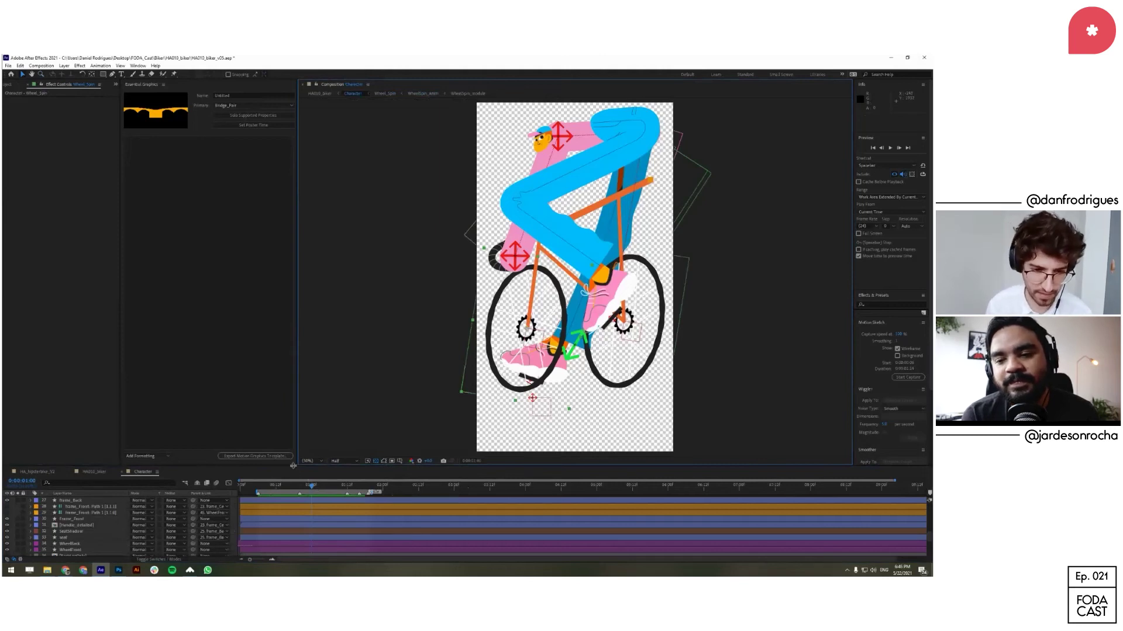
pyautogui.moveTo(293, 466); pyautogui.dragTo(311, 381)
pyautogui.click(333, 369)
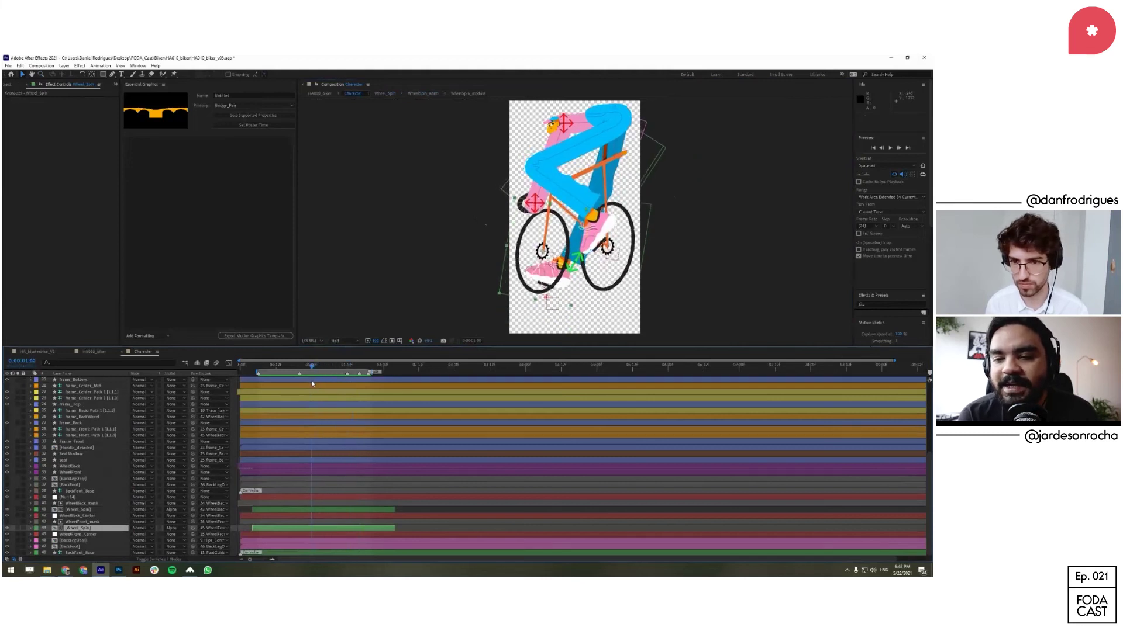
# Step: Open the Wheel_Spin precomp and examine the stroke, taper, wave and transform properties of the visible WheelRef layer
pyautogui.doubleClick(313, 528)
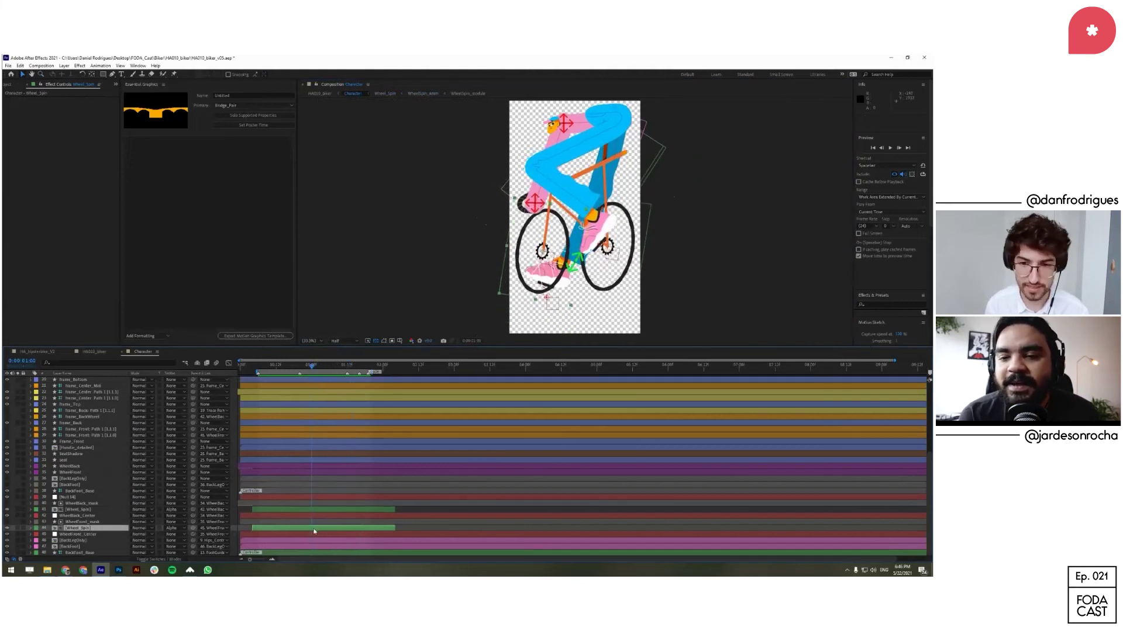
pyautogui.click(75, 392)
pyautogui.click(79, 398)
pyautogui.press('s')
pyautogui.press('s')
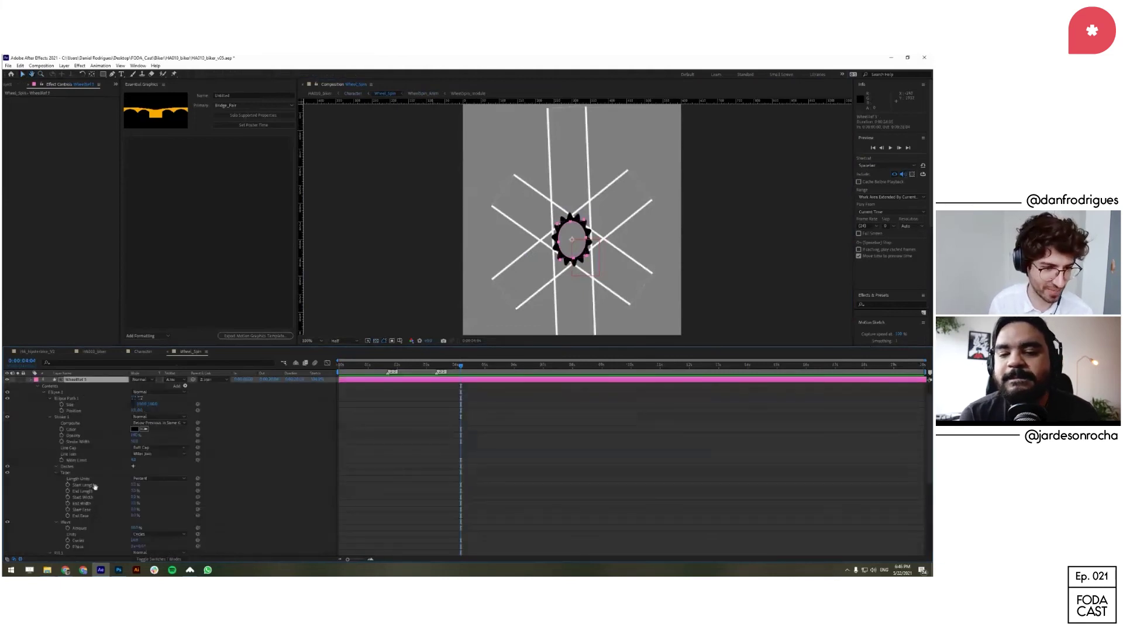
pyautogui.scroll(-3, 103, 446)
pyautogui.scroll(-3, 90, 458)
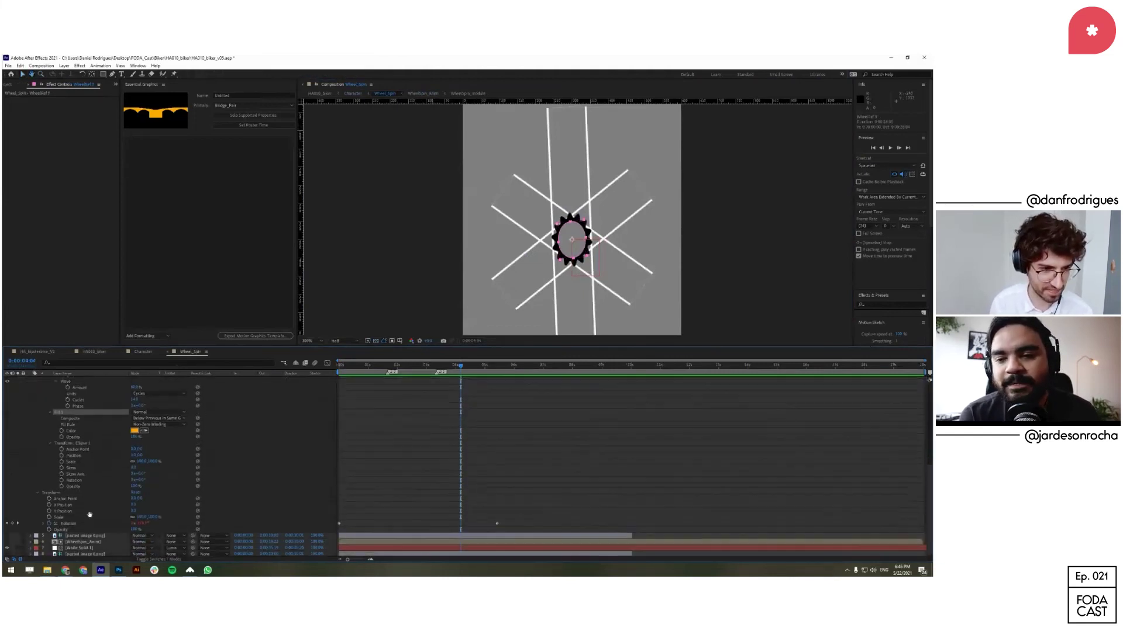
# Step: Try changing a property of the WheelRef layer, undo it and collapse the layer's properties at a slightly later frame
pyautogui.scroll(3, 91, 459)
pyautogui.click(83, 459)
pyautogui.moveTo(83, 465); pyautogui.dragTo(124, 507)
pyautogui.hotkey('ctrl', 'z')
pyautogui.moveTo(459, 366); pyautogui.dragTo(466, 366)
pyautogui.scroll(3, 60, 423)
pyautogui.click(175, 398)
pyautogui.press('u')
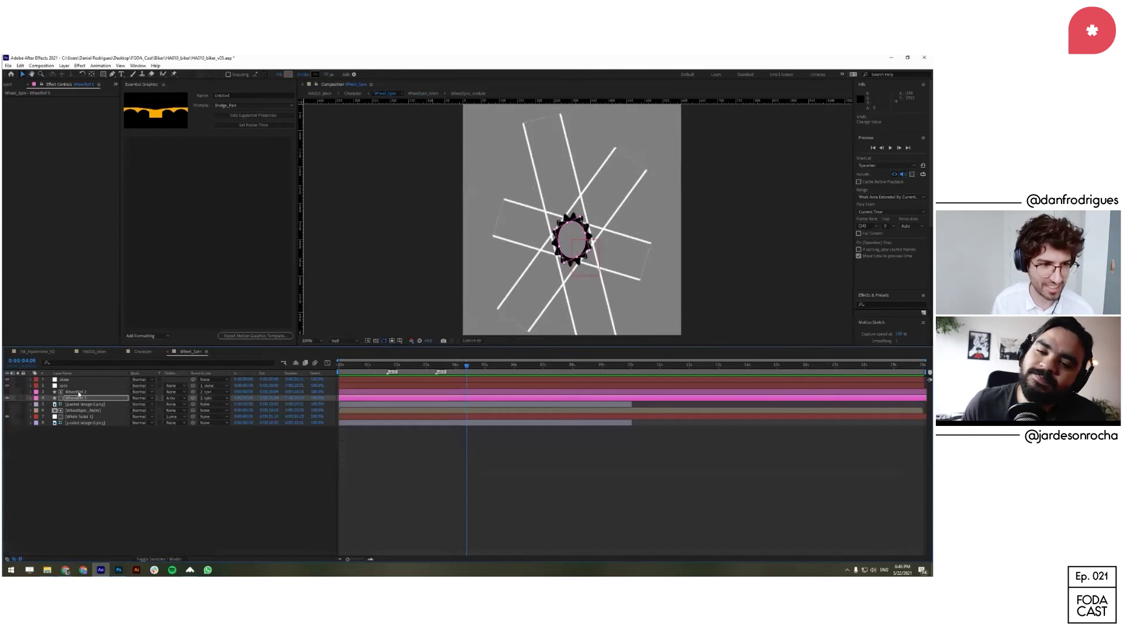
# Step: Show the Scale of the skew null in Wheel_Spin and try stretching the gear vertically with it
pyautogui.click(79, 392)
pyautogui.click(82, 386)
pyautogui.click(91, 380)
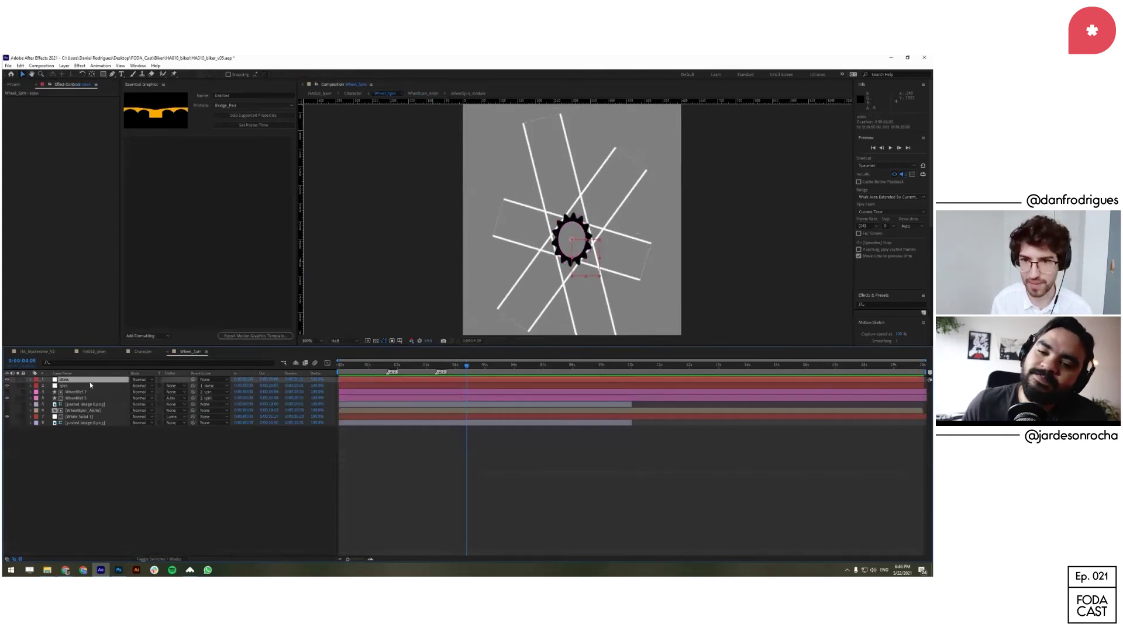
pyautogui.press('s')
pyautogui.moveTo(147, 388); pyautogui.dragTo(224, 380)
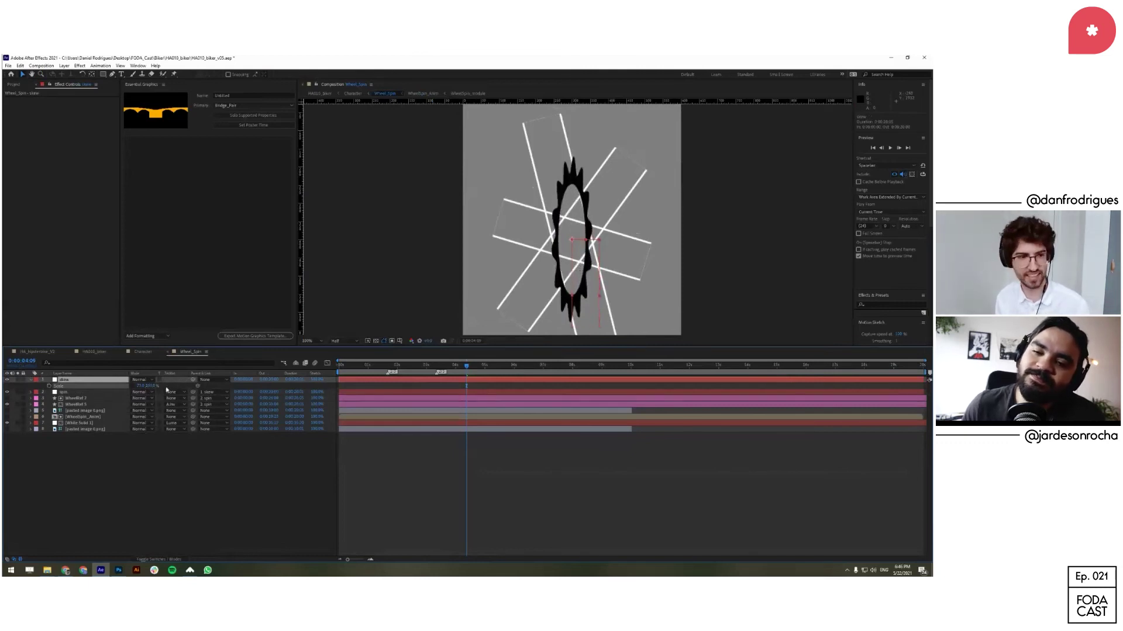
# Step: Try rotating the gear with the Rotation of the spin null and undo the rotation
pyautogui.click(94, 393)
pyautogui.press('r')
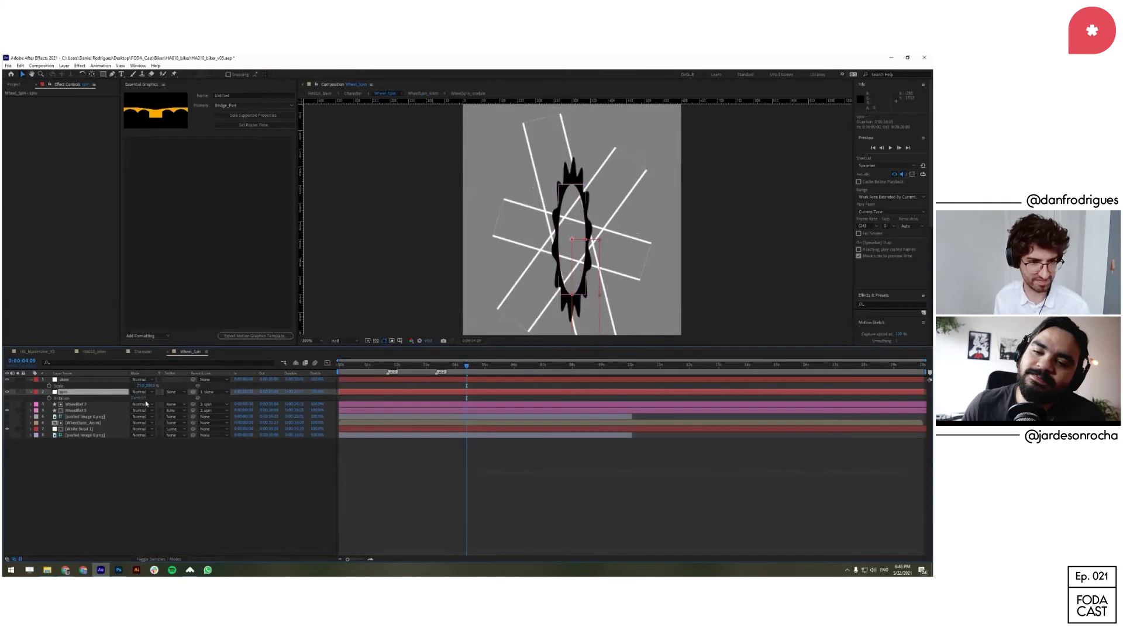
pyautogui.moveTo(119, 405); pyautogui.dragTo(81, 456)
pyautogui.hotkey('ctrl', 'z')
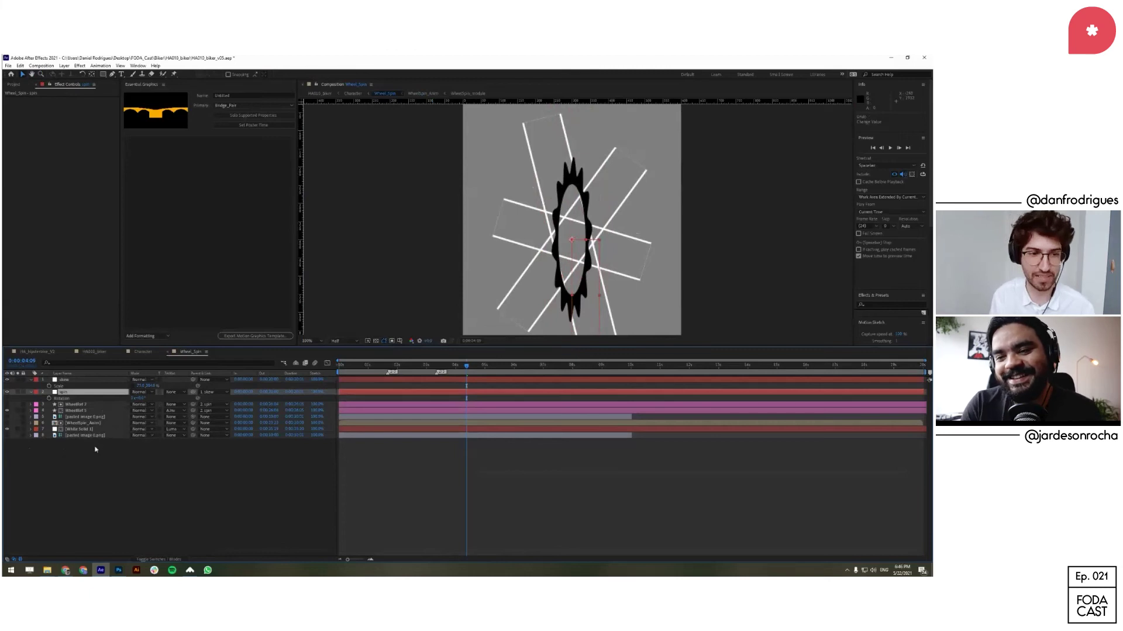
# Step: Undo the vertical stretch of the skew null and set its horizontal scale to 100%
pyautogui.click(199, 395)
pyautogui.click(207, 398)
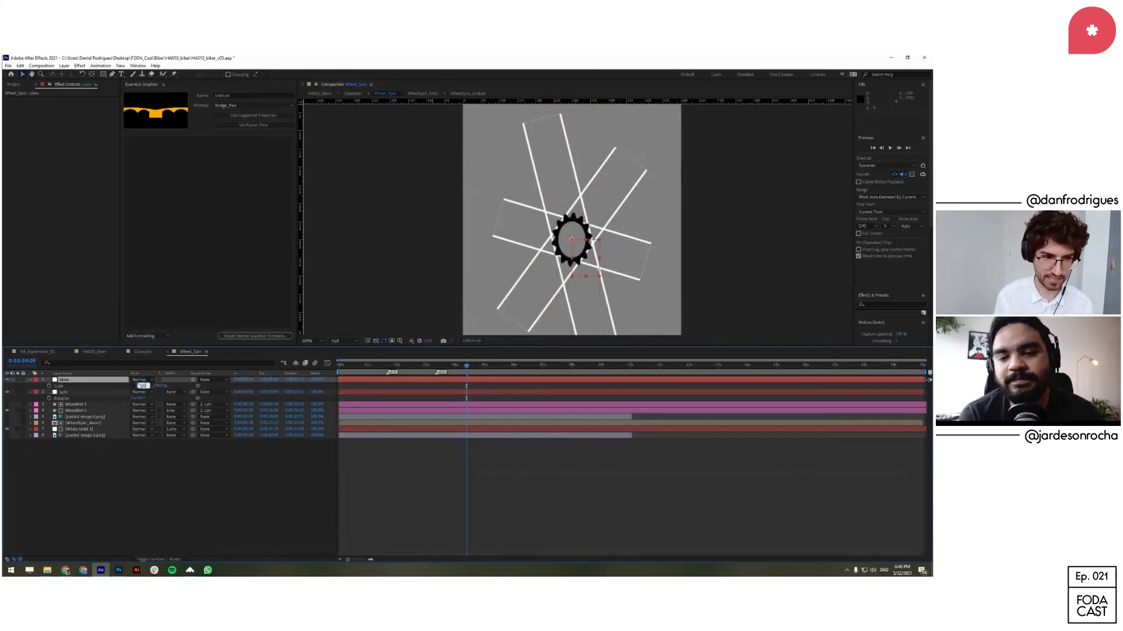
pyautogui.press('Return')
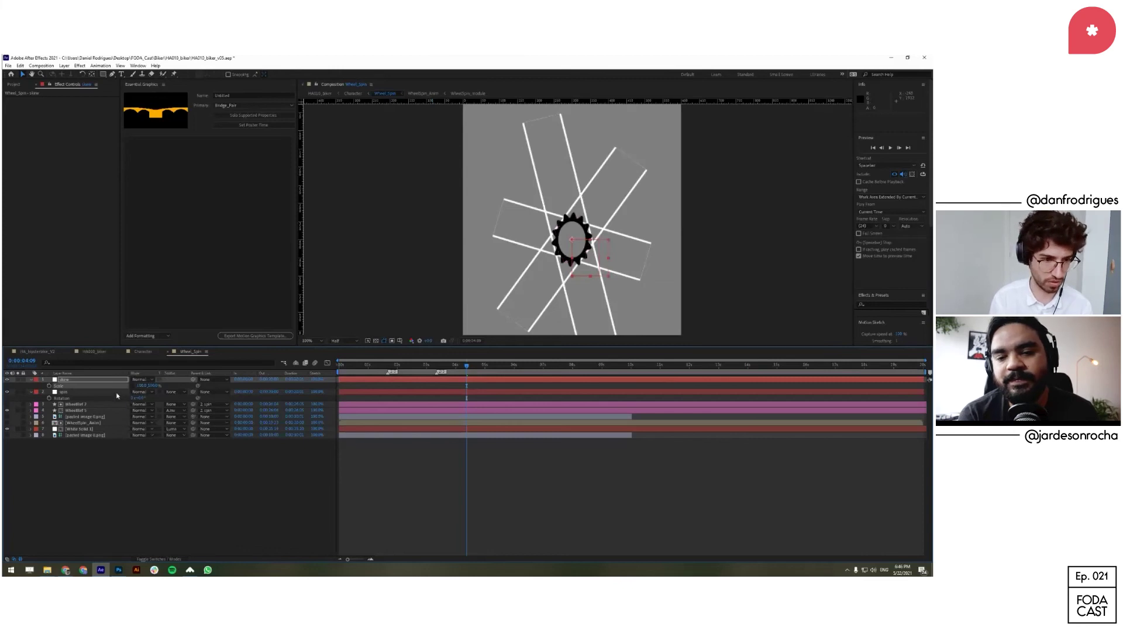
# Step: Open the WheelRef shape layer's ellipse properties in Wheel_Spin, try changing the ellipse Size and undo the change
pyautogui.click(117, 396)
pyautogui.click(112, 412)
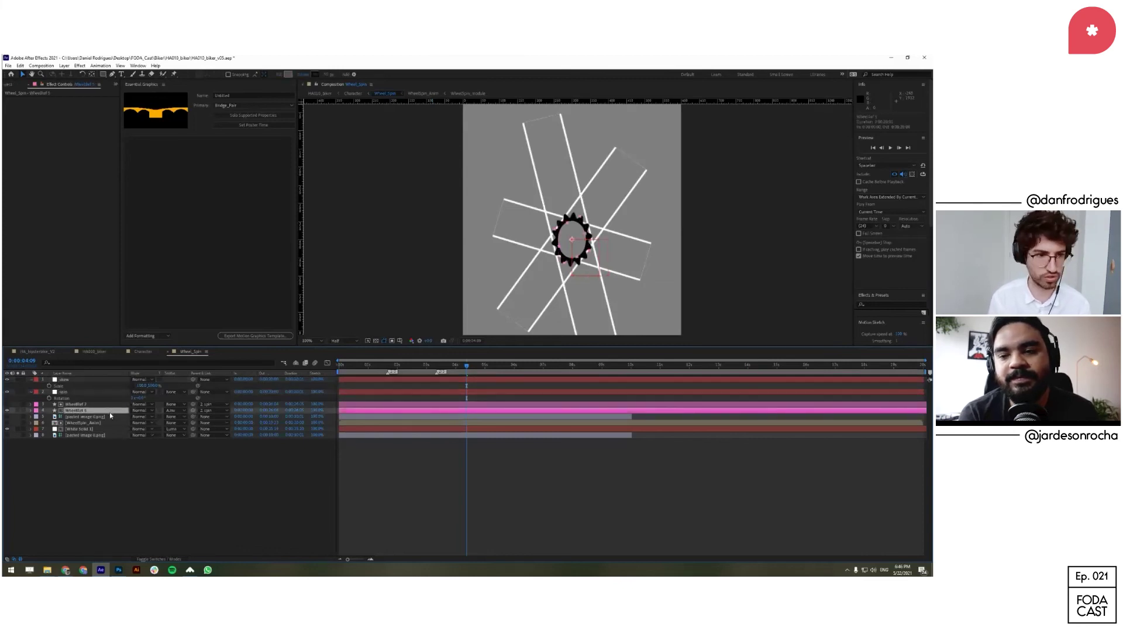
pyautogui.doubleClick(109, 412)
pyautogui.moveTo(144, 405); pyautogui.dragTo(136, 409)
pyautogui.hotkey('ctrl', 'z')
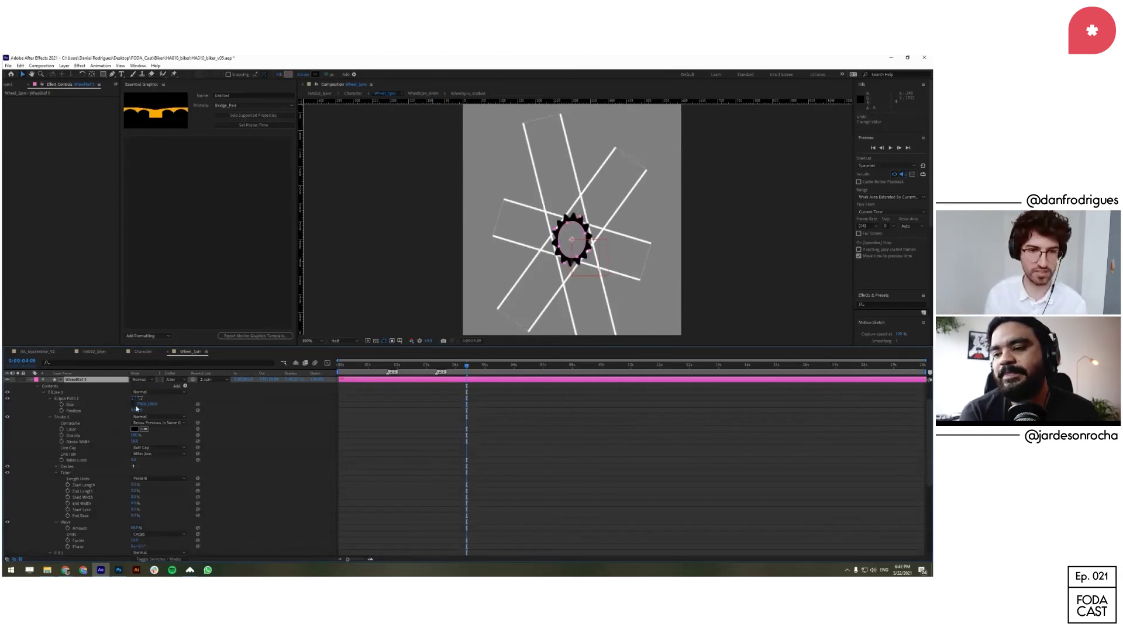
# Step: Close Wheel_Spin, scrub the Character composition, look inside the front shin precomp and return to Character
pyautogui.hotkey('ctrl', 'w')
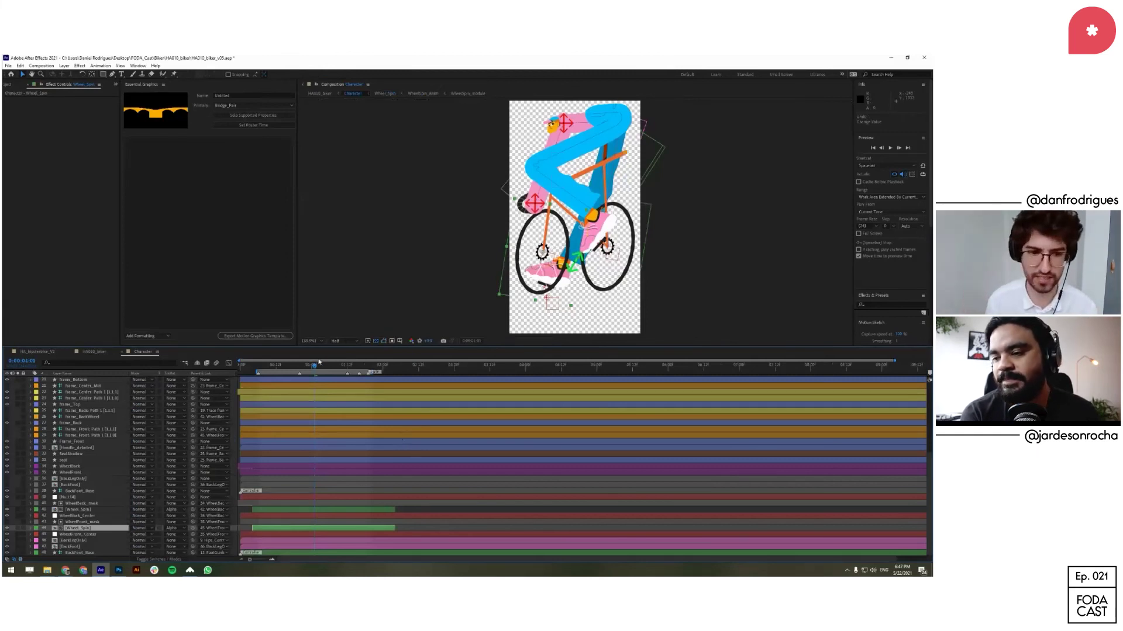
pyautogui.moveTo(321, 369); pyautogui.dragTo(320, 369)
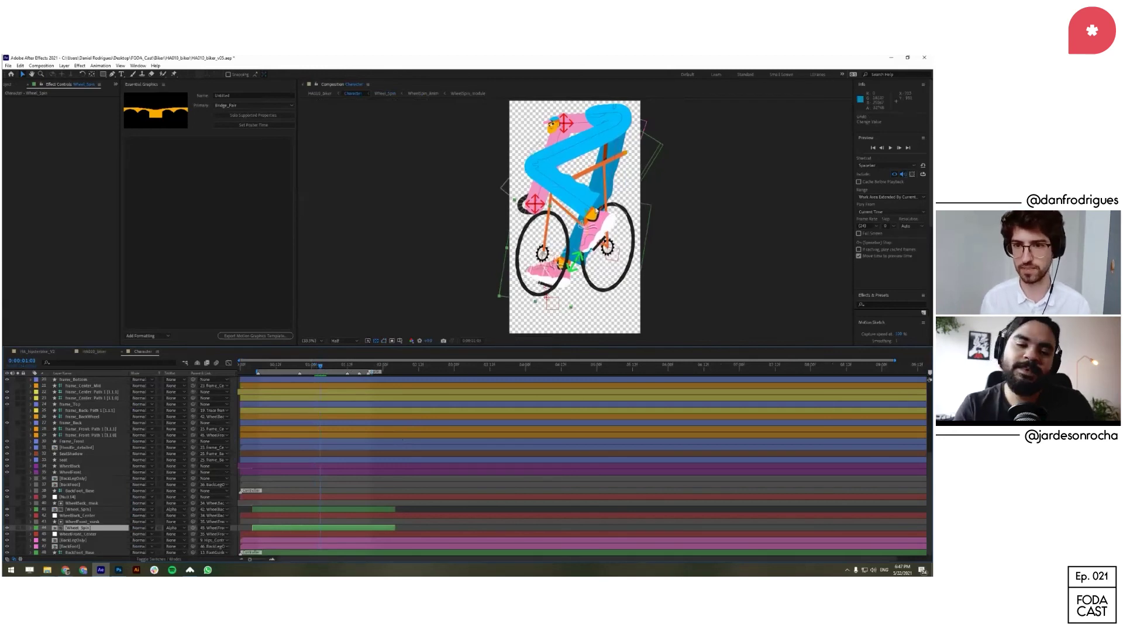
pyautogui.click(597, 235)
pyautogui.doubleClick(598, 229)
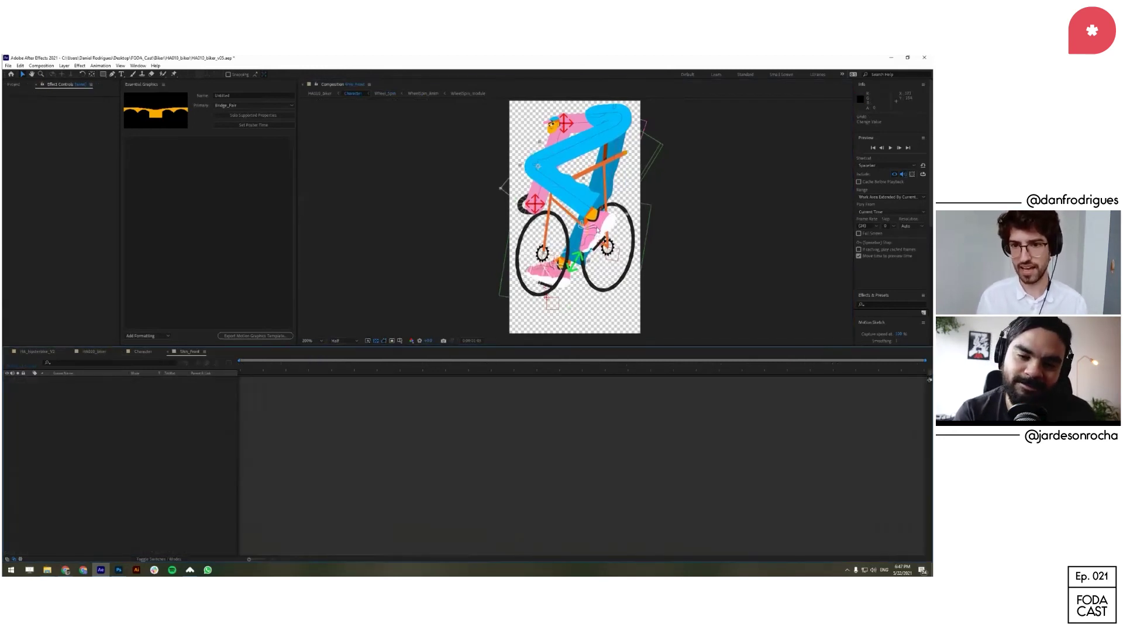
pyautogui.moveTo(311, 370); pyautogui.dragTo(286, 373)
pyautogui.click(142, 351)
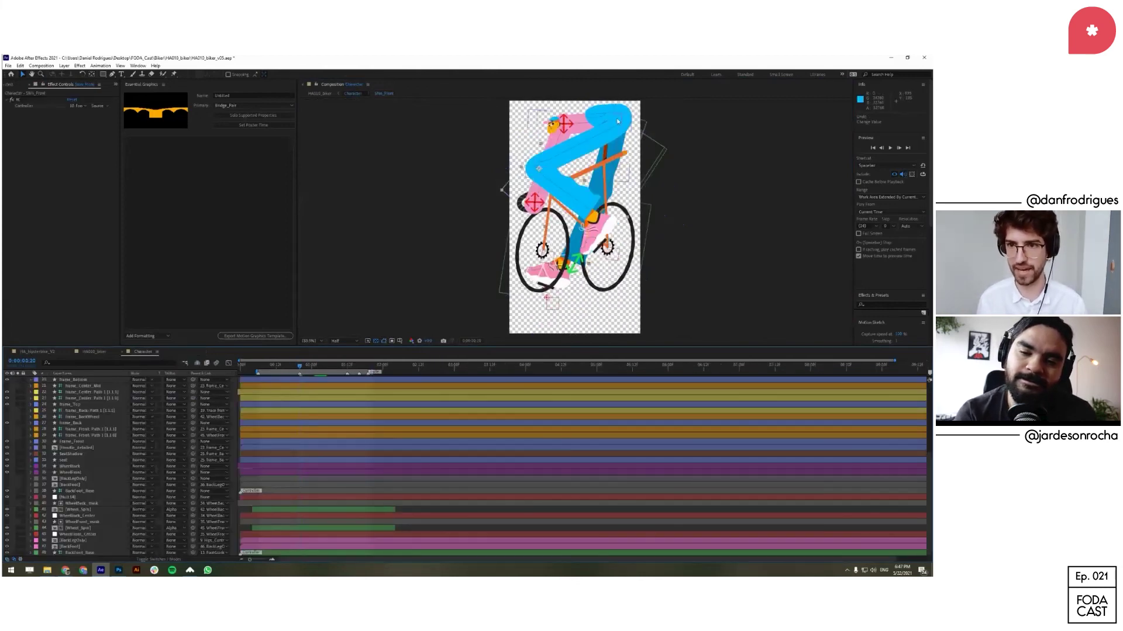
# Step: Open the HA010_biker_v07 project from the HA010_biker folder without saving the current project, and maximize the program window
pyautogui.hotkey('alt', 'Tab')
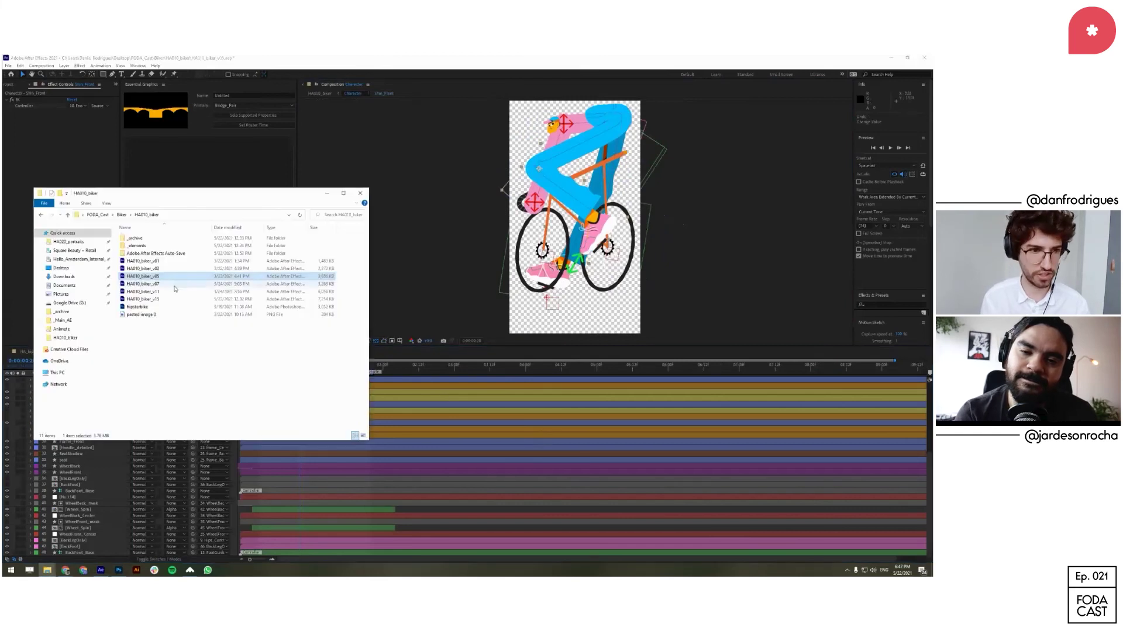
pyautogui.doubleClick(176, 284)
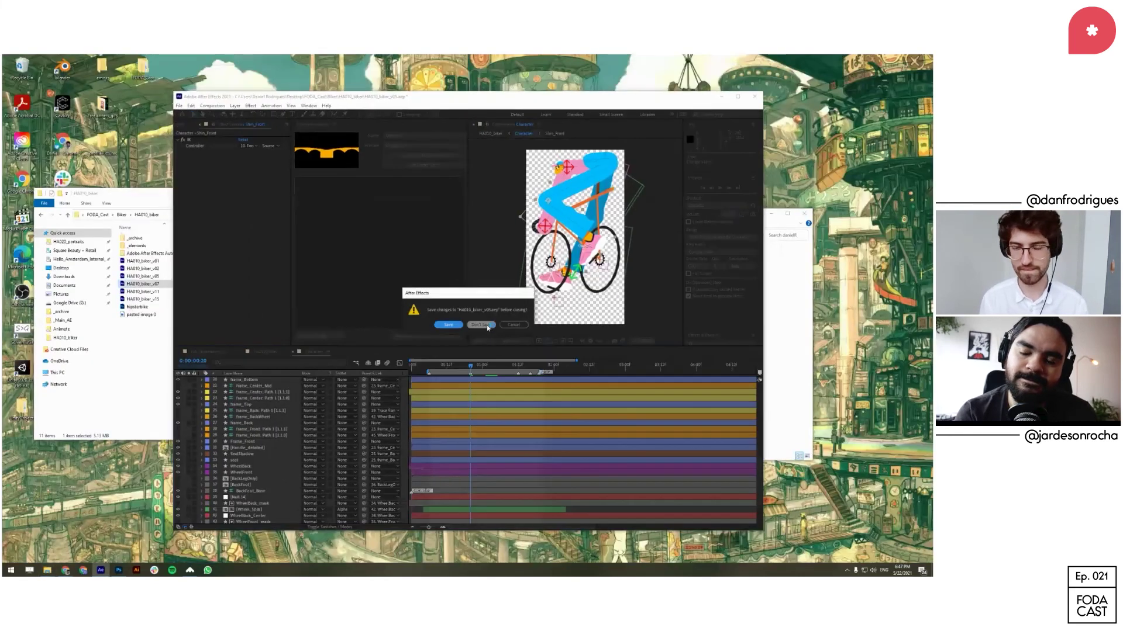
pyautogui.click(487, 326)
pyautogui.click(738, 98)
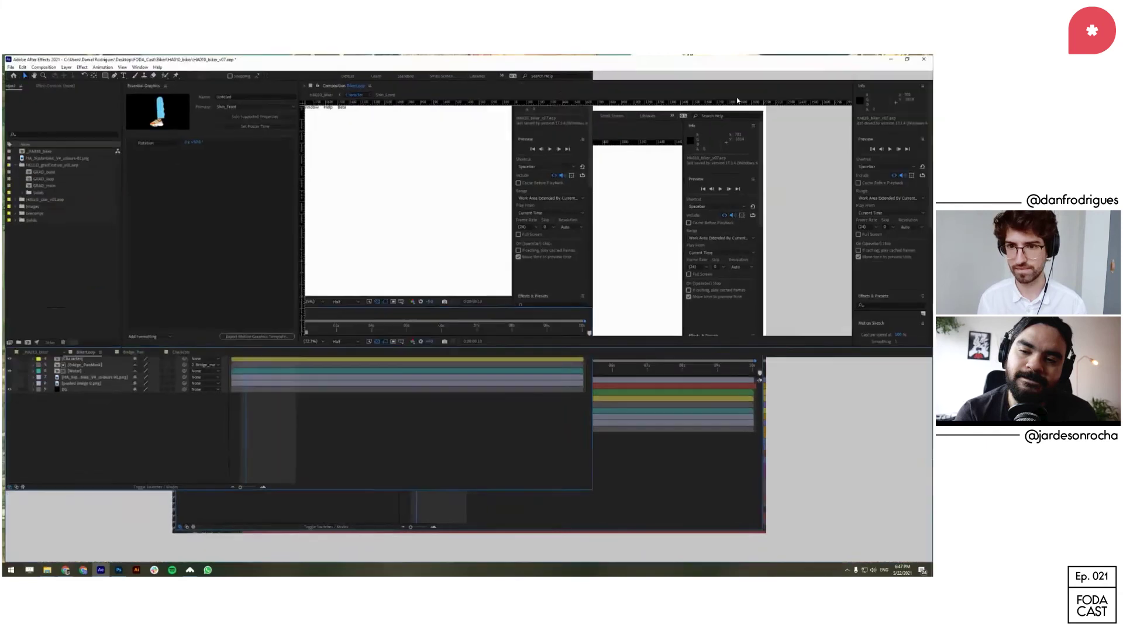
# Step: Play the full biker scene with the coloured character and bridge, and stop the preview
pyautogui.click(287, 370)
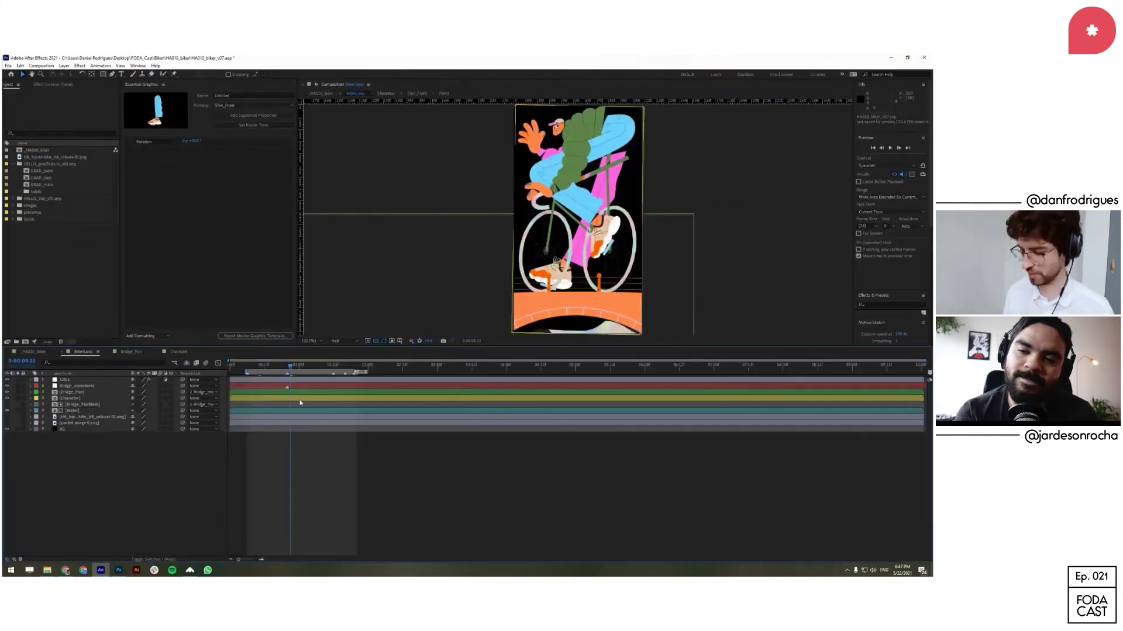
pyautogui.click(262, 435)
pyautogui.press('space')
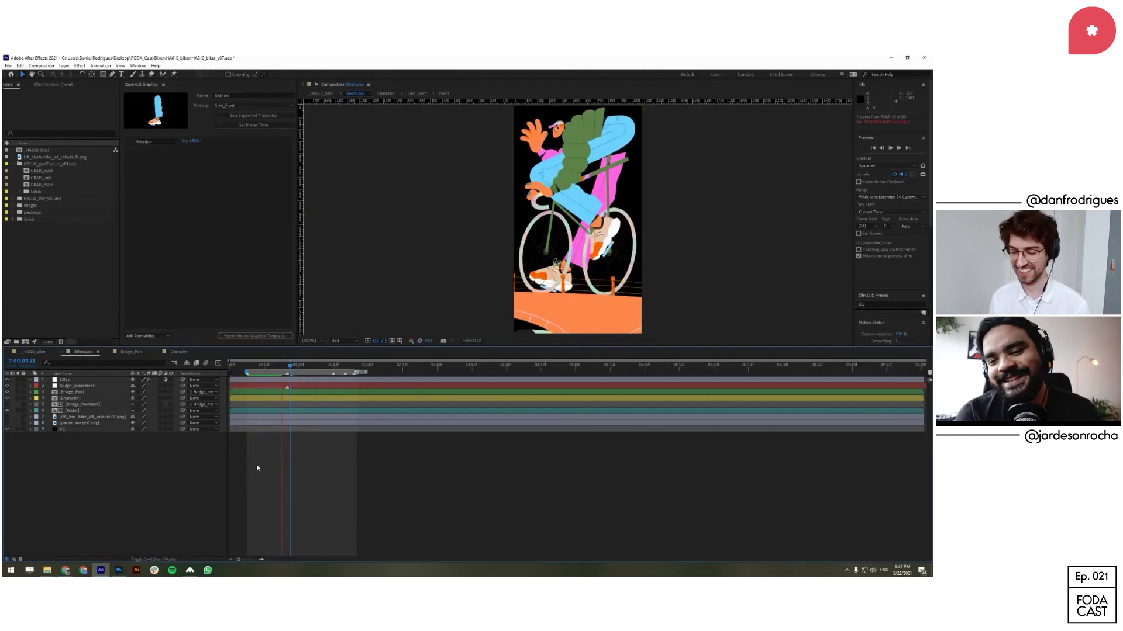
pyautogui.press('space')
# Step: Select the Character layer in the main scene, scrub through the pedalling motion and play the looping preview again
pyautogui.click(92, 405)
pyautogui.click(91, 400)
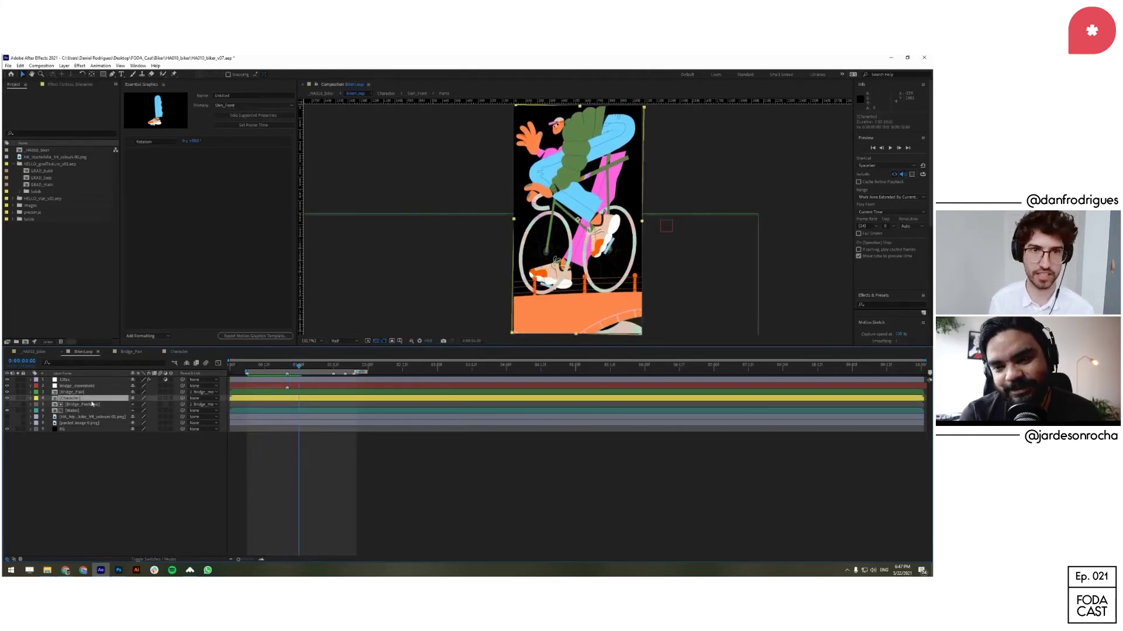
pyautogui.moveTo(301, 367); pyautogui.dragTo(332, 371)
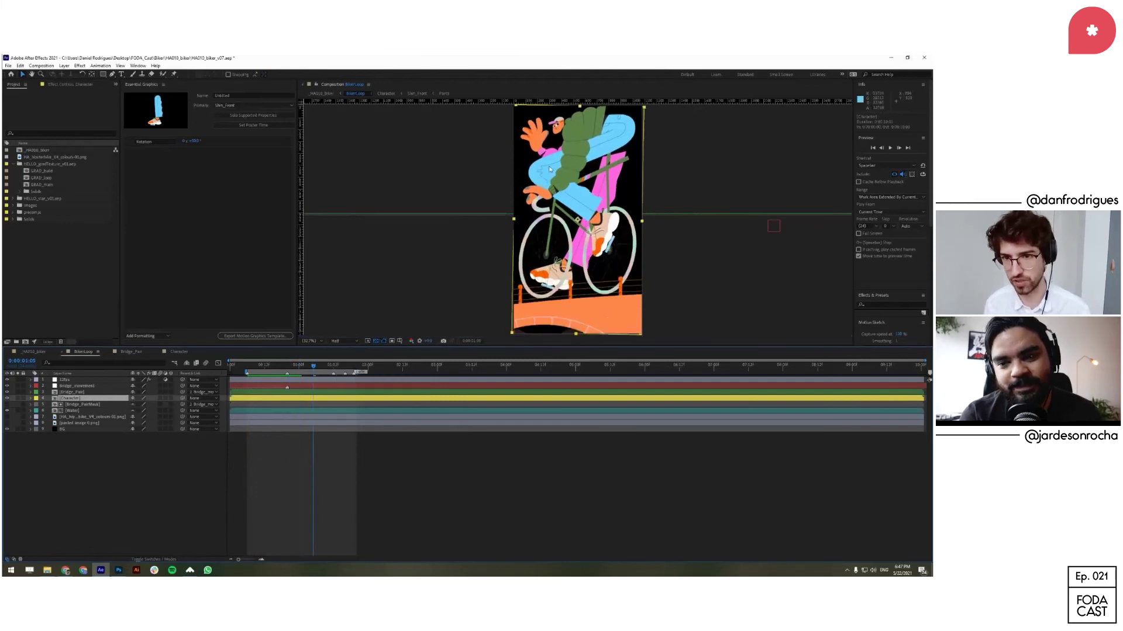
pyautogui.press('space')
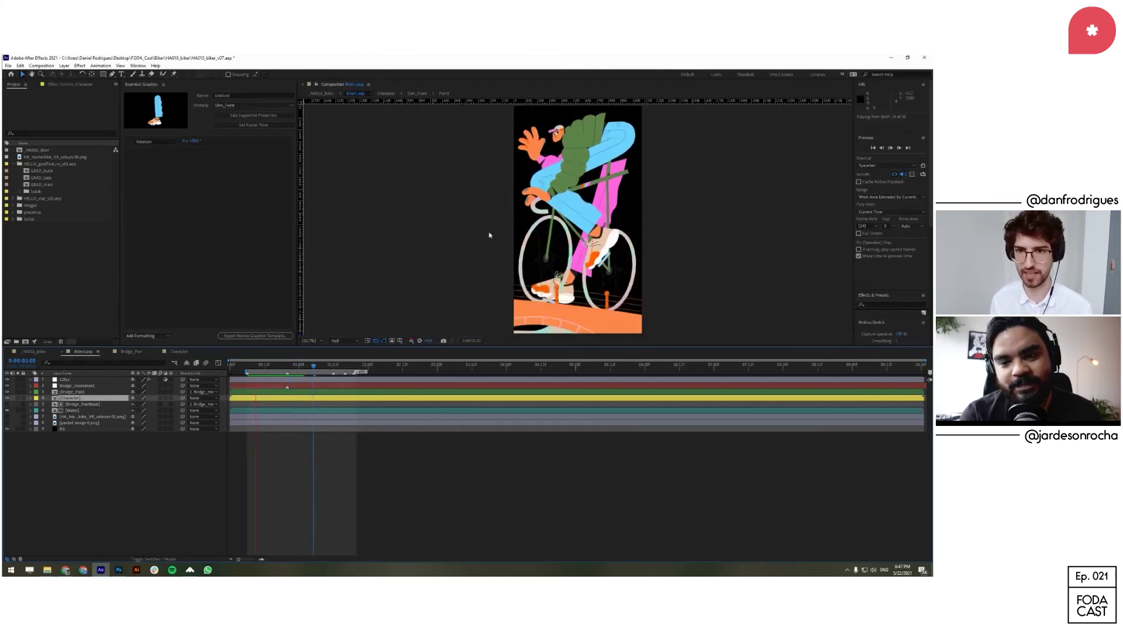
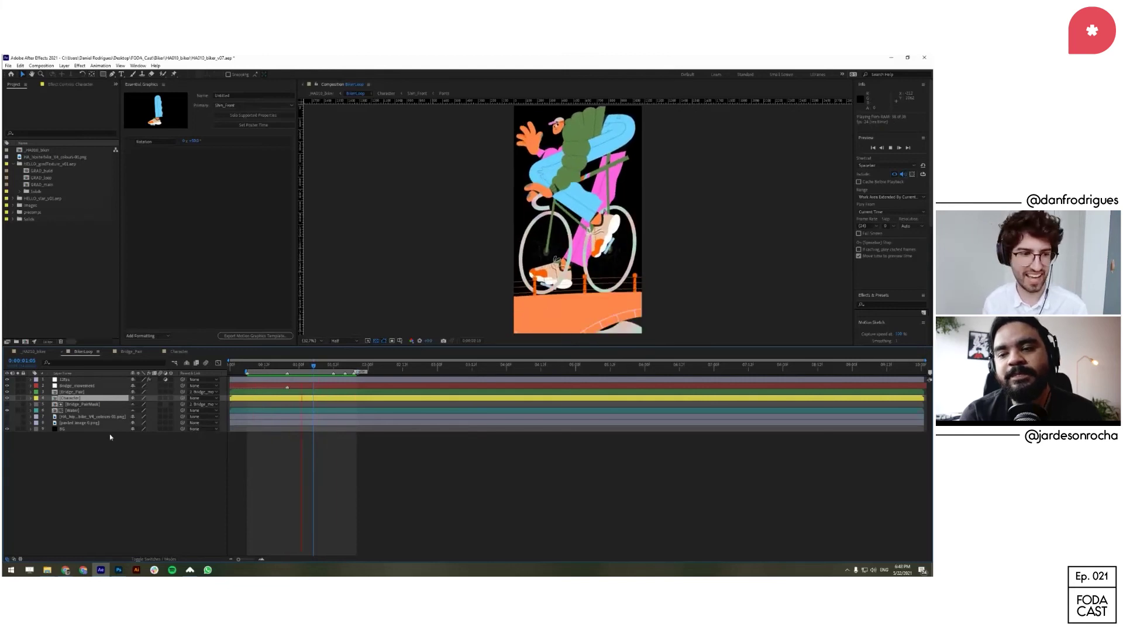
pyautogui.press('space')
pyautogui.press('space')
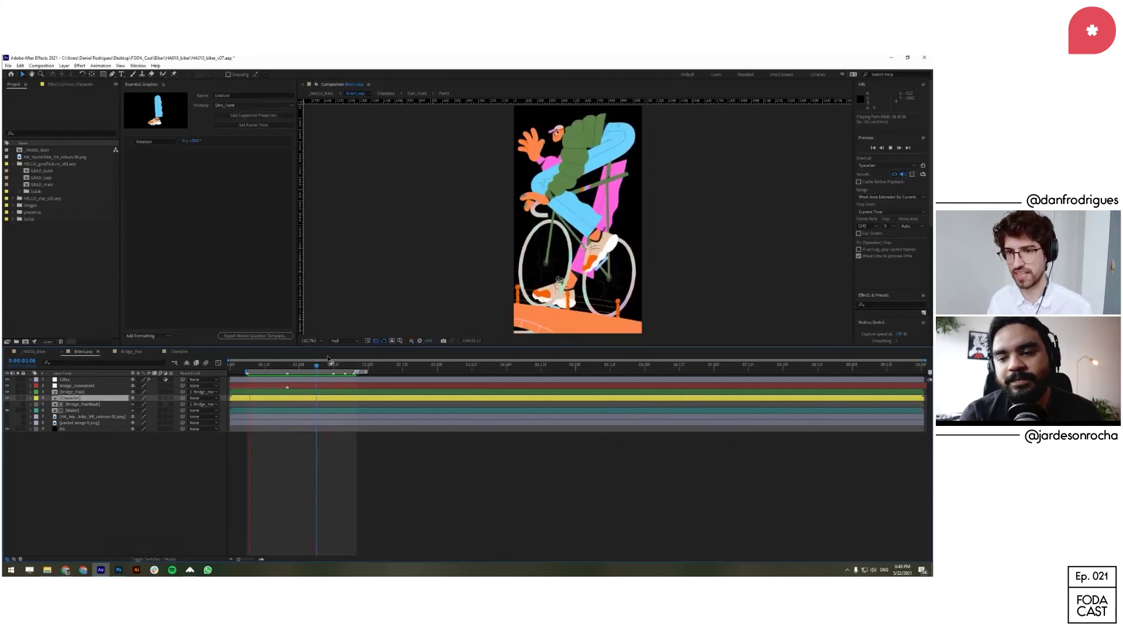
pyautogui.press('space')
# Step: Open the Character composition, switch off the graph editor and play the front shin precomp
pyautogui.click(179, 352)
pyautogui.click(595, 247)
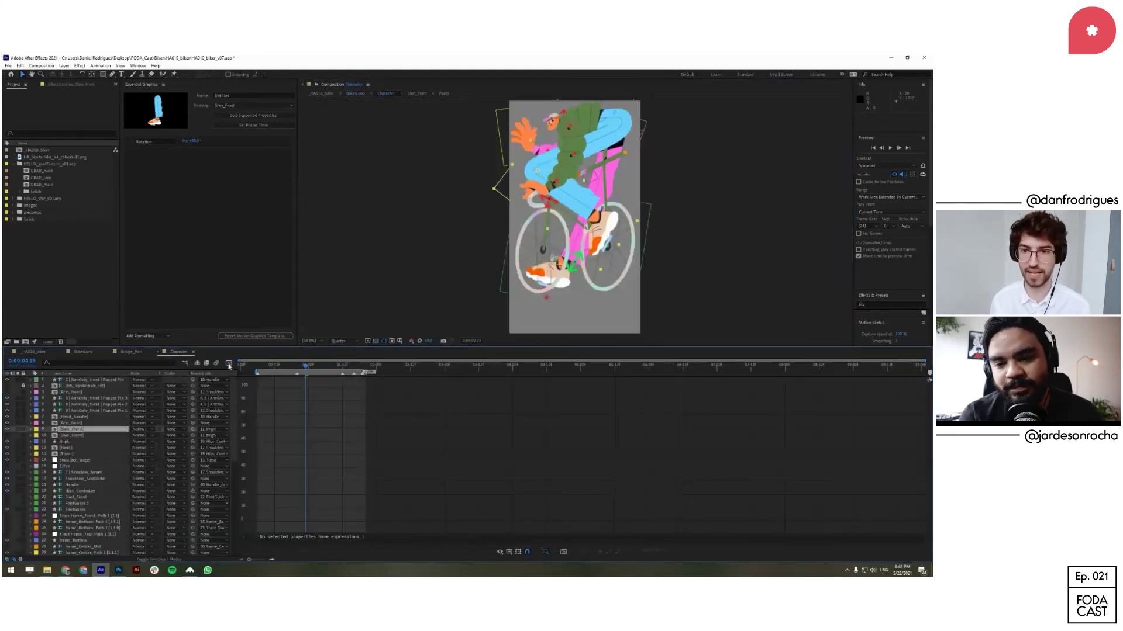
pyautogui.hotkey('shift', 'F3')
pyautogui.doubleClick(280, 430)
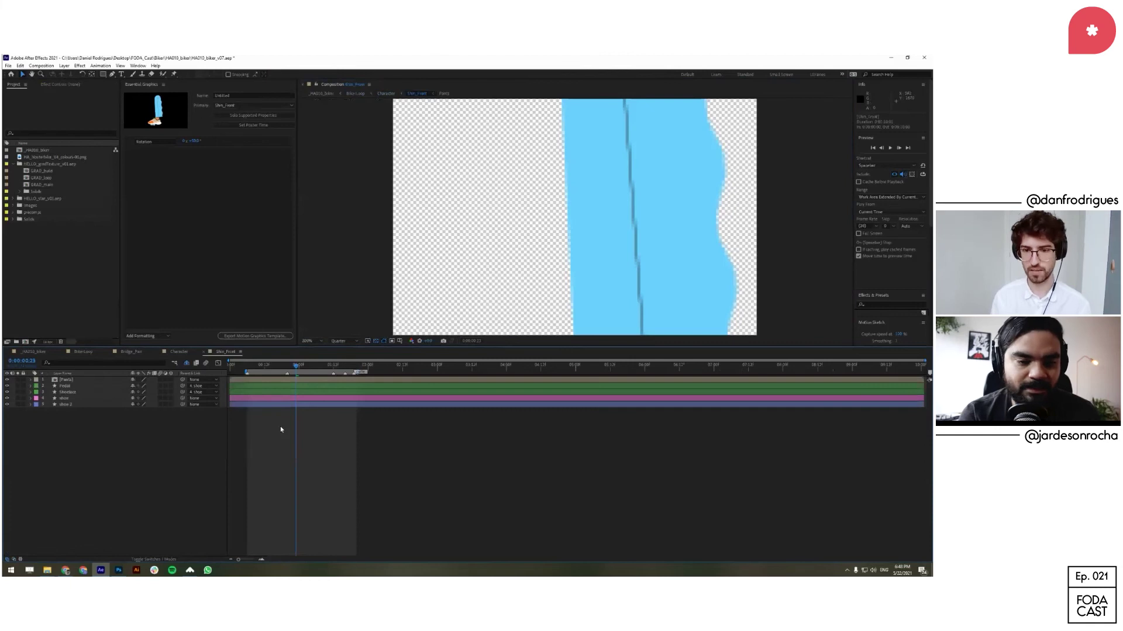
pyautogui.press('space')
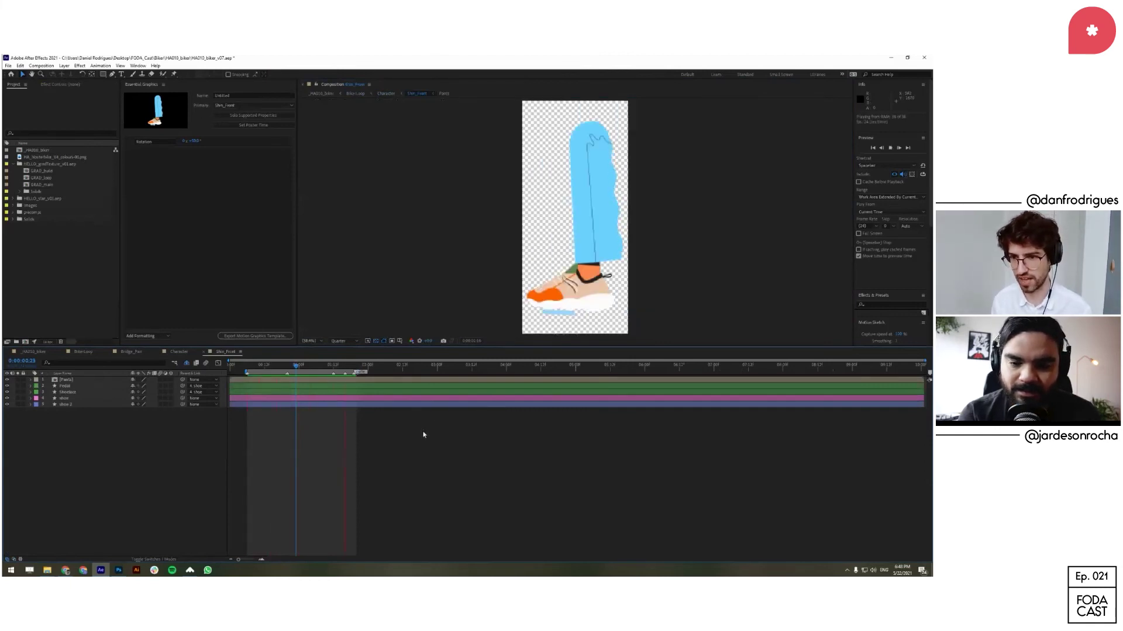
pyautogui.press('space')
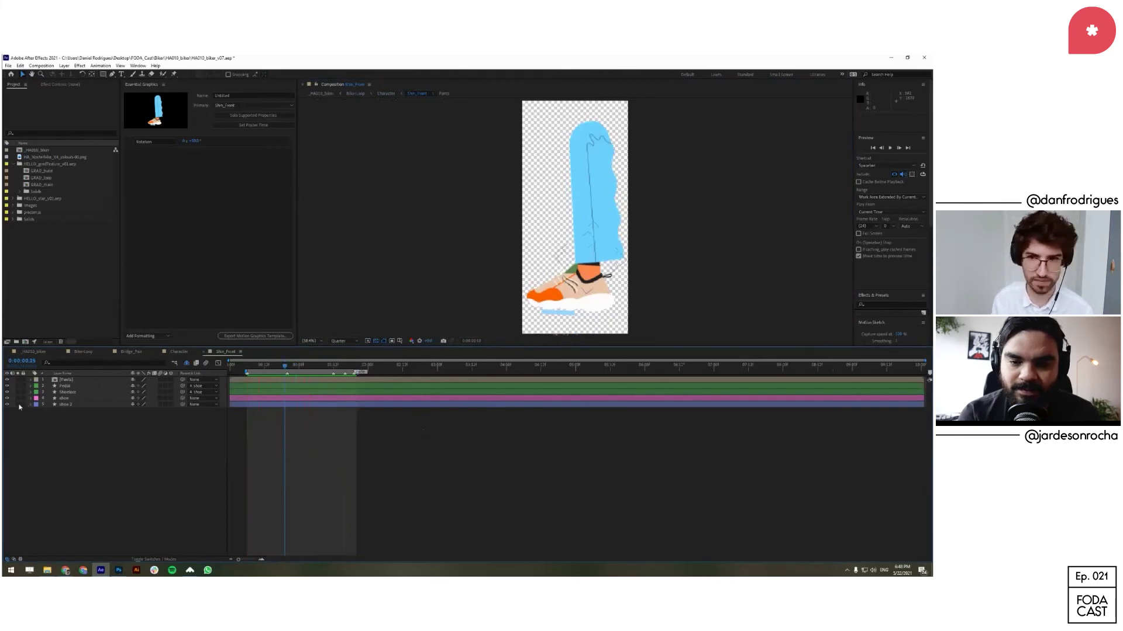
# Step: Solo the bottom layer briefly, open the pants precomp, isolate Shape Layer 1 and preview its movement
pyautogui.click(18, 405)
pyautogui.click(18, 405)
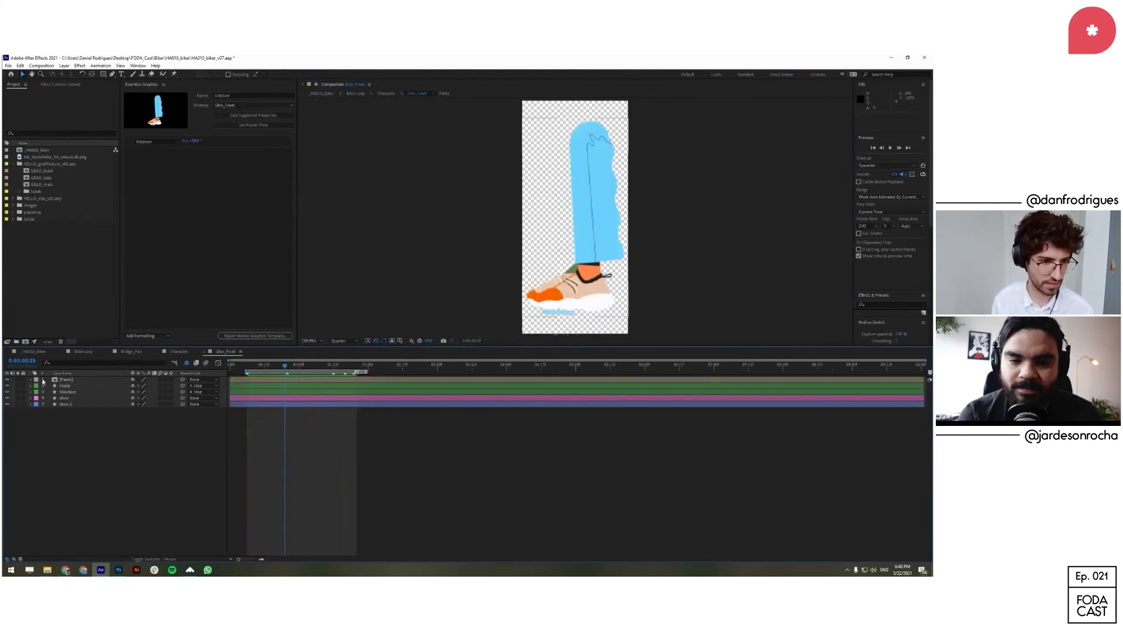
pyautogui.doubleClick(52, 380)
pyautogui.click(17, 392)
pyautogui.press('space')
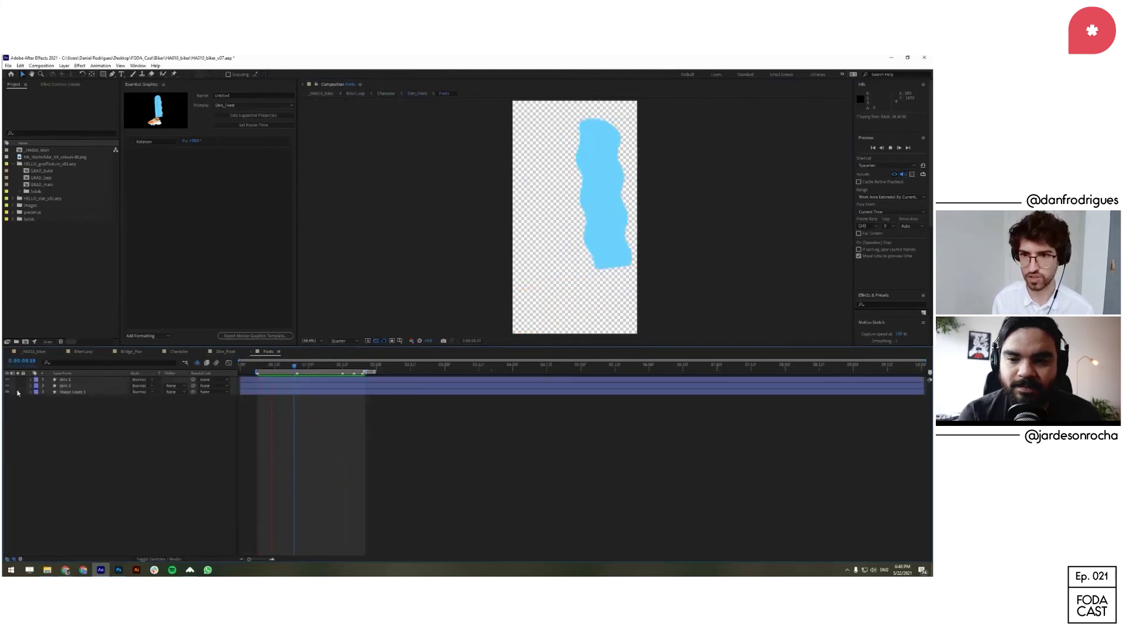
pyautogui.press('space')
# Step: Show the Wave Warp effect settings of Shape Layer 1, turn off its solo and return to the Character composition
pyautogui.click(86, 392)
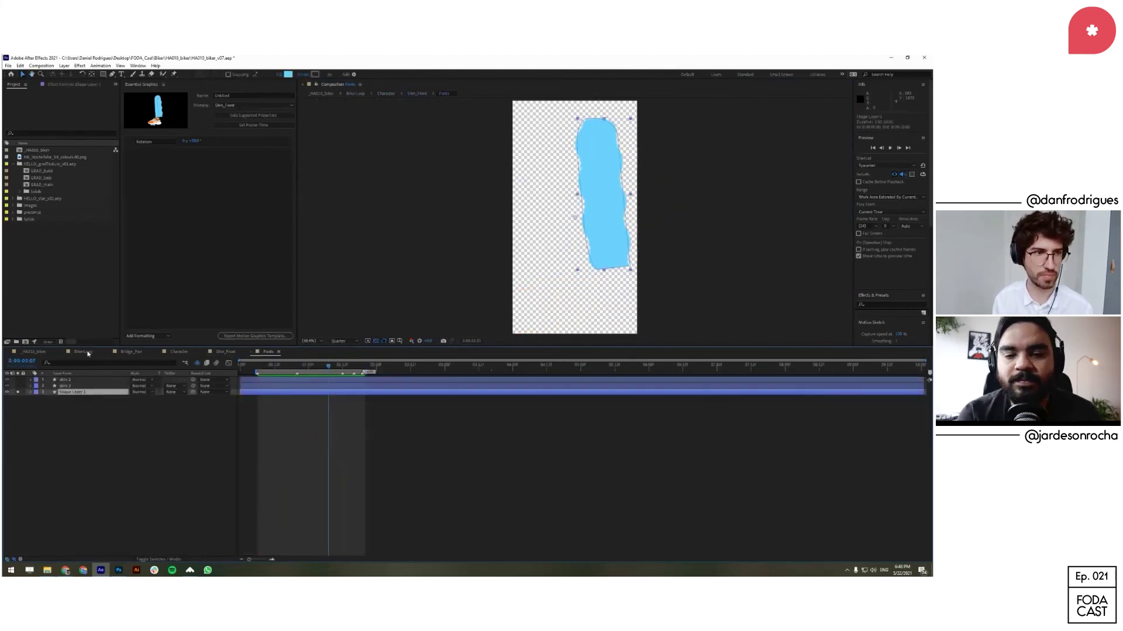
pyautogui.click(65, 85)
pyautogui.click(17, 393)
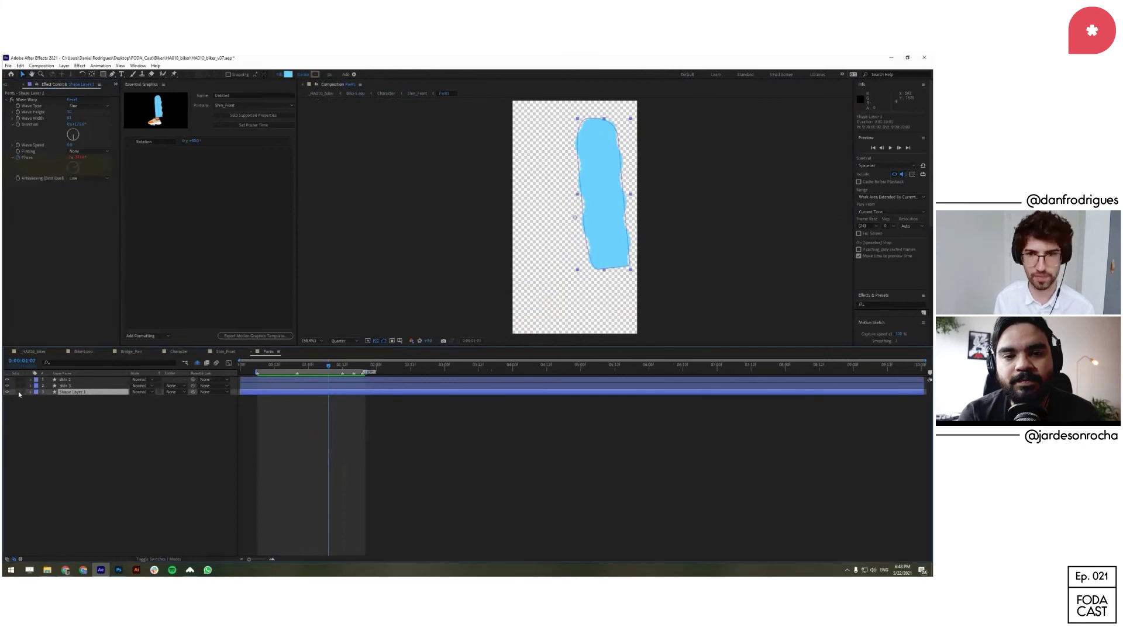
pyautogui.click(57, 431)
pyautogui.hotkey('ctrl', 'w')
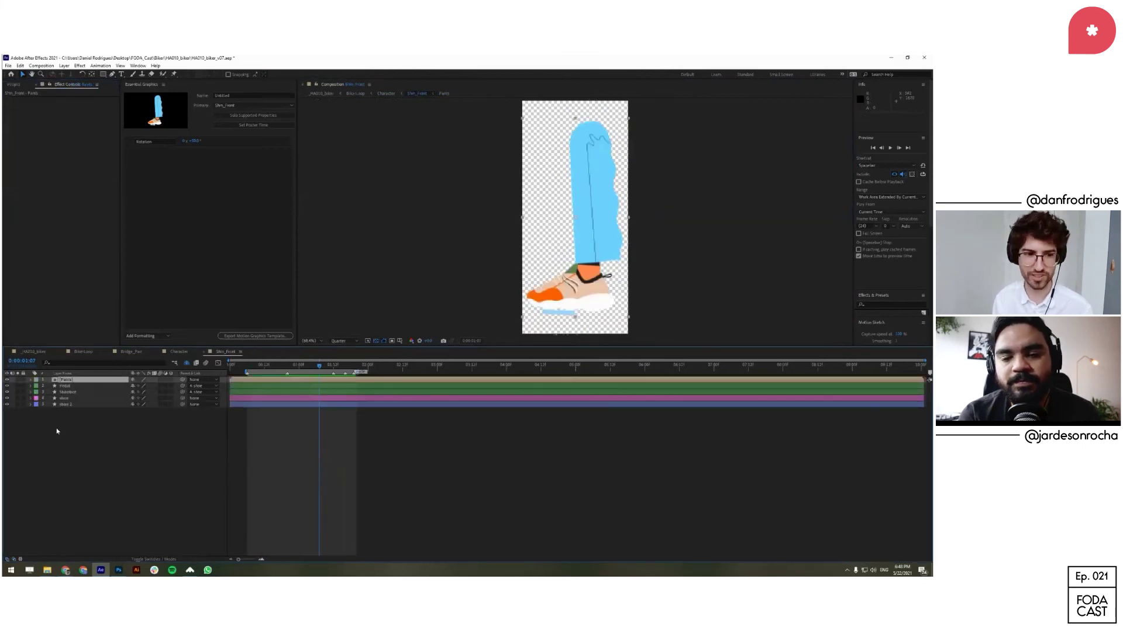
pyautogui.hotkey('ctrl', 'w')
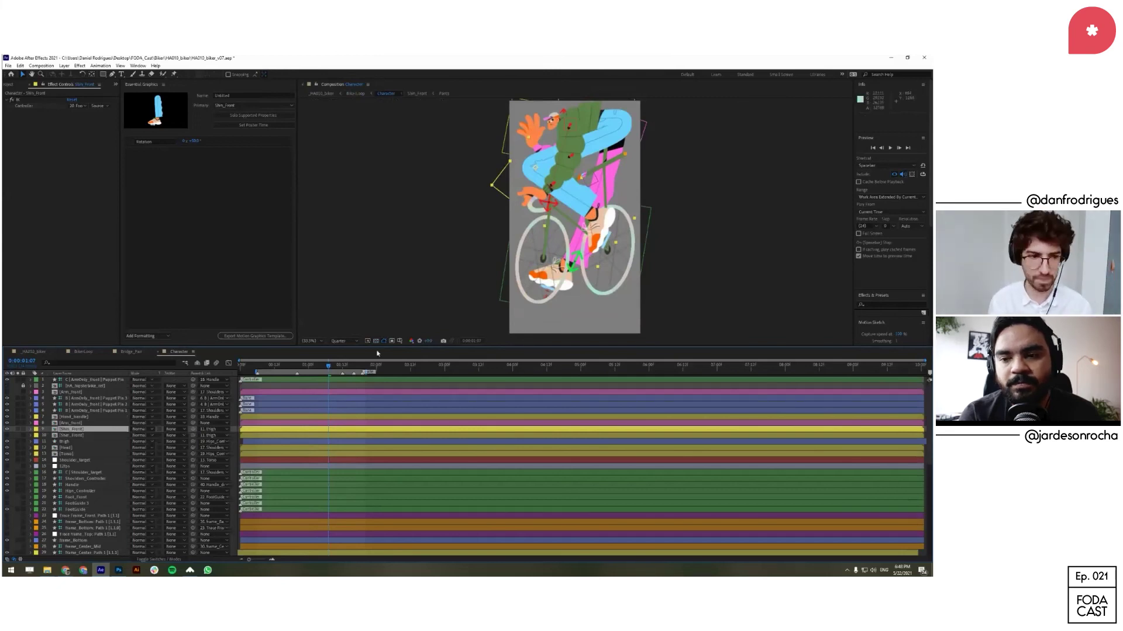
# Step: Examine the front shin precomp's shoe layer and its Rotation control in Essential Graphics, and return to Character
pyautogui.click(150, 91)
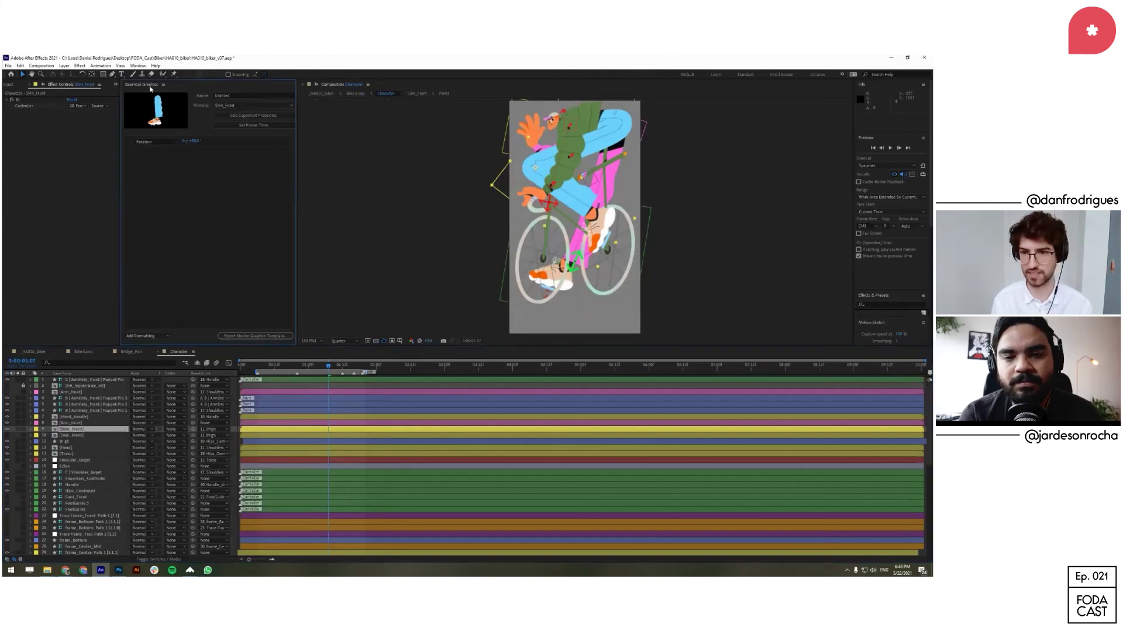
pyautogui.doubleClick(100, 431)
pyautogui.click(82, 404)
pyautogui.click(87, 400)
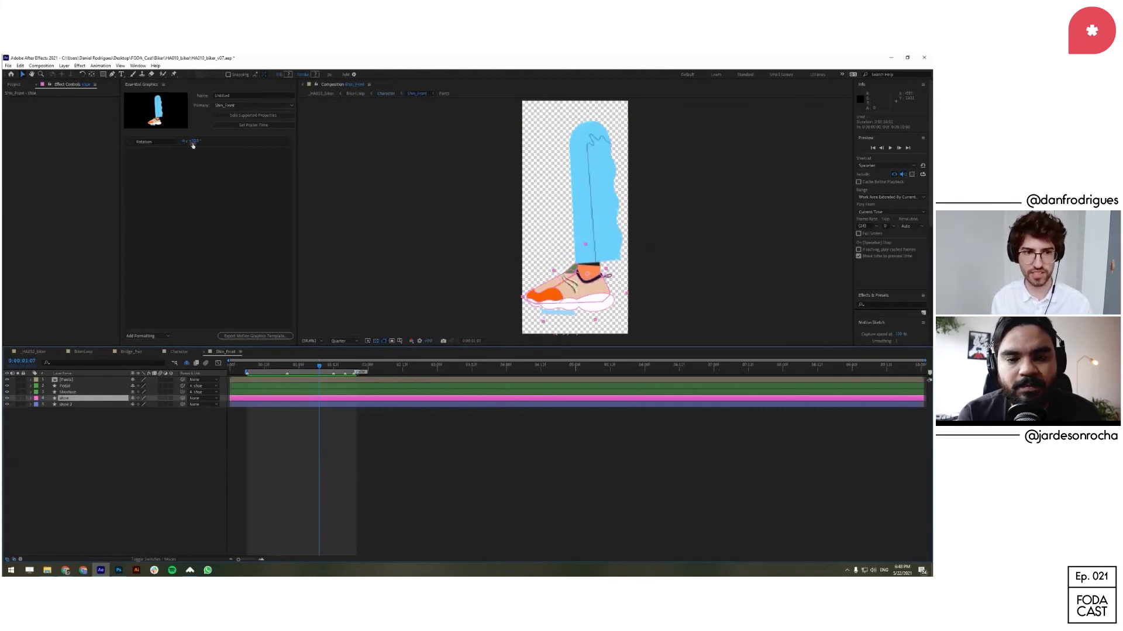
pyautogui.hotkey('ctrl', 'w')
# Step: Reveal the front shin layer's keyframed Rotation, try turning the foot with the layer isolated and with all layers visible, and undo the changes
pyautogui.press('u')
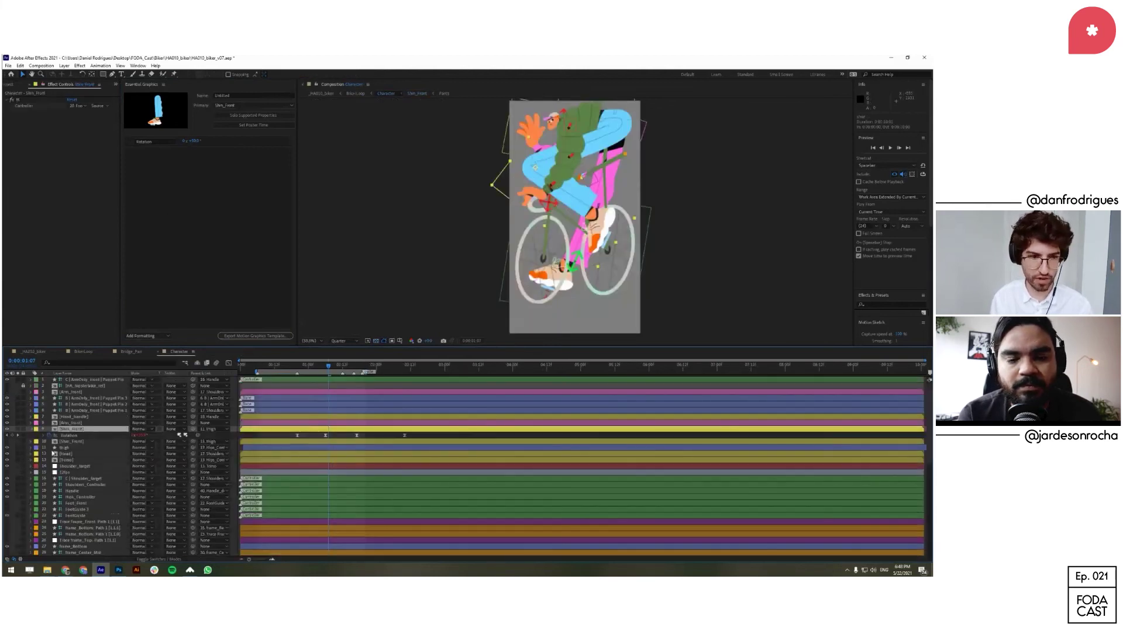
pyautogui.click(18, 430)
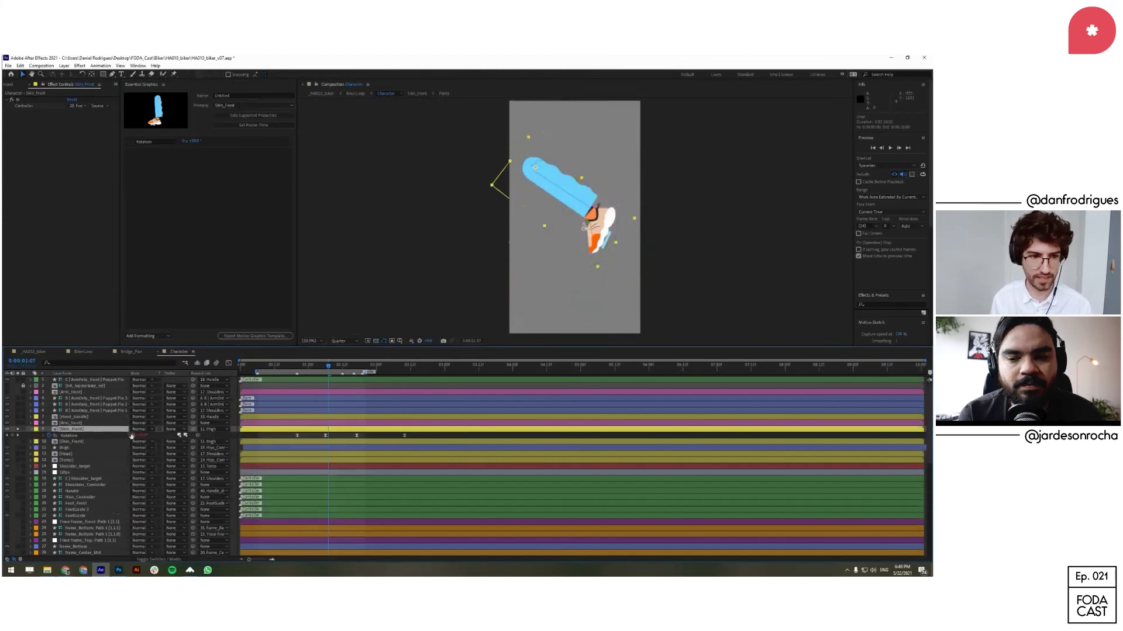
pyautogui.moveTo(141, 436)
pyautogui.mouseDown()
pyautogui.moveTo(156, 436)
pyautogui.moveTo(130, 437)
pyautogui.moveTo(148, 436)
pyautogui.mouseUp()
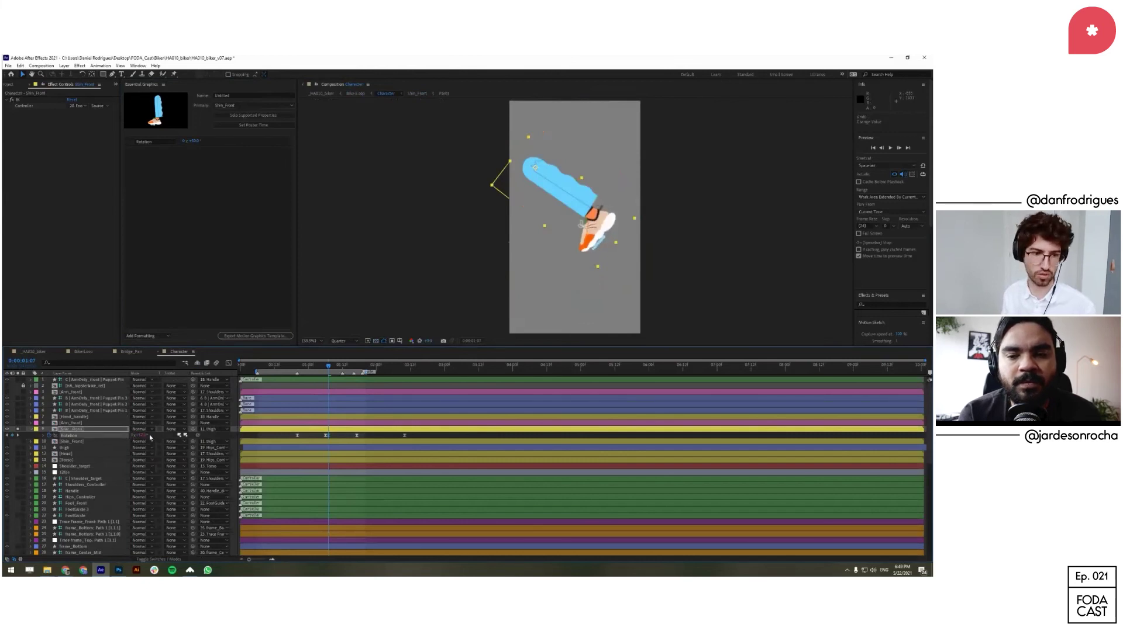
pyautogui.hotkey('ctrl', 'z')
pyautogui.moveTo(596, 222); pyautogui.dragTo(548, 248)
pyautogui.click(17, 429)
pyautogui.moveTo(139, 435); pyautogui.dragTo(125, 448)
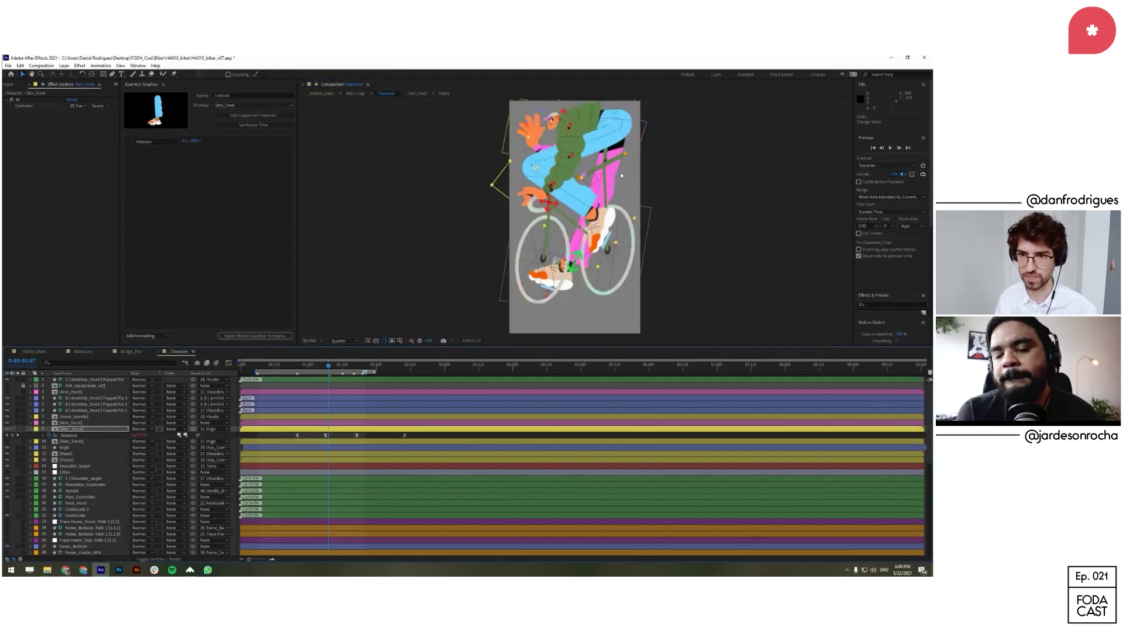
# Step: Isolate the pink back leg, its ankle shadow and back foot in Character and scrub through their motion
pyautogui.click(632, 155)
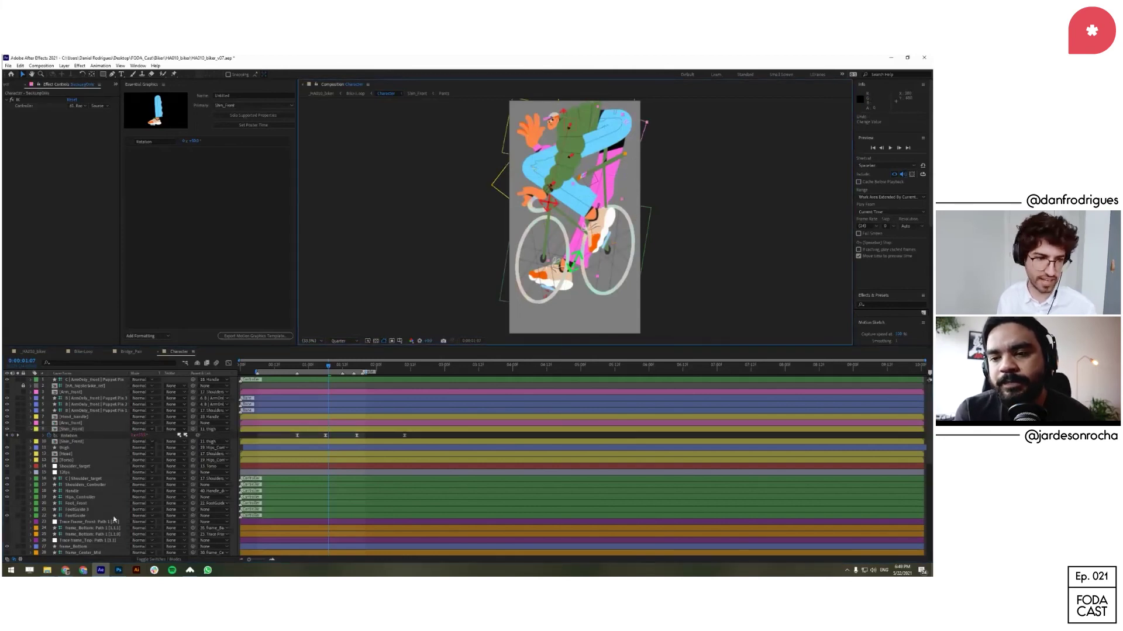
pyautogui.scroll(-10, 114, 519)
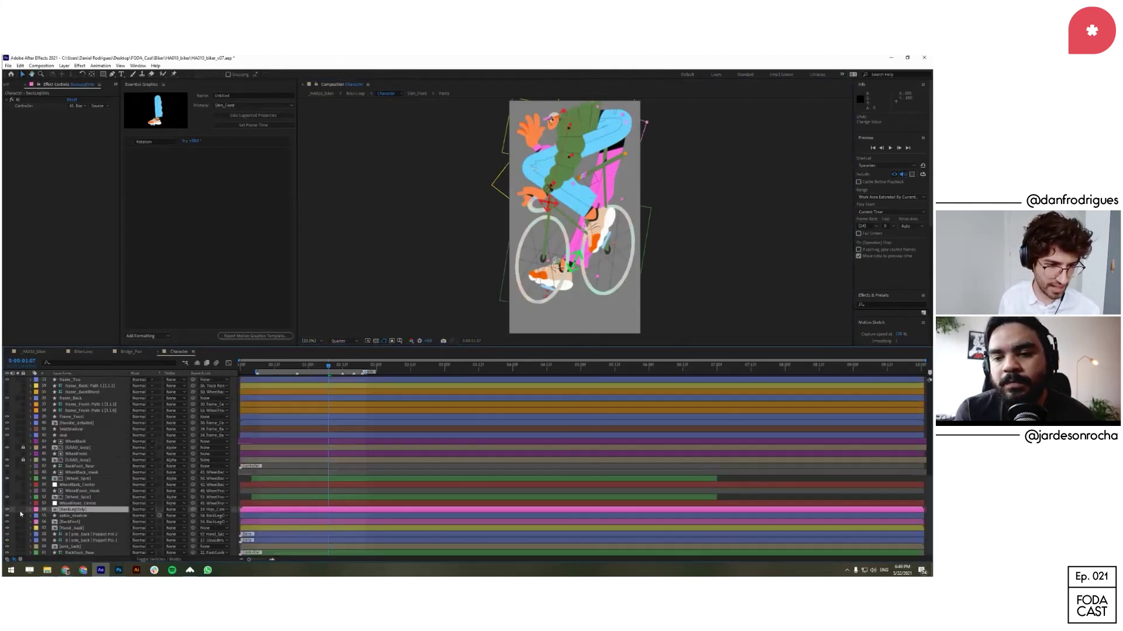
pyautogui.click(18, 510)
pyautogui.moveTo(17, 537); pyautogui.dragTo(17, 539)
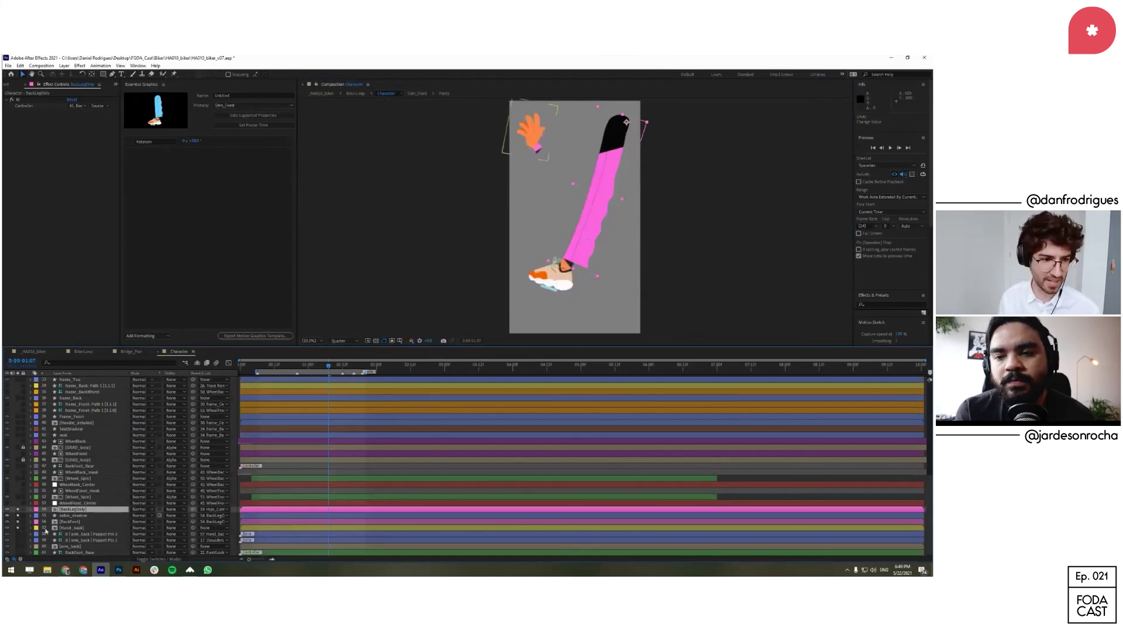
pyautogui.moveTo(18, 533); pyautogui.dragTo(18, 530)
pyautogui.moveTo(327, 369); pyautogui.dragTo(282, 377)
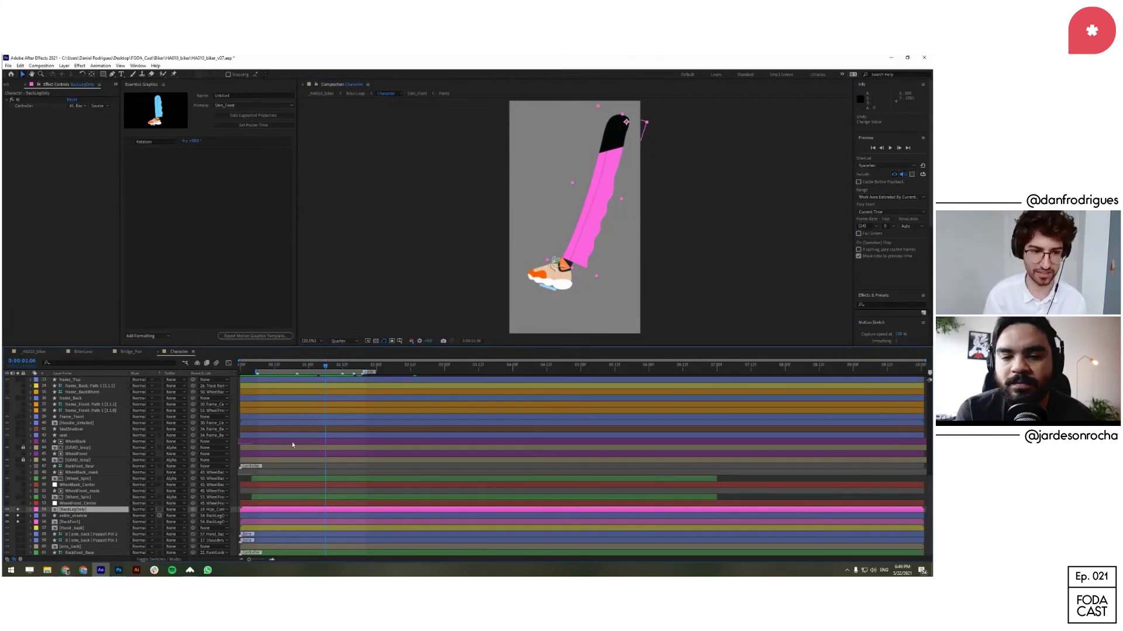
# Step: Try moving the back foot and changing its Rotation at another frame, and undo both changes
pyautogui.click(557, 278)
pyautogui.moveTo(557, 280)
pyautogui.mouseDown()
pyautogui.moveTo(545, 274)
pyautogui.moveTo(556, 277)
pyautogui.mouseUp()
pyautogui.hotkey('ctrl', 'z')
pyautogui.moveTo(321, 368); pyautogui.dragTo(351, 381)
pyautogui.press('r')
pyautogui.moveTo(139, 528); pyautogui.dragTo(158, 522)
pyautogui.hotkey('ctrl', 'z')
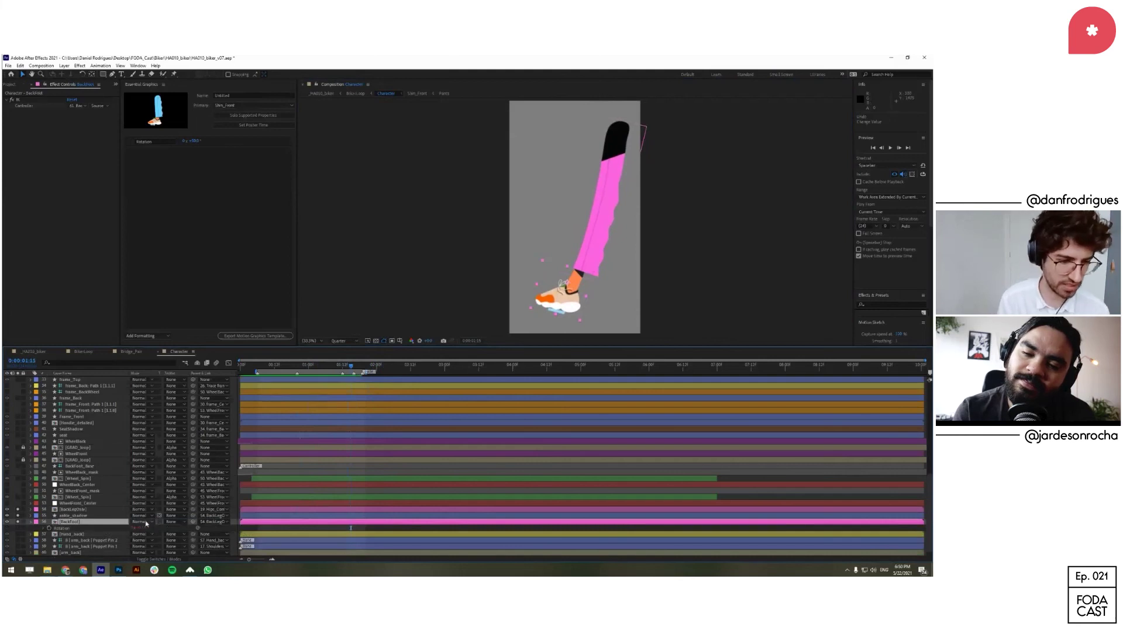
# Step: Collapse the back foot's properties and turn off the solo on the back leg layers
pyautogui.click(31, 521)
pyautogui.click(74, 509)
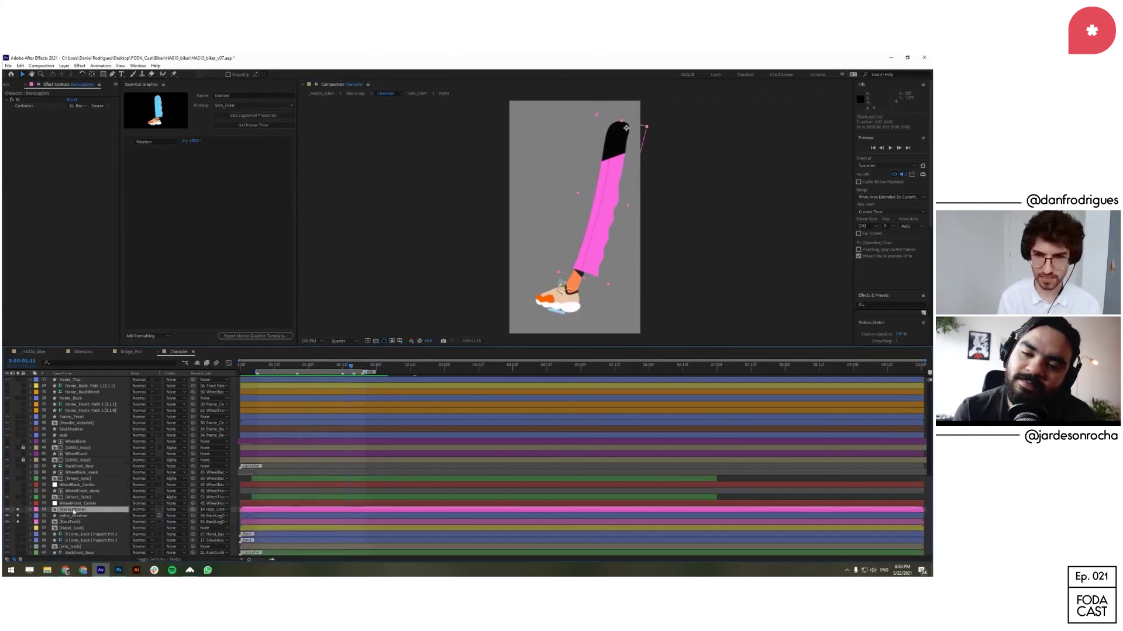
pyautogui.click(18, 509)
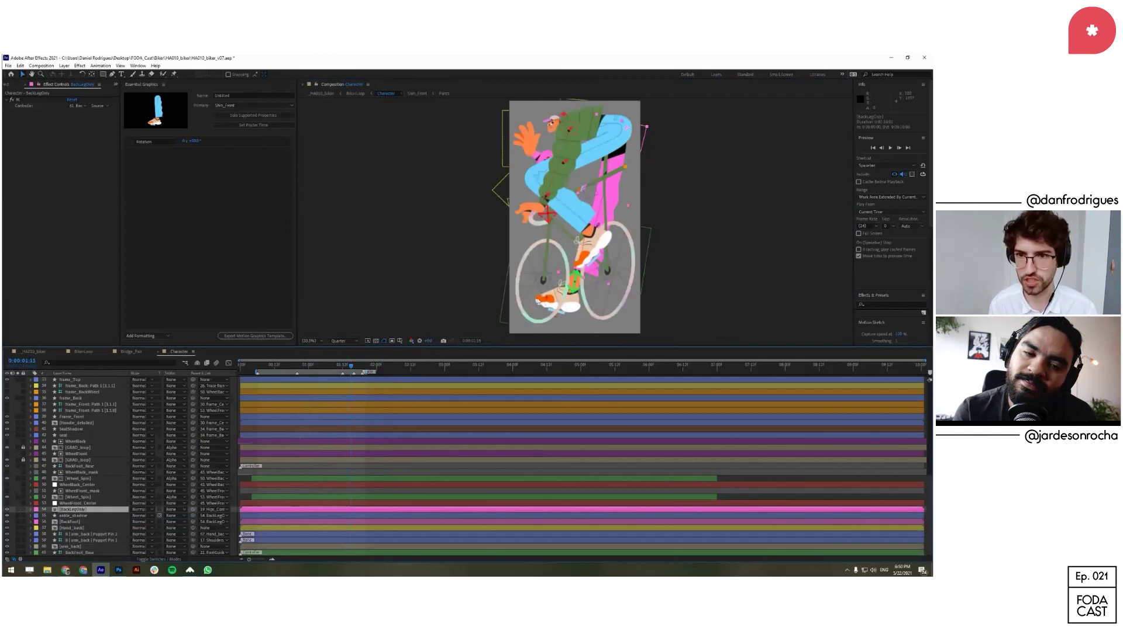
# Step: Open the head precomp, preview its animation at Half resolution and return to Character
pyautogui.doubleClick(552, 123)
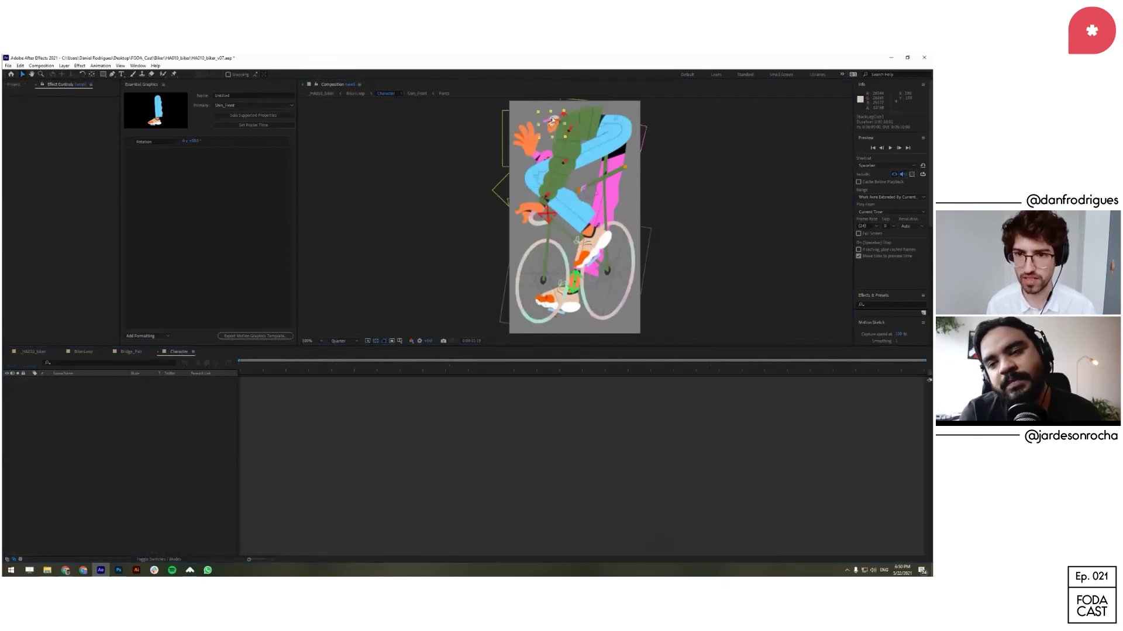
pyautogui.click(340, 341)
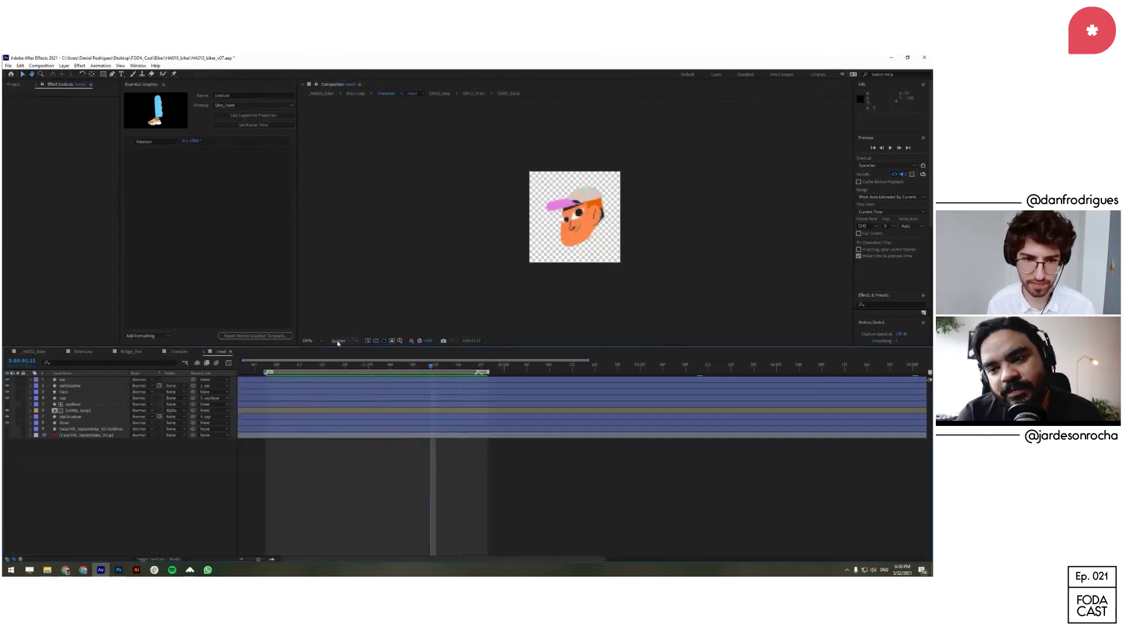
pyautogui.click(344, 367)
pyautogui.press('space')
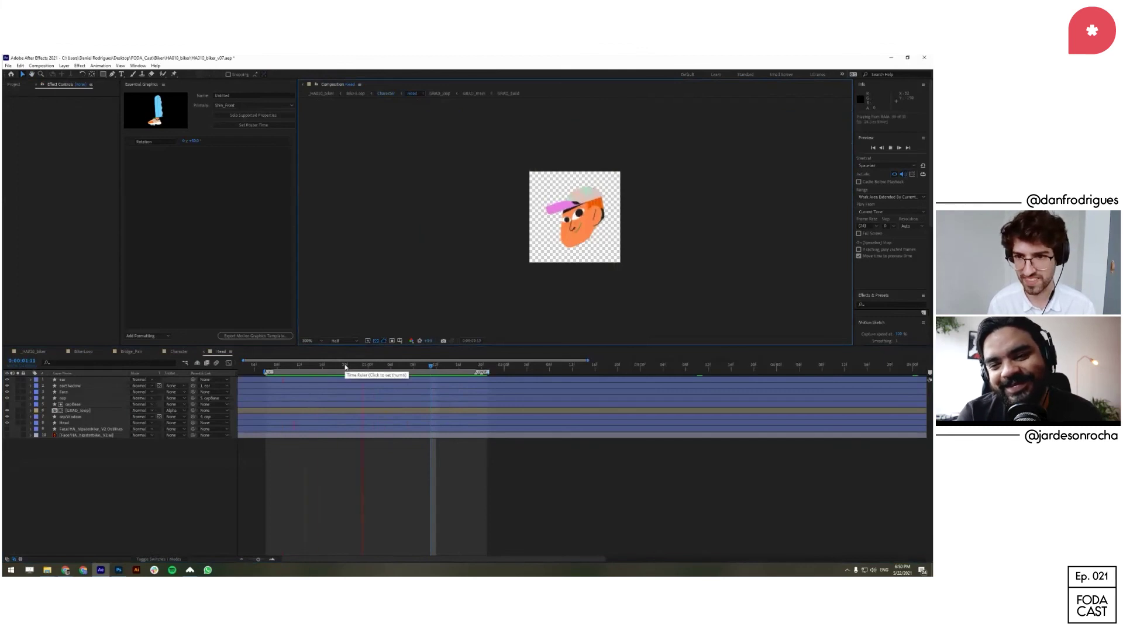
pyautogui.press('space')
pyautogui.hotkey('ctrl', 'w')
# Step: Preview Character, try moving the front arm layer and undo it, and try pulling the elbow's puppet pin controller
pyautogui.press('space')
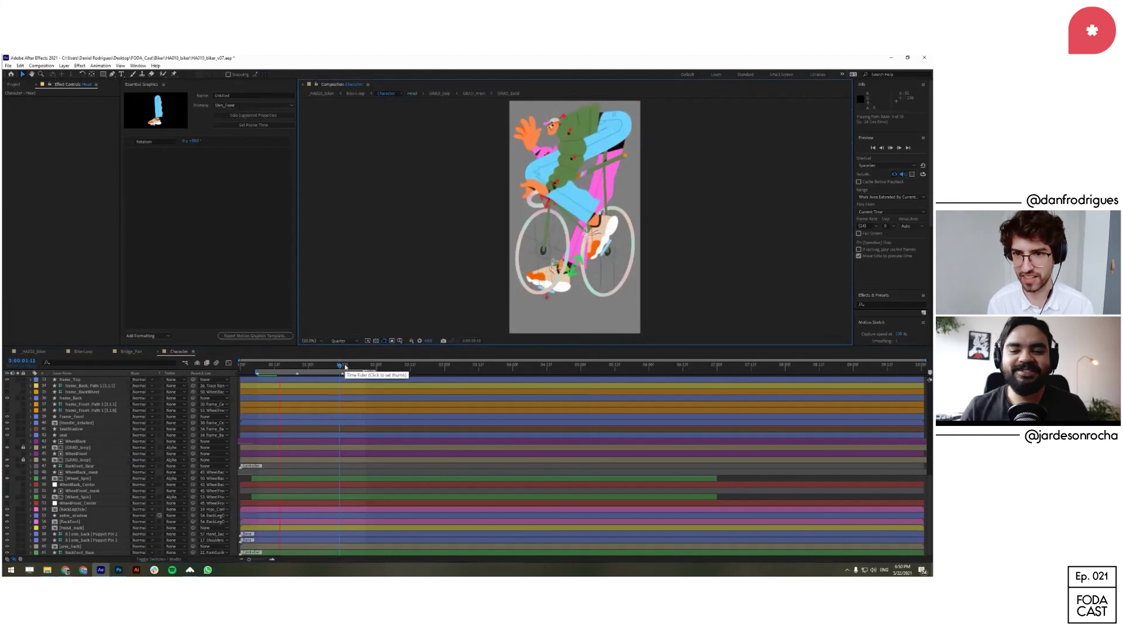
pyautogui.moveTo(560, 182); pyautogui.dragTo(550, 189)
pyautogui.hotkey('ctrl', 'z')
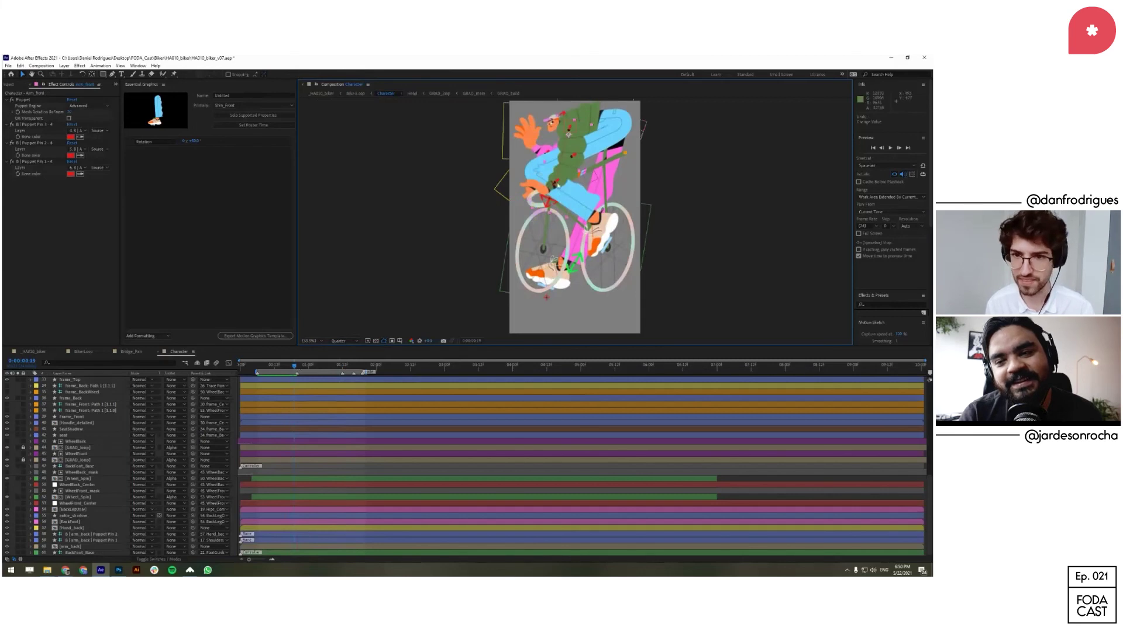
pyautogui.moveTo(554, 186); pyautogui.dragTo(568, 197)
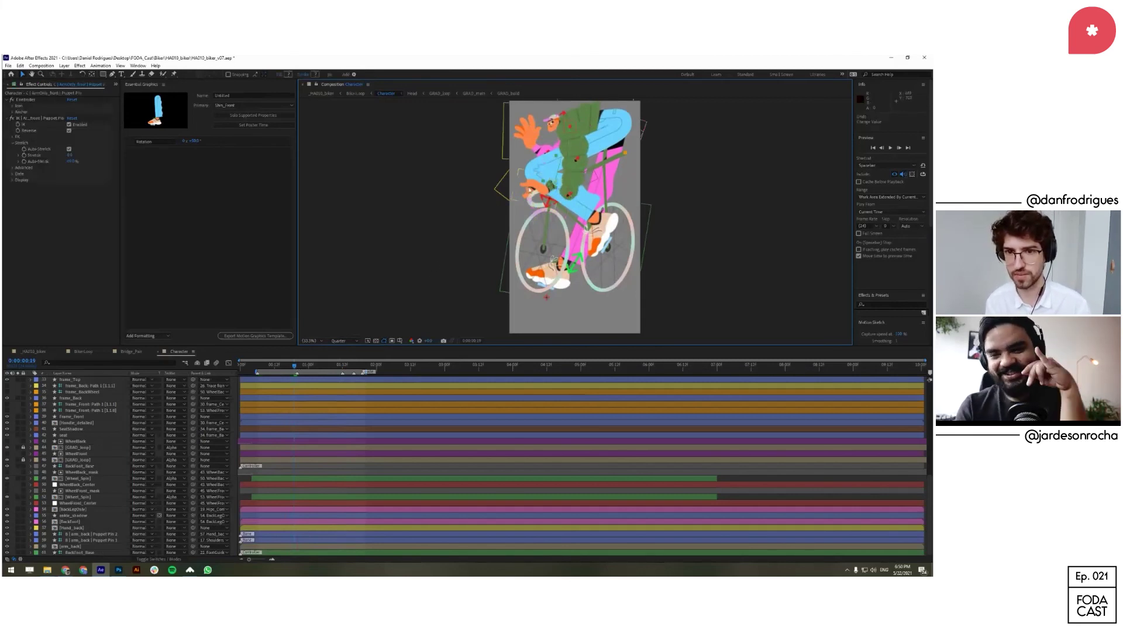
# Step: Open the precomp of the hand on the handlebar, preview it and return to Character
pyautogui.doubleClick(527, 187)
pyautogui.press('space')
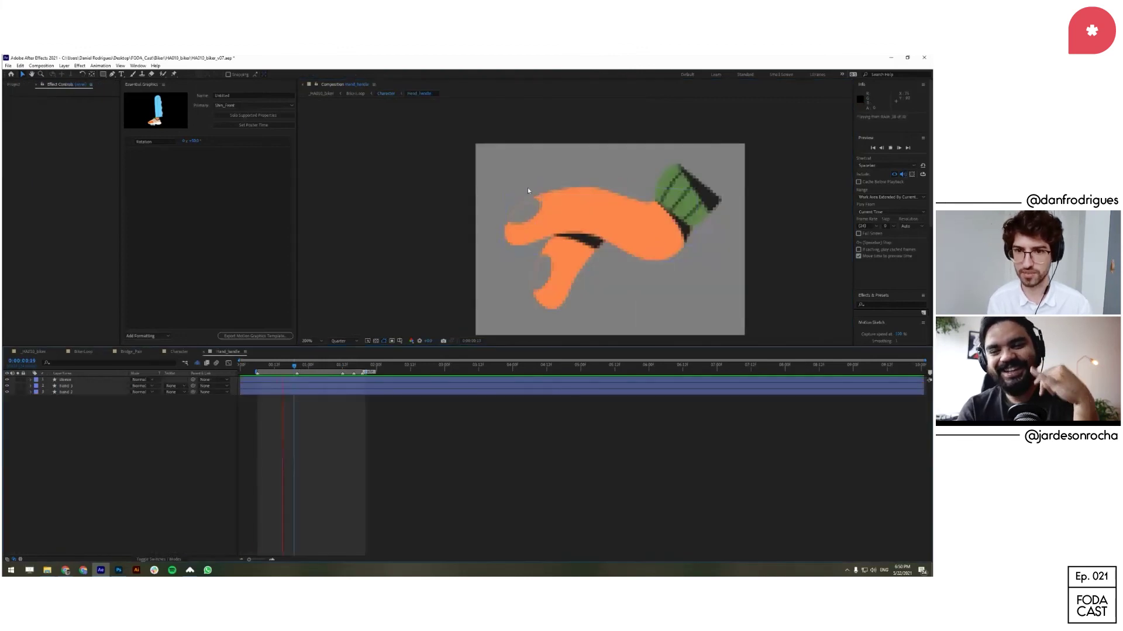
pyautogui.press('space')
pyautogui.hotkey('ctrl', 'w')
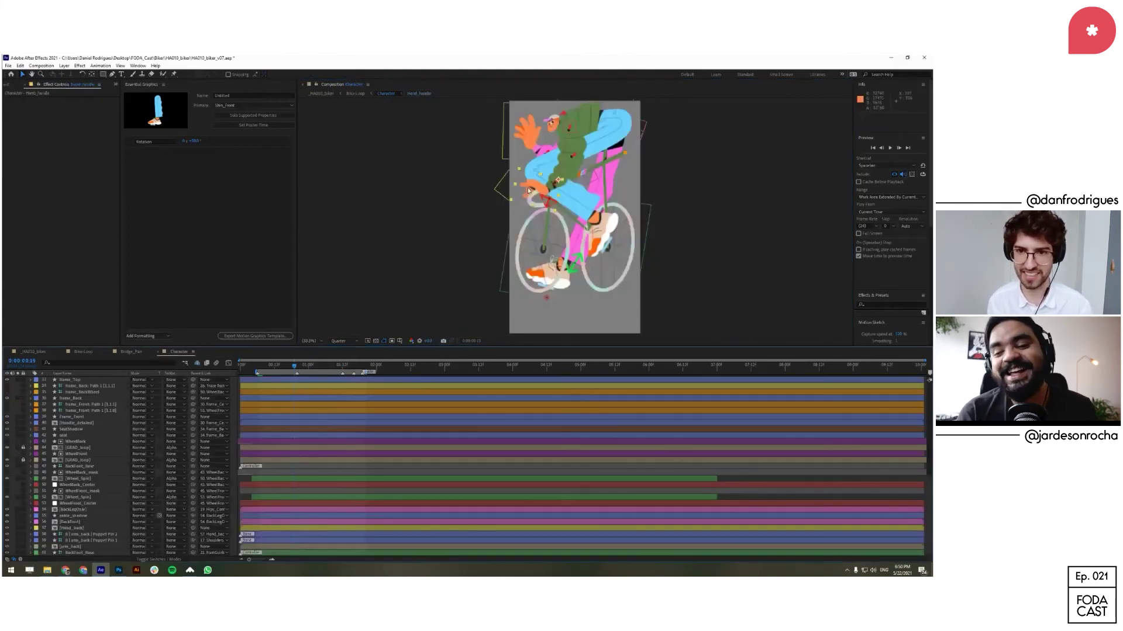
# Step: Open the front arm precomp to examine the green sleeve artwork and return to Character
pyautogui.doubleClick(576, 170)
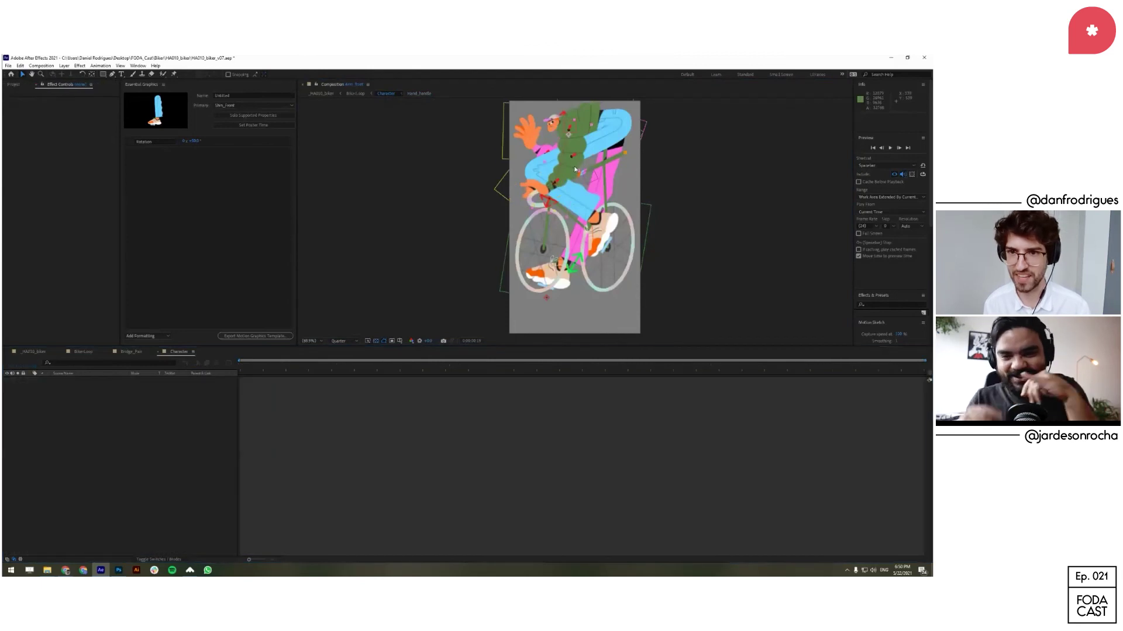
pyautogui.hotkey('ctrl', 'w')
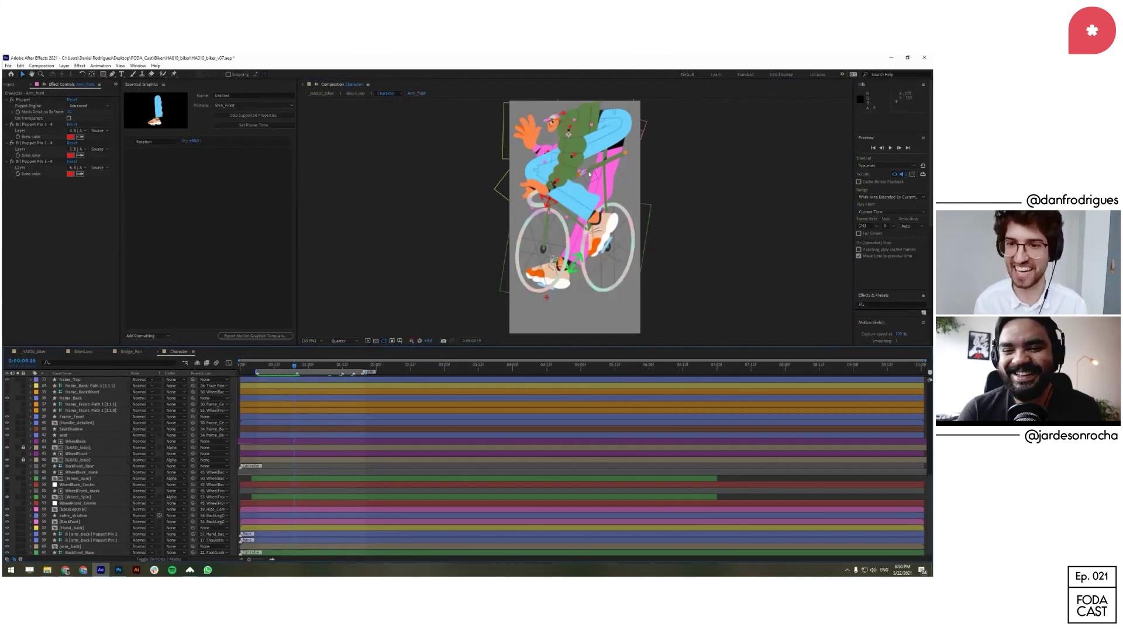
pyautogui.doubleClick(573, 167)
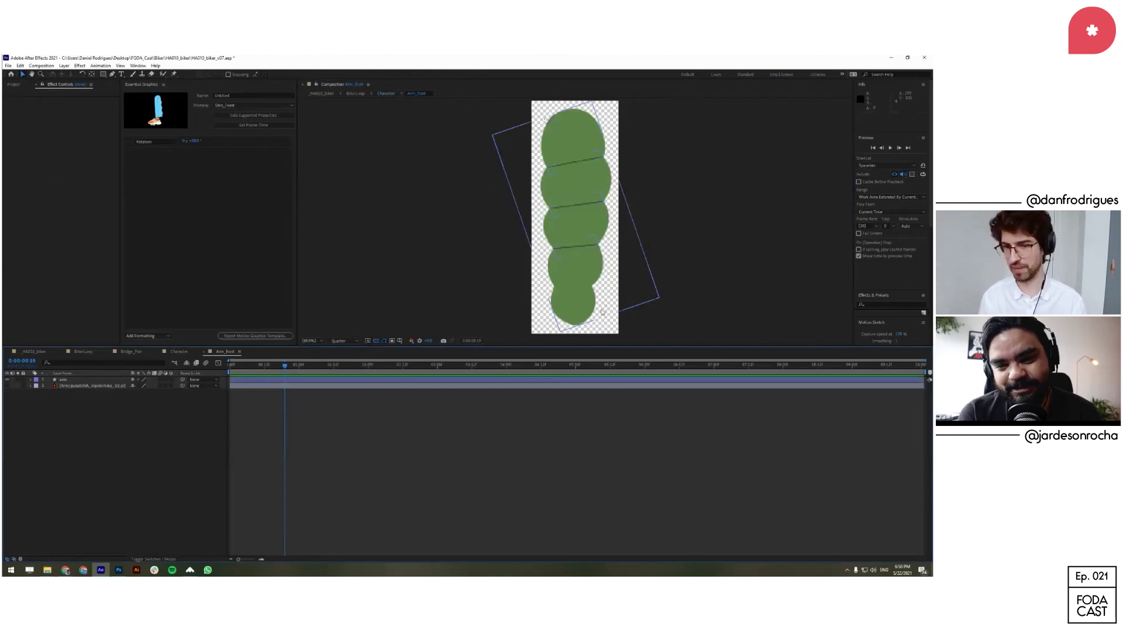
pyautogui.hotkey('ctrl', 'w')
# Step: Scrub through Character, try moving the hand on the handlebar and undo the move
pyautogui.hotkey('ctrl', 'z')
pyautogui.moveTo(315, 368); pyautogui.dragTo(272, 376)
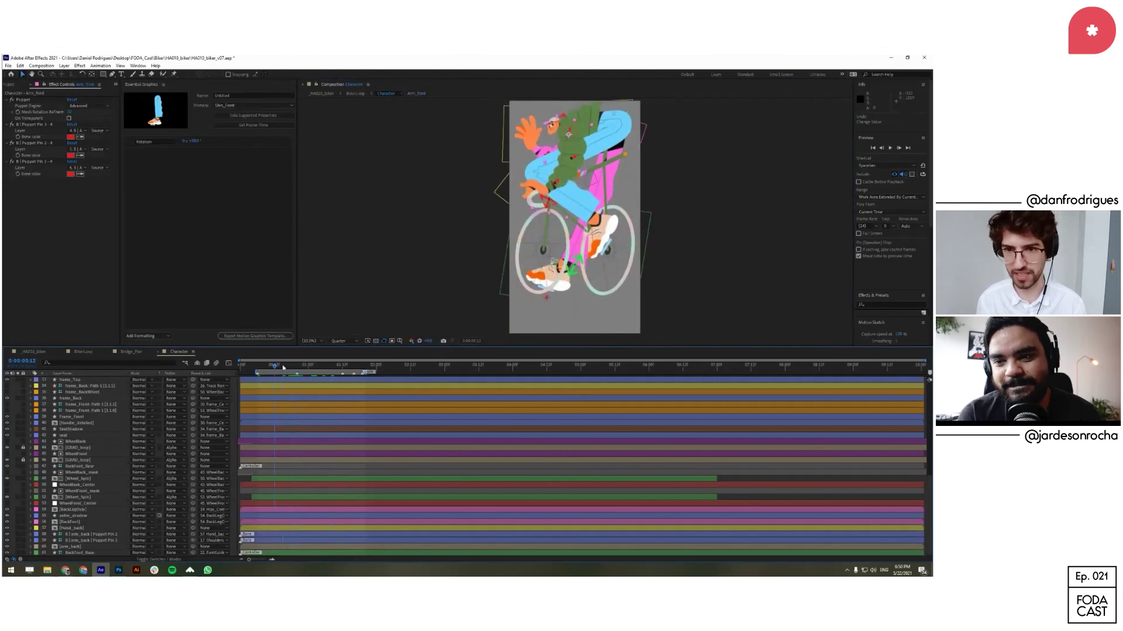
pyautogui.moveTo(531, 185); pyautogui.dragTo(522, 177)
pyautogui.hotkey('ctrl', 'z')
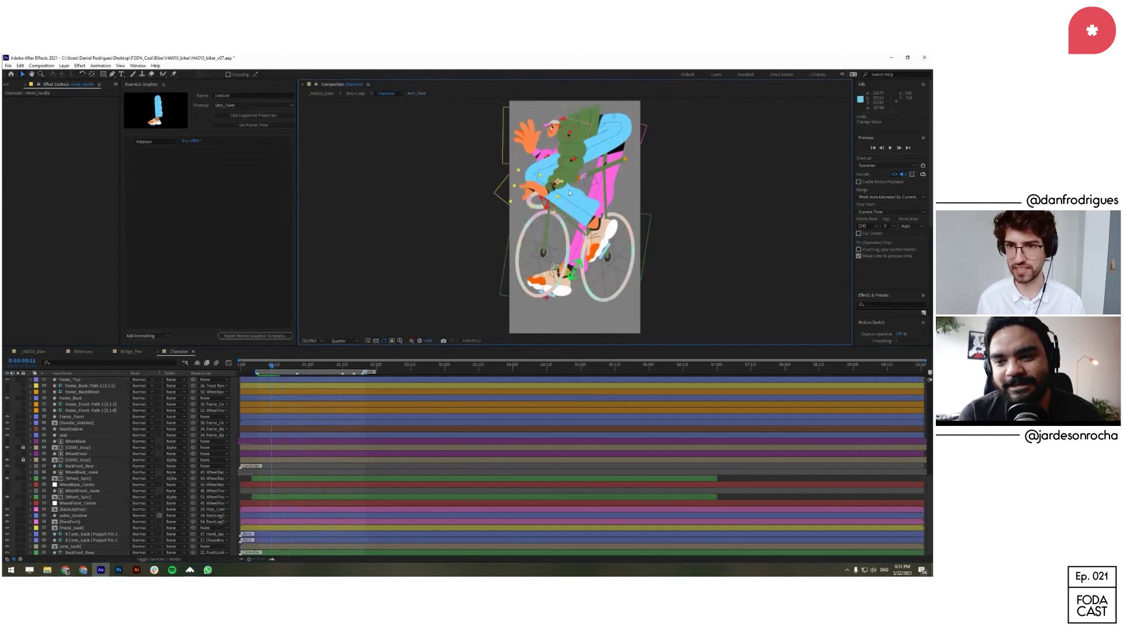
# Step: Switch to File Explorer, open the HA010_biker_v11 project from the HA010_biker folder and maximize its After Effects window
pyautogui.click(48, 571)
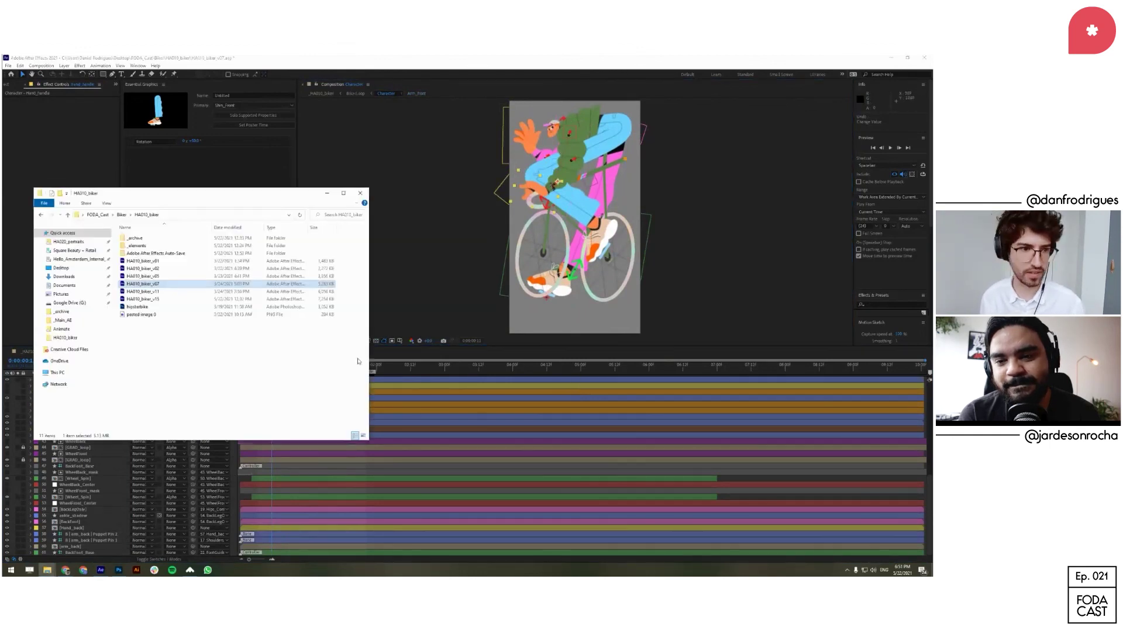
pyautogui.doubleClick(187, 292)
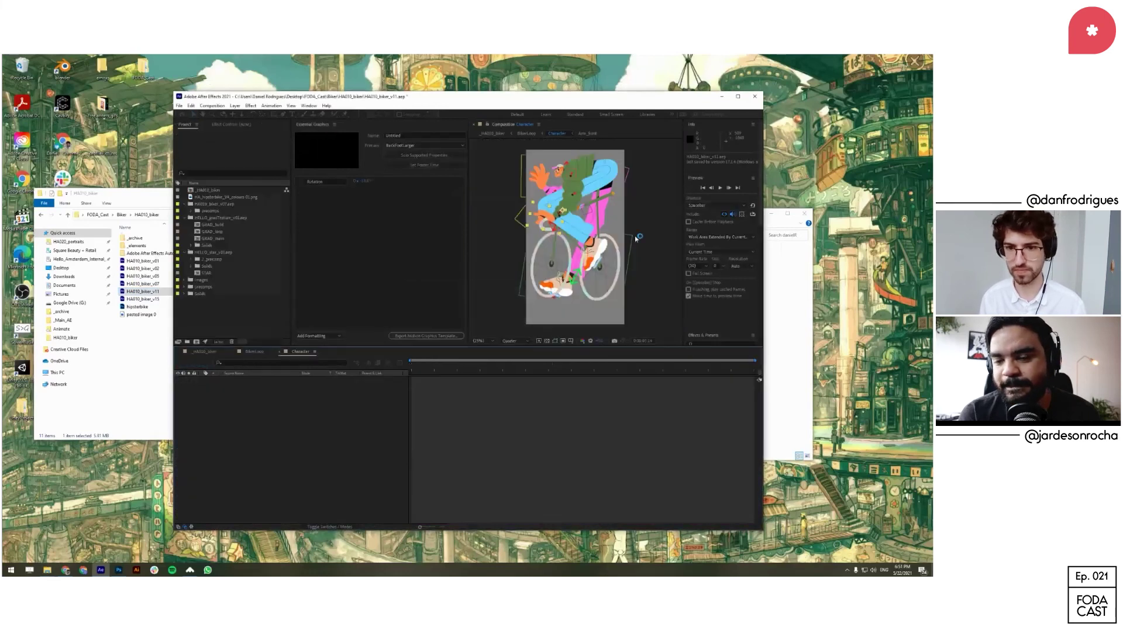
pyautogui.click(737, 96)
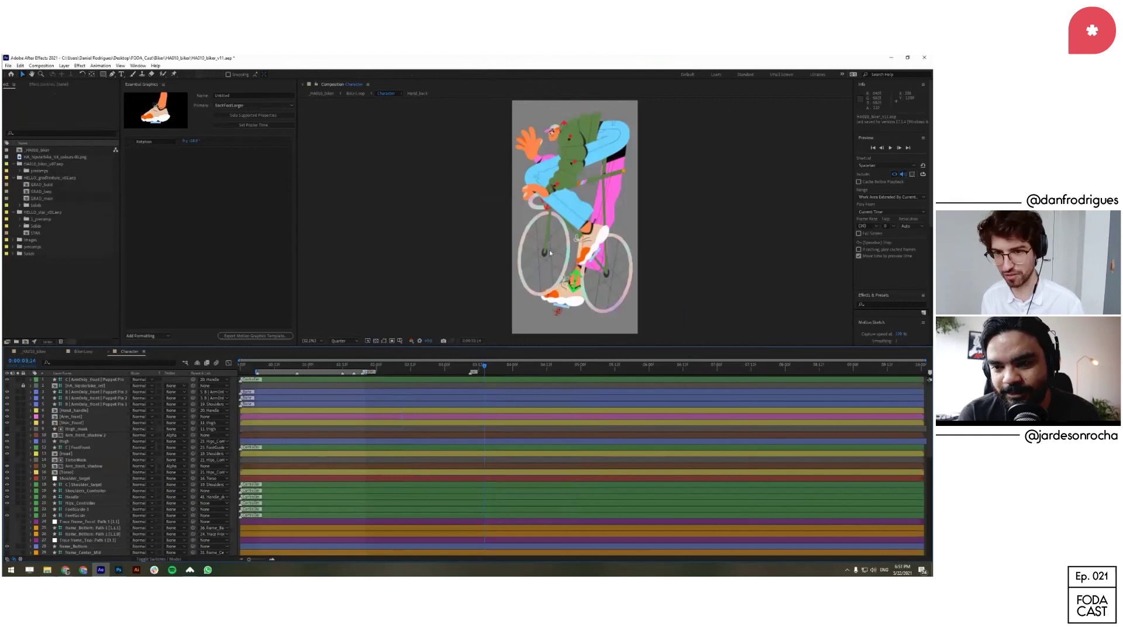
# Step: Scrub to an early pedalling frame and examine the foot controller and leg layers of the v11 Character rig
pyautogui.moveTo(335, 369)
pyautogui.mouseDown()
pyautogui.moveTo(280, 372)
pyautogui.moveTo(325, 374)
pyautogui.mouseUp()
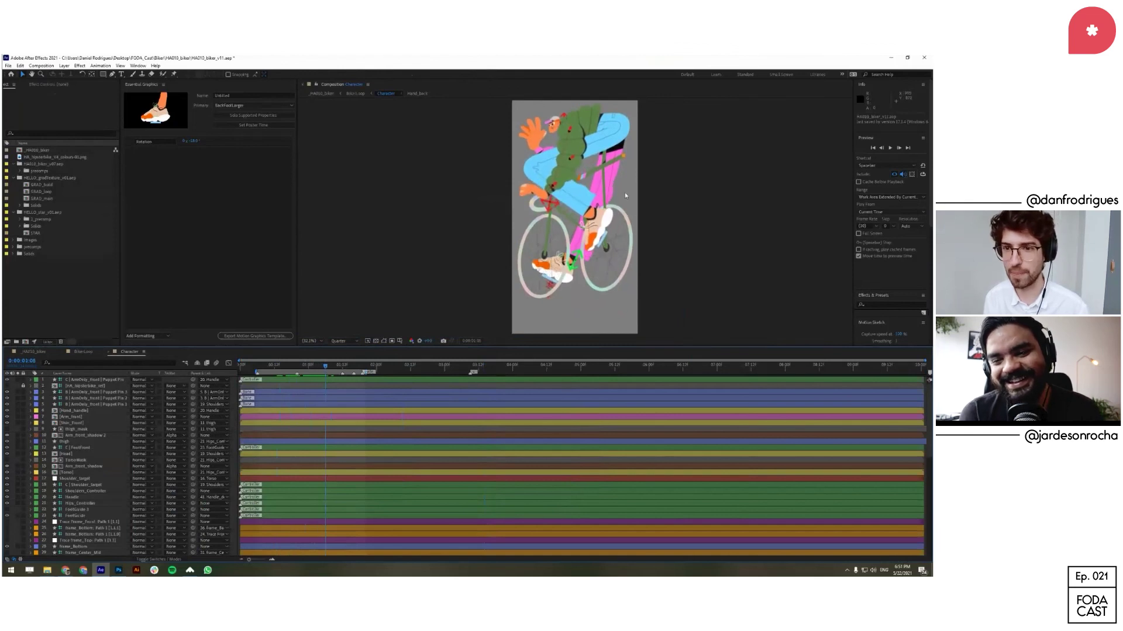
pyautogui.click(575, 261)
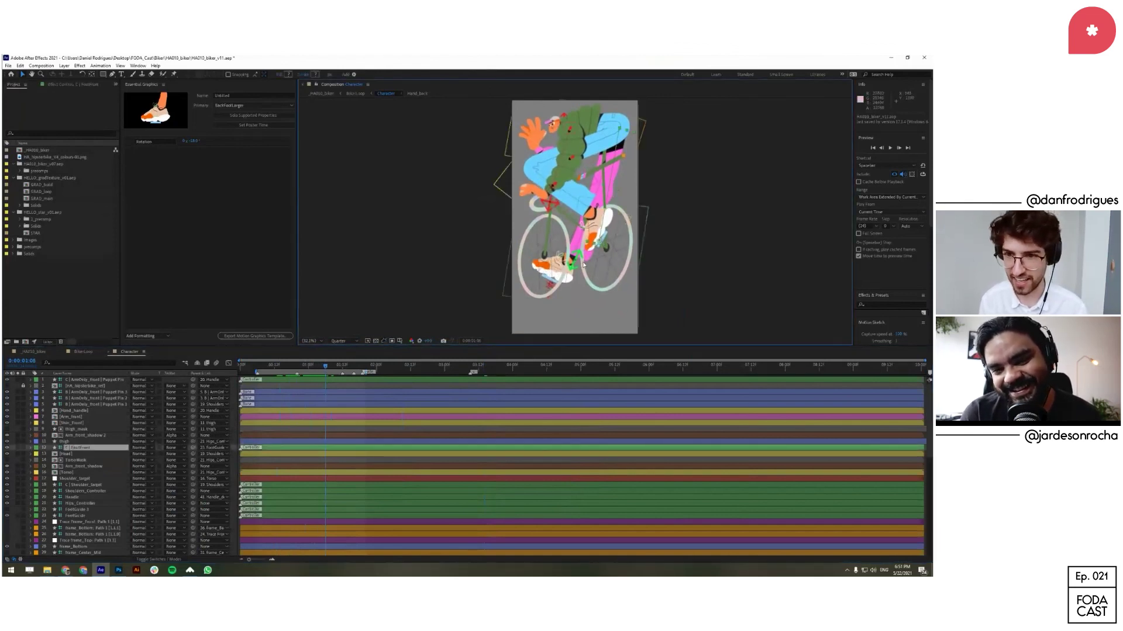
pyautogui.click(657, 111)
pyautogui.click(626, 111)
pyautogui.click(658, 112)
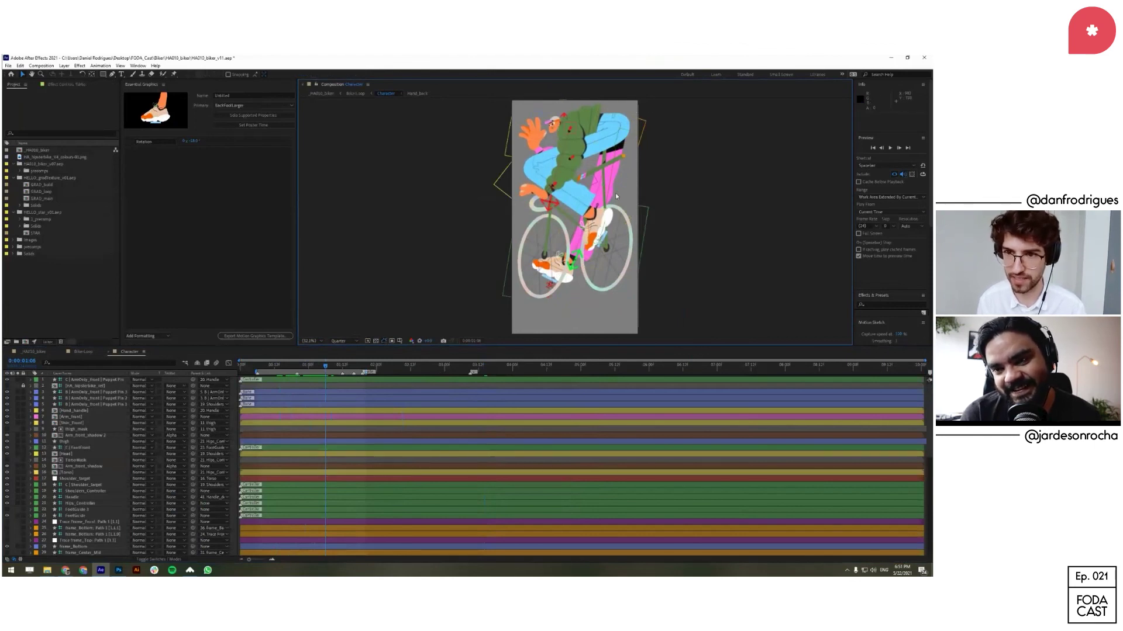
pyautogui.click(616, 196)
pyautogui.scroll(-2, 257, 416)
pyautogui.click(627, 207)
pyautogui.moveTo(667, 235); pyautogui.dragTo(587, 255)
pyautogui.click(658, 123)
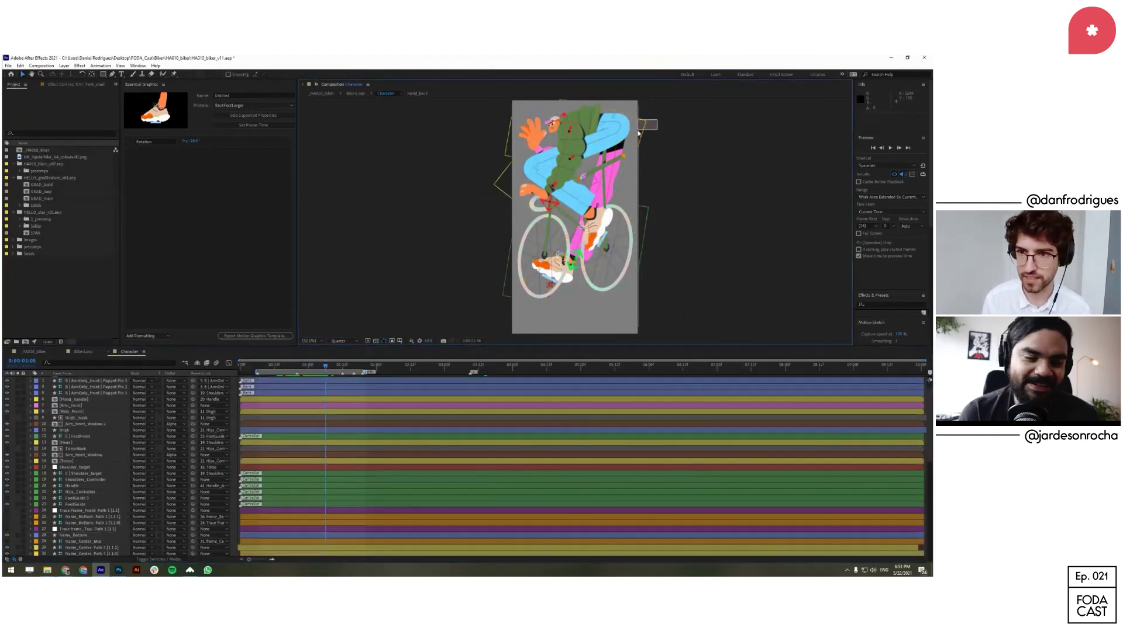
# Step: Preview the pink back leg's precomp, compare it with the leg's movement in Character and return to the precomp
pyautogui.doubleClick(640, 130)
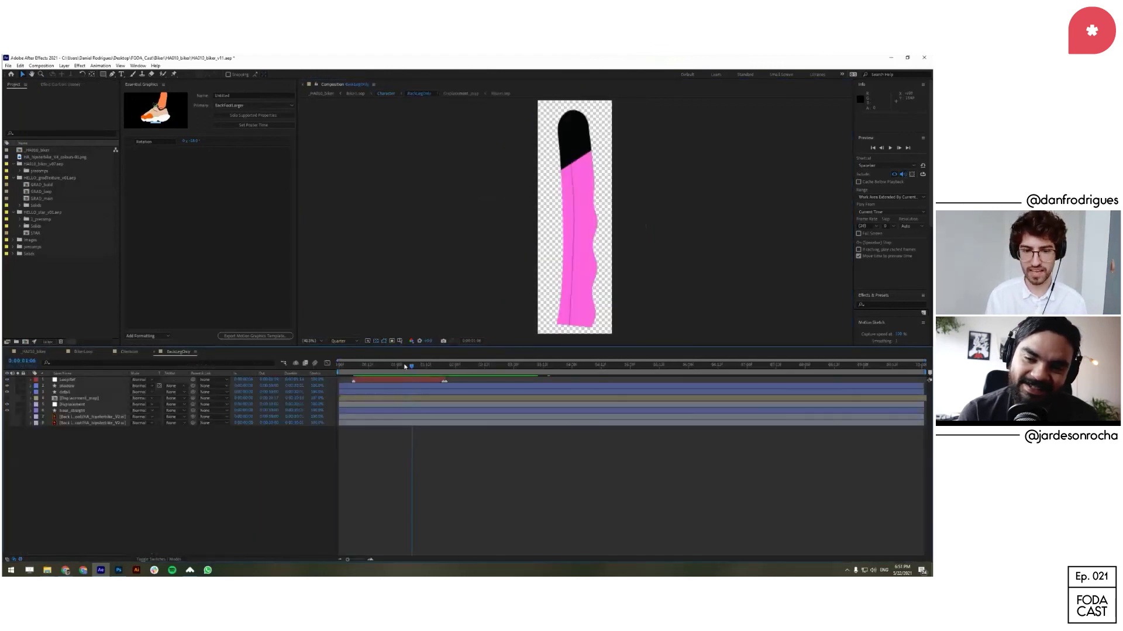
pyautogui.press('space')
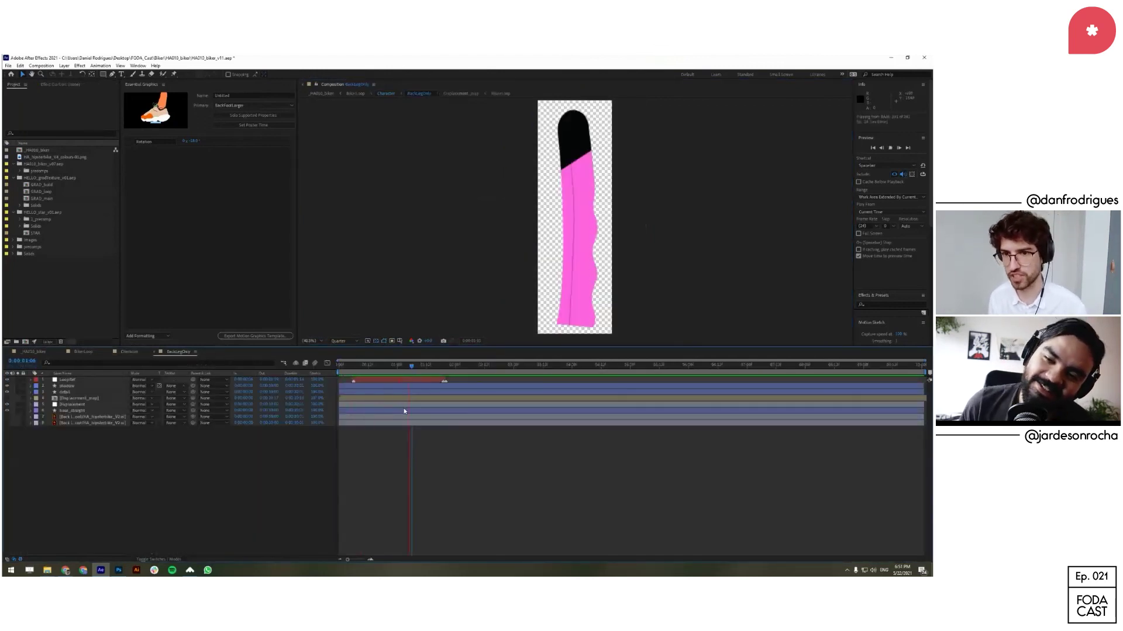
pyautogui.press('space')
pyautogui.click(128, 352)
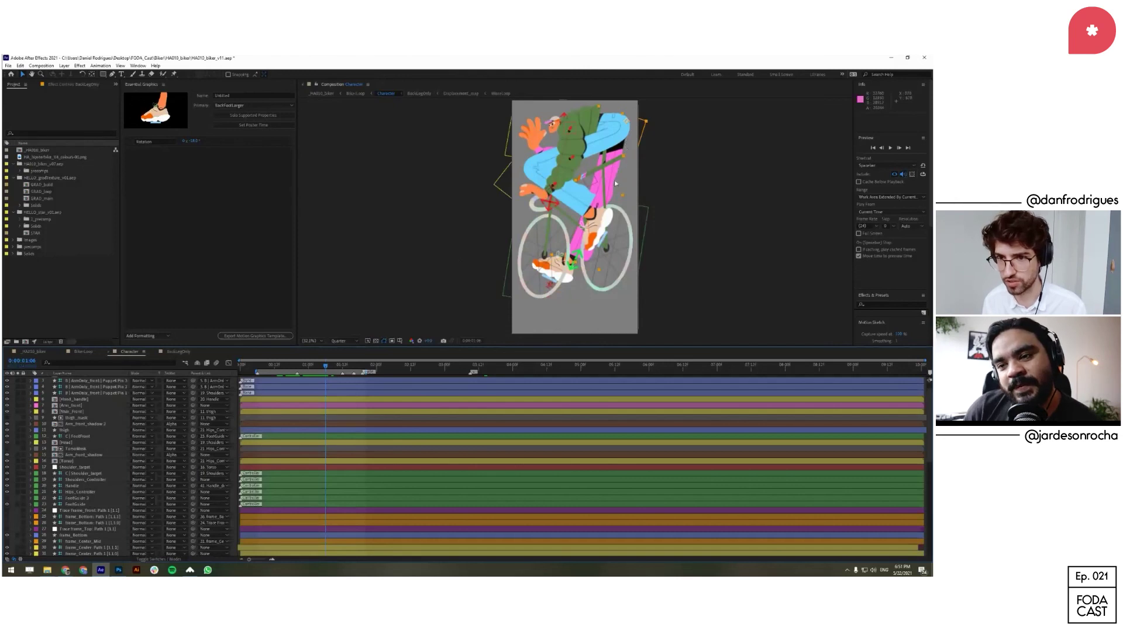
pyautogui.moveTo(324, 367); pyautogui.dragTo(306, 374)
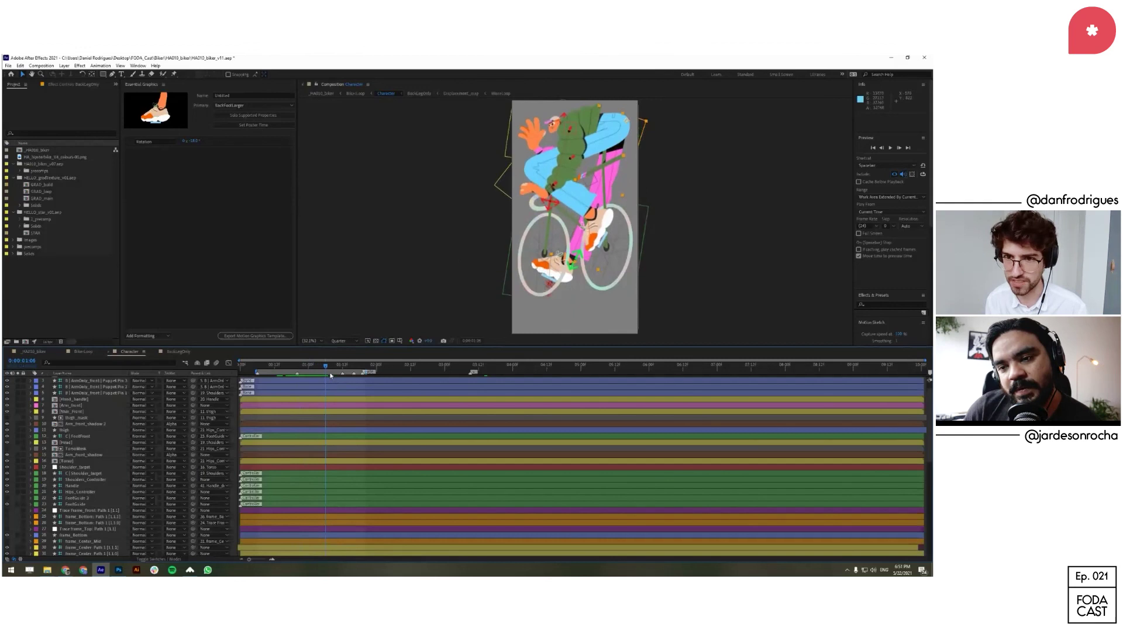
pyautogui.click(172, 354)
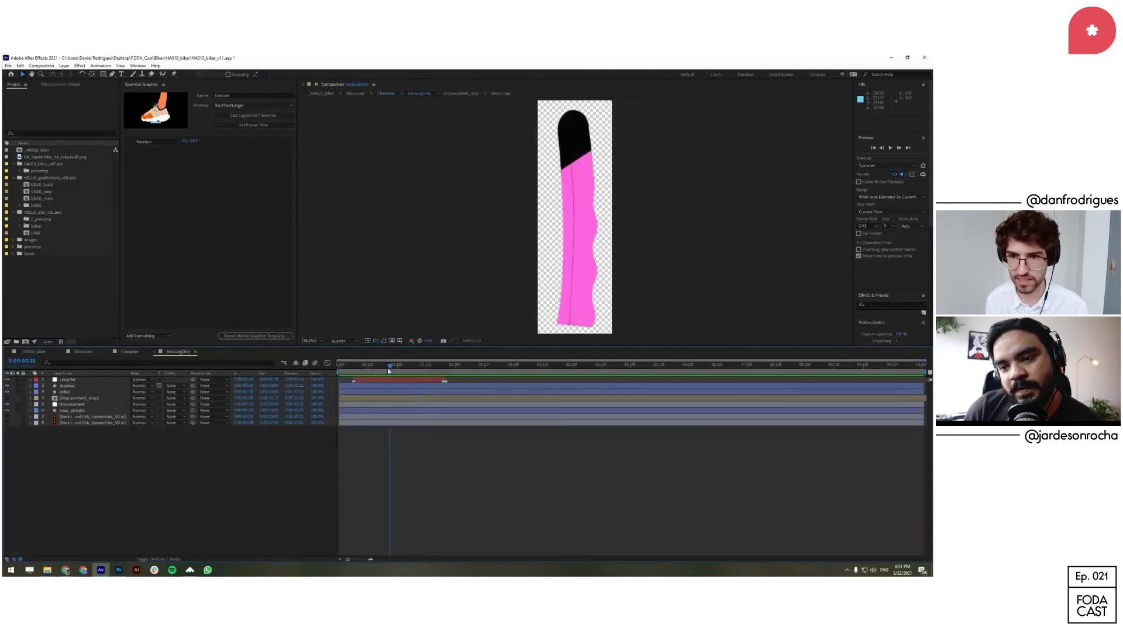
# Step: Inspect the displacement map precomp that drives the back leg's folds, return to the leg precomp and scrub its motion
pyautogui.click(62, 411)
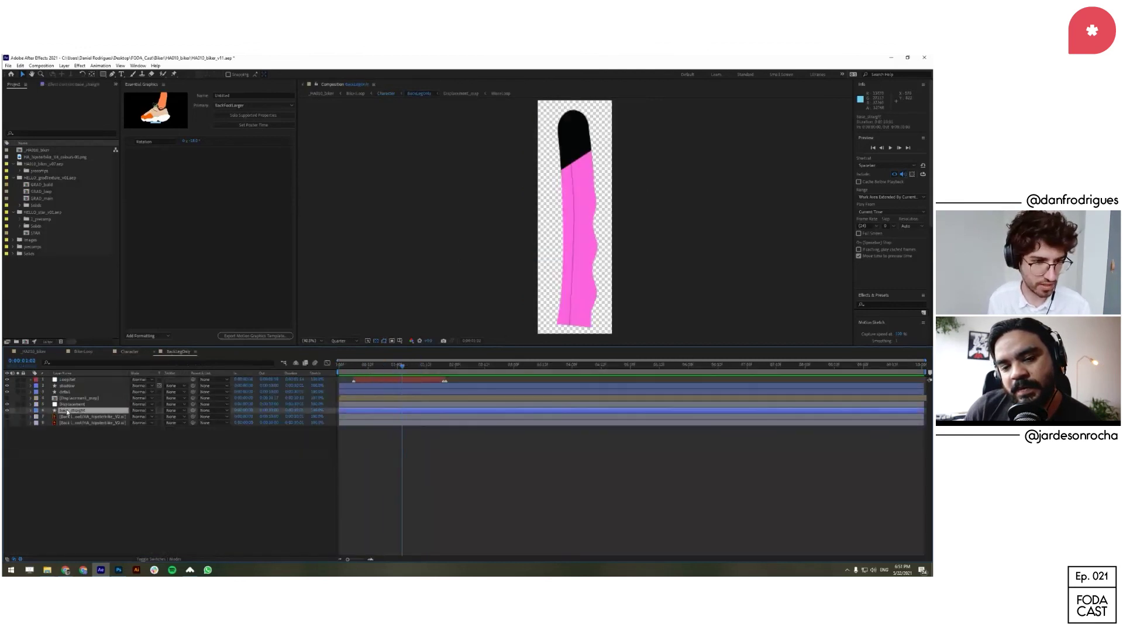
pyautogui.click(73, 399)
pyautogui.doubleClick(77, 399)
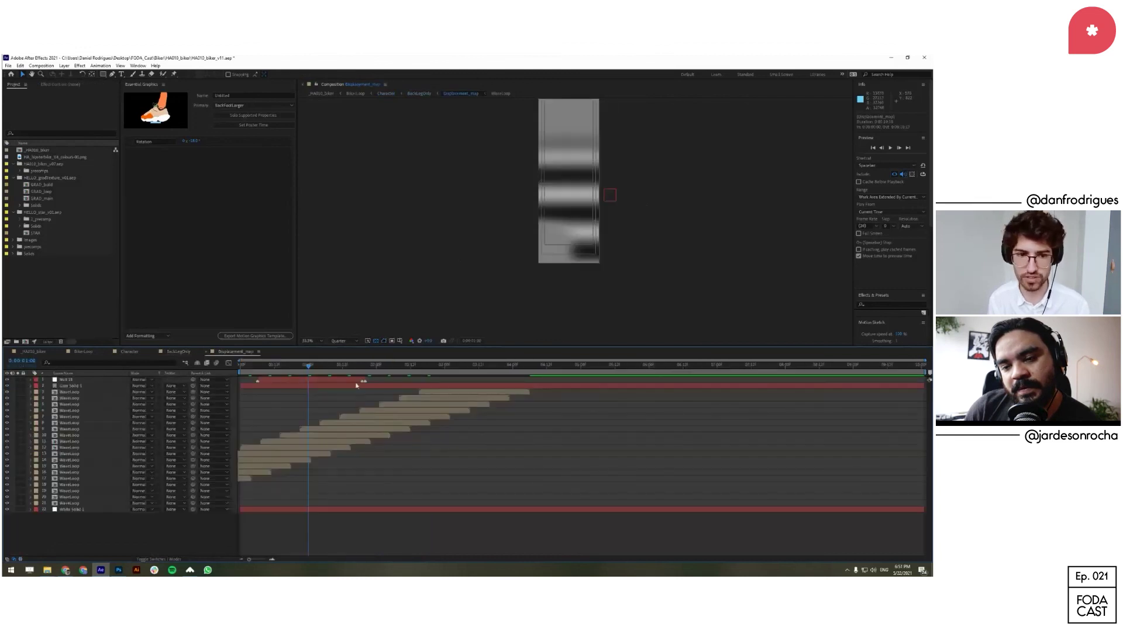
pyautogui.hotkey('ctrl', 'w')
pyautogui.moveTo(386, 369)
pyautogui.mouseDown()
pyautogui.moveTo(430, 375)
pyautogui.moveTo(366, 400)
pyautogui.mouseUp()
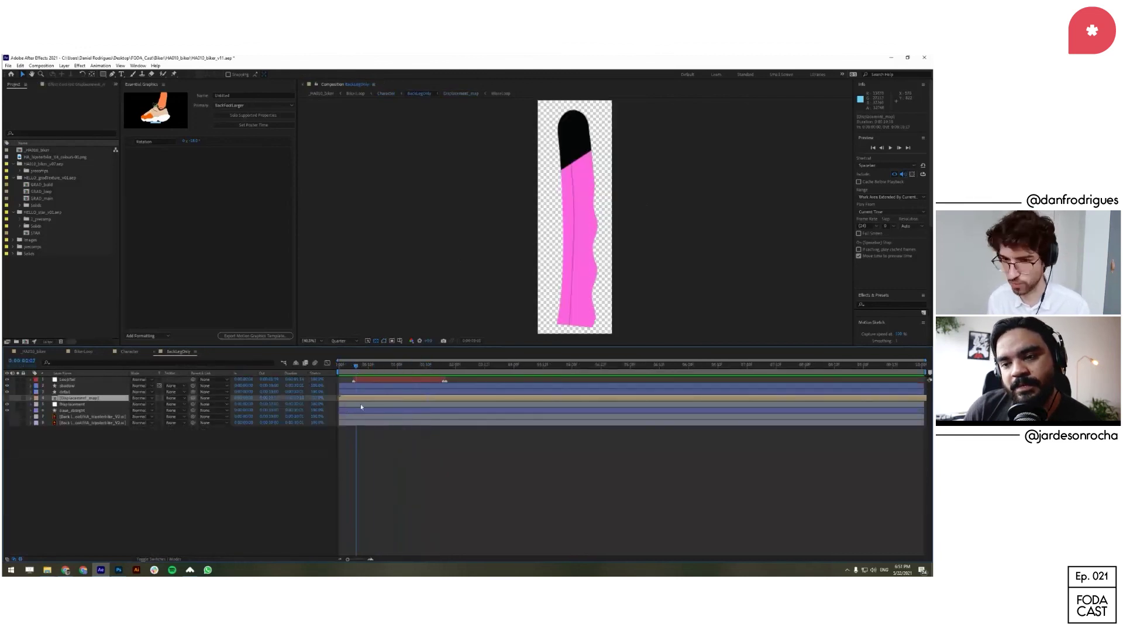
# Step: Scrub the displacement map precomp, examine its solid and stacked wave layers, and return to the back leg precomp
pyautogui.doubleClick(108, 400)
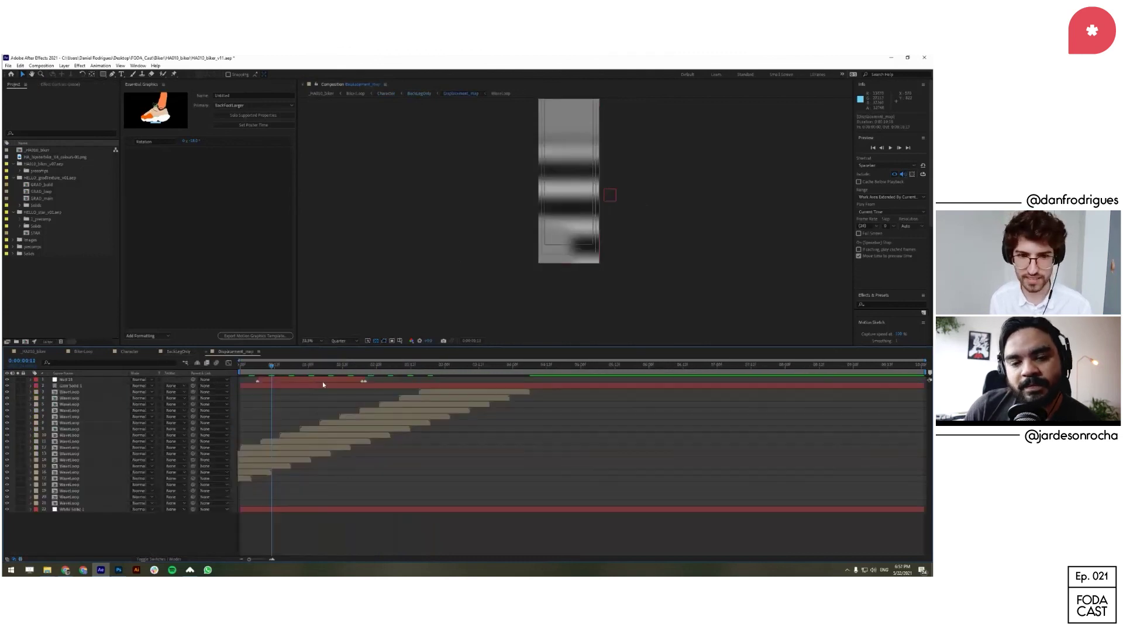
pyautogui.moveTo(255, 370); pyautogui.dragTo(334, 370)
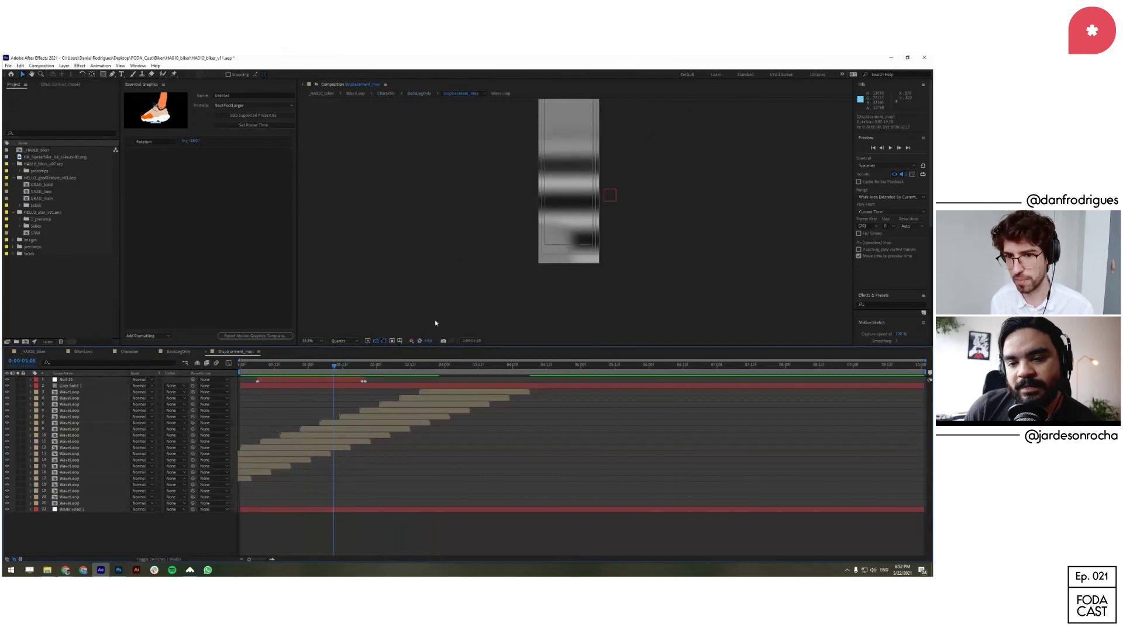
pyautogui.click(549, 264)
pyautogui.scroll(1, 550, 268)
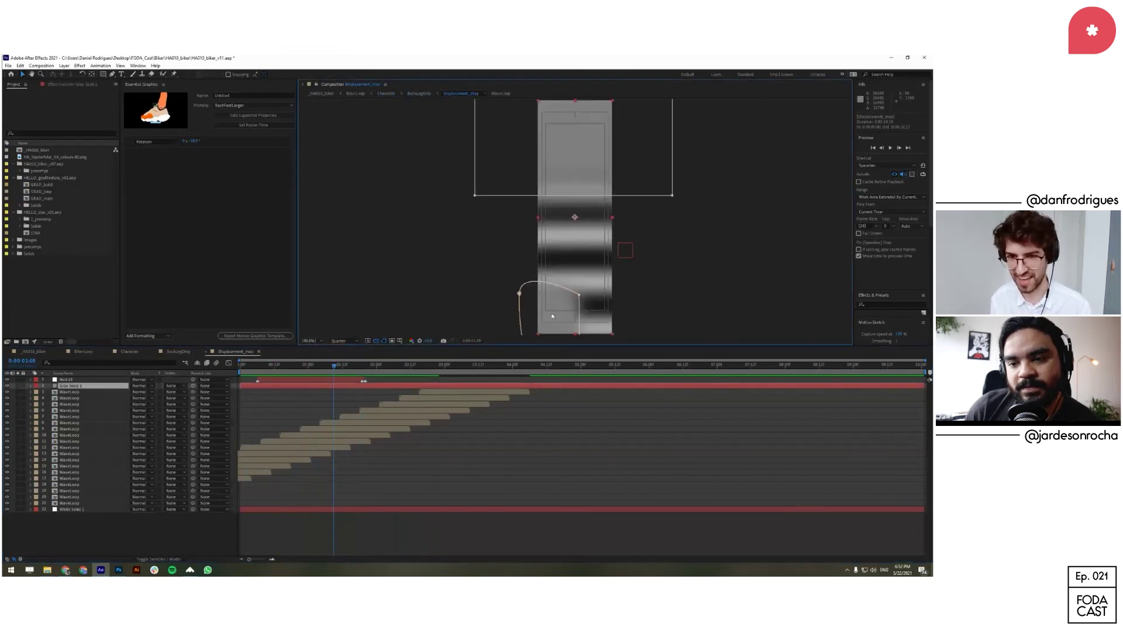
pyautogui.hotkey('ctrl', 'w')
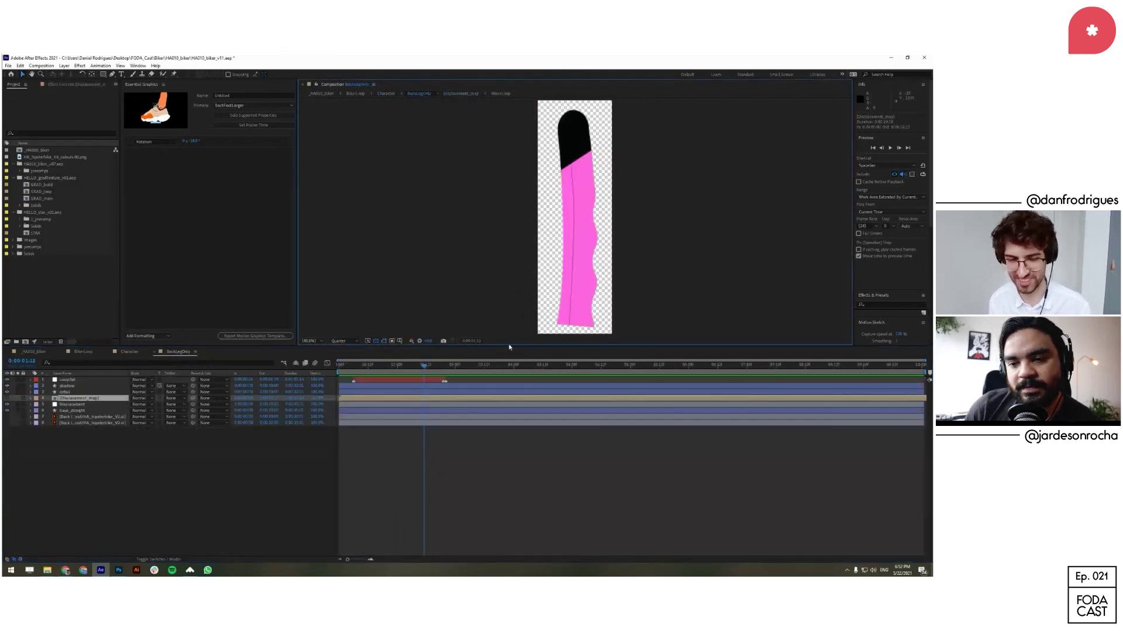
# Step: Try a stronger maximum horizontal displacement on the back leg's Displacement layer, undo it and scrub the leg's motion
pyautogui.click(61, 84)
pyautogui.click(82, 403)
pyautogui.moveTo(71, 118)
pyautogui.mouseDown()
pyautogui.moveTo(58, 122)
pyautogui.moveTo(95, 129)
pyautogui.moveTo(40, 133)
pyautogui.moveTo(166, 139)
pyautogui.moveTo(88, 139)
pyautogui.mouseUp()
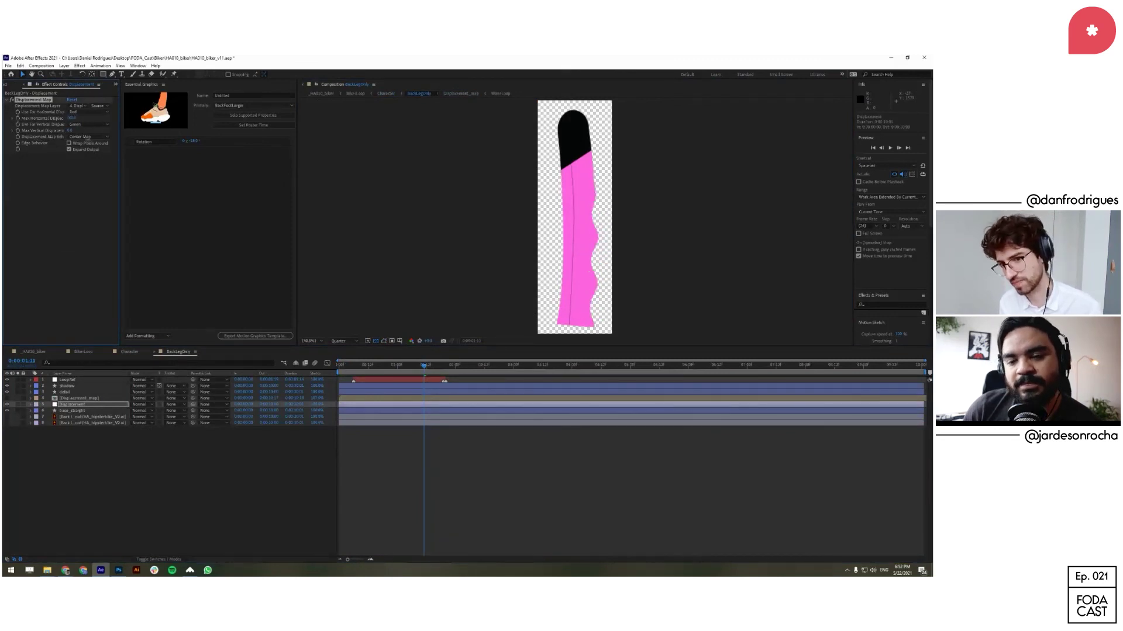
pyautogui.hotkey('ctrl', 'z')
pyautogui.moveTo(377, 368); pyautogui.dragTo(405, 380)
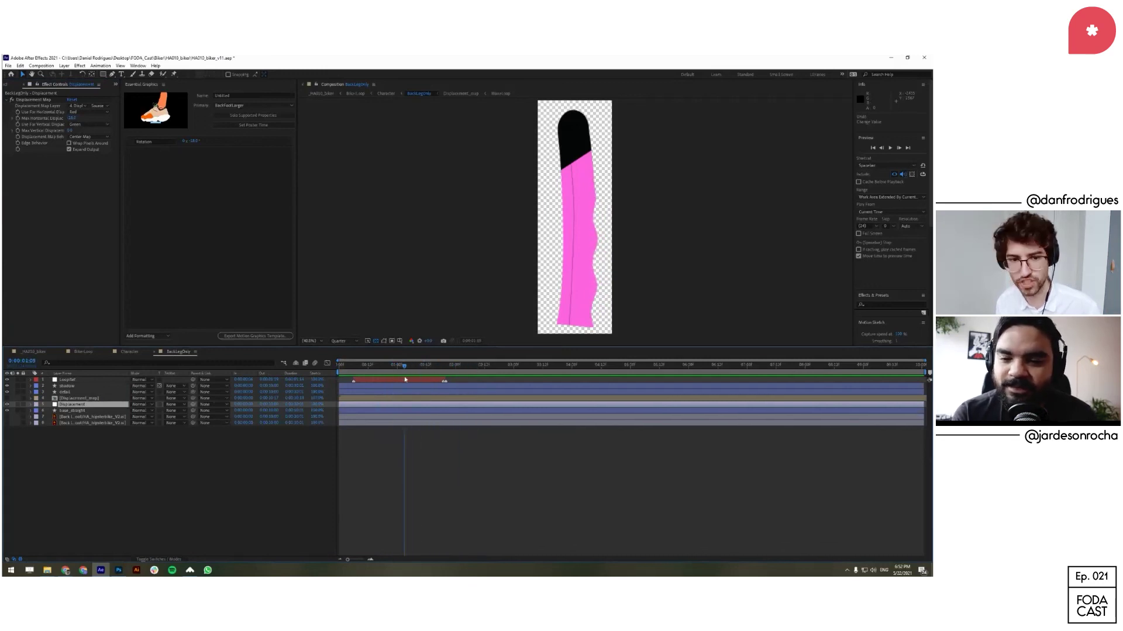
# Step: Open the displacement map precomp, try moving an element in it, undo the move and return to the leg precomp
pyautogui.doubleClick(366, 400)
pyautogui.click(647, 230)
pyautogui.moveTo(598, 167); pyautogui.dragTo(581, 221)
pyautogui.hotkey('ctrl', 'z')
pyautogui.hotkey('ctrl', 'w')
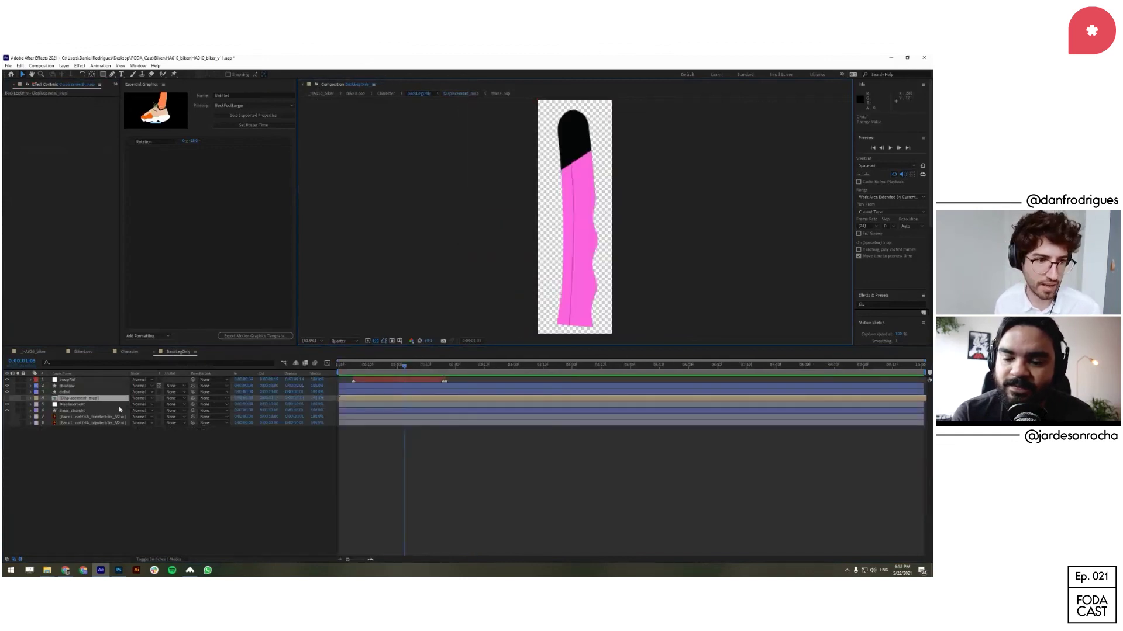
# Step: Reopen the displacement map precomp to compare it with the leg, close the extra view and return to the Character composition
pyautogui.doubleClick(83, 400)
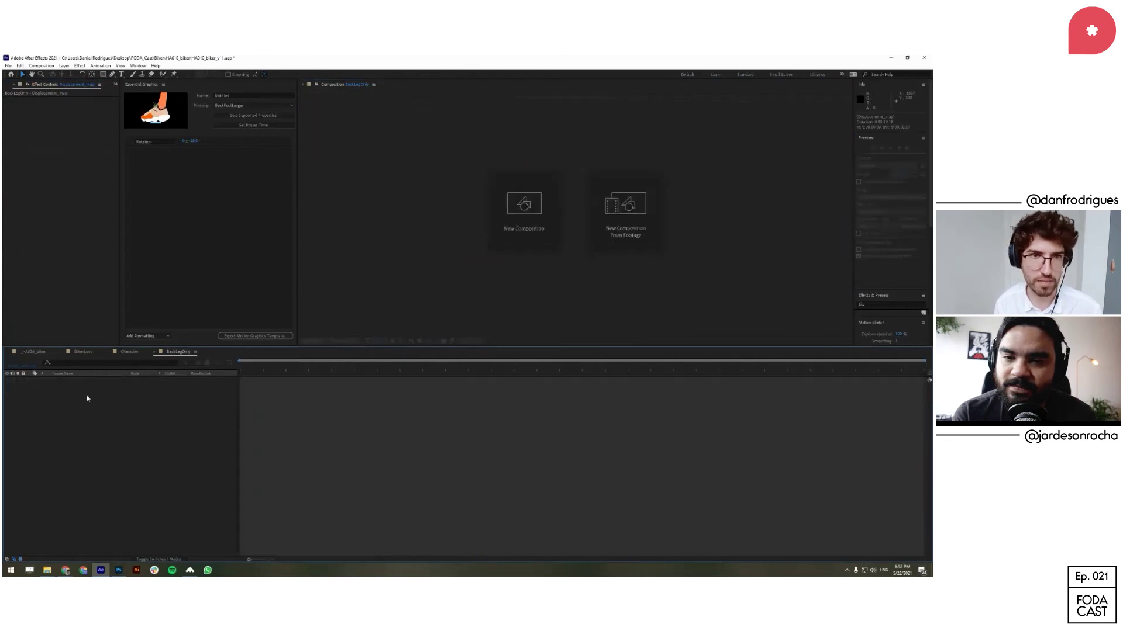
pyautogui.moveTo(725, 164)
pyautogui.mouseDown()
pyautogui.moveTo(723, 199)
pyautogui.moveTo(728, 158)
pyautogui.mouseUp()
pyautogui.click(645, 452)
pyautogui.hotkey('ctrl', 'w')
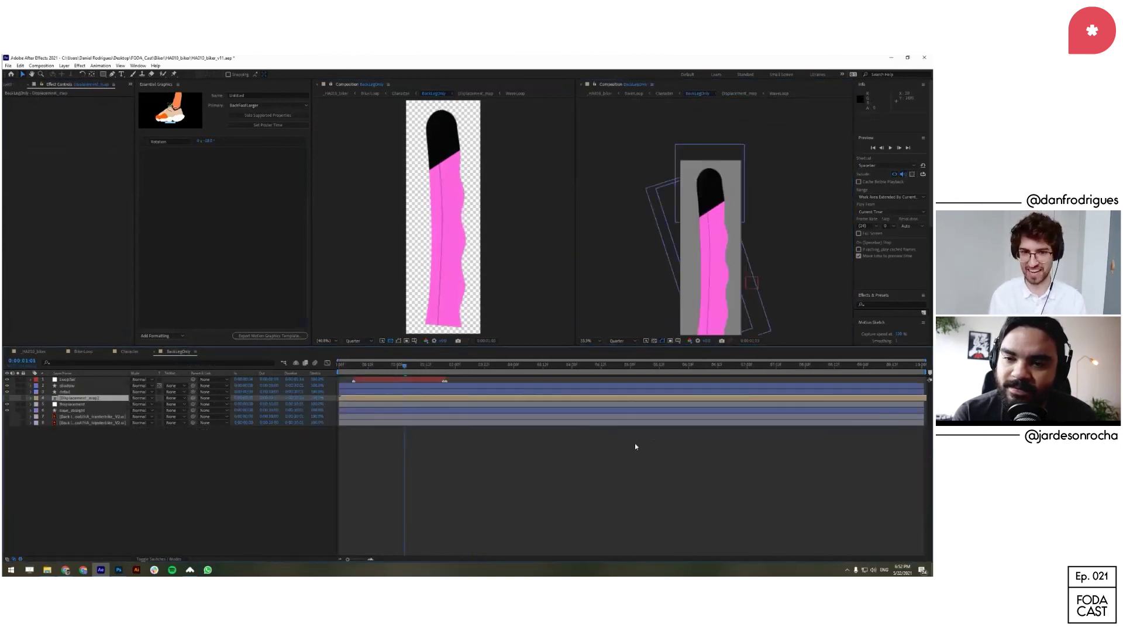
pyautogui.hotkey('ctrl', 'w')
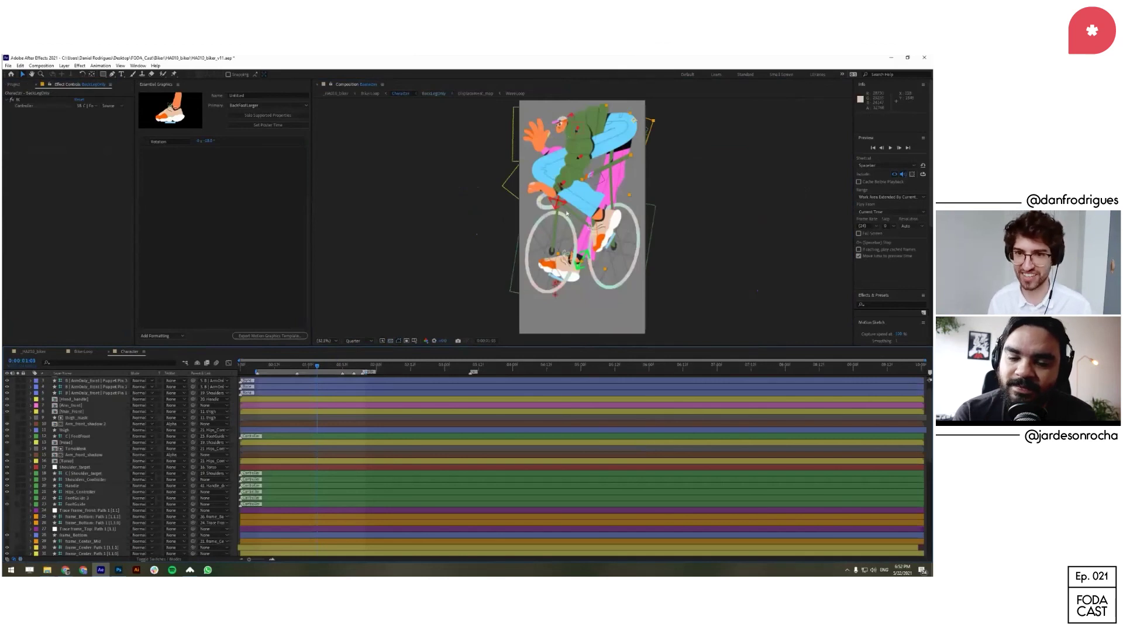
# Step: Open the torso precomp, preview its jacket folds at full resolution and return to the Character composition
pyautogui.doubleClick(592, 116)
pyautogui.press('space')
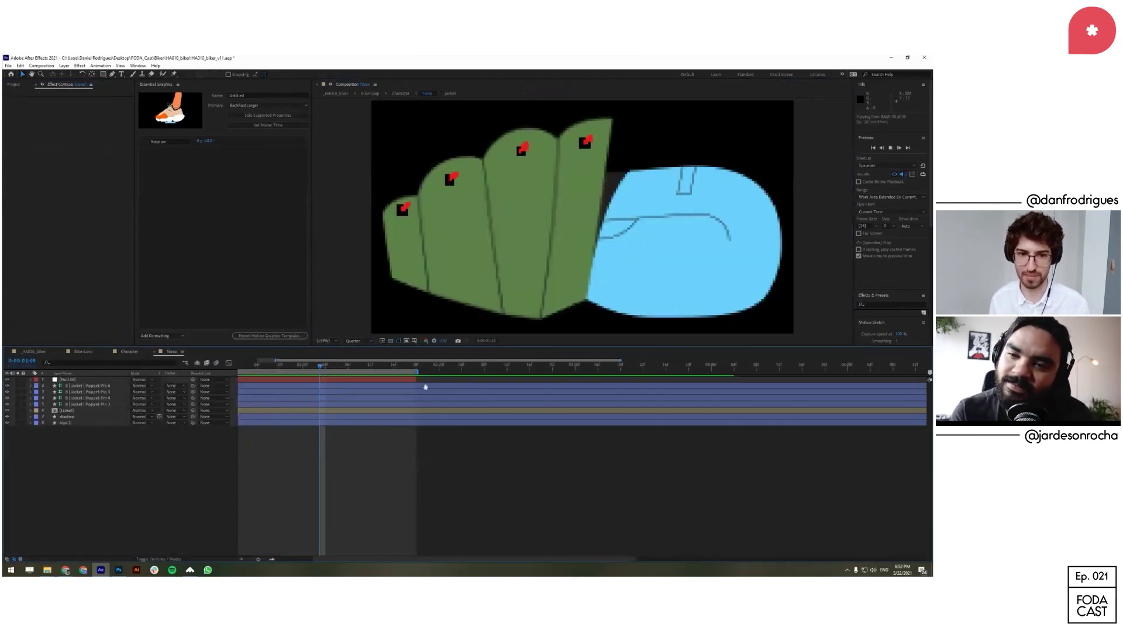
pyautogui.click(354, 341)
pyautogui.click(355, 358)
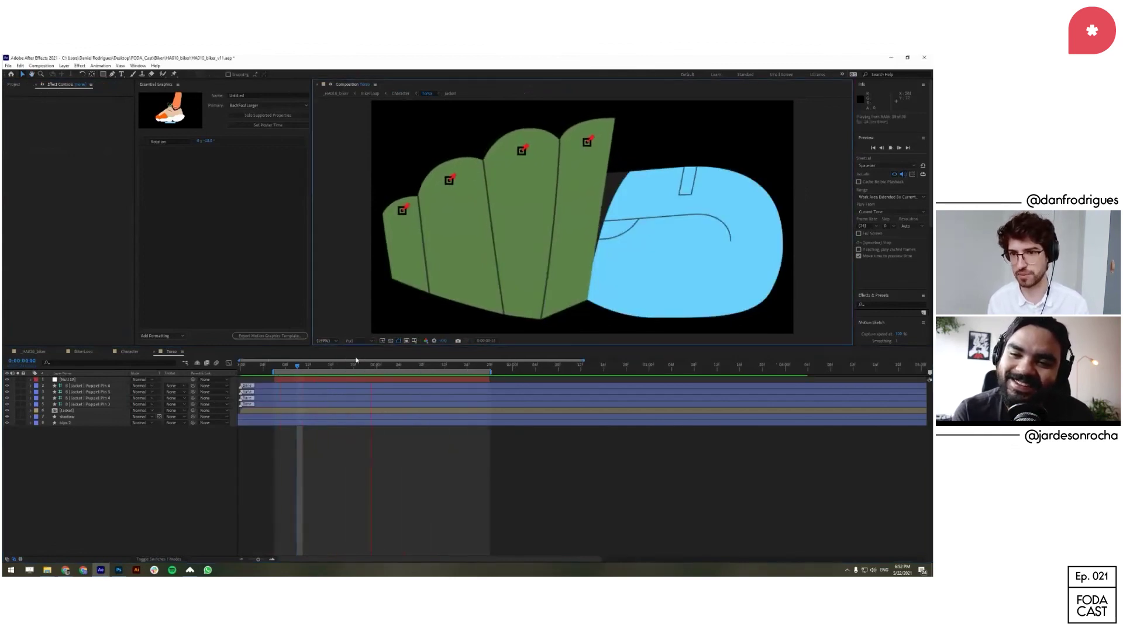
pyautogui.press('space')
pyautogui.hotkey('ctrl', 'w')
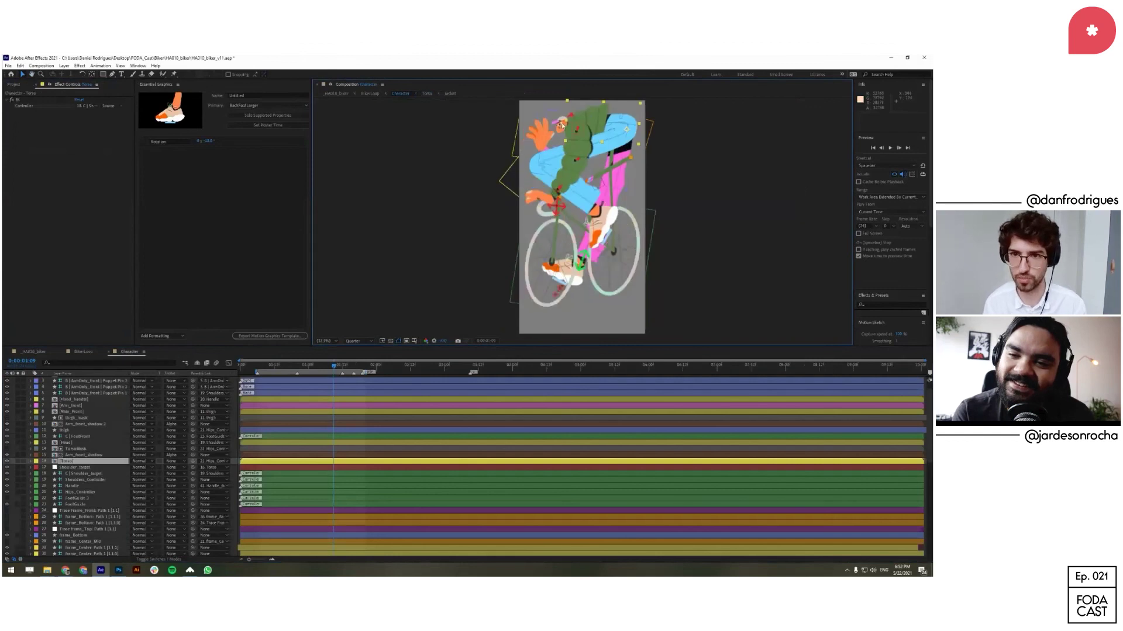
# Step: Preview the v11 Character animation to see the torso folds on the full rig
pyautogui.click(566, 113)
pyautogui.press('space')
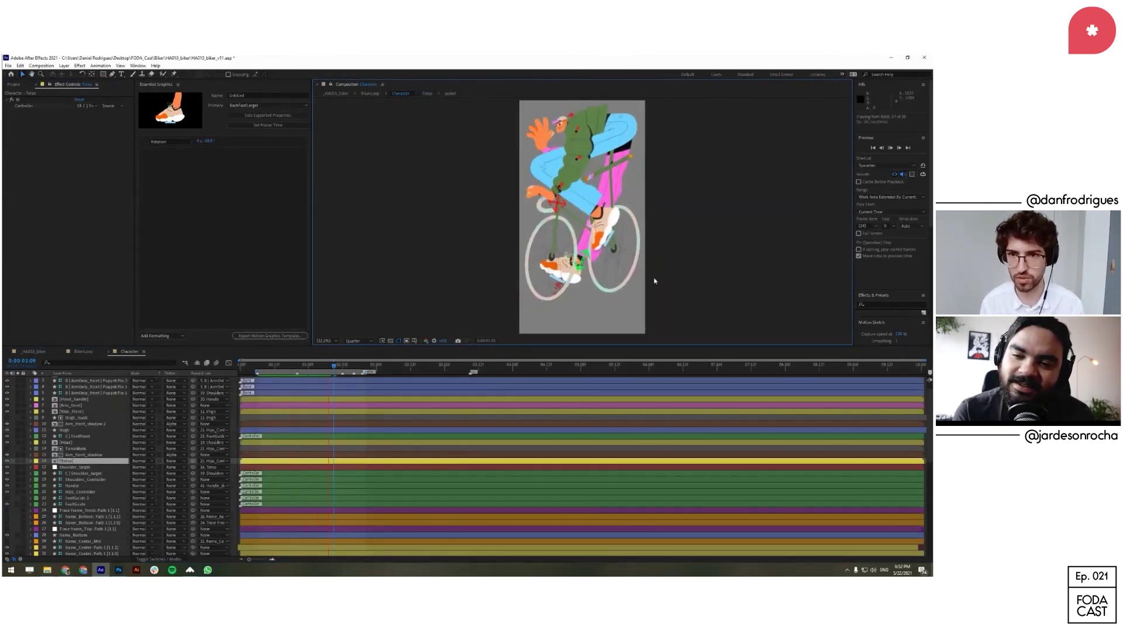
pyautogui.press('space')
# Step: Switch to File Explorer, open the HA010_biker_v15 project without saving the current one and maximize its After Effects window
pyautogui.hotkey('alt', 'Tab')
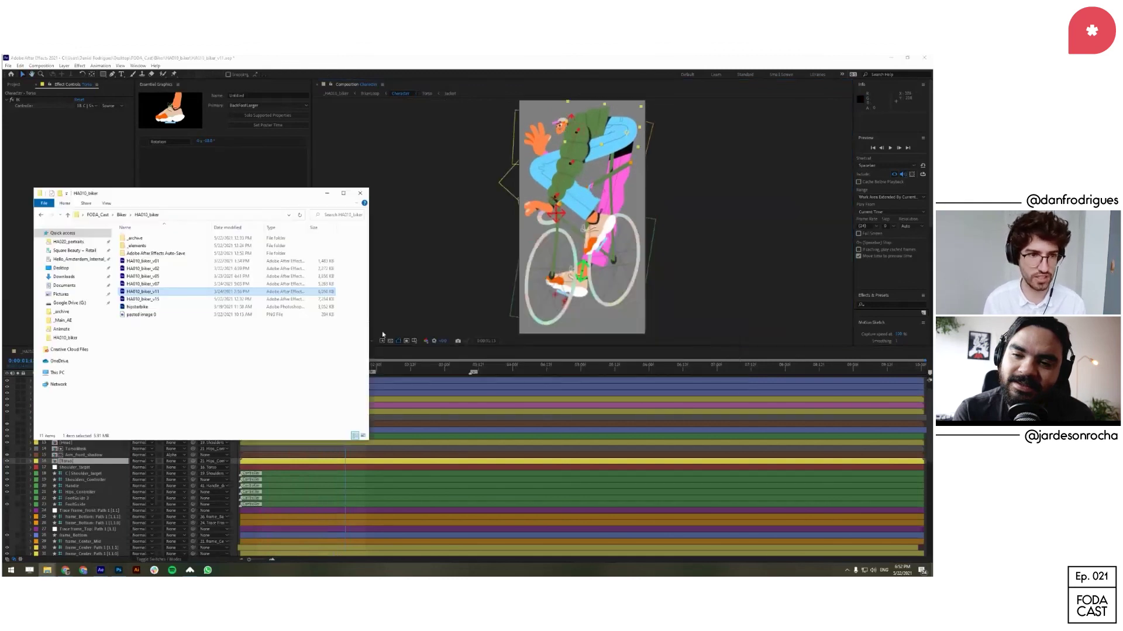
pyautogui.doubleClick(160, 301)
pyautogui.doubleClick(161, 299)
pyautogui.click(481, 321)
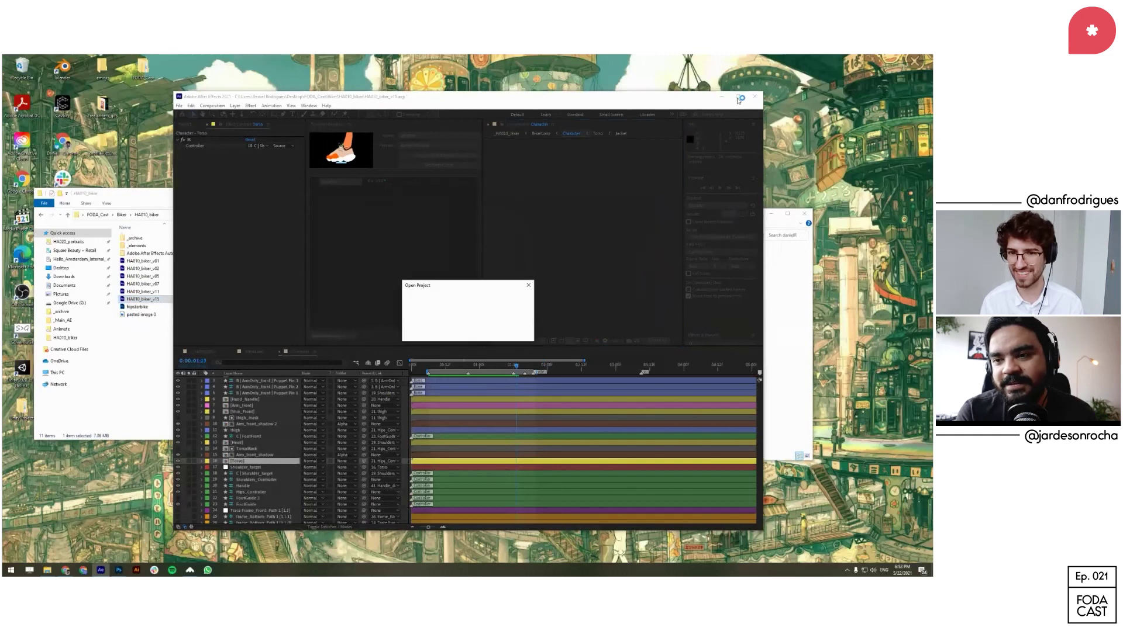
pyautogui.click(739, 99)
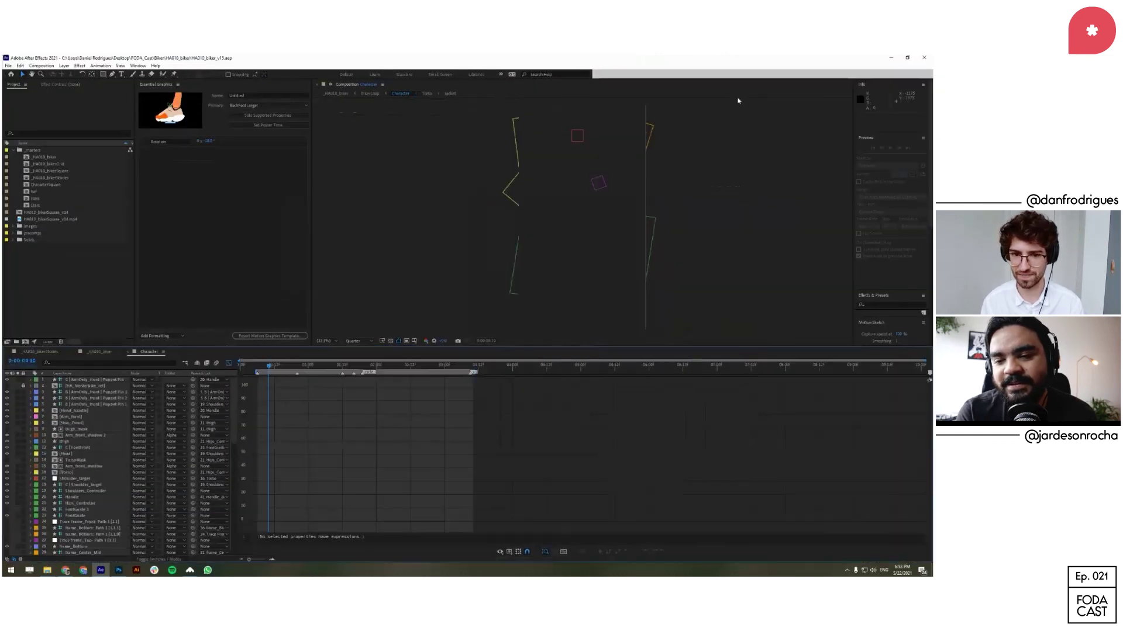
# Step: Preview the v15 Character composition and examine the front leg and thigh layers where they pass behind the bike frame
pyautogui.press('space')
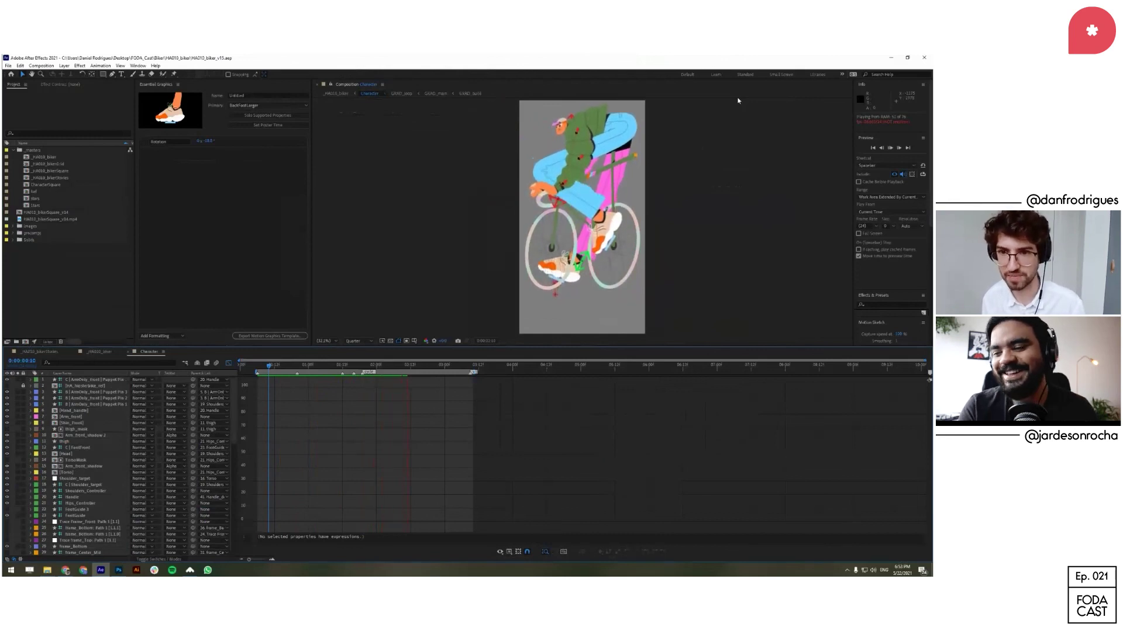
pyautogui.press('space')
pyautogui.click(596, 177)
pyautogui.click(595, 183)
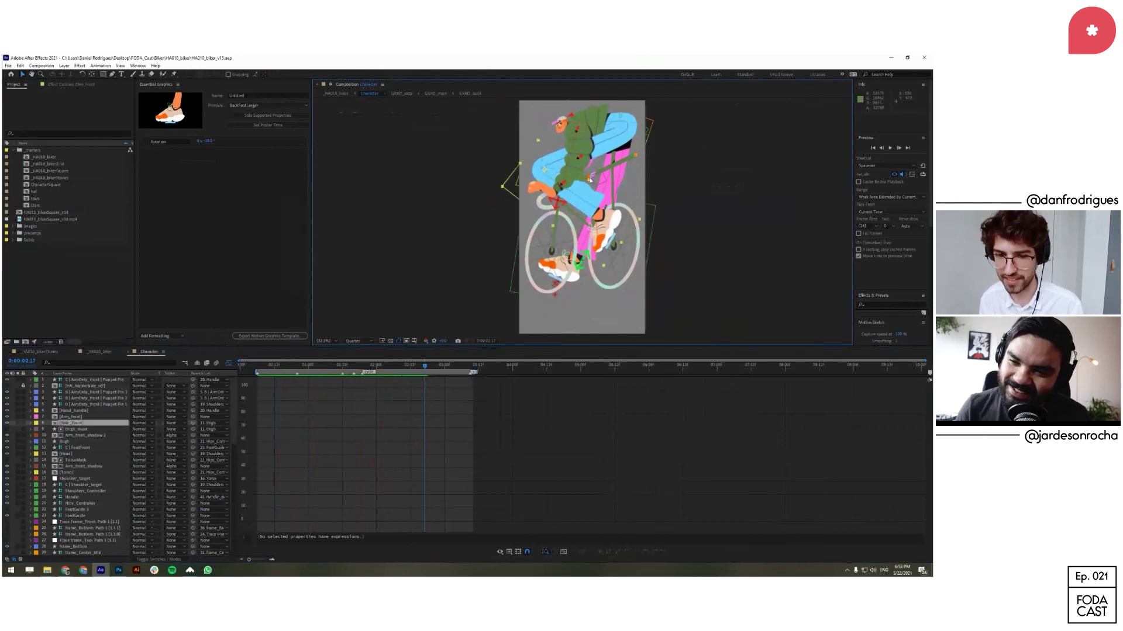
pyautogui.scroll(5, 592, 178)
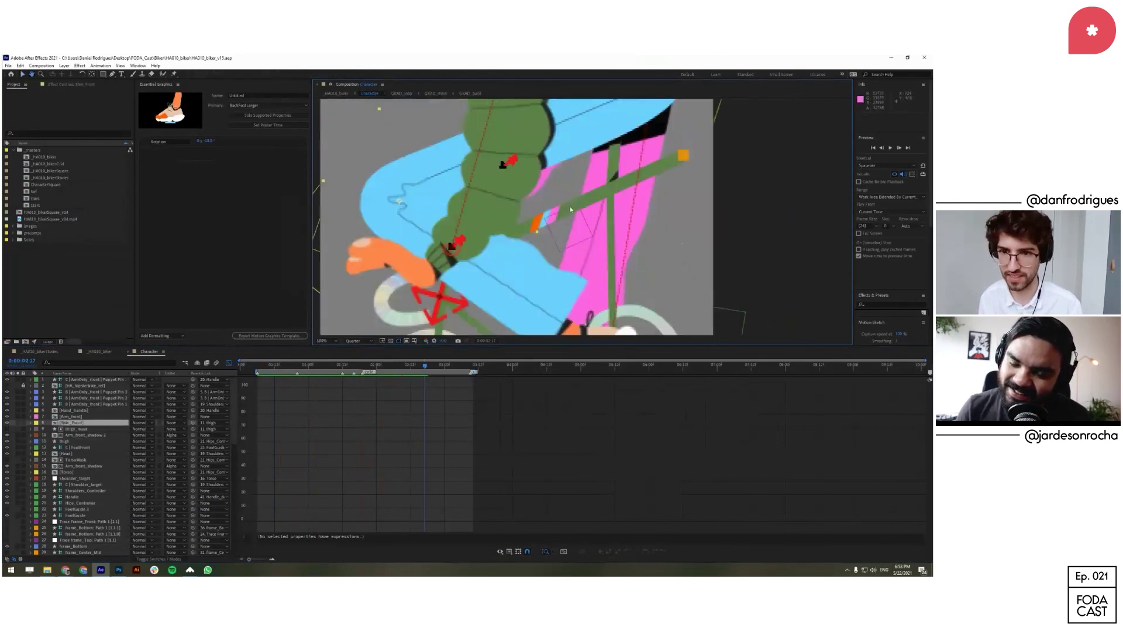
pyautogui.click(550, 220)
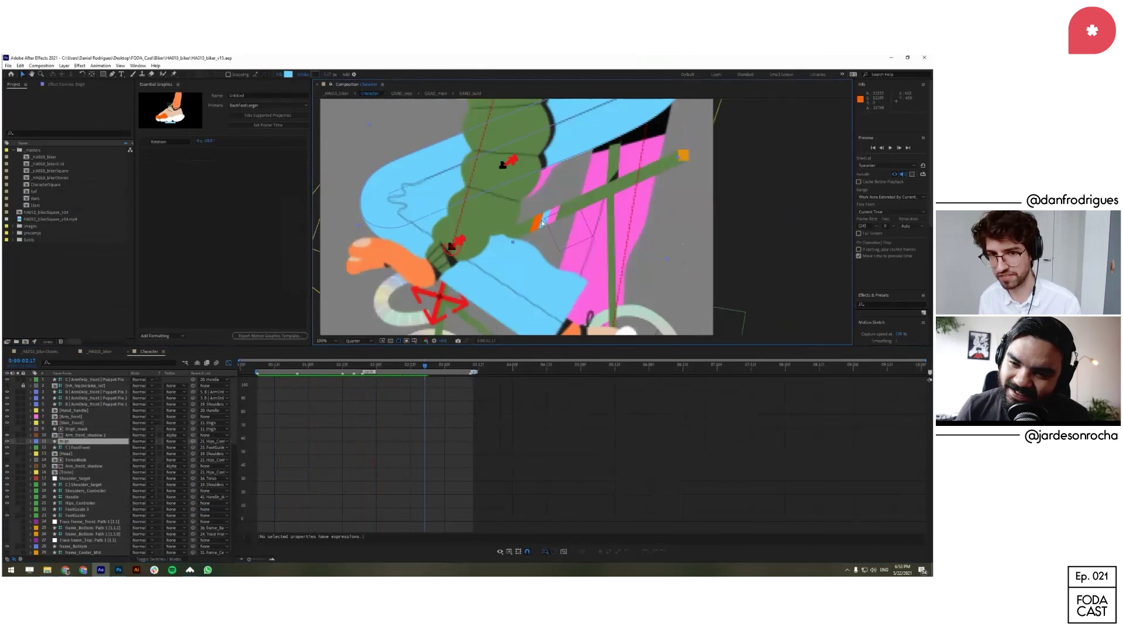
pyautogui.hotkey('shift', '/')
pyautogui.click(394, 465)
# Step: Return to the main _HA010_biker composition, scrub it and preview the full biker animation
pyautogui.hotkey('ctrl', 'w')
pyautogui.moveTo(412, 367); pyautogui.dragTo(425, 371)
pyautogui.press('space')
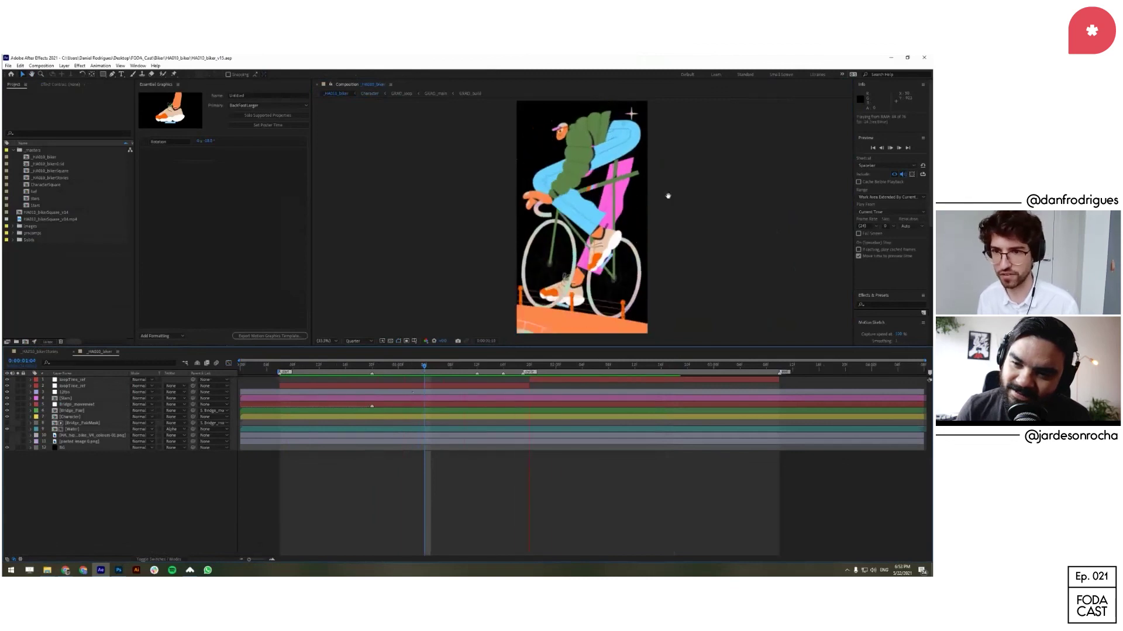
pyautogui.press('space')
pyautogui.press('space')
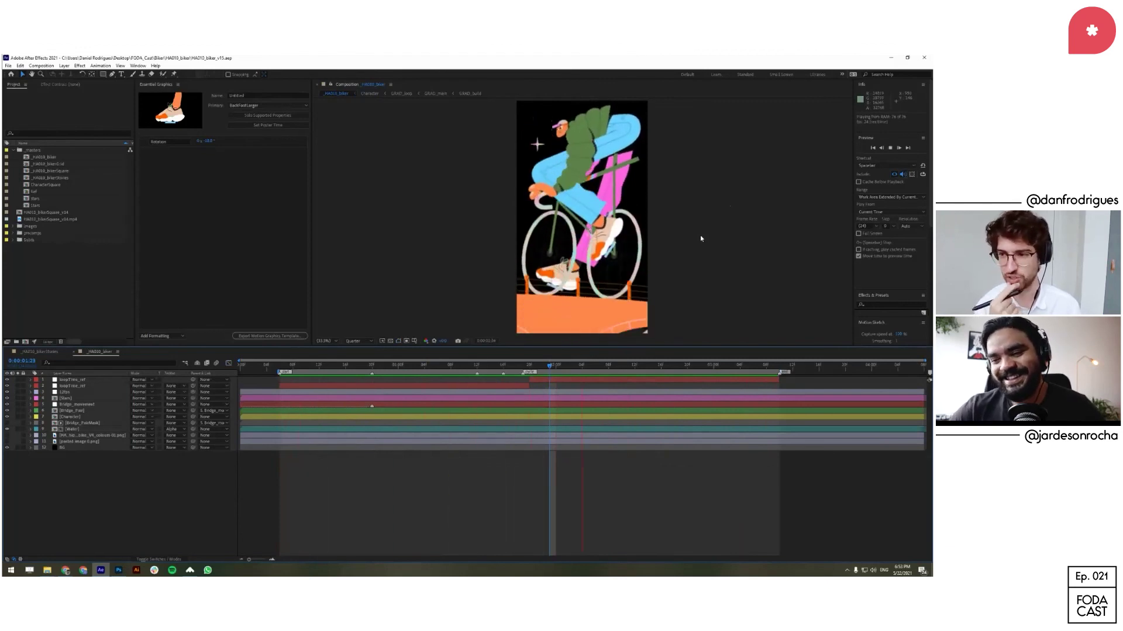
pyautogui.press('space')
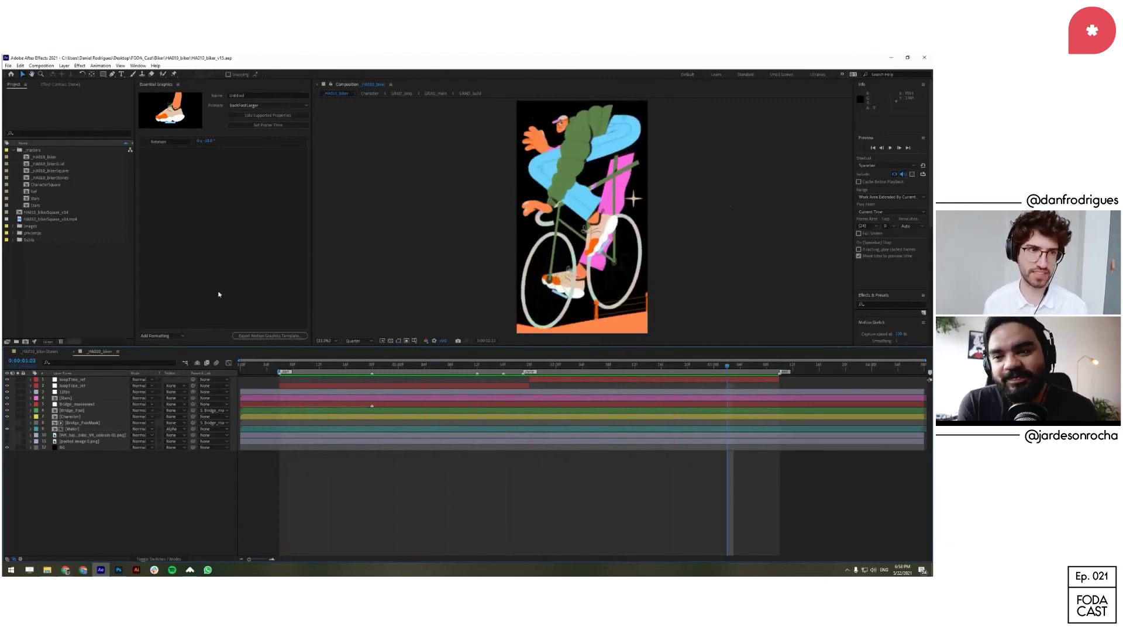
# Step: Open the Create Nulls From Paths Extended script panel and position it over the timeline
pyautogui.click(138, 65)
pyautogui.click(187, 379)
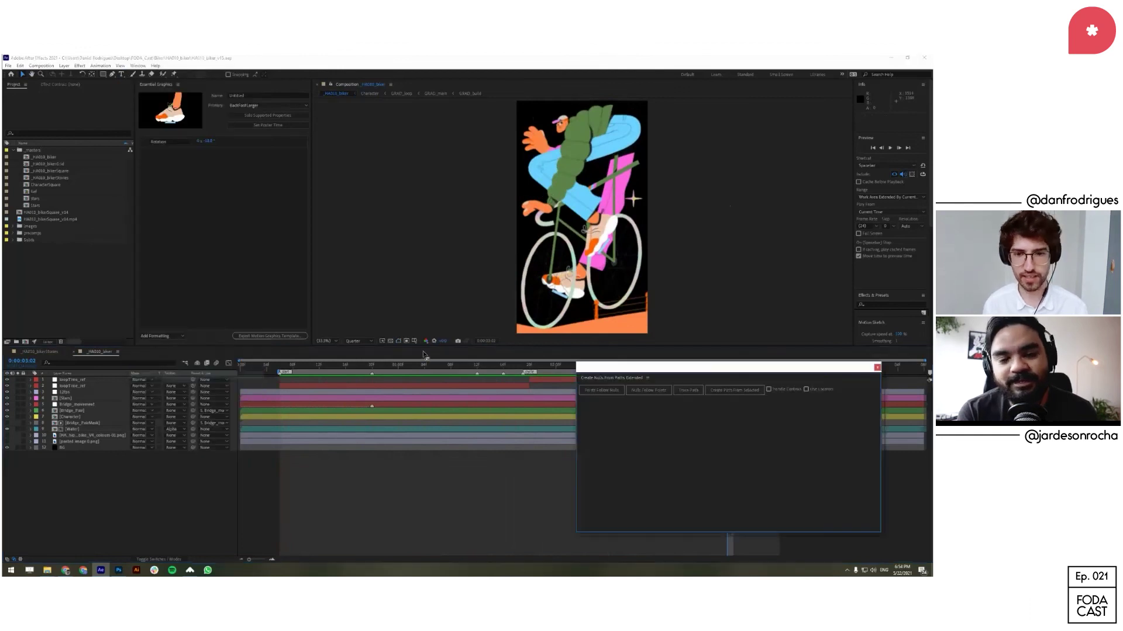
pyautogui.moveTo(709, 373); pyautogui.dragTo(711, 366)
# Step: Draw a closed, curved red test shape over the biker with the Pen tool
pyautogui.moveTo(563, 256); pyautogui.dragTo(542, 228)
pyautogui.moveTo(574, 183); pyautogui.dragTo(614, 174)
pyautogui.moveTo(617, 248); pyautogui.dragTo(577, 260)
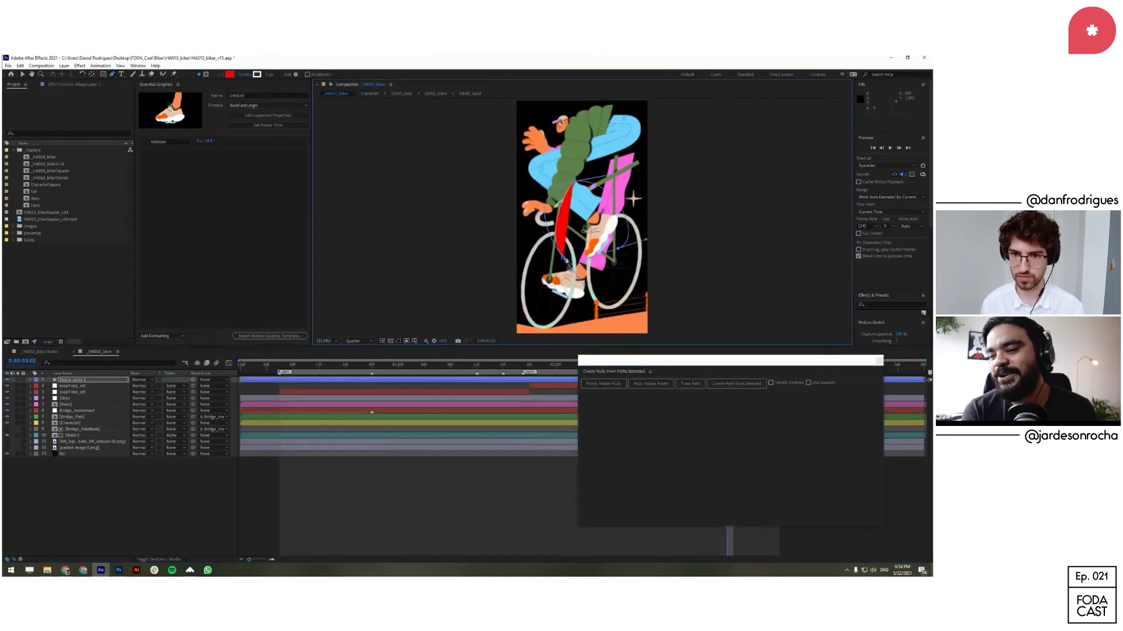
pyautogui.click(564, 258)
# Step: Solo the red test shape and create nulls for its path points with handle controls enabled
pyautogui.click(18, 380)
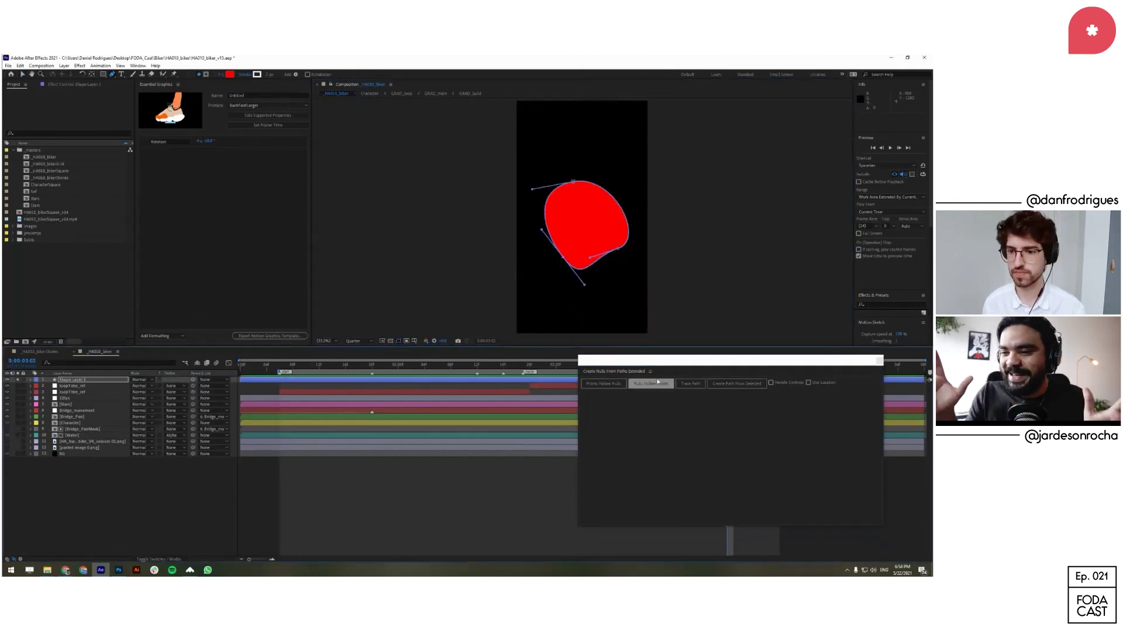
pyautogui.click(770, 383)
pyautogui.click(650, 384)
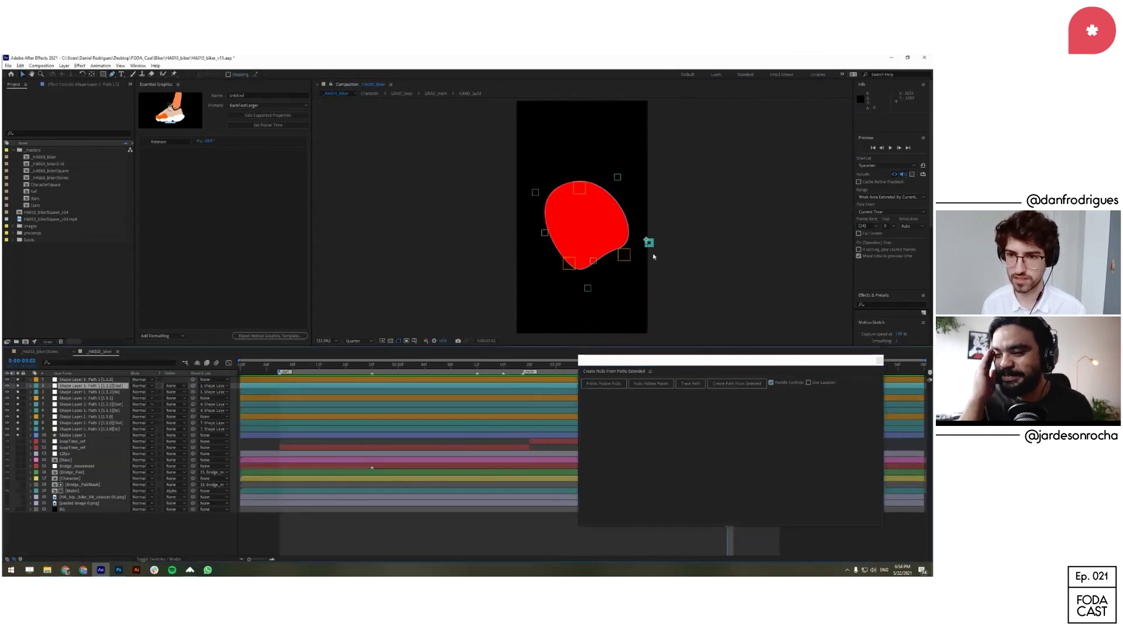
# Step: Try moving and rotating the null at the shape's lowest path point, and undo the changes
pyautogui.click(617, 243)
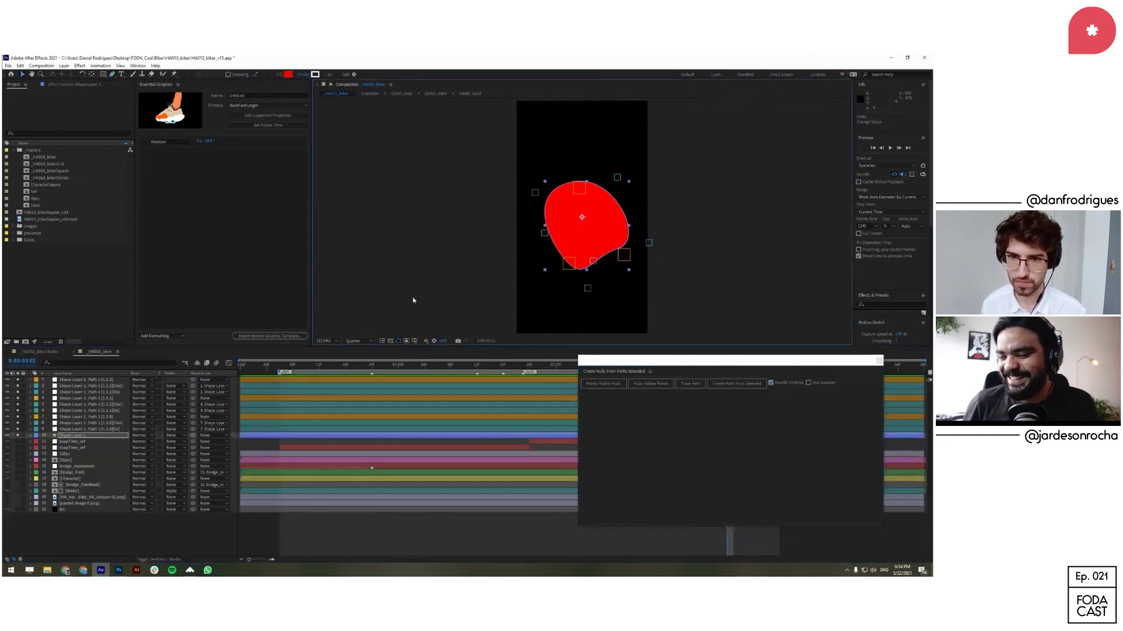
pyautogui.click(93, 399)
pyautogui.moveTo(567, 264)
pyautogui.mouseDown()
pyautogui.moveTo(544, 277)
pyautogui.moveTo(553, 275)
pyautogui.mouseUp()
pyautogui.press('r')
pyautogui.moveTo(143, 405)
pyautogui.mouseDown()
pyautogui.moveTo(129, 407)
pyautogui.moveTo(163, 409)
pyautogui.moveTo(131, 410)
pyautogui.mouseUp()
pyautogui.hotkey('ctrl', 'z')
pyautogui.hotkey('ctrl', 'z')
pyautogui.hotkey('ctrl', 'z')
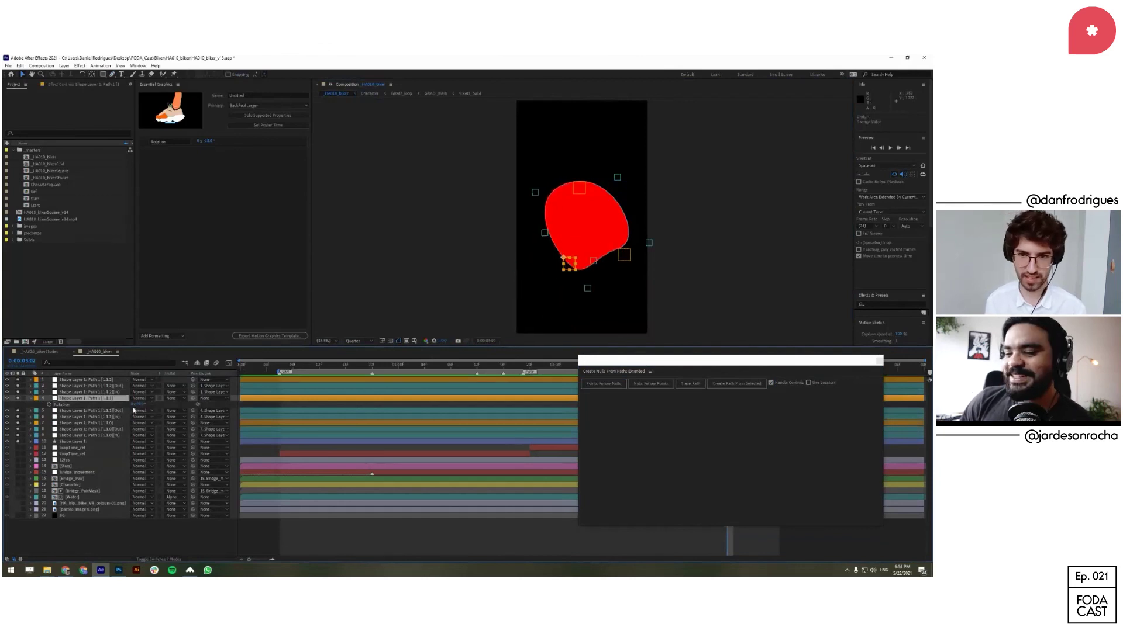
# Step: Undo the nulls and the red test shape, and close the Create Nulls From Paths Extended panel
pyautogui.hotkey('ctrl', 'z')
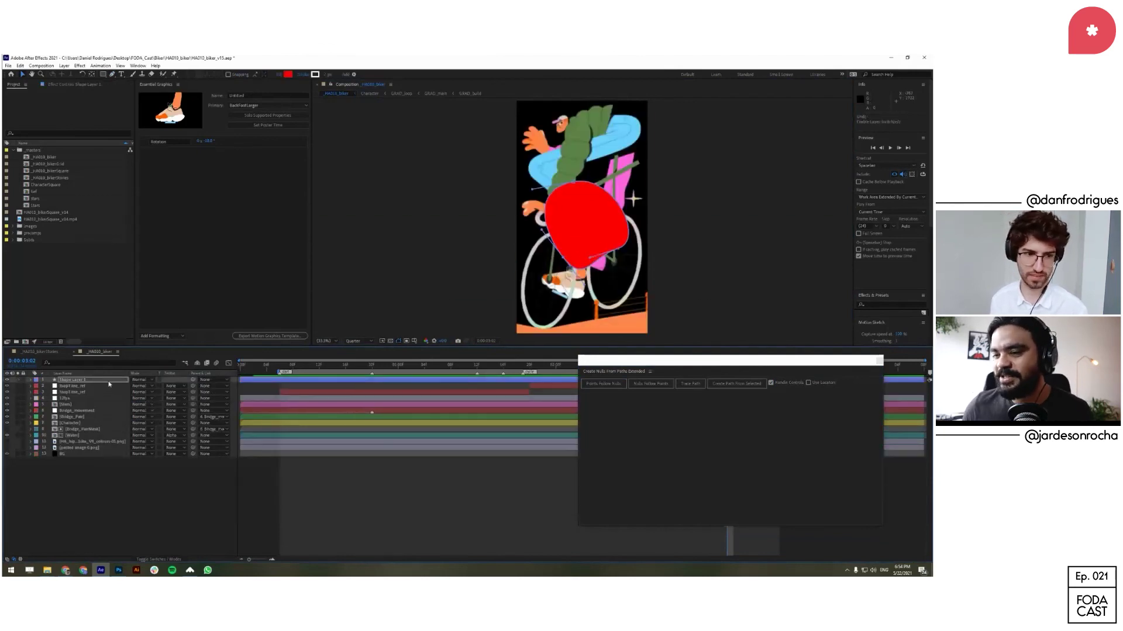
pyautogui.hotkey('ctrl', 'z')
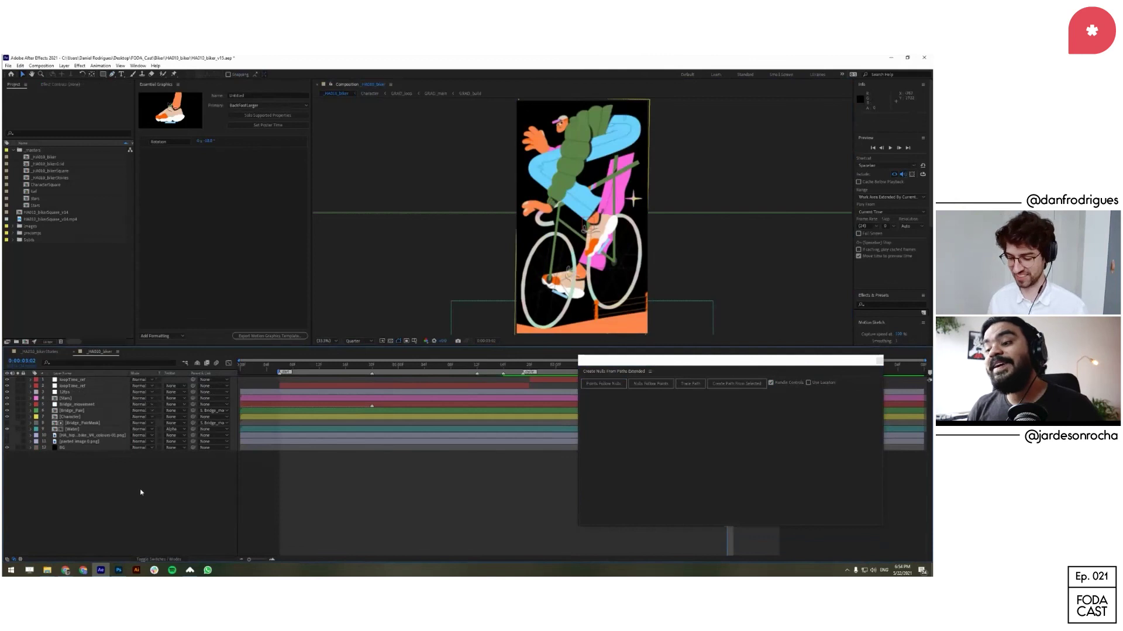
pyautogui.click(880, 360)
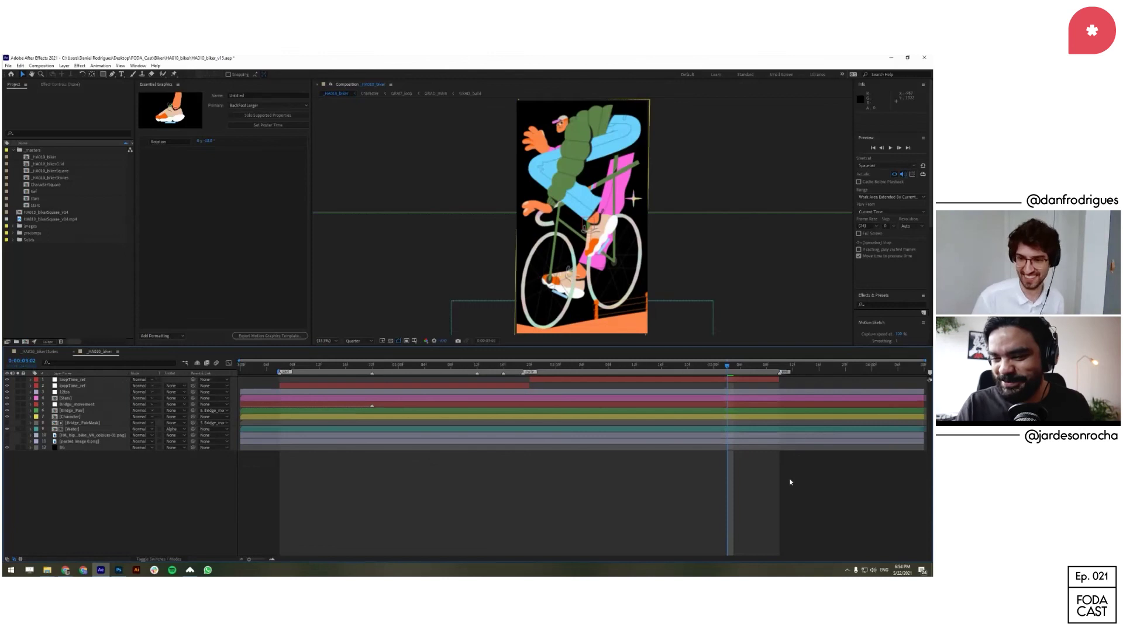
# Step: Enlarge the composition viewer above the timeline and switch to Chrome
pyautogui.moveTo(731, 346); pyautogui.dragTo(728, 381)
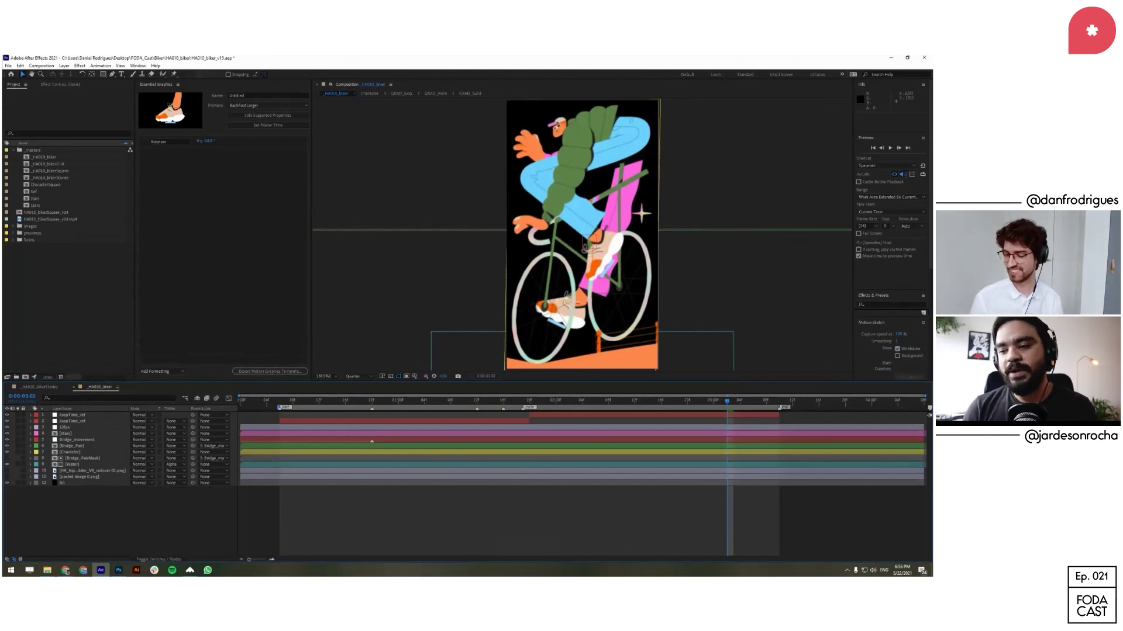
pyautogui.click(65, 570)
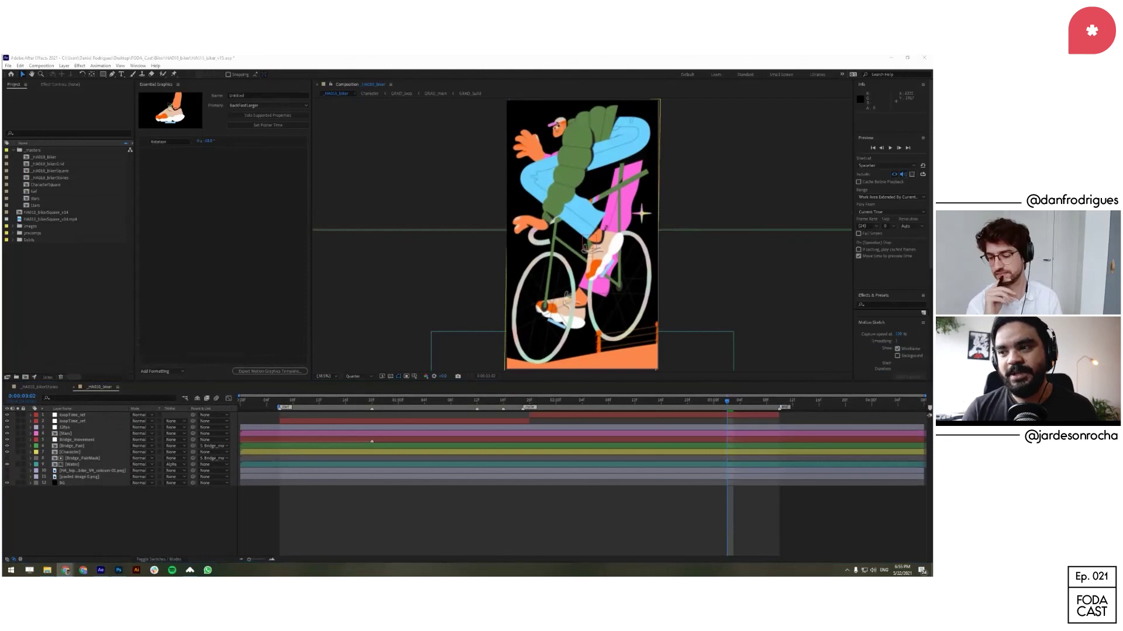